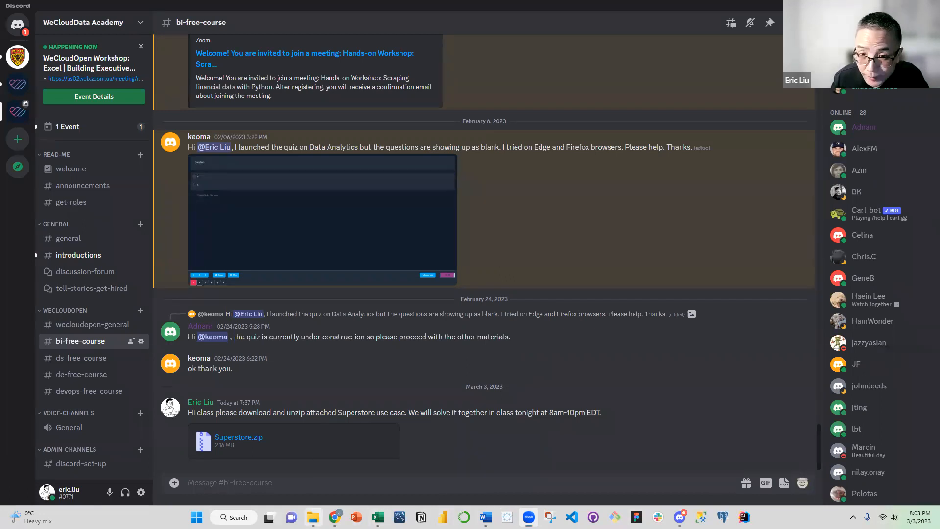
# Switch to the Superstore folder in File Explorer, duplicate Superstore.xlsx and open the copy in Excel
pyautogui.click(313, 517)
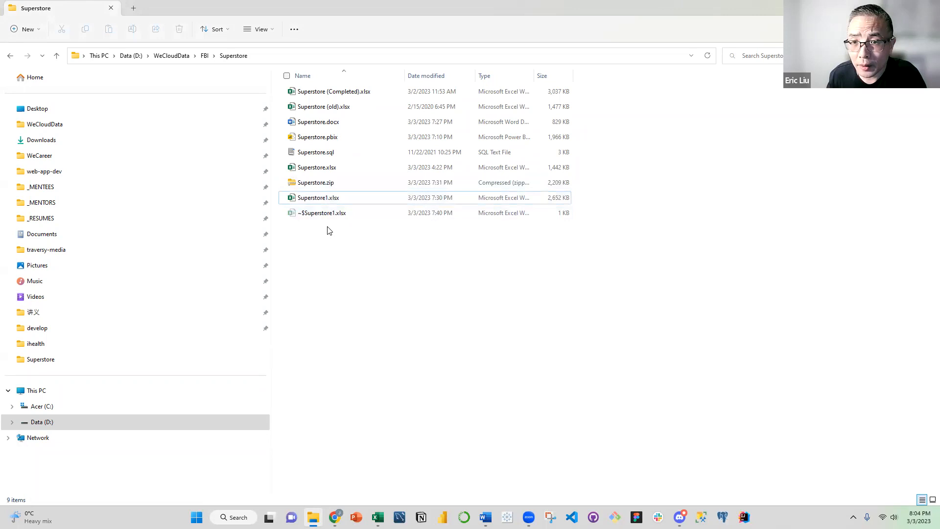
pyautogui.click(328, 167)
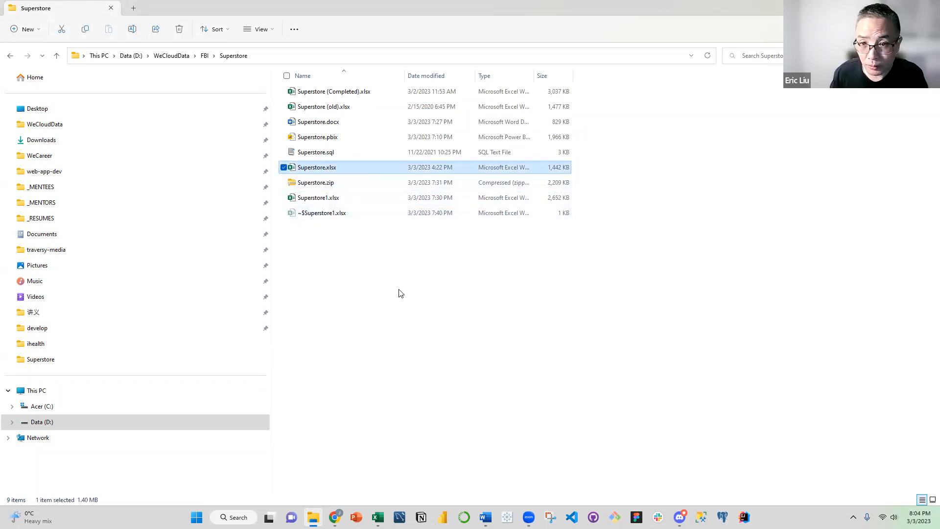
pyautogui.hotkey('ctrl', 'c')
pyautogui.hotkey('ctrl', 'v')
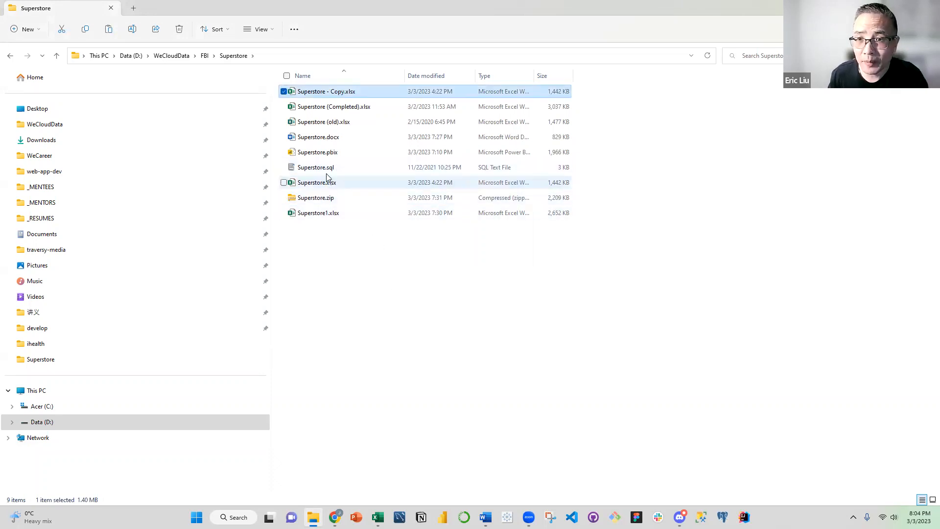
pyautogui.doubleClick(354, 93)
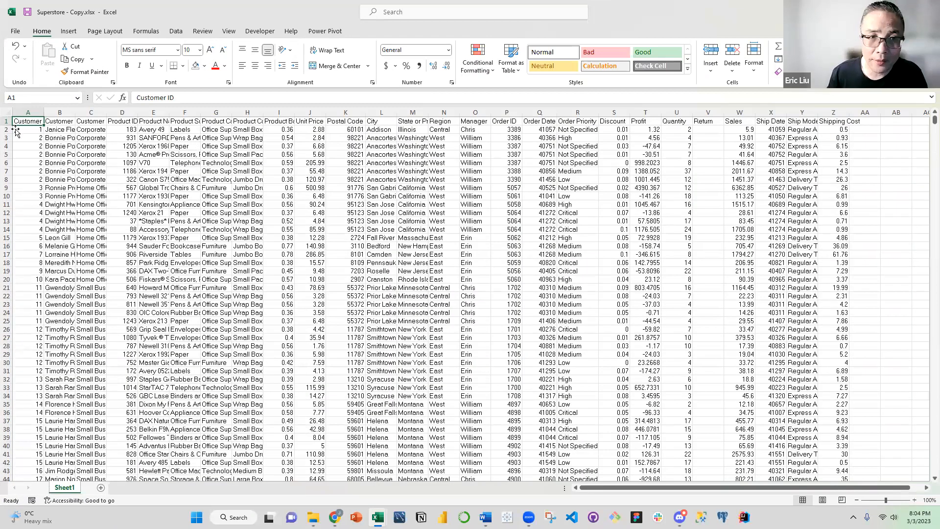
# Examine the header row, the Customer ID column's record count, and sample customer and product cells in Sheet1
pyautogui.click(7, 120)
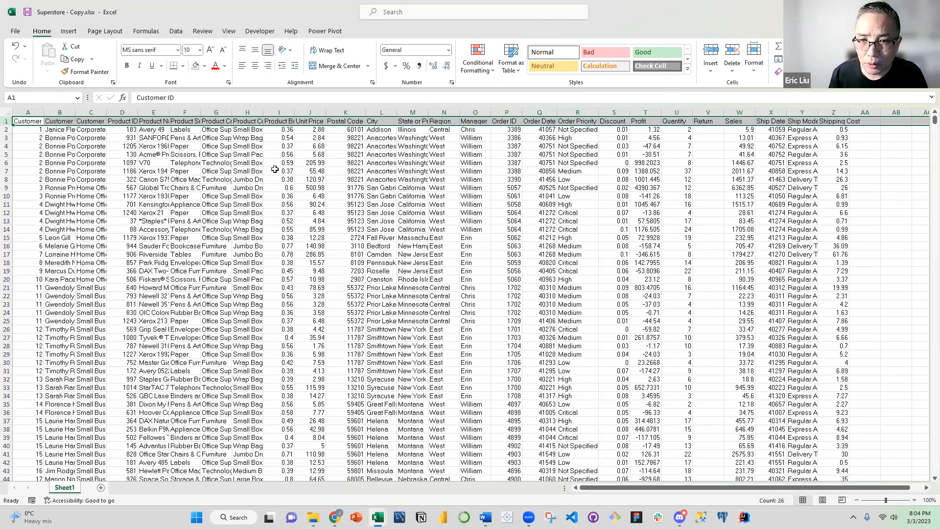
pyautogui.click(269, 155)
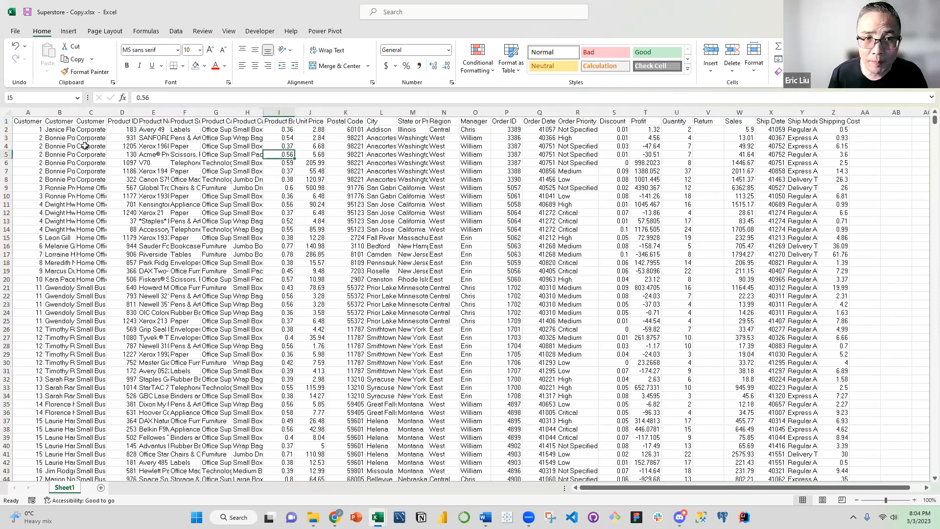
pyautogui.click(31, 110)
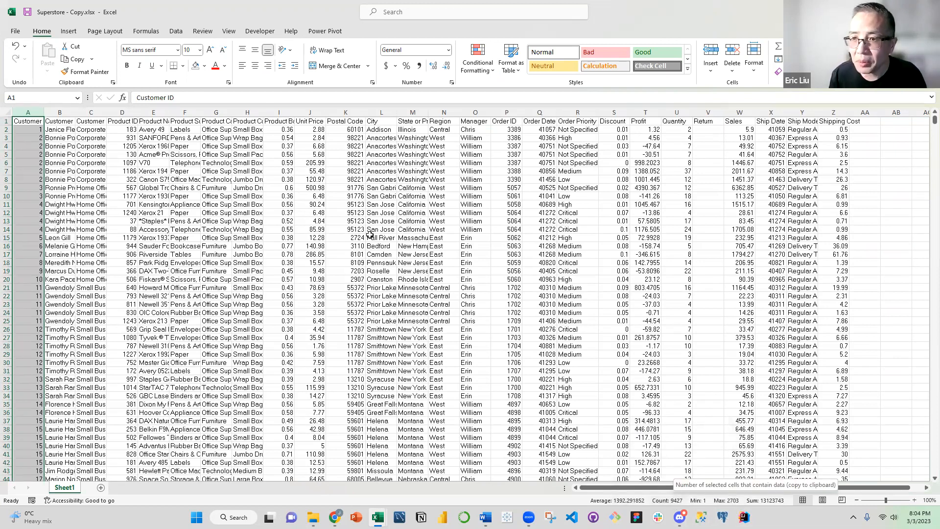
pyautogui.click(321, 207)
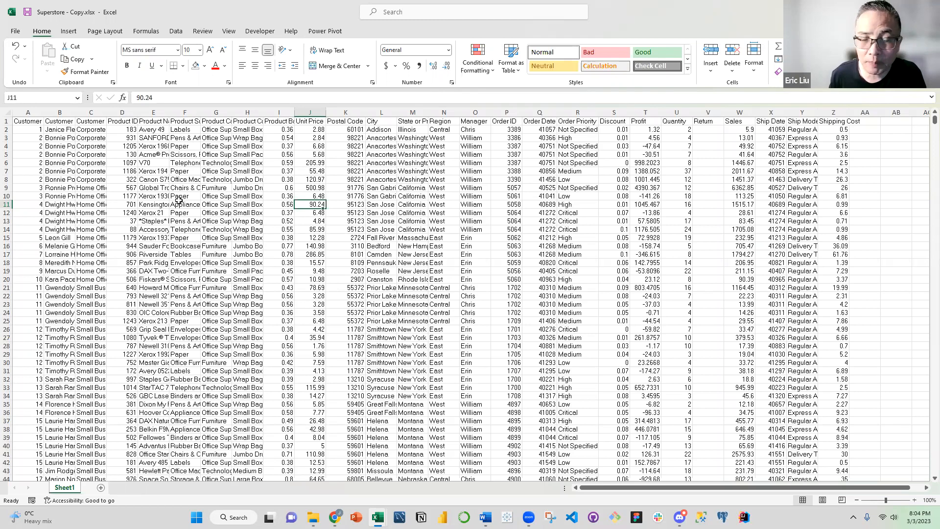
pyautogui.click(152, 163)
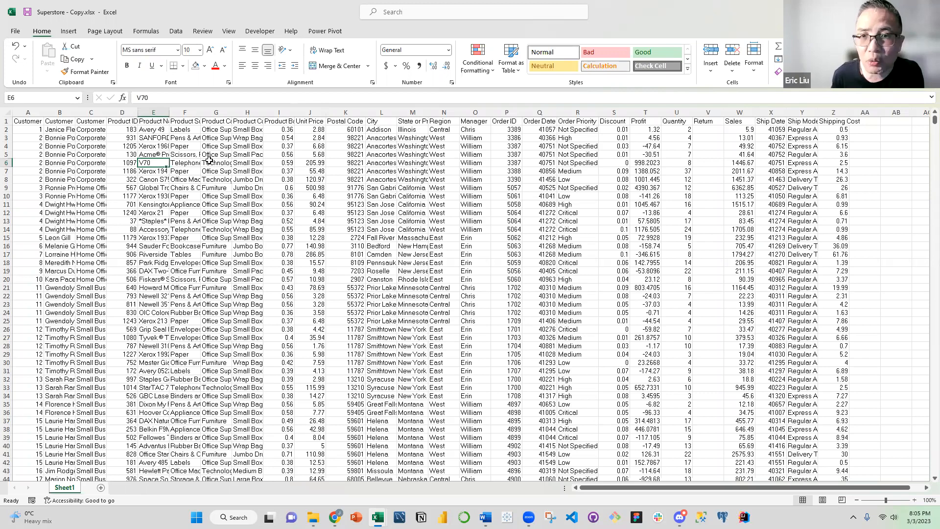
pyautogui.click(49, 129)
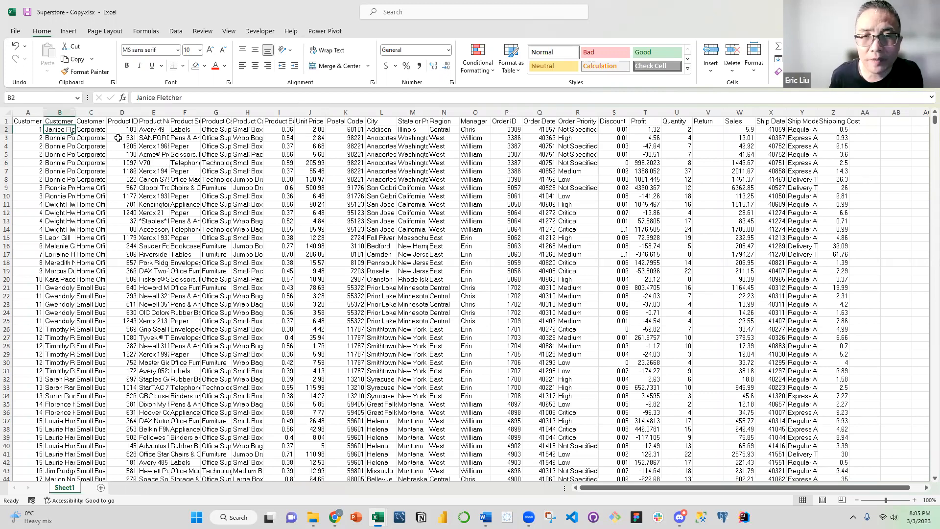
pyautogui.click(141, 139)
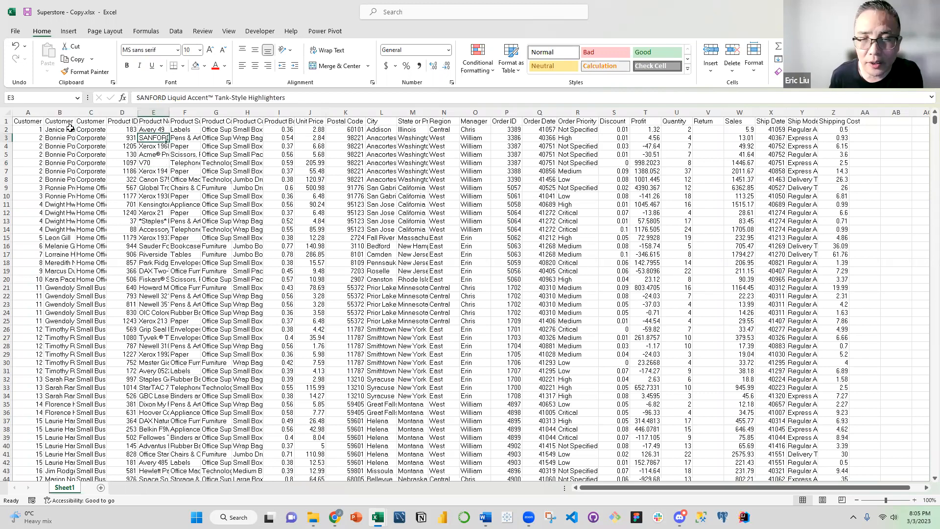
pyautogui.click(248, 146)
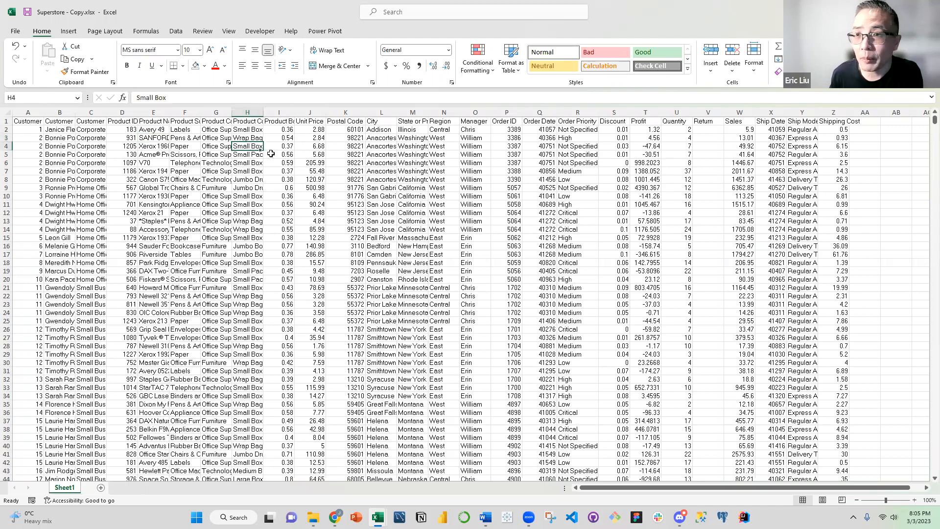
# Confirm the Normal style's definition with the Calibri 11 font and apply that style to the whole sheet
pyautogui.rightClick(557, 55)
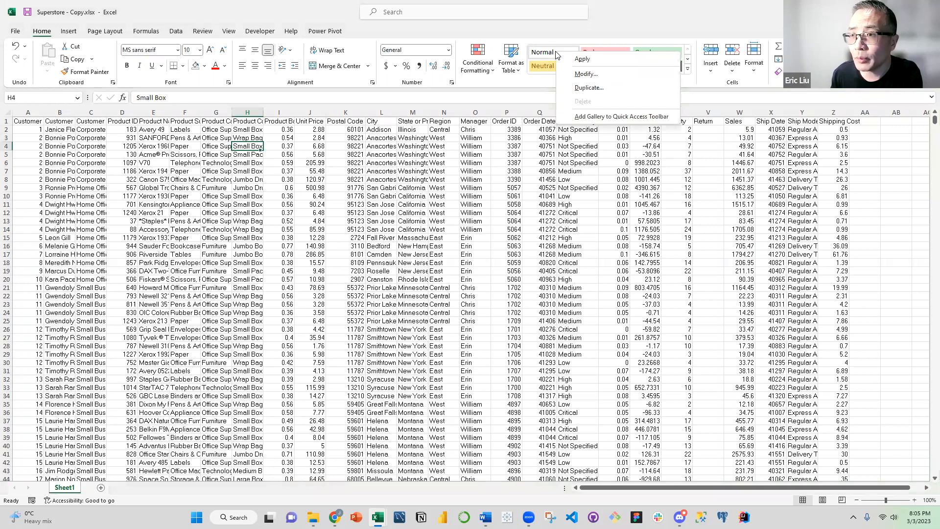
pyautogui.click(581, 74)
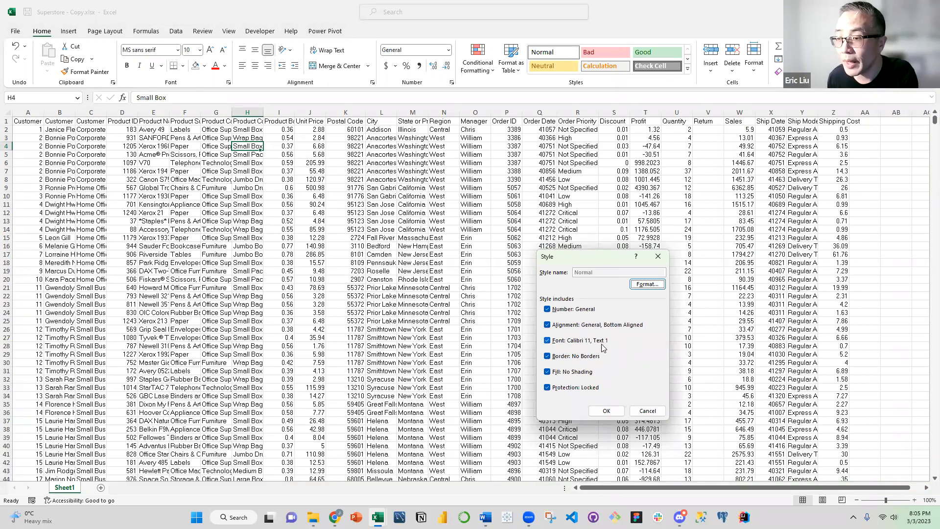
pyautogui.click(608, 411)
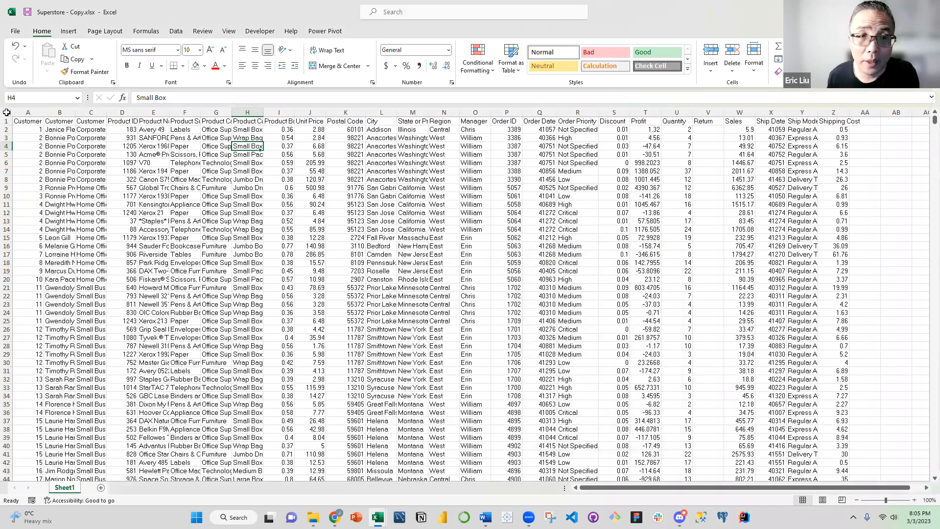
pyautogui.hotkey('ctrl', 'a')
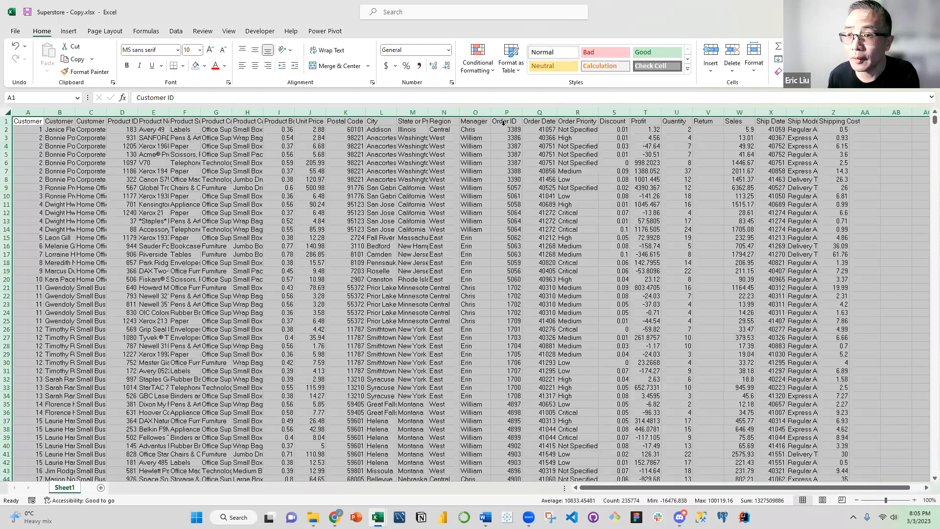
pyautogui.click(545, 52)
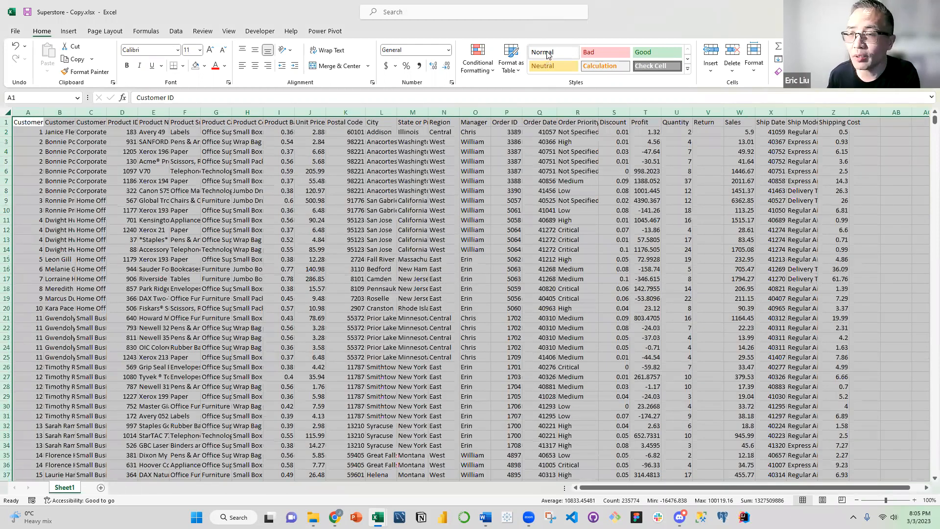
pyautogui.click(443, 171)
pyautogui.click(165, 169)
pyautogui.click(204, 144)
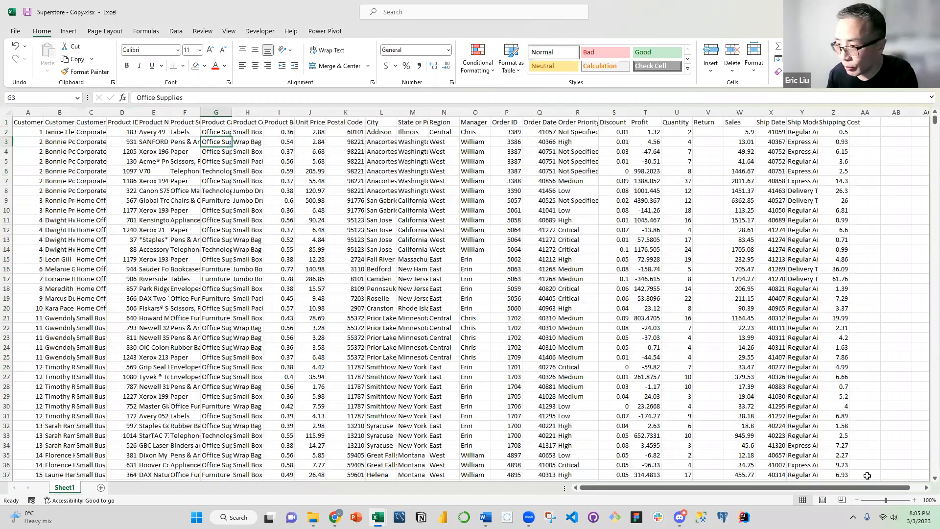
# Set the worksheet's zoom magnification to 75%
pyautogui.hotkey('ctrl', 'a')
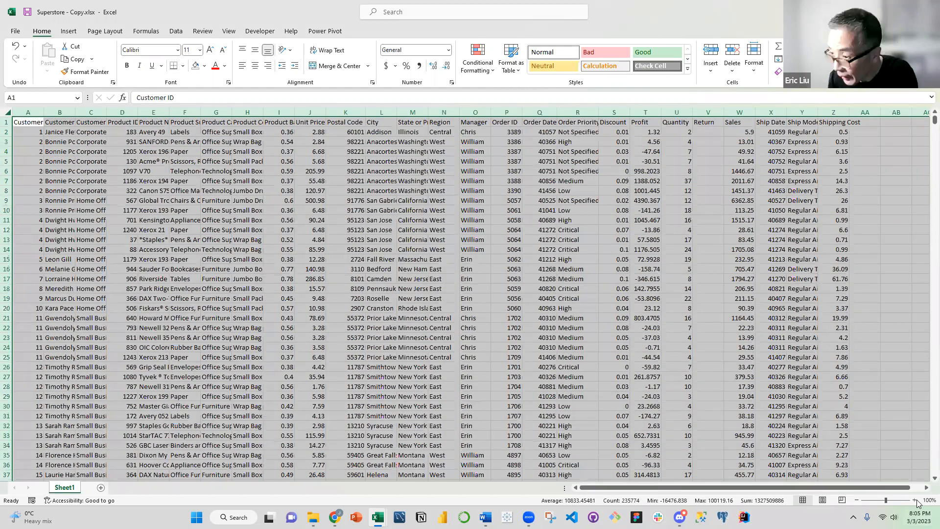
pyautogui.click(929, 500)
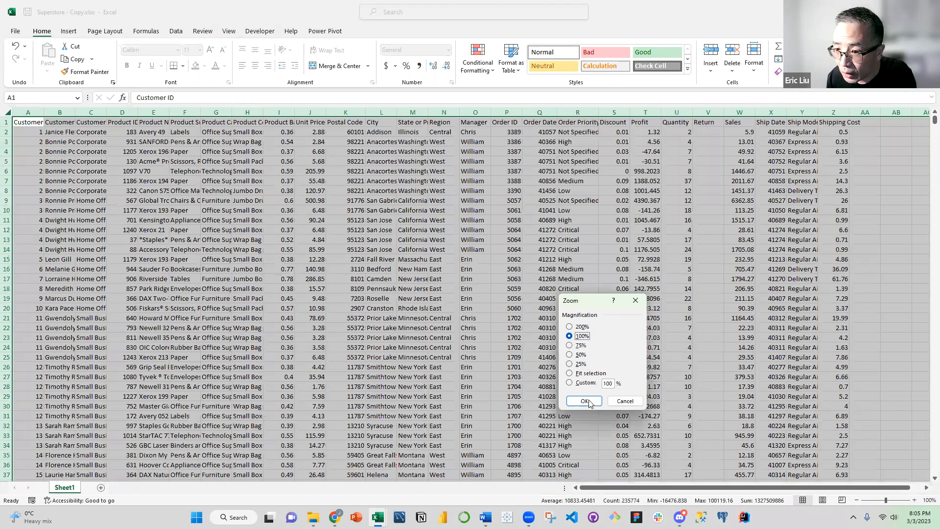
pyautogui.press('Down')
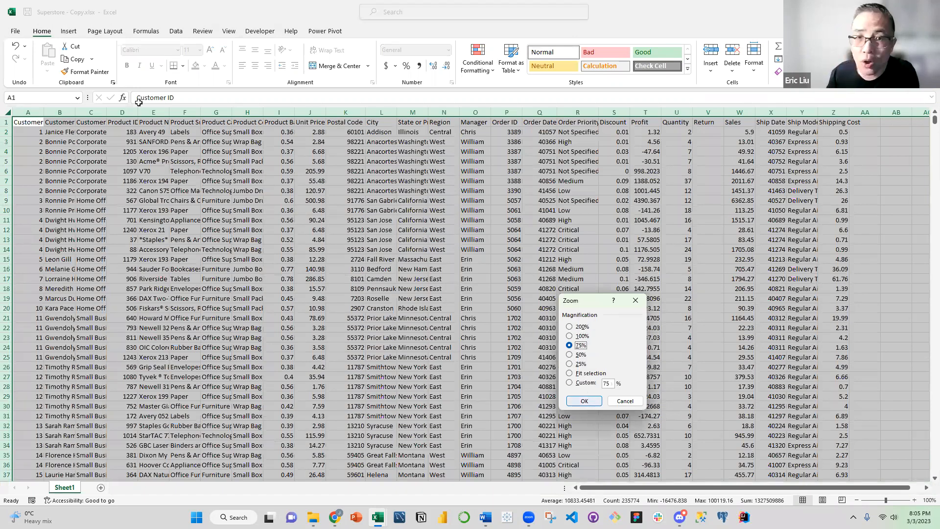
pyautogui.press('Return')
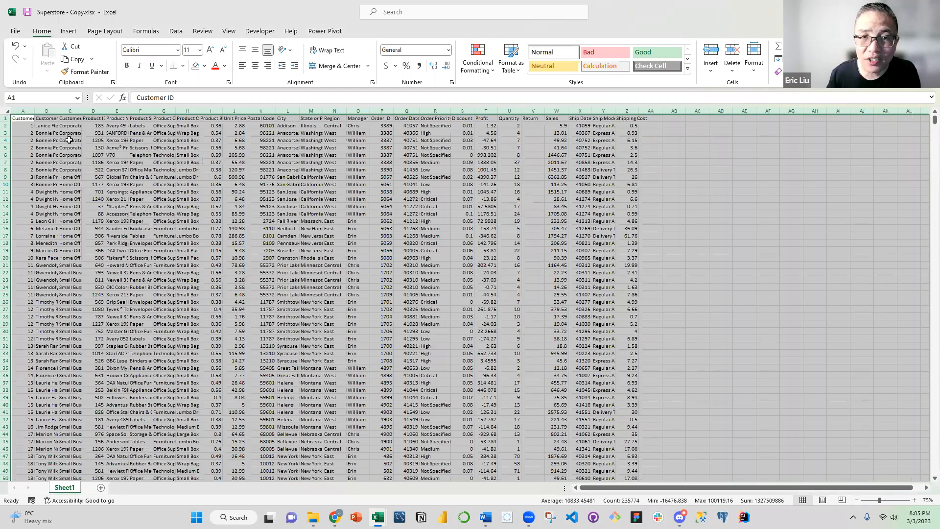
pyautogui.click(109, 147)
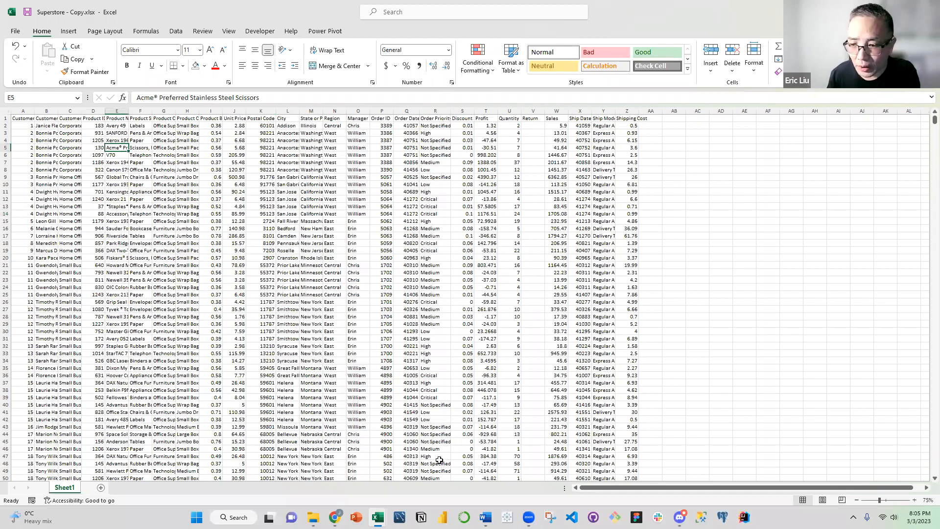
# Switch to Superstore.docx in Word and examine the schema table's column list, including the Orders and Customer columns
pyautogui.click(486, 517)
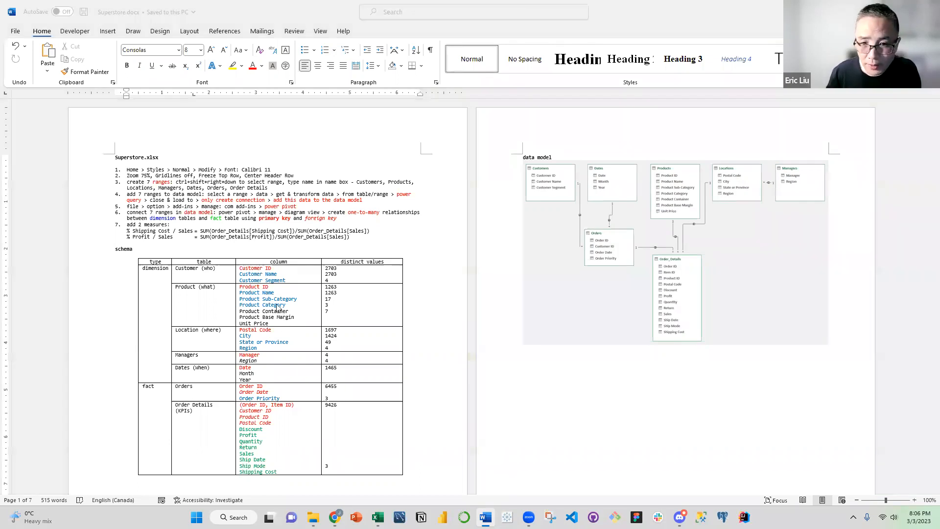
pyautogui.moveTo(241, 268); pyautogui.dragTo(286, 438)
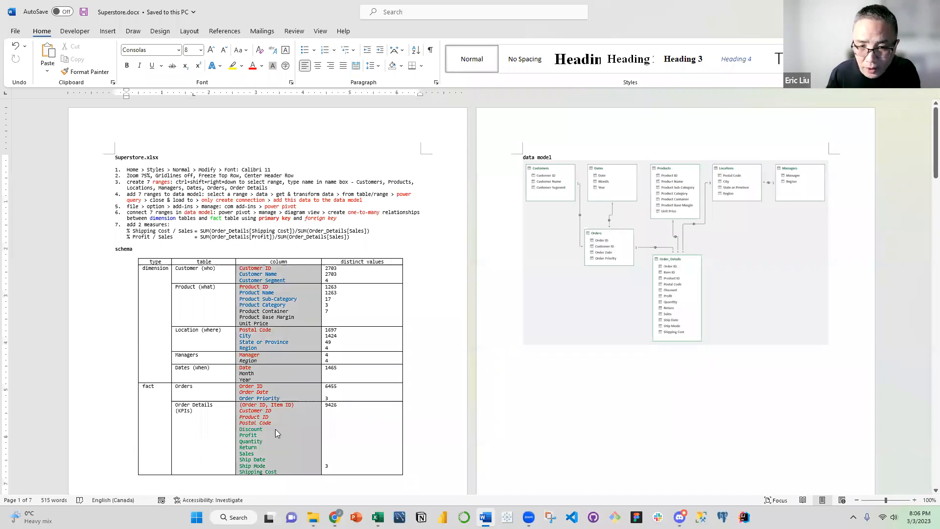
pyautogui.click(269, 303)
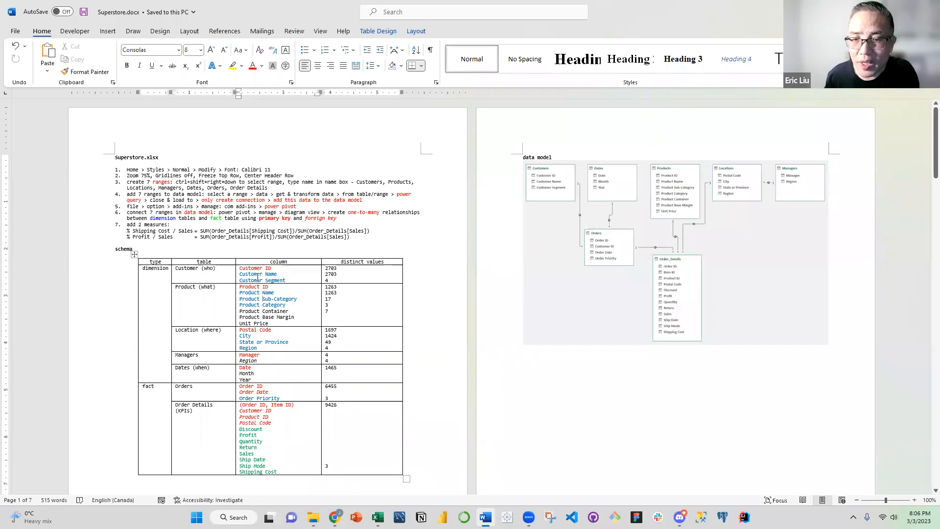
pyautogui.click(266, 386)
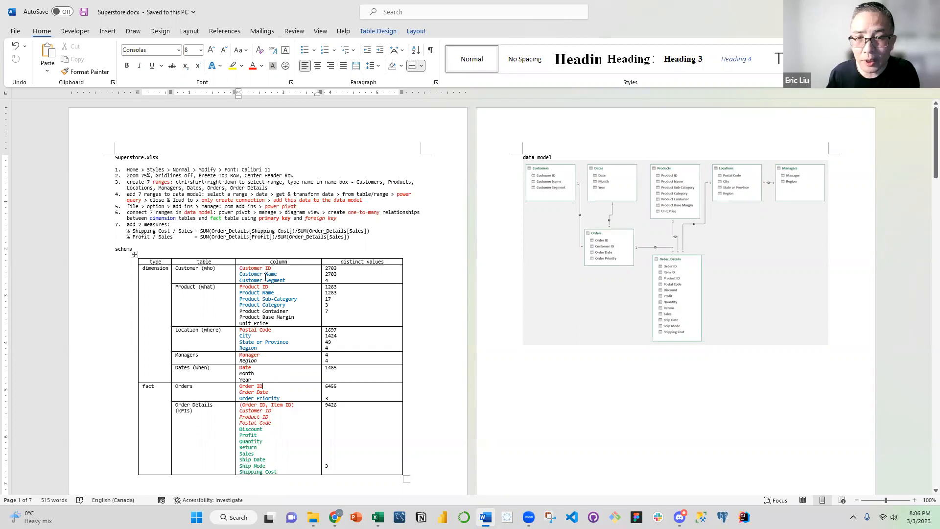
pyautogui.moveTo(289, 279); pyautogui.dragTo(240, 268)
pyautogui.click(247, 276)
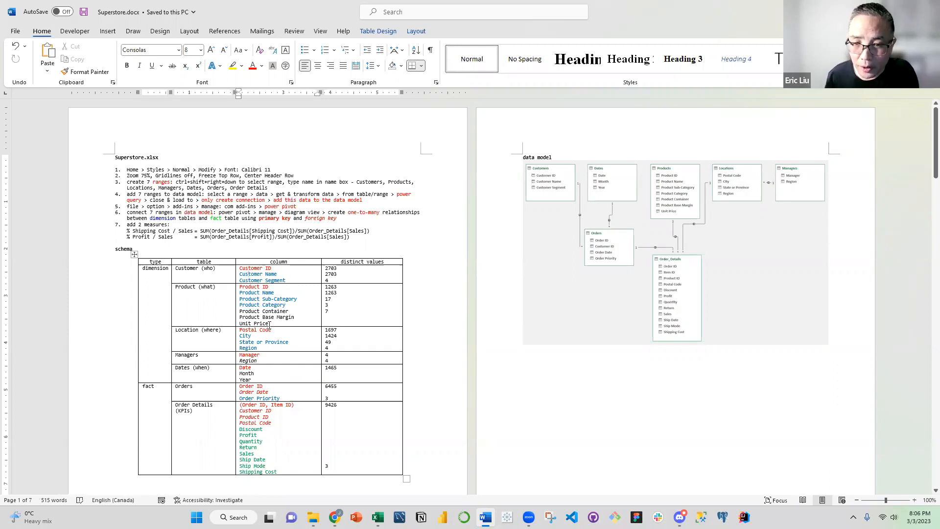
# Examine the Product columns, including Product Base Margin, and the Location columns in the schema table
pyautogui.moveTo(268, 322); pyautogui.dragTo(255, 292)
pyautogui.click(256, 288)
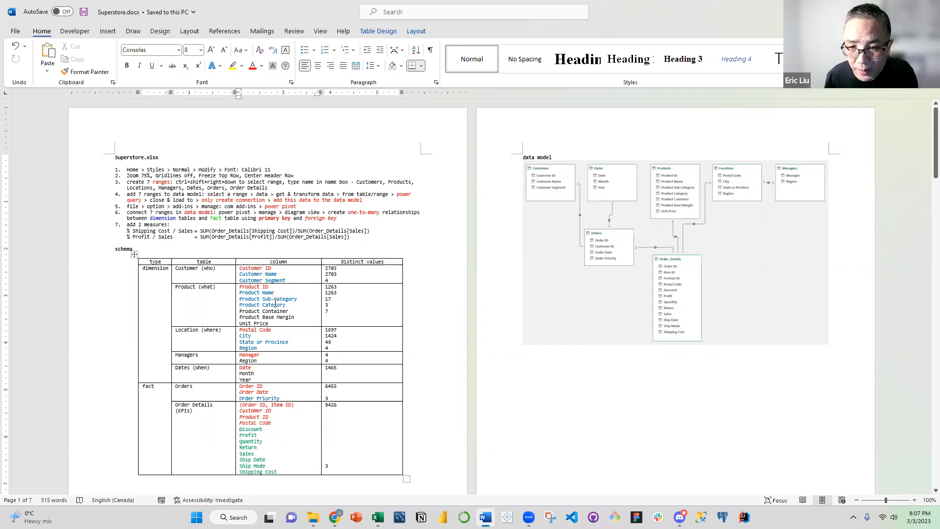
pyautogui.moveTo(287, 305); pyautogui.dragTo(269, 293)
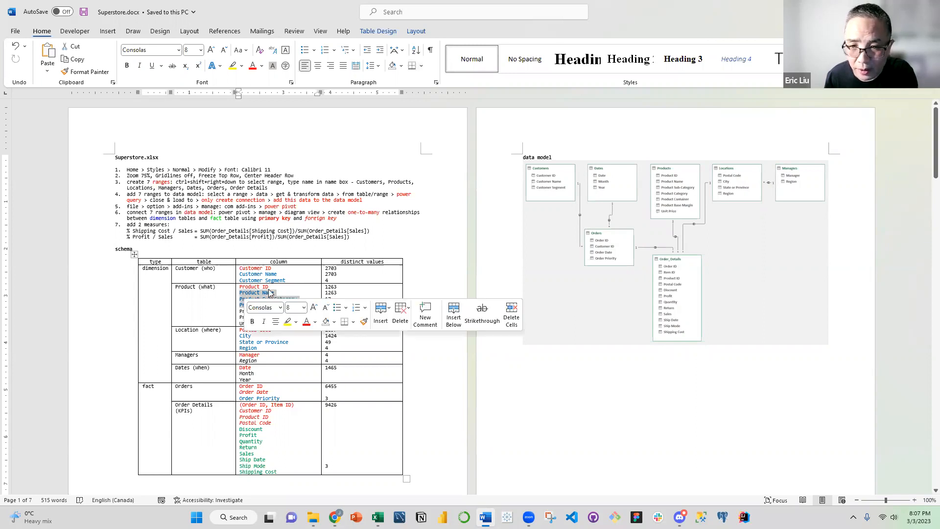
pyautogui.click(273, 293)
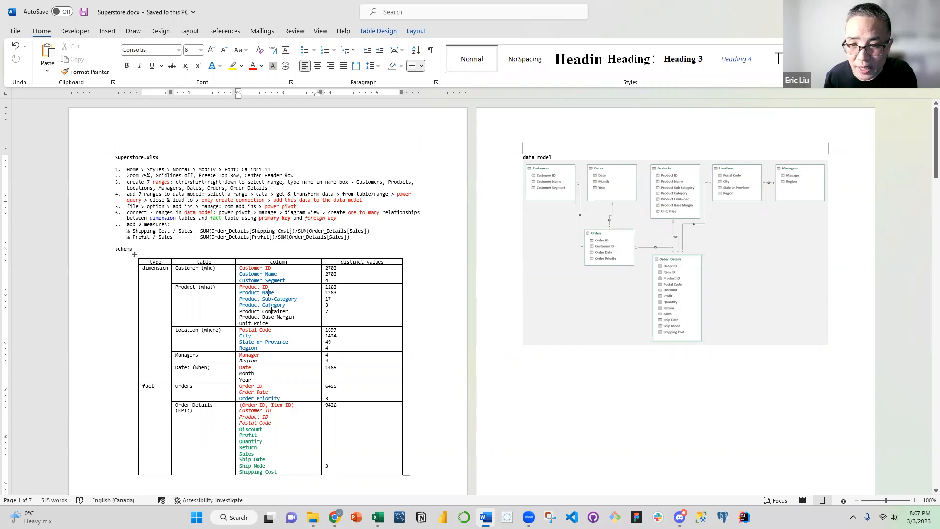
pyautogui.moveTo(298, 316); pyautogui.dragTo(263, 317)
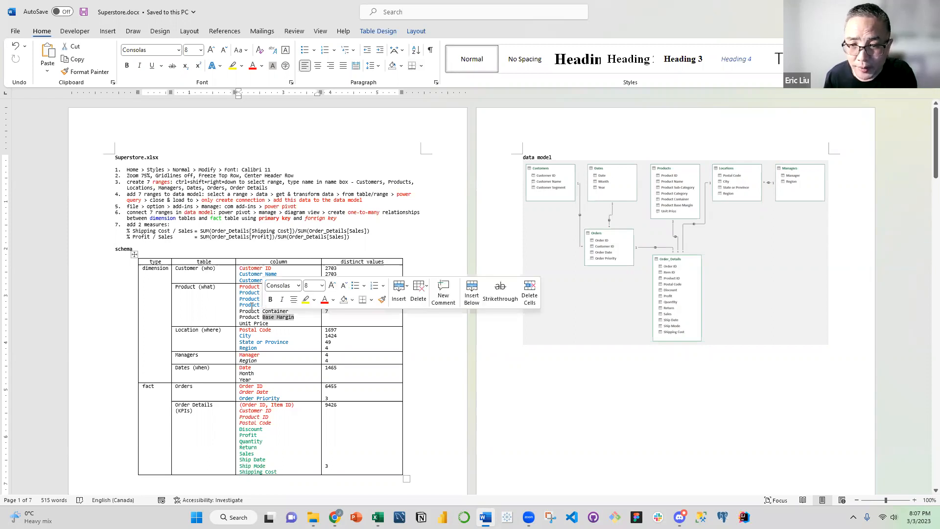
pyautogui.click(258, 305)
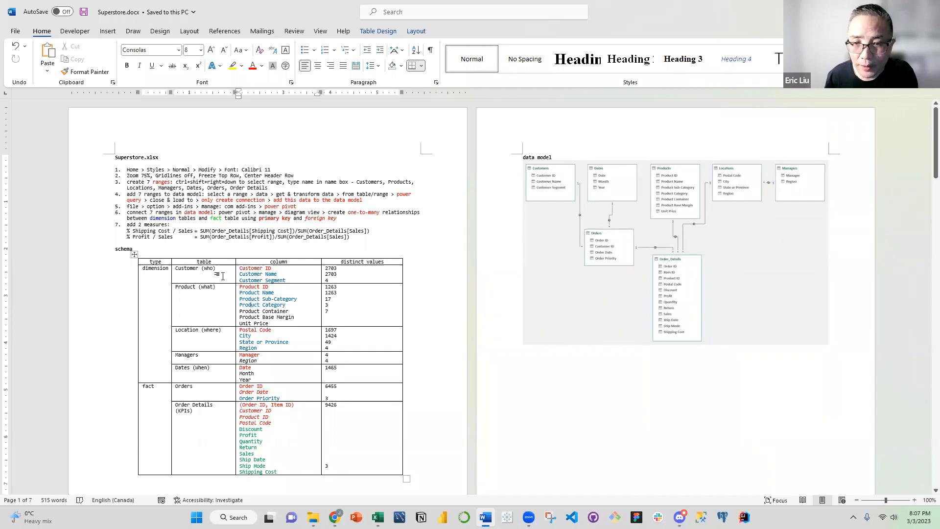
pyautogui.click(228, 297)
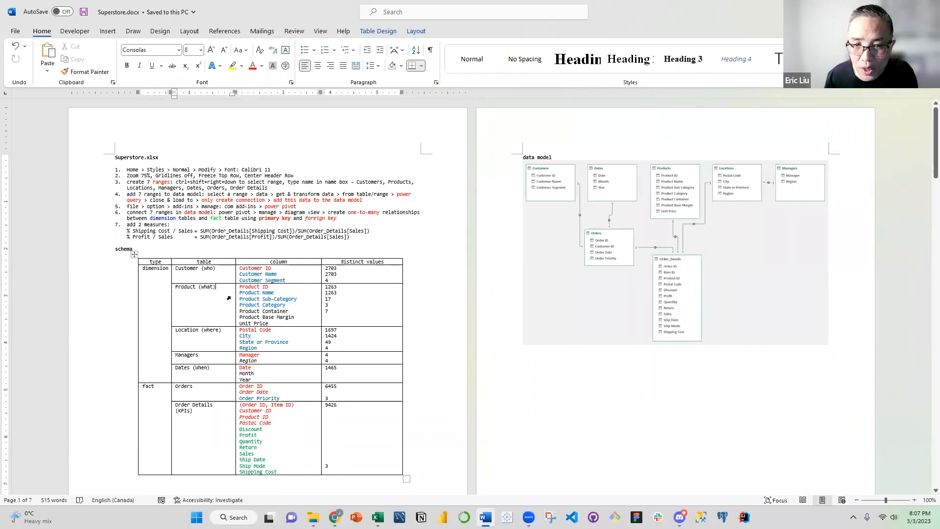
pyautogui.moveTo(266, 342); pyautogui.dragTo(250, 334)
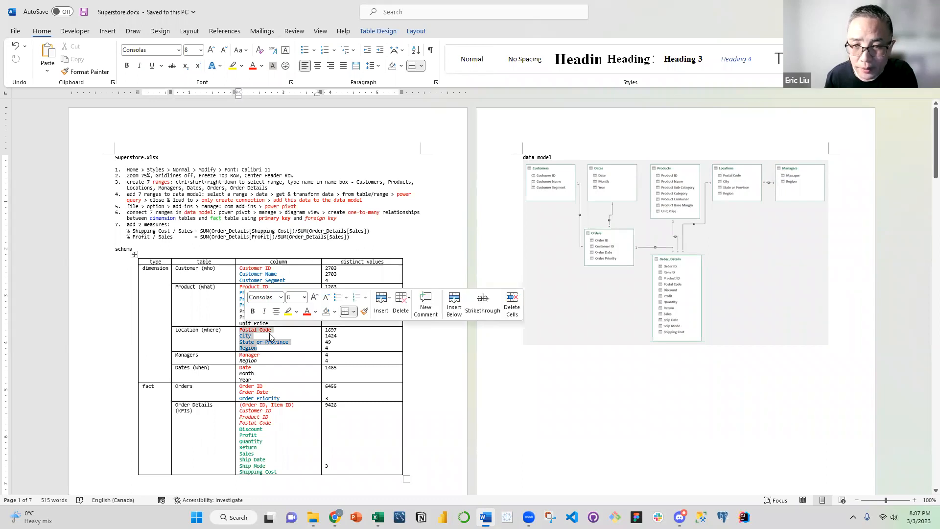
# Examine the Location, Managers and Dates columns, then the whole column list of the dimension tables in the schema
pyautogui.click(269, 336)
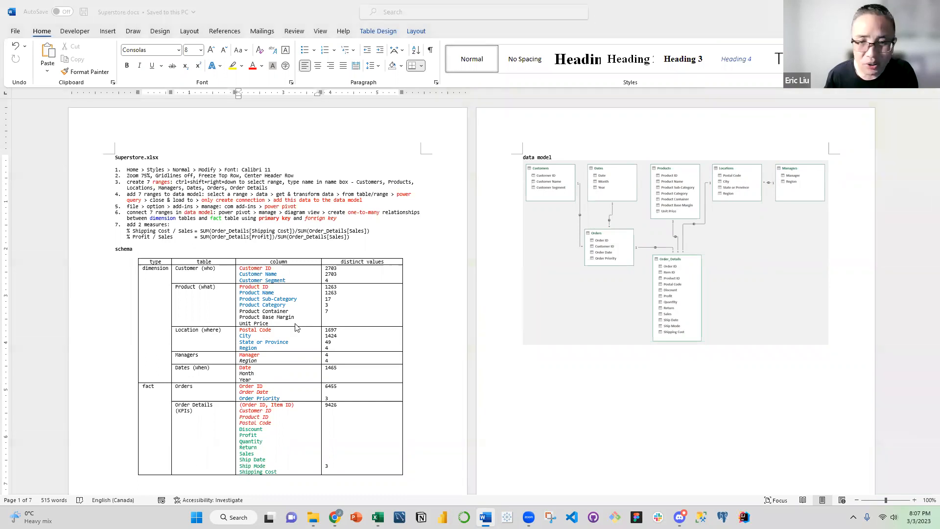
pyautogui.click(263, 348)
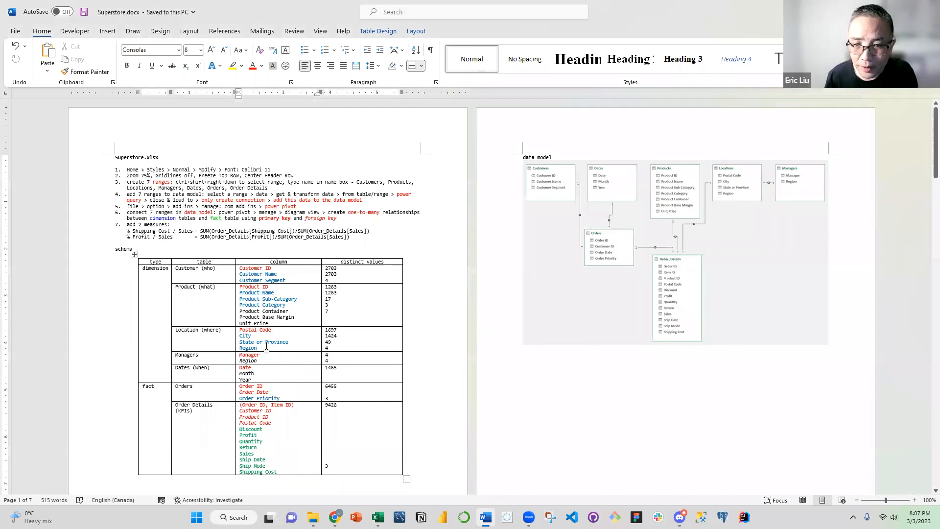
pyautogui.moveTo(257, 348); pyautogui.dragTo(245, 332)
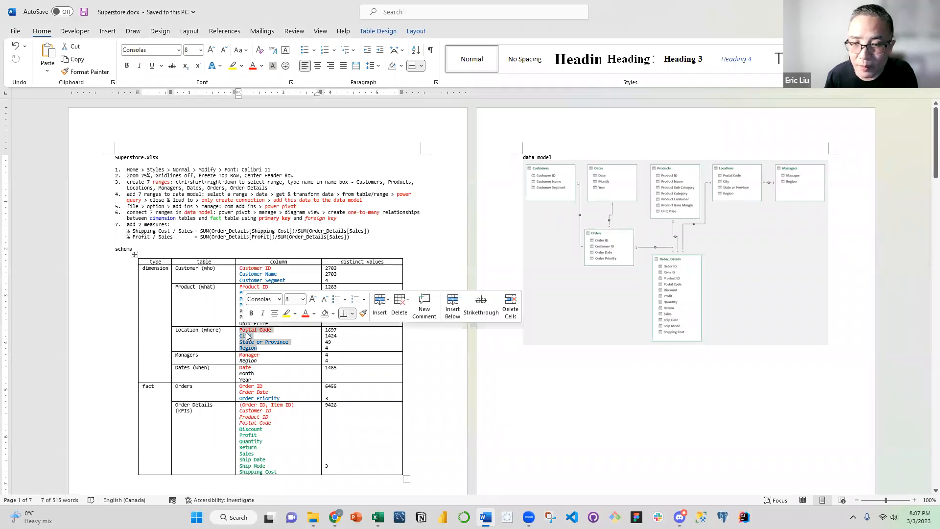
pyautogui.click(263, 358)
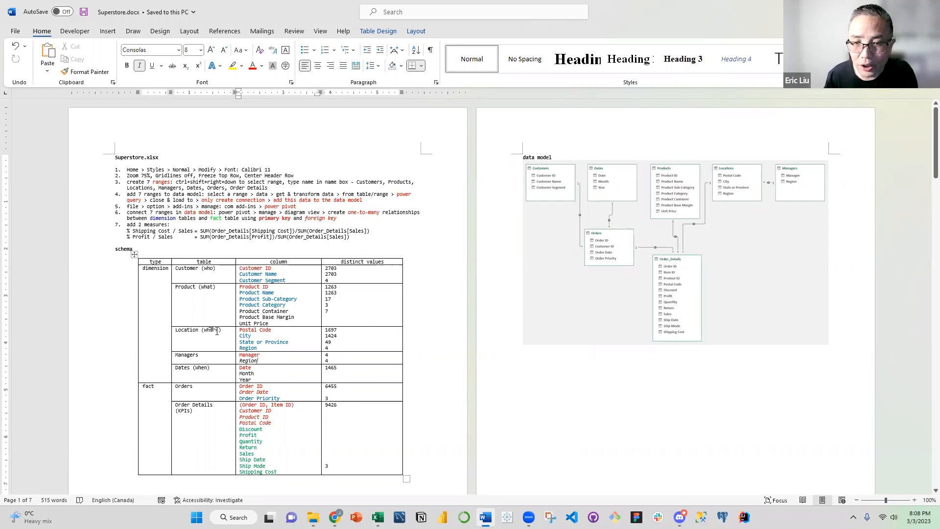
pyautogui.press('Up')
pyautogui.press('Up')
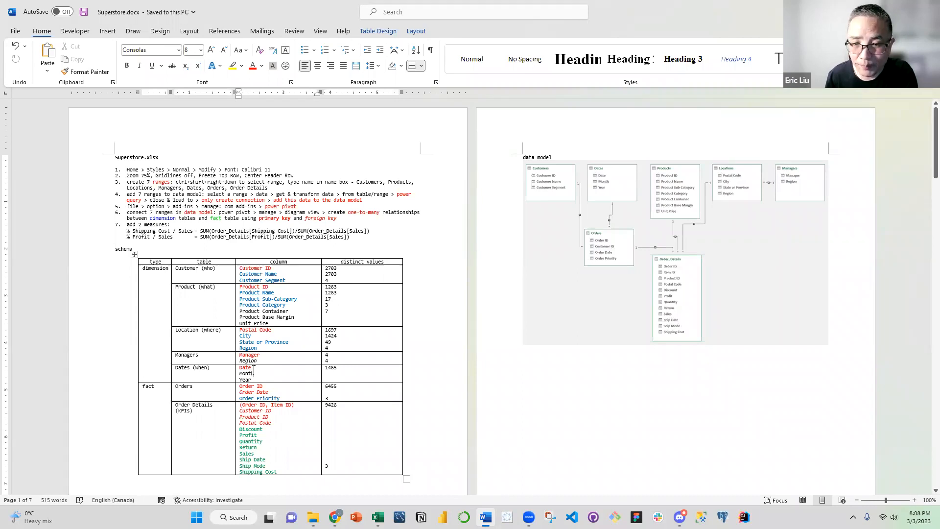
pyautogui.moveTo(254, 371); pyautogui.dragTo(243, 269)
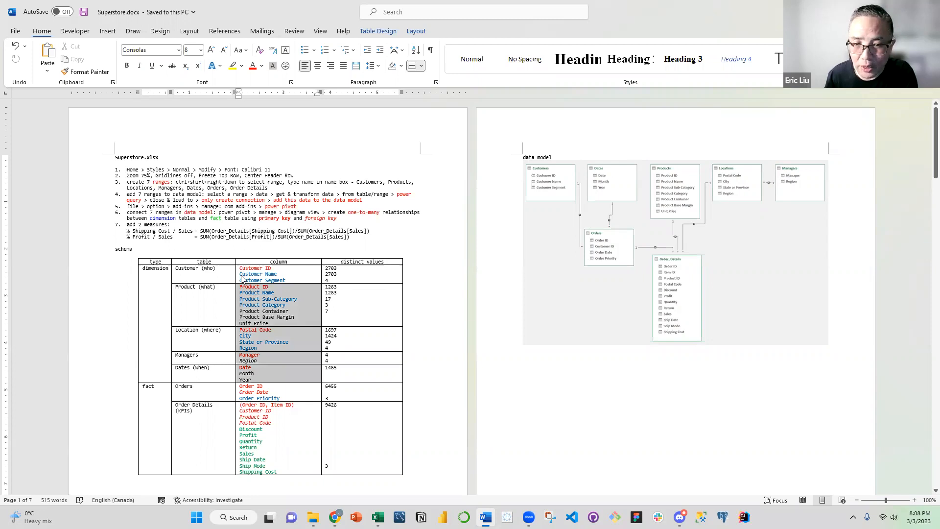
# Examine the Orders fact table's columns in the schema: Order ID, Order Date and Order Priority
pyautogui.click(254, 391)
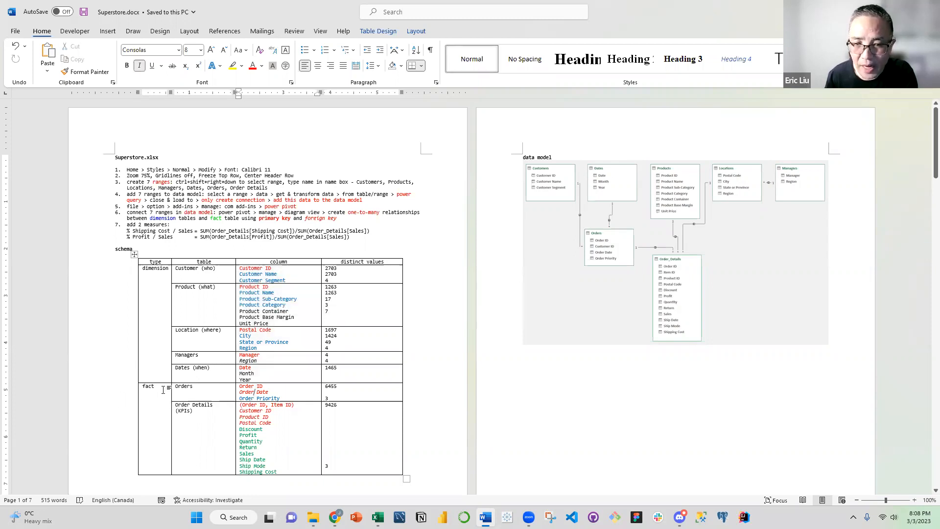
pyautogui.click(204, 389)
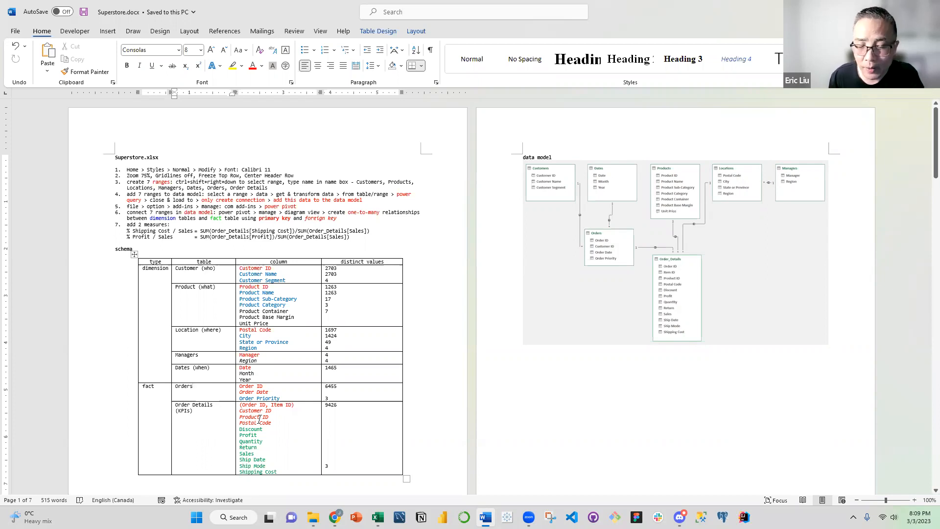
pyautogui.click(278, 392)
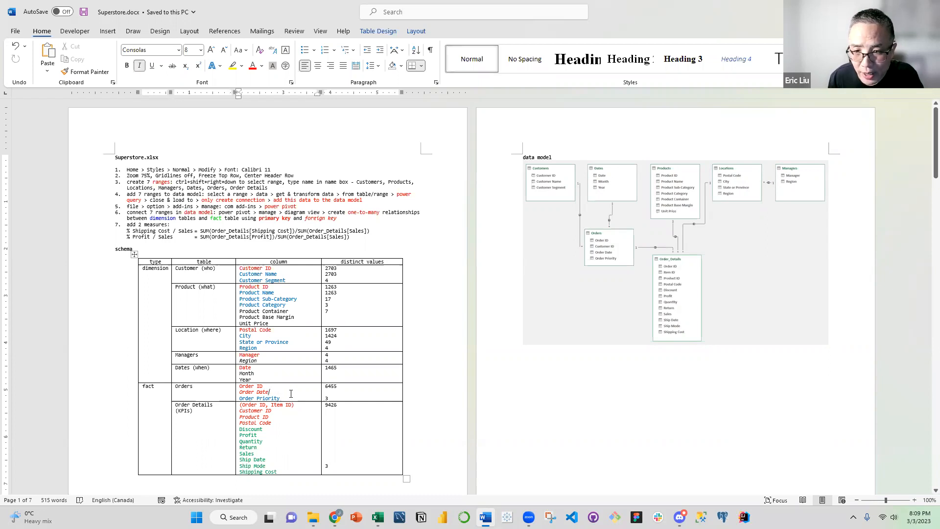
pyautogui.moveTo(284, 397); pyautogui.dragTo(255, 396)
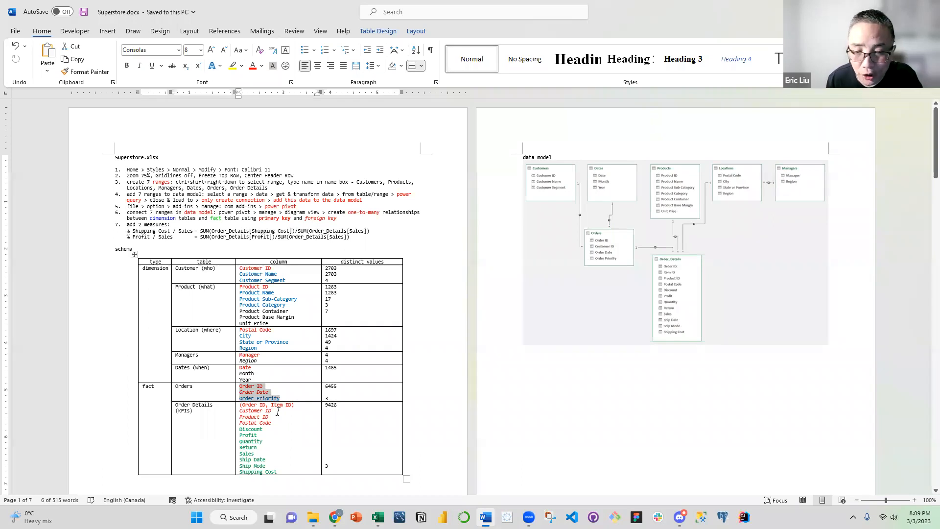
# Examine the key columns of the Order Details fact table, including Customer ID, Product ID and Postal Code
pyautogui.click(277, 412)
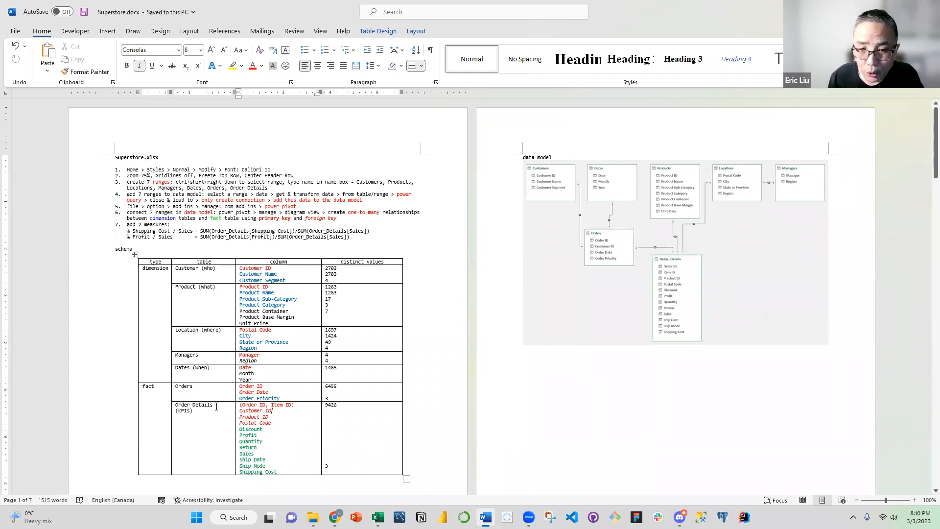
pyautogui.doubleClick(267, 416)
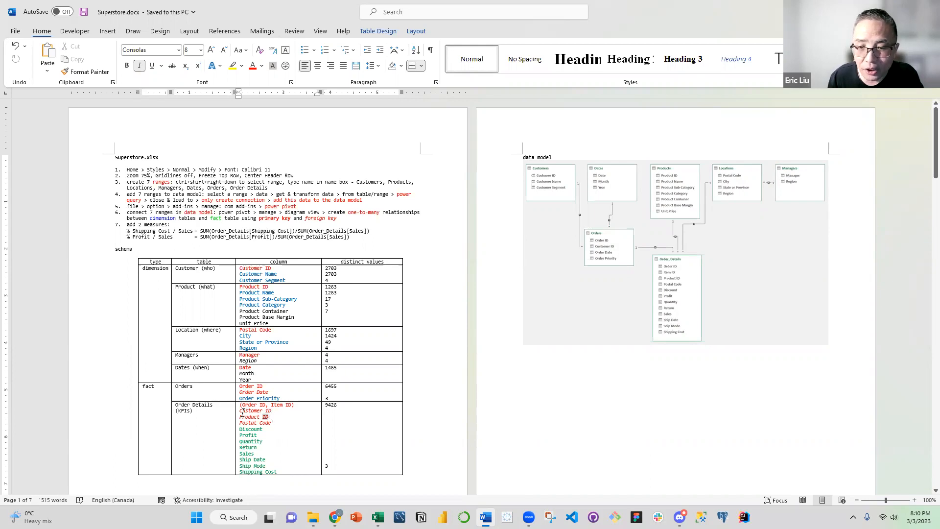
pyautogui.click(276, 425)
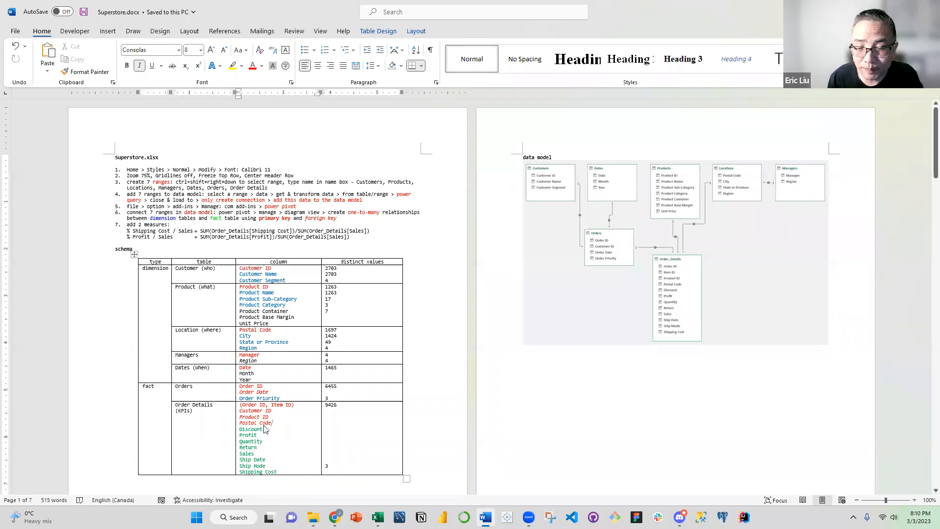
pyautogui.doubleClick(265, 423)
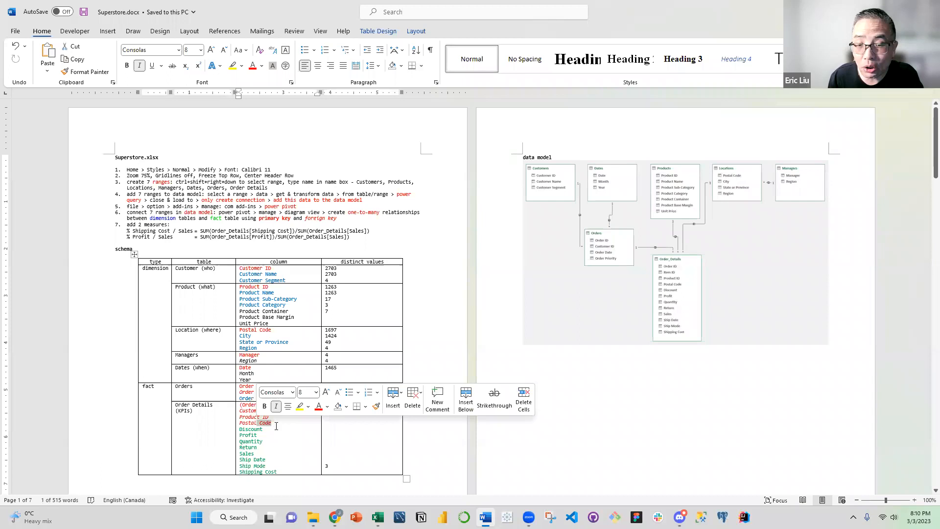
pyautogui.click(277, 426)
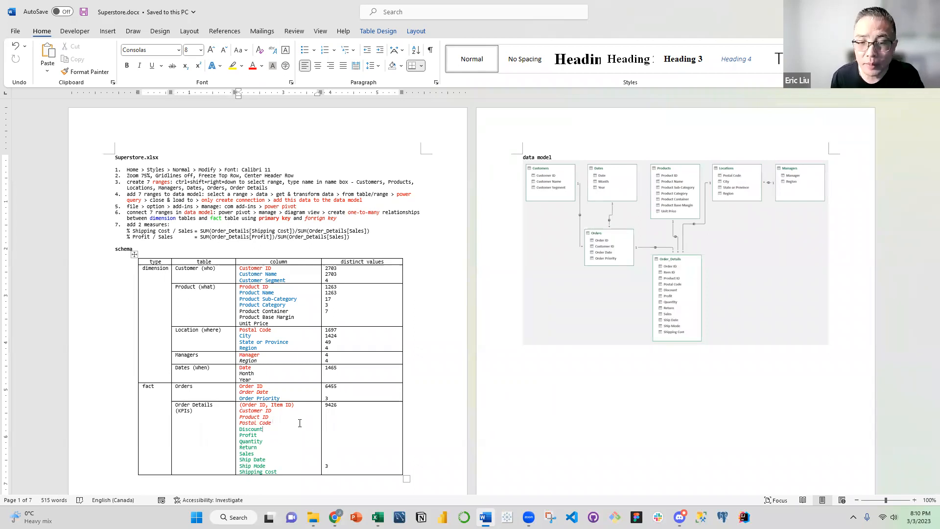
pyautogui.click(273, 422)
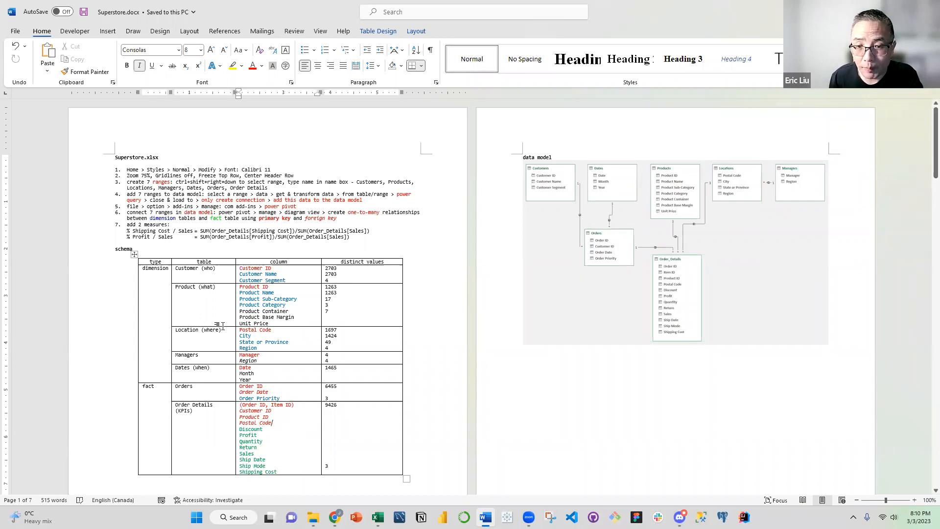
# Examine the Order Details KPI columns from Discount to Shipping Cost and the distinct values listed for Customer ID
pyautogui.click(272, 428)
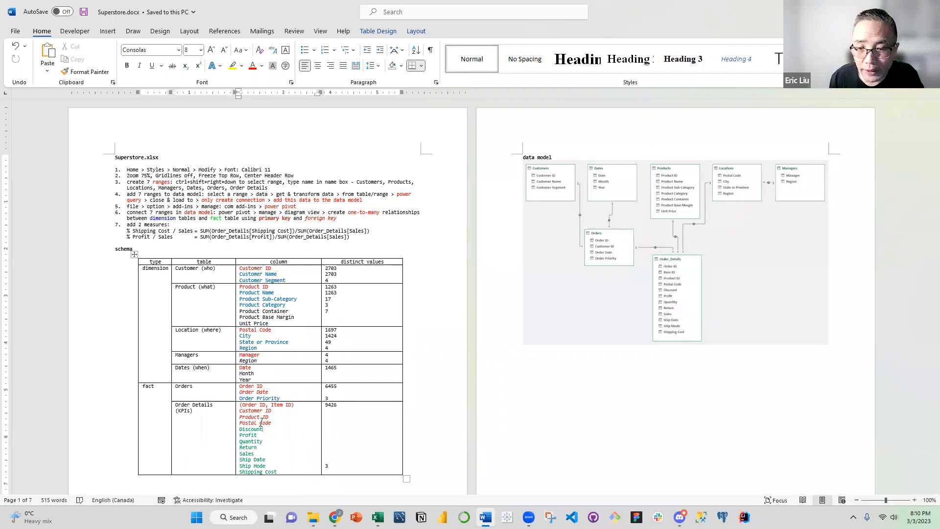
pyautogui.click(274, 435)
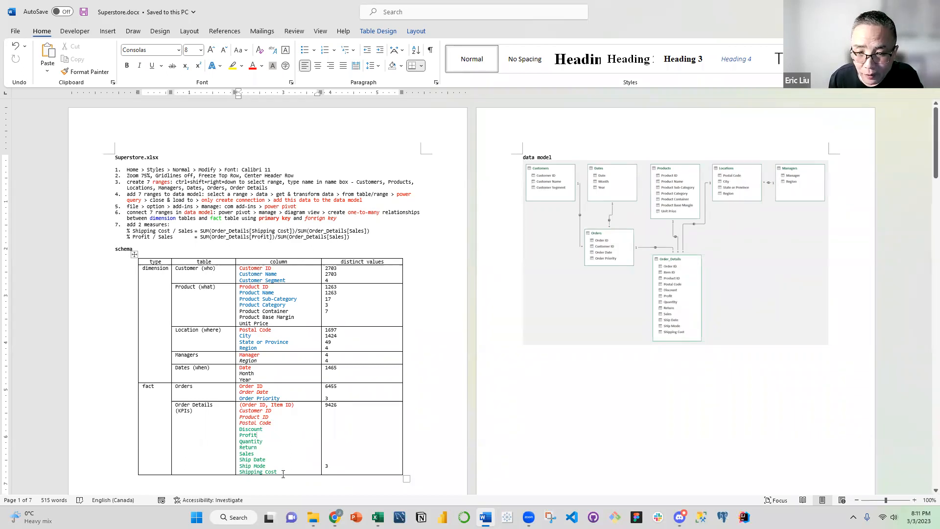
pyautogui.moveTo(281, 472); pyautogui.dragTo(235, 420)
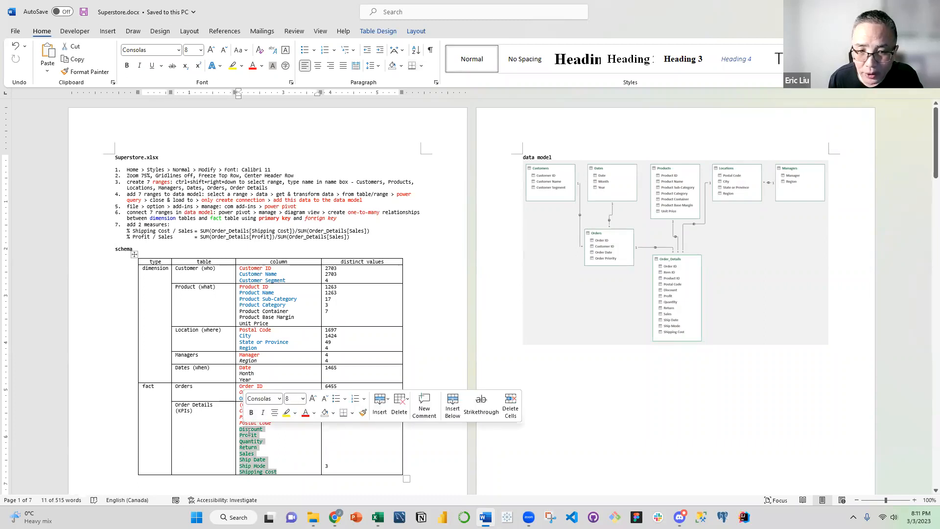
pyautogui.click(248, 435)
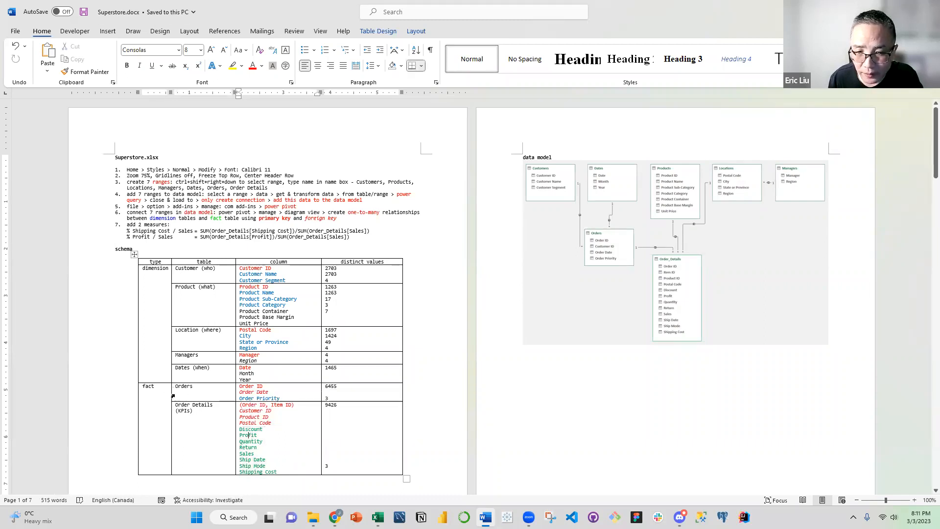
pyautogui.click(269, 430)
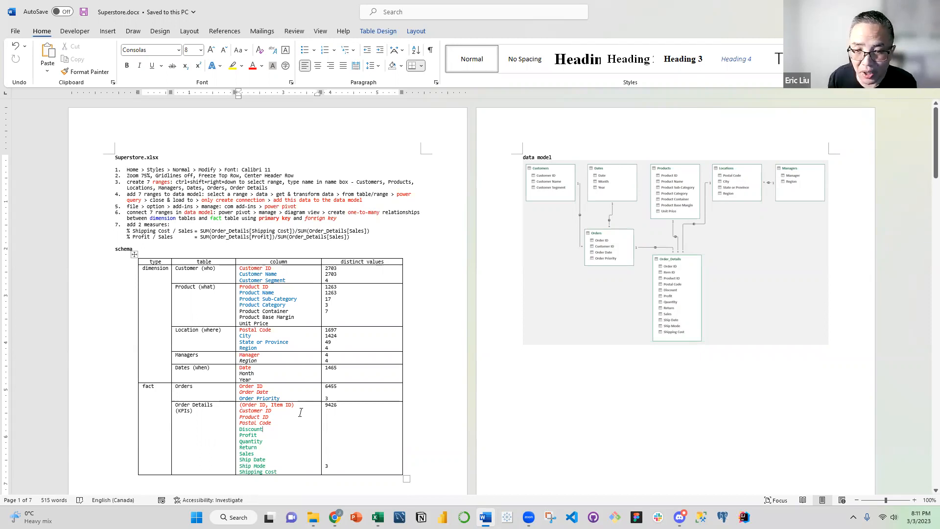
pyautogui.click(265, 442)
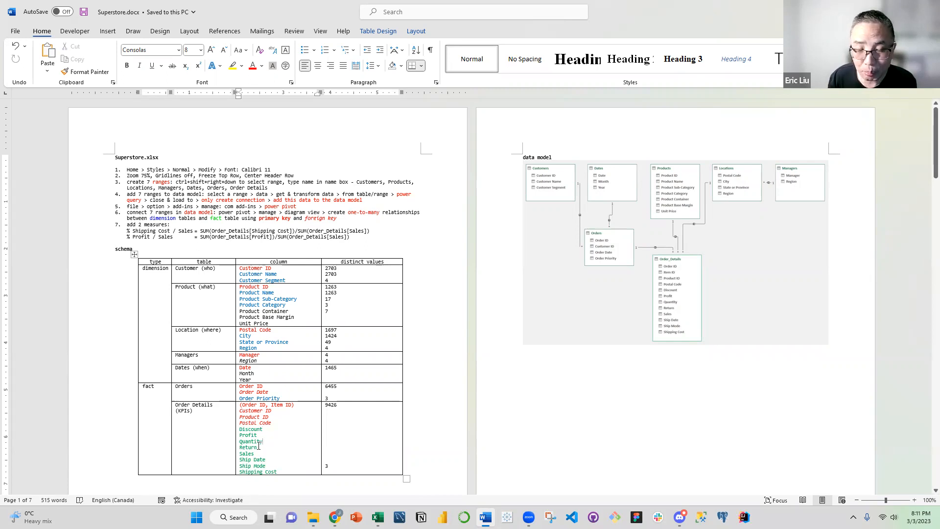
pyautogui.click(262, 447)
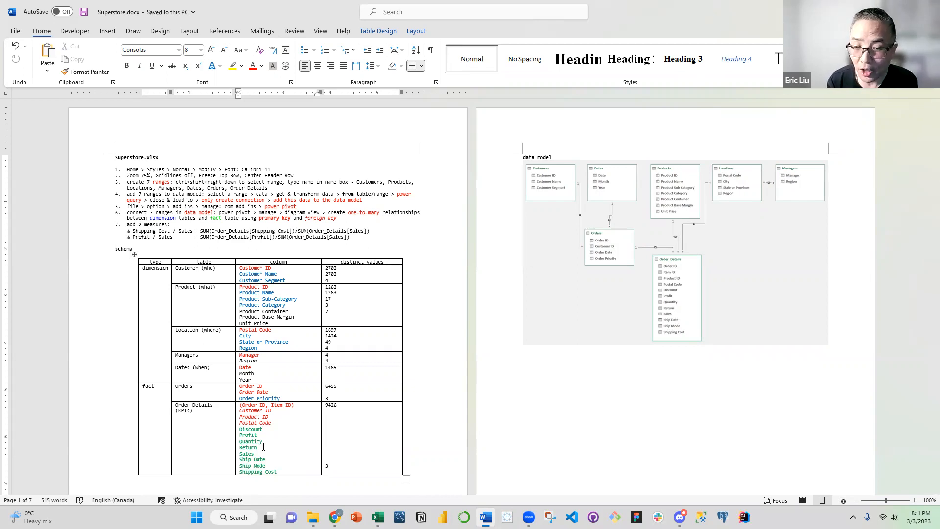
pyautogui.click(261, 454)
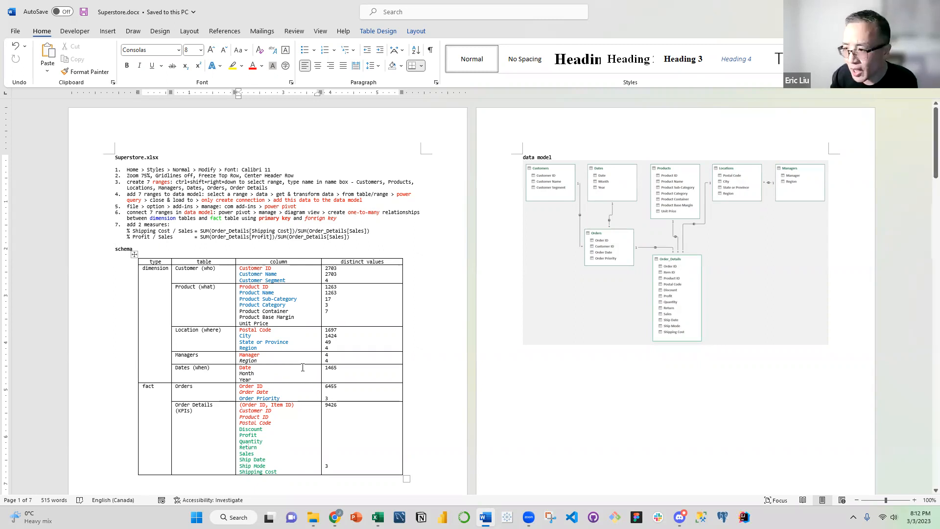
pyautogui.click(337, 269)
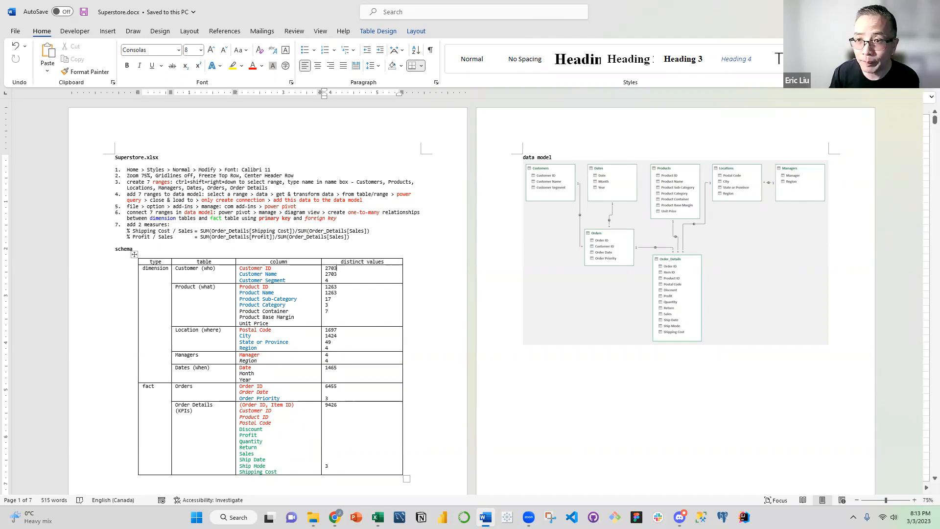
# Arrange the Superstore.docx window in Word and the Superstore - Copy.xlsx window in Excel side by side at full height
pyautogui.press('super+Left')
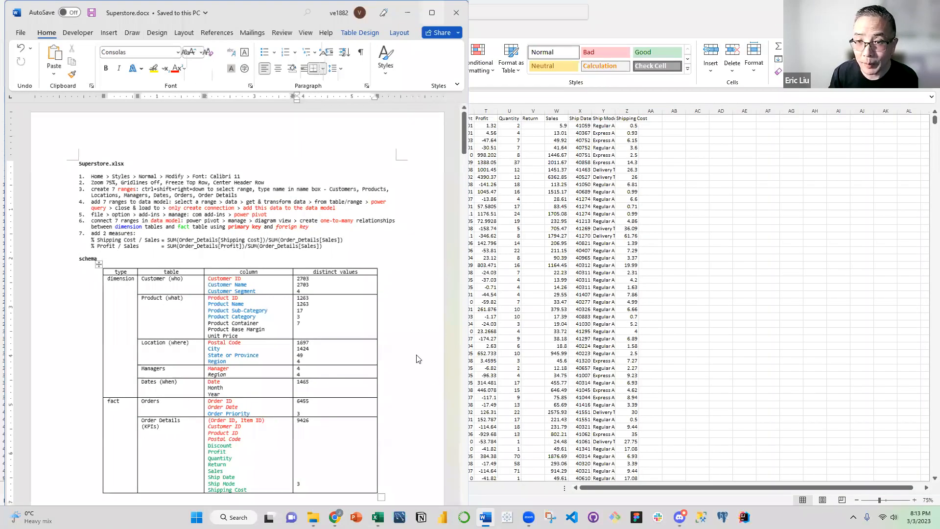
pyautogui.click(377, 518)
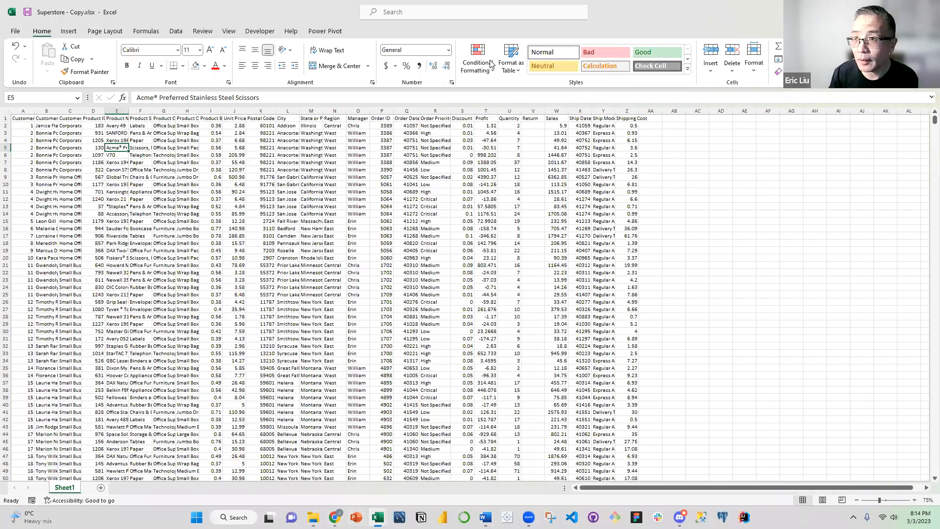
pyautogui.press('super+Down')
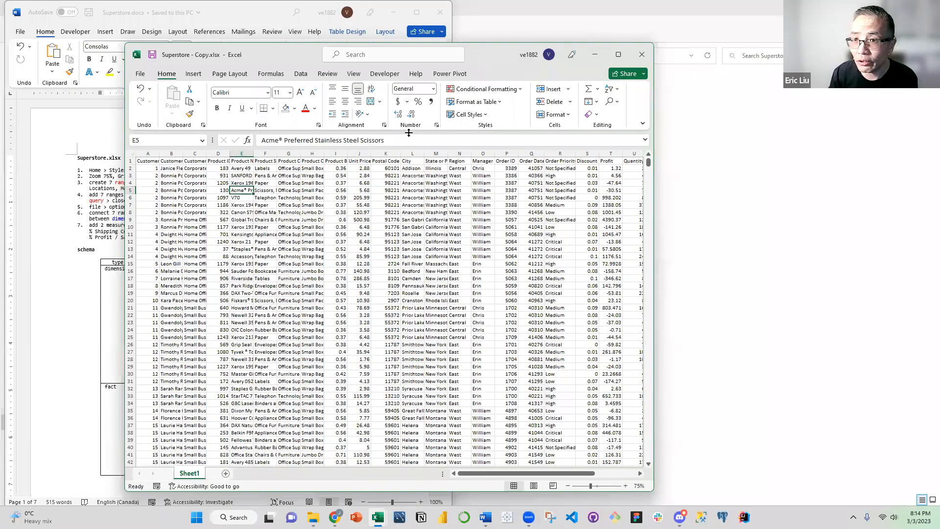
pyautogui.press('super+Right')
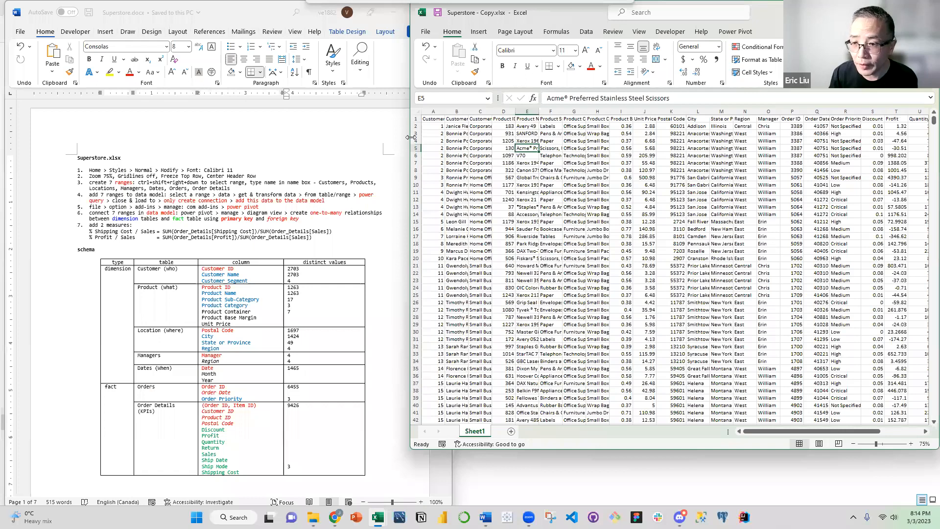
pyautogui.moveTo(411, 137); pyautogui.dragTo(447, 140)
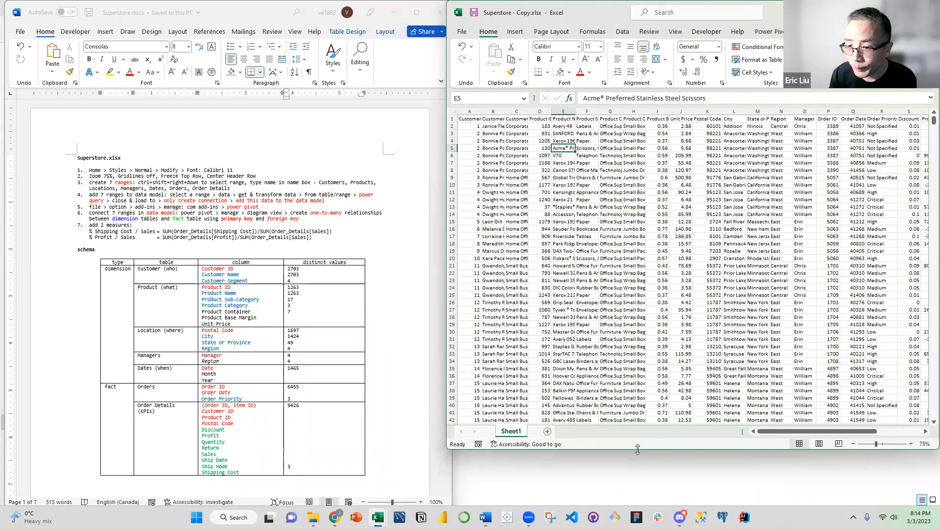
pyautogui.moveTo(638, 453); pyautogui.dragTo(639, 510)
pyautogui.click(554, 363)
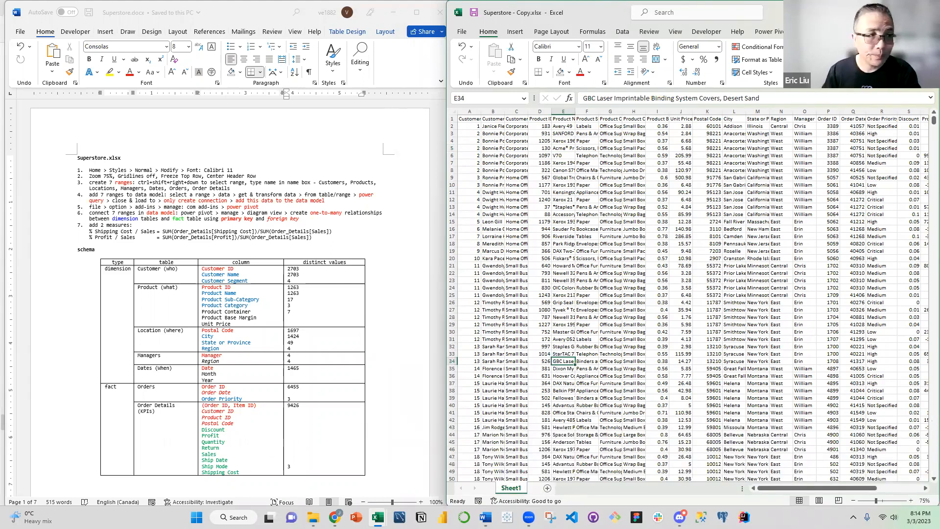
pyautogui.click(654, 259)
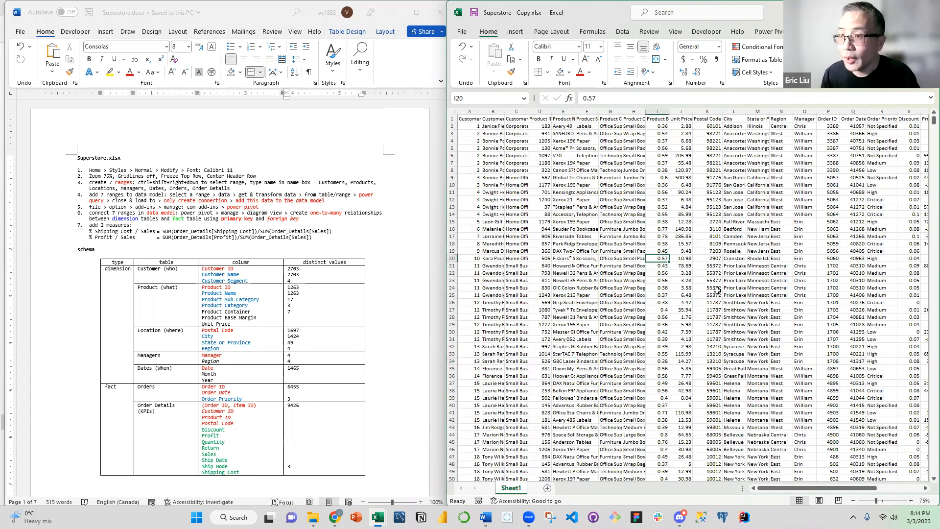
pyautogui.click(596, 200)
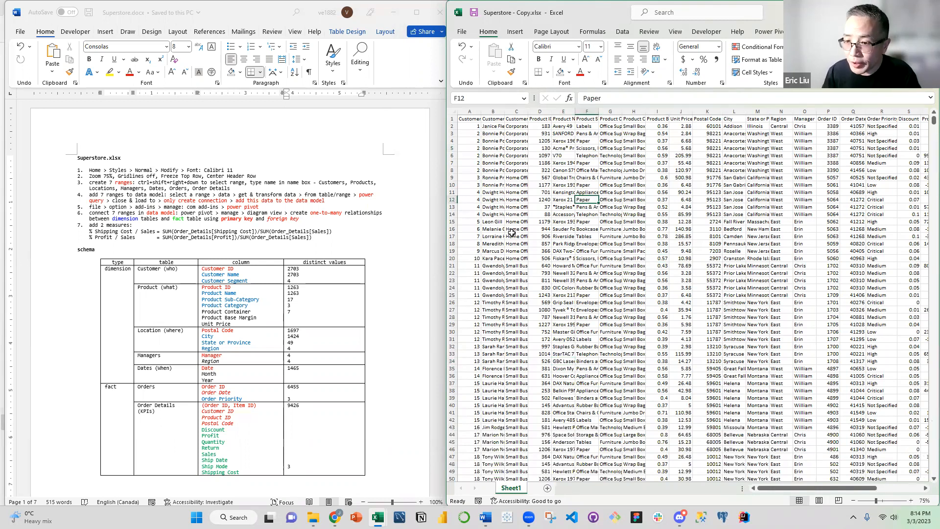
# Rename Sheet1 of the Superstore - Copy.xlsx workbook as Order_Details
pyautogui.doubleClick(512, 489)
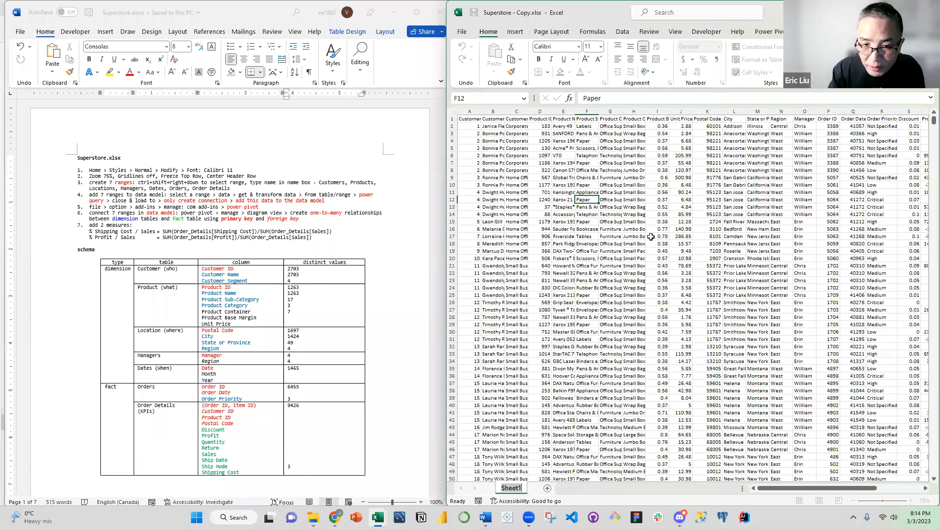
pyautogui.write('orderd')
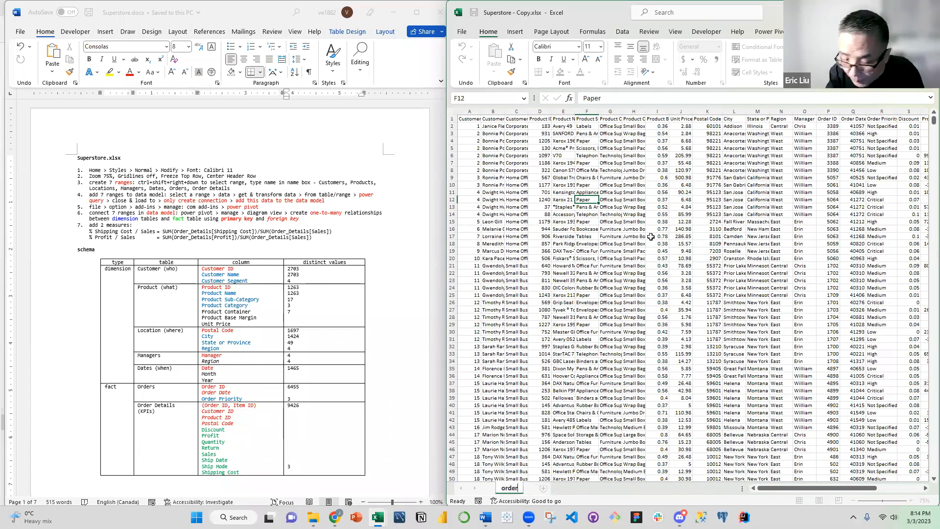
pyautogui.press('BackSpace')
pyautogui.press('BackSpace')
pyautogui.press('BackSpace')
pyautogui.press('BackSpace')
pyautogui.press('BackSpace')
pyautogui.press('BackSpace')
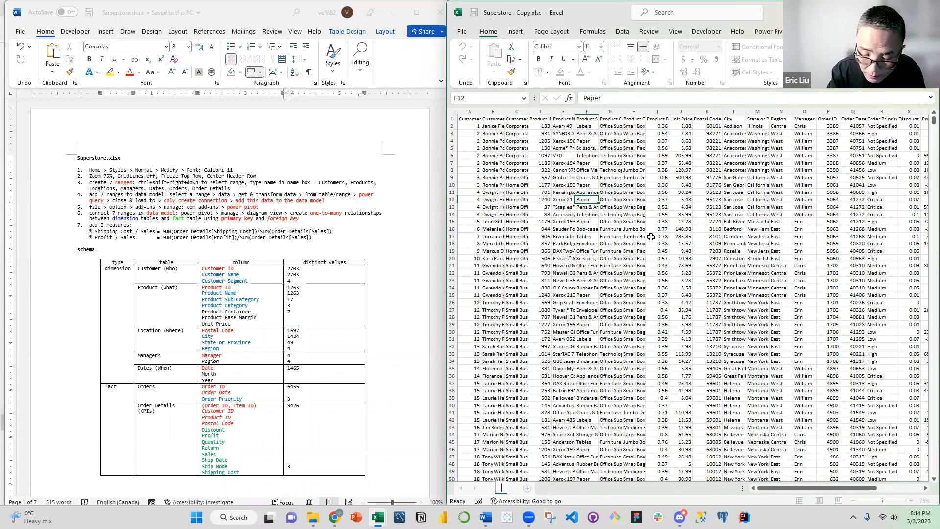
pyautogui.write('Order')
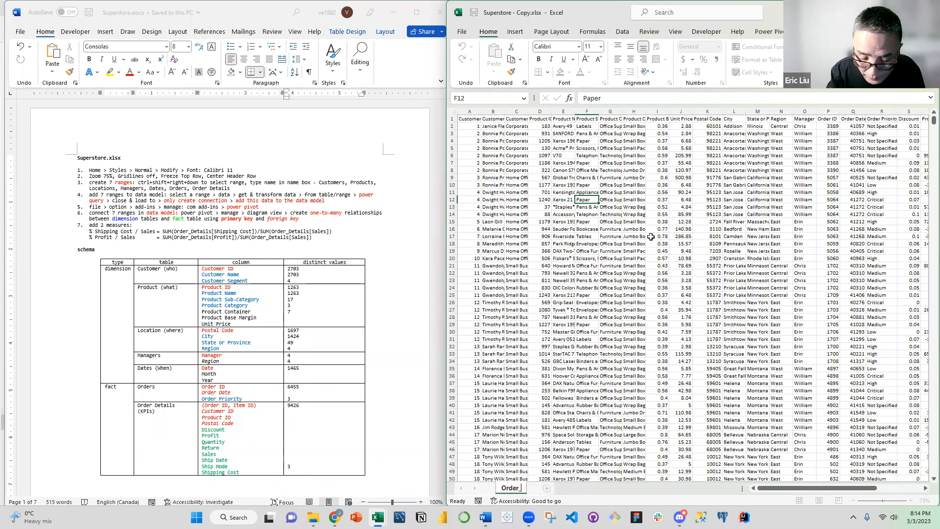
pyautogui.write(' De')
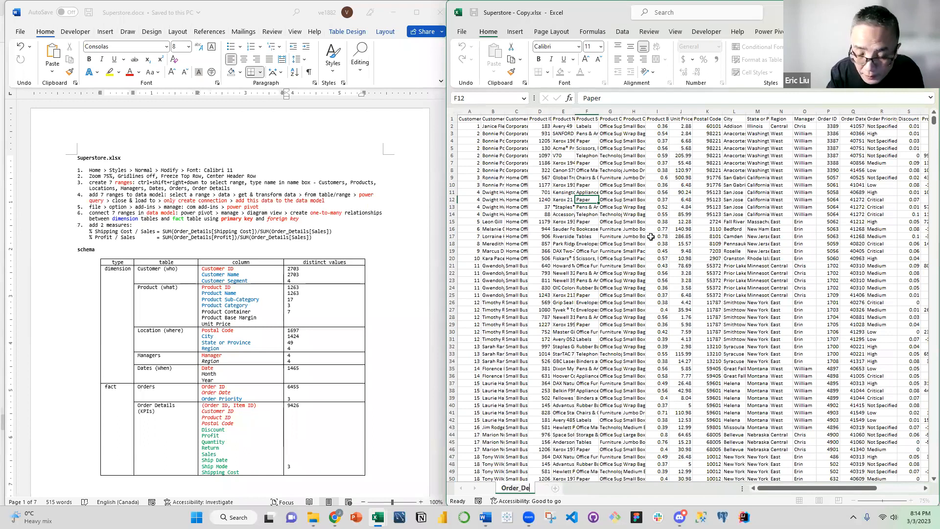
pyautogui.write('tails')
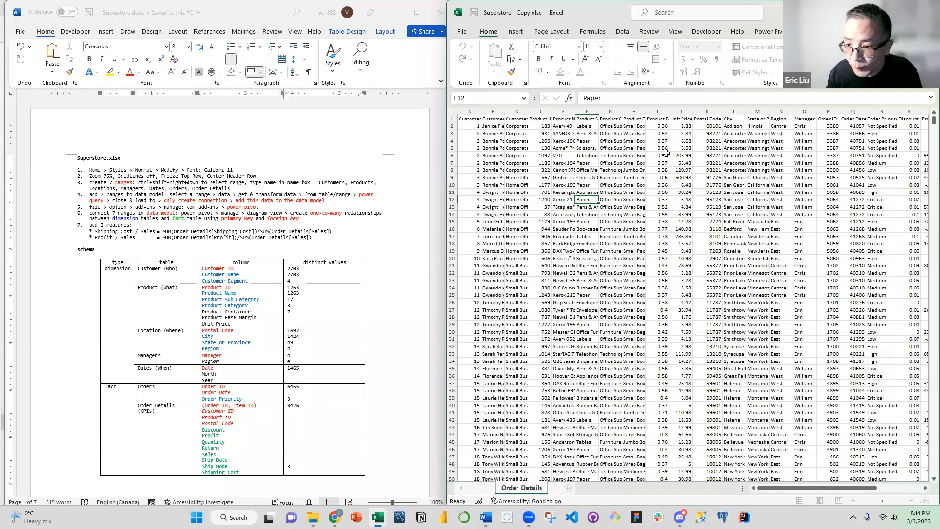
pyautogui.click(662, 170)
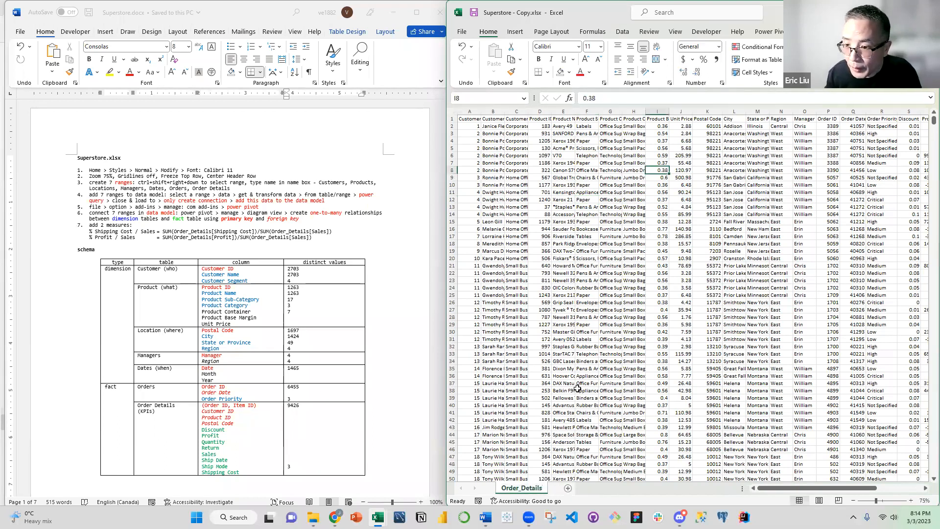
# Add six new blank worksheets, Sheet1 through Sheet6, after the Order_Details sheet
pyautogui.click(567, 489)
pyautogui.click(599, 488)
pyautogui.click(632, 489)
pyautogui.click(696, 489)
pyautogui.click(728, 488)
pyautogui.click(740, 375)
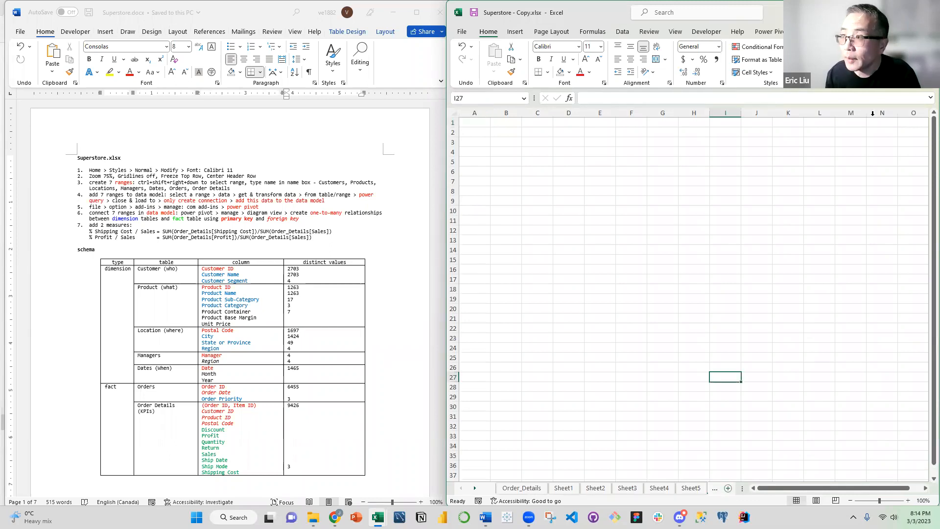
# Maximize the Superstore - Copy.xlsx window and move the Superstore.docx window off this screen, leaving the workbook active
pyautogui.click(906, 13)
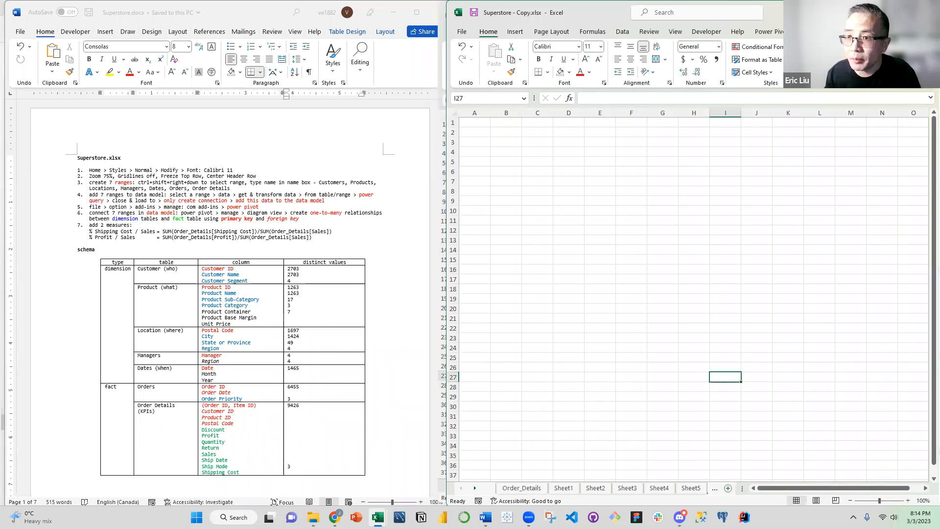
pyautogui.click(436, 168)
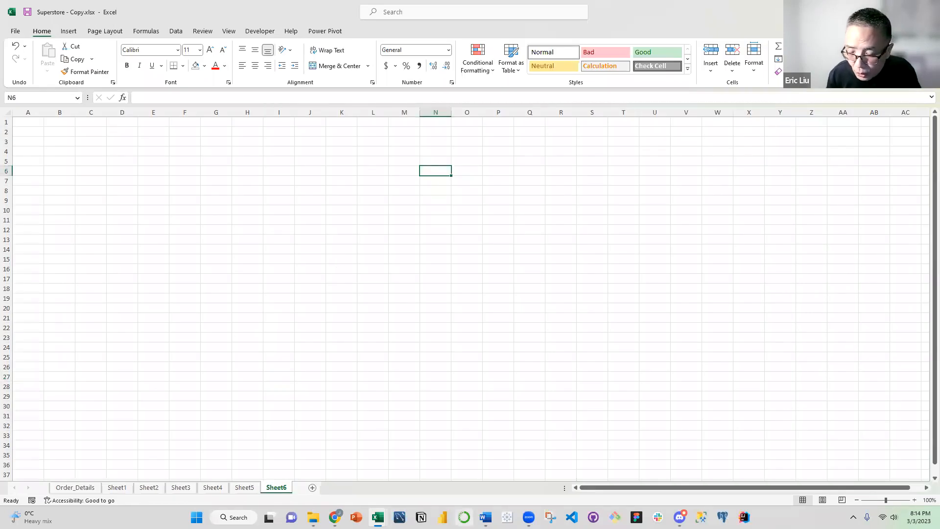
pyautogui.moveTo(485, 518)
pyautogui.click(477, 481)
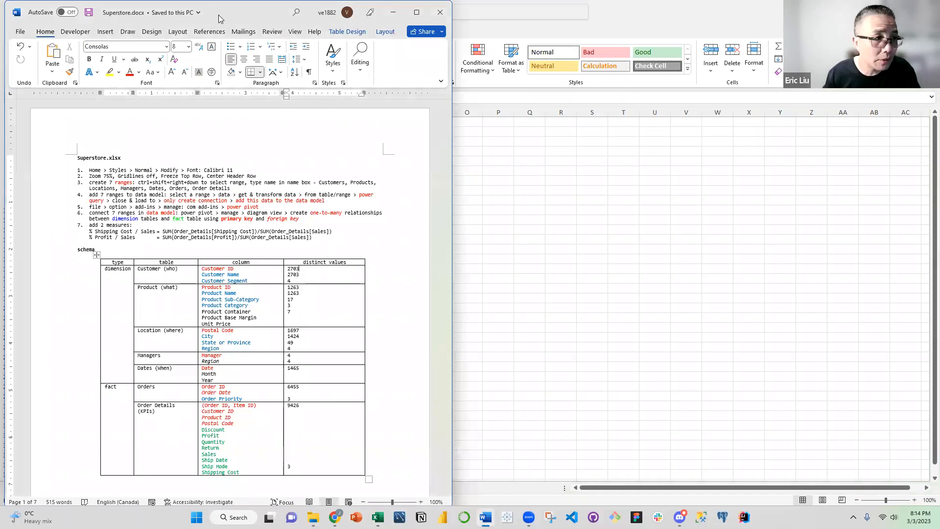
pyautogui.moveTo(219, 15); pyautogui.dragTo(0, 14)
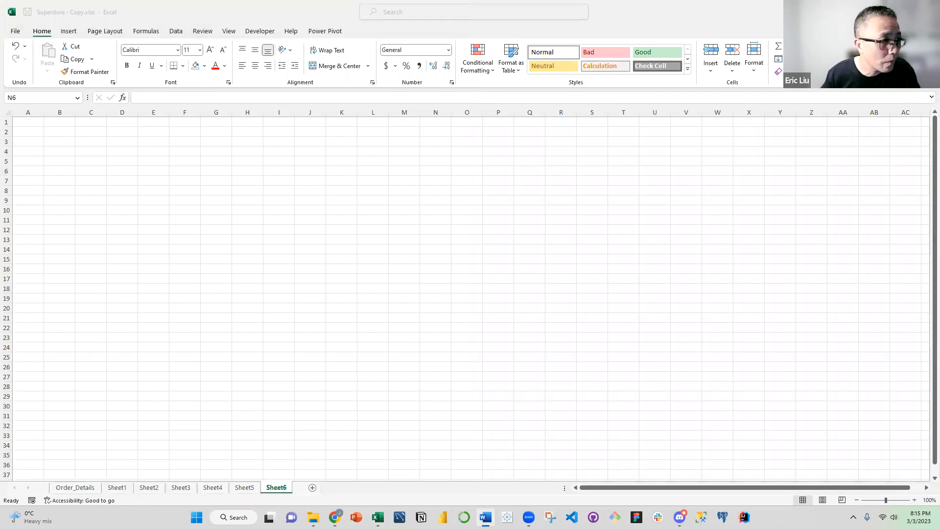
pyautogui.click(66, 225)
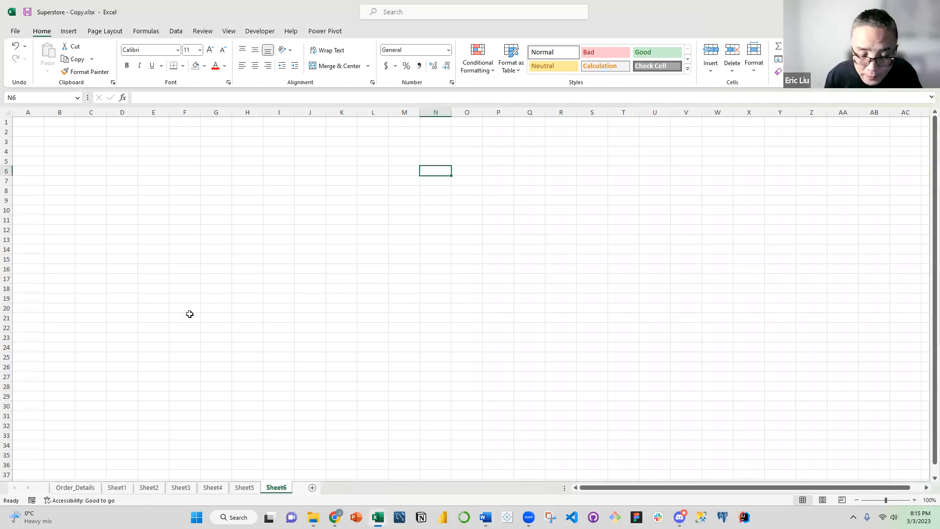
# Move the Order_Details sheet to the end after Sheet6, and rename Sheet1 as Customers
pyautogui.click(72, 489)
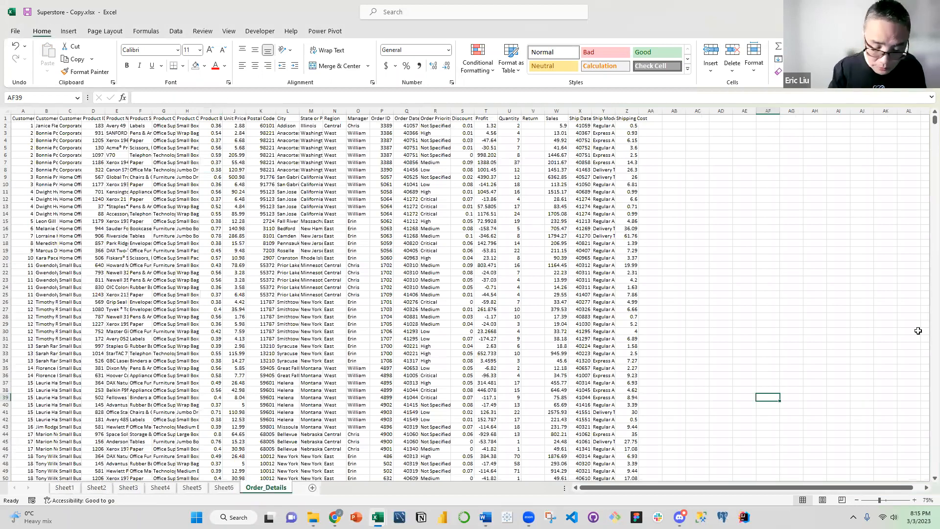
pyautogui.doubleClick(65, 488)
pyautogui.write('Customers')
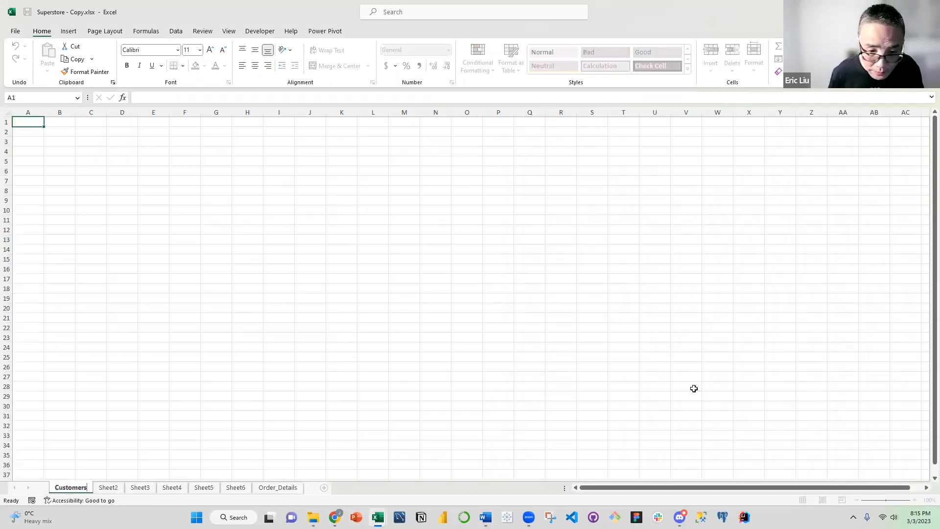
# Rename Sheet2 as Products and Sheet3 as Locations
pyautogui.doubleClick(109, 488)
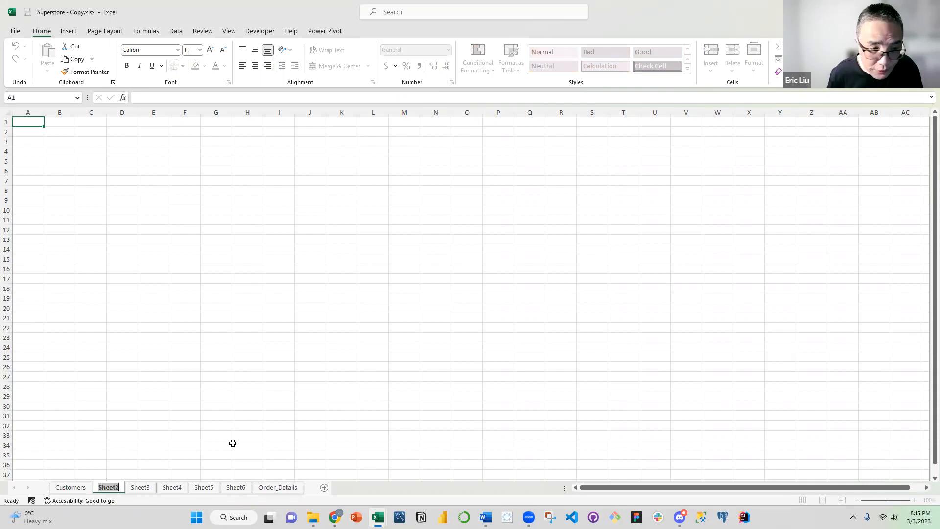
pyautogui.write('Products')
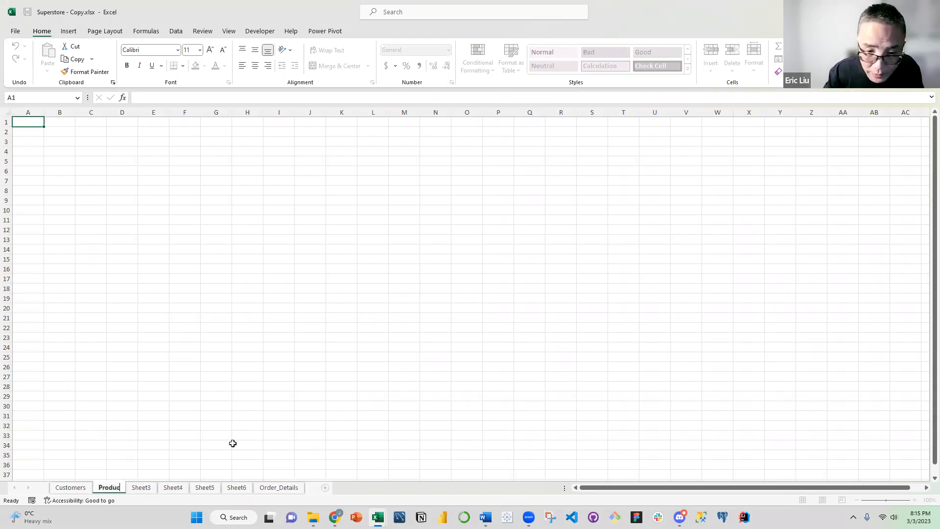
pyautogui.click(146, 488)
pyautogui.doubleClick(146, 487)
pyautogui.write('Locations')
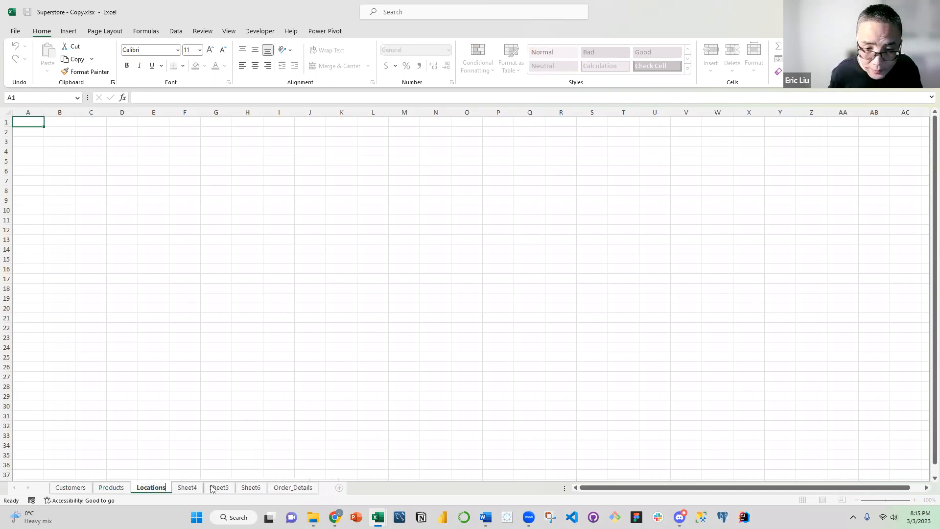
# Enter Manager in cell A1 of Sheet4 and rename that sheet as Managers
pyautogui.click(196, 490)
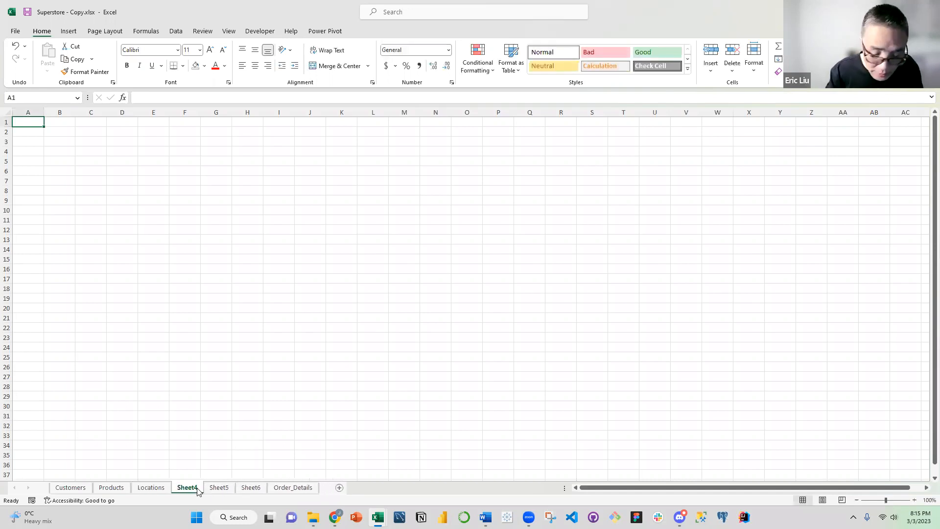
pyautogui.write('Manager')
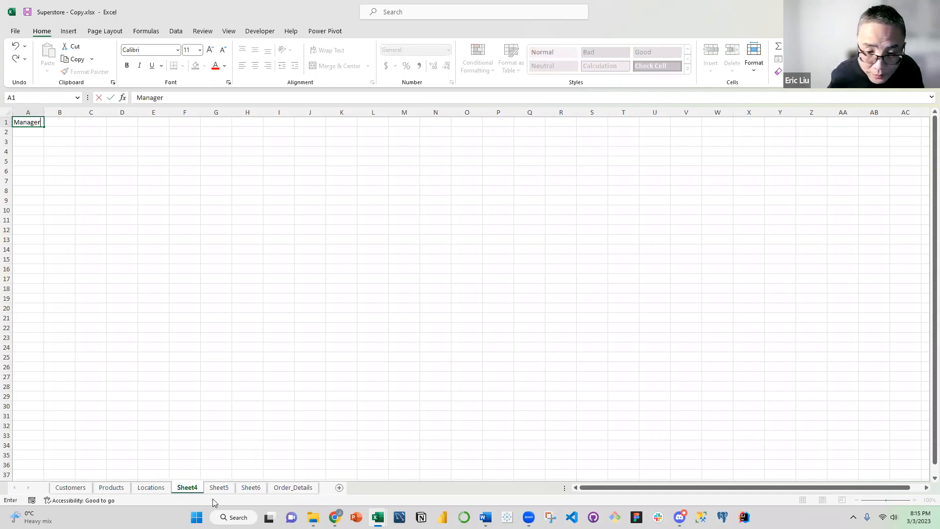
pyautogui.click(185, 475)
pyautogui.doubleClick(185, 488)
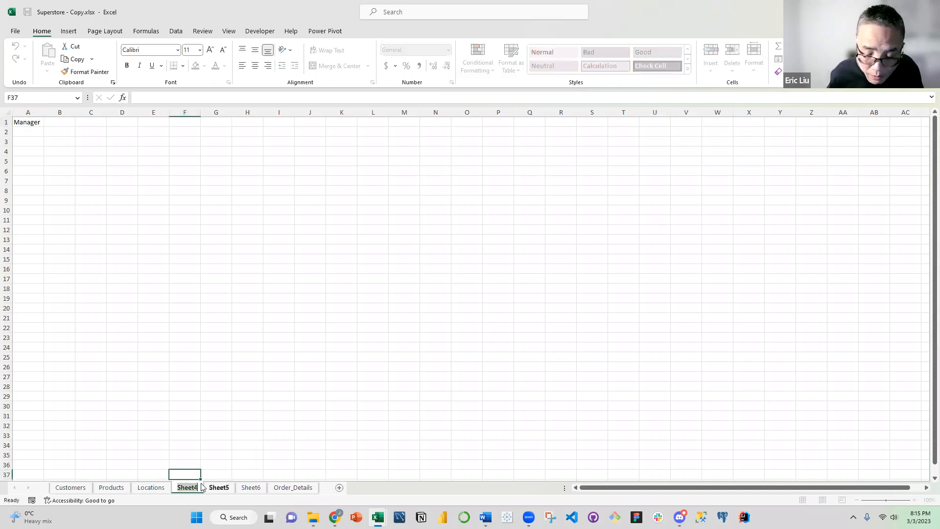
pyautogui.write('Mn')
pyautogui.press('BackSpace')
pyautogui.write('anagers')
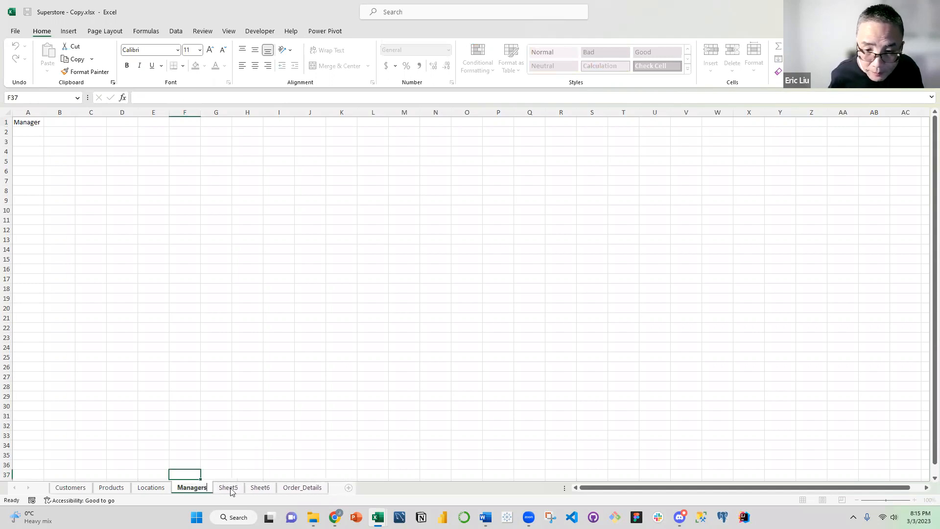
# Rename Sheet5 as Dates and Sheet6 as Orders
pyautogui.click(231, 488)
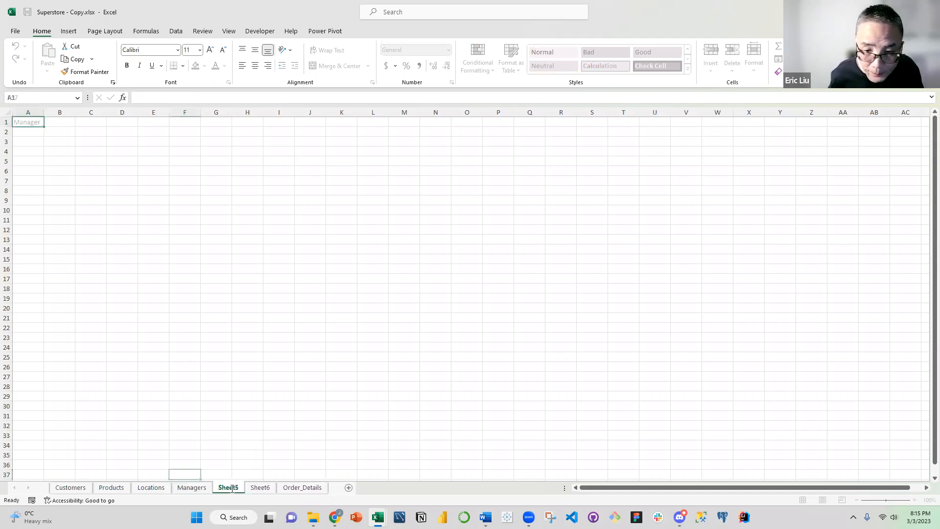
pyautogui.write('Dates')
pyautogui.click(264, 488)
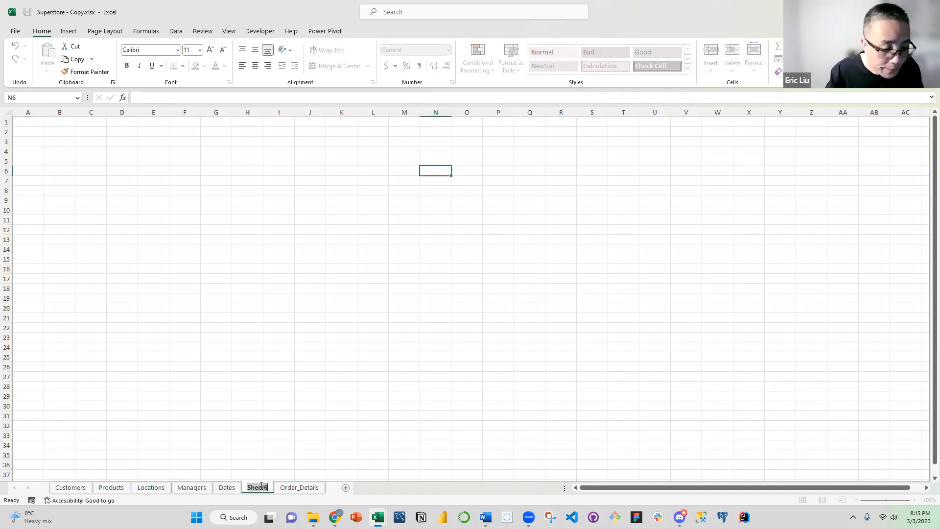
pyautogui.write('Orders')
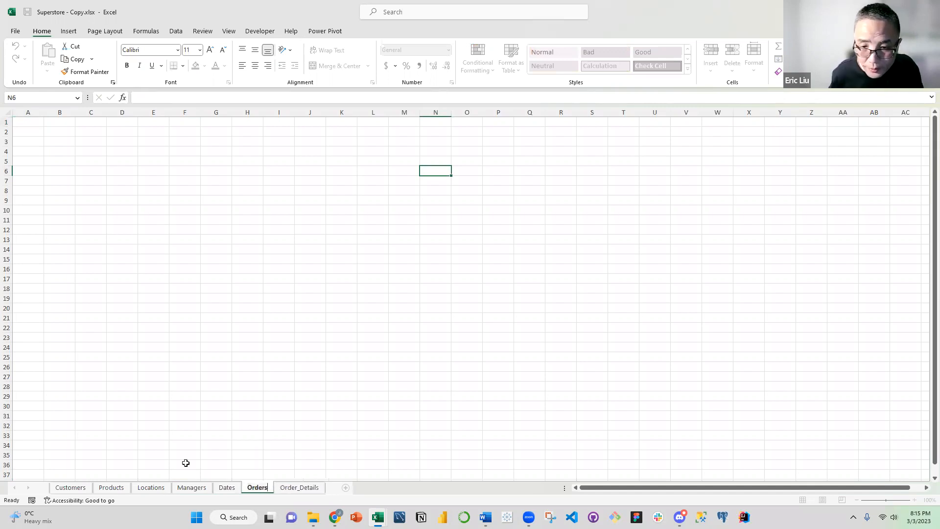
pyautogui.click(190, 387)
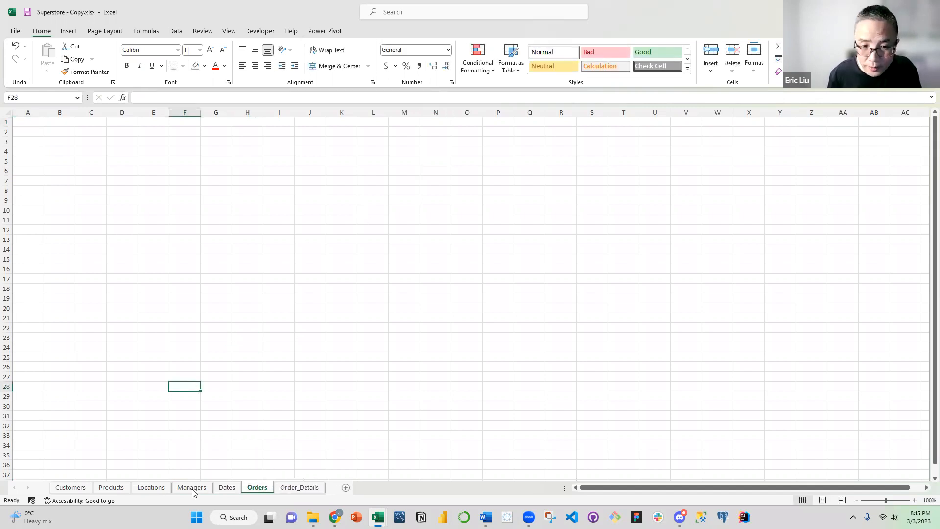
# Fit the widths of all columns in the Order_Details sheet to their contents
pyautogui.click(73, 488)
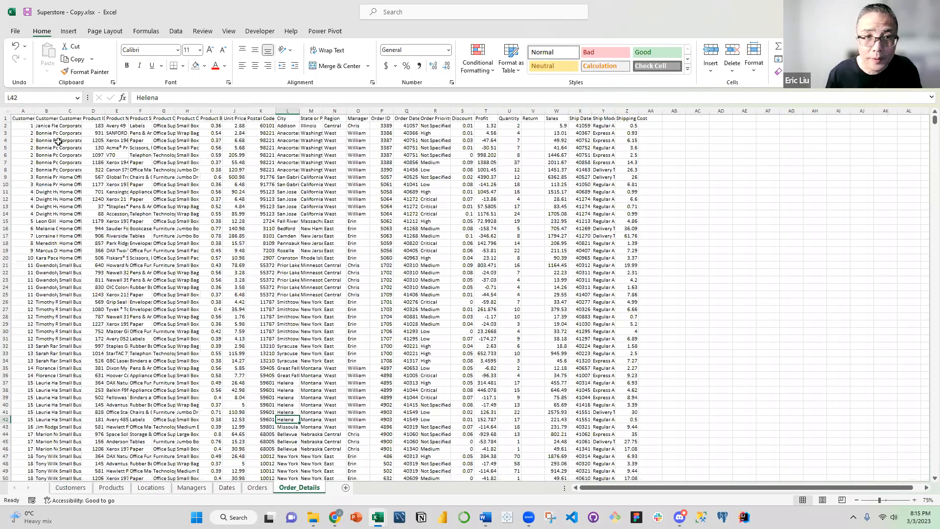
pyautogui.click(6, 112)
pyautogui.doubleClick(35, 111)
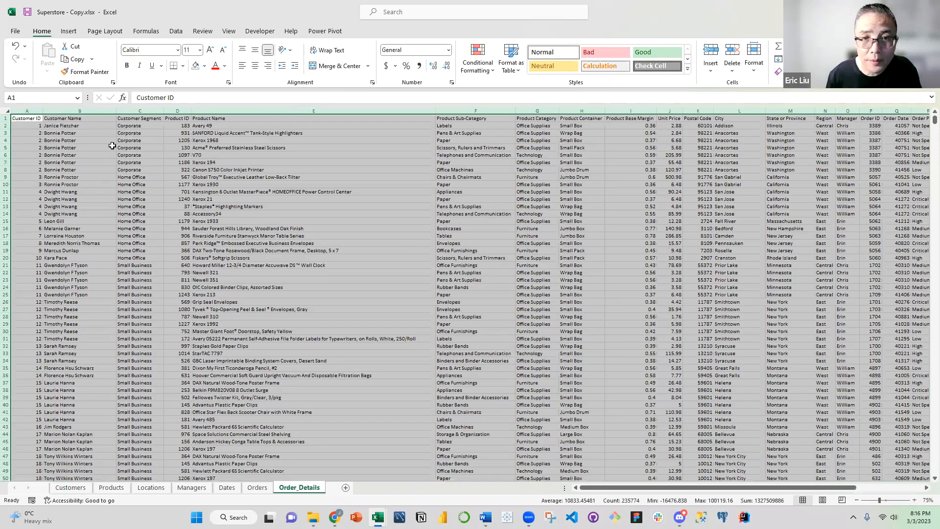
# Copy the Customer ID, Customer Name and Customer Segment columns from Order_Details and paste them as values at A1 of the Customers sheet
pyautogui.moveTo(26, 111); pyautogui.dragTo(90, 147)
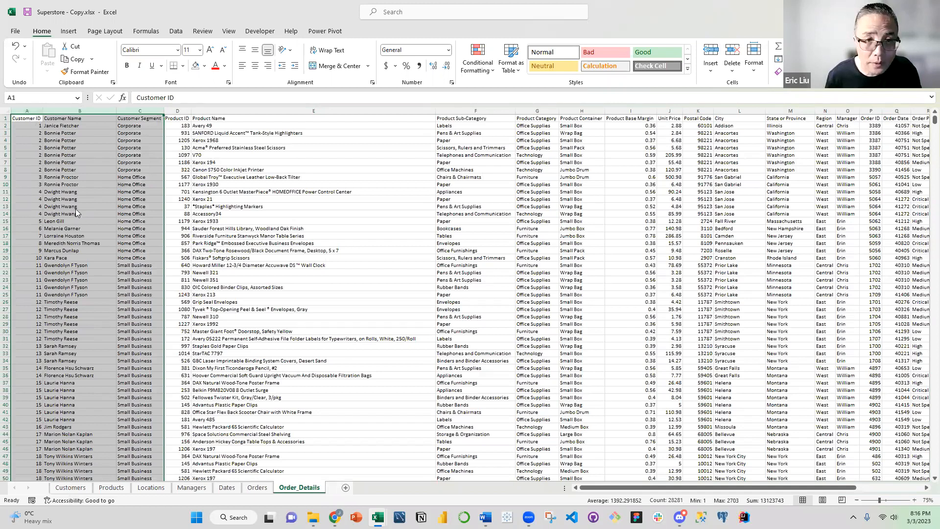
pyautogui.hotkey('ctrl', 'alt', 'v')
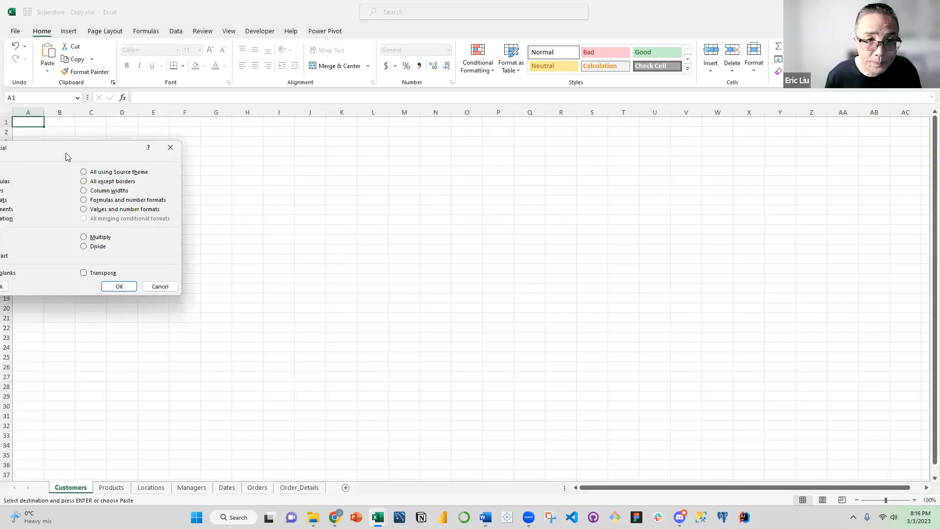
pyautogui.click(181, 190)
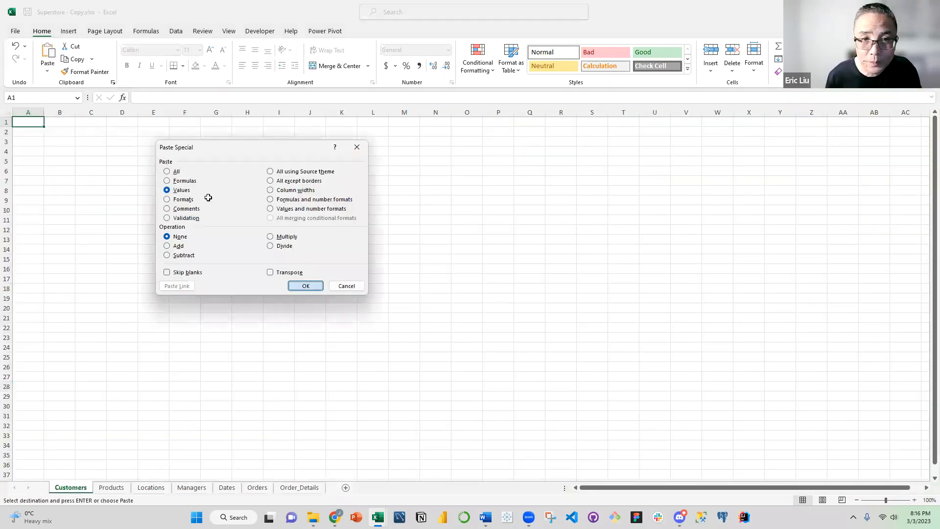
pyautogui.press('Return')
pyautogui.click(128, 155)
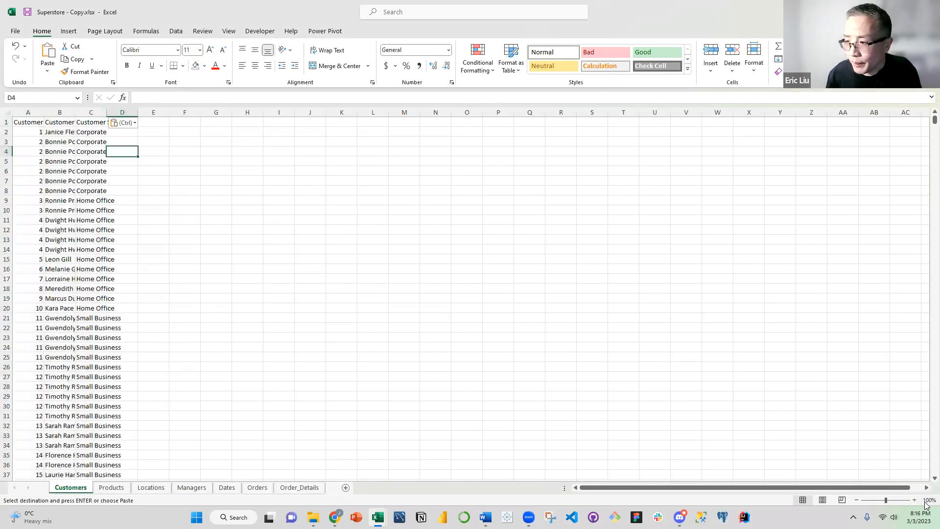
# Set the Customers sheet's zoom to 75% and fit its column widths to their contents
pyautogui.click(928, 501)
pyautogui.press('Down')
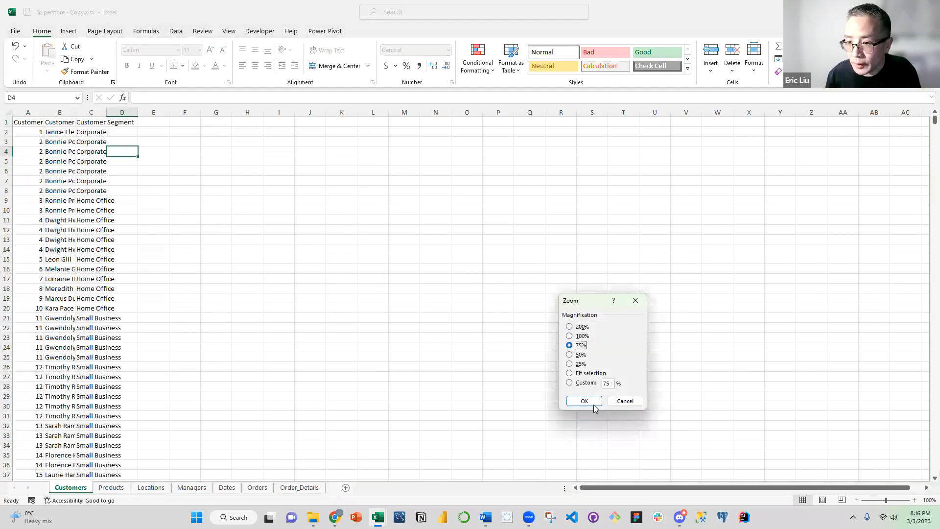
pyautogui.press('Tab')
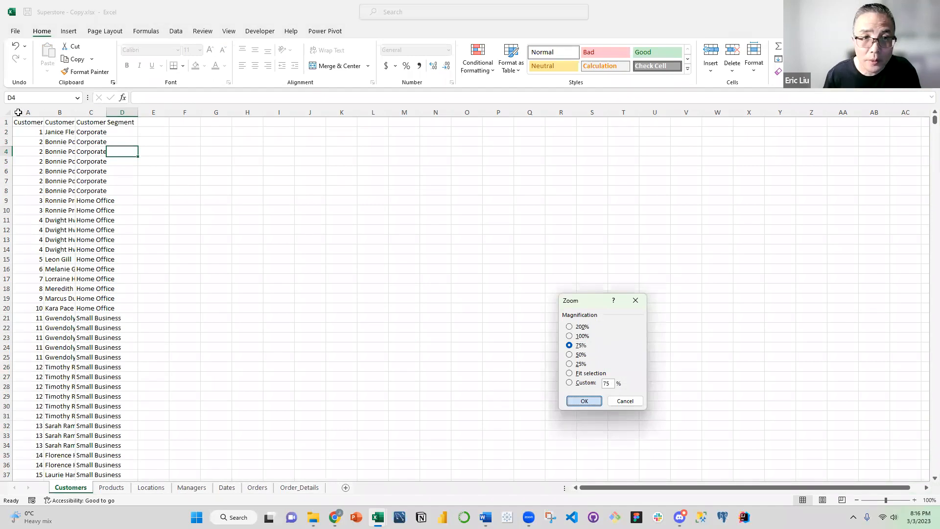
pyautogui.press('Return')
pyautogui.moveTo(20, 111); pyautogui.dragTo(79, 109)
pyautogui.doubleClick(80, 111)
pyautogui.click(119, 191)
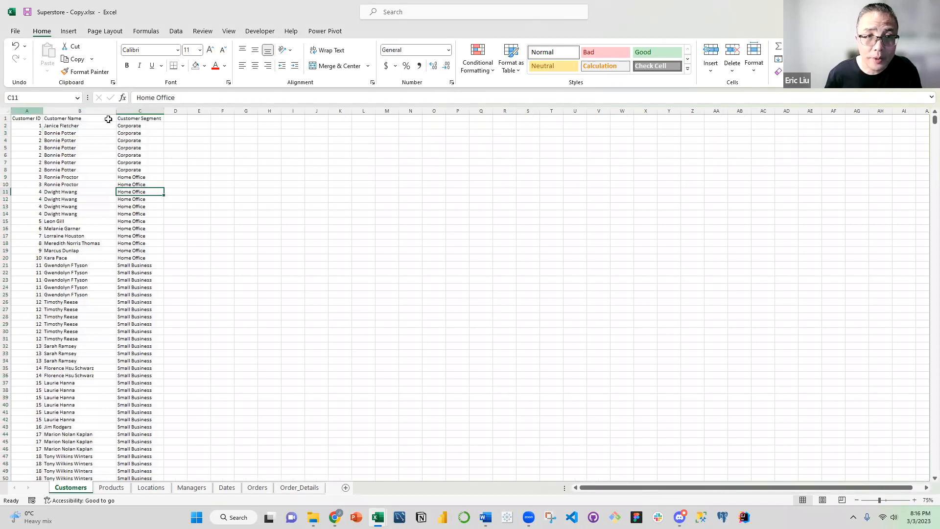
# Remove duplicate rows from the Customers data, comparing Customer ID, Customer Name and Customer Segment, with headers recognised
pyautogui.hotkey('ctrl', 'Home')
pyautogui.hotkey('ctrl', 'shift', 'Down')
pyautogui.hotkey('ctrl', 'shift', 'Right')
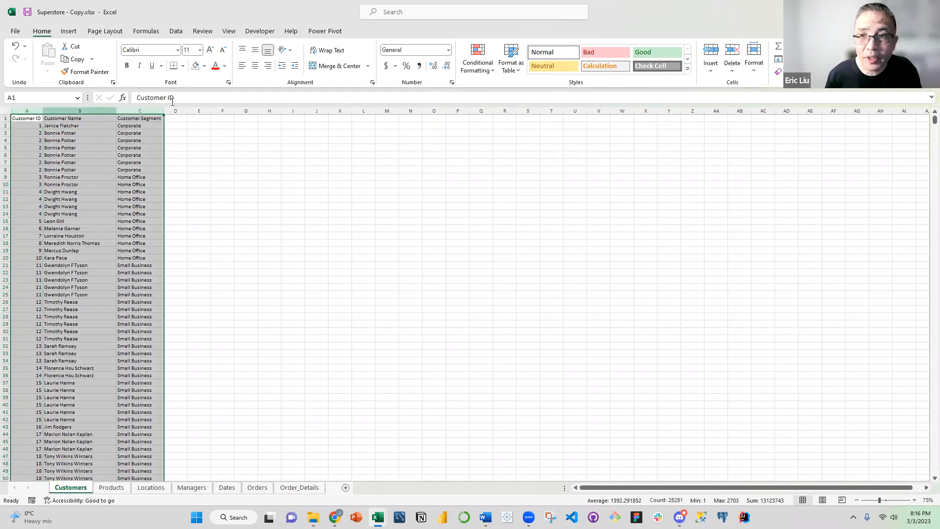
pyautogui.click(178, 31)
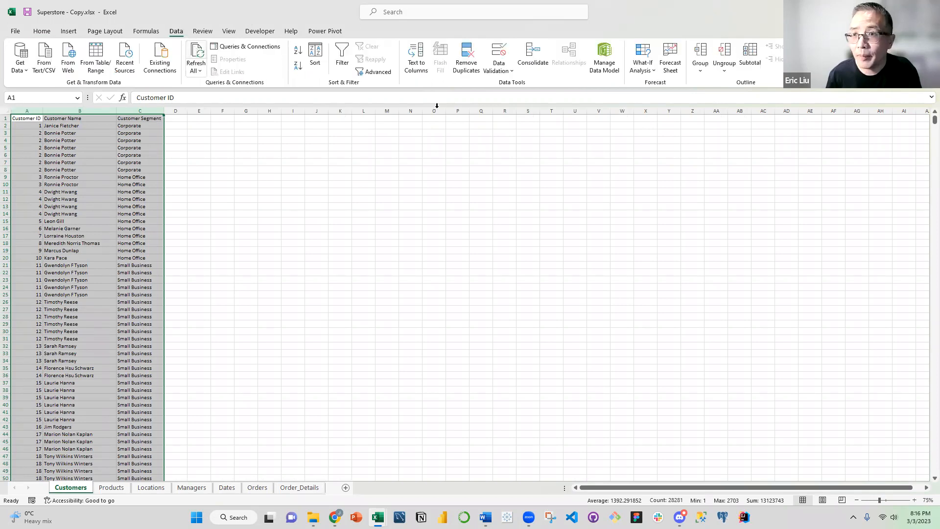
pyautogui.click(466, 58)
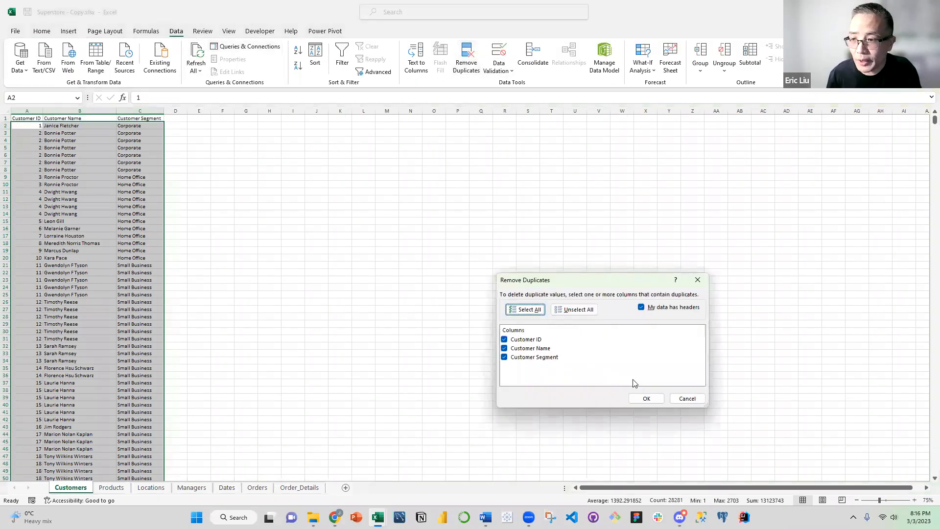
pyautogui.click(647, 399)
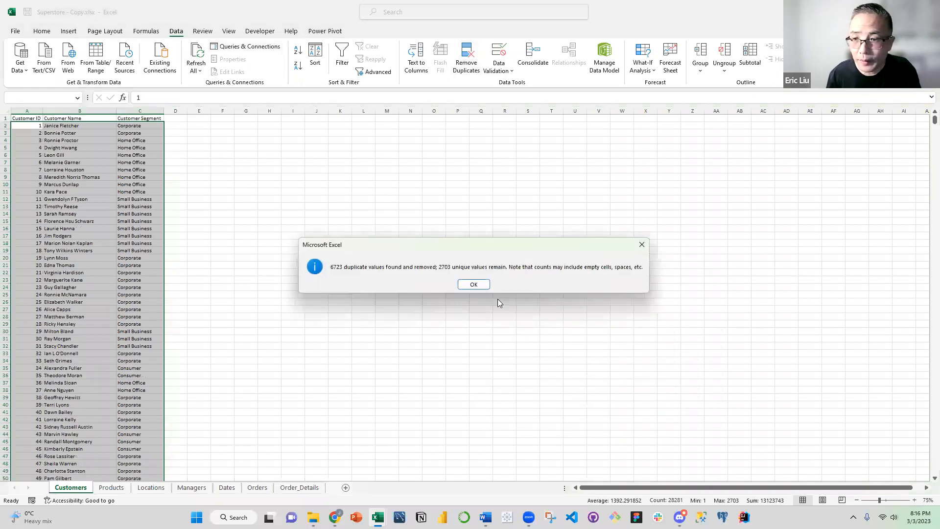
pyautogui.click(483, 287)
pyautogui.click(223, 213)
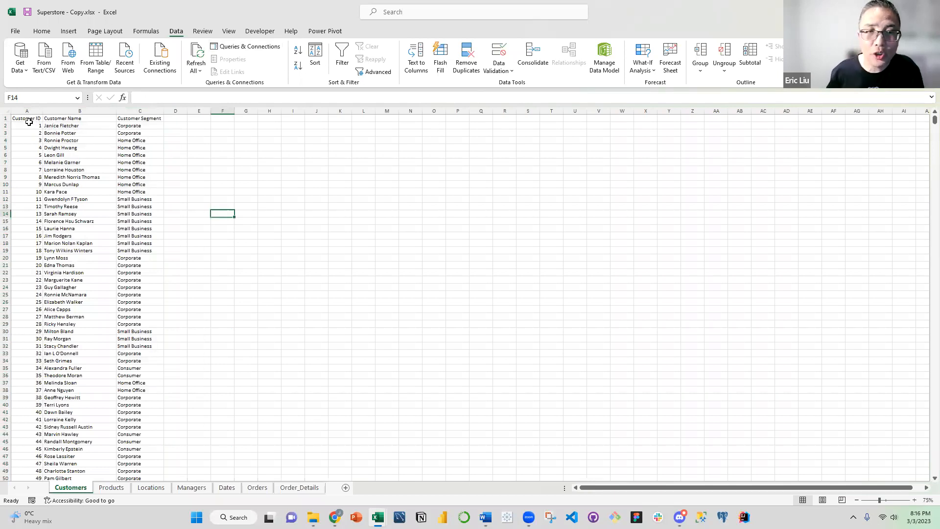
# Make the three header cells of the Customers sheet bold and centred
pyautogui.moveTo(27, 119); pyautogui.dragTo(125, 118)
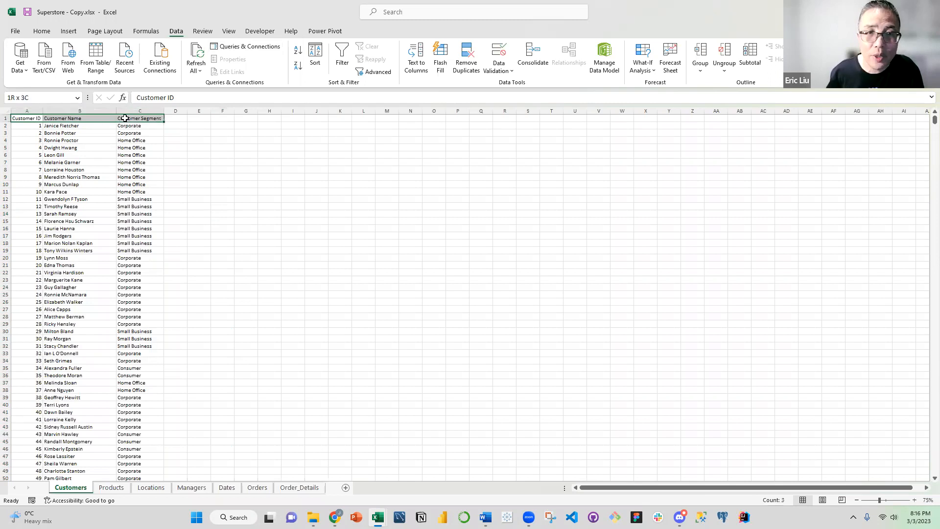
pyautogui.click(42, 31)
pyautogui.click(128, 66)
pyautogui.click(255, 66)
pyautogui.click(60, 156)
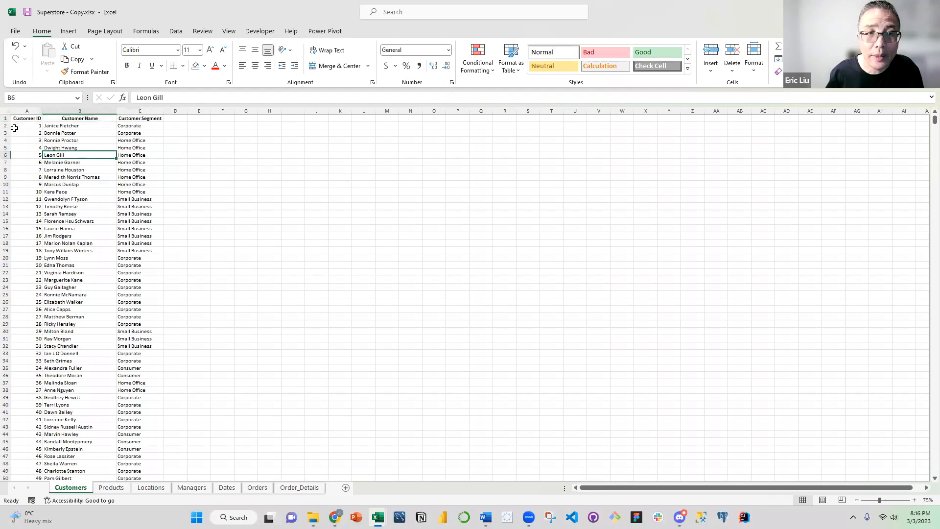
# Freeze the top row of the Customers sheet and hide its gridlines
pyautogui.click(39, 140)
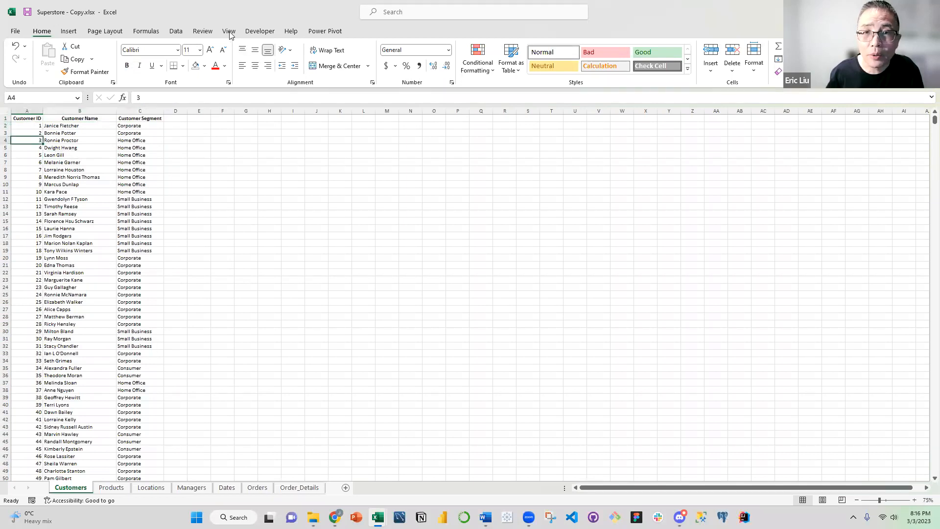
pyautogui.click(229, 31)
pyautogui.click(344, 71)
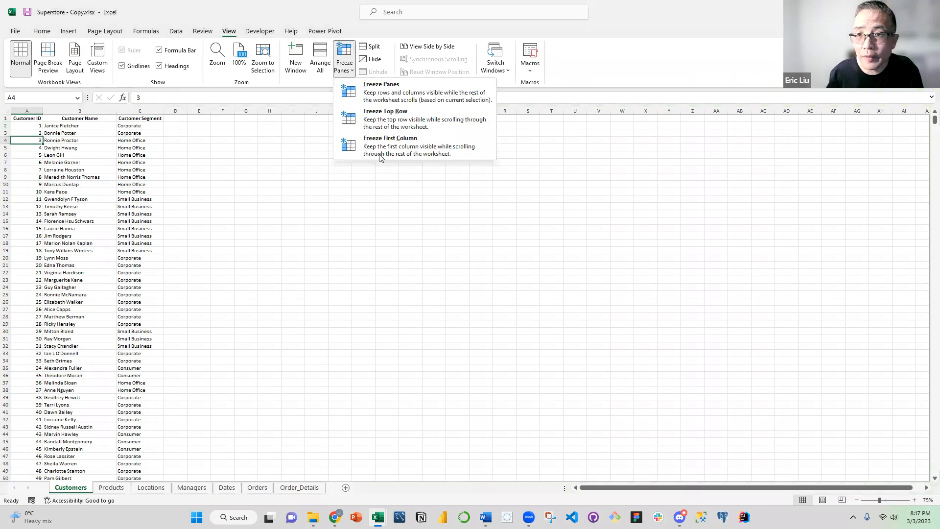
pyautogui.click(389, 124)
pyautogui.click(214, 176)
pyautogui.click(59, 154)
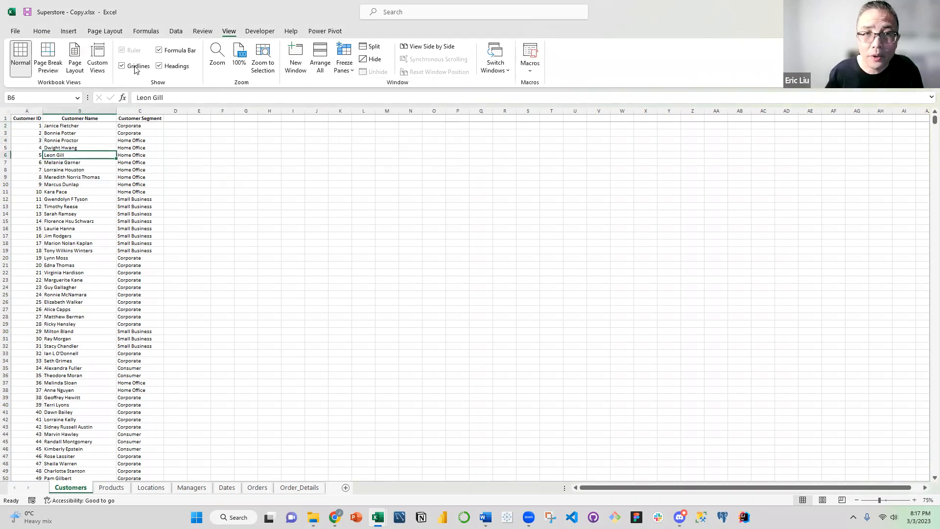
pyautogui.click(145, 147)
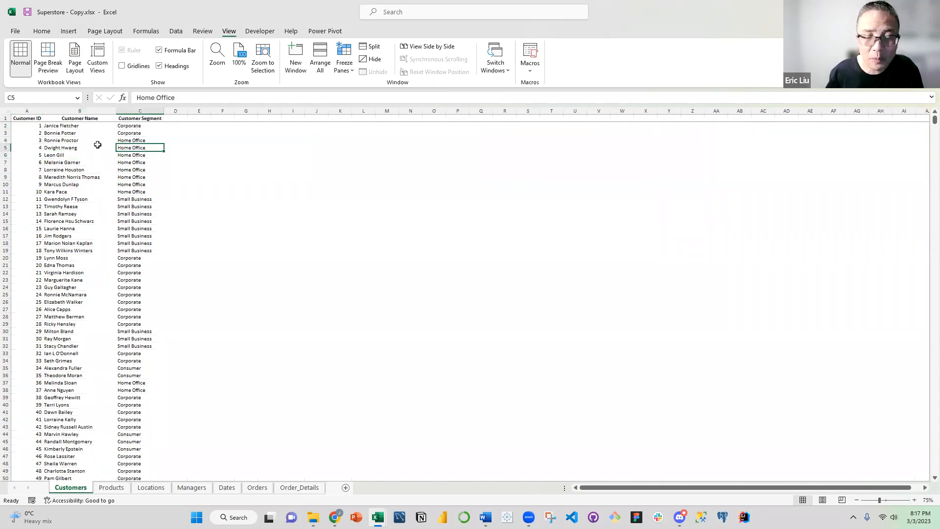
pyautogui.click(167, 171)
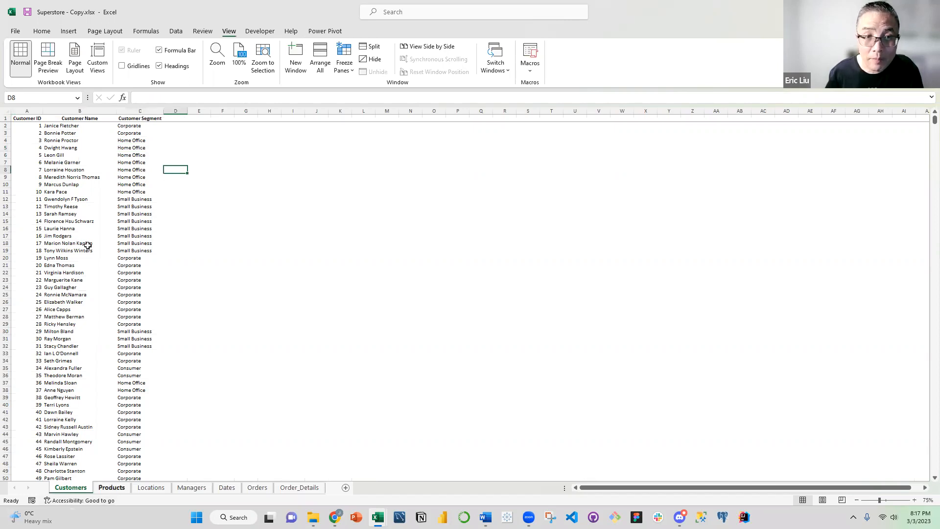
pyautogui.click(66, 214)
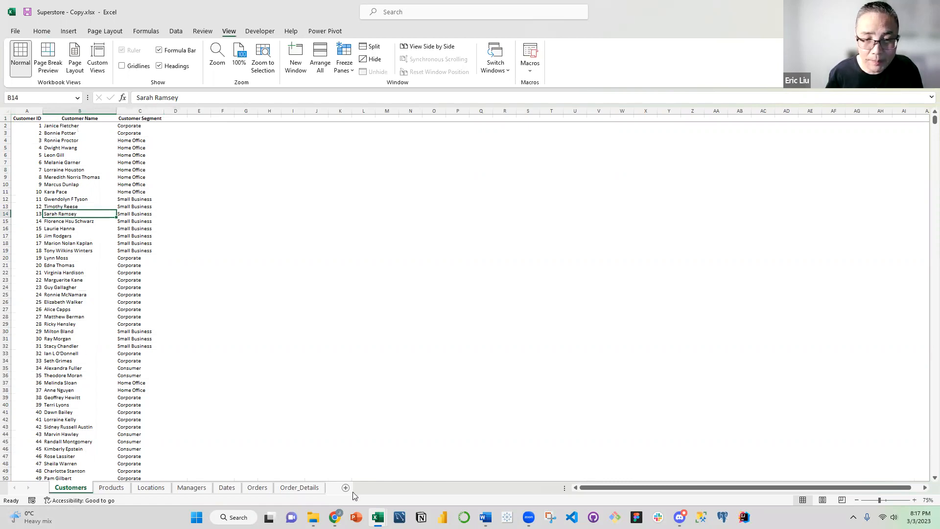
pyautogui.click(306, 486)
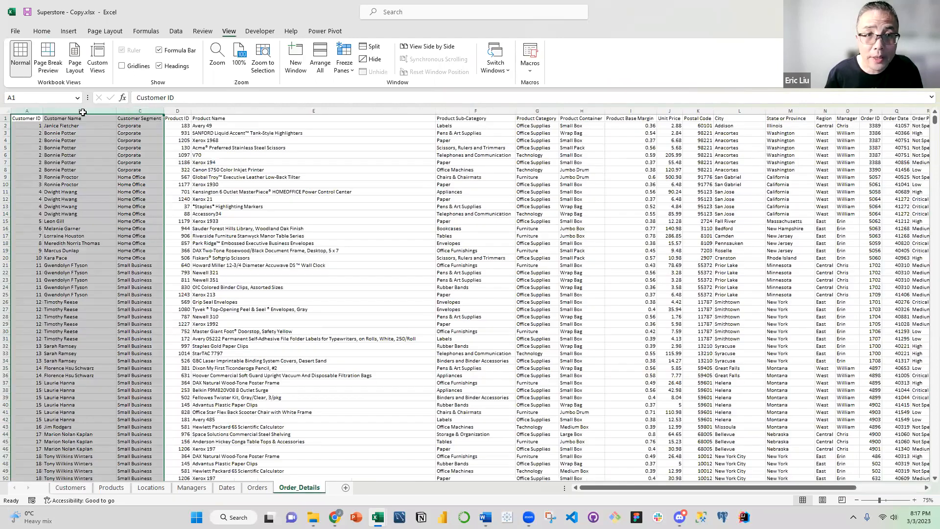
pyautogui.moveTo(80, 111); pyautogui.dragTo(133, 258)
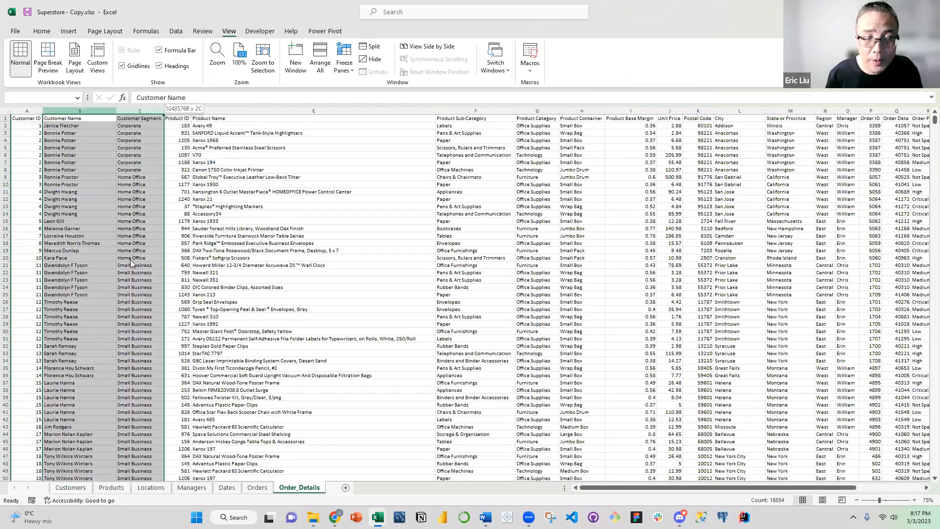
pyautogui.rightClick(65, 143)
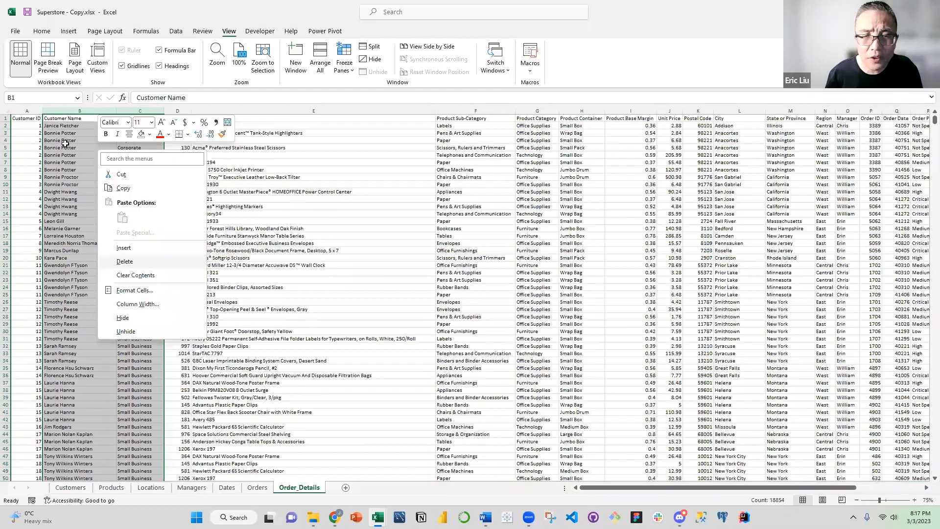
pyautogui.press('Escape')
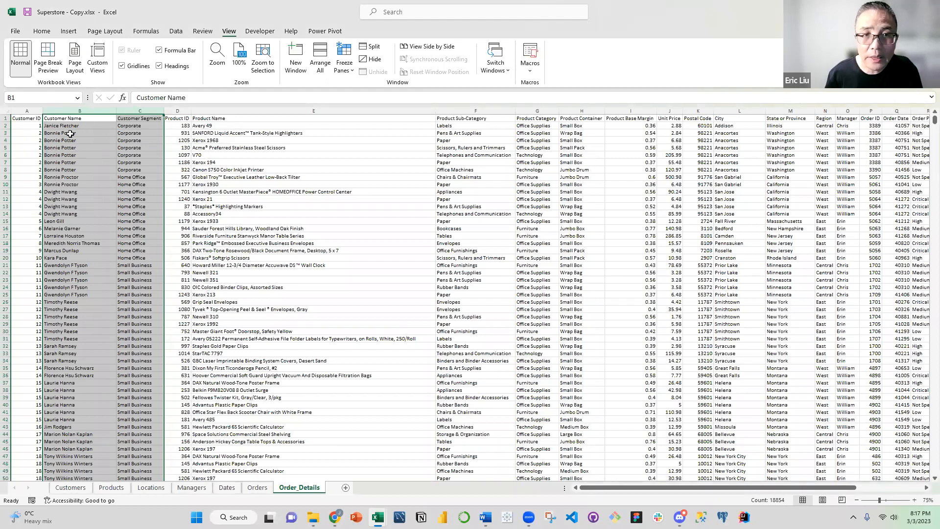
pyautogui.click(71, 488)
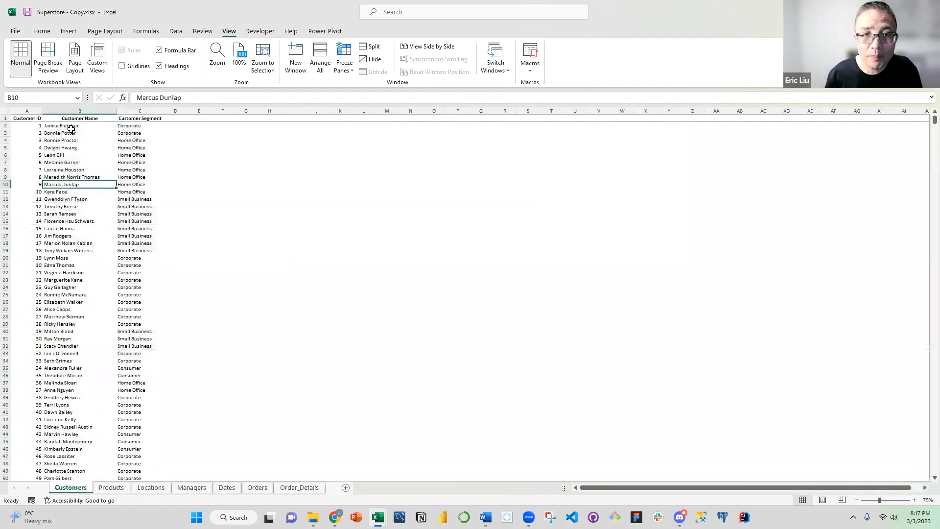
# Delete the Customer Name and Customer Segment columns from the Order_Details sheet
pyautogui.click(299, 488)
pyautogui.moveTo(80, 111); pyautogui.dragTo(139, 111)
pyautogui.rightClick(116, 153)
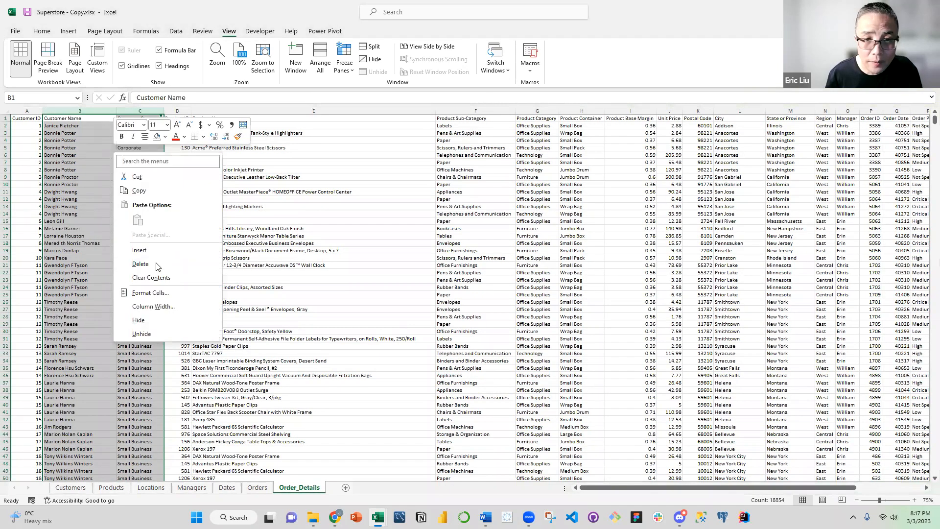
pyautogui.click(153, 259)
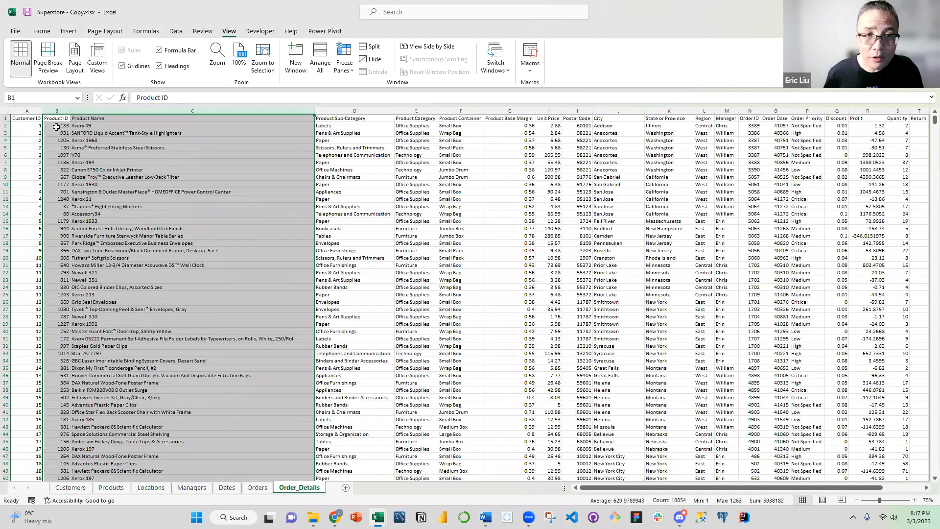
# Copy the Product ID through Unit Price columns from Order_Details and paste them as values at A1 of the Products sheet
pyautogui.moveTo(185, 140); pyautogui.dragTo(534, 190)
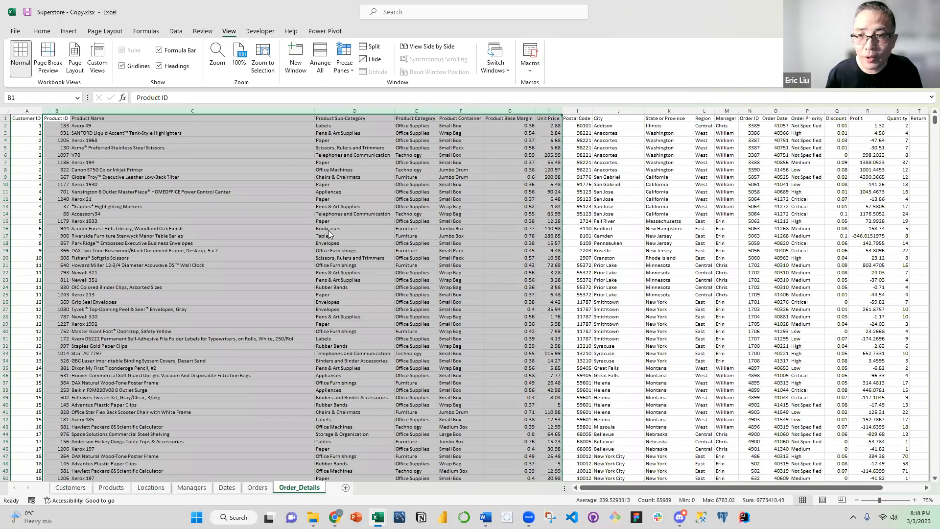
pyautogui.hotkey('ctrl', 'c')
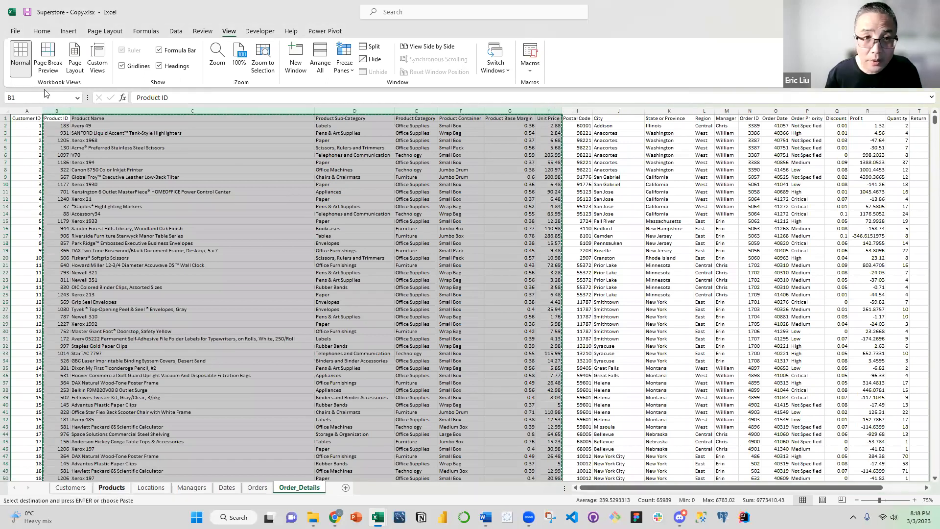
pyautogui.click(112, 488)
pyautogui.rightClick(30, 124)
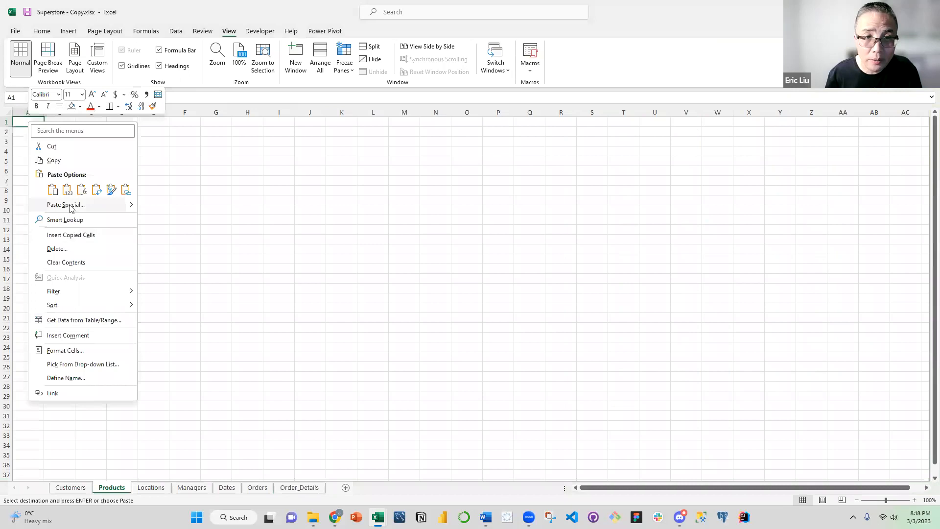
pyautogui.click(71, 206)
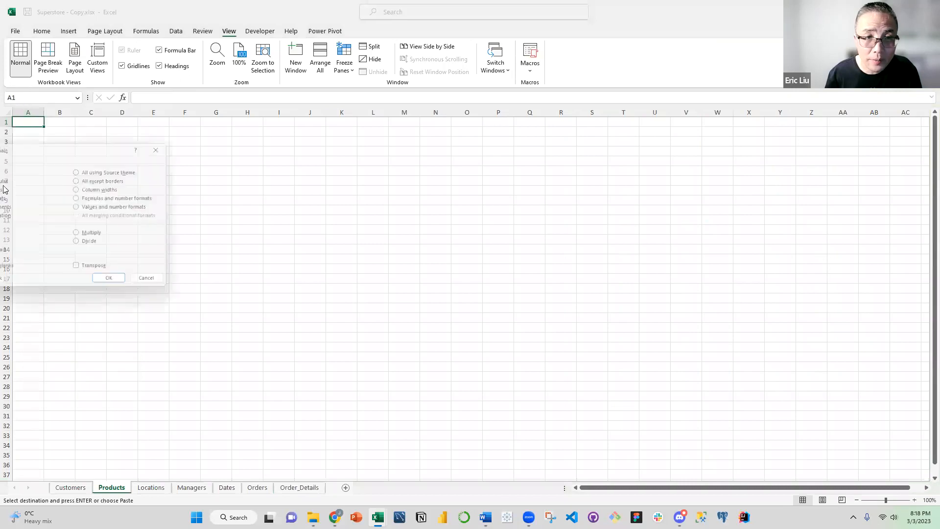
pyautogui.moveTo(104, 147); pyautogui.dragTo(215, 126)
pyautogui.click(101, 169)
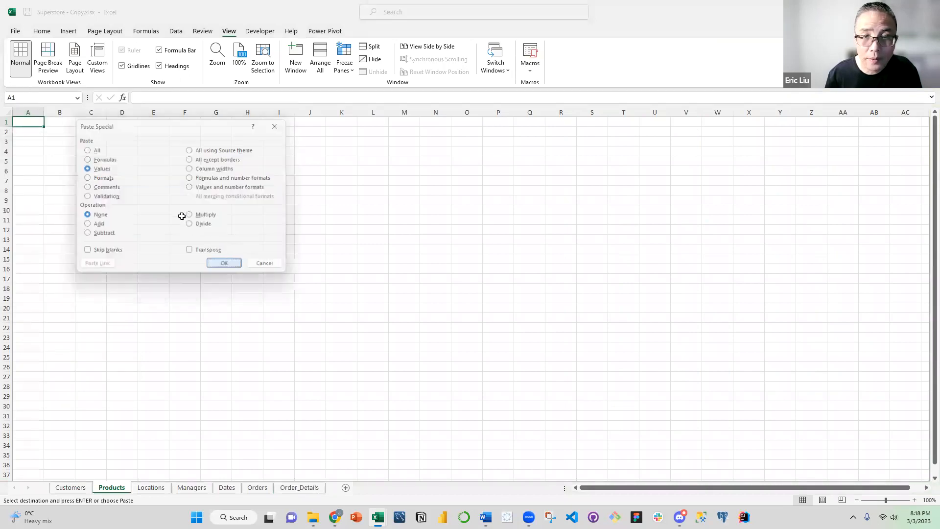
pyautogui.press('Return')
# Remove duplicate rows from the Products data, comparing all columns from Product ID to Unit Price, with headers recognised
pyautogui.moveTo(35, 114); pyautogui.dragTo(269, 132)
pyautogui.click(176, 32)
pyautogui.click(466, 58)
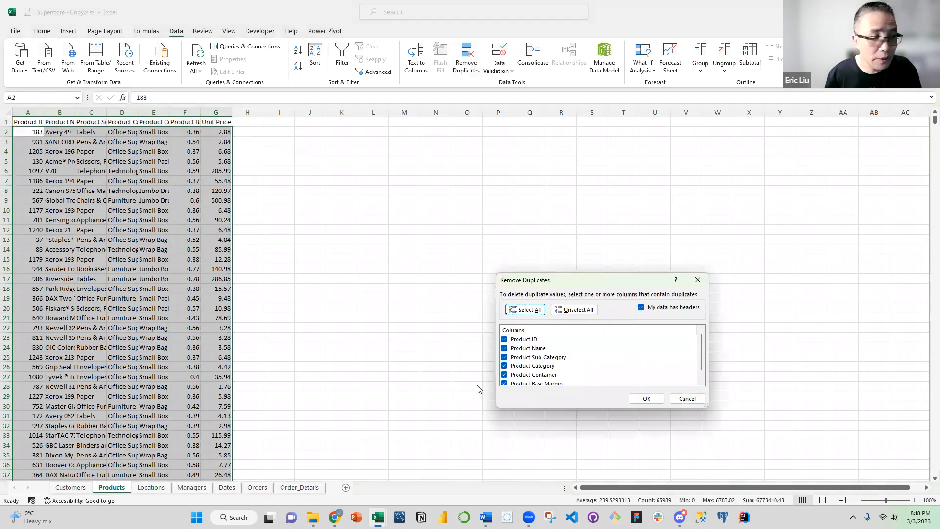
pyautogui.click(647, 398)
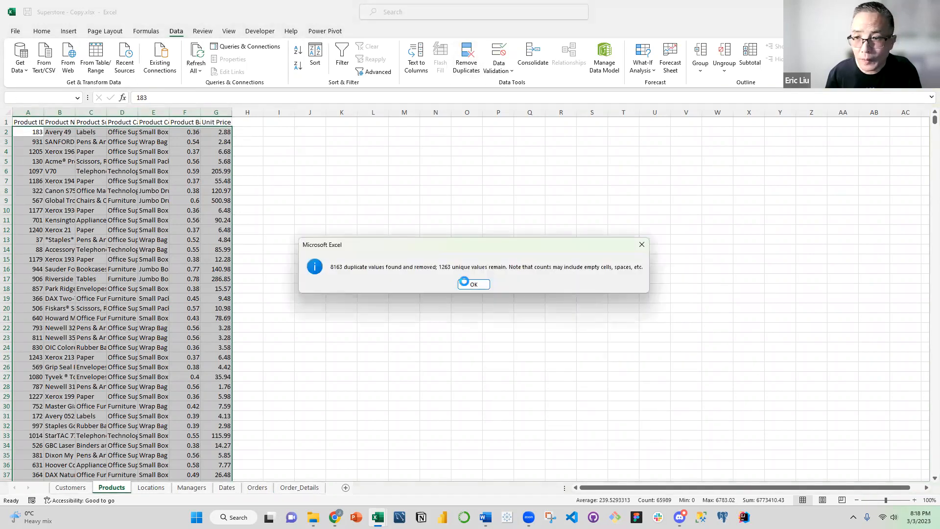
pyautogui.press('Return')
pyautogui.click(280, 173)
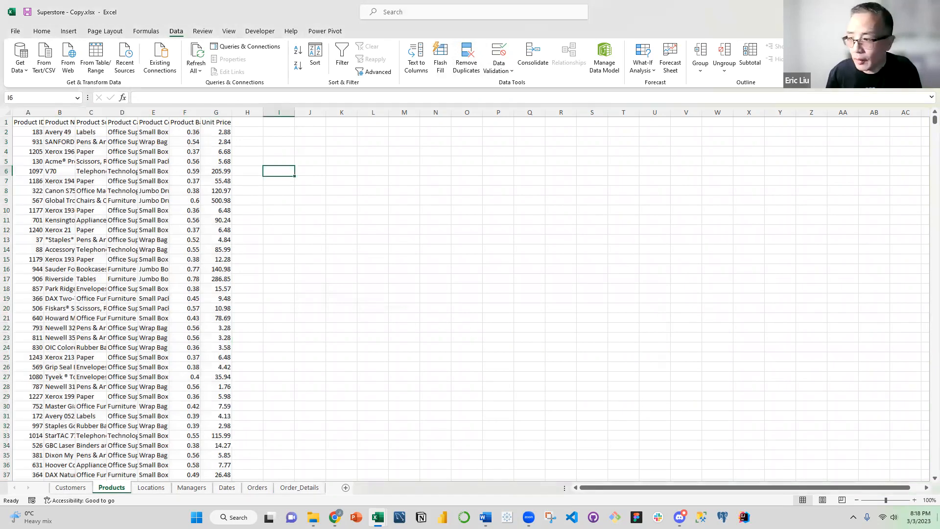
# Set the Products sheet's zoom to 75% and fit the widths of columns A to G to their contents
pyautogui.click(929, 500)
pyautogui.press('Down')
pyautogui.press('Return')
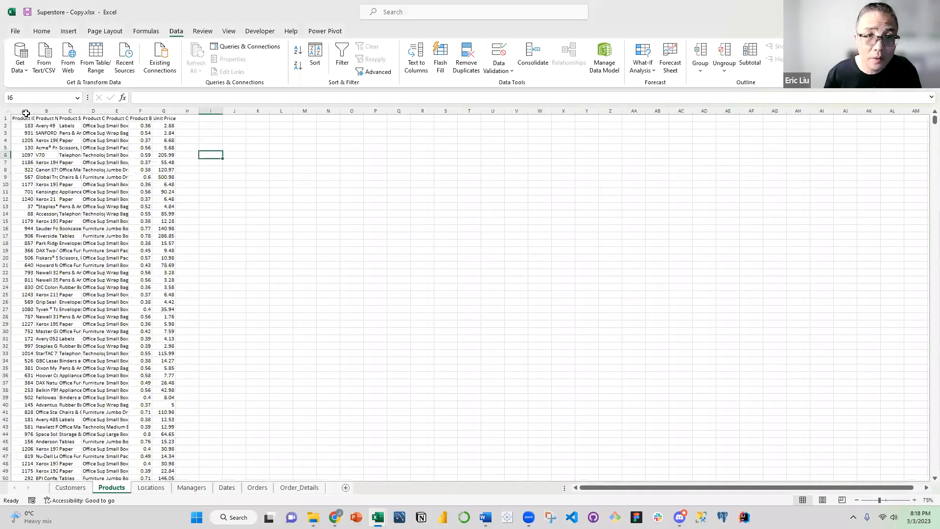
pyautogui.moveTo(23, 111); pyautogui.dragTo(151, 112)
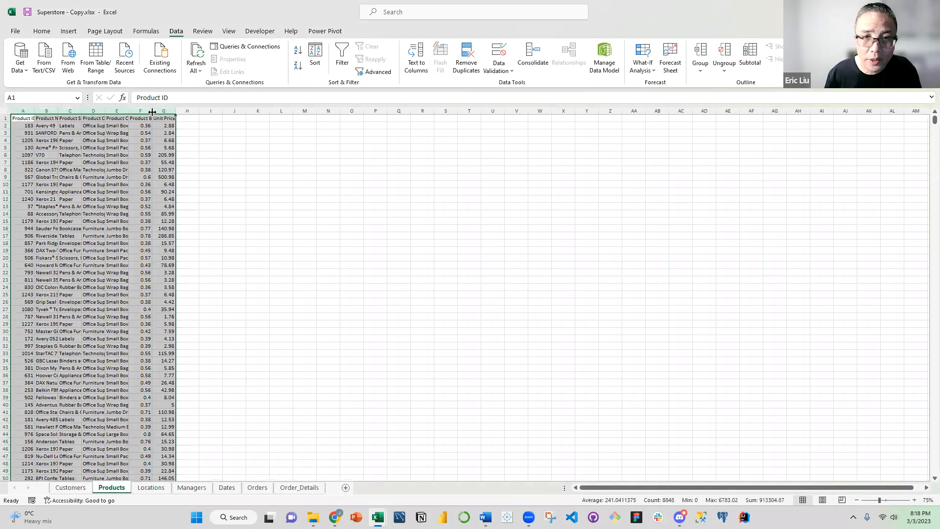
pyautogui.doubleClick(153, 112)
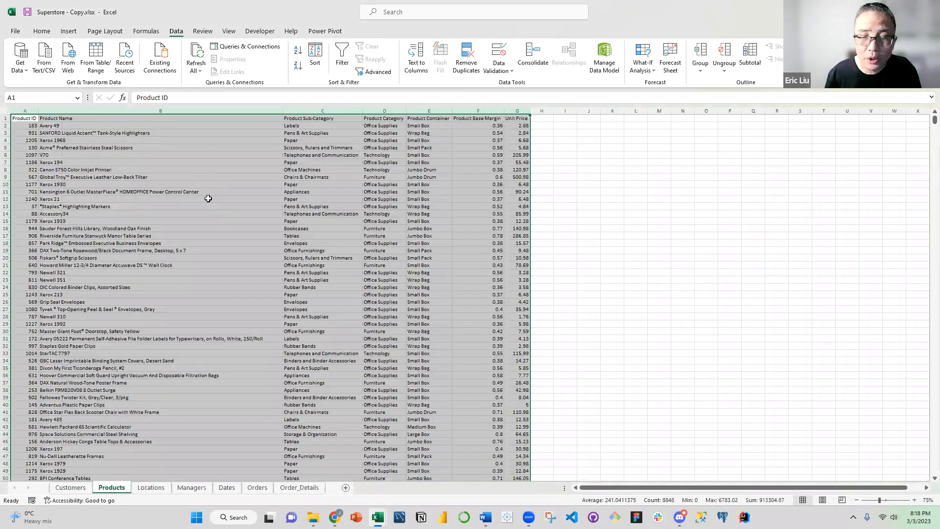
pyautogui.click(186, 214)
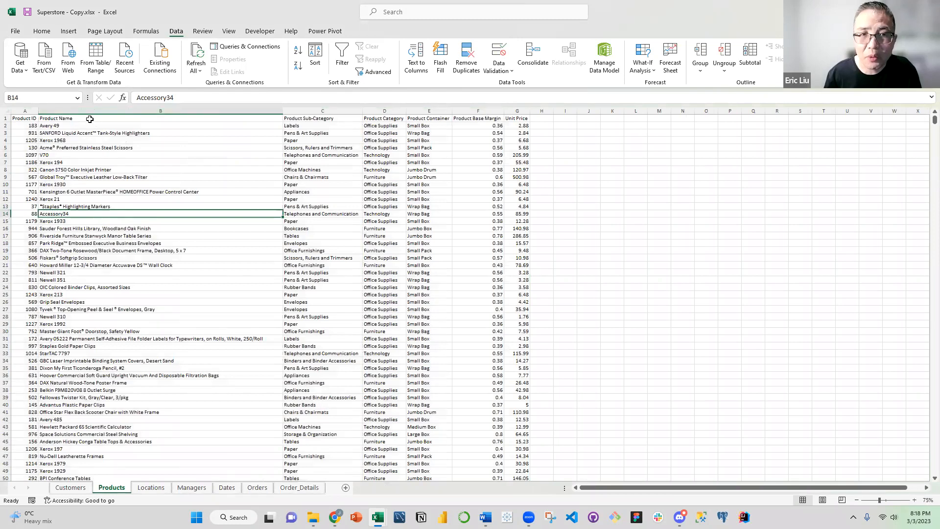
# Make the header row of the Products sheet bold, from Product ID to Unit Price
pyautogui.click(24, 112)
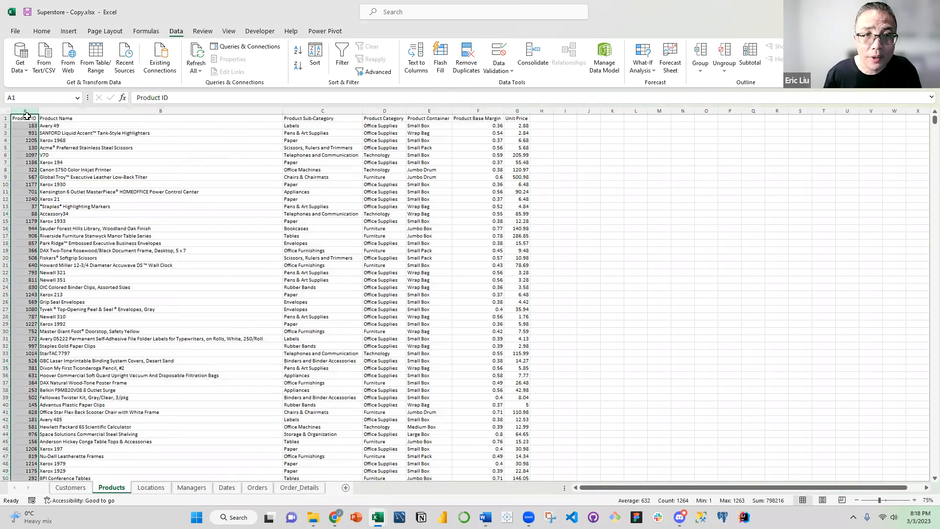
pyautogui.click(31, 116)
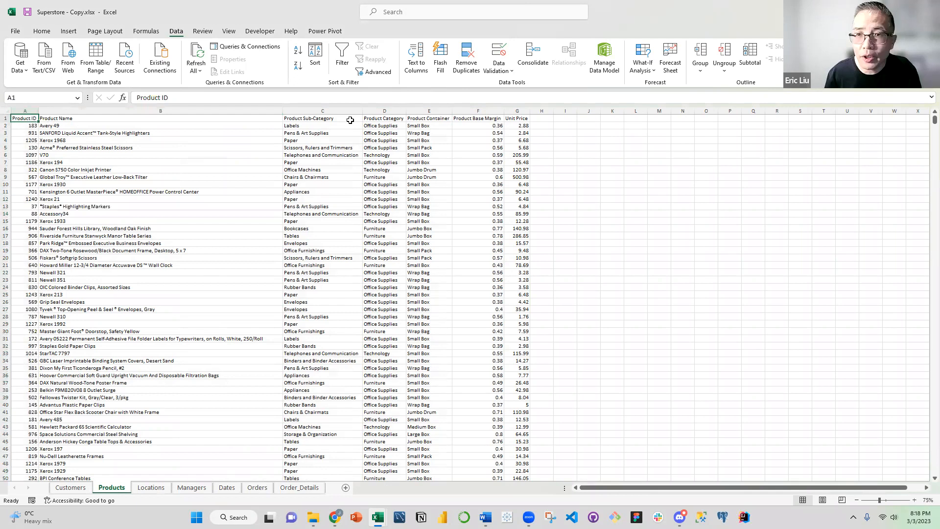
pyautogui.hotkey('ctrl', 'shift', 'Right')
pyautogui.click(42, 31)
pyautogui.click(126, 66)
pyautogui.click(133, 167)
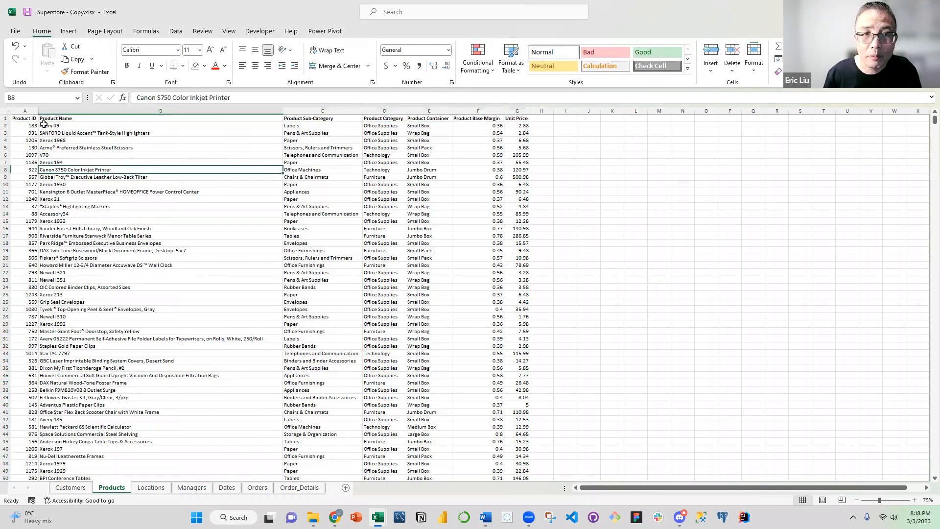
# Center the Products sheet's header row from Product ID to Unit Price and hide the sheet's gridlines
pyautogui.moveTo(24, 118); pyautogui.dragTo(512, 117)
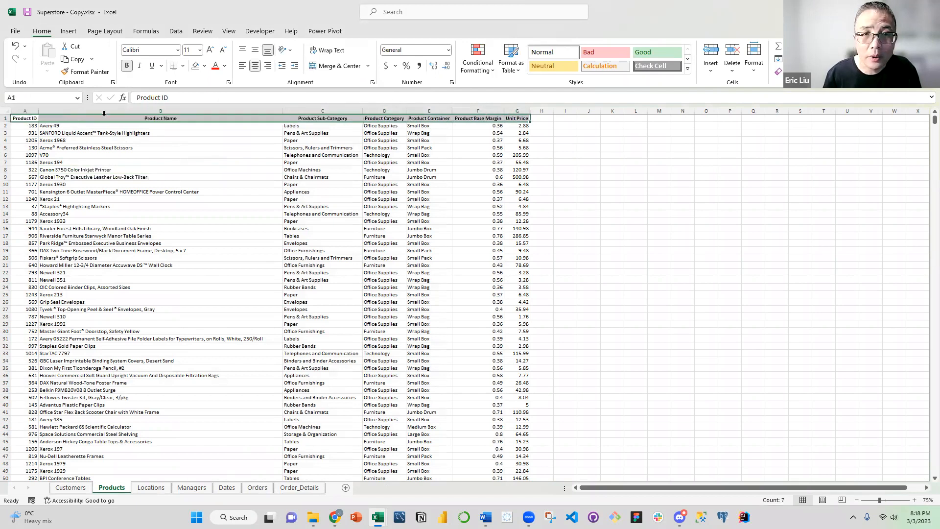
pyautogui.click(255, 65)
pyautogui.click(54, 140)
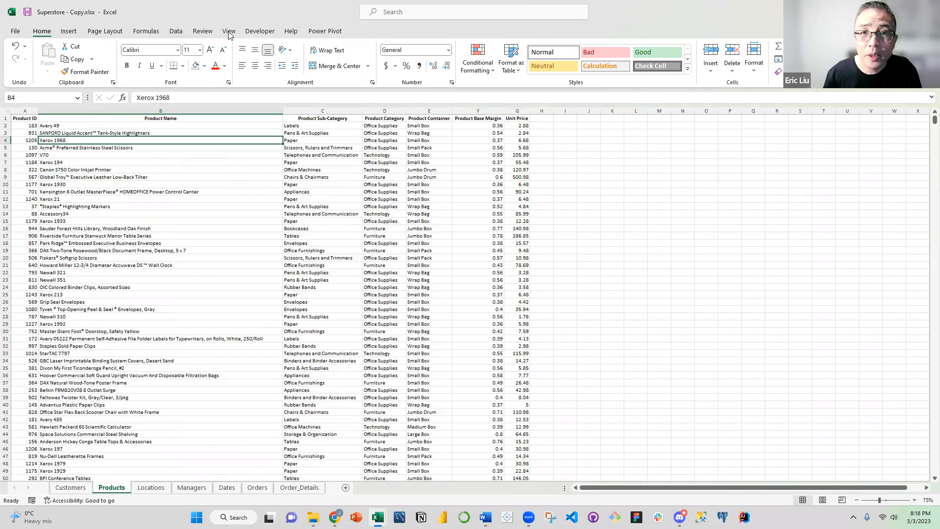
pyautogui.click(229, 32)
pyautogui.click(123, 67)
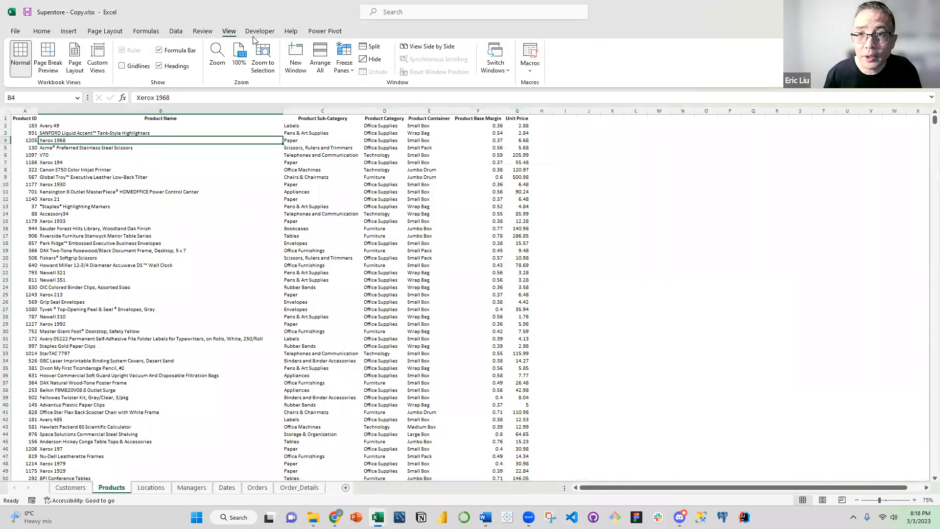
pyautogui.click(269, 169)
pyautogui.click(270, 206)
pyautogui.scroll(-3, 277, 187)
pyautogui.scroll(3, 277, 187)
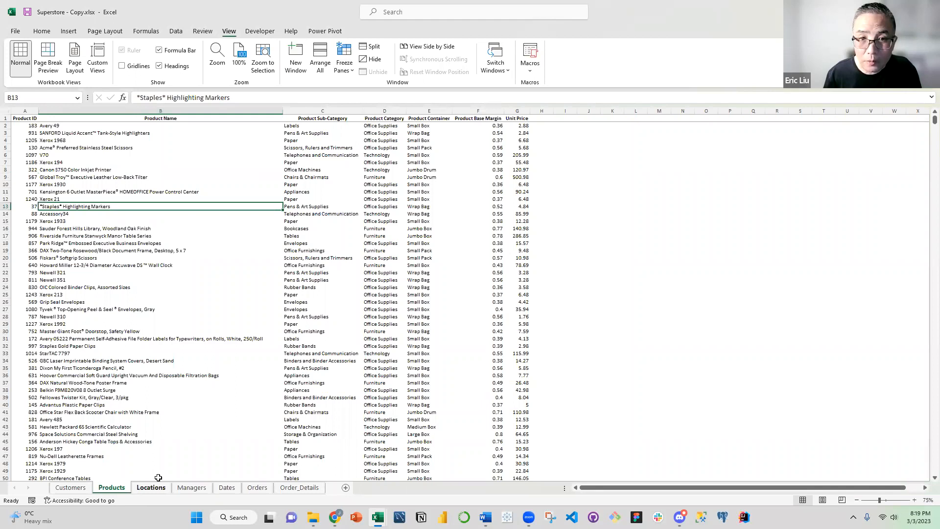
pyautogui.click(128, 171)
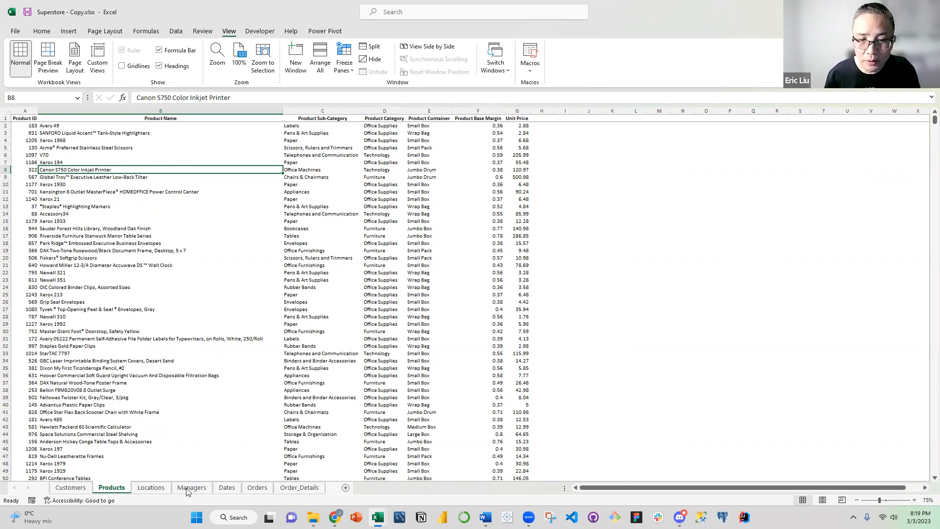
# Delete the Product Name through Unit Price columns from the Order_Details sheet, keeping Product ID
pyautogui.click(308, 491)
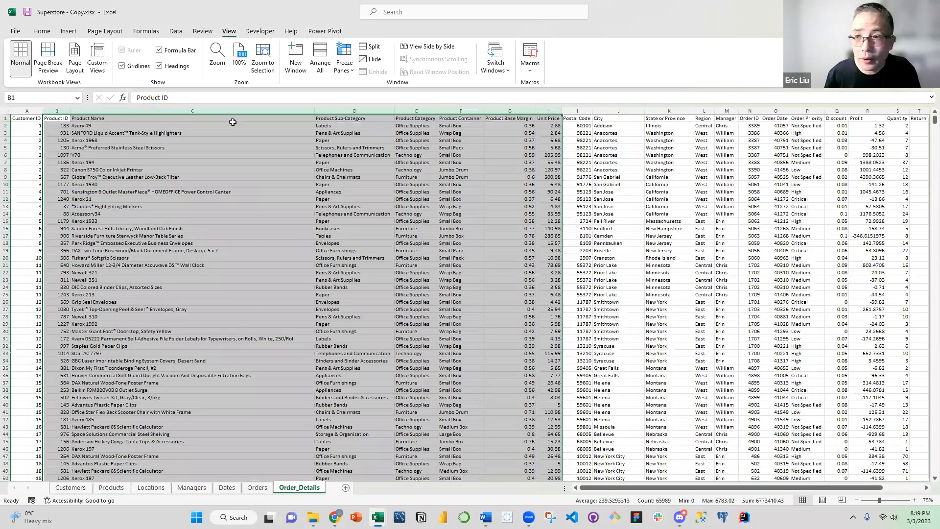
pyautogui.moveTo(232, 122); pyautogui.dragTo(543, 142)
pyautogui.rightClick(499, 155)
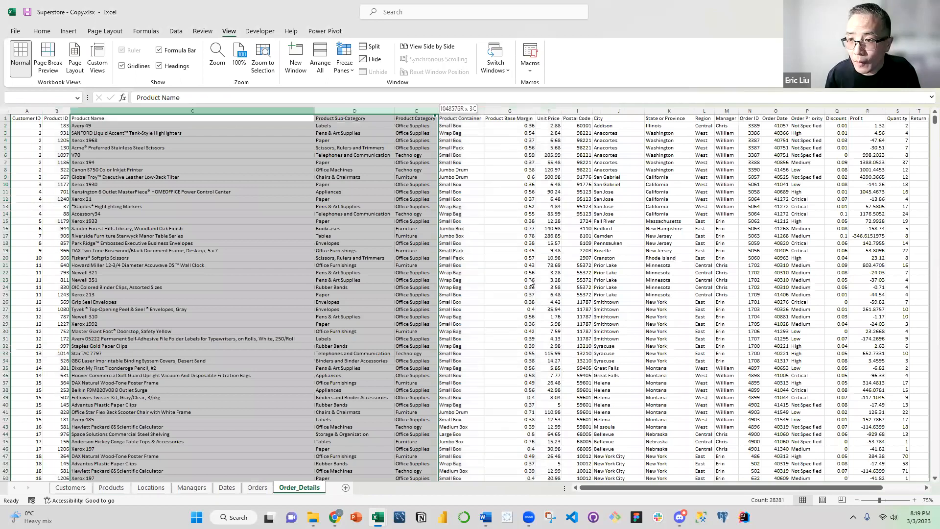
pyautogui.press('Escape')
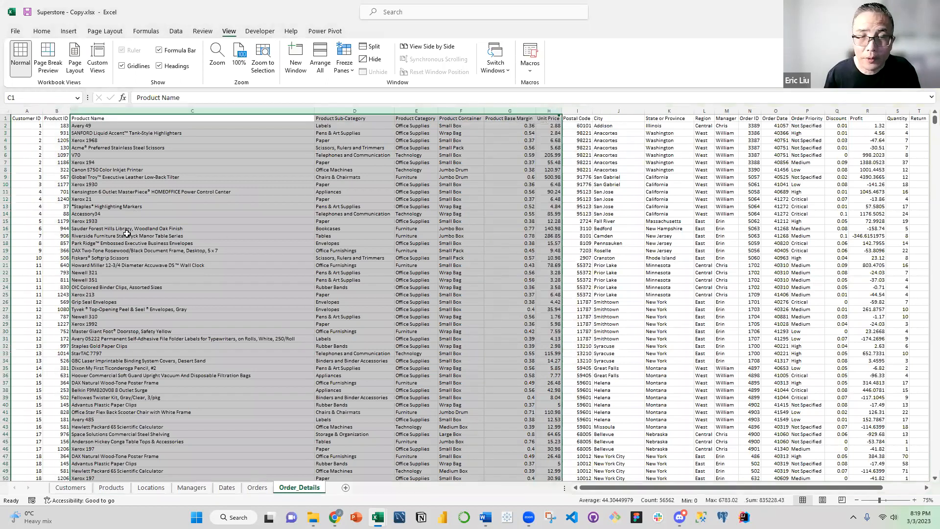
pyautogui.hotkey('ctrl', '-')
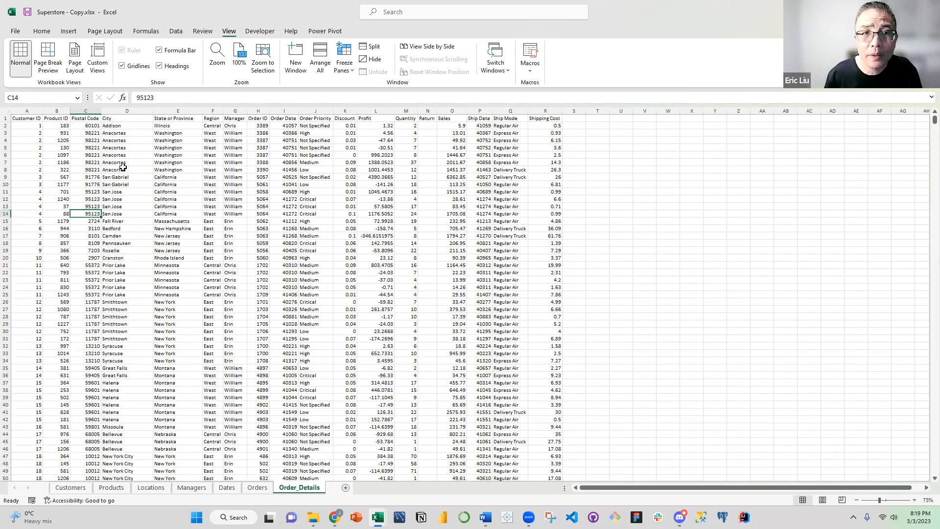
pyautogui.click(114, 147)
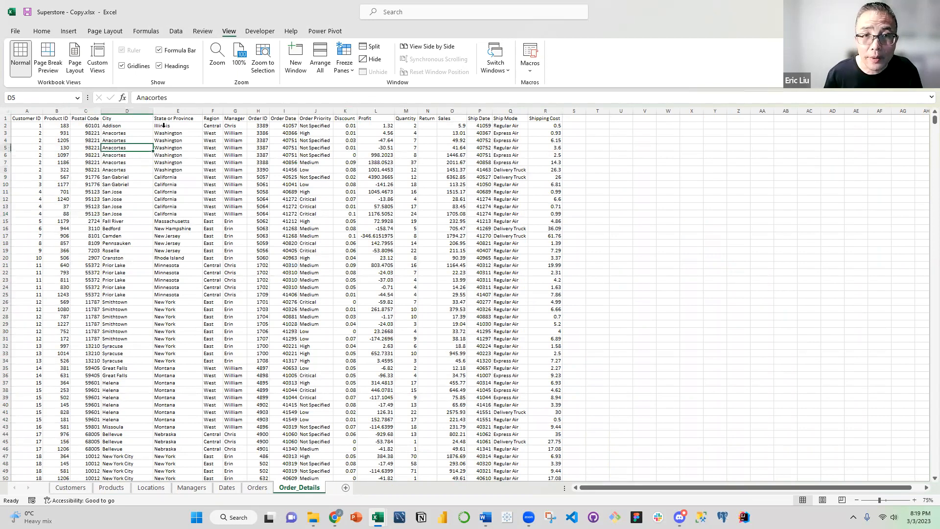
# Copy the Postal Code through Manager columns of the Order_Details sheet
pyautogui.moveTo(86, 110); pyautogui.dragTo(195, 111)
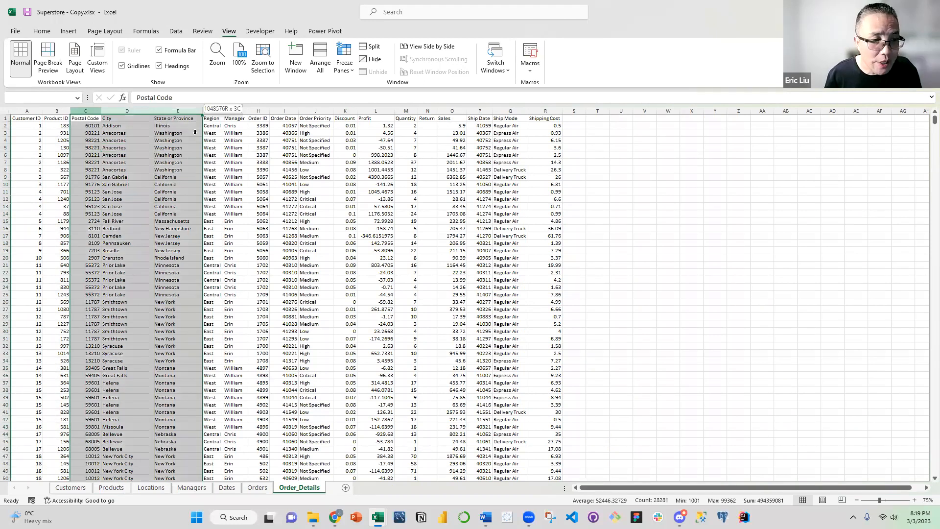
pyautogui.moveTo(201, 133); pyautogui.dragTo(227, 138)
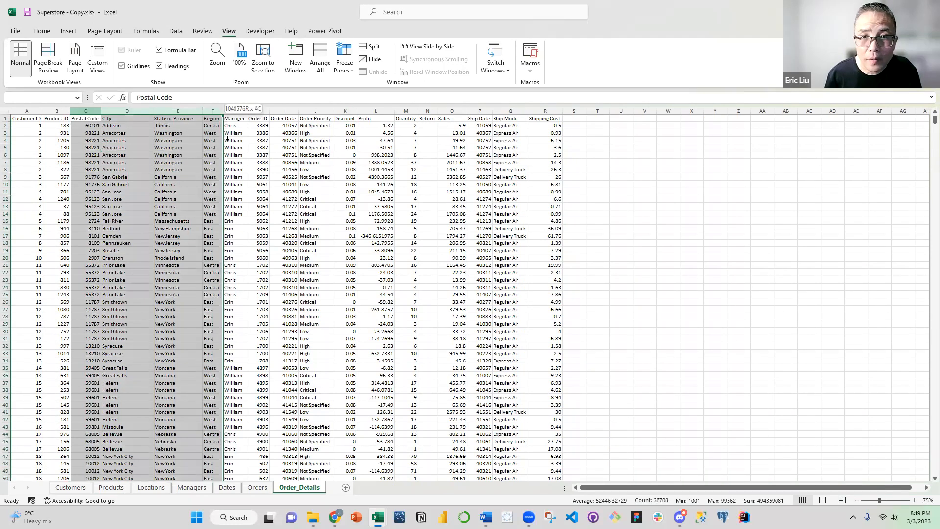
pyautogui.moveTo(166, 129); pyautogui.dragTo(166, 142)
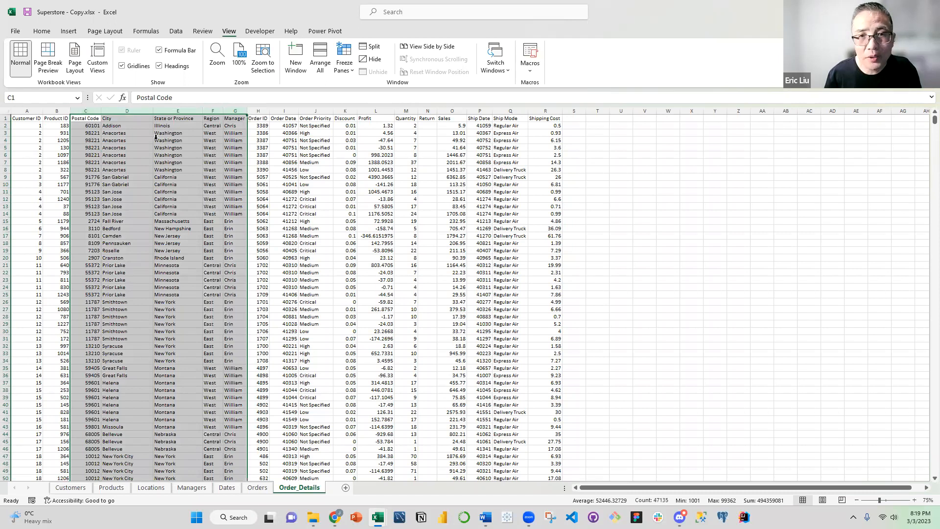
pyautogui.rightClick(157, 144)
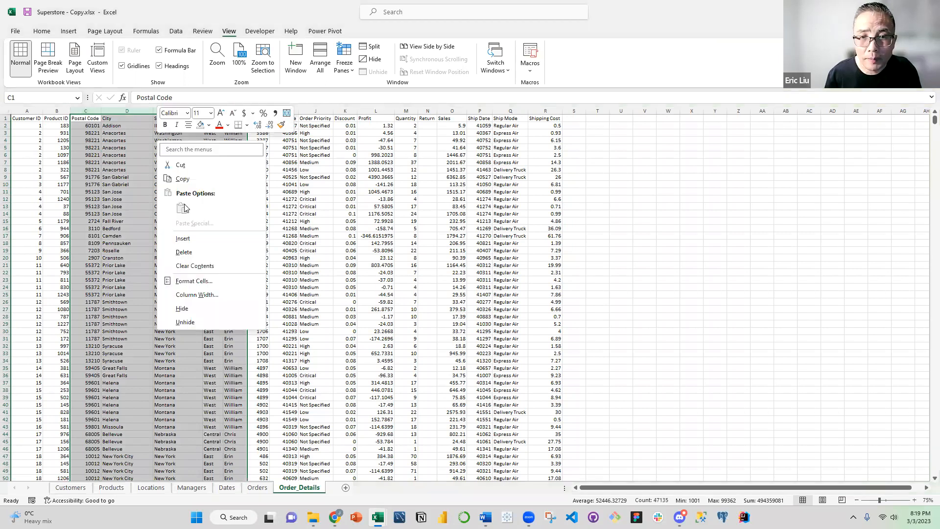
pyautogui.click(182, 178)
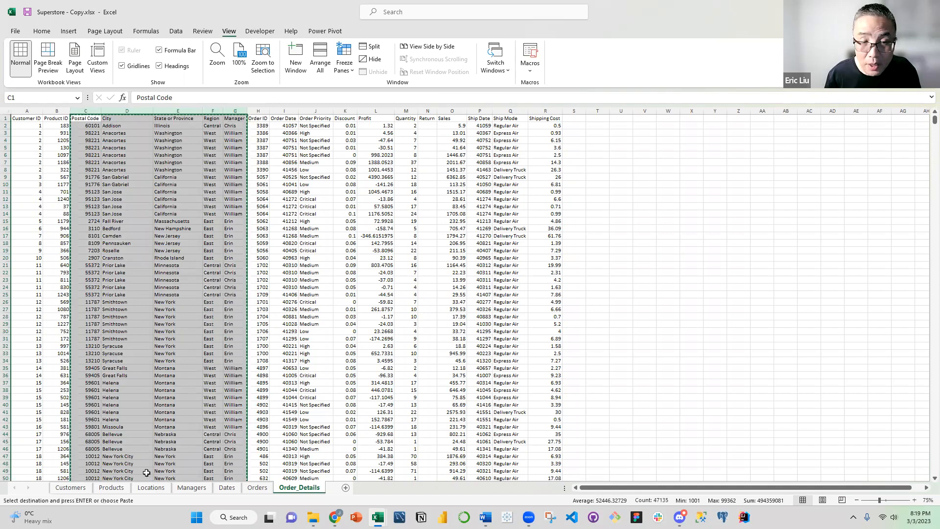
# Paste the copied location columns as values at A1 of the Locations sheet
pyautogui.hotkey('ctrl', 'pageup')
pyautogui.hotkey('ctrl', 'pageup')
pyautogui.hotkey('ctrl', 'pageup')
pyautogui.hotkey('ctrl', 'pageup')
pyautogui.rightClick(30, 127)
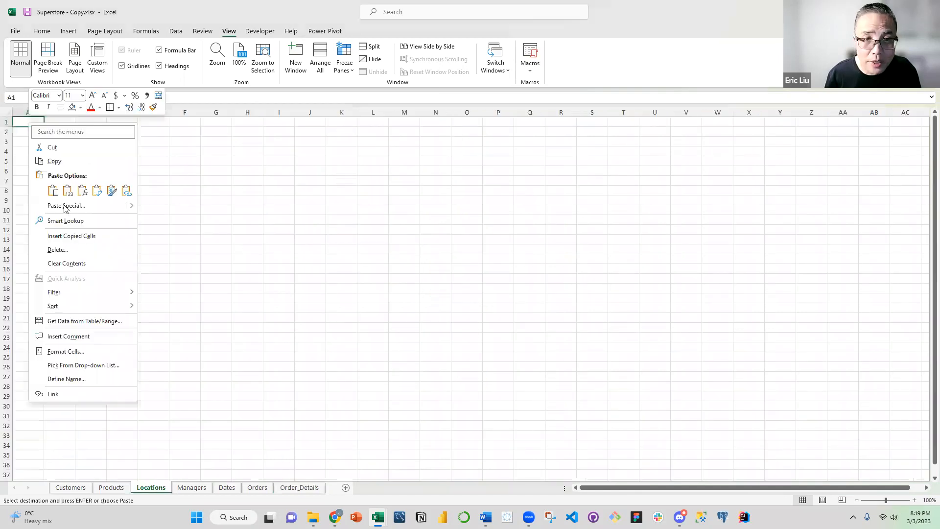
pyautogui.click(66, 207)
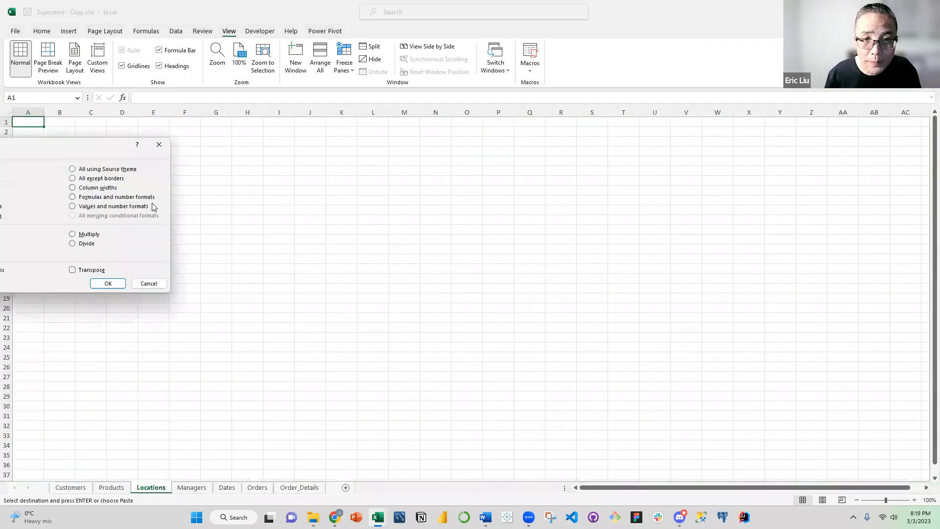
pyautogui.press('v')
pyautogui.click(273, 296)
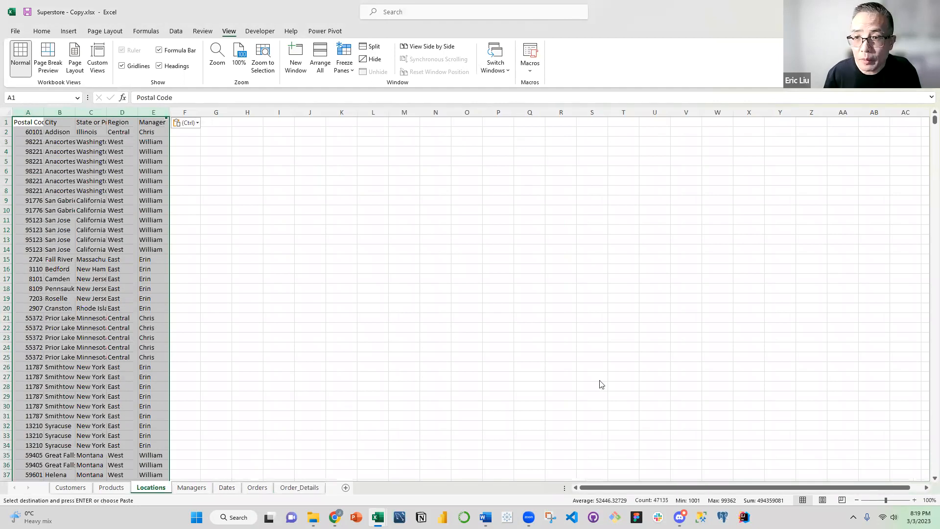
# Remove duplicate rows from the Locations data across the Postal Code to Manager columns
pyautogui.hotkey('alt', 'a')
pyautogui.press('m')
pyautogui.press('Return')
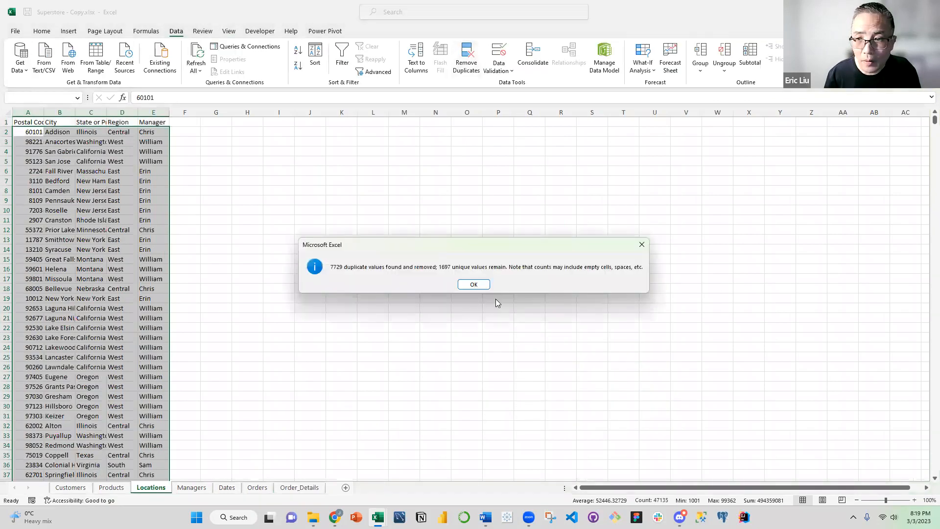
pyautogui.click(477, 284)
pyautogui.click(250, 200)
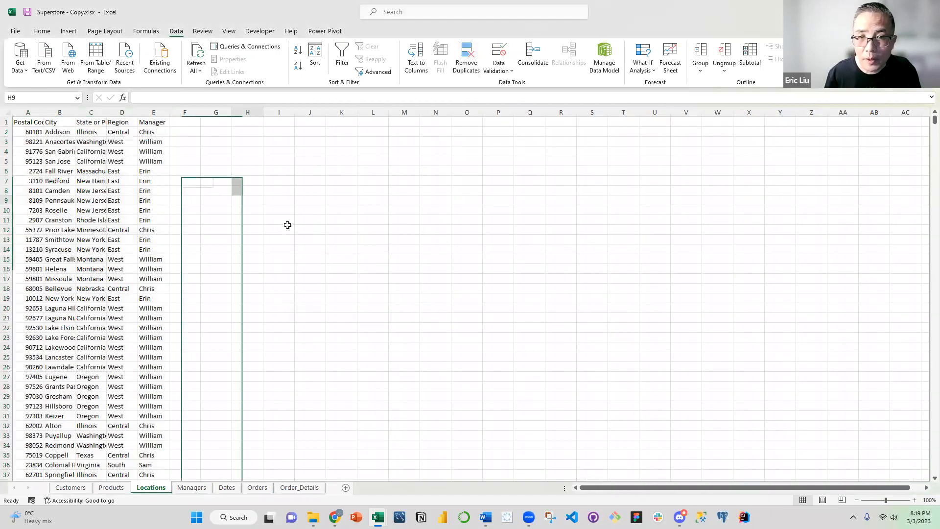
# Set the Locations sheet's zoom to 75% and hide its gridlines
pyautogui.hotkey('alt', 'w')
pyautogui.press('q')
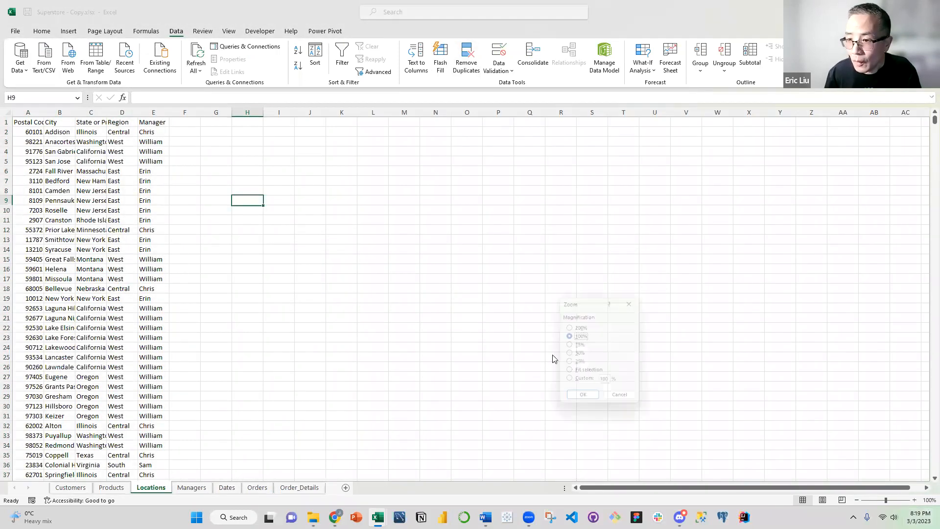
pyautogui.press('Down')
pyautogui.click(583, 400)
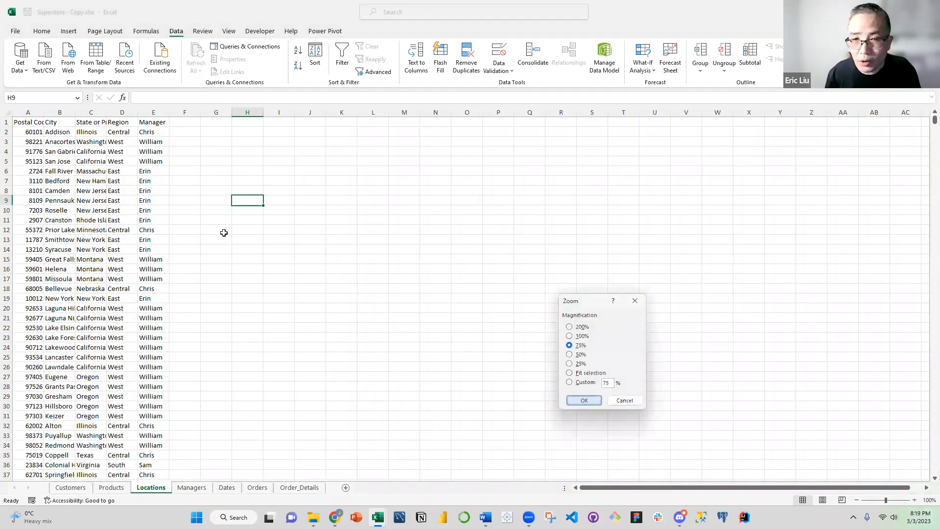
pyautogui.click(94, 147)
pyautogui.click(230, 32)
pyautogui.click(122, 66)
# Make the Locations header row bold and centered, from Postal Code to Manager
pyautogui.hotkey('ctrl', 'Home')
pyautogui.hotkey('ctrl', 'shift', 'Right')
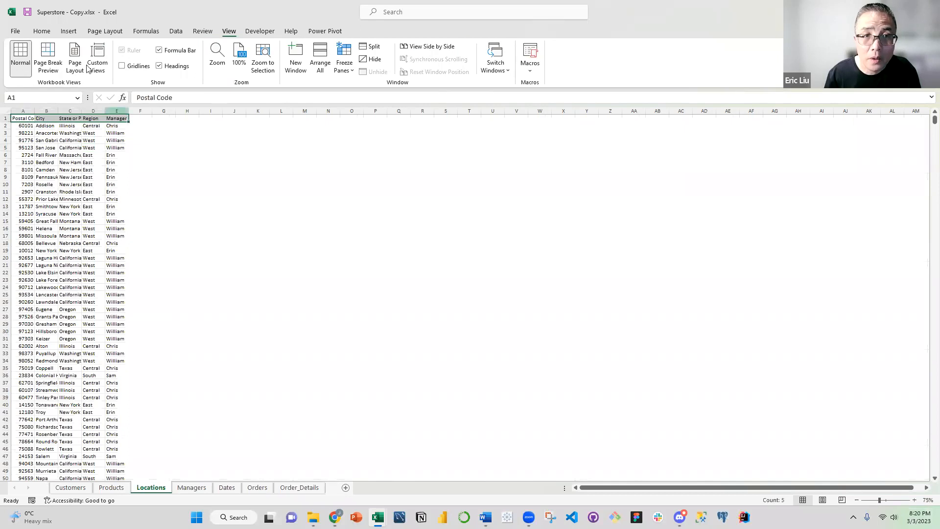
pyautogui.click(42, 31)
pyautogui.click(128, 67)
pyautogui.click(77, 145)
pyautogui.hotkey('ctrl', 'Home')
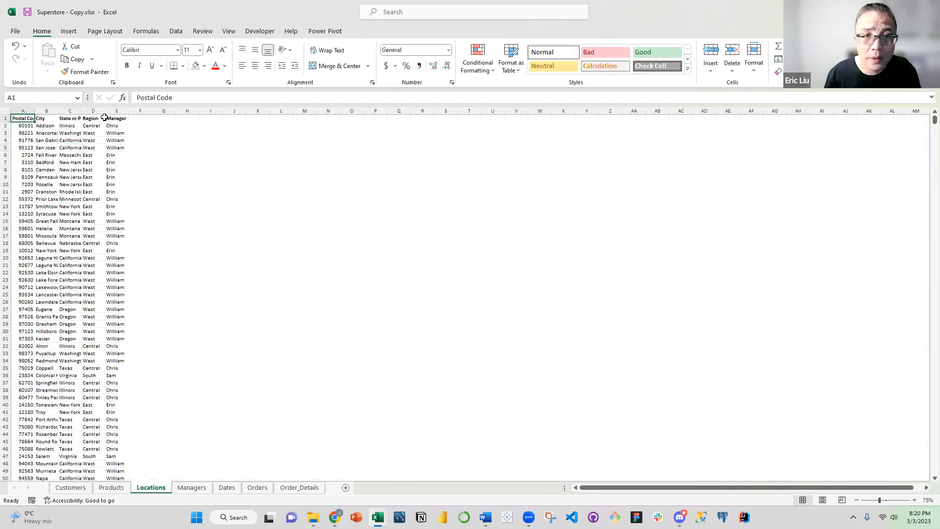
pyautogui.hotkey('ctrl', 'shift', 'Right')
pyautogui.click(255, 66)
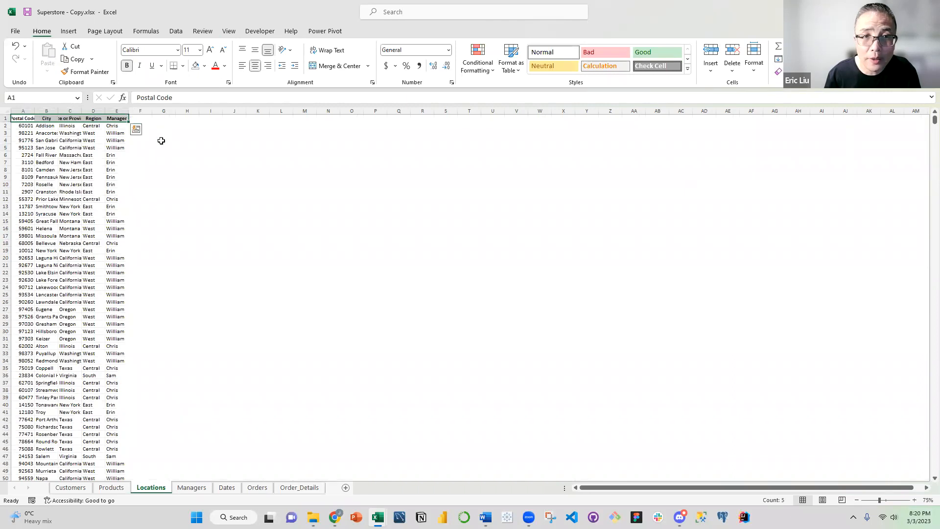
# Fit the widths of columns A to E on the Locations sheet to their contents
pyautogui.click(142, 147)
pyautogui.click(25, 110)
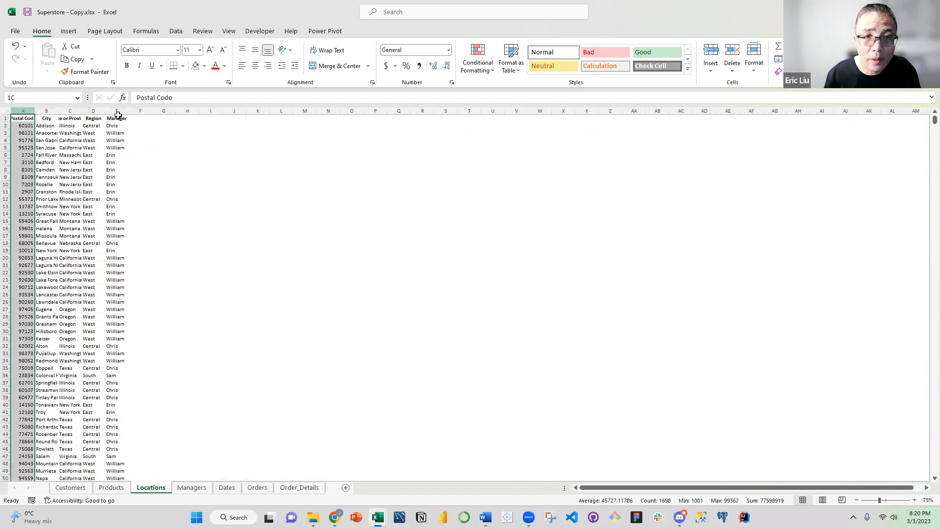
pyautogui.keyDown('shift'); pyautogui.click(113, 112); pyautogui.keyUp('shift')
pyautogui.doubleClick(104, 110)
pyautogui.click(98, 154)
pyautogui.click(139, 183)
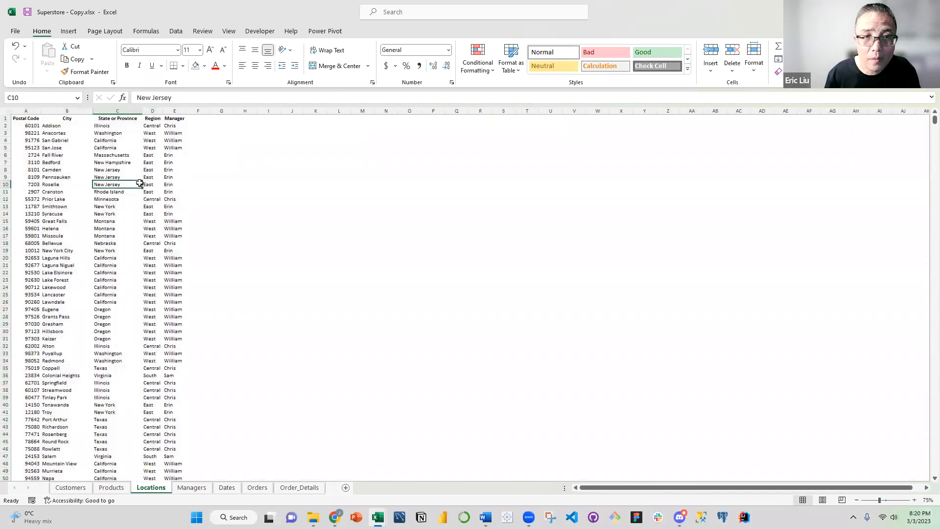
# Freeze the top row of the Locations sheet
pyautogui.click(26, 126)
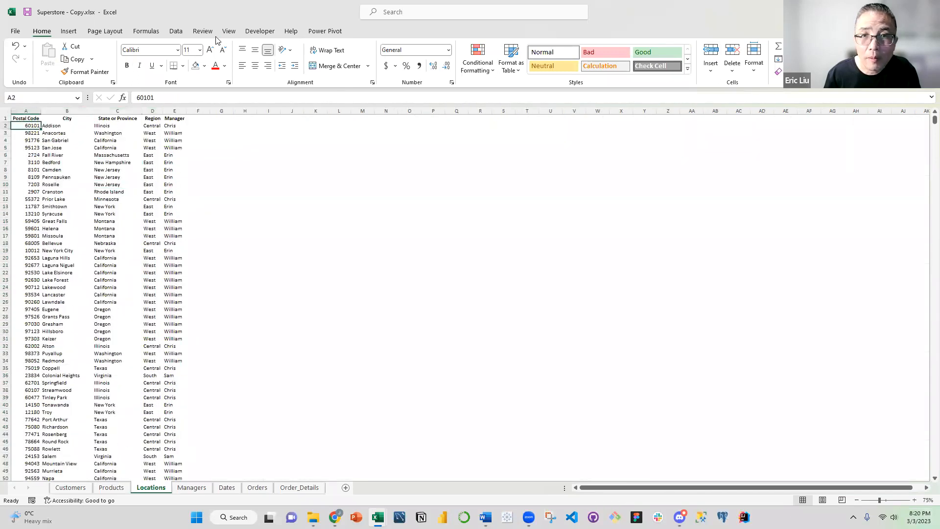
pyautogui.click(229, 31)
pyautogui.click(345, 63)
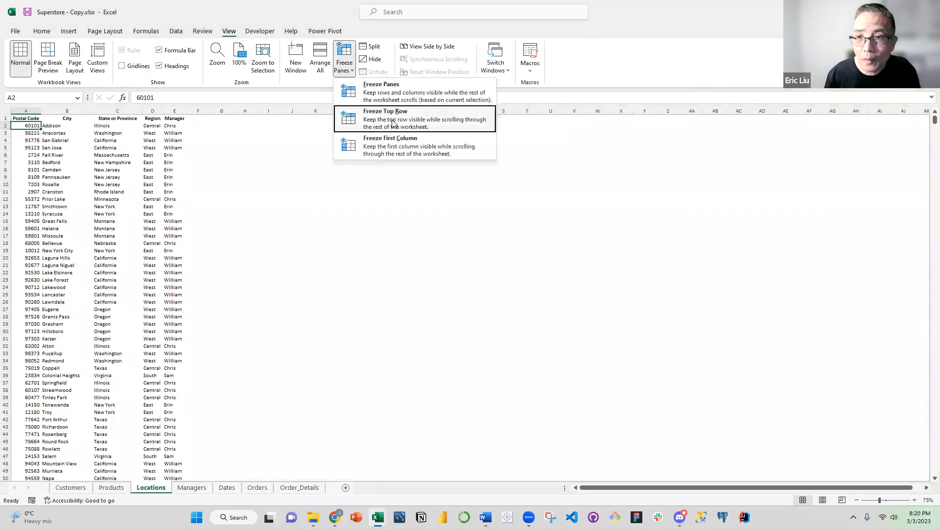
pyautogui.click(88, 170)
pyautogui.click(87, 170)
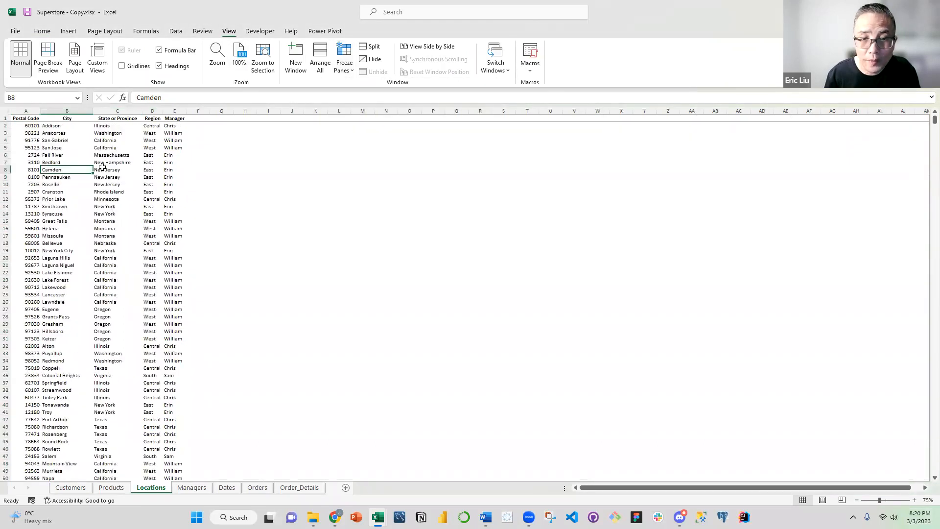
pyautogui.click(223, 413)
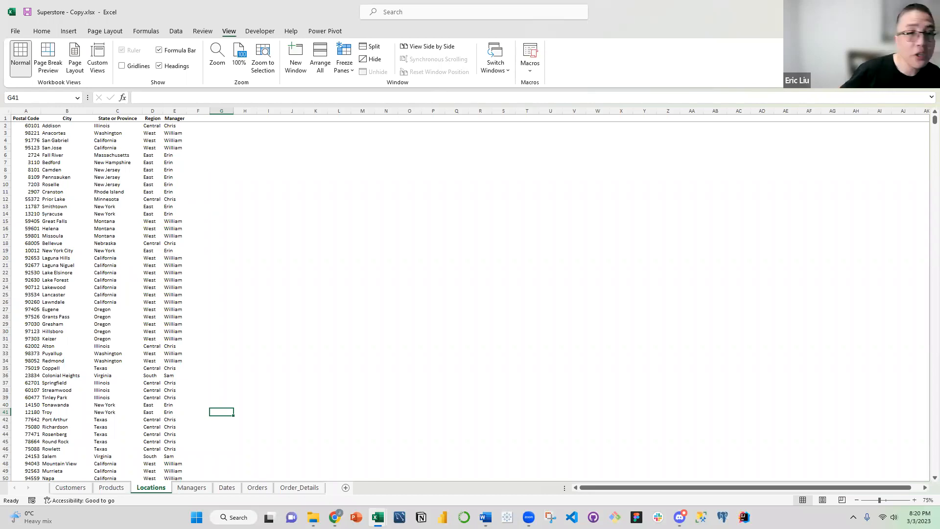
pyautogui.click(237, 288)
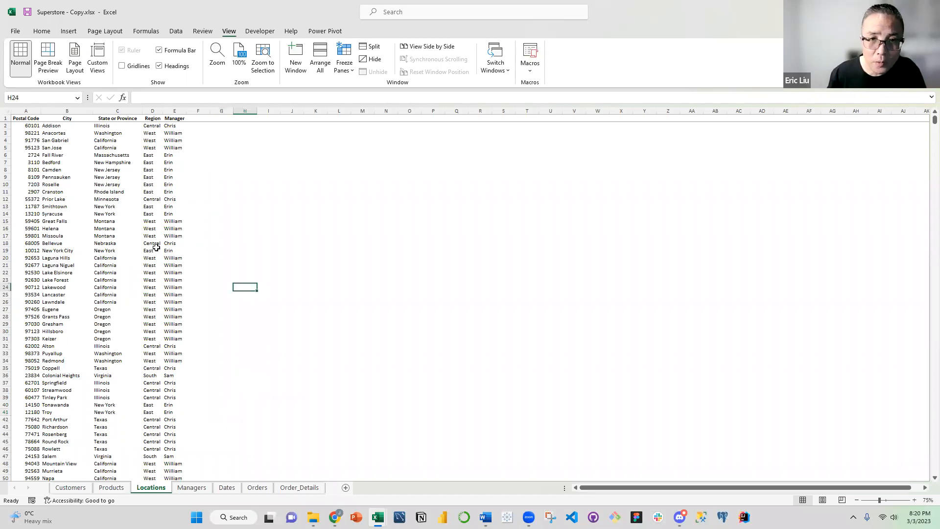
# Copy the Region and Manager columns from the Locations sheet and paste them as values at A1 of the Managers sheet
pyautogui.moveTo(153, 111); pyautogui.dragTo(175, 118)
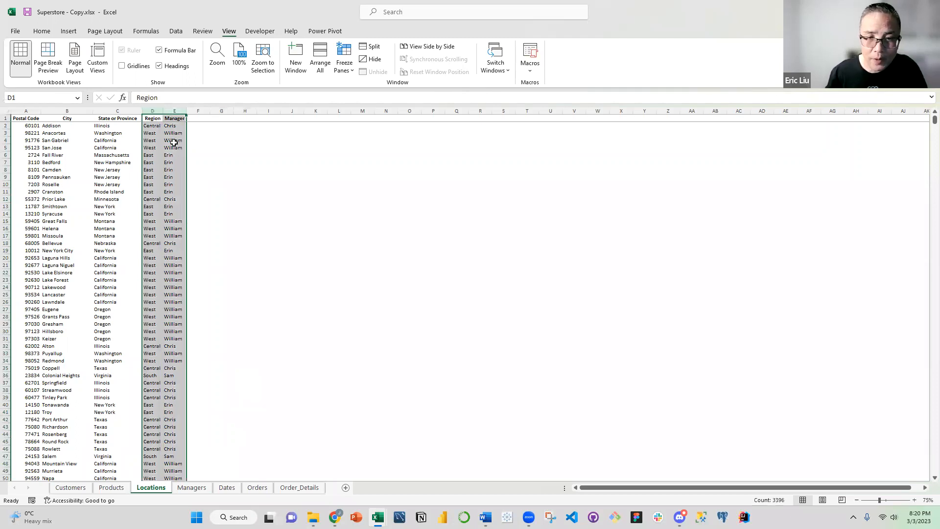
pyautogui.rightClick(162, 182)
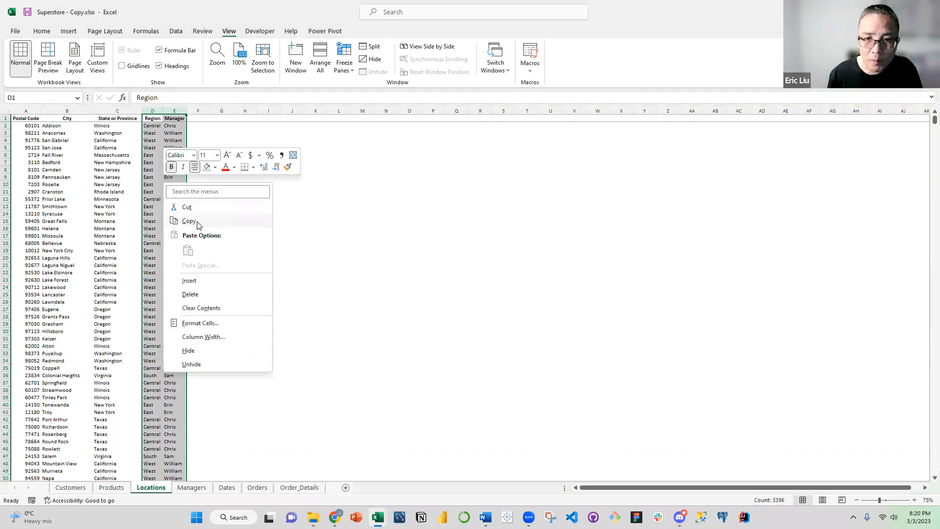
pyautogui.click(190, 221)
pyautogui.click(191, 487)
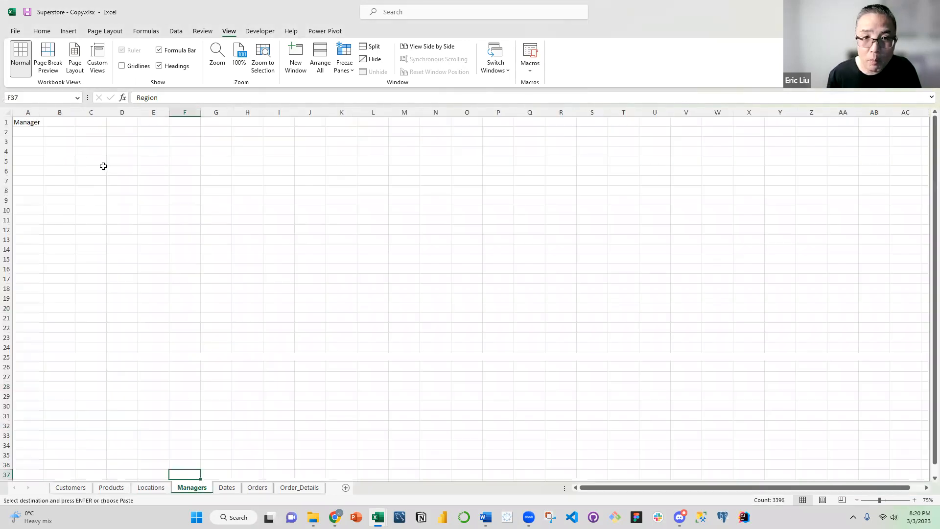
pyautogui.click(88, 161)
pyautogui.click(20, 122)
pyautogui.rightClick(26, 120)
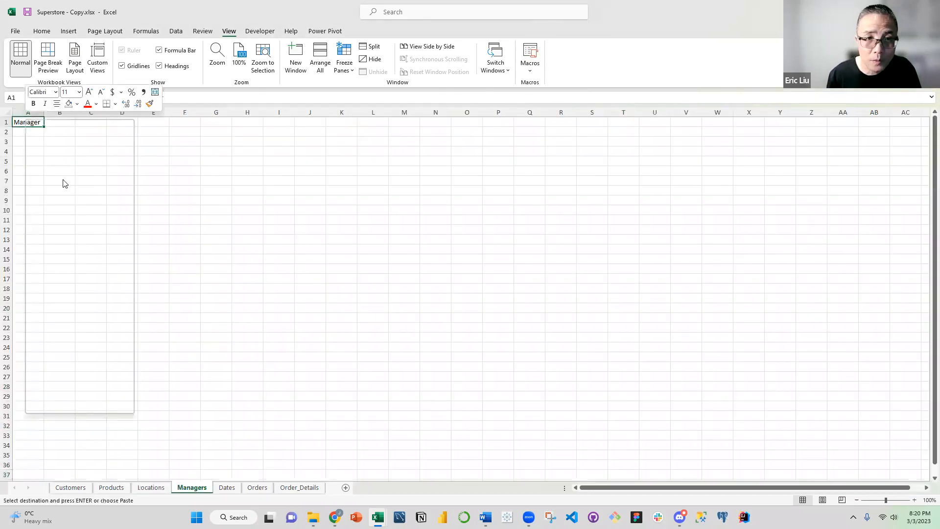
pyautogui.click(69, 201)
pyautogui.moveTo(38, 143); pyautogui.dragTo(232, 131)
pyautogui.click(83, 173)
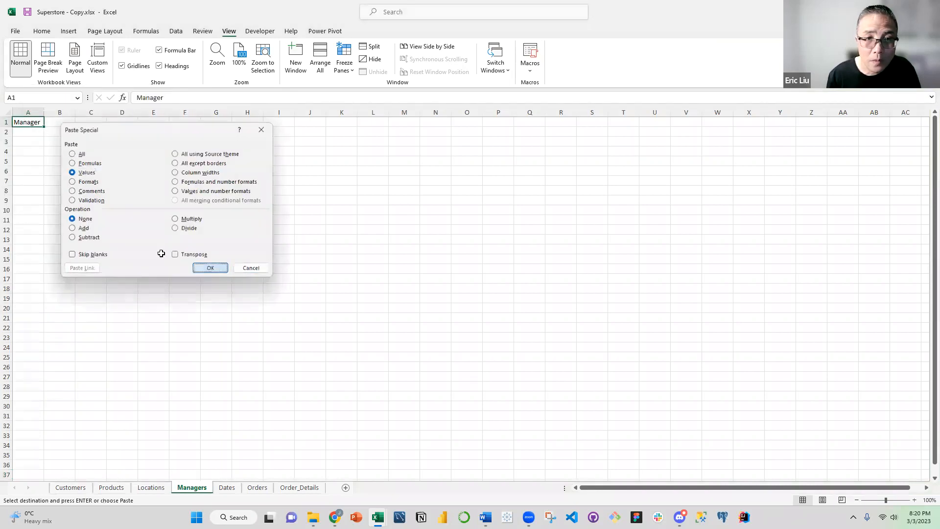
pyautogui.press('Return')
pyautogui.click(91, 220)
# Remove duplicate rows from columns A and B of the Managers sheet, comparing both Region and Manager
pyautogui.moveTo(24, 112); pyautogui.dragTo(60, 112)
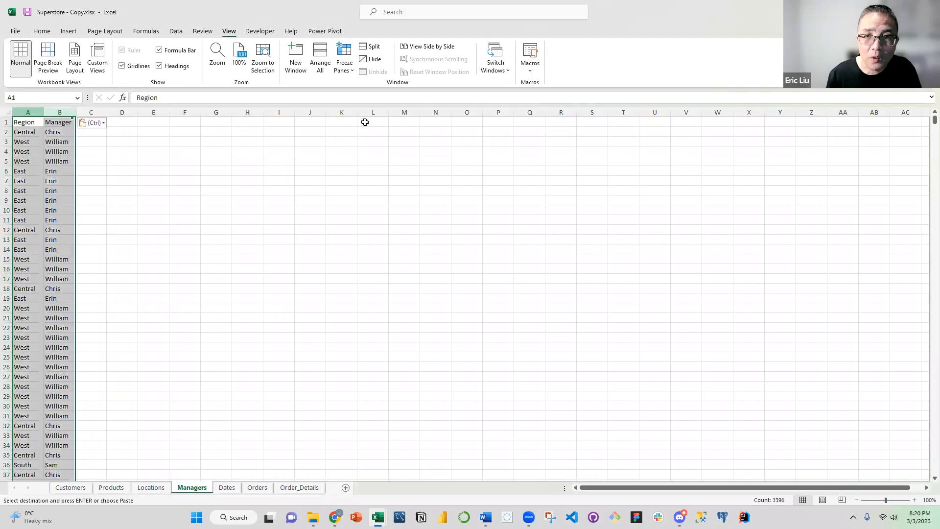
pyautogui.click(177, 31)
pyautogui.click(467, 59)
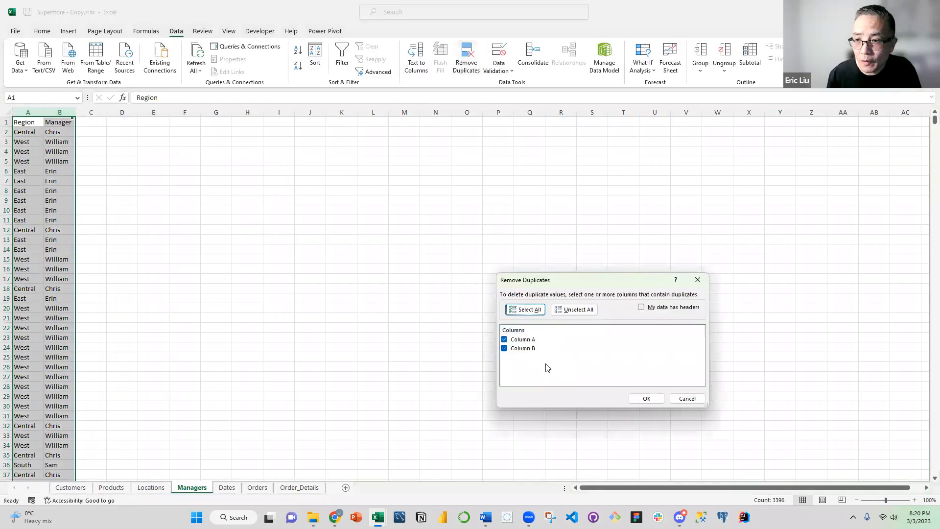
pyautogui.click(647, 398)
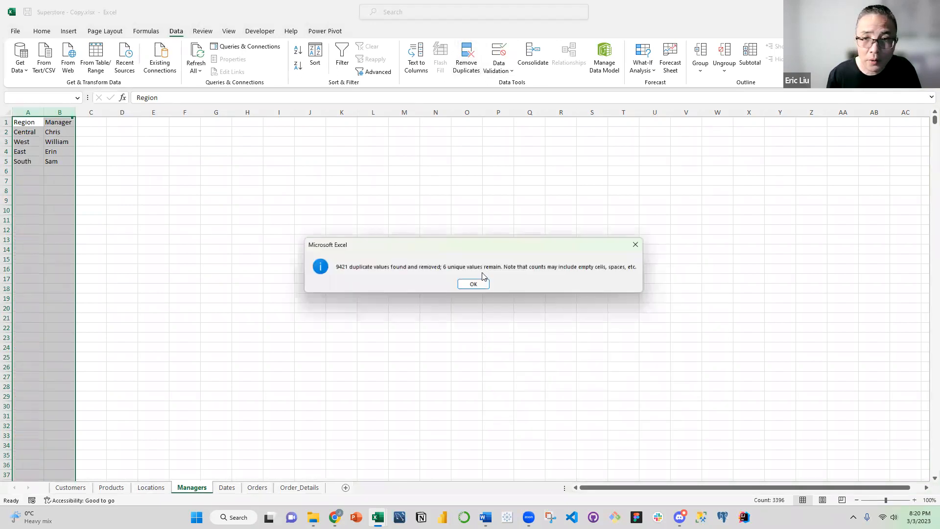
pyautogui.click(473, 284)
pyautogui.click(140, 121)
pyautogui.click(62, 161)
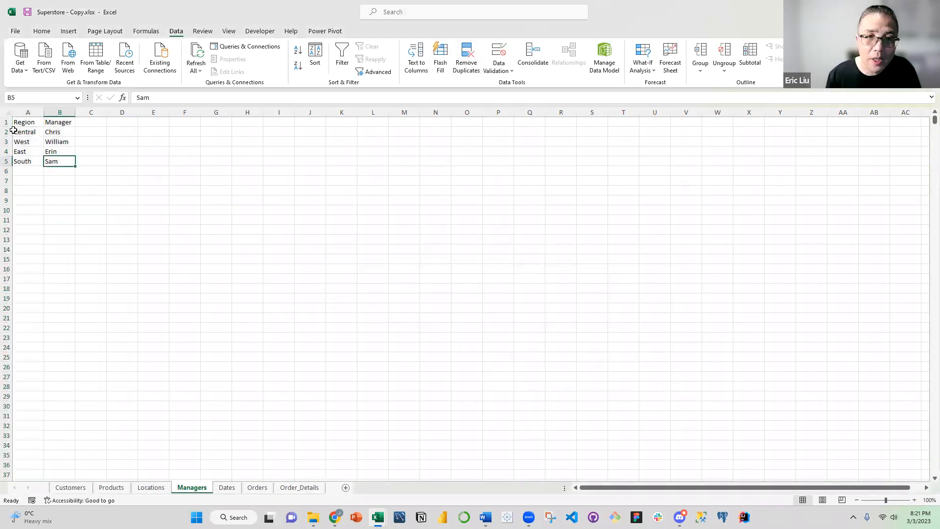
pyautogui.hotkey('ctrl', 'a')
pyautogui.click(101, 150)
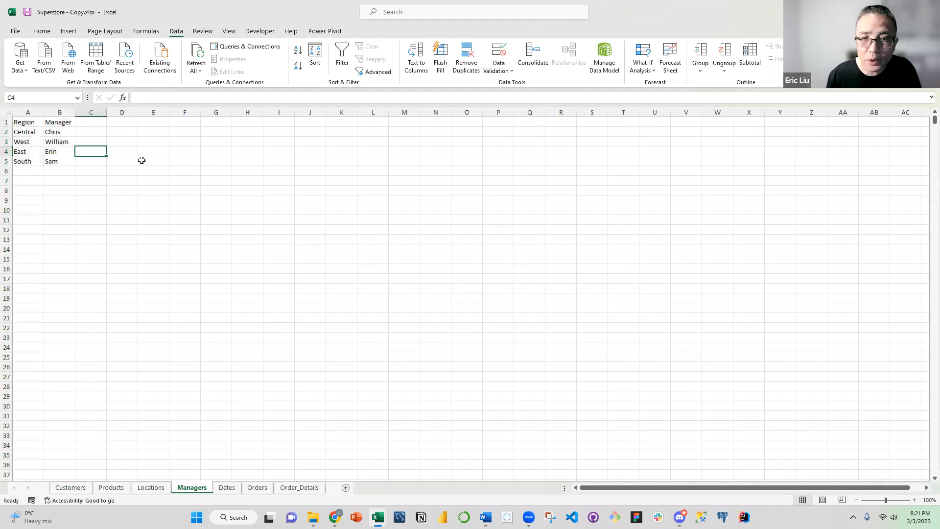
# Set the Managers sheet's zoom to 75% and hide its gridlines
pyautogui.click(929, 500)
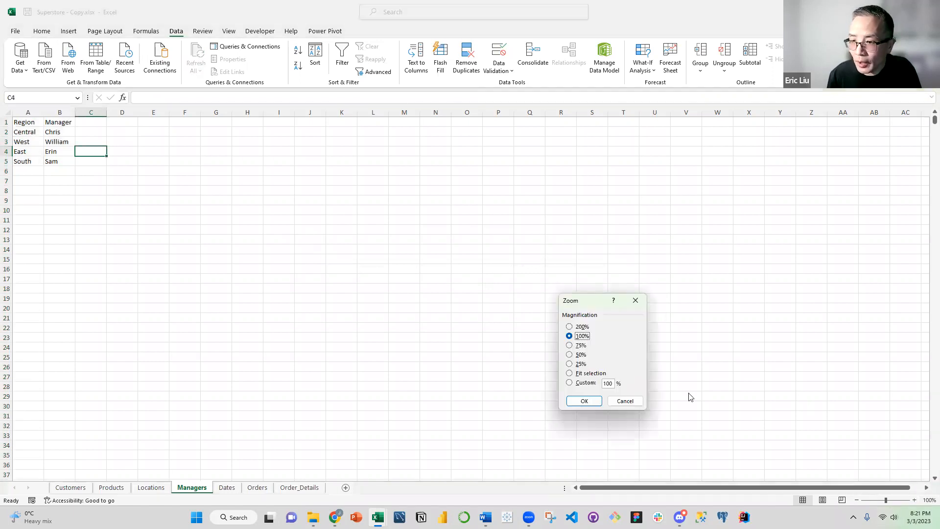
pyautogui.click(580, 345)
pyautogui.click(588, 400)
pyautogui.click(96, 162)
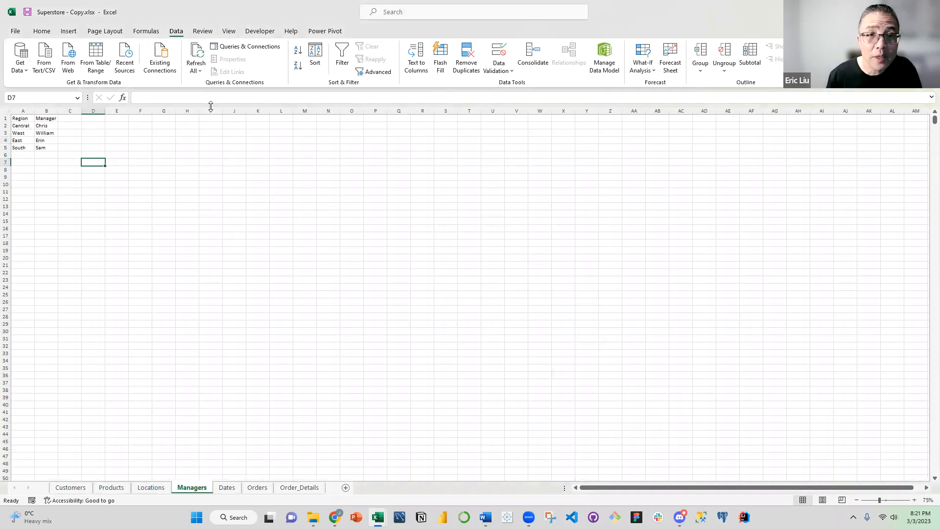
pyautogui.click(228, 31)
pyautogui.click(121, 65)
pyautogui.click(93, 140)
# Make the Region and Manager headers on the Managers sheet bold and centered
pyautogui.moveTo(22, 118); pyautogui.dragTo(47, 118)
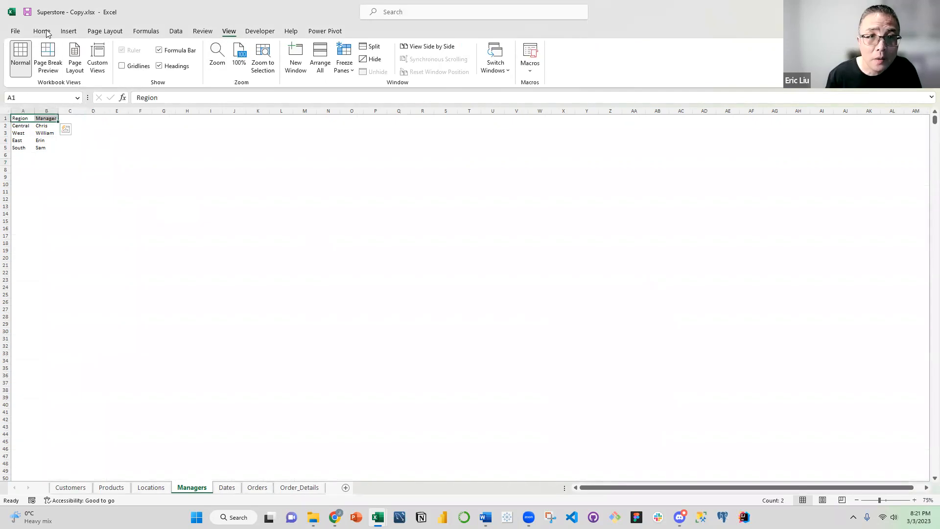
pyautogui.click(45, 33)
pyautogui.click(126, 65)
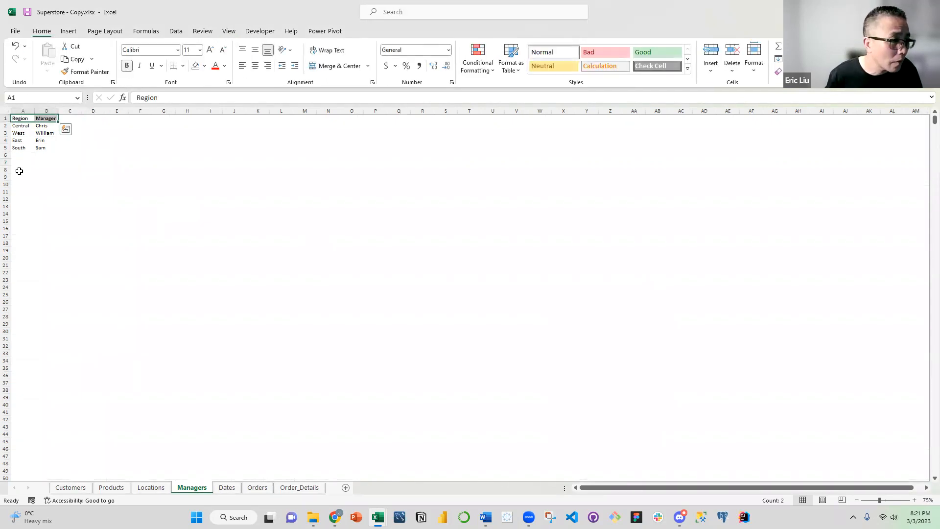
pyautogui.click(86, 169)
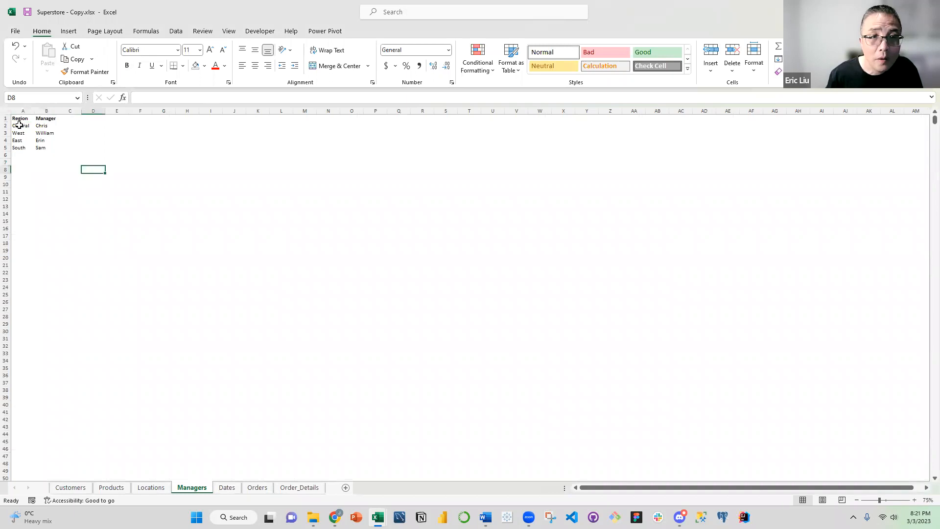
pyautogui.moveTo(22, 118); pyautogui.dragTo(47, 118)
pyautogui.click(255, 66)
pyautogui.click(140, 148)
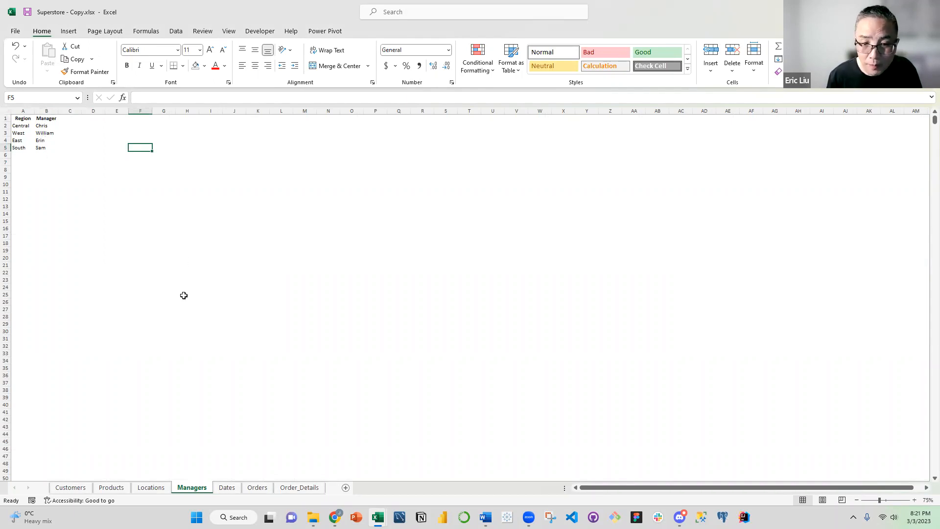
pyautogui.click(77, 177)
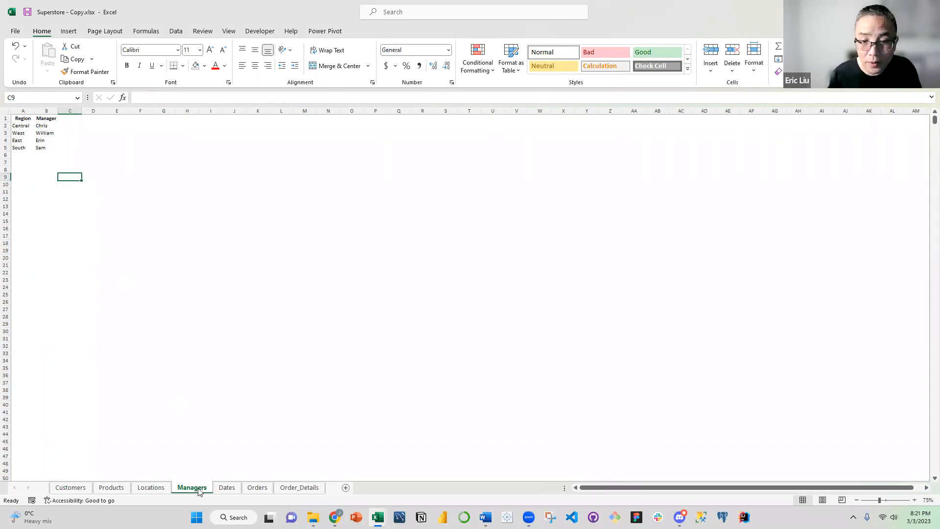
pyautogui.click(31, 128)
# Delete the Manager column from the Locations sheet
pyautogui.click(164, 488)
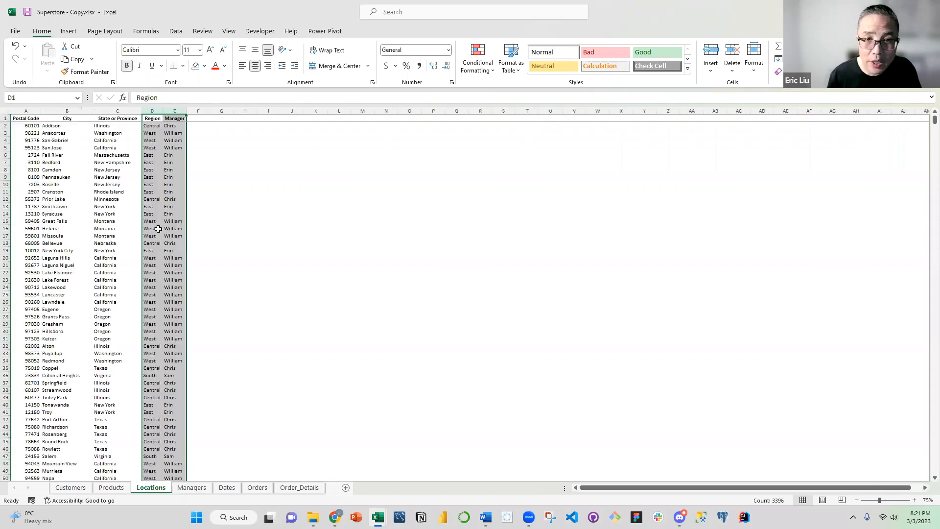
pyautogui.click(172, 126)
pyautogui.click(175, 112)
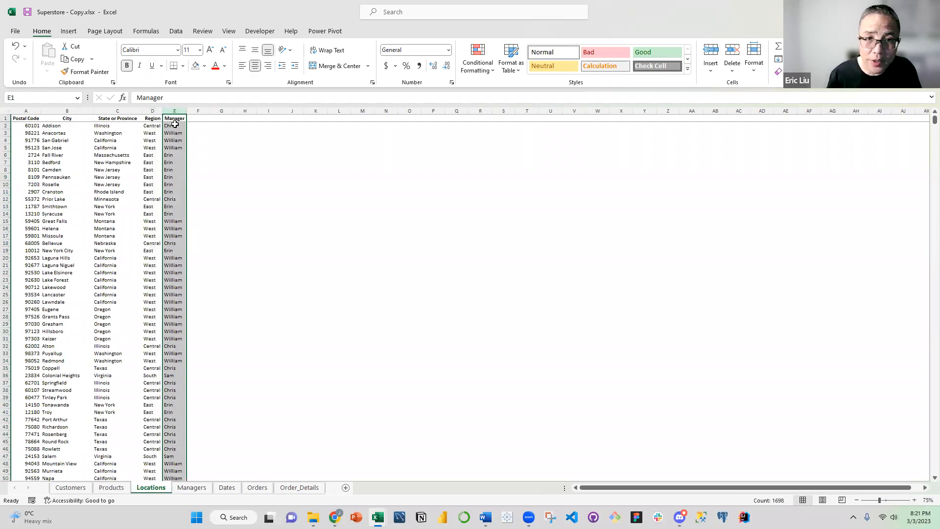
pyautogui.rightClick(176, 128)
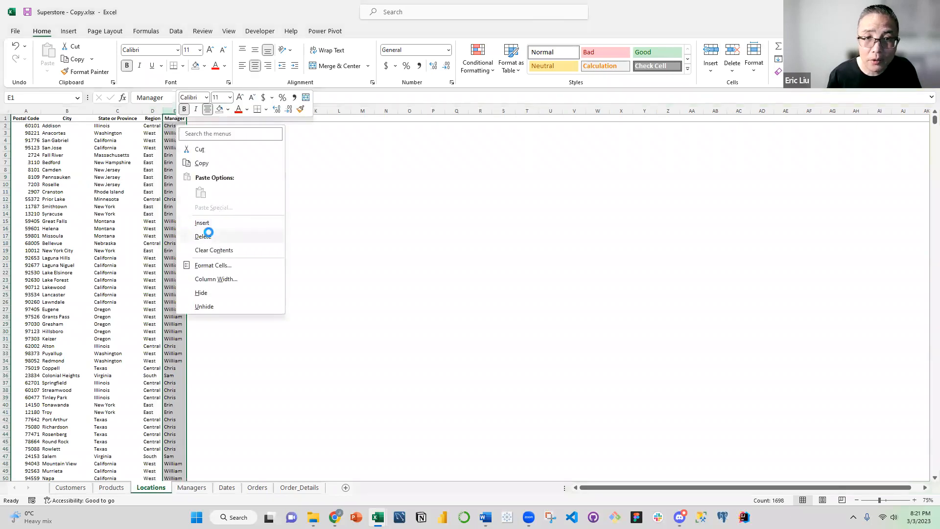
pyautogui.click(211, 236)
pyautogui.click(196, 161)
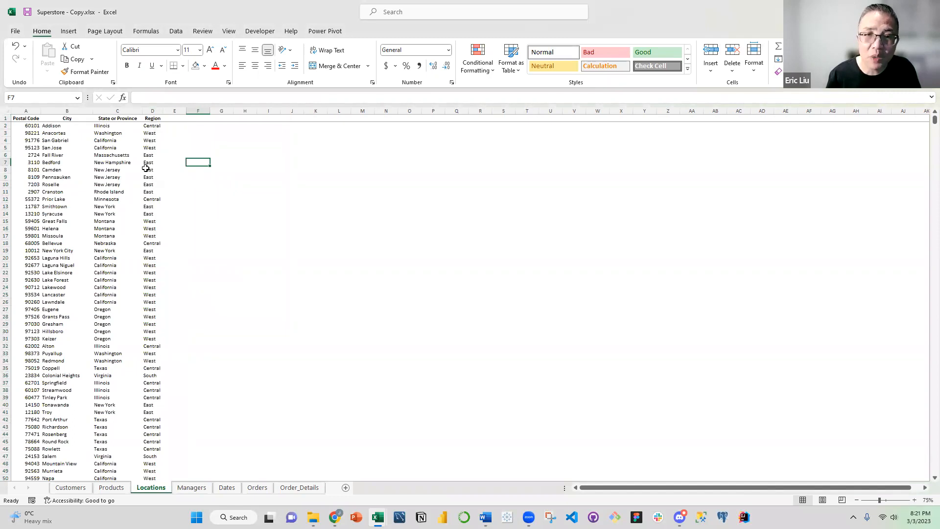
# Delete the City, State or Province, Region and Manager columns from the Order_Details sheet, keeping Postal Code
pyautogui.click(192, 487)
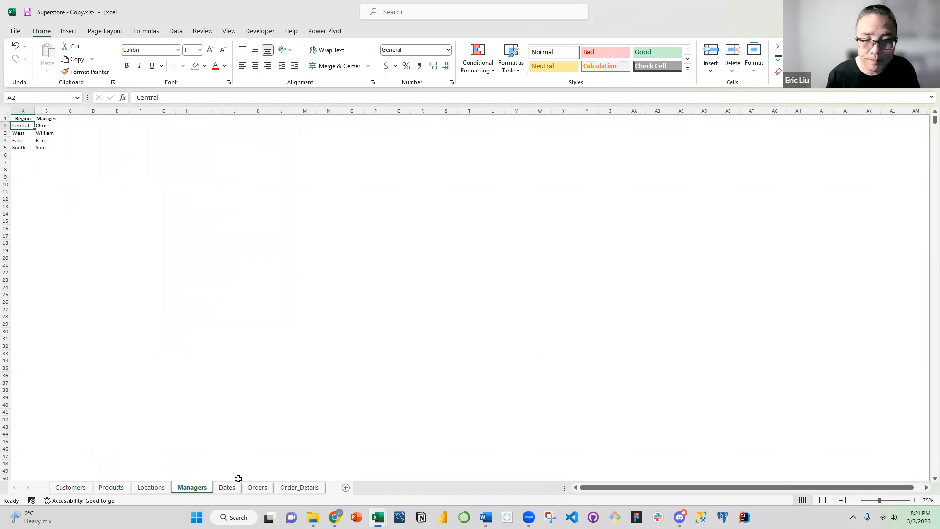
pyautogui.click(171, 487)
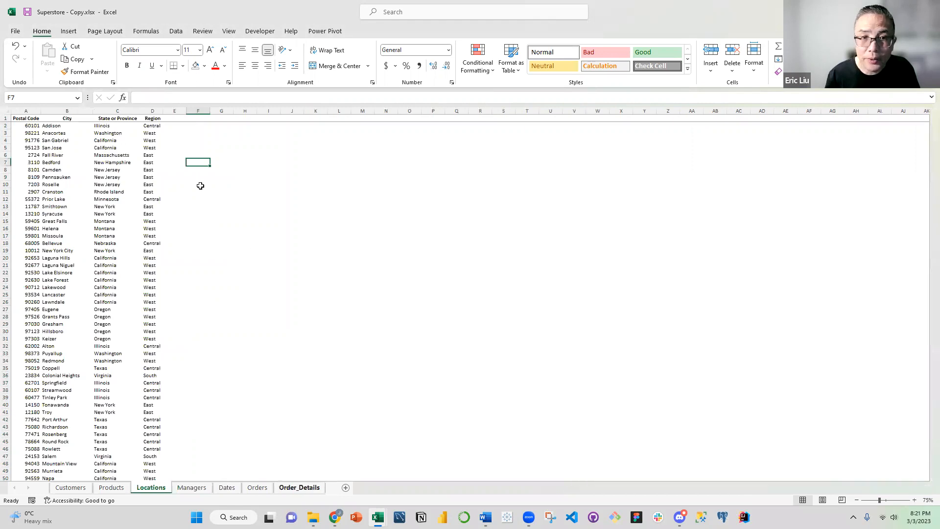
pyautogui.hotkey('ctrl', 'pagedown')
pyautogui.hotkey('ctrl', 'pagedown')
pyautogui.hotkey('ctrl', 'pagedown')
pyautogui.hotkey('ctrl', 'pagedown')
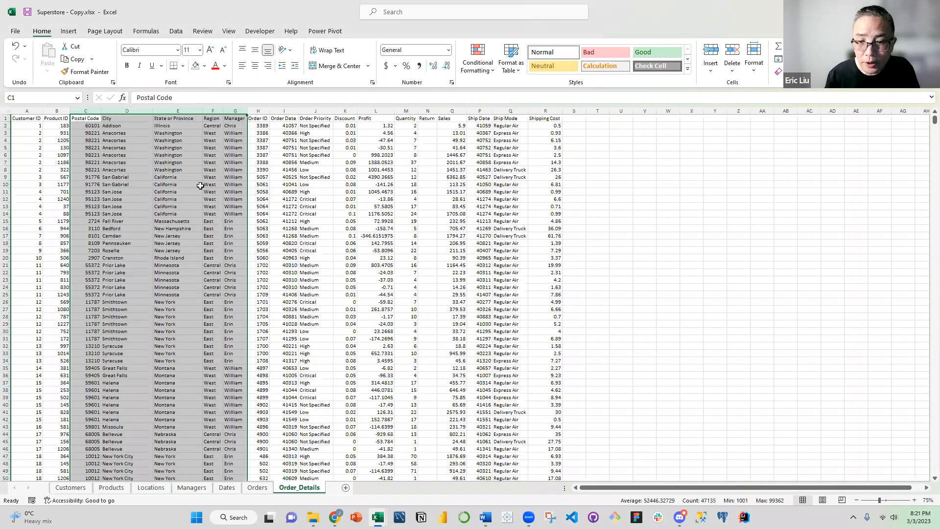
pyautogui.click(186, 184)
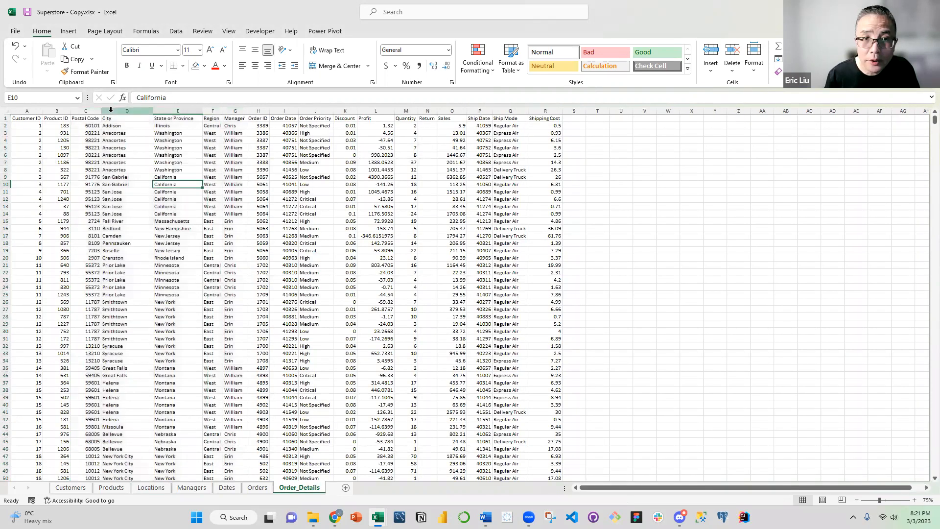
pyautogui.moveTo(127, 112); pyautogui.dragTo(235, 111)
pyautogui.rightClick(218, 133)
pyautogui.click(246, 245)
pyautogui.click(257, 169)
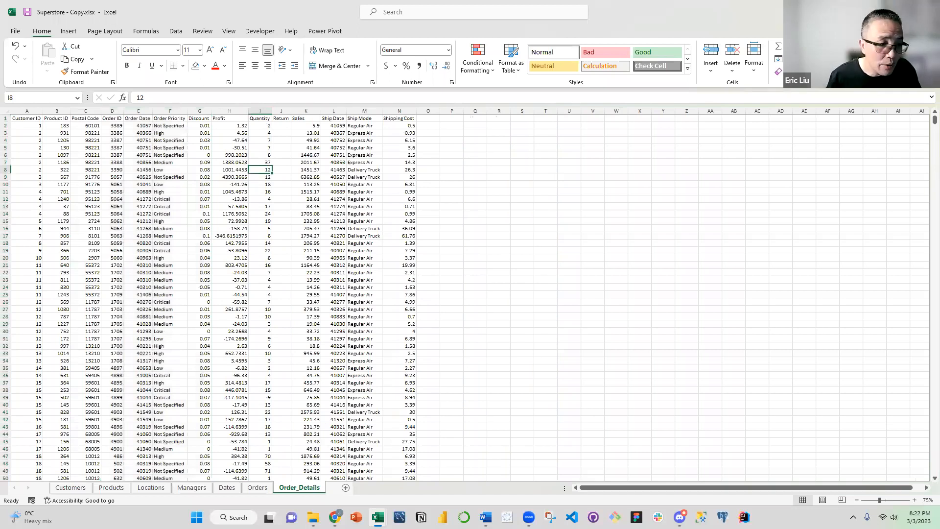
# Copy the Order ID, Order Date and Order Priority columns from Order_Details and paste them as values at A1 of the Orders sheet
pyautogui.click(217, 201)
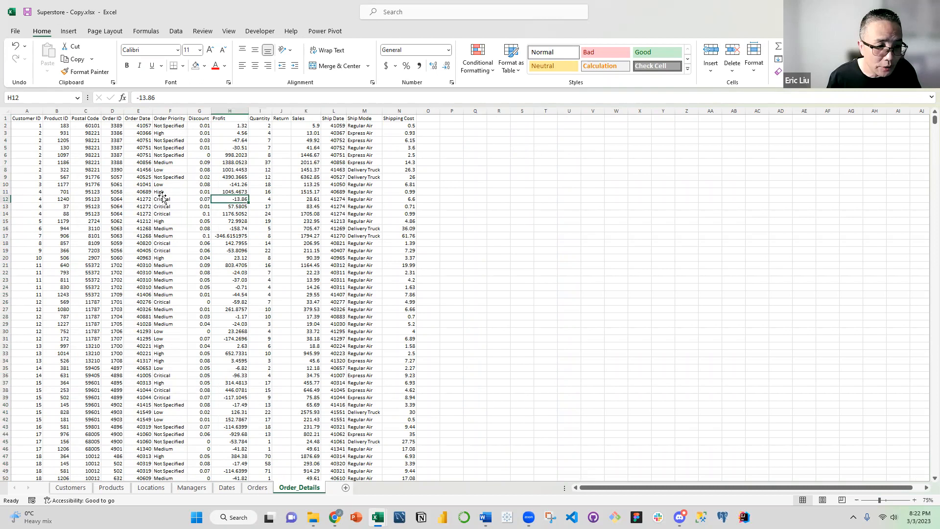
pyautogui.click(170, 169)
pyautogui.click(111, 112)
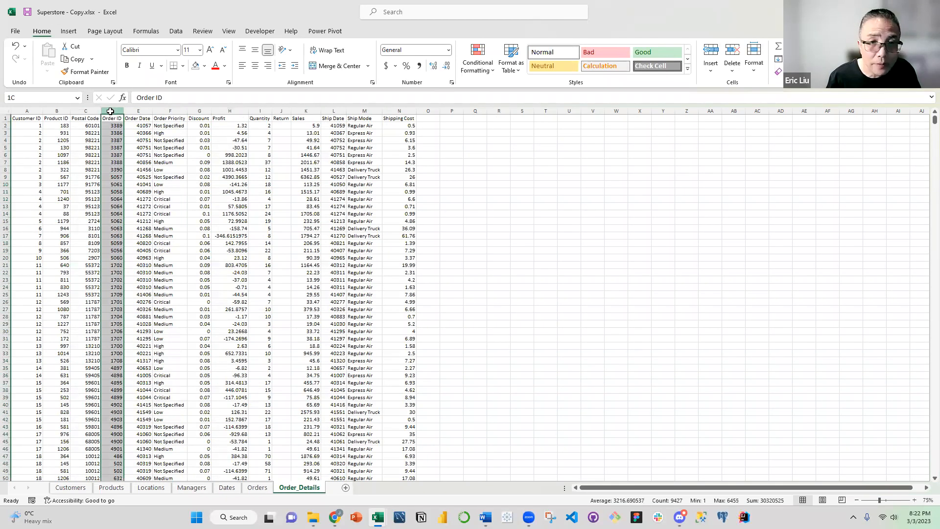
pyautogui.moveTo(144, 115); pyautogui.dragTo(172, 178)
pyautogui.rightClick(172, 177)
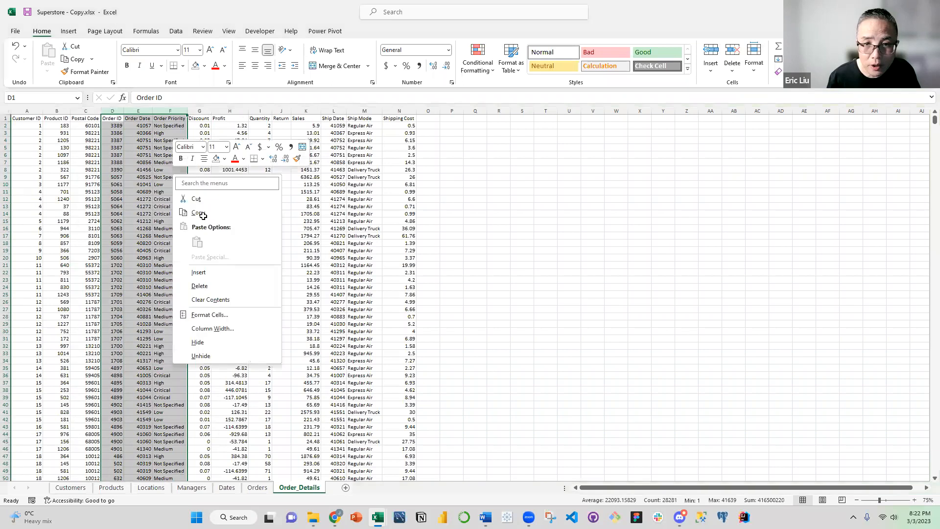
pyautogui.click(201, 213)
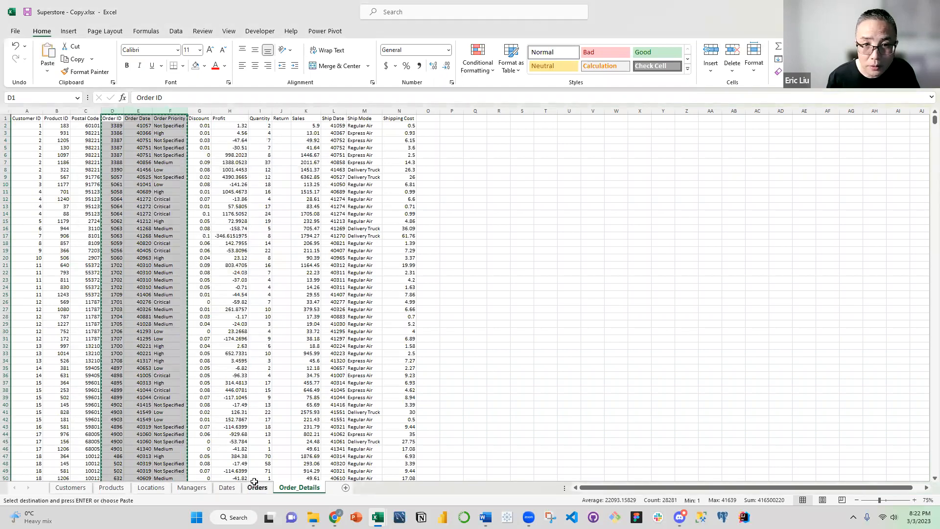
pyautogui.click(255, 485)
pyautogui.click(29, 121)
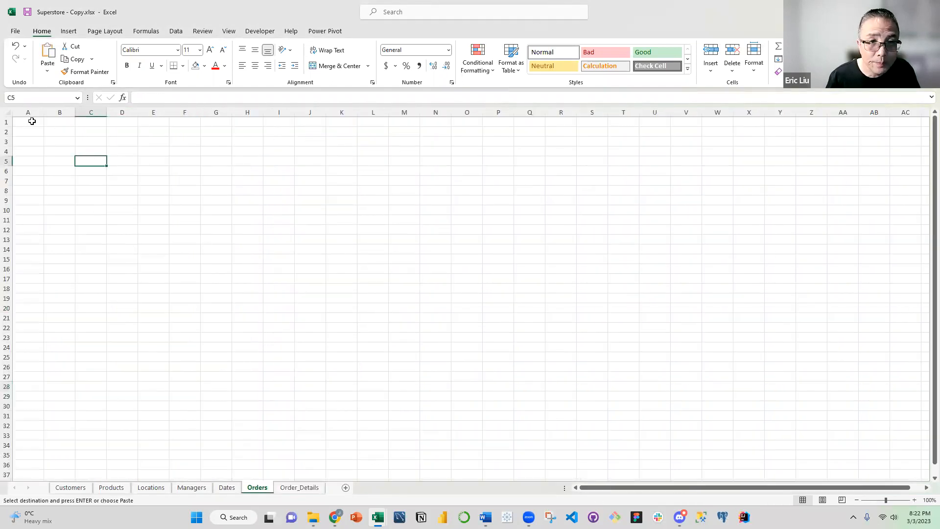
pyautogui.rightClick(32, 121)
pyautogui.click(55, 203)
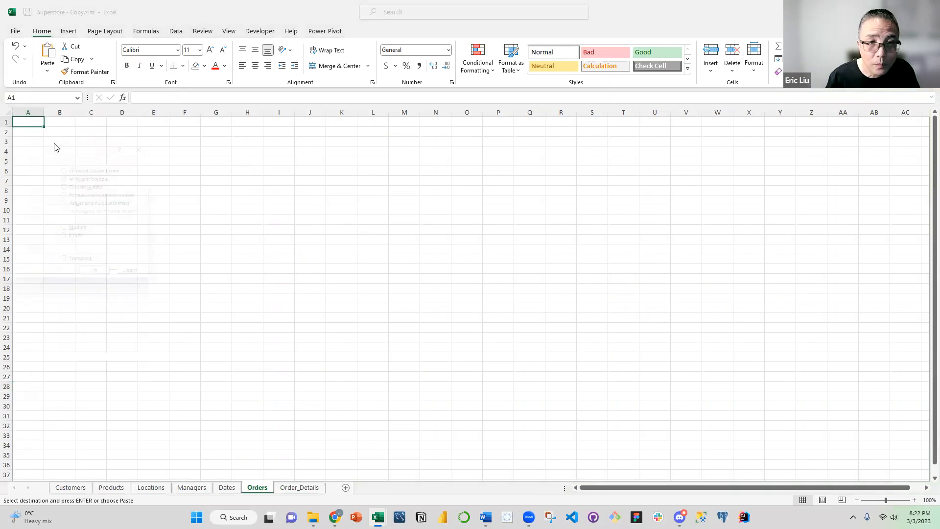
pyautogui.click(64, 187)
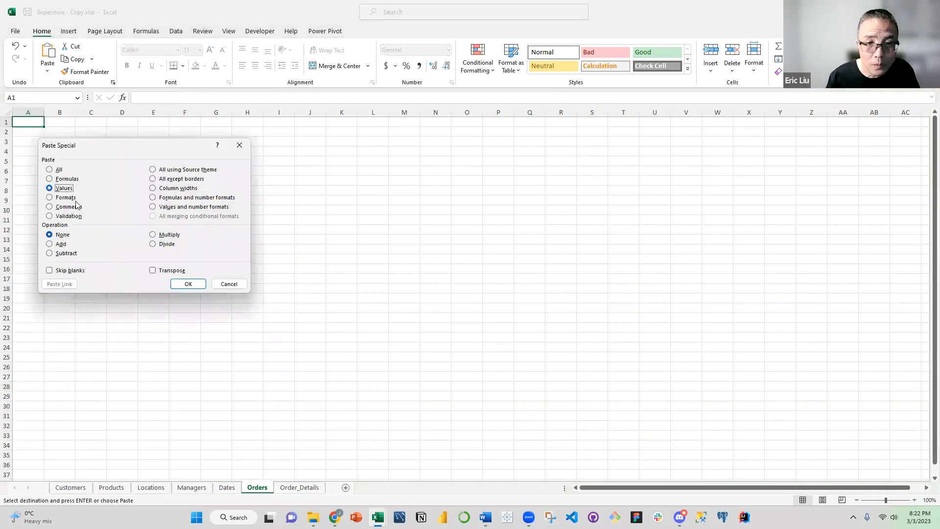
pyautogui.click(188, 284)
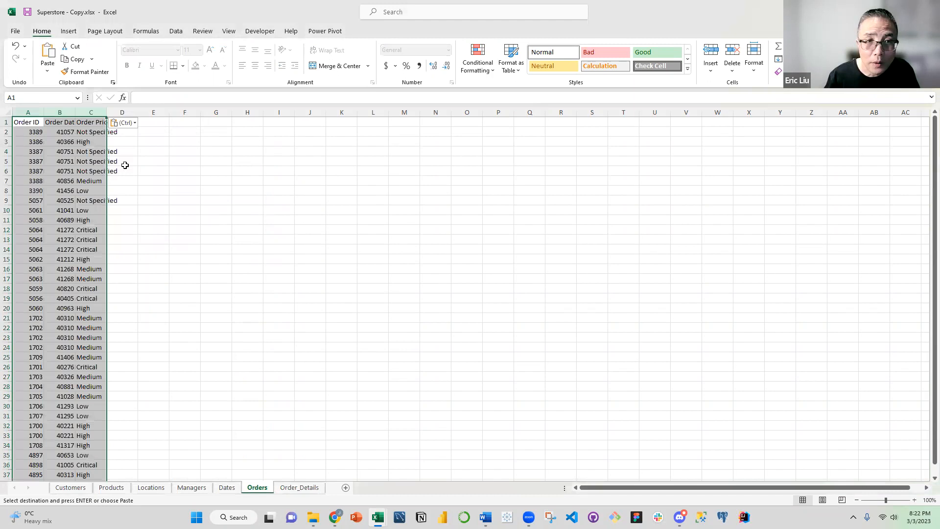
# Remove the duplicate rows from the Order ID, Order Date and Order Priority columns on the Orders sheet
pyautogui.click(174, 32)
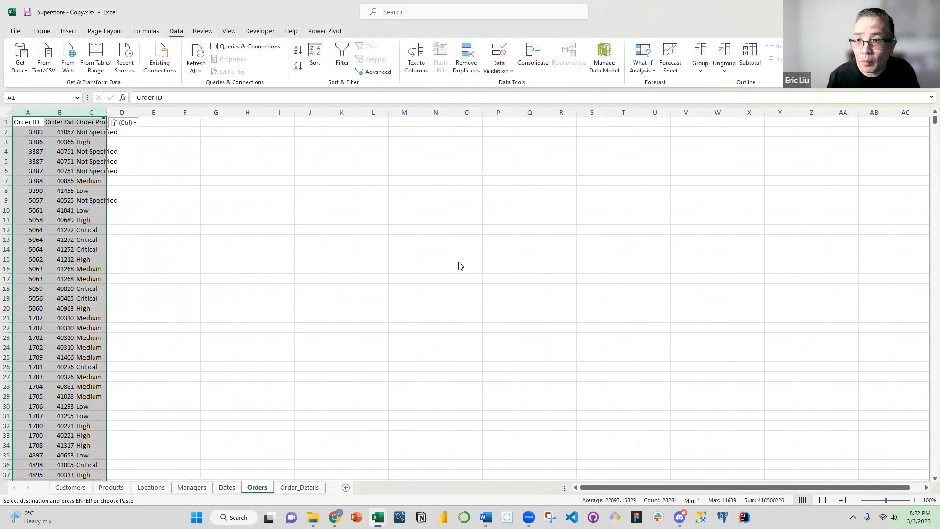
pyautogui.click(466, 58)
pyautogui.click(642, 397)
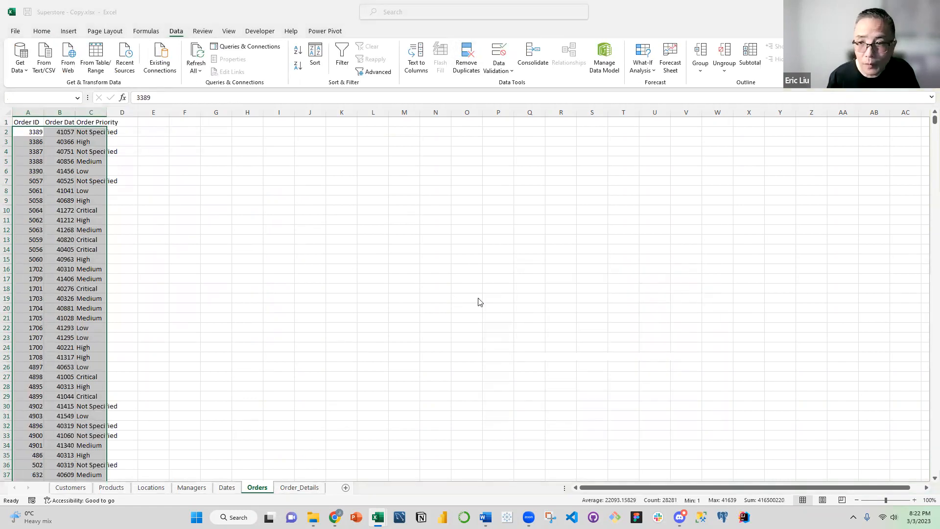
pyautogui.click(475, 285)
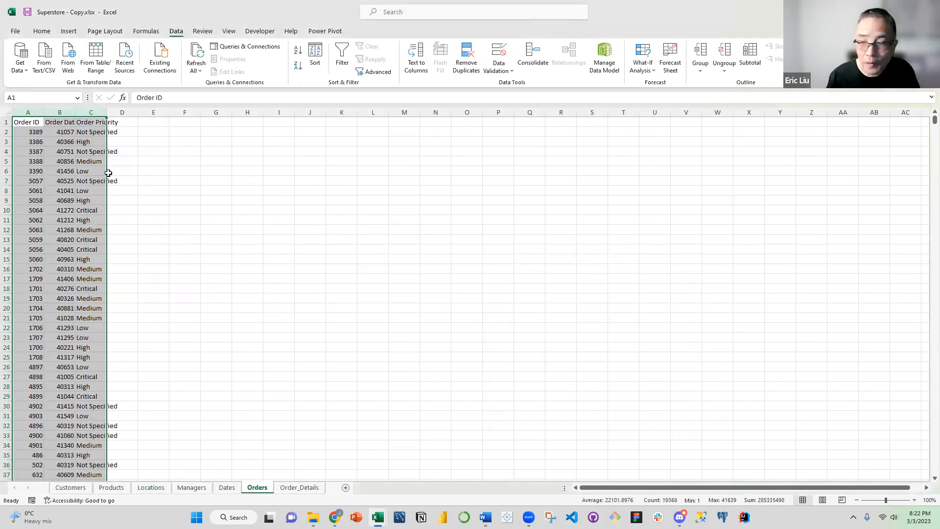
pyautogui.click(122, 180)
# Set the Orders sheet's zoom to 75% and freeze its header row
pyautogui.click(928, 501)
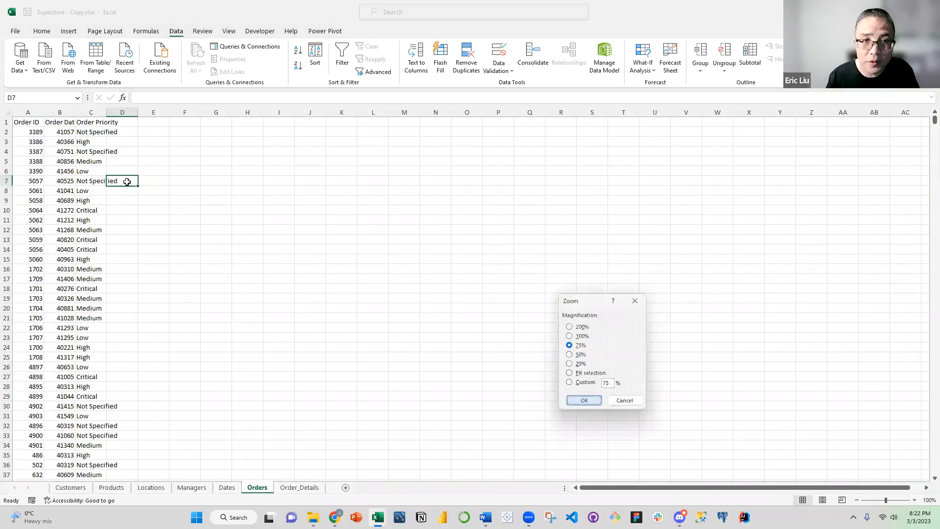
pyautogui.hotkey('ctrl', 'Home')
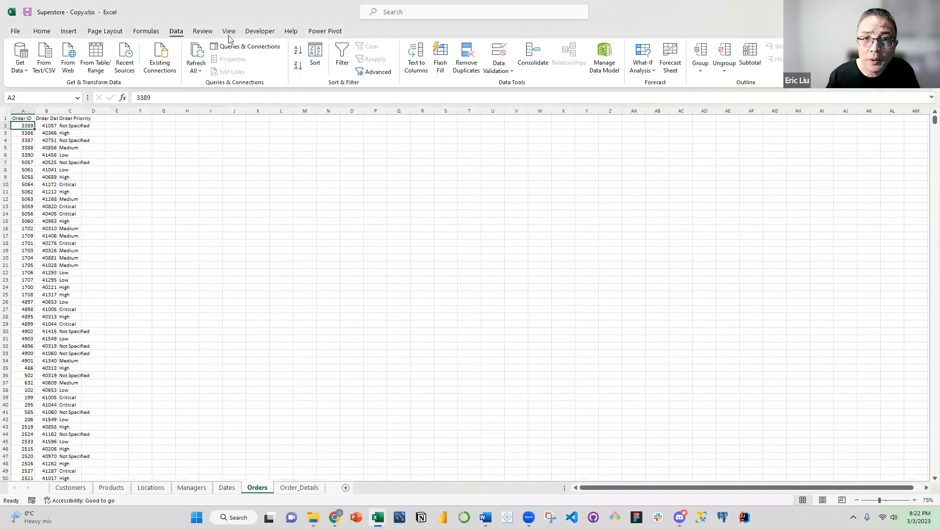
pyautogui.click(228, 32)
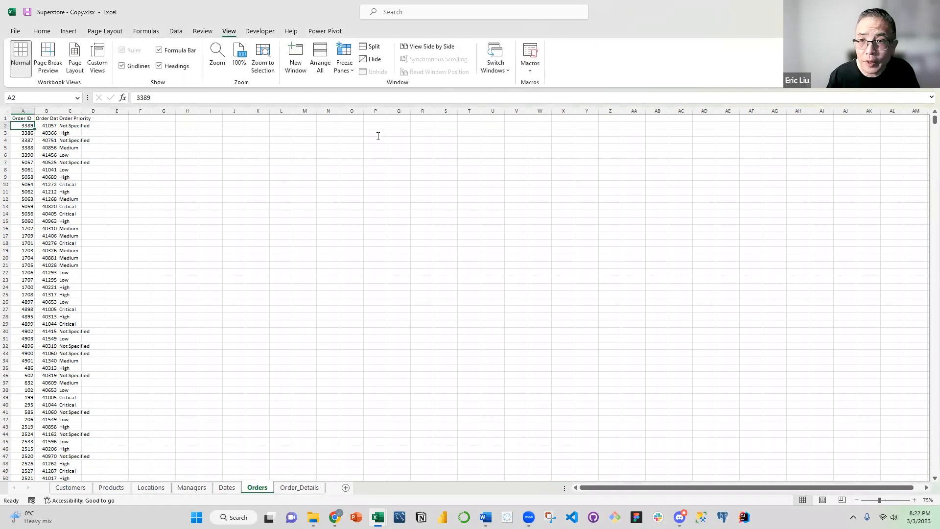
pyautogui.click(345, 65)
pyautogui.click(372, 122)
pyautogui.click(140, 155)
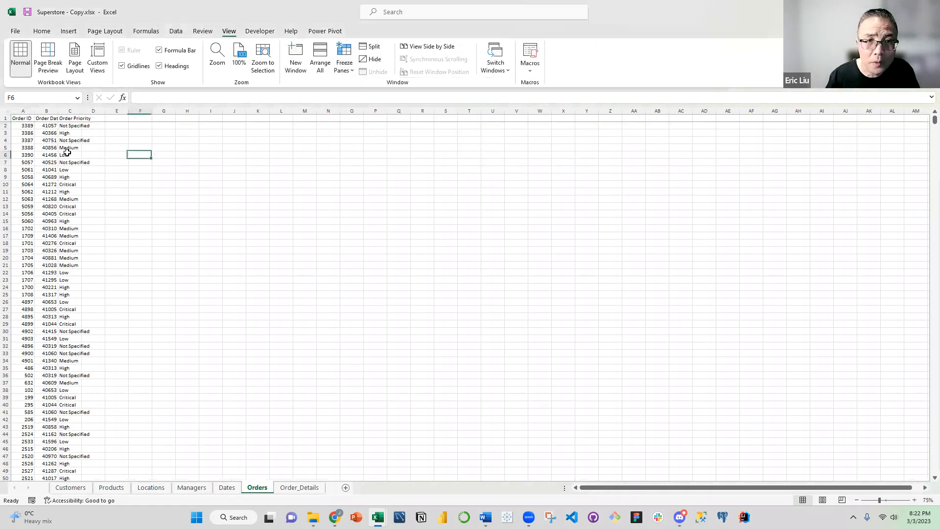
# Make the Order ID, Order Date and Order Priority headers on the Orders sheet bold
pyautogui.moveTo(22, 118); pyautogui.dragTo(69, 117)
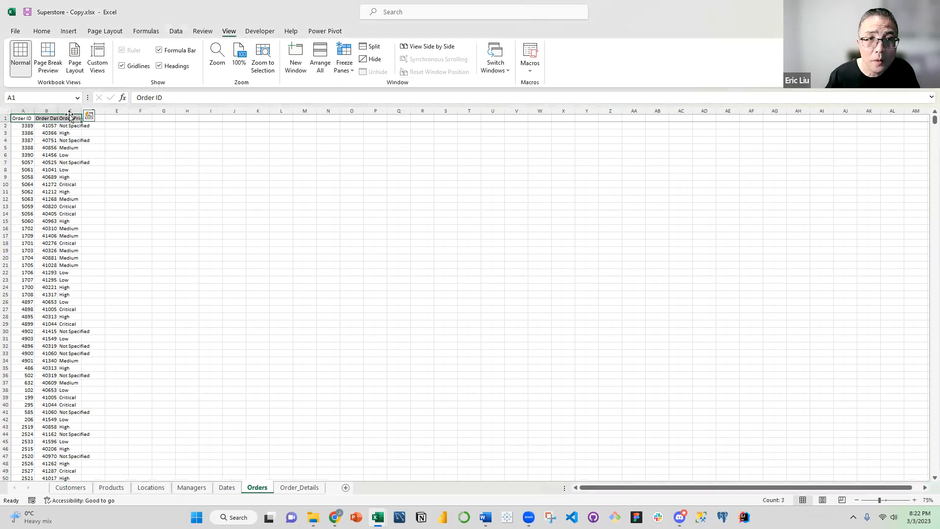
pyautogui.click(41, 31)
pyautogui.click(127, 65)
# Hide the gridlines on the Orders sheet and autofit the widths of columns A to C
pyautogui.click(229, 31)
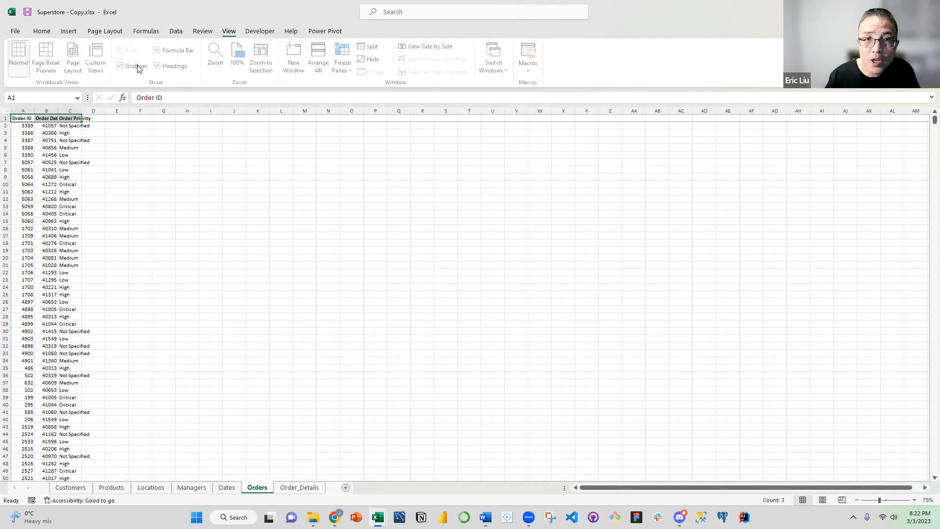
pyautogui.click(122, 65)
pyautogui.click(121, 144)
pyautogui.moveTo(23, 110); pyautogui.dragTo(70, 111)
pyautogui.doubleClick(58, 110)
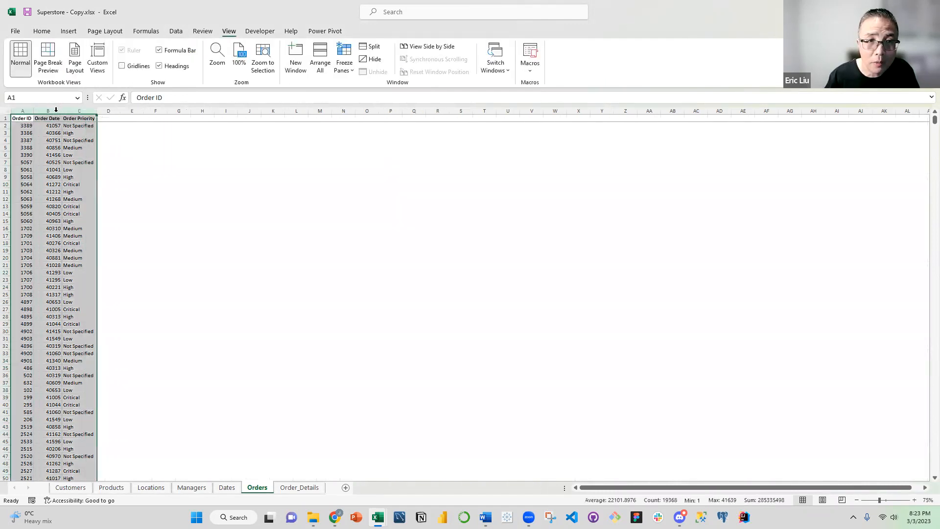
pyautogui.click(68, 155)
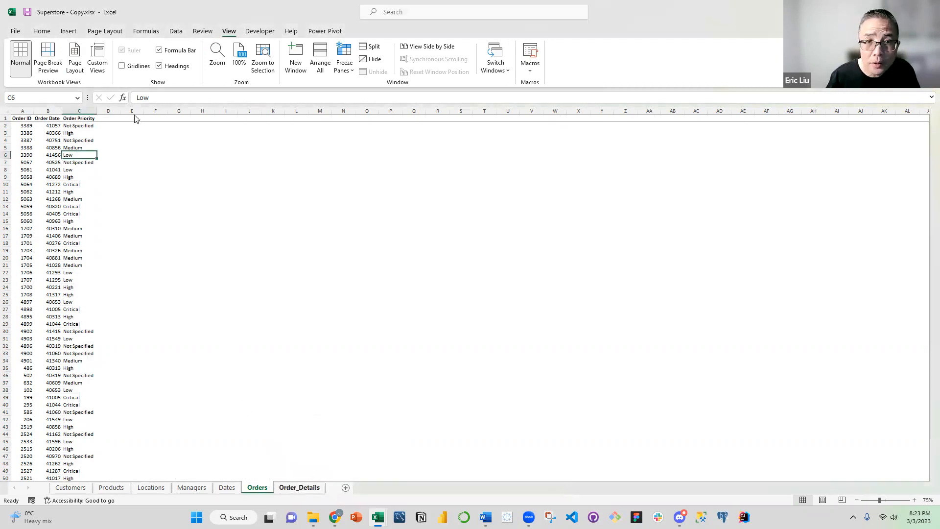
# Delete the Order Date and Order Priority columns from the Order_Details sheet, keeping Order ID
pyautogui.hotkey('ctrl', 'pagedown')
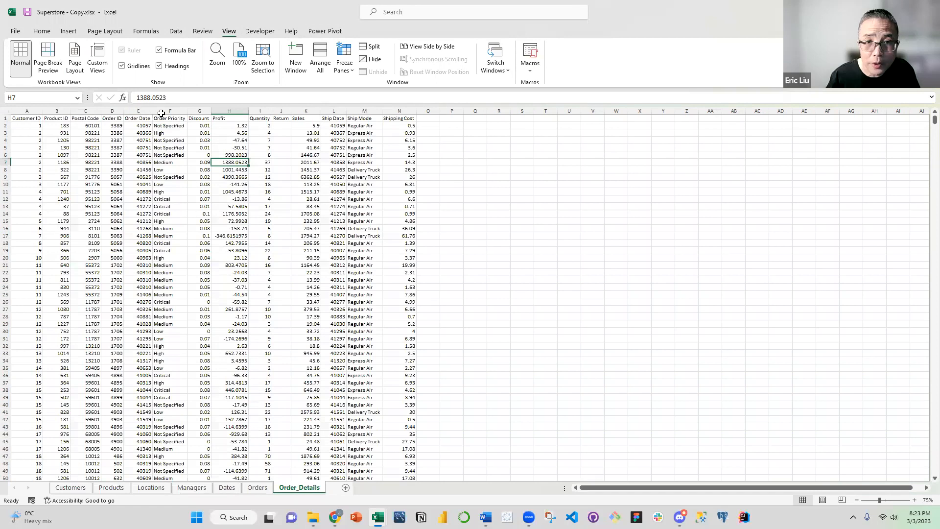
pyautogui.moveTo(143, 111); pyautogui.dragTo(169, 111)
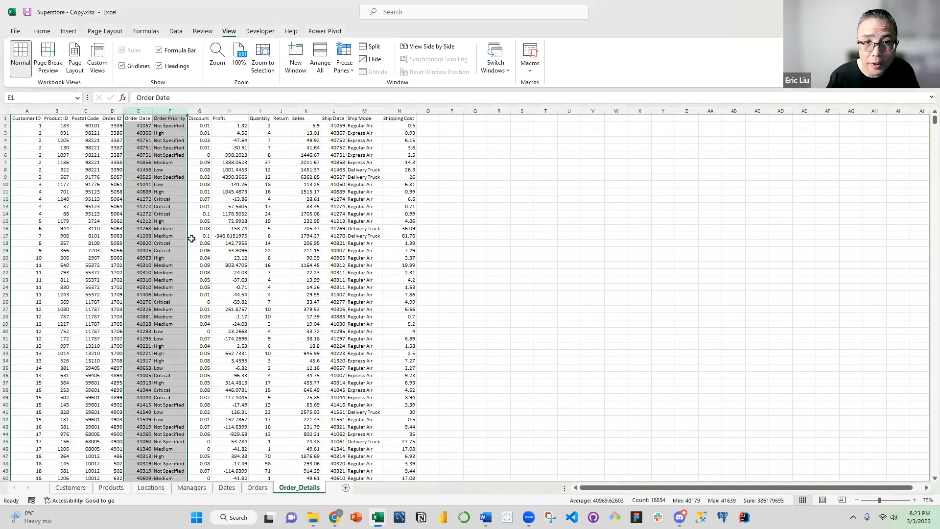
pyautogui.hotkey('ctrl', '-')
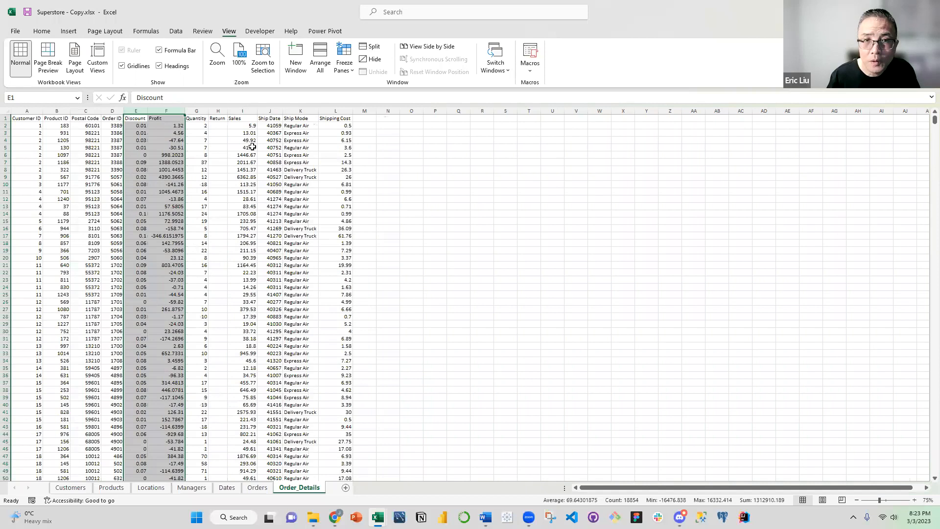
# Review the remaining Order_Details columns, checking the Product ID, Postal Code and Order ID keys and the measure columns
pyautogui.click(243, 161)
pyautogui.click(300, 149)
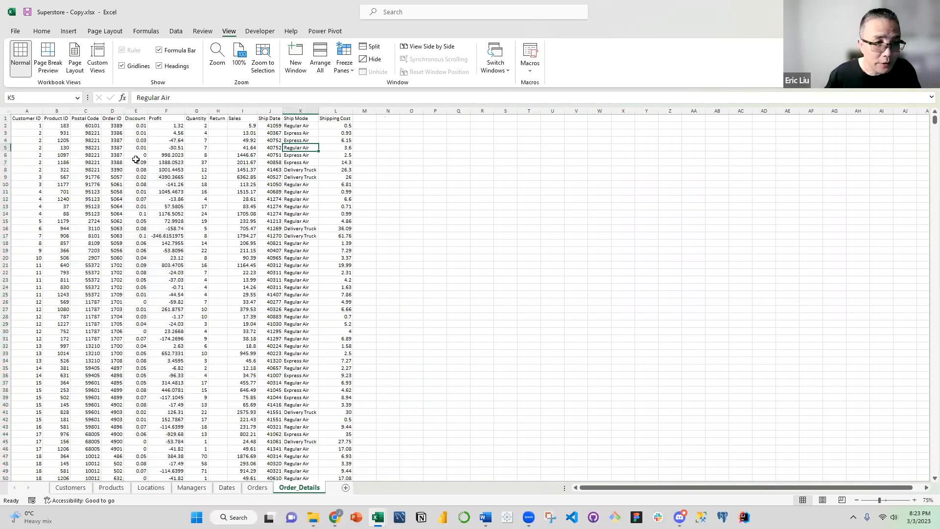
pyautogui.click(167, 206)
pyautogui.click(58, 140)
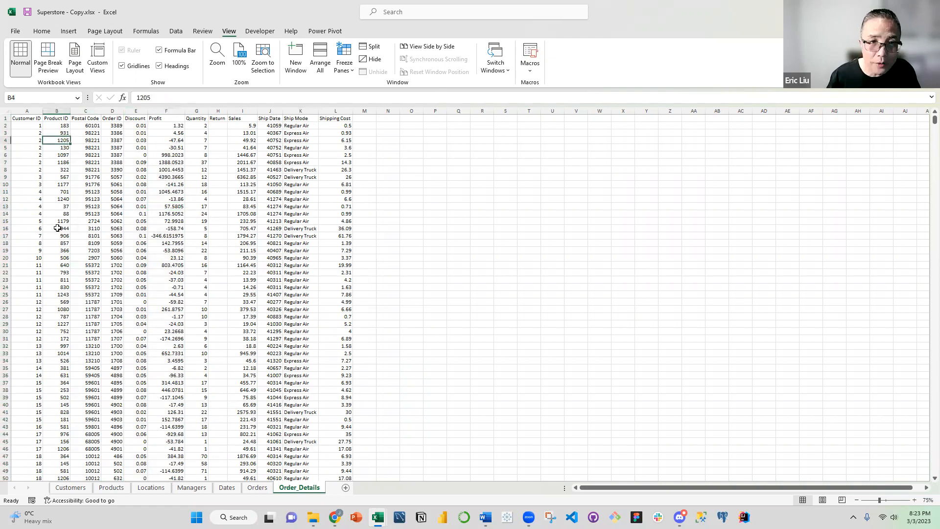
pyautogui.click(54, 119)
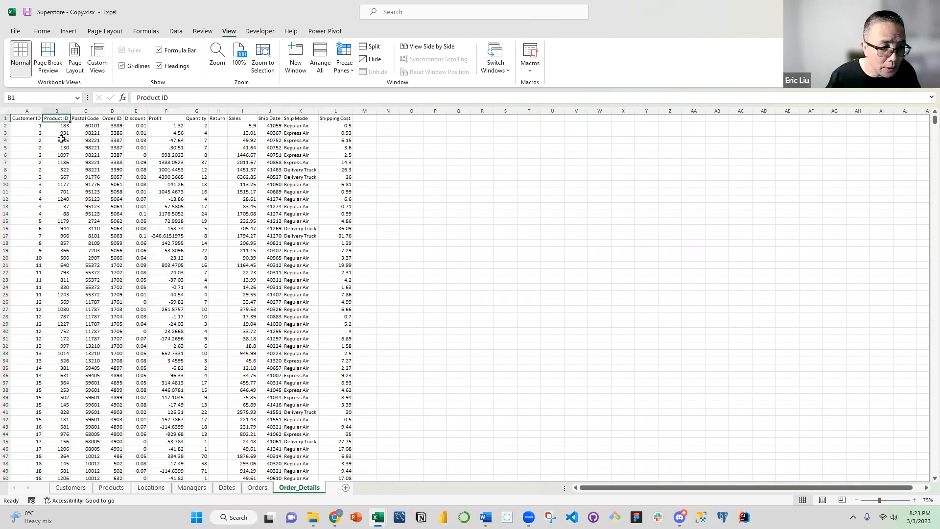
pyautogui.click(87, 118)
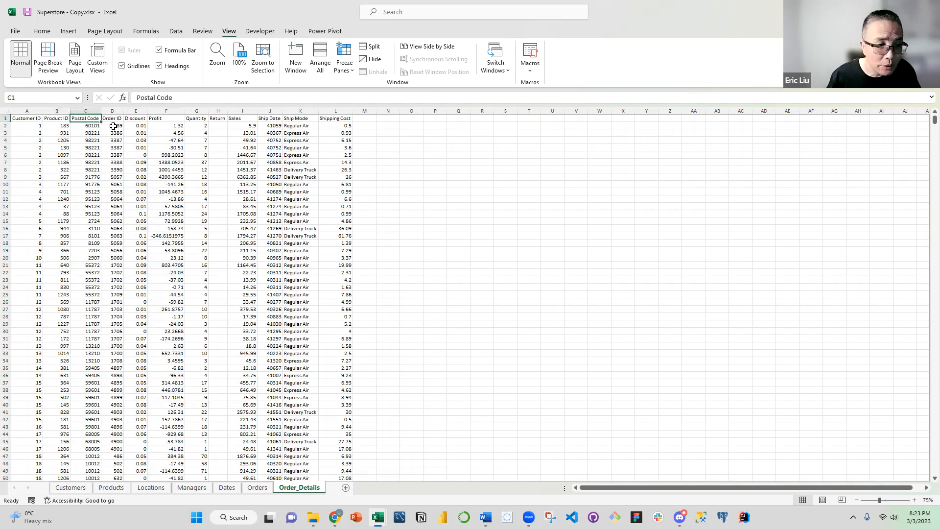
pyautogui.click(114, 119)
pyautogui.click(166, 155)
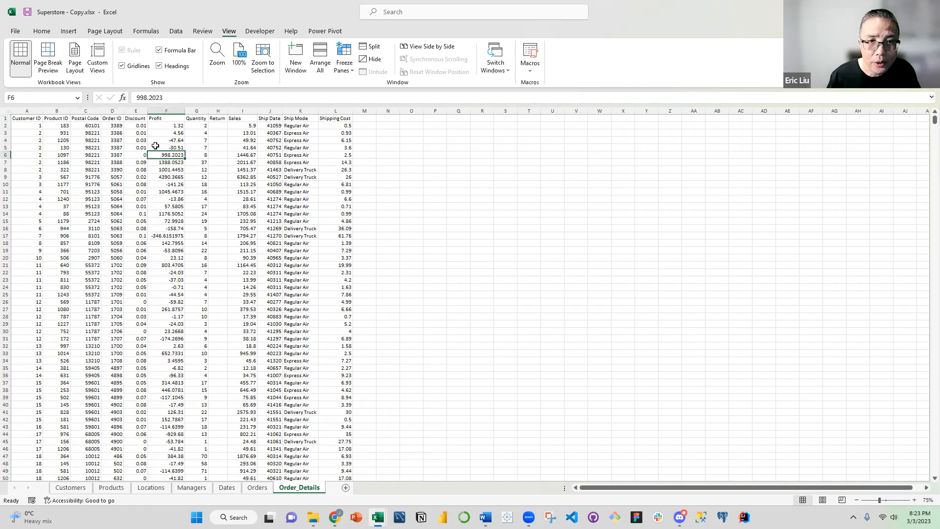
# Insert a new column between Order ID and Discount on the Order_Details sheet and head it Item ID
pyautogui.rightClick(134, 108)
pyautogui.click(168, 210)
pyautogui.click(138, 184)
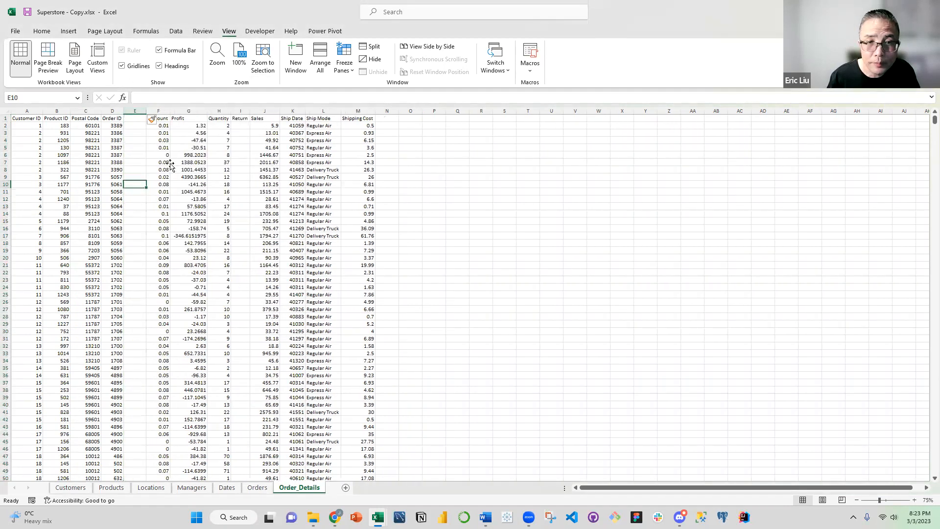
pyautogui.click(132, 126)
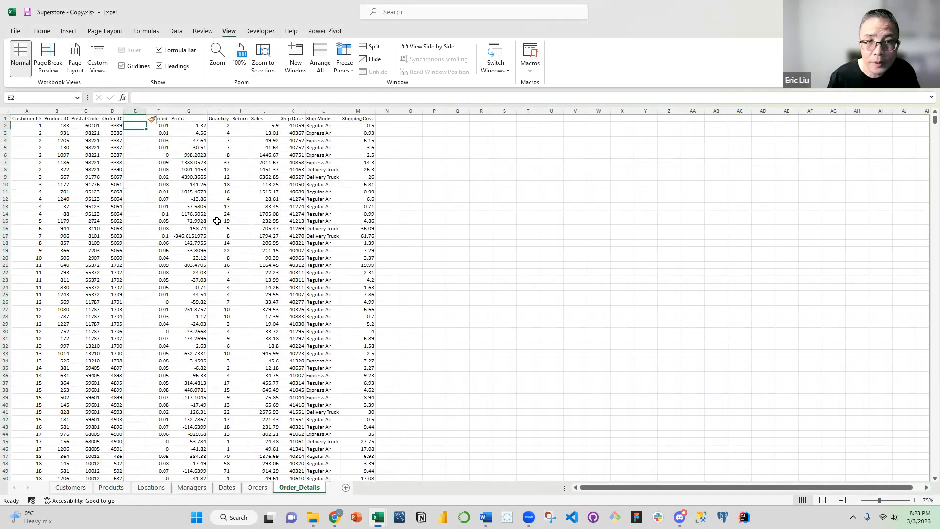
pyautogui.click(132, 149)
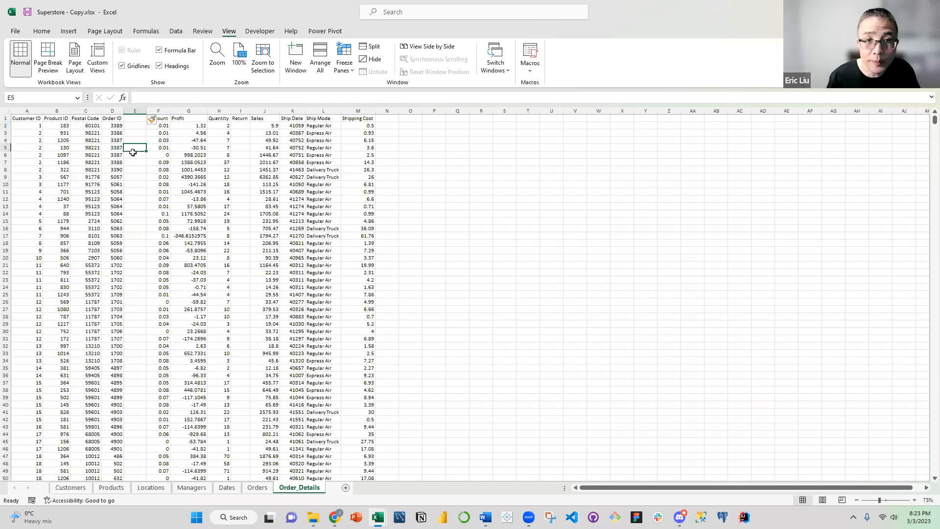
pyautogui.click(128, 119)
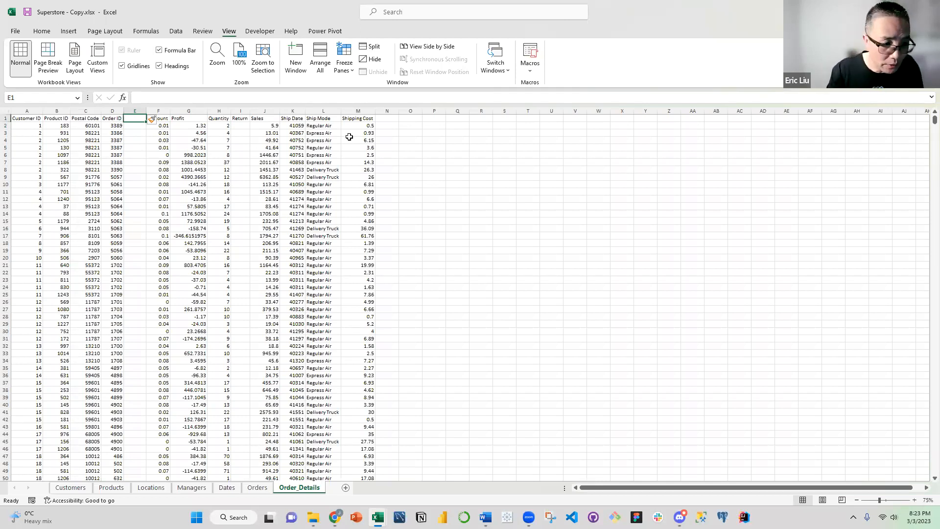
pyautogui.write('Item ID')
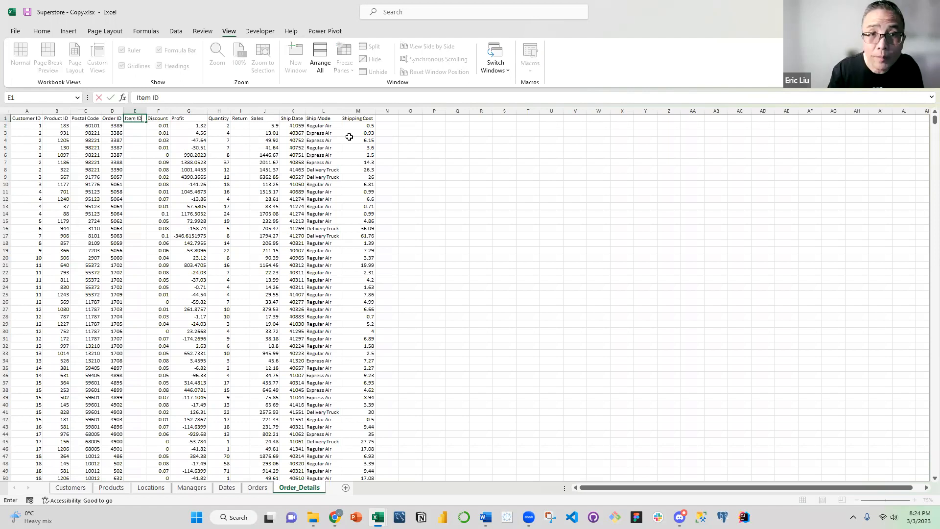
pyautogui.press('Return')
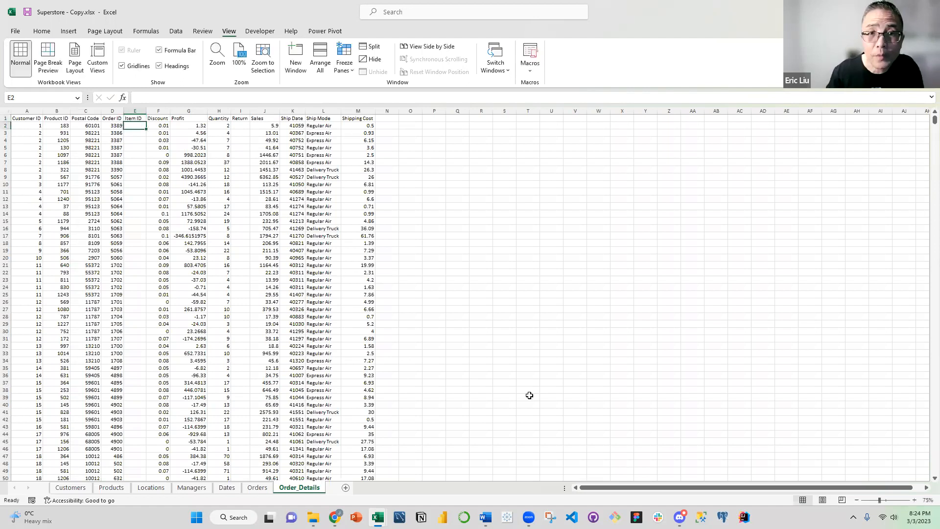
# Examine the Order ID column on Order_Details for orders that span several rows and compare it with the empty Item ID column
pyautogui.click(260, 237)
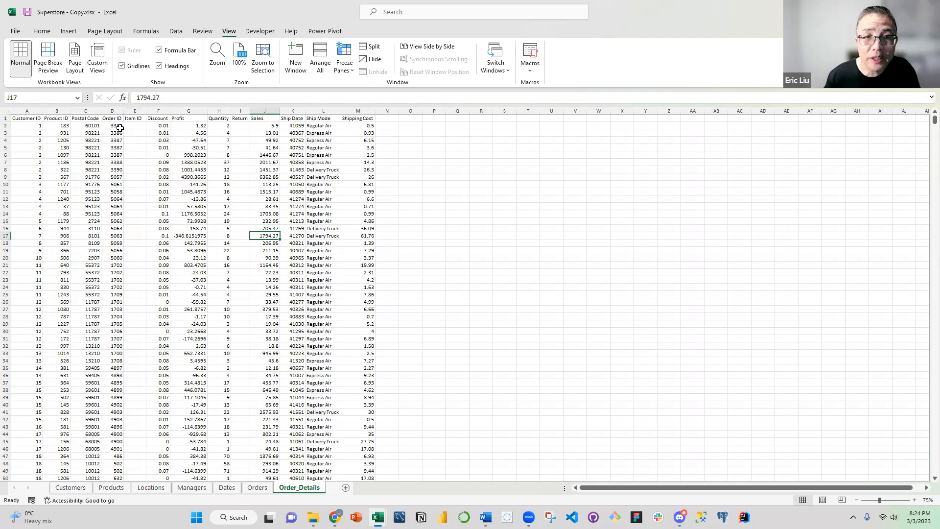
pyautogui.click(118, 148)
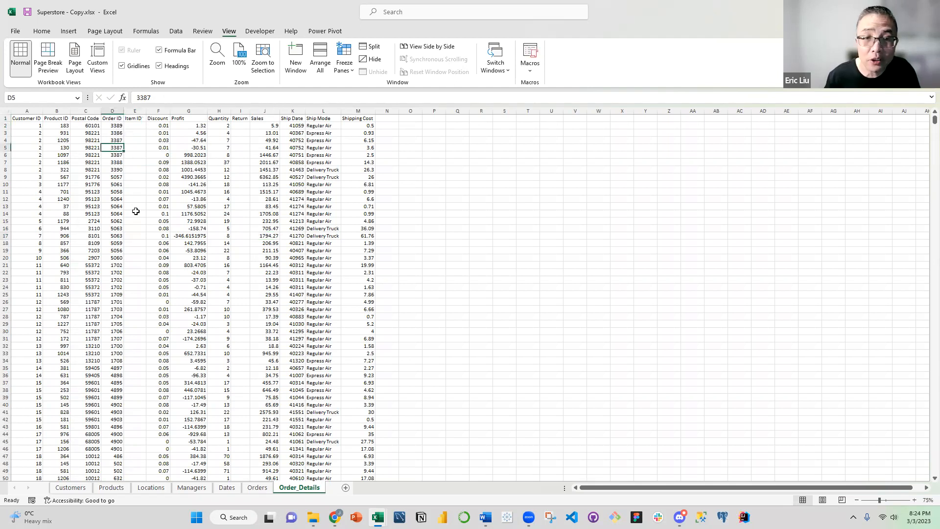
pyautogui.click(133, 204)
pyautogui.click(116, 126)
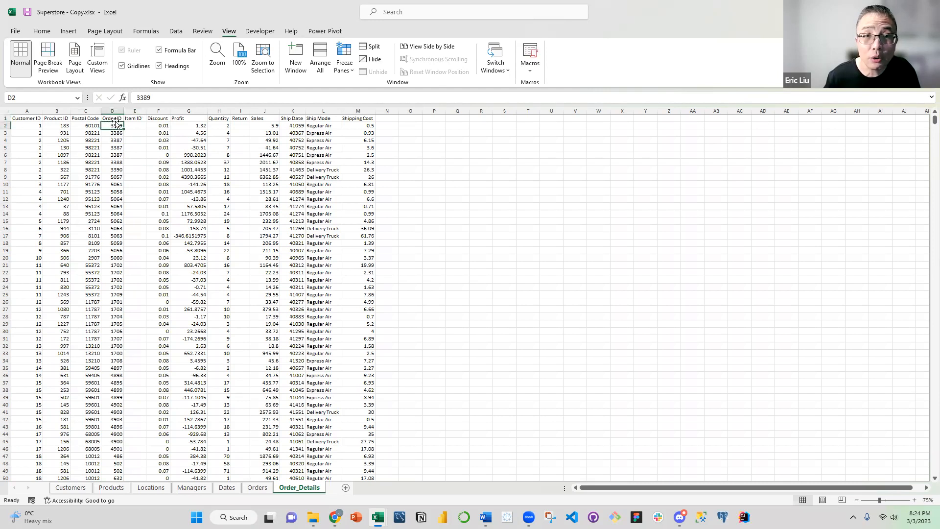
pyautogui.click(136, 126)
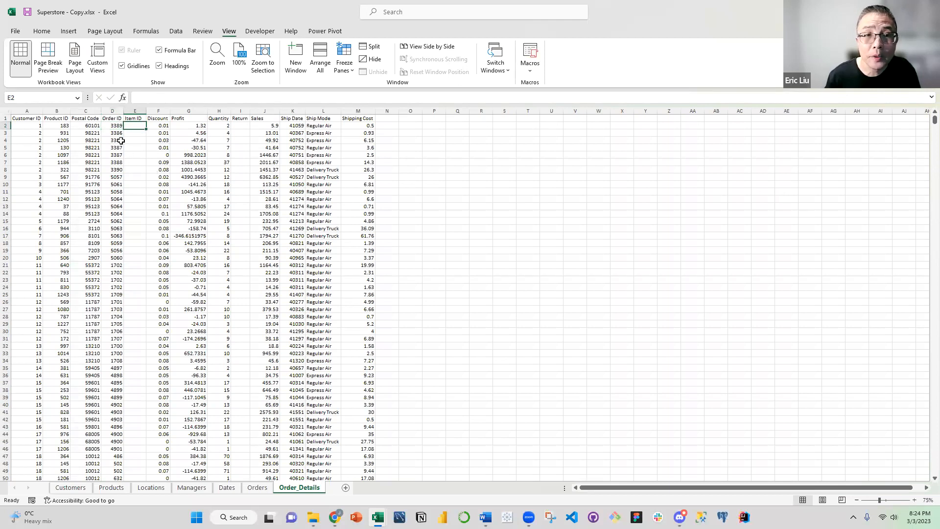
pyautogui.click(114, 125)
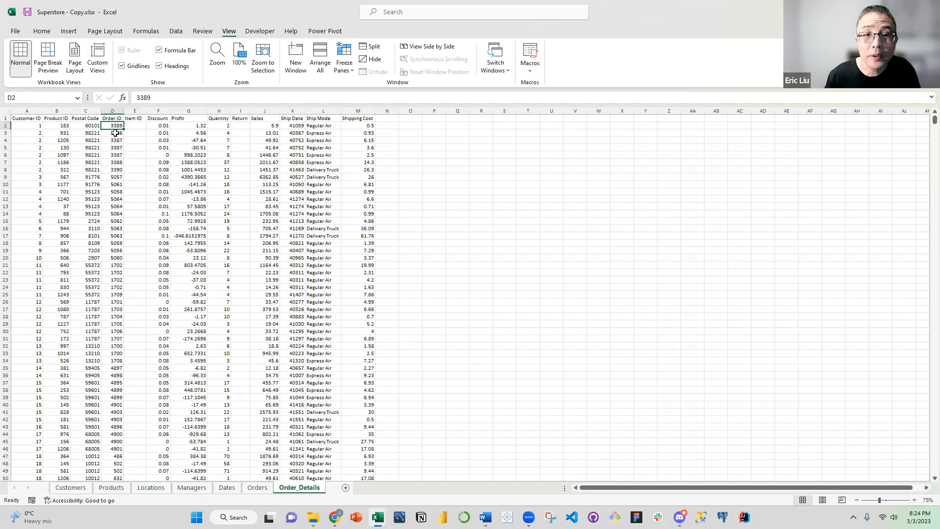
pyautogui.click(116, 133)
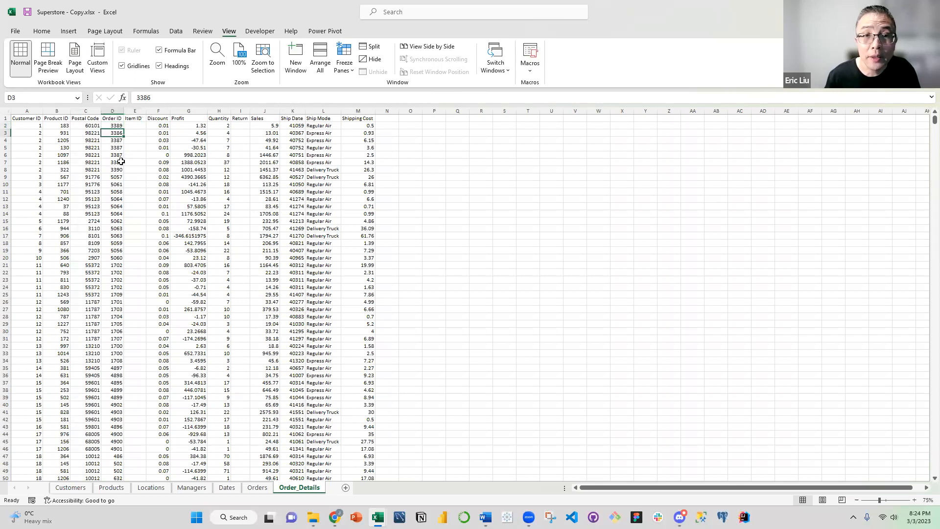
pyautogui.press('Down')
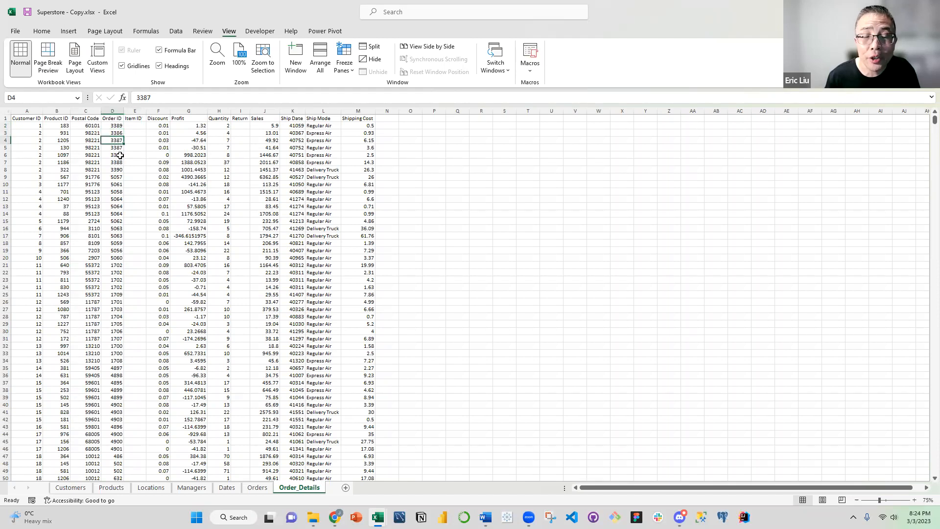
pyautogui.moveTo(122, 147)
pyautogui.mouseDown()
pyautogui.moveTo(118, 181)
pyautogui.moveTo(122, 156)
pyautogui.mouseUp()
# Fill the three rows of the repeated order, A4:M6 on Order_Details, with yellow
pyautogui.moveTo(19, 143); pyautogui.dragTo(363, 153)
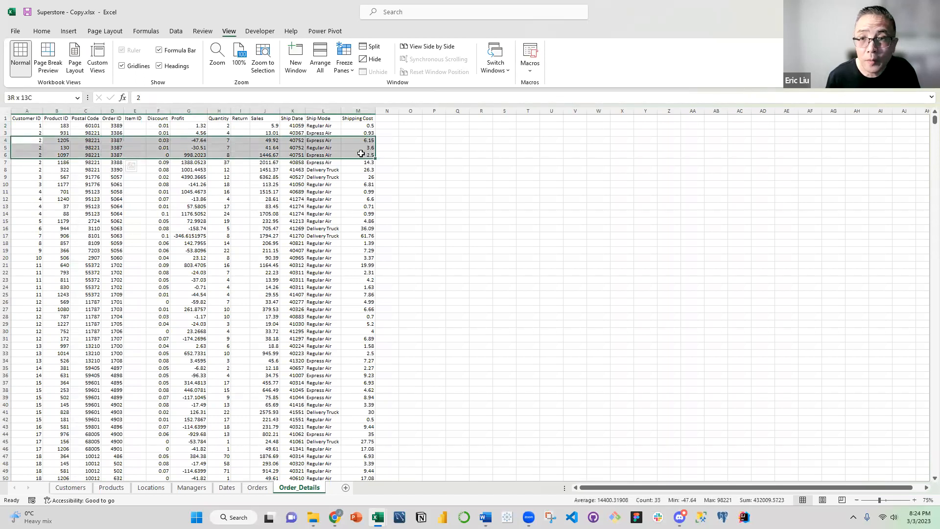
pyautogui.click(42, 31)
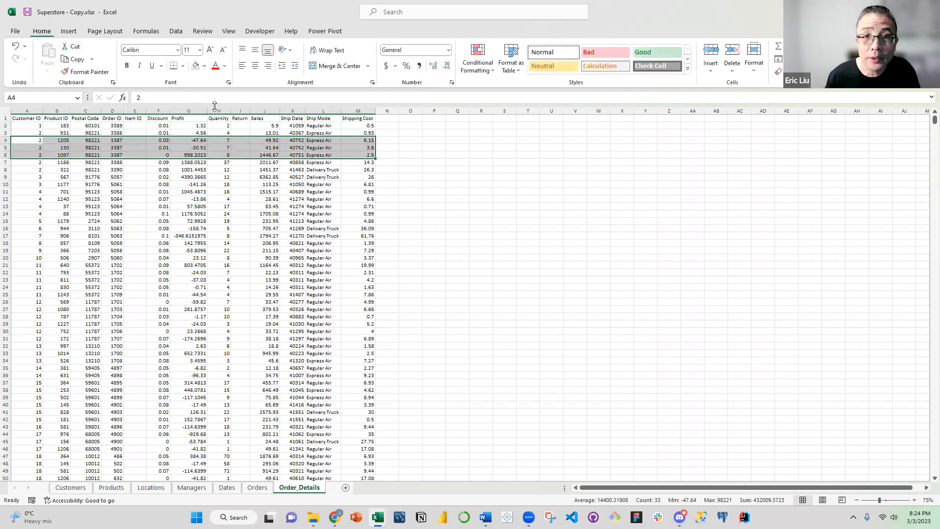
pyautogui.click(204, 65)
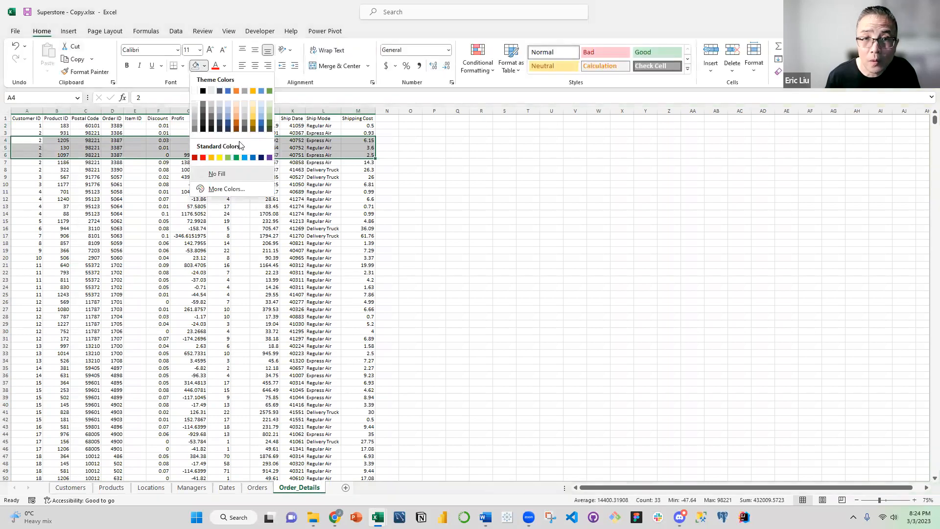
pyautogui.click(219, 158)
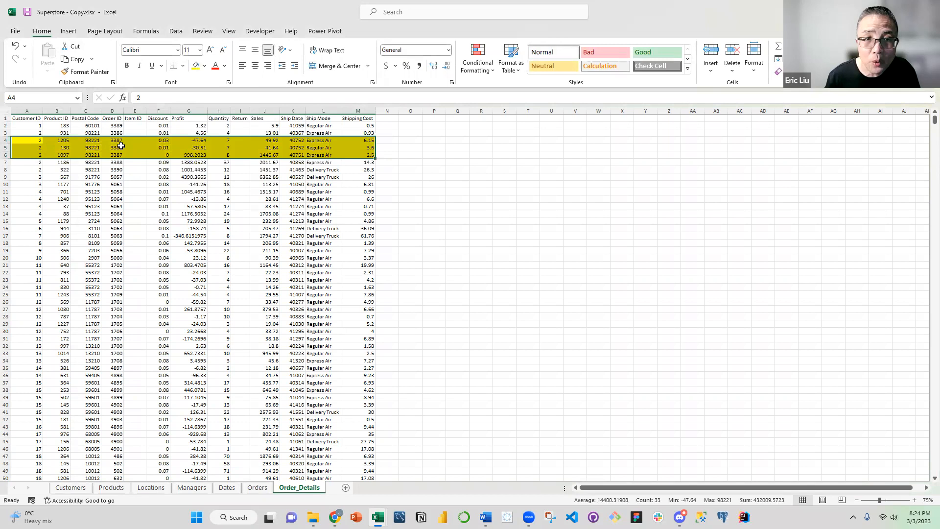
# Enter Item IDs 1, 1, 1, 2 and 3 in cells E2 to E6, numbering the items within each order
pyautogui.moveTo(118, 141); pyautogui.dragTo(120, 162)
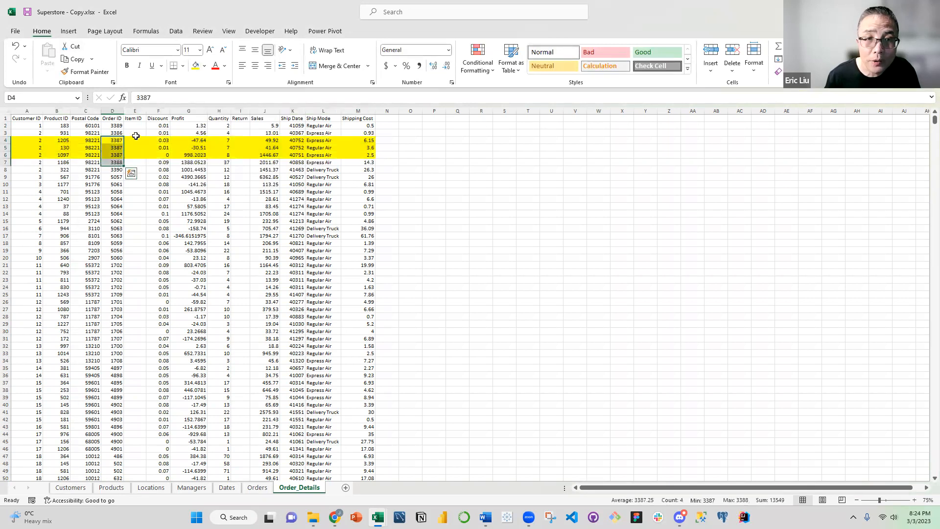
pyautogui.click(135, 126)
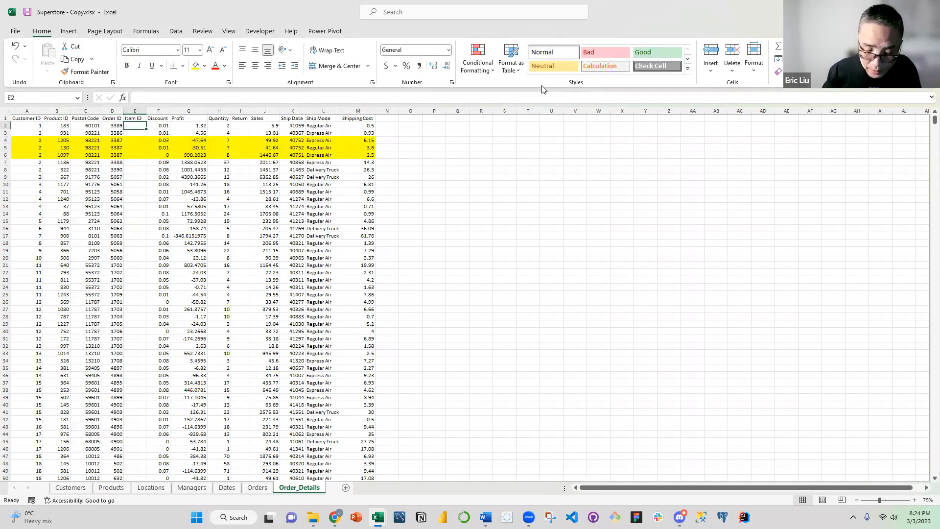
pyautogui.write('1')
pyautogui.press('Return')
pyautogui.write('1')
pyautogui.press('Return')
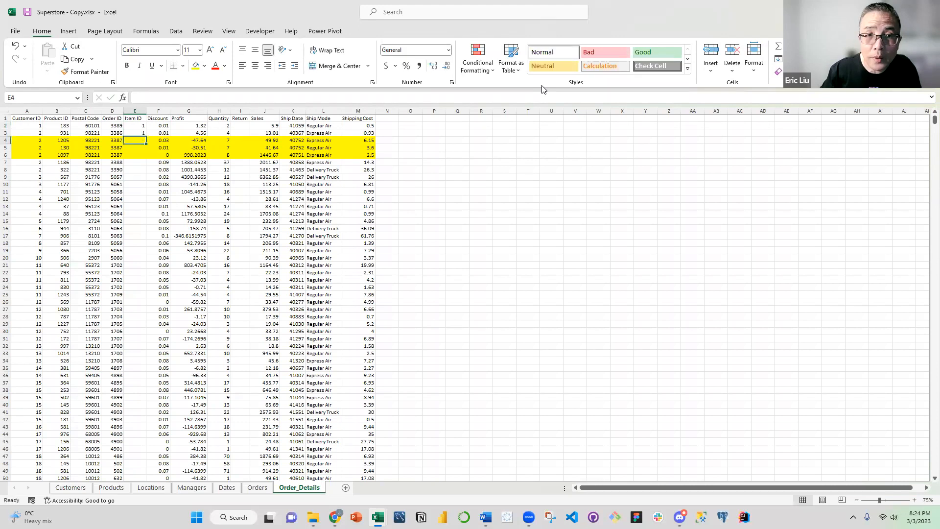
pyautogui.write('1')
pyautogui.press('Return')
pyautogui.write('2')
pyautogui.press('Return')
pyautogui.write('3')
pyautogui.press('Return')
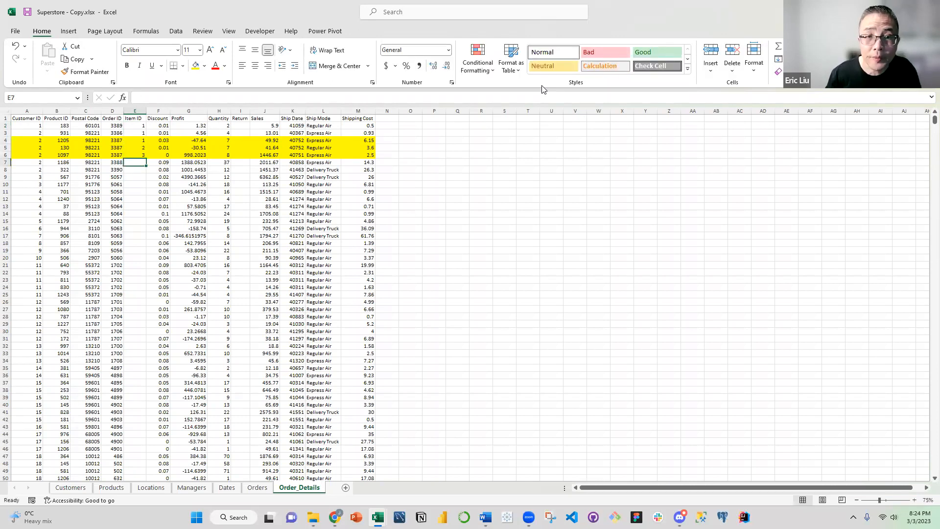
# Examine how Order ID and Item ID combine to identify each row, comparing the yellow rows with the rows around them
pyautogui.click(153, 198)
pyautogui.moveTo(117, 140); pyautogui.dragTo(115, 153)
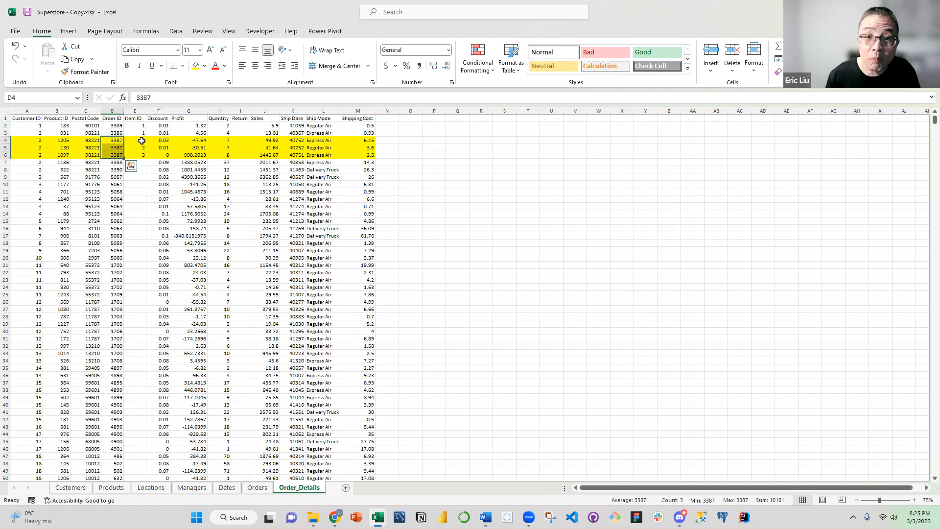
pyautogui.click(142, 140)
pyautogui.click(143, 148)
pyautogui.click(144, 156)
pyautogui.write('3')
pyautogui.click(152, 160)
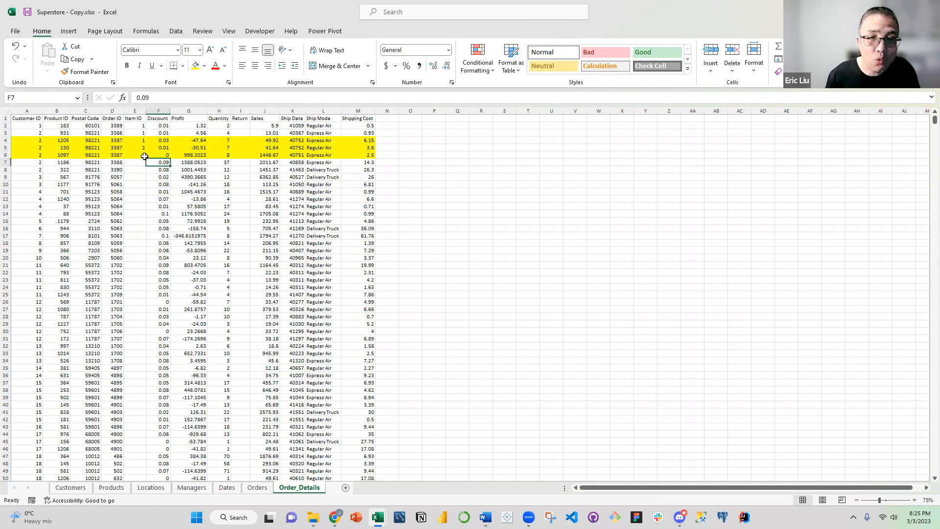
pyautogui.click(132, 183)
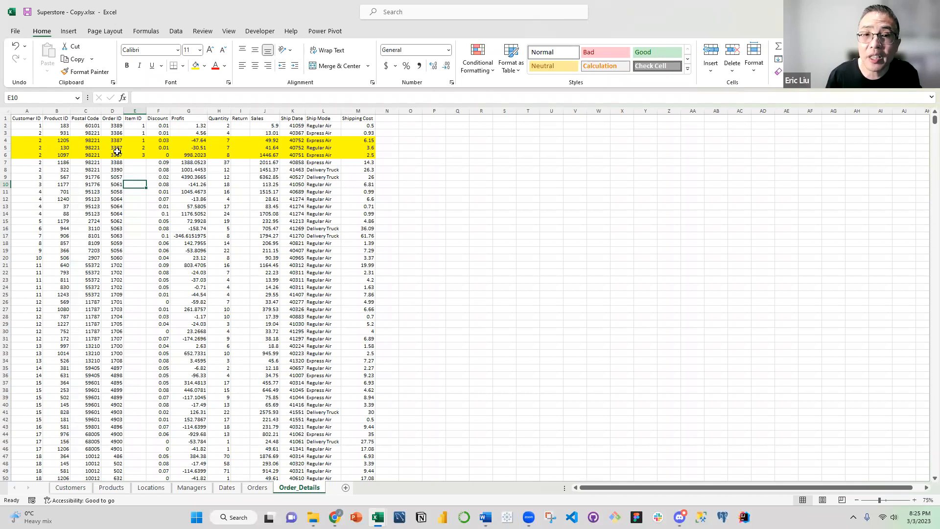
pyautogui.click(7, 126)
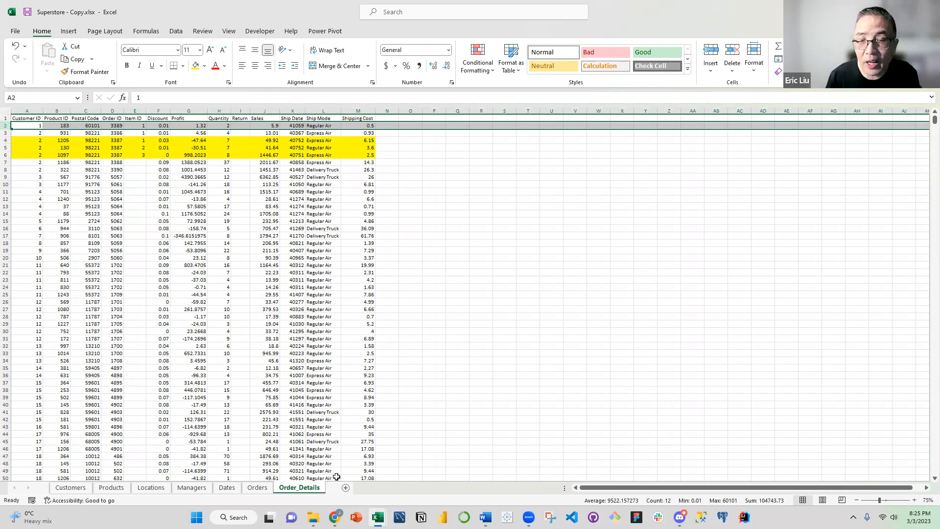
pyautogui.click(175, 245)
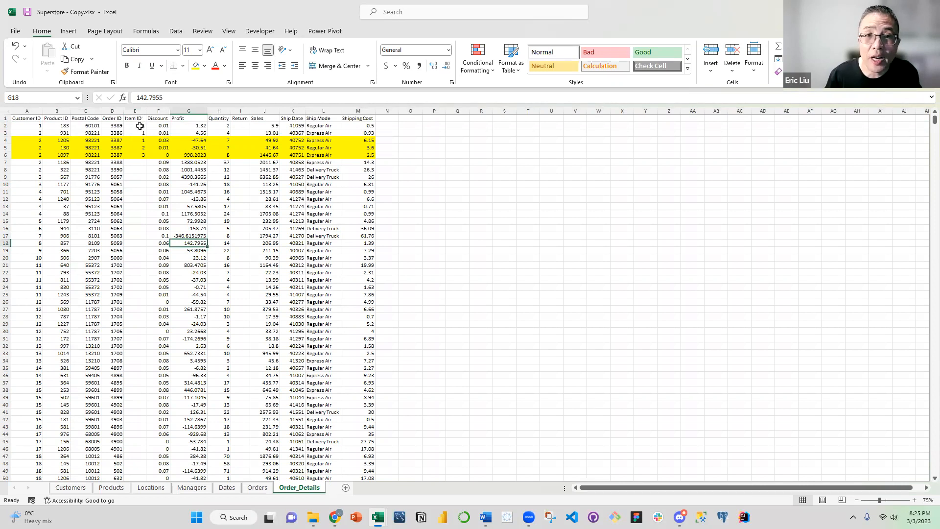
pyautogui.click(128, 125)
pyautogui.moveTo(111, 111); pyautogui.dragTo(132, 139)
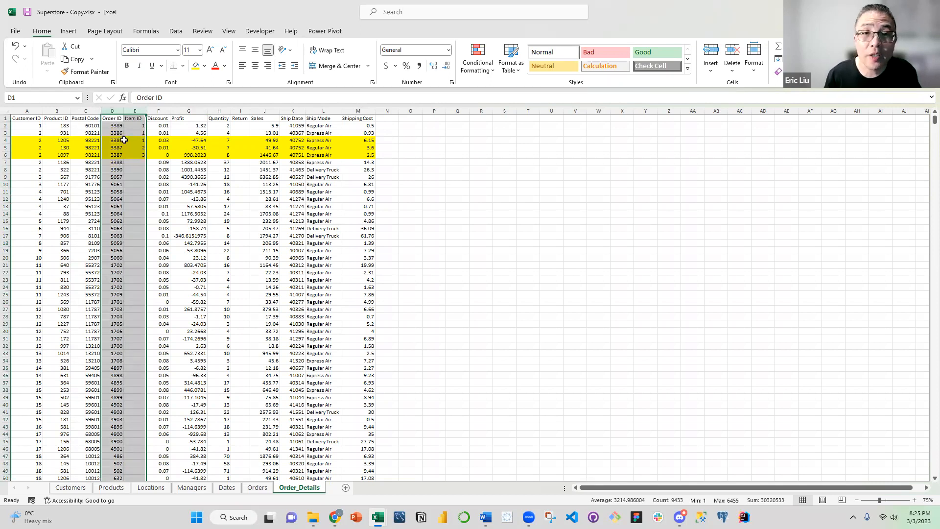
pyautogui.click(132, 171)
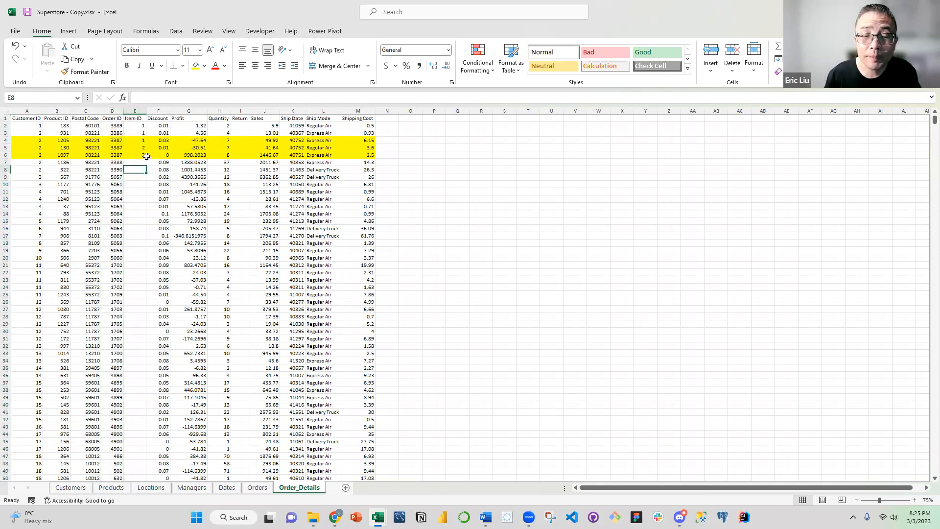
pyautogui.click(135, 140)
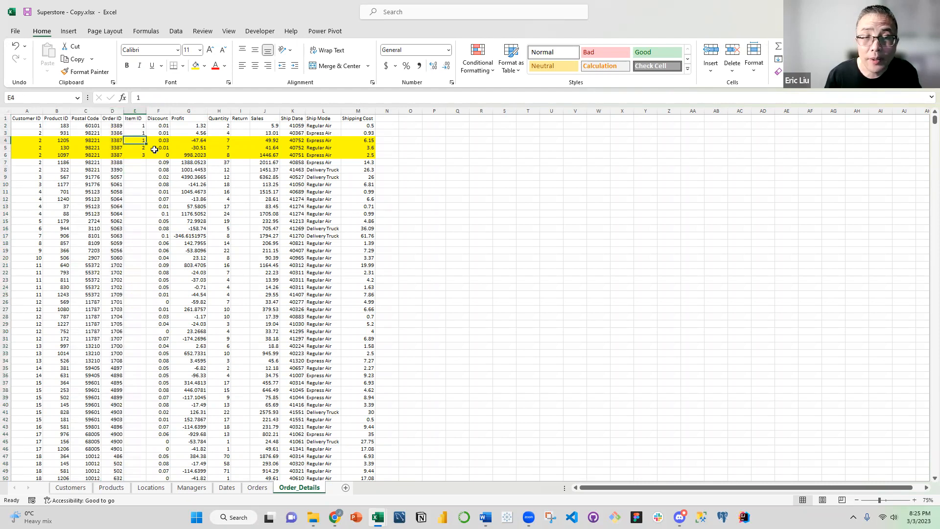
pyautogui.click(141, 148)
pyautogui.click(142, 141)
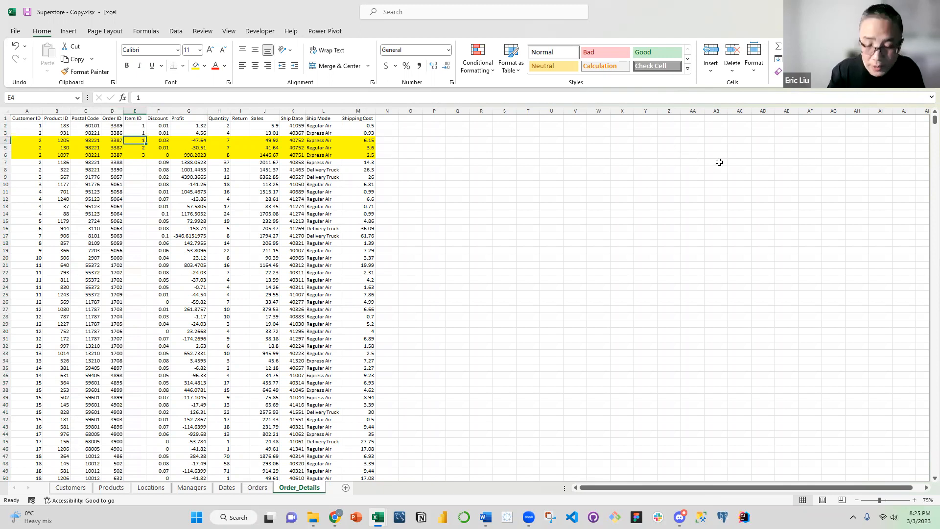
pyautogui.write('=if(')
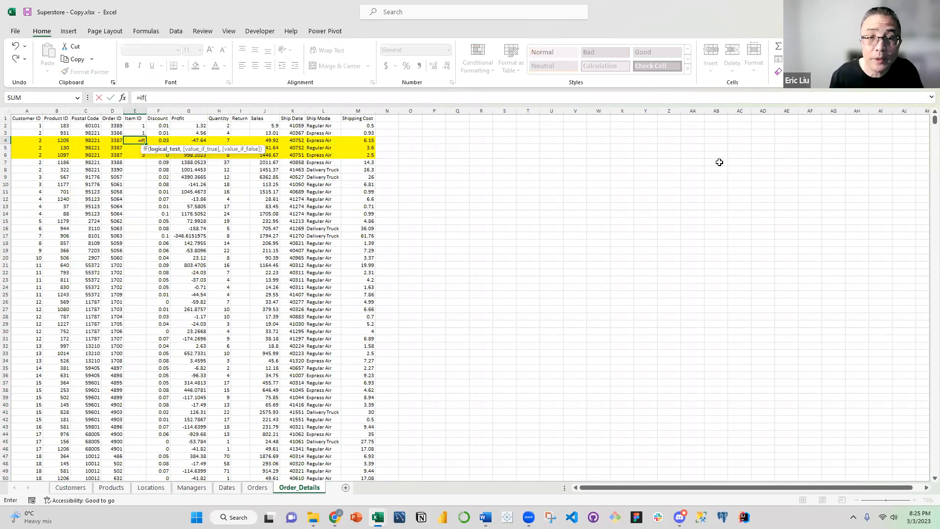
pyautogui.press('Escape')
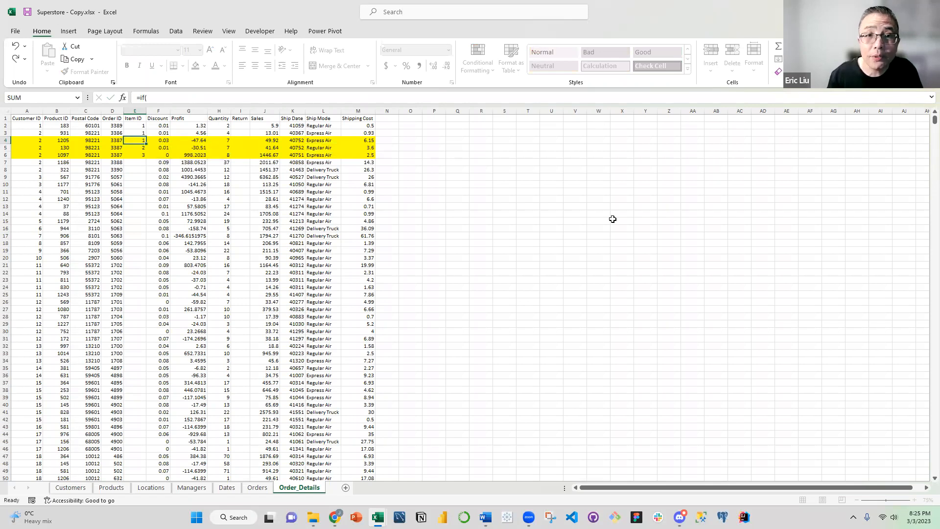
pyautogui.click(372, 238)
# Start an IF formula in cell E5 of the Item ID column in place of the entered number
pyautogui.click(144, 148)
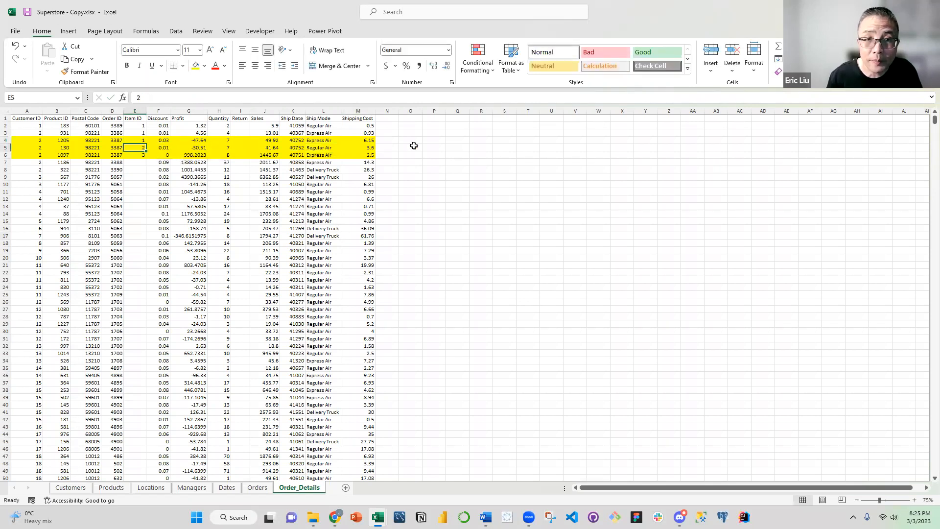
pyautogui.write('=if(')
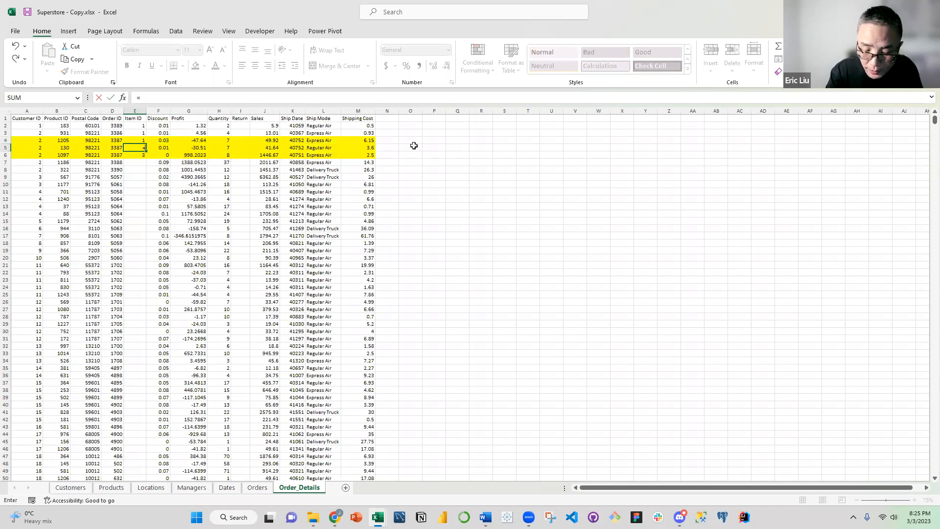
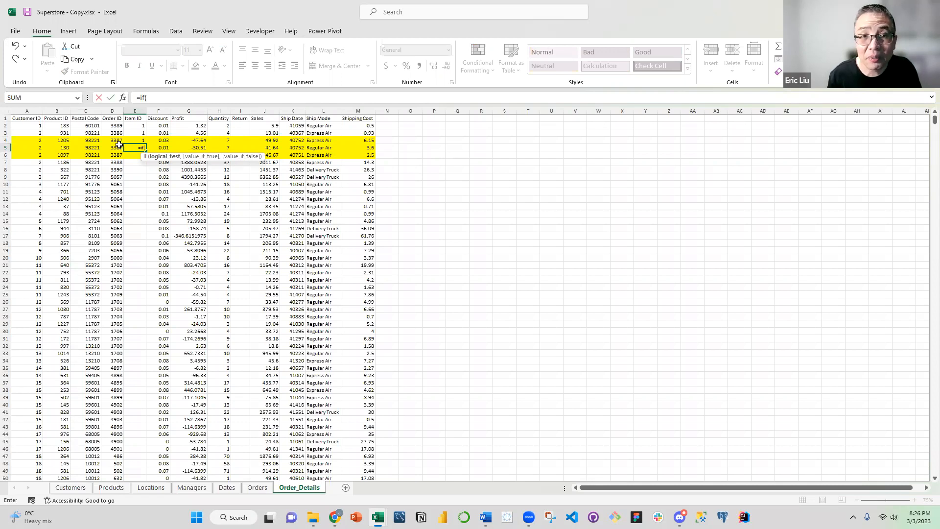
# Complete the Item ID formula in E5 as =IF(D4<>D5,1,E4+1) so numbering restarts at 1 whenever the Order ID changes
pyautogui.click(118, 142)
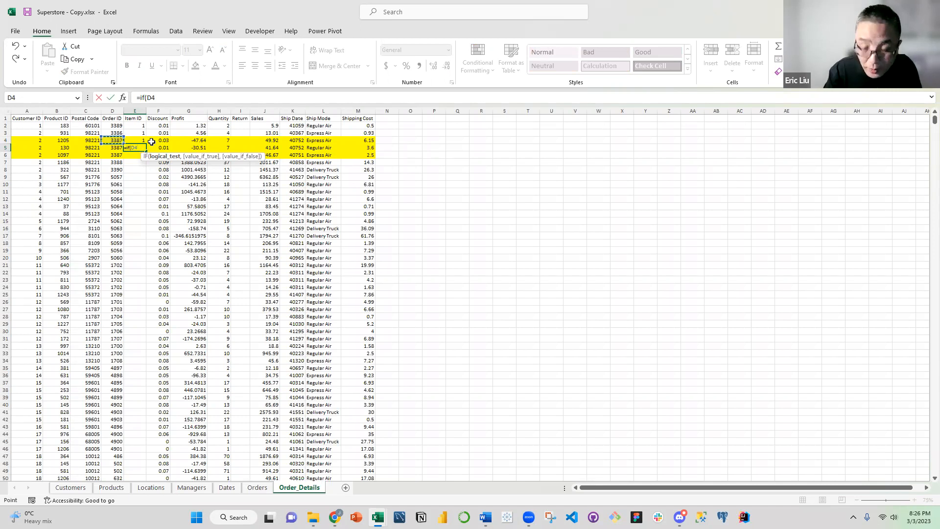
pyautogui.write('<>')
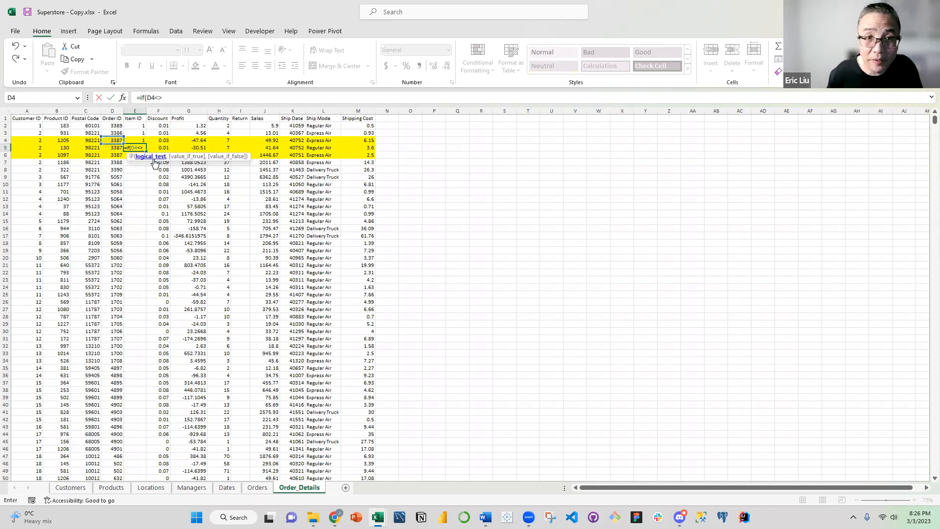
pyautogui.click(120, 147)
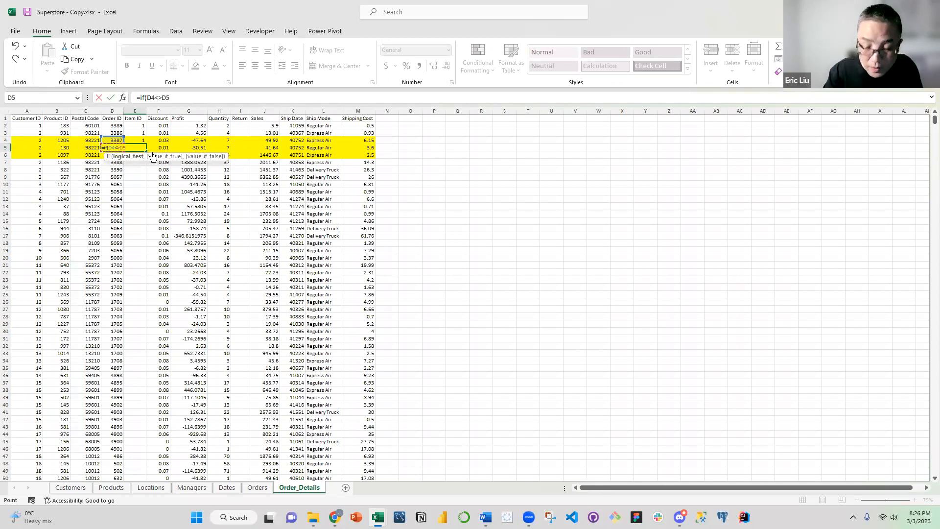
pyautogui.write(',')
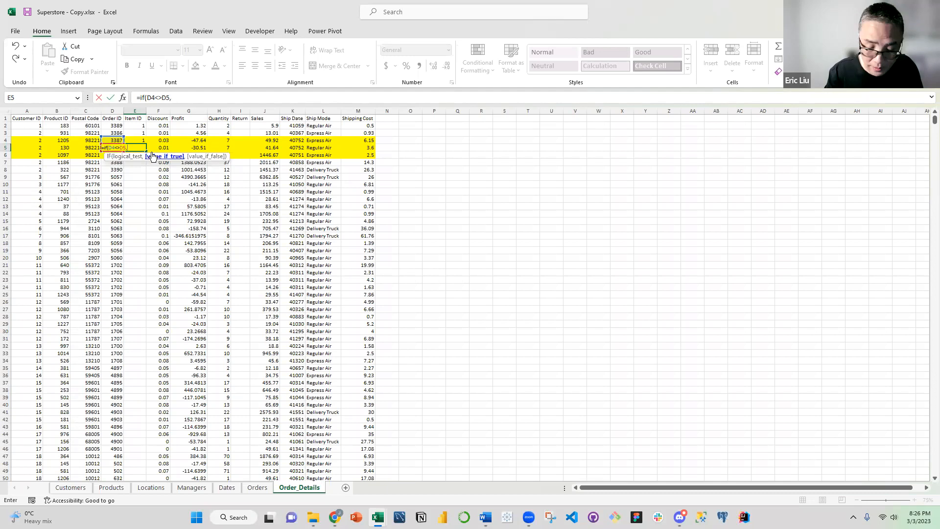
pyautogui.write('1,')
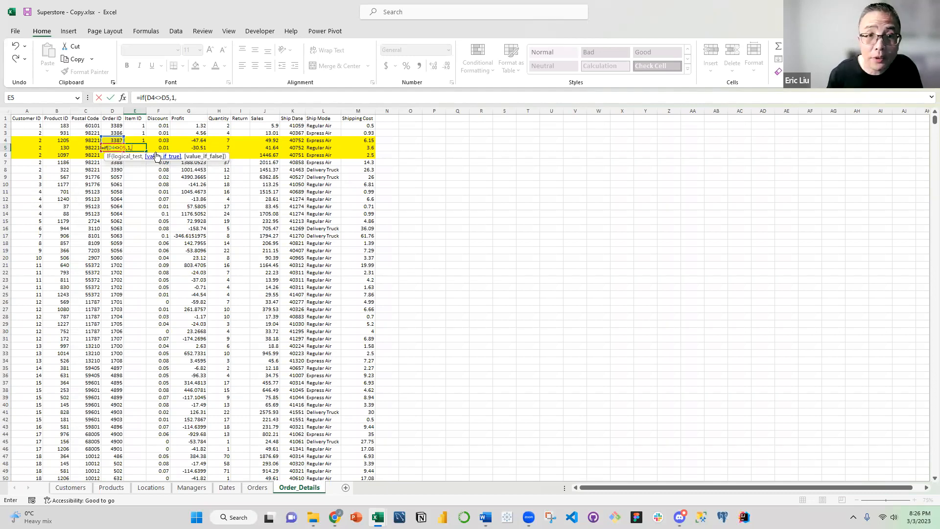
pyautogui.click(146, 141)
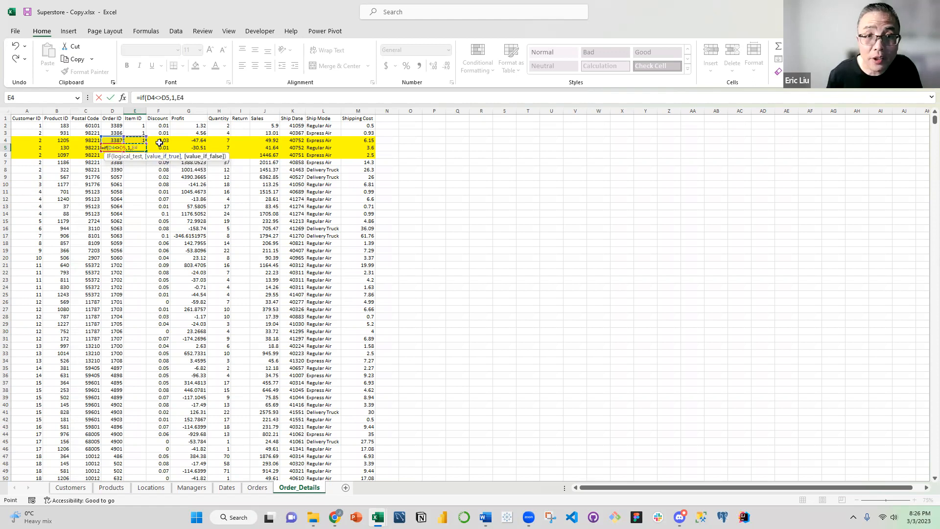
pyautogui.write('+1')
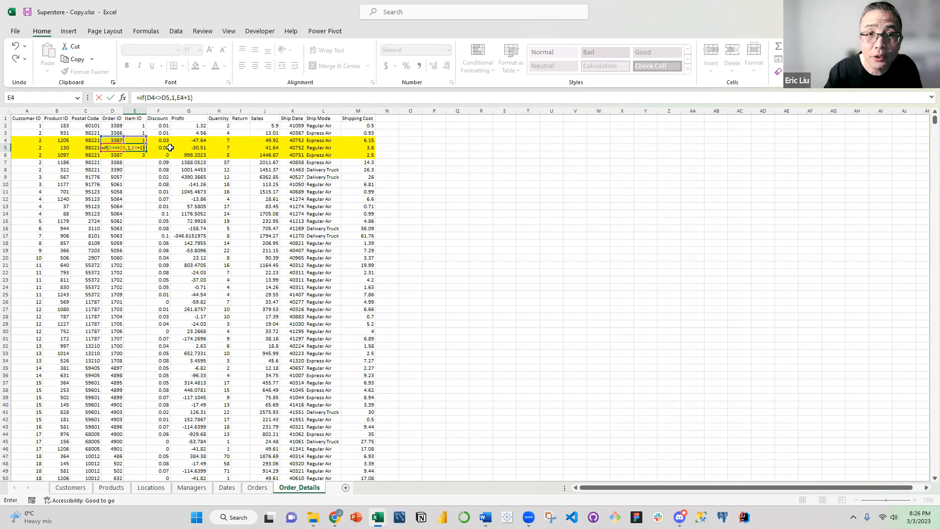
pyautogui.press('Return')
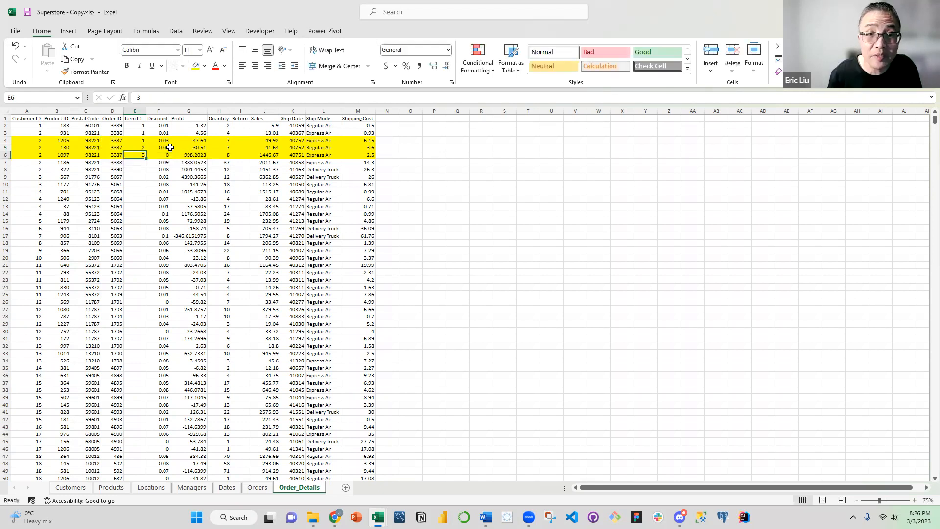
# Copy the E5 formula down to E6 and compare the references in the two cells
pyautogui.click(144, 146)
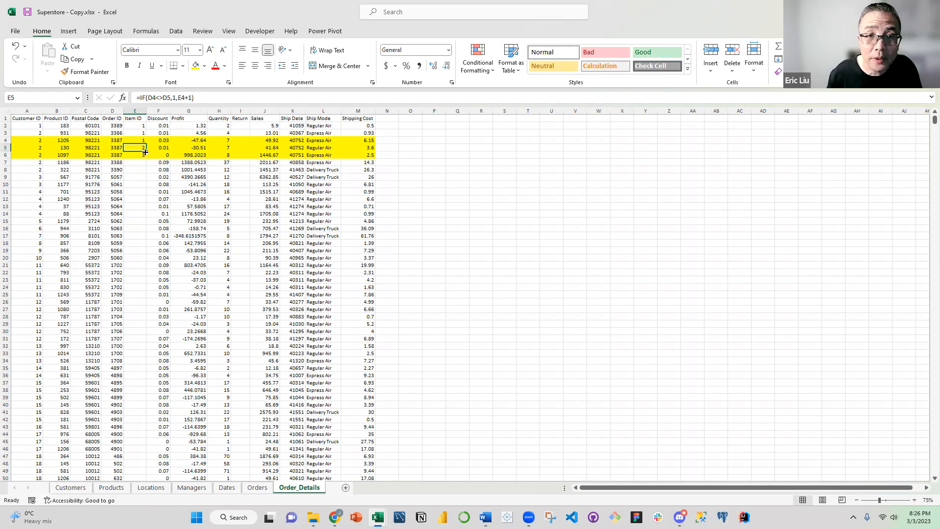
pyautogui.moveTo(146, 152); pyautogui.dragTo(146, 157)
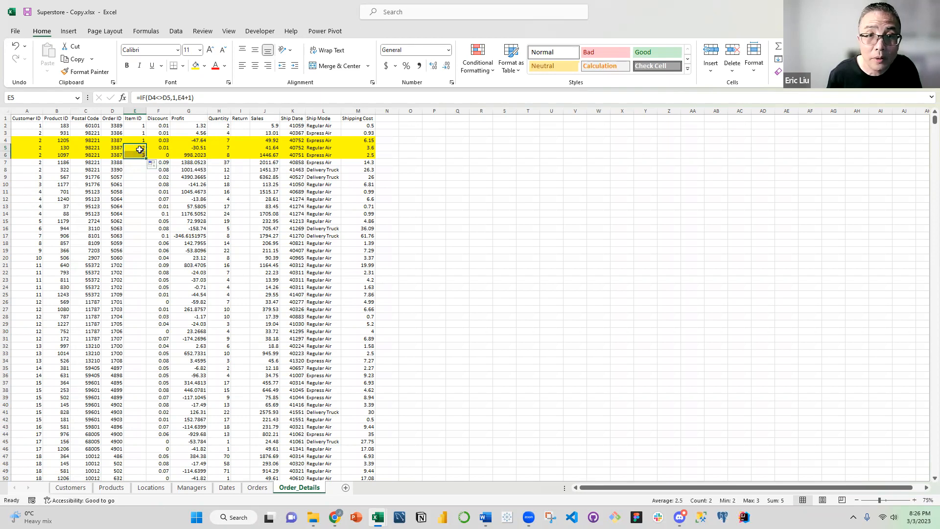
pyautogui.press('Up')
pyautogui.click(140, 146)
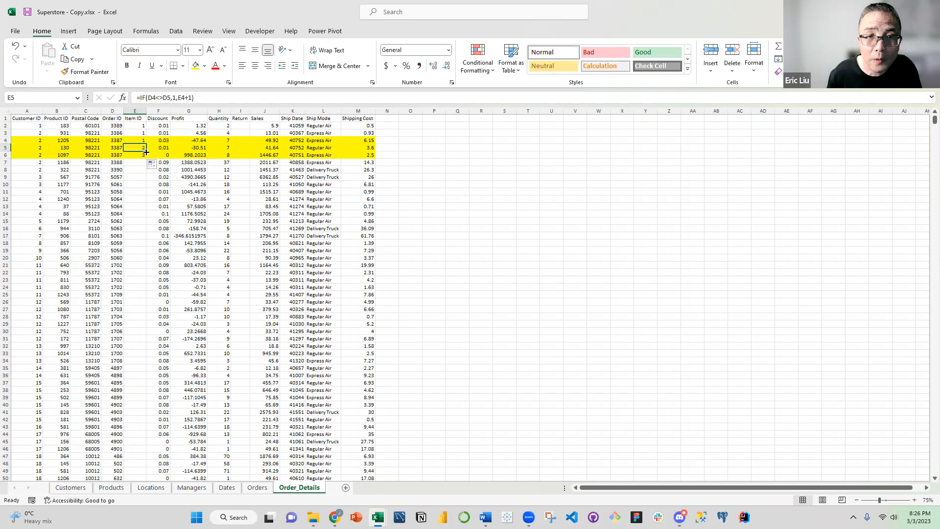
pyautogui.click(145, 156)
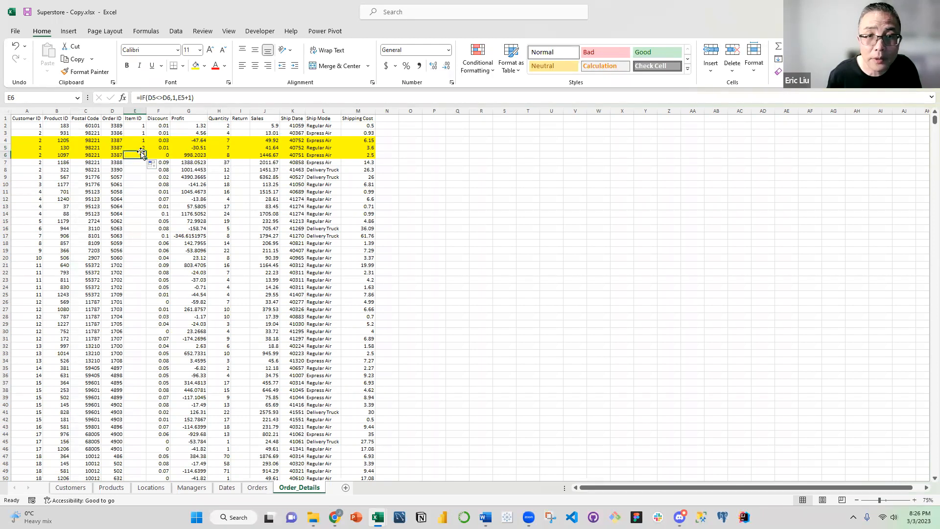
pyautogui.click(140, 149)
pyautogui.click(143, 156)
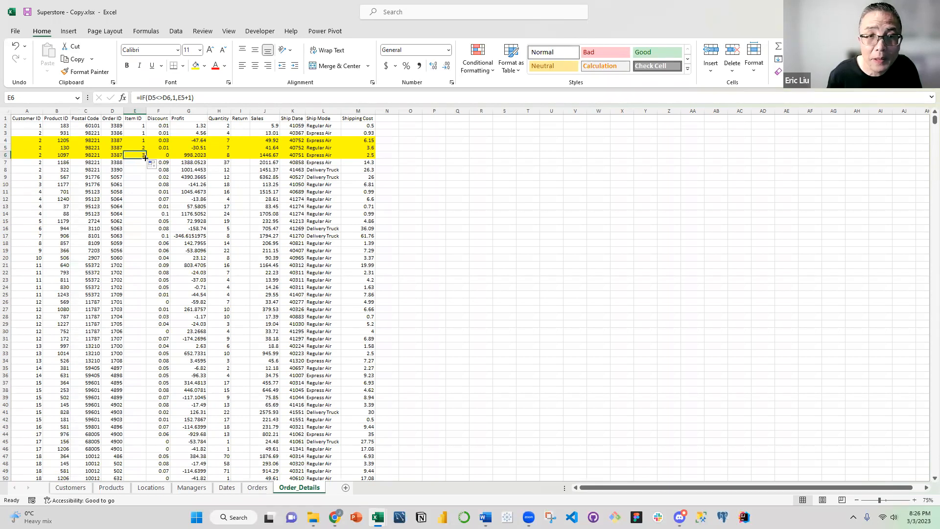
# Fill the Item ID formula from E6 down to the last data row of Order_Details
pyautogui.doubleClick(144, 157)
pyautogui.press('Right')
pyautogui.press('Right')
pyautogui.click(85, 178)
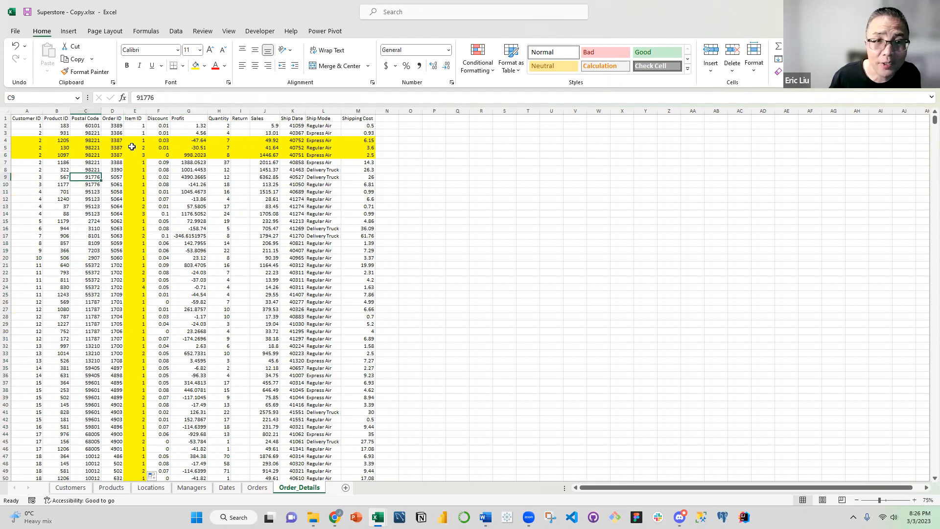
# Remove the fill color from columns A to M on Order_Details
pyautogui.click(142, 147)
pyautogui.moveTo(27, 112); pyautogui.dragTo(375, 163)
pyautogui.click(204, 65)
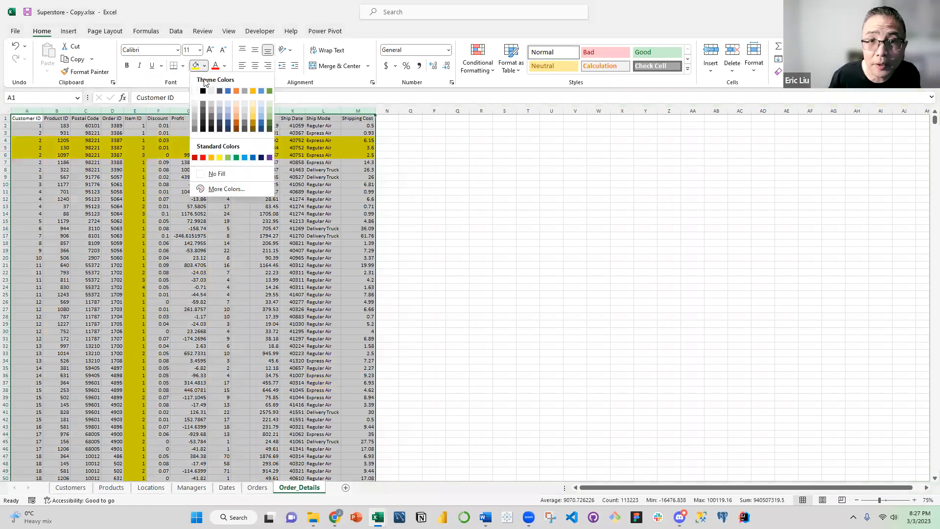
pyautogui.click(217, 174)
pyautogui.click(159, 177)
# Freeze the header row of Order_Details above row 2
pyautogui.click(138, 148)
pyautogui.scroll(-12, 149, 217)
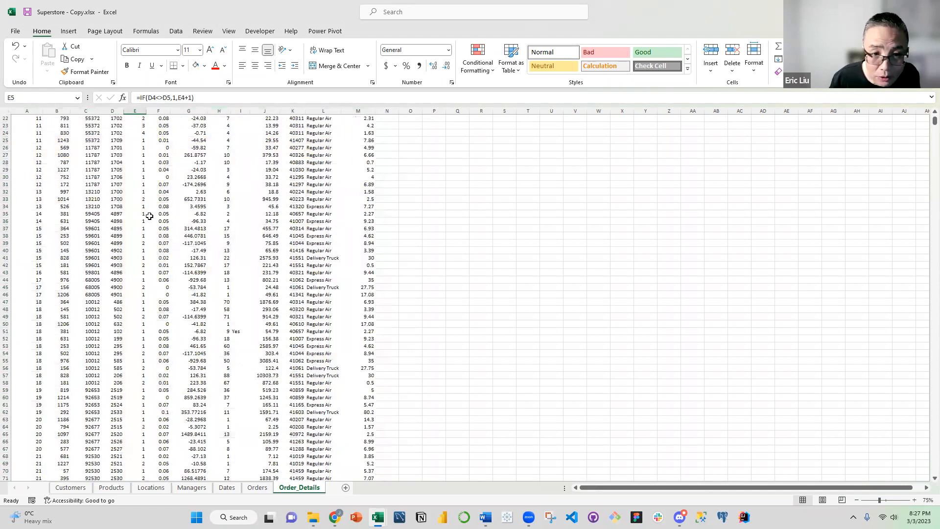
pyautogui.scroll(11, 171, 156)
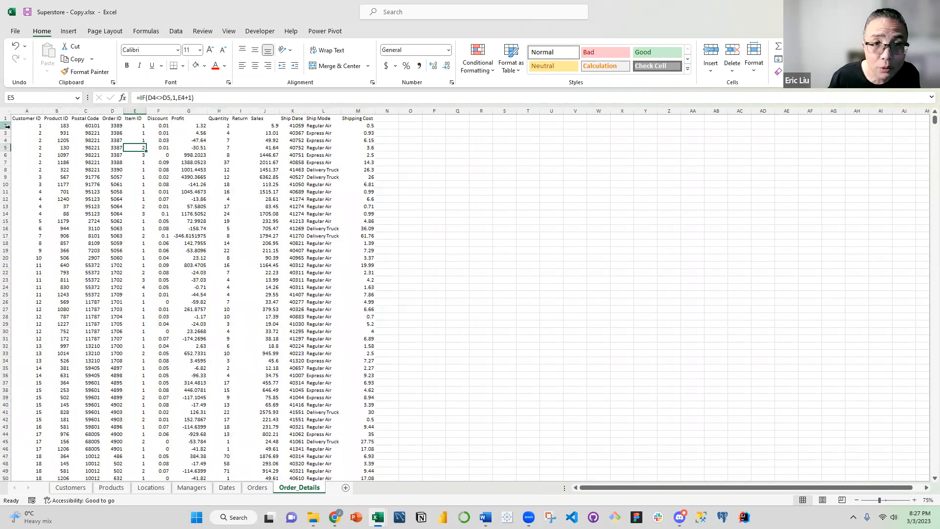
pyautogui.click(7, 126)
pyautogui.click(175, 31)
pyautogui.click(202, 31)
pyautogui.click(229, 31)
pyautogui.click(344, 67)
pyautogui.click(188, 162)
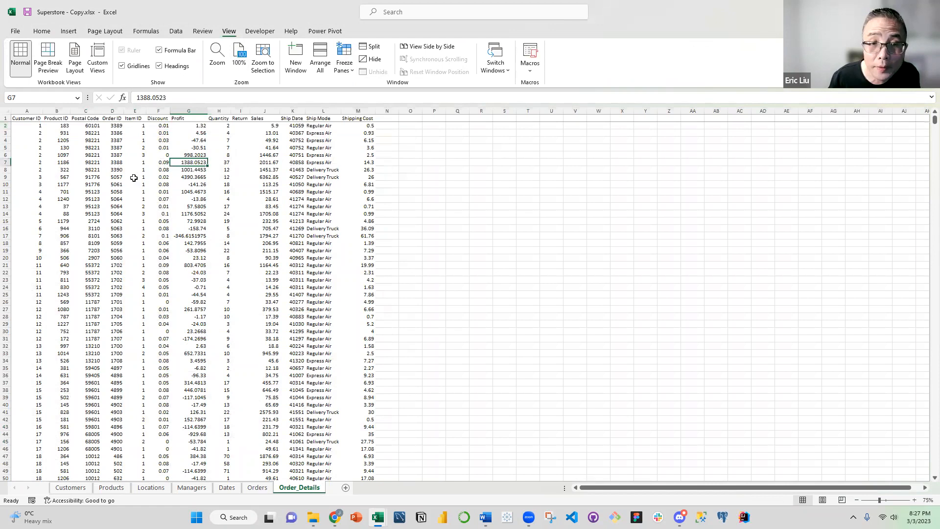
# Check the Item ID formulas further down and the item numbering of order 1702 in rows 21 to 24
pyautogui.click(136, 178)
pyautogui.scroll(-4, 147, 181)
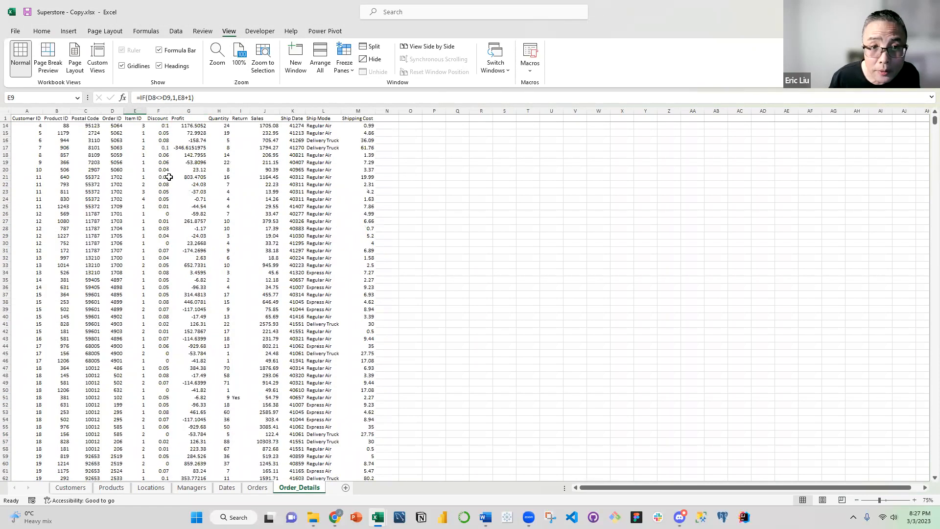
pyautogui.click(135, 177)
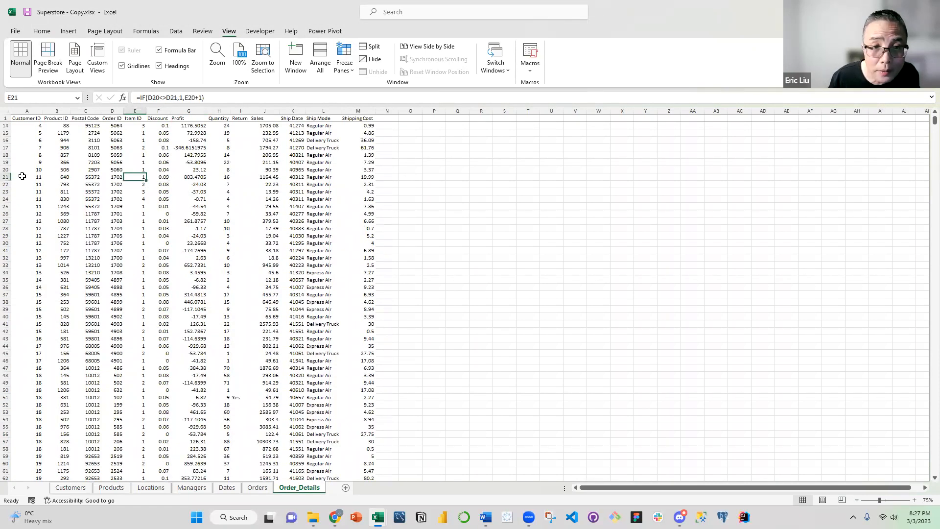
pyautogui.moveTo(22, 177); pyautogui.dragTo(354, 191)
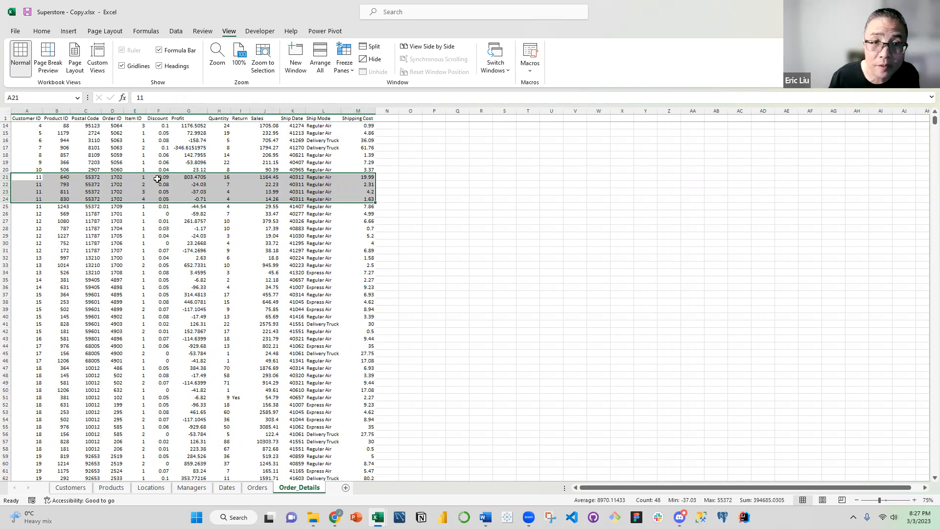
pyautogui.click(157, 155)
# Replace the formulas in the Item ID column with their values by copying column E and pasting it over itself as values
pyautogui.click(134, 111)
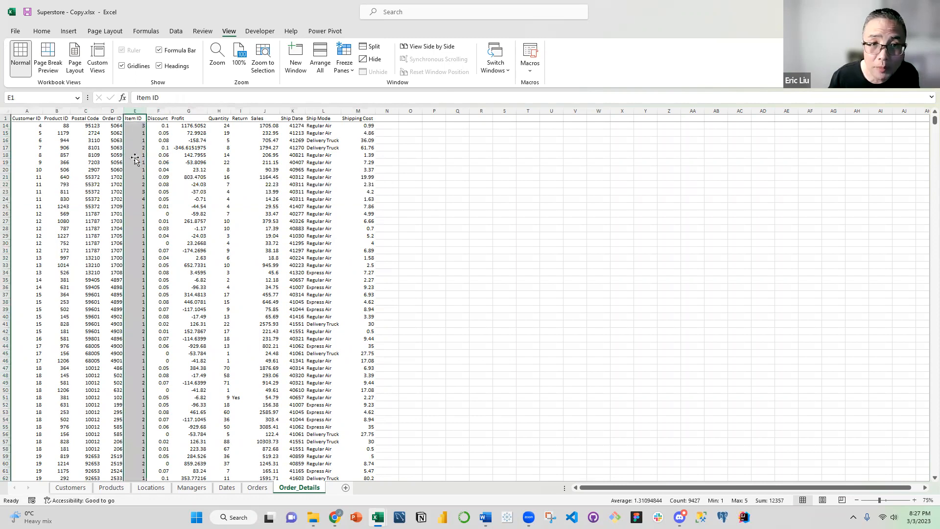
pyautogui.rightClick(136, 158)
pyautogui.click(149, 184)
pyautogui.rightClick(137, 158)
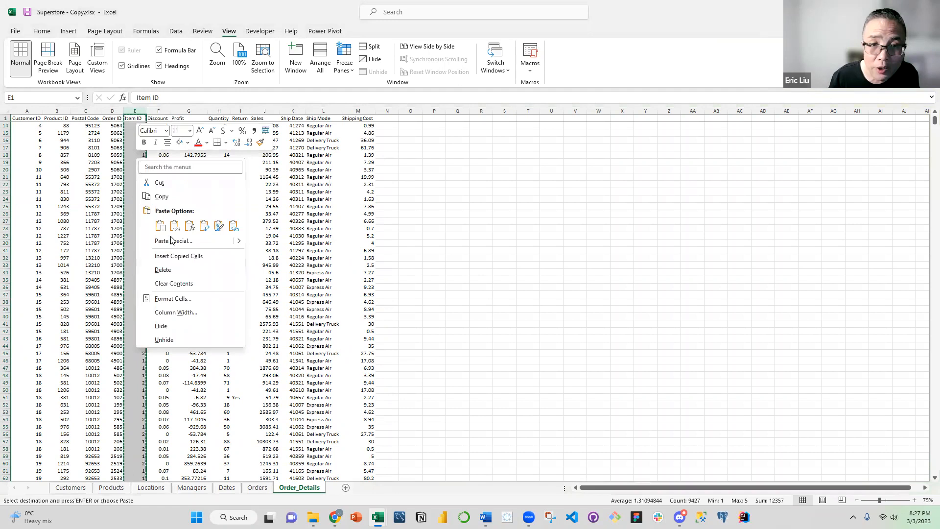
pyautogui.click(173, 240)
pyautogui.press('v')
pyautogui.press('Return')
# Hide the gridlines on the Order_Details sheet
pyautogui.click(161, 147)
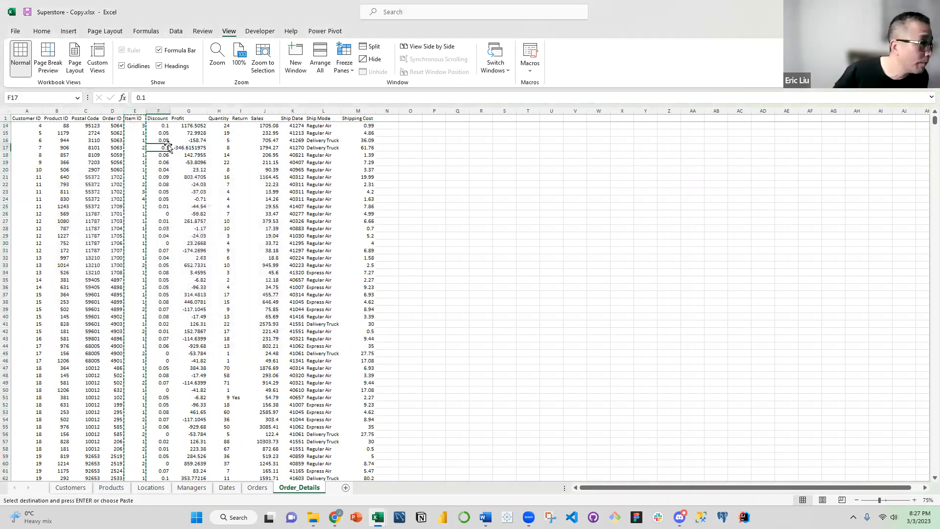
pyautogui.click(199, 198)
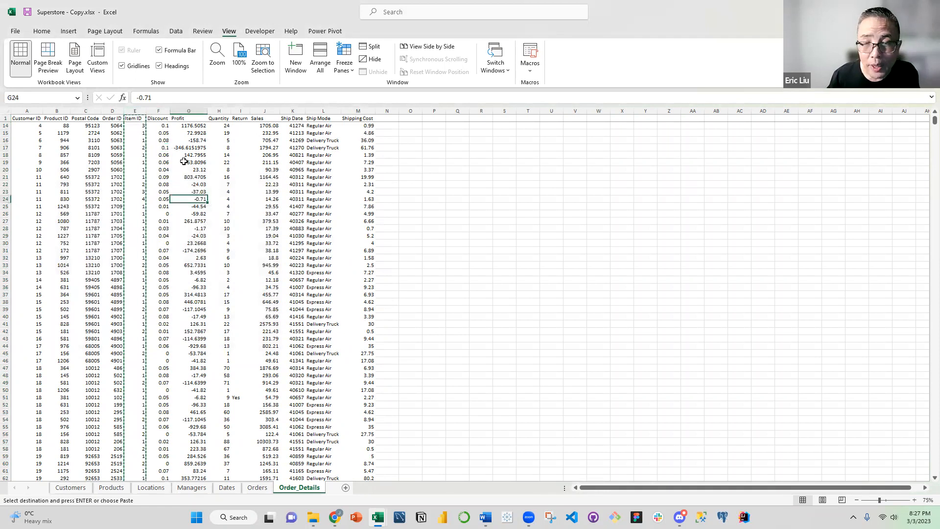
pyautogui.click(323, 163)
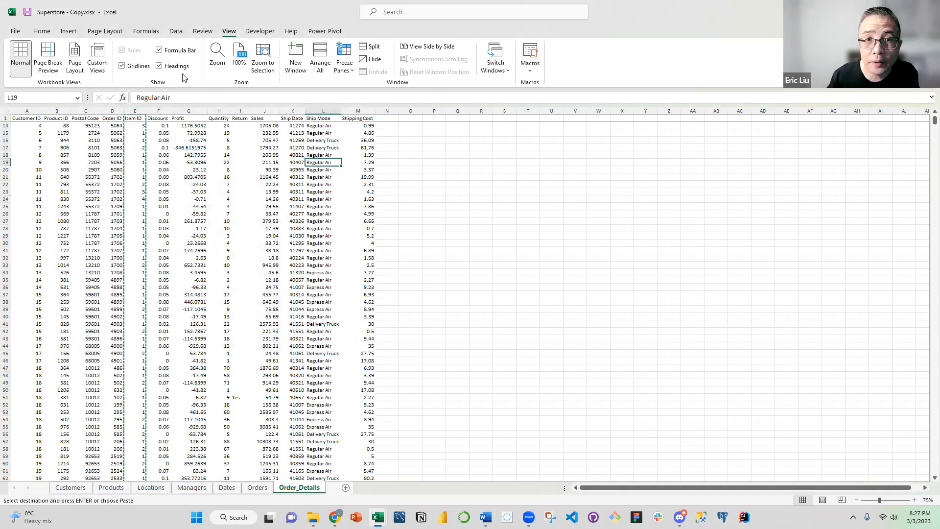
pyautogui.click(122, 66)
pyautogui.click(237, 191)
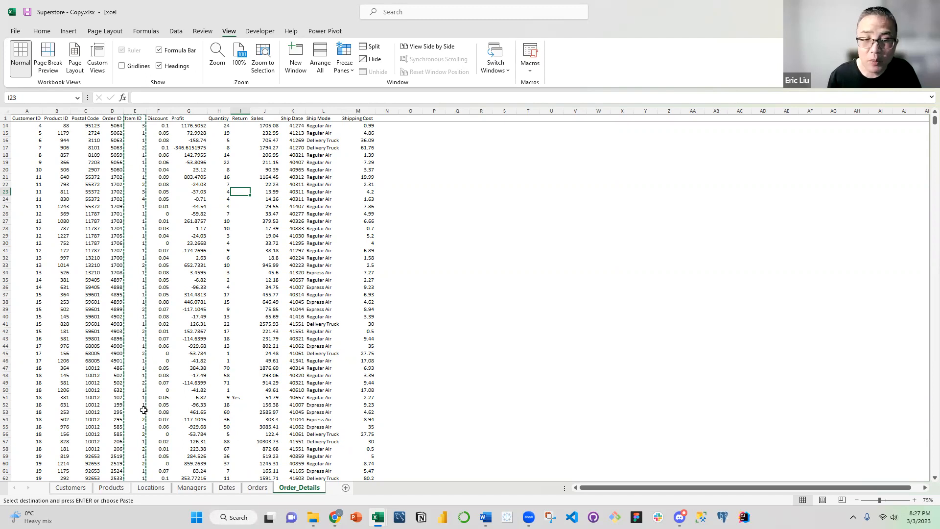
# Review the Customers sheet, comparing its three-column table with the empty cells beside it
pyautogui.click(71, 487)
pyautogui.click(155, 169)
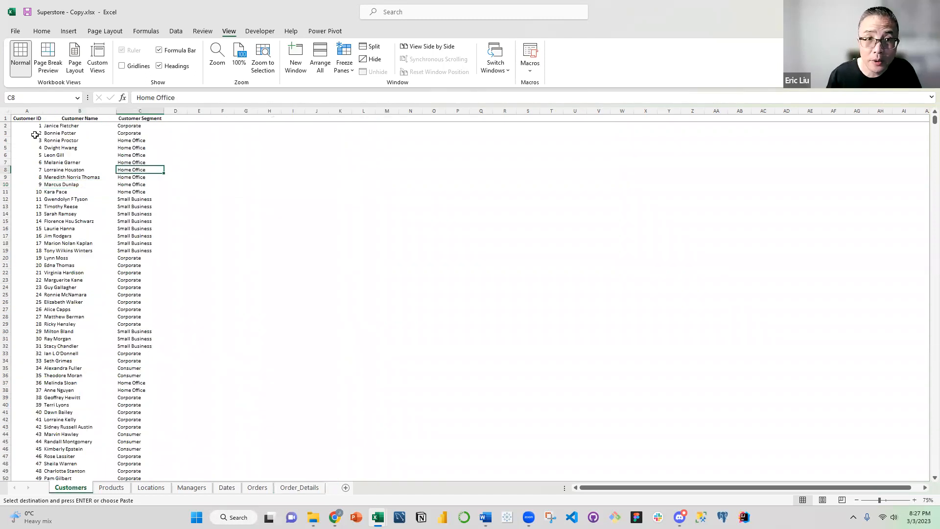
pyautogui.click(26, 119)
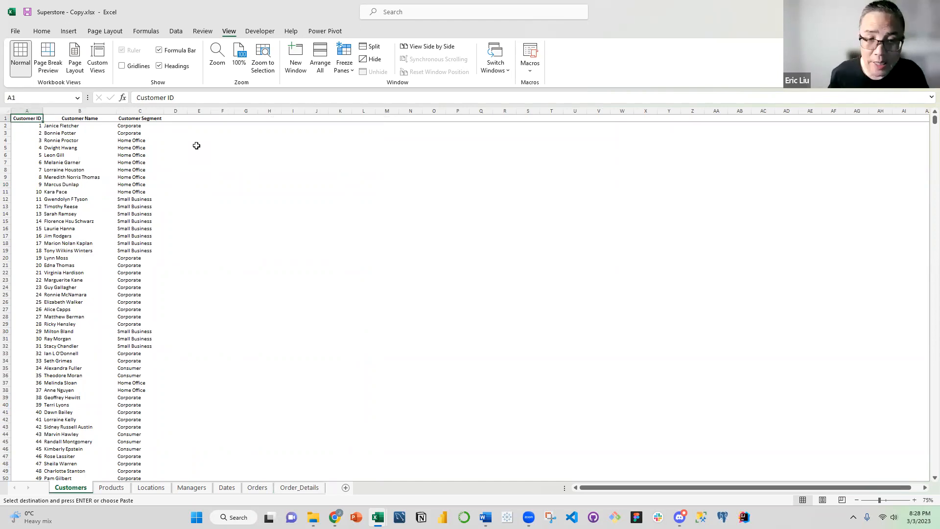
pyautogui.click(334, 139)
pyautogui.moveTo(339, 118); pyautogui.dragTo(421, 236)
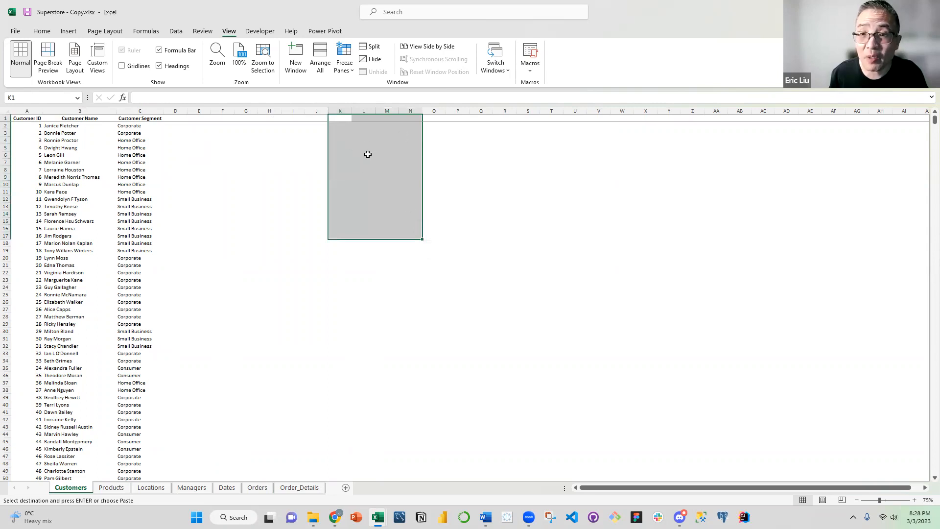
pyautogui.click(296, 182)
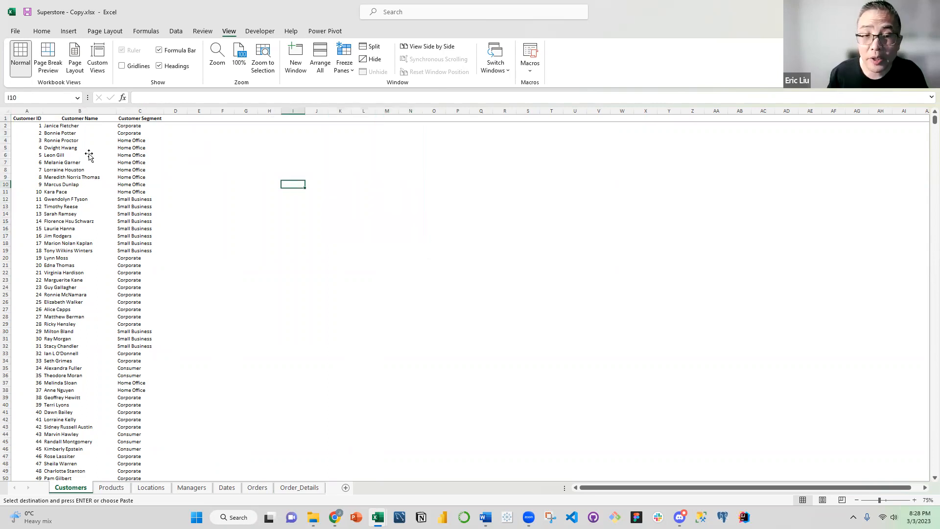
pyautogui.click(80, 288)
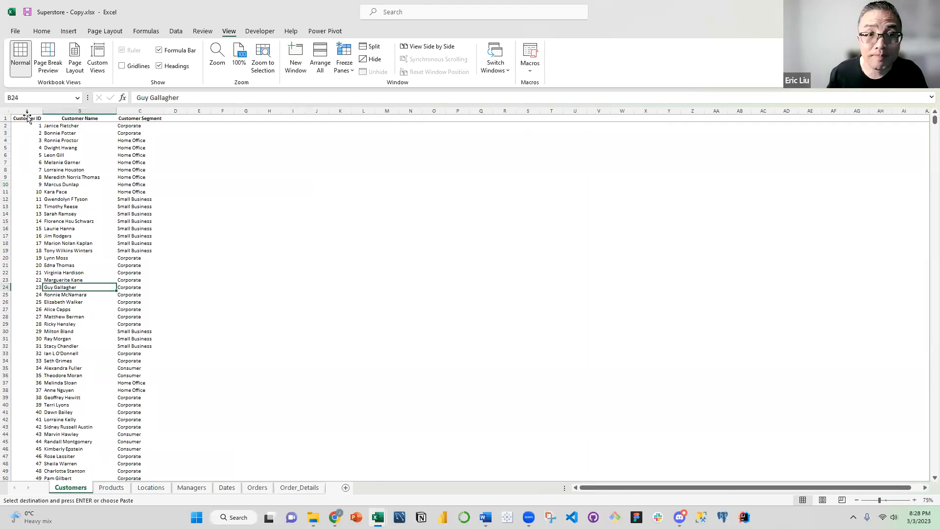
# Name the whole table on the Customers sheet, headers included, as the range Customers
pyautogui.click(28, 118)
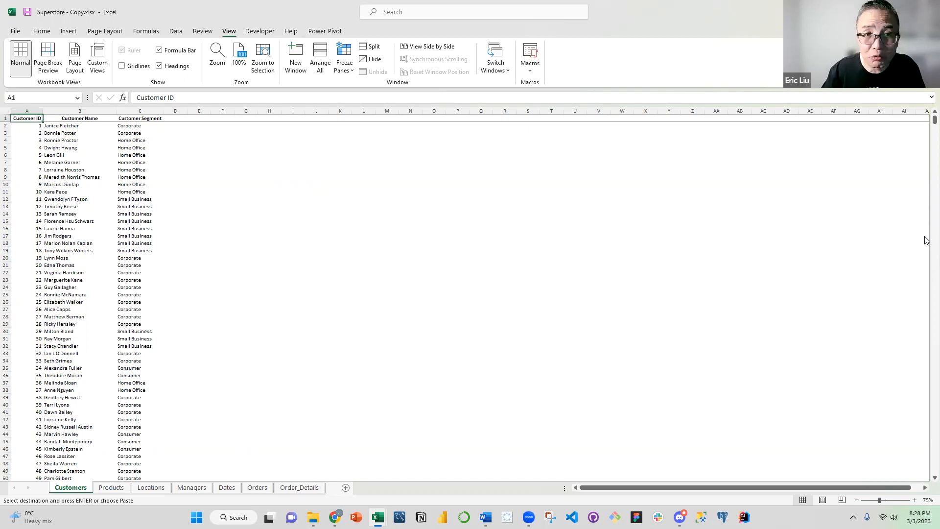
pyautogui.hotkey('ctrl', 'shift', 'Right')
pyautogui.hotkey('ctrl', 'shift', 'Down')
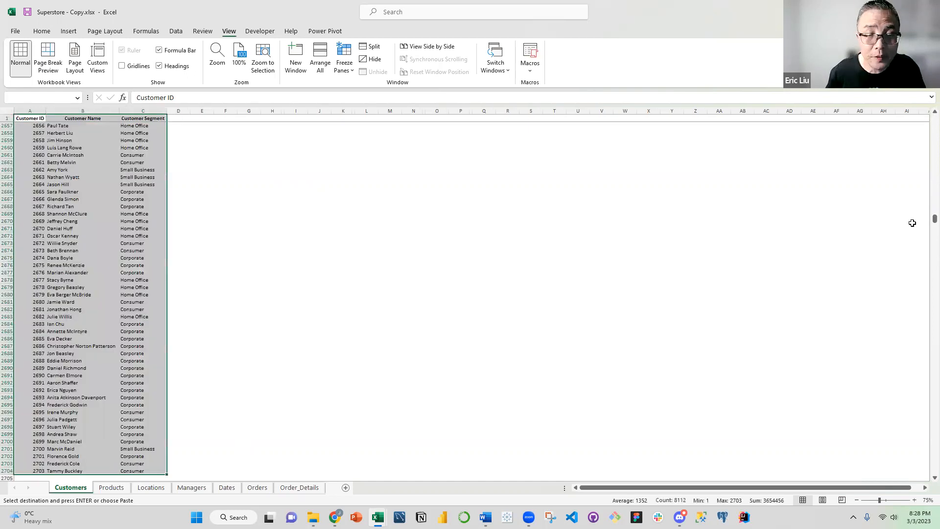
pyautogui.click(41, 98)
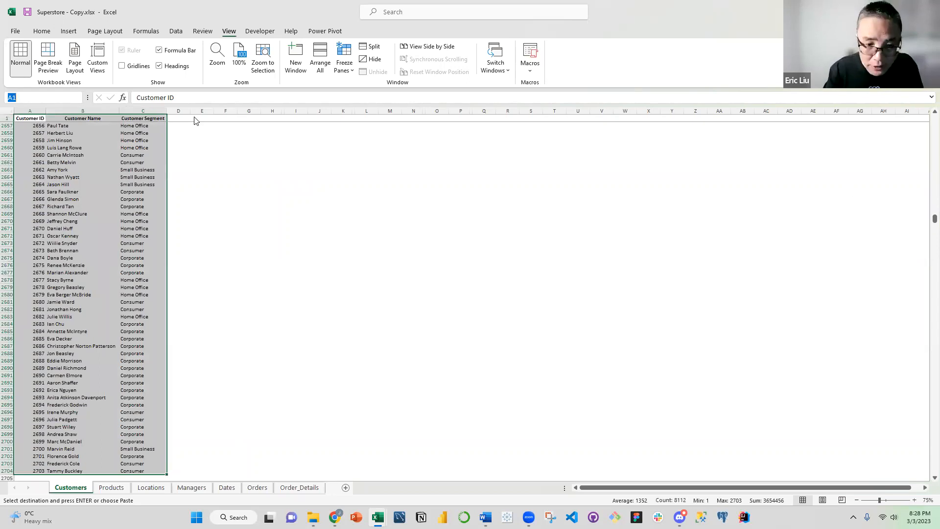
pyautogui.write('Customers')
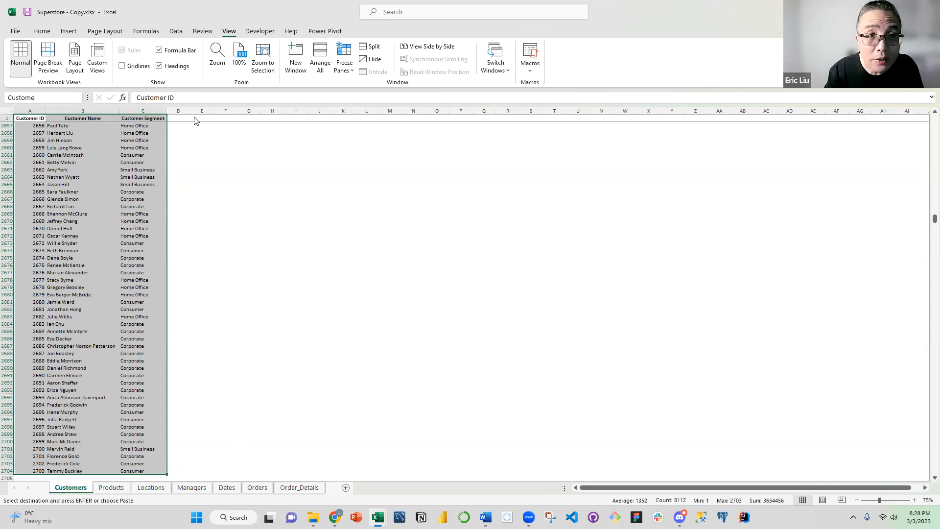
pyautogui.press('Return')
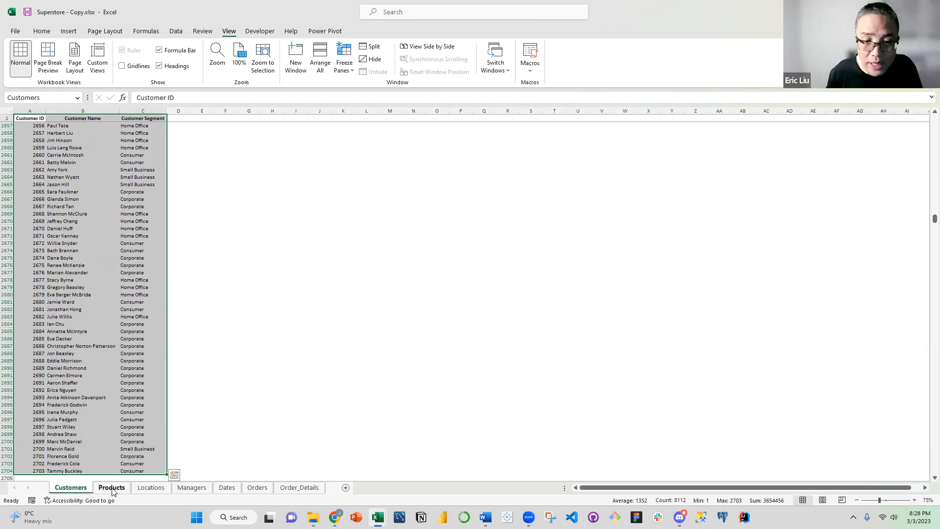
# Name the full seven-column table on the Products sheet, headers included, as the range Products
pyautogui.hotkey('ctrl', 'pagedown')
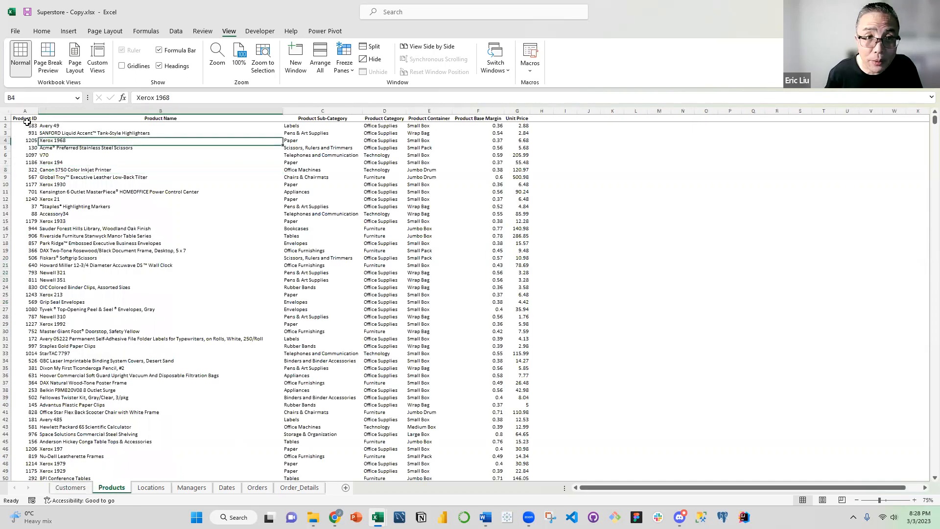
pyautogui.hotkey('ctrl', 'shift', 'Right')
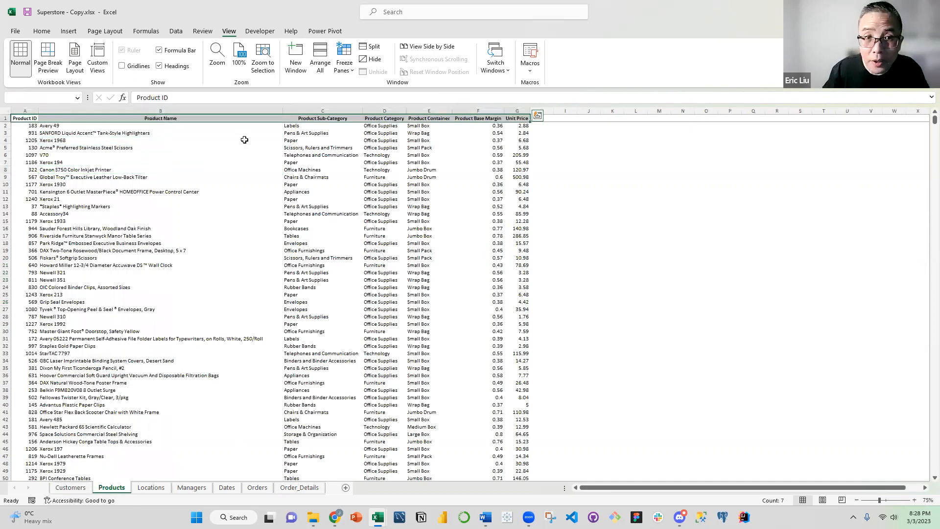
pyautogui.hotkey('ctrl', 'shift', 'Down')
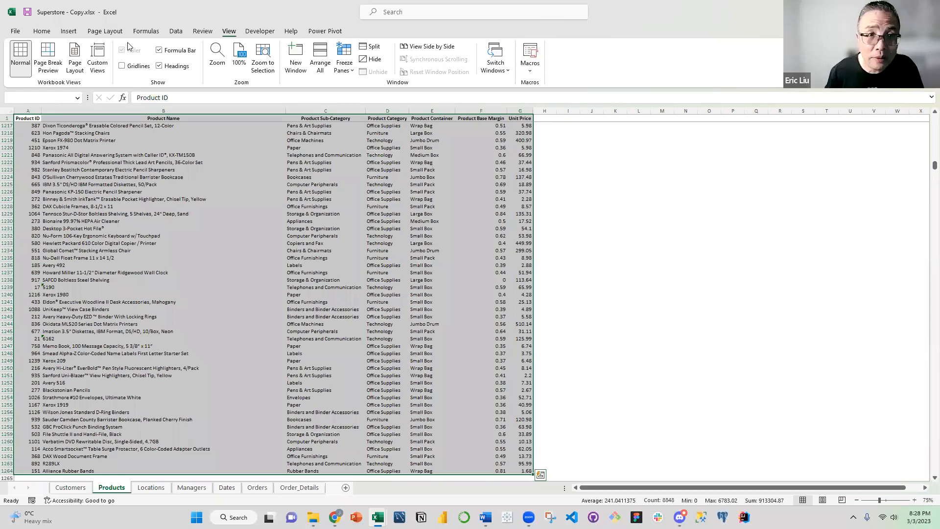
pyautogui.click(73, 98)
pyautogui.write('Products')
pyautogui.press('Return')
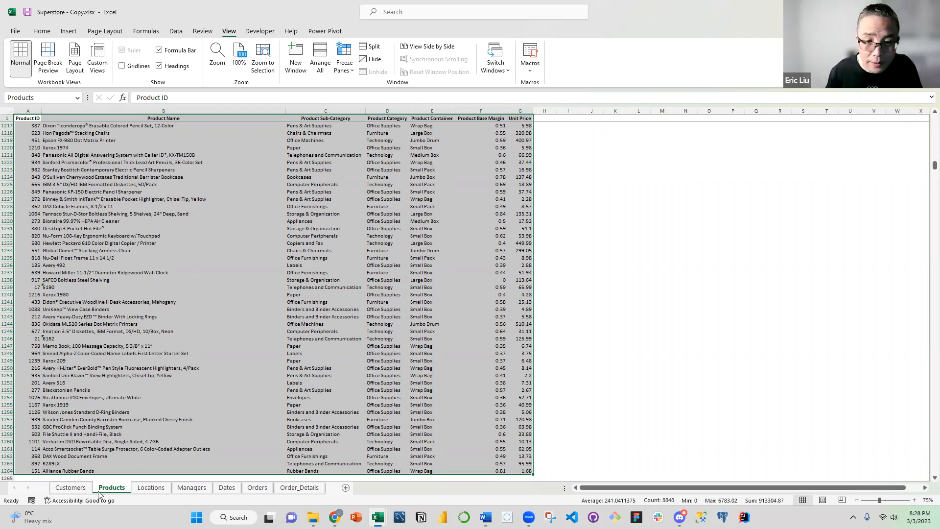
# Name the full table on the Locations sheet, from Postal Code through Region, as the range Locations
pyautogui.click(140, 486)
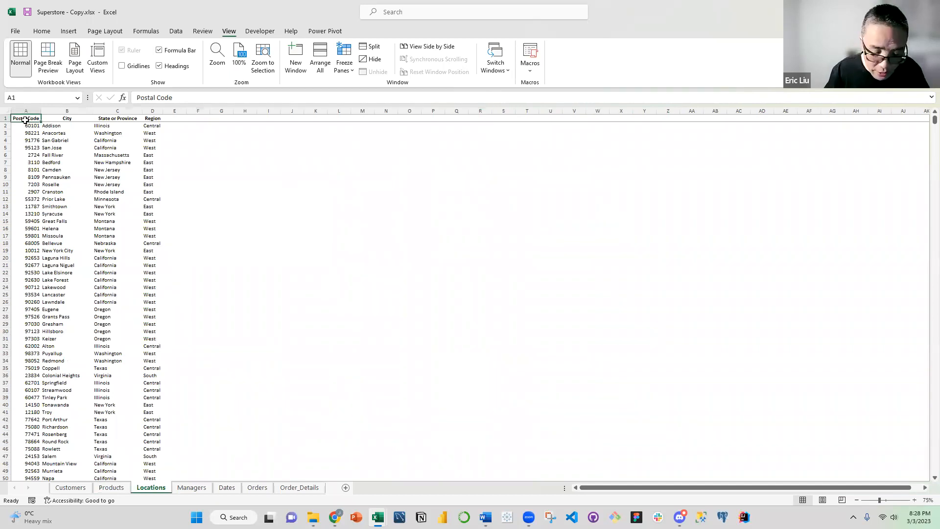
pyautogui.hotkey('ctrl', 'shift', 'Right')
pyautogui.hotkey('ctrl', 'shift', 'Down')
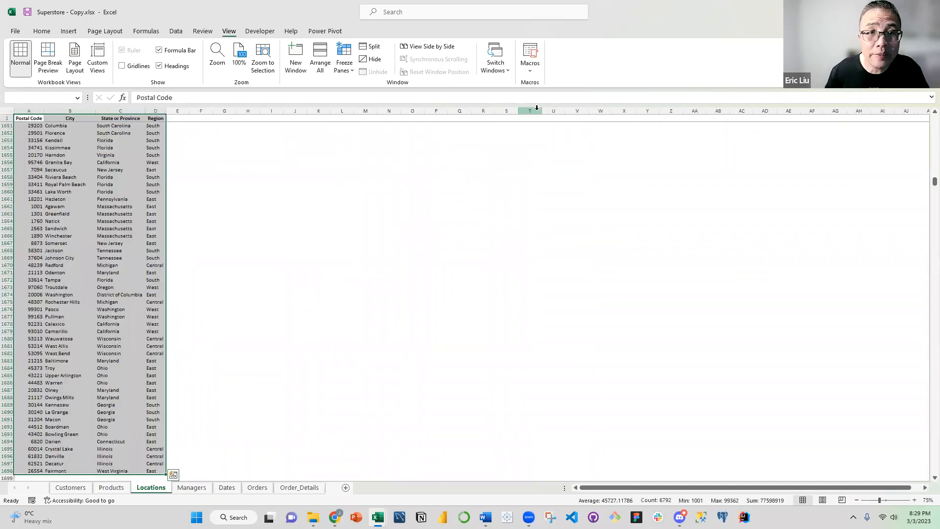
pyautogui.click(71, 97)
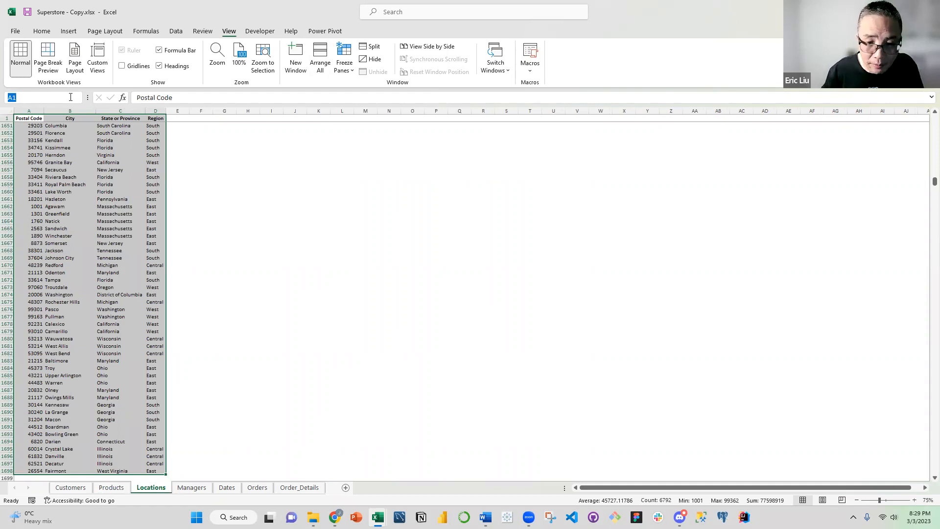
pyautogui.write('Locations')
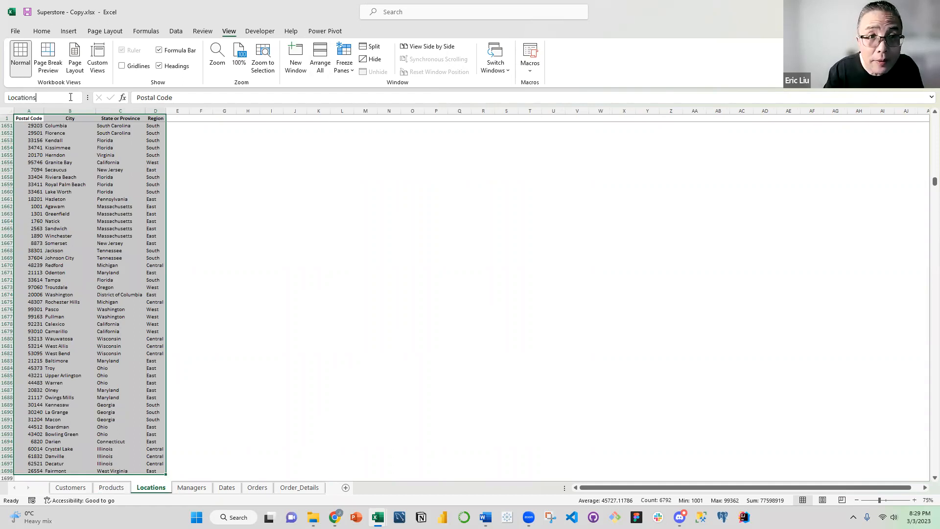
pyautogui.press('Return')
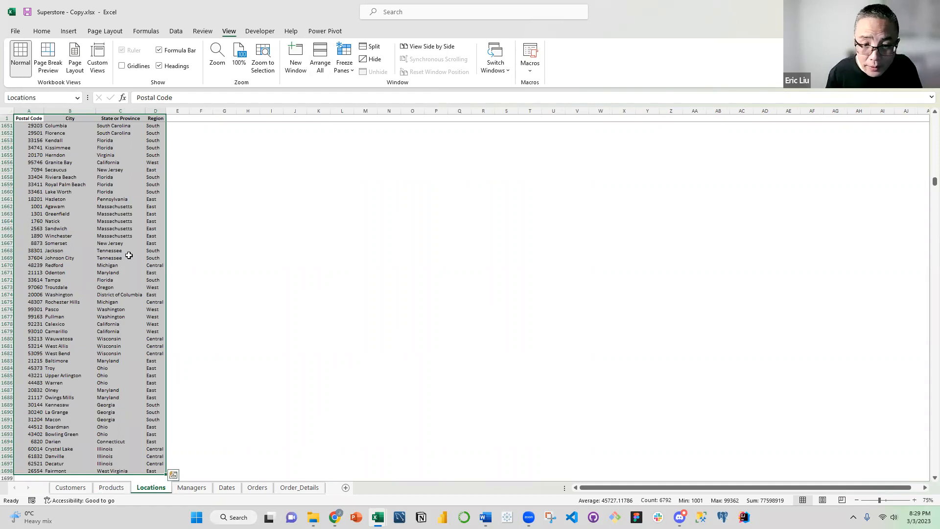
# Name the Region and Manager table on the Managers sheet, A1:B5, as the range Managers
pyautogui.hotkey('ctrl', 'pagedown')
pyautogui.click(22, 119)
pyautogui.hotkey('ctrl', 'a')
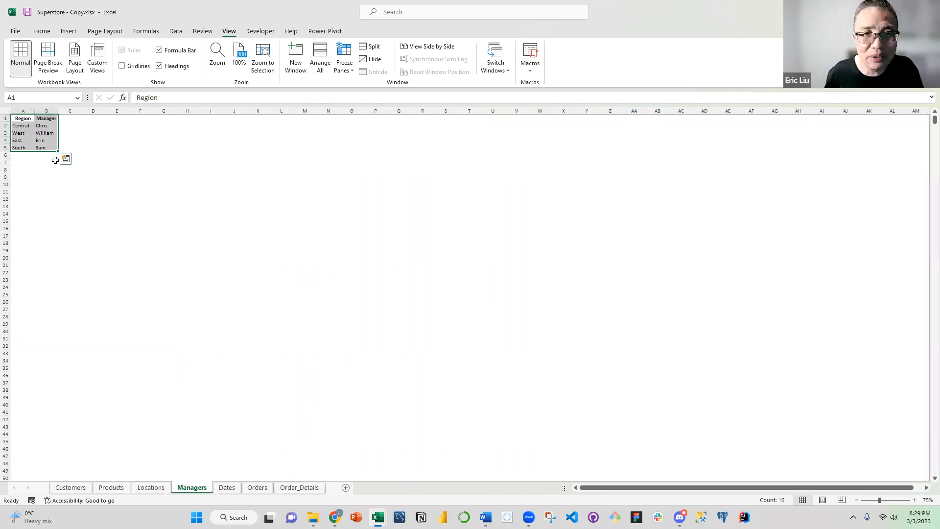
pyautogui.click(73, 99)
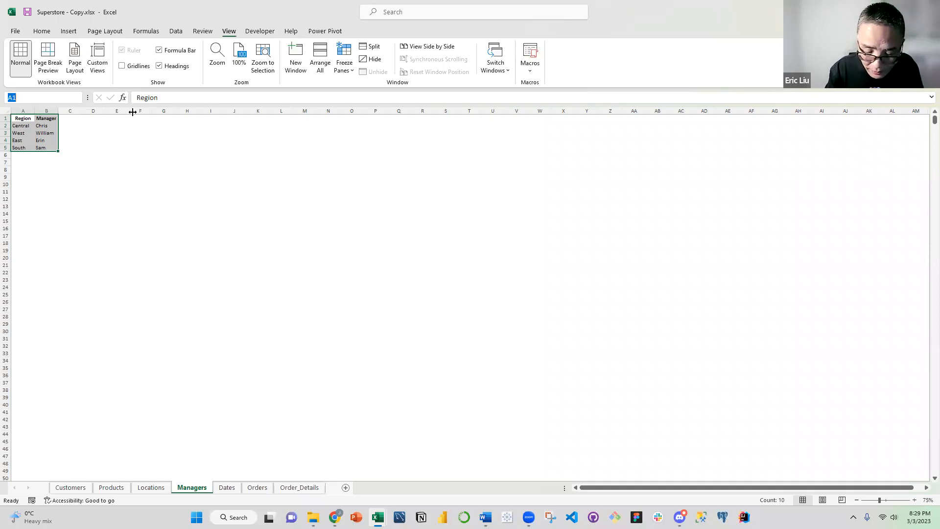
pyautogui.write('Managers')
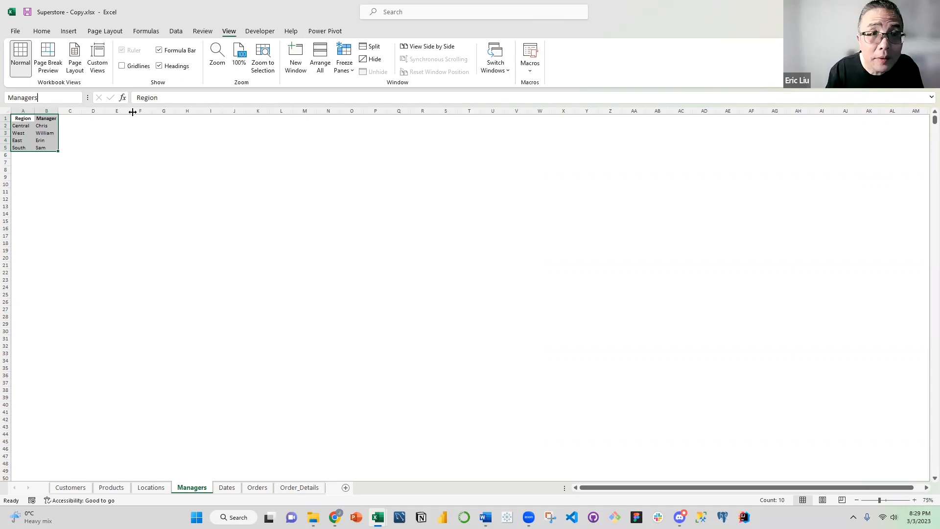
pyautogui.press('Return')
# Format the Order Date column on the Orders sheet as dates in the 2012-03-14 style and widen the column to fit
pyautogui.click(232, 489)
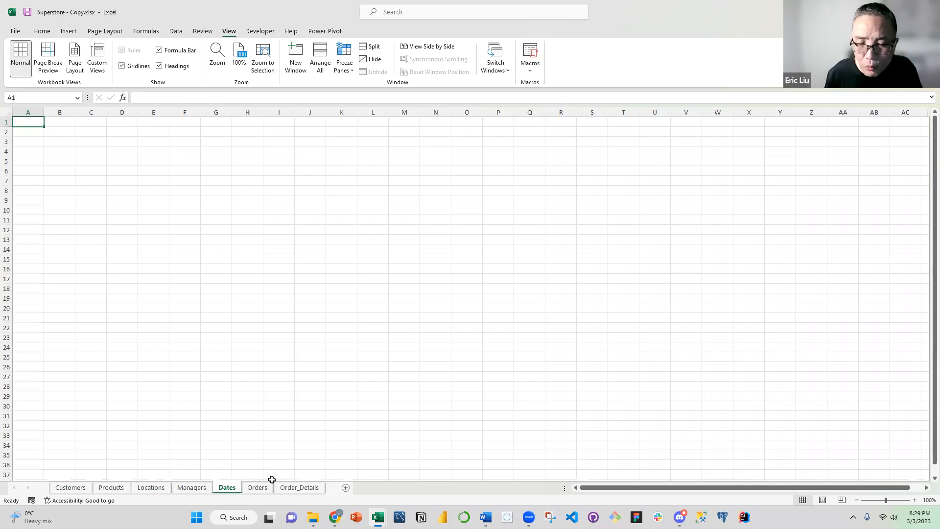
pyautogui.click(256, 488)
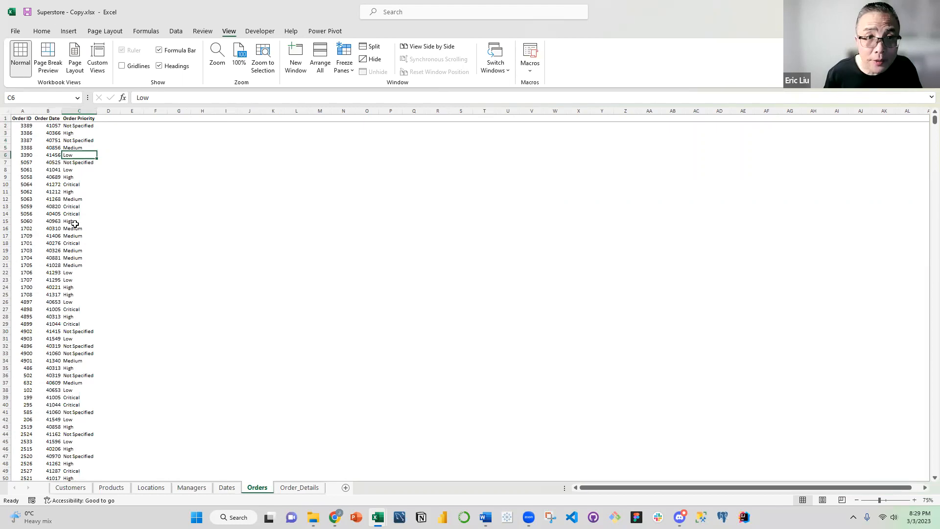
pyautogui.click(47, 133)
pyautogui.click(48, 118)
pyautogui.hotkey('ctrl', 'shift', 'Down')
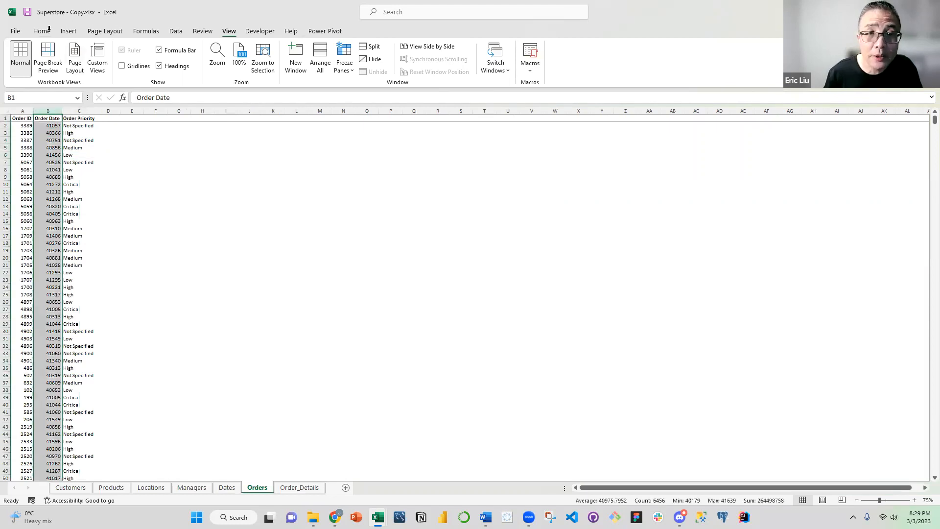
pyautogui.hotkey('alt', 'h')
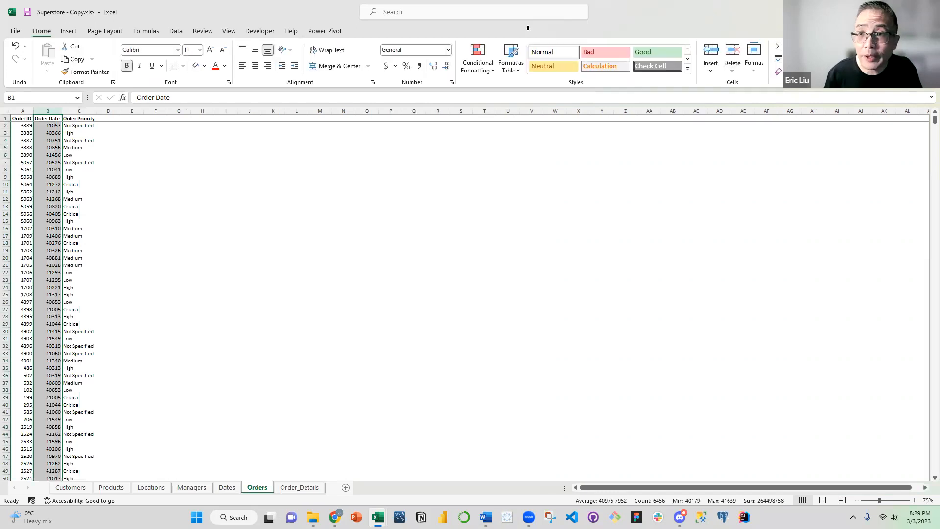
pyautogui.press('n')
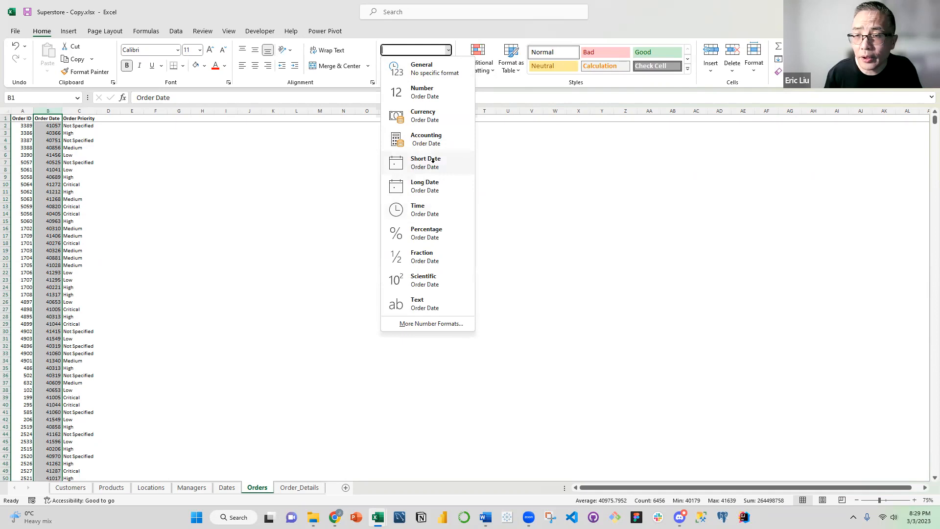
pyautogui.click(439, 323)
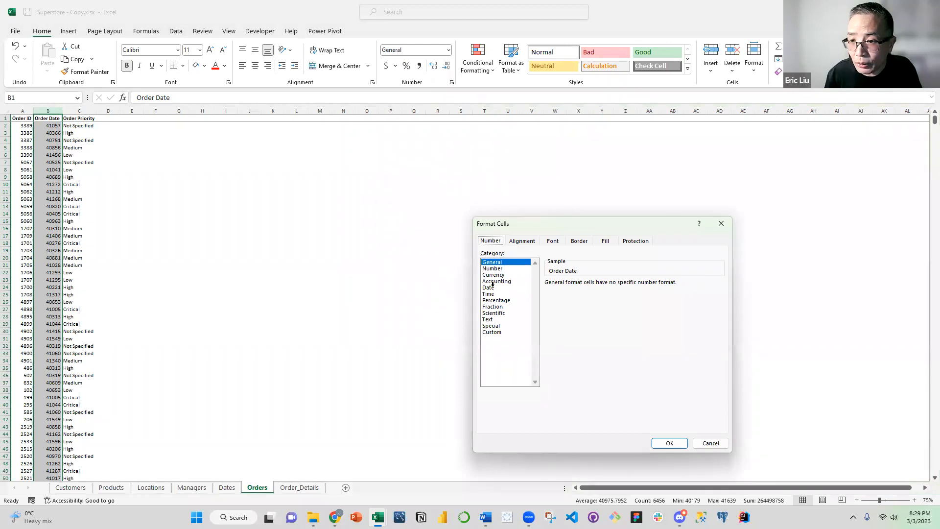
pyautogui.click(489, 287)
pyautogui.click(567, 303)
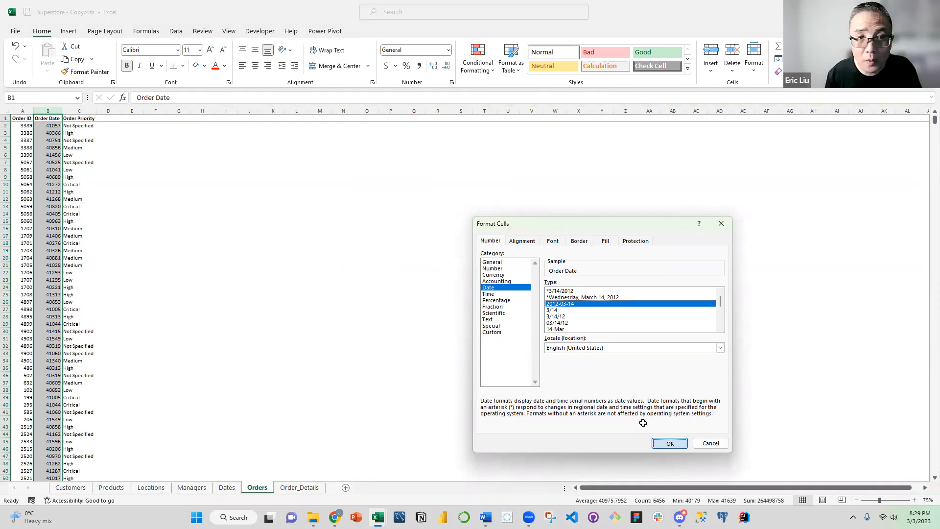
pyautogui.click(675, 443)
pyautogui.click(128, 213)
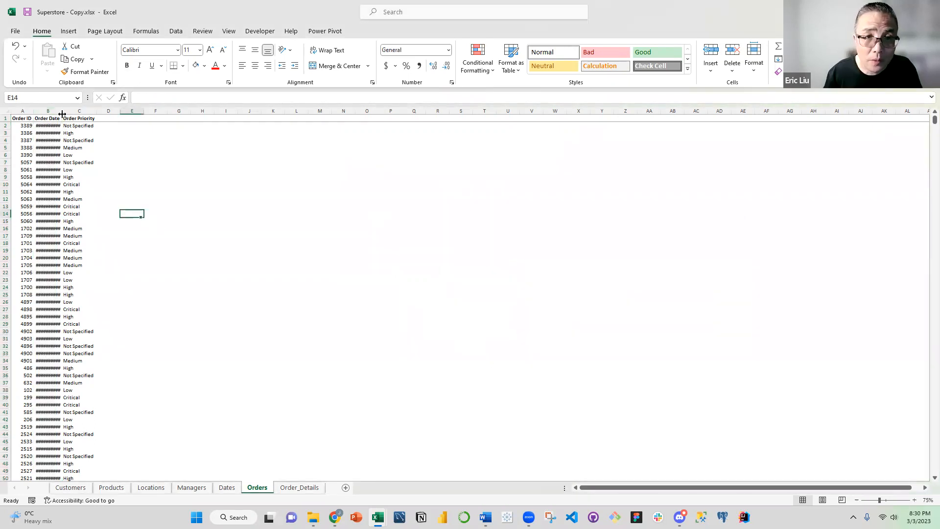
pyautogui.doubleClick(62, 114)
# Copy all order dates from B2 down on the Orders sheet and paste them as values from A2 on the Dates sheet
pyautogui.click(48, 125)
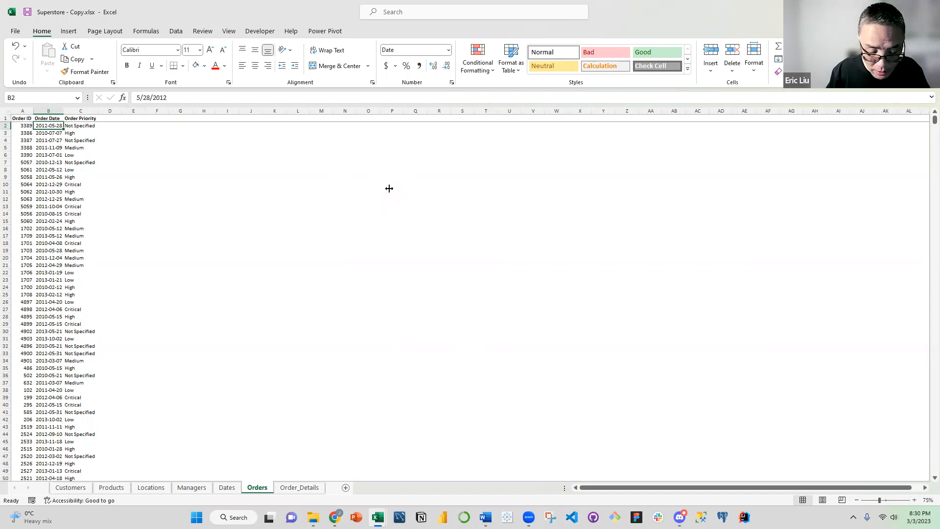
pyautogui.hotkey('ctrl', 'shift', 'Down')
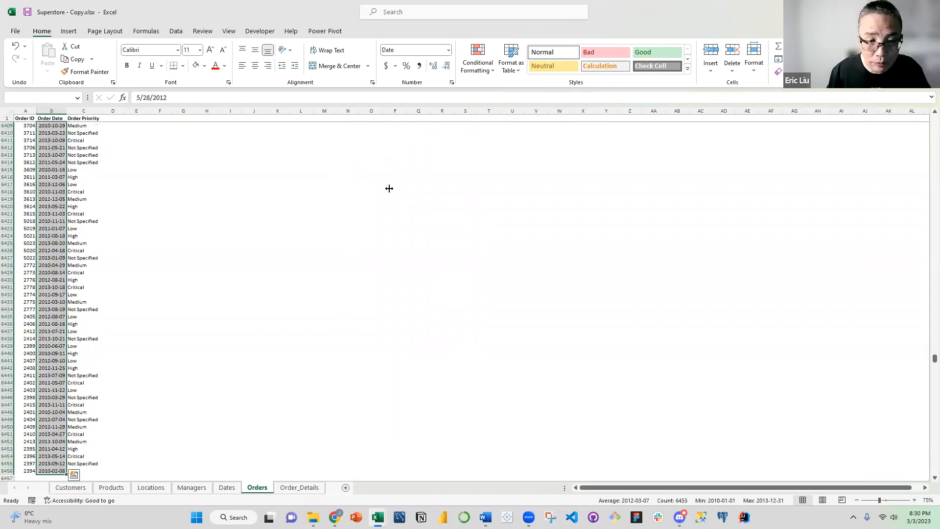
pyautogui.hotkey('ctrl', 'c')
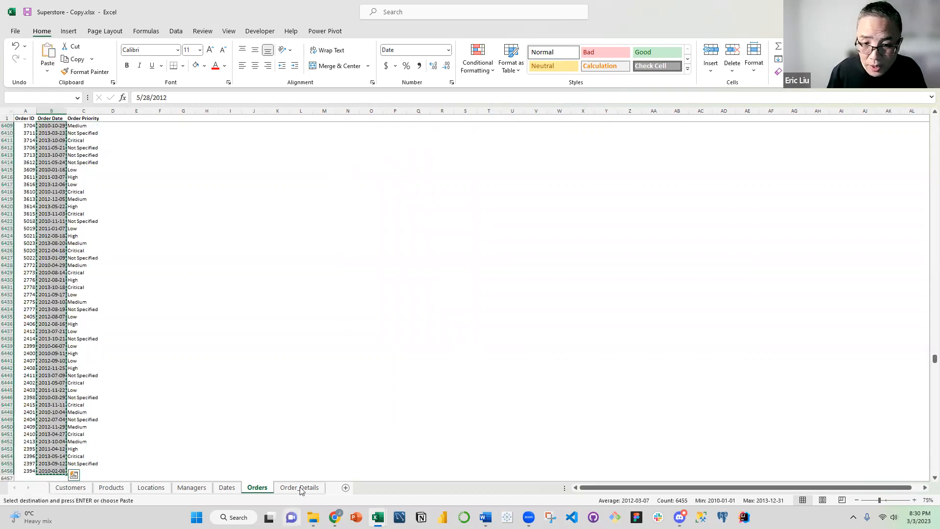
pyautogui.click(227, 487)
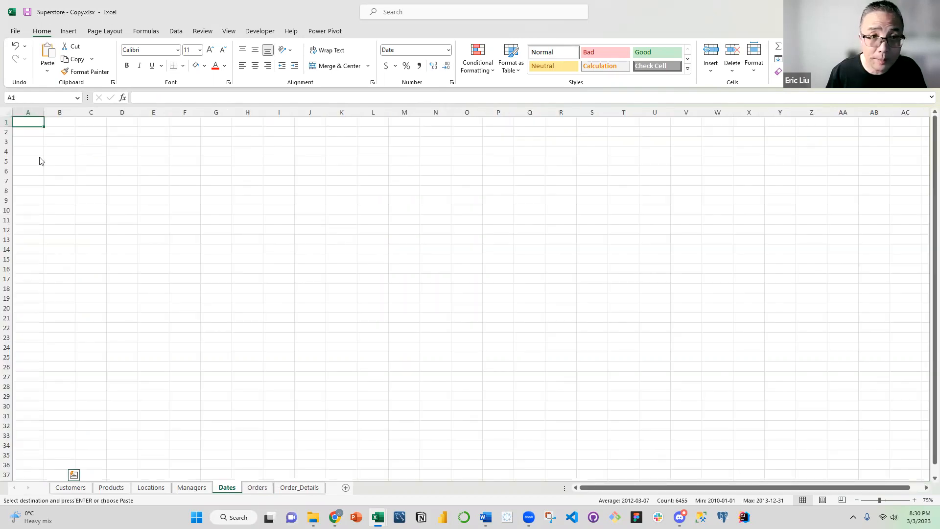
pyautogui.rightClick(29, 133)
pyautogui.click(64, 216)
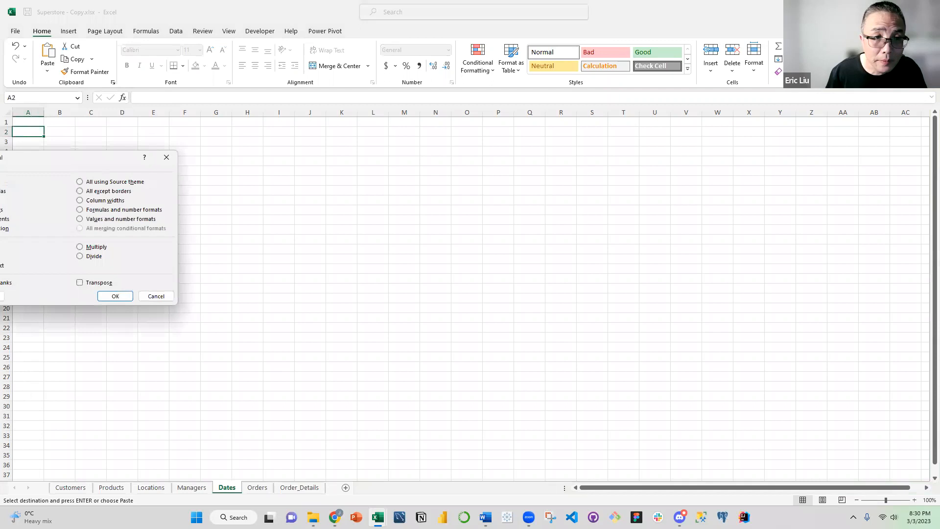
pyautogui.click(118, 296)
pyautogui.press('Right')
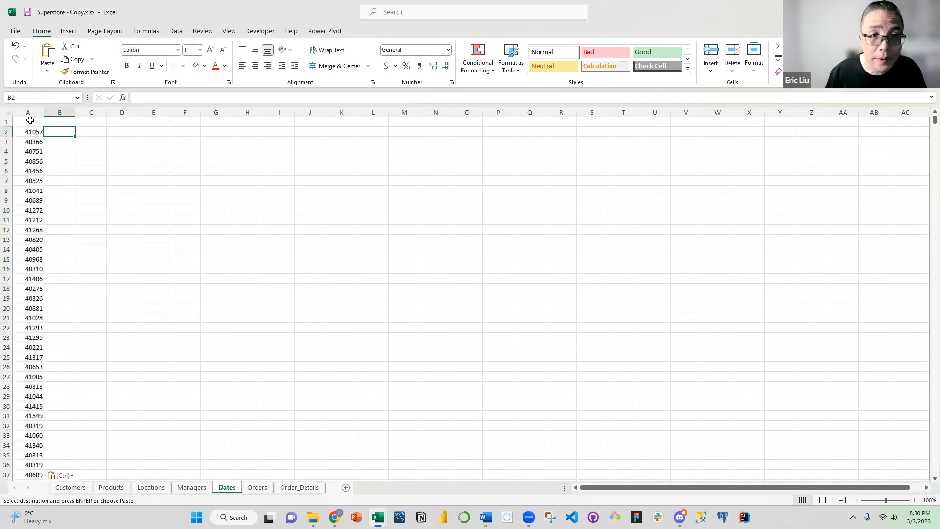
# Enter the header Date in cell A1 above the pasted values on the Dates sheet
pyautogui.click(30, 120)
pyautogui.write('Date')
pyautogui.press('Return')
# Format the Ship Date column on the Order_Details sheet as dates in the 2012-03-14 style
pyautogui.click(288, 375)
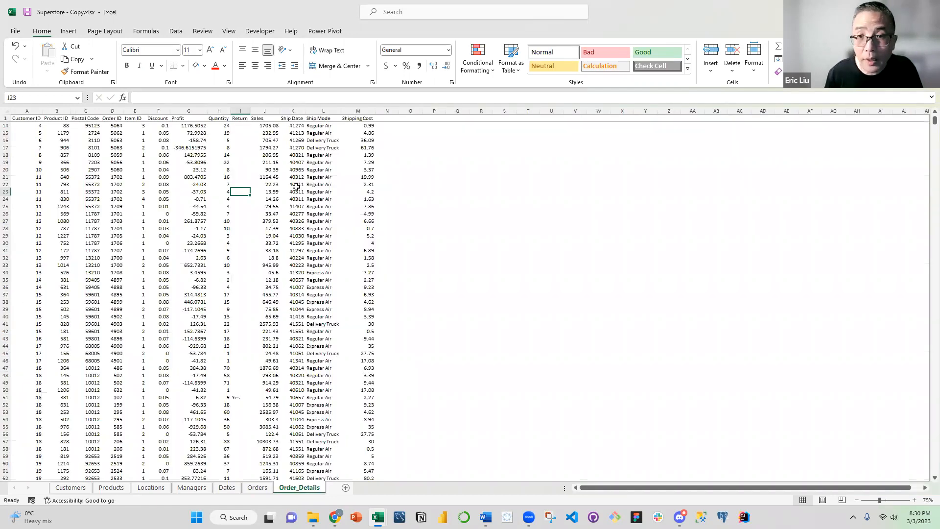
pyautogui.scroll(4, 314, 191)
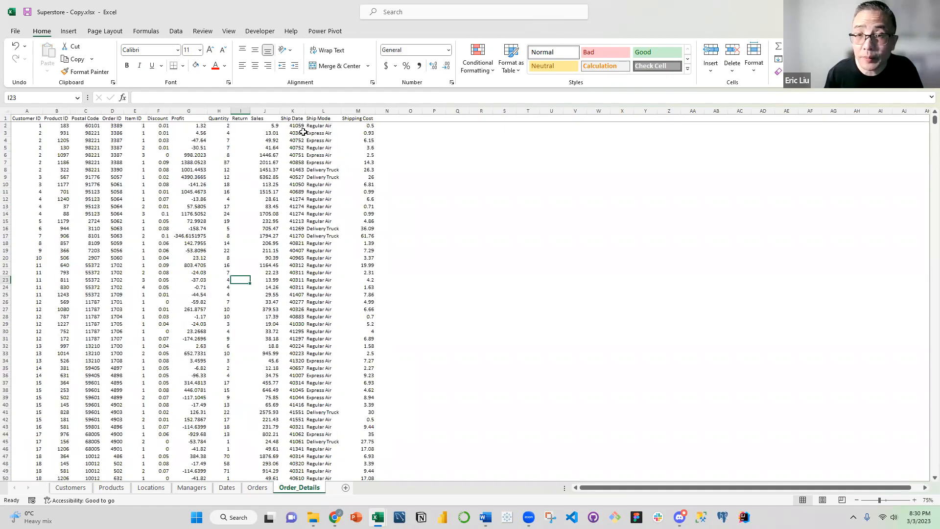
pyautogui.click(293, 109)
pyautogui.click(448, 49)
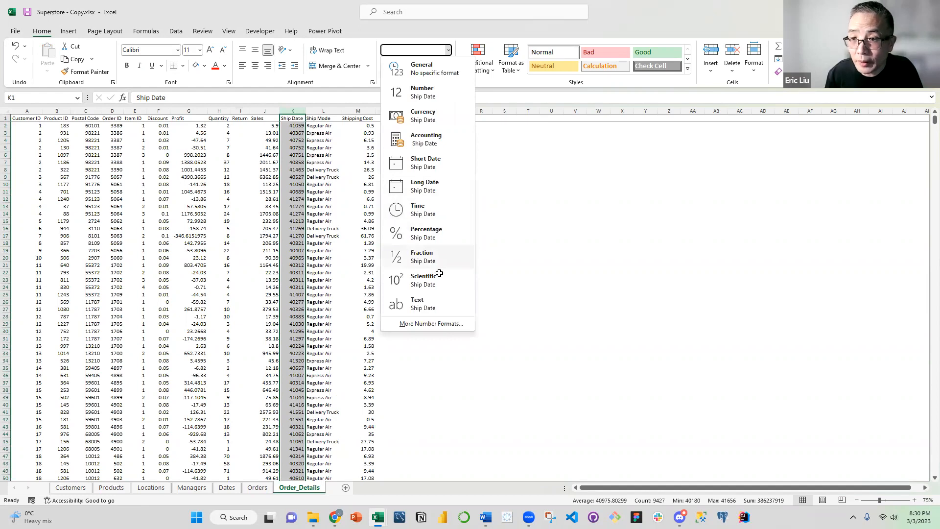
pyautogui.click(424, 323)
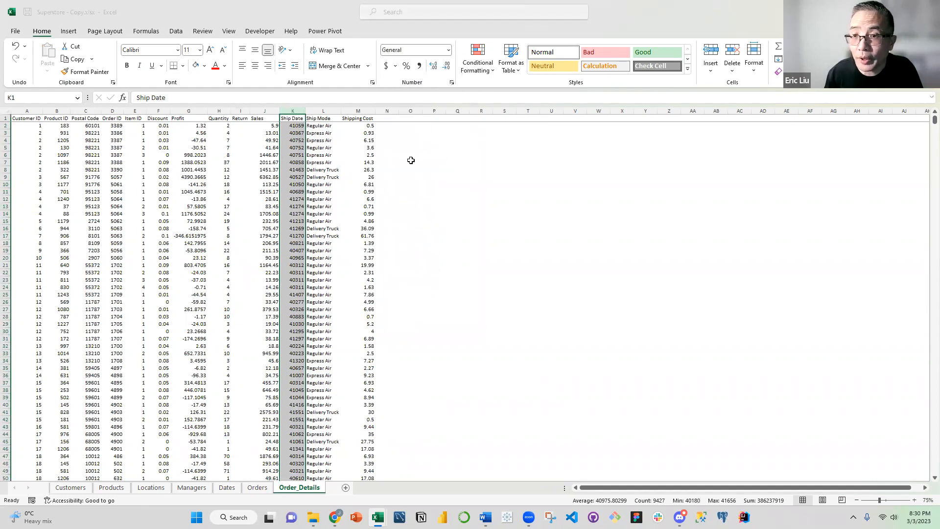
pyautogui.click(496, 287)
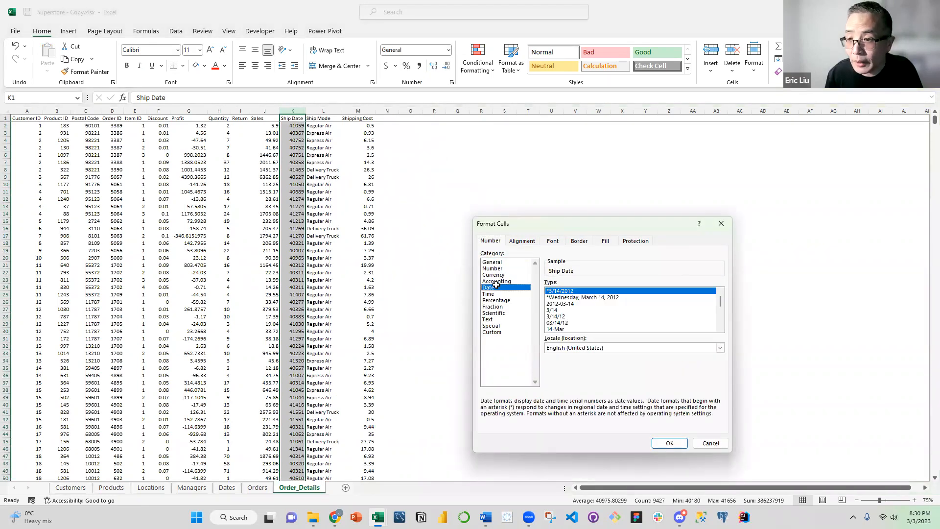
pyautogui.click(561, 303)
pyautogui.click(670, 443)
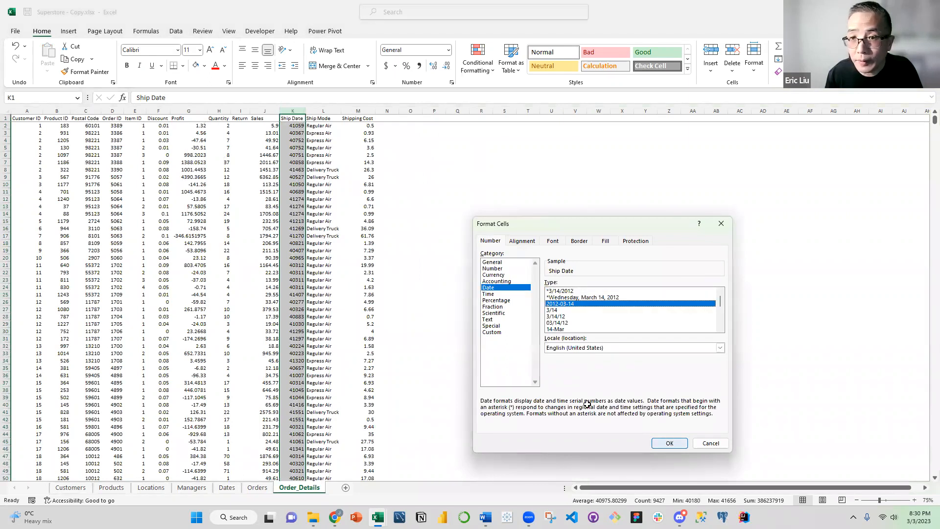
pyautogui.click(362, 192)
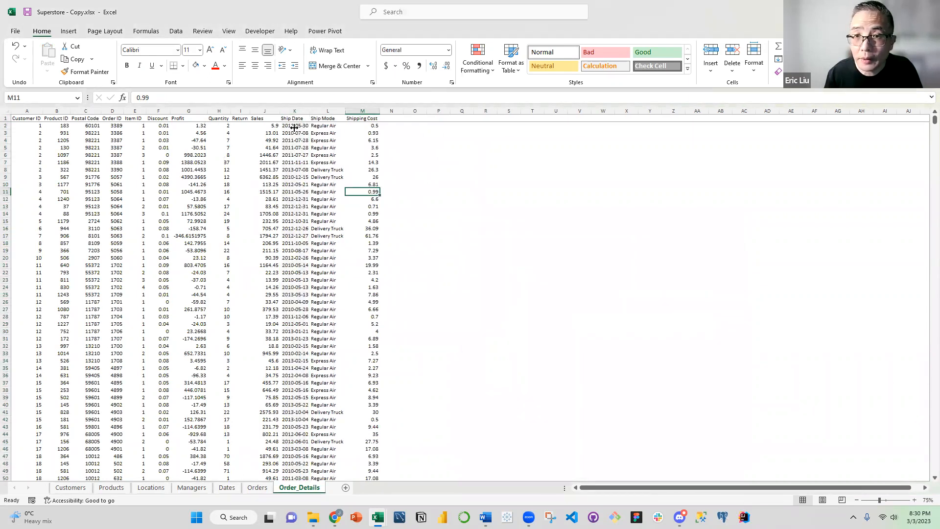
# Copy all ship dates from K2 down on Order_Details and paste them as values below the existing dates, from A6457 on the Dates sheet
pyautogui.click(295, 126)
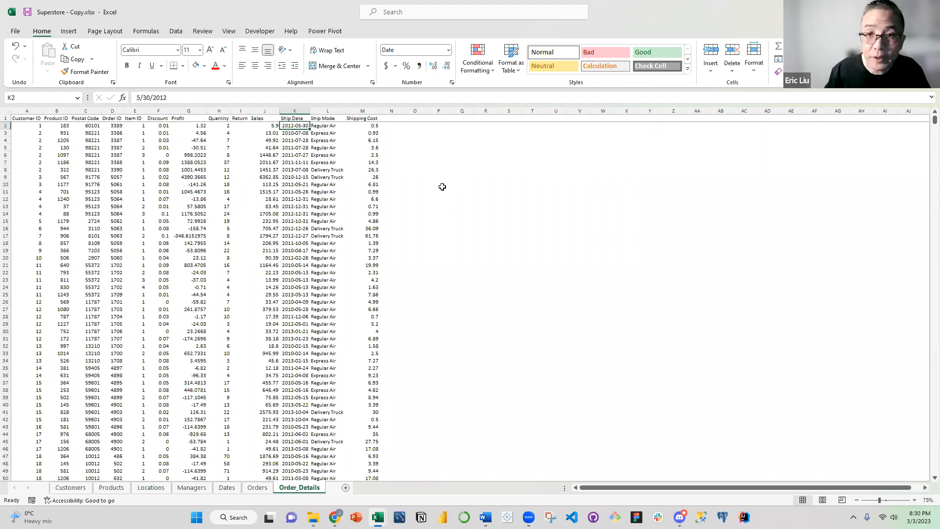
pyautogui.hotkey('ctrl', 'shift', 'Down')
pyautogui.hotkey('ctrl', 'c')
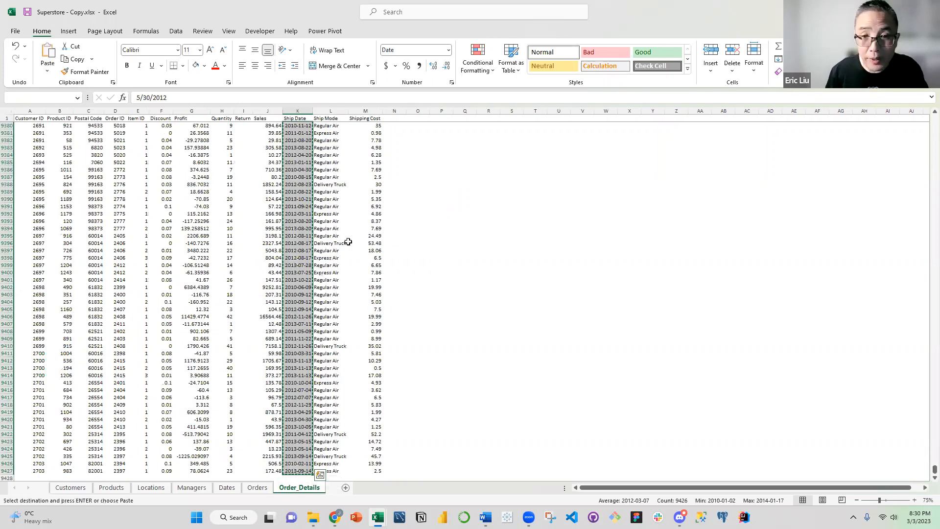
pyautogui.click(227, 488)
pyautogui.click(38, 268)
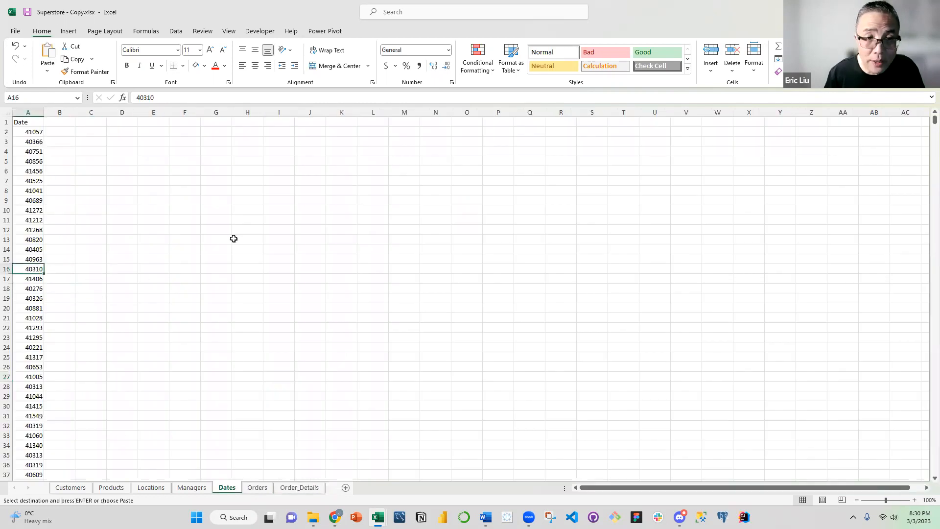
pyautogui.hotkey('ctrl', 'shift', 'Down')
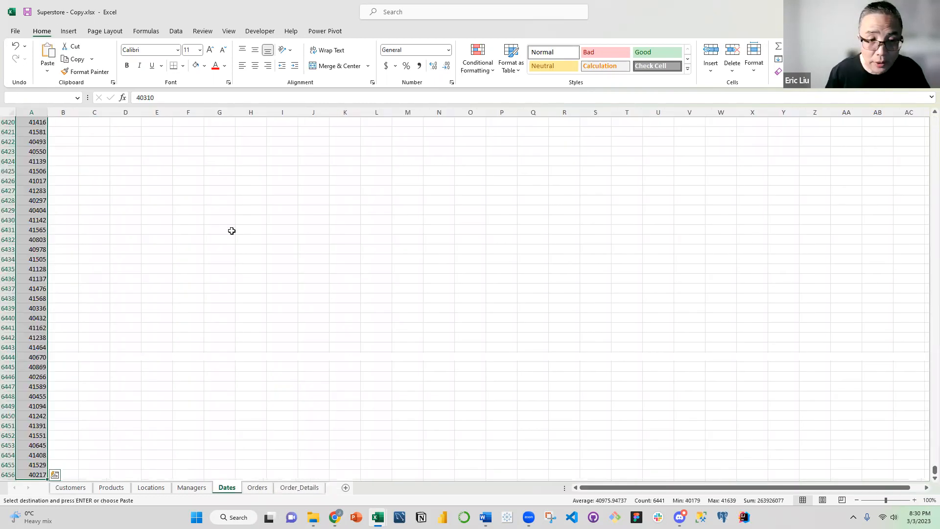
pyautogui.click(28, 368)
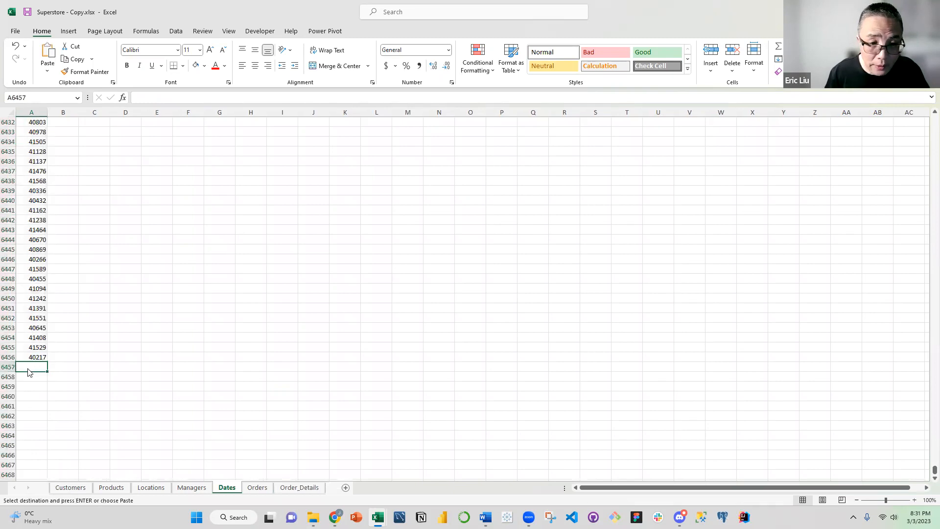
pyautogui.rightClick(29, 370)
pyautogui.click(60, 177)
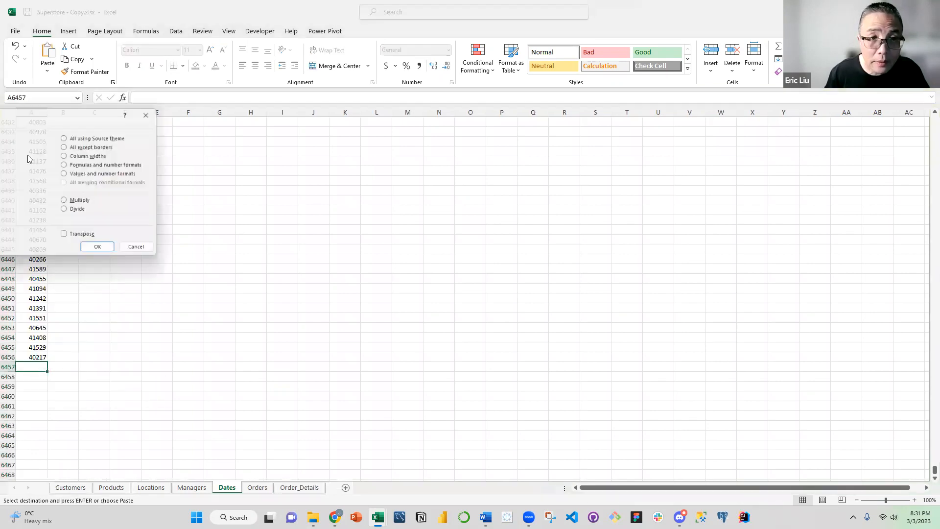
pyautogui.click(98, 249)
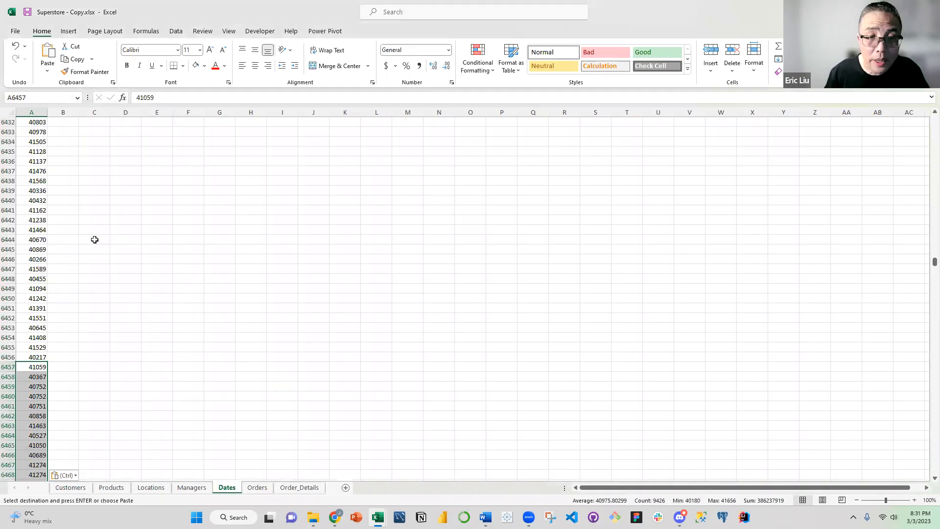
# Remove duplicate values from the Date column on the Dates sheet, treating the first row as a header
pyautogui.click(30, 113)
pyautogui.moveTo(934, 262); pyautogui.dragTo(933, 119)
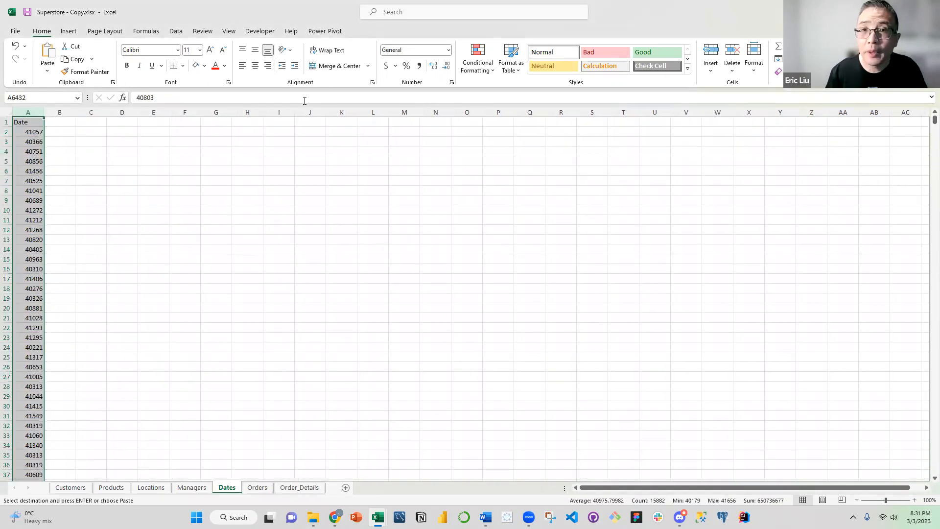
pyautogui.click(177, 32)
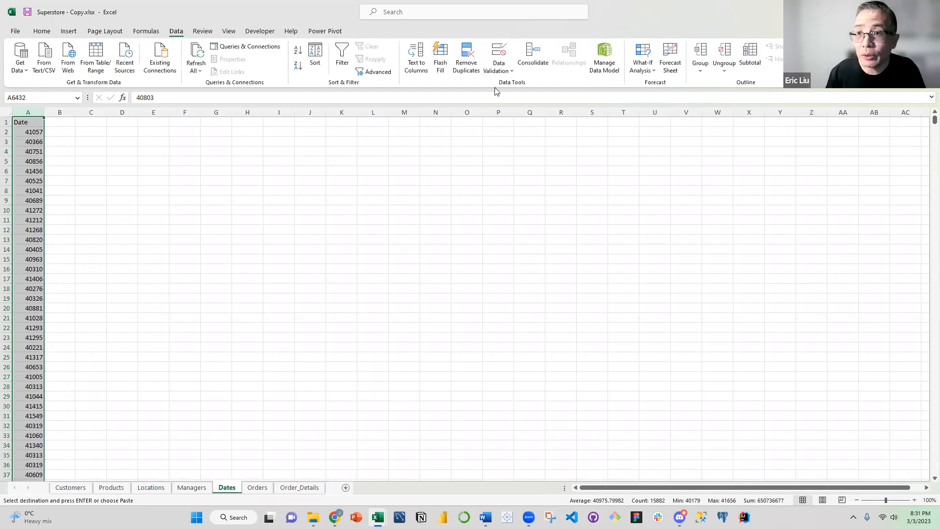
pyautogui.click(467, 68)
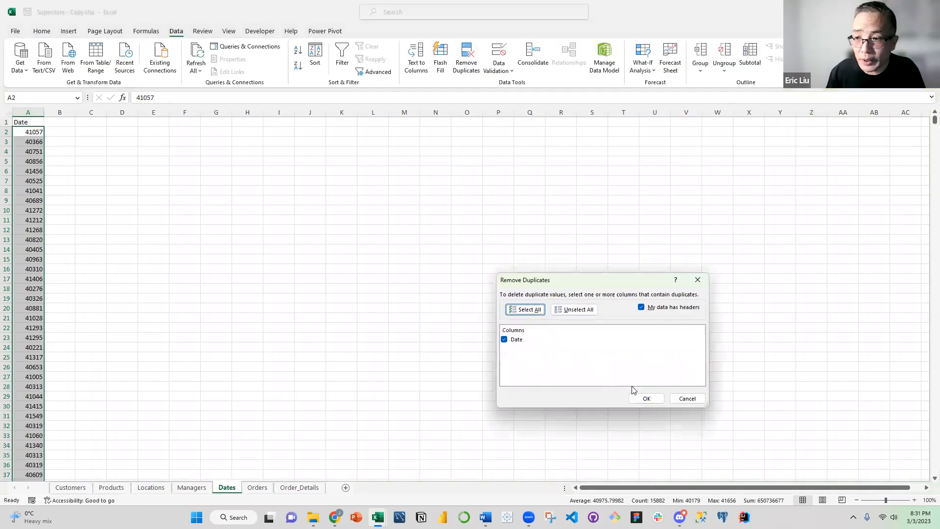
pyautogui.click(645, 397)
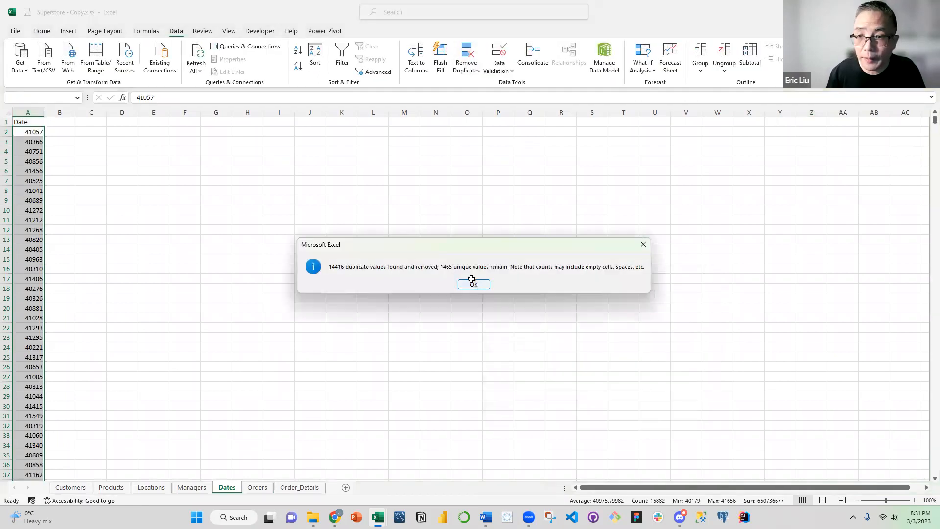
pyautogui.click(593, 296)
pyautogui.click(125, 194)
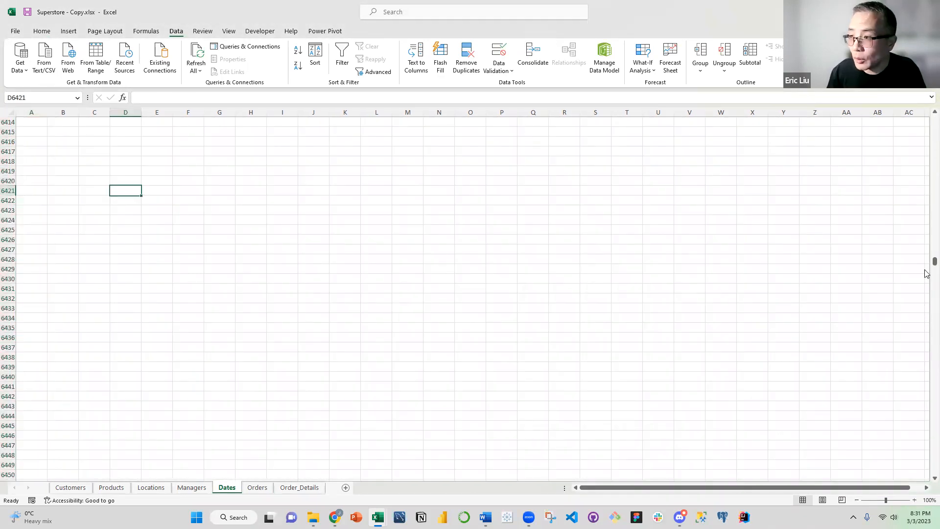
# Set the Dates sheet's zoom to 75% and hide its gridlines
pyautogui.scroll(3, 928, 202)
pyautogui.moveTo(935, 260); pyautogui.dragTo(935, 120)
pyautogui.click(186, 178)
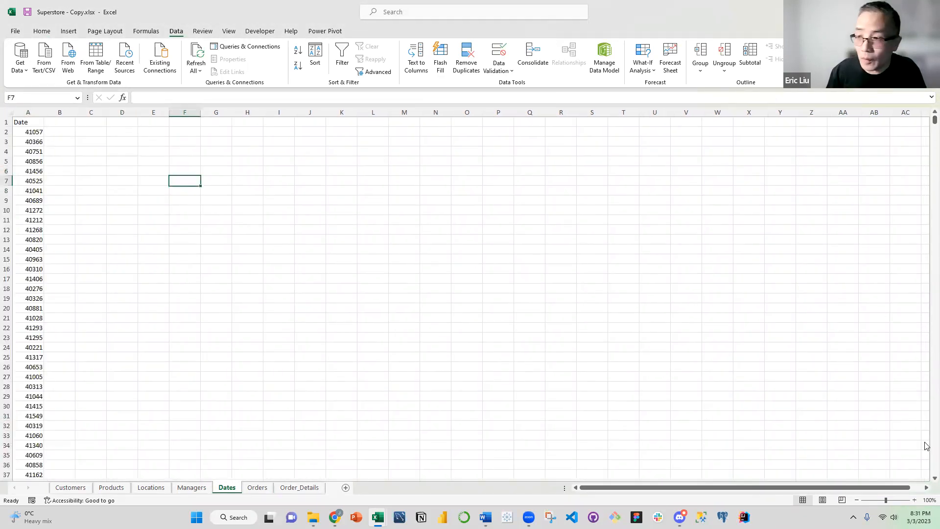
pyautogui.click(930, 500)
pyautogui.click(580, 346)
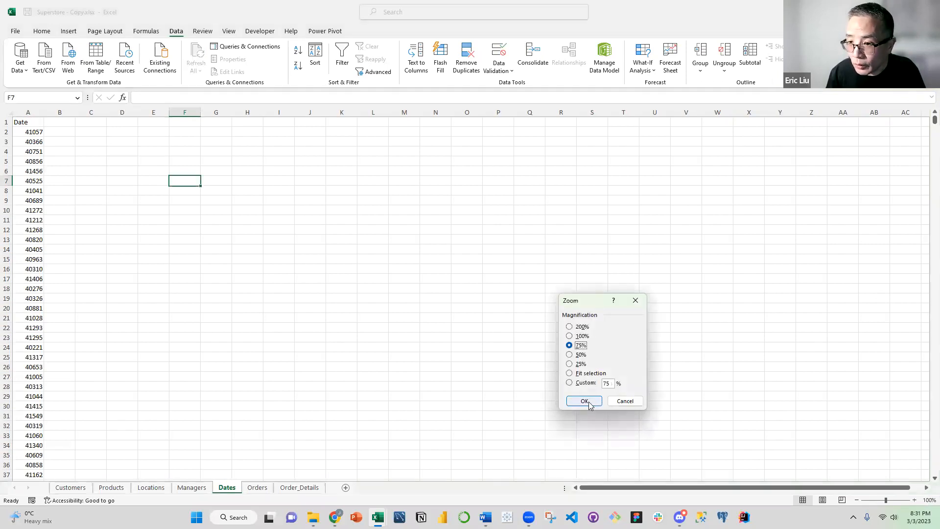
pyautogui.press('Return')
pyautogui.click(132, 147)
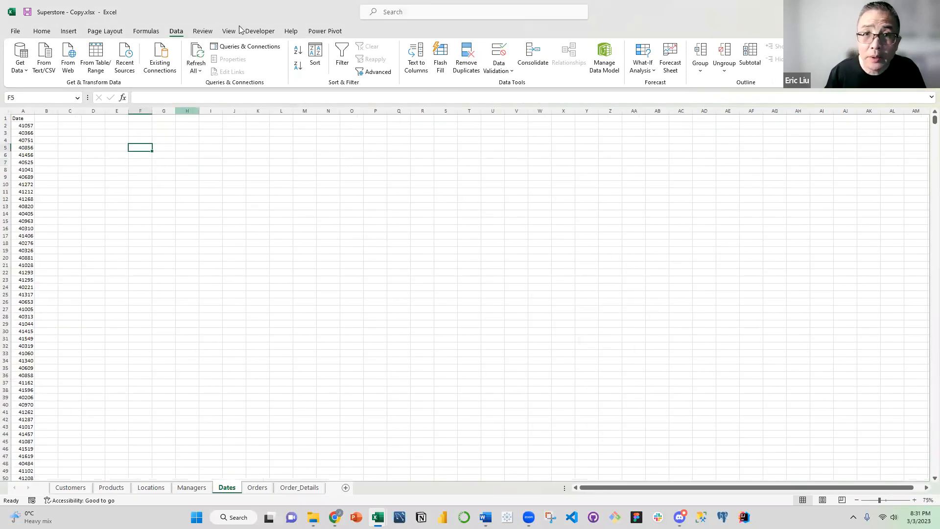
pyautogui.click(229, 31)
pyautogui.click(143, 67)
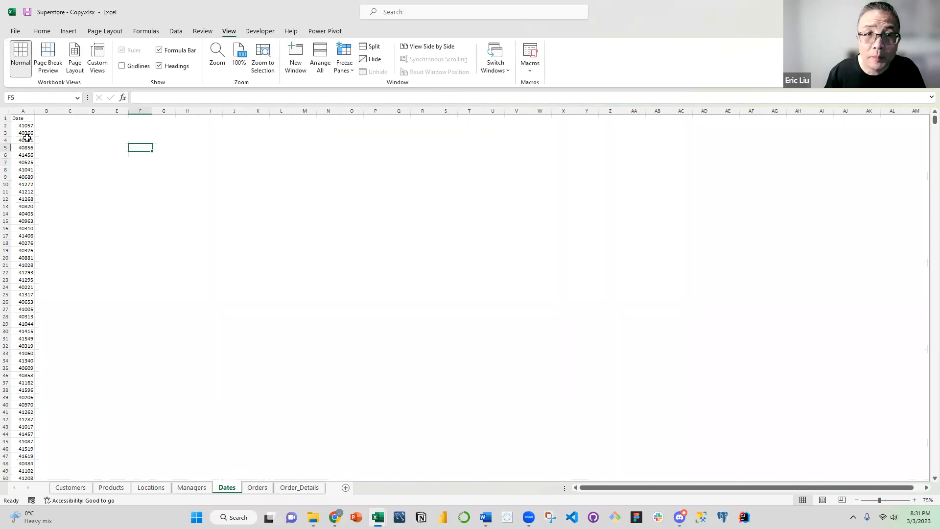
# Freeze the top row of the Dates sheet so the header stays in place
pyautogui.click(22, 126)
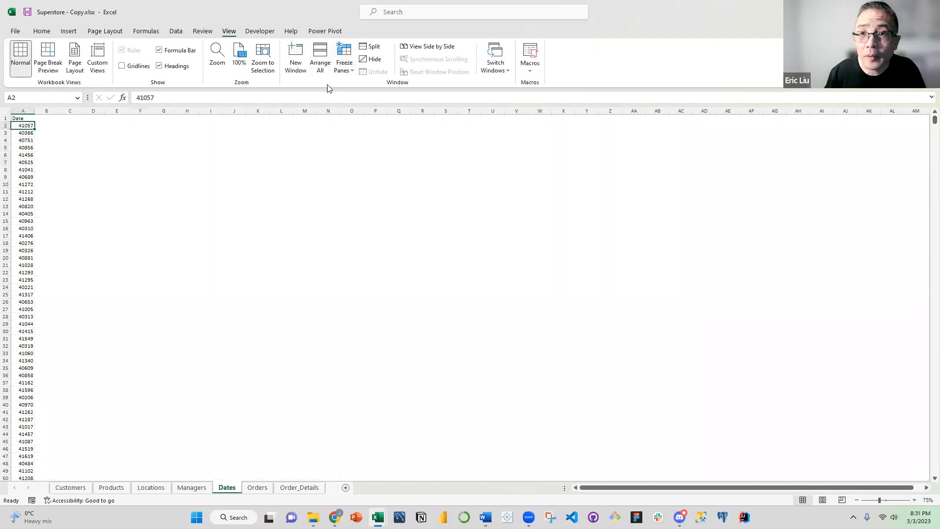
pyautogui.click(344, 64)
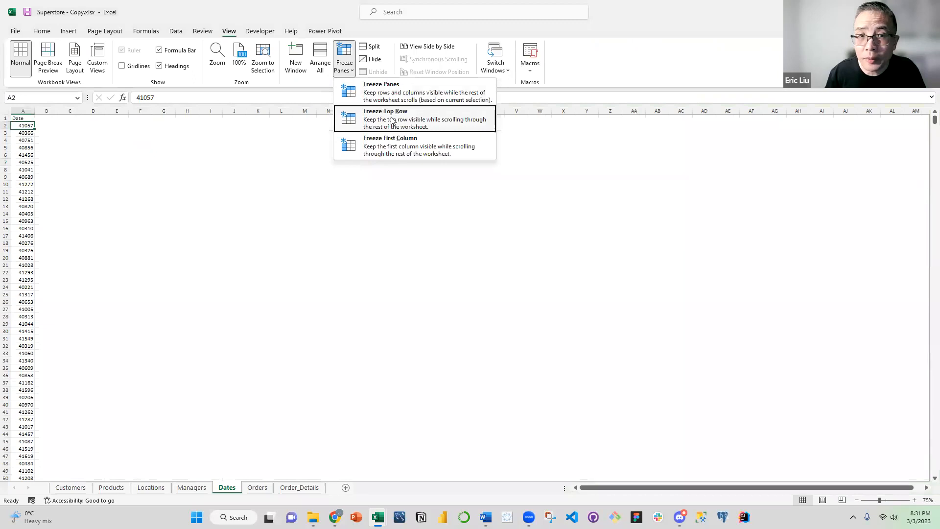
pyautogui.click(392, 121)
pyautogui.click(140, 170)
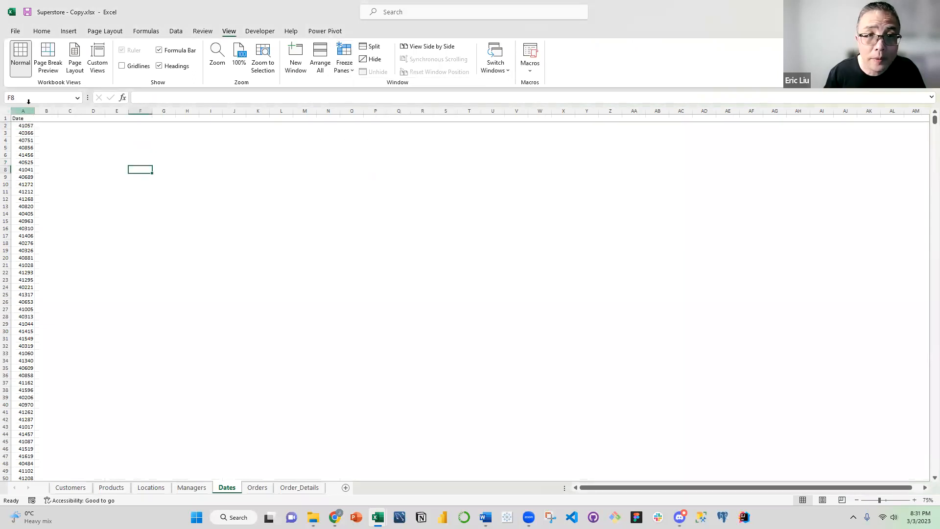
# Format column A on the Dates sheet as dates in the 2012-03-14 style
pyautogui.click(28, 109)
pyautogui.click(42, 31)
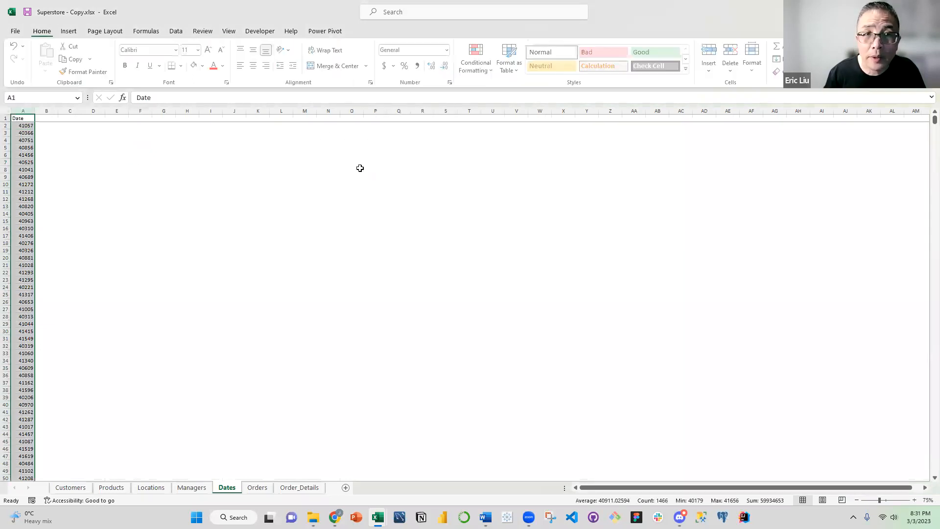
pyautogui.click(449, 49)
pyautogui.click(433, 325)
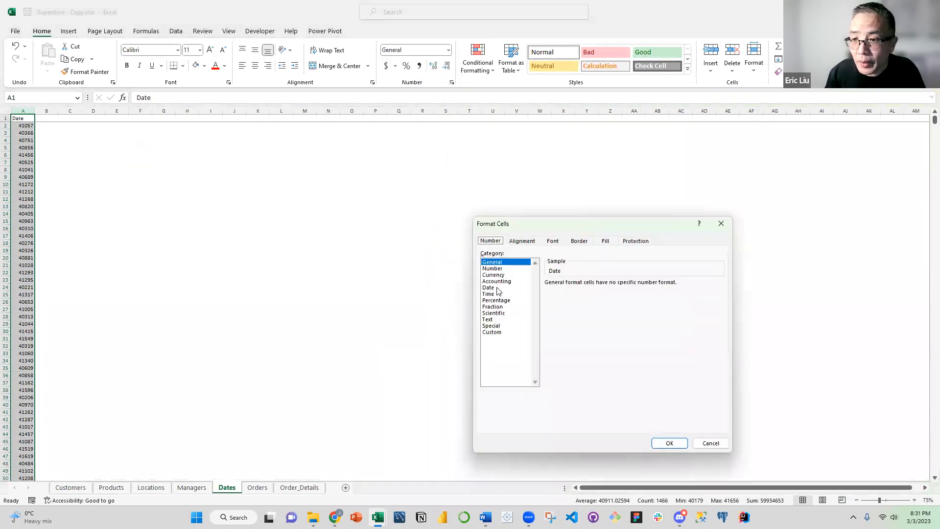
pyautogui.click(497, 288)
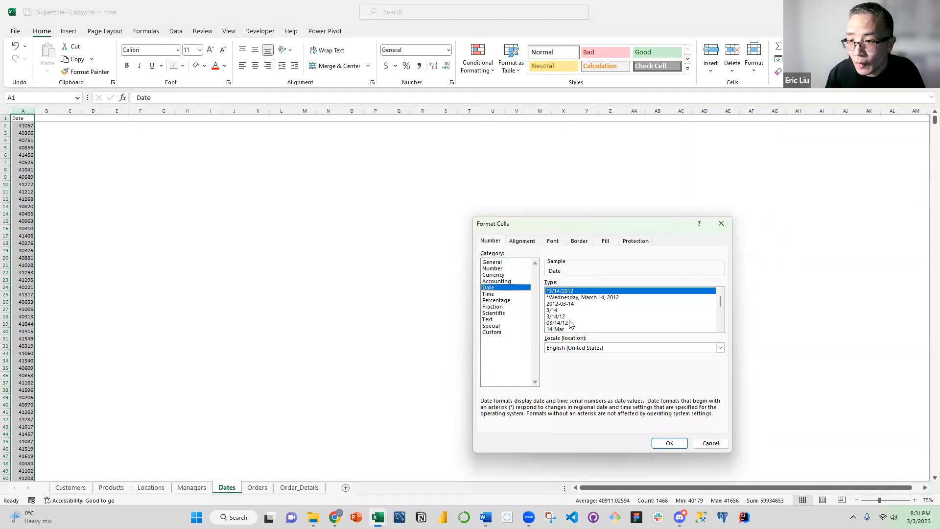
pyautogui.click(569, 304)
pyautogui.click(669, 443)
pyautogui.click(142, 177)
# Enter the headers Month in B1 and Year in C1 on the Dates sheet
pyautogui.click(24, 112)
pyautogui.click(27, 119)
pyautogui.click(55, 116)
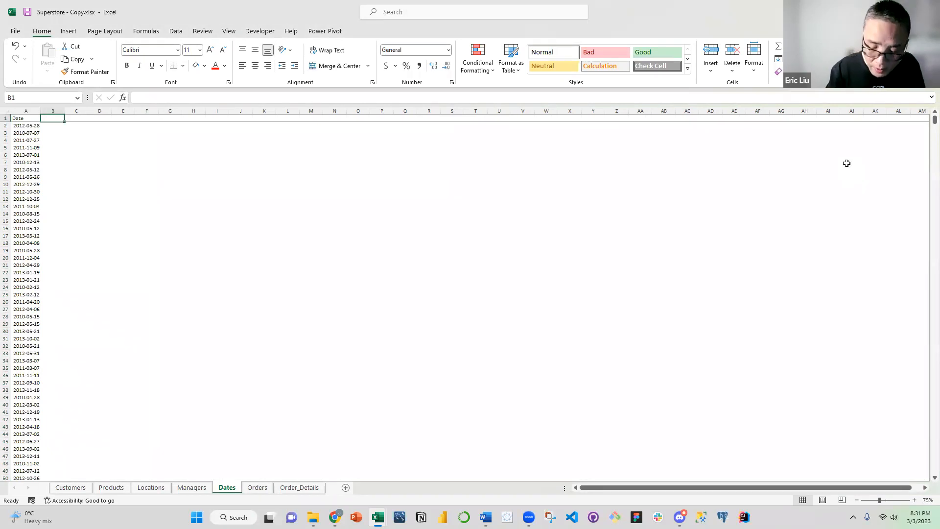
pyautogui.write('Month')
pyautogui.press('Tab')
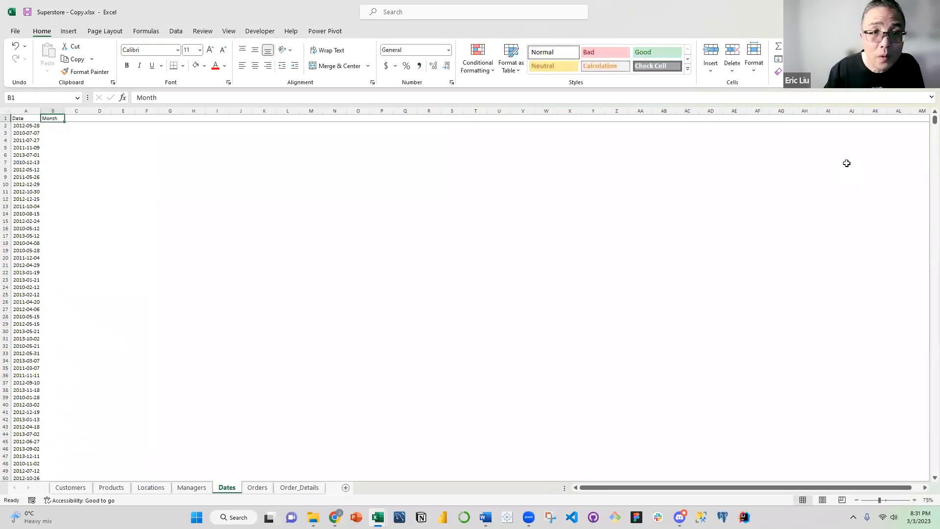
pyautogui.write('Year')
pyautogui.press('Return')
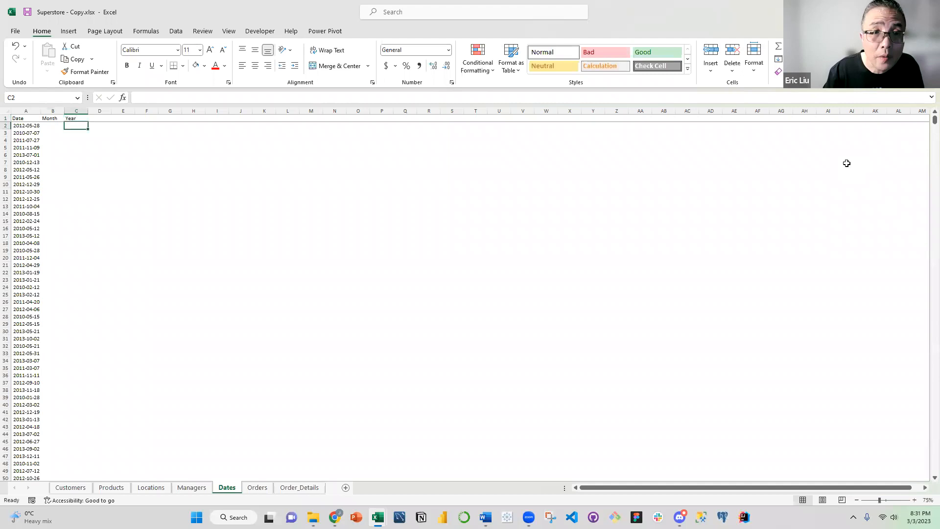
# Enter the formula =TEXT(A2,"yyyymm") in B2 on the Dates sheet to derive the Month value
pyautogui.press('Left')
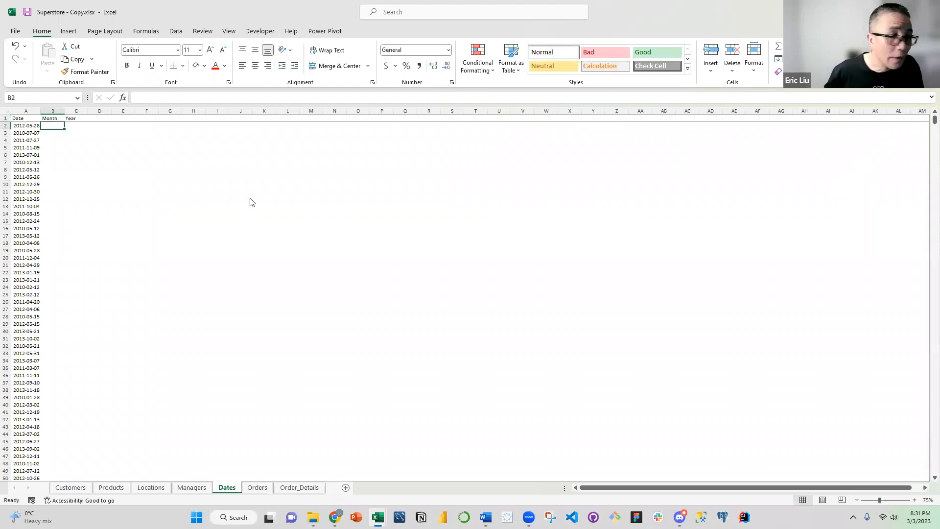
pyautogui.click(55, 125)
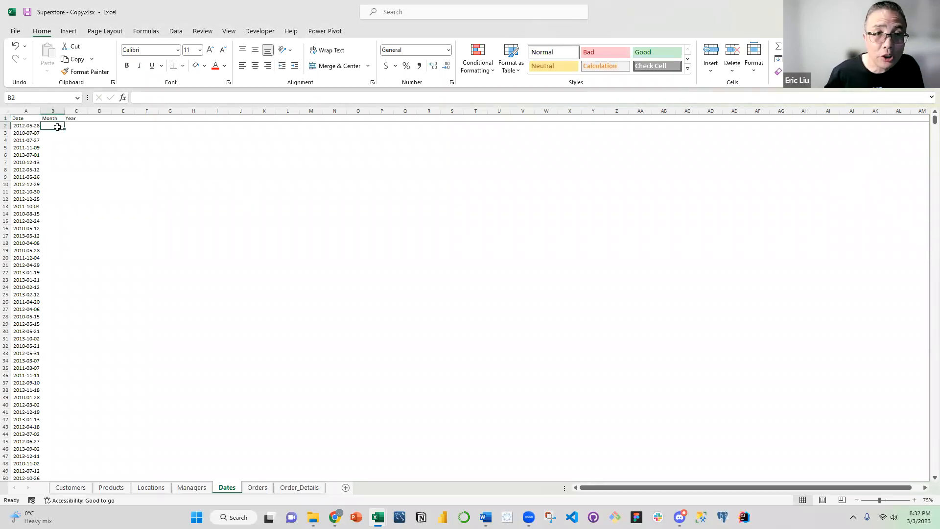
pyautogui.write('=')
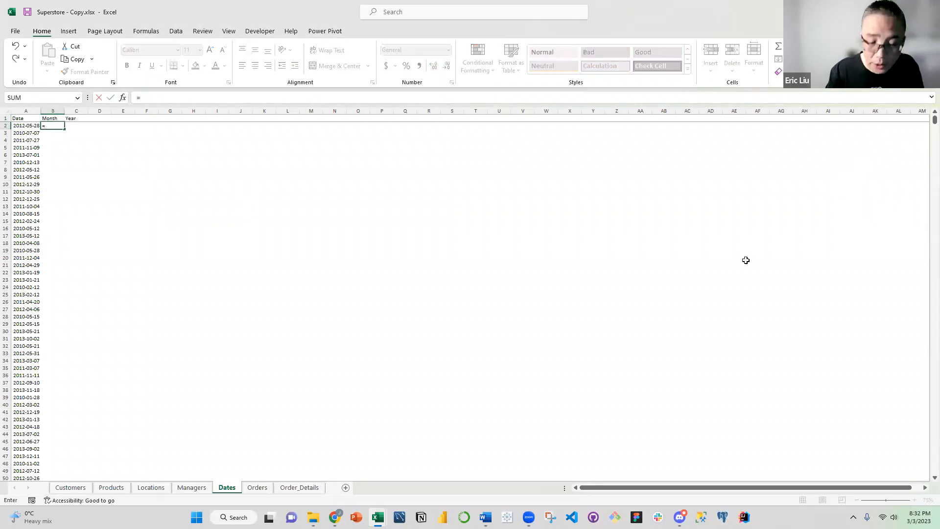
pyautogui.write('text')
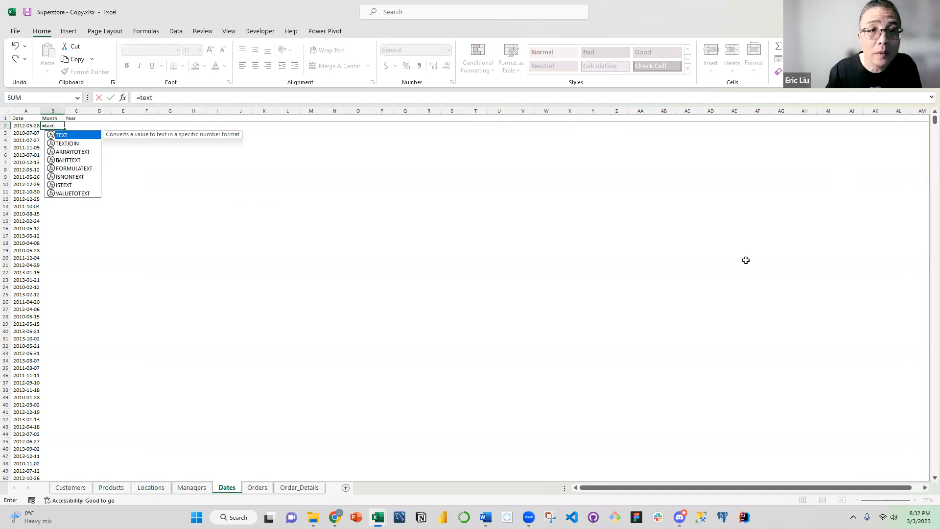
pyautogui.press('Tab')
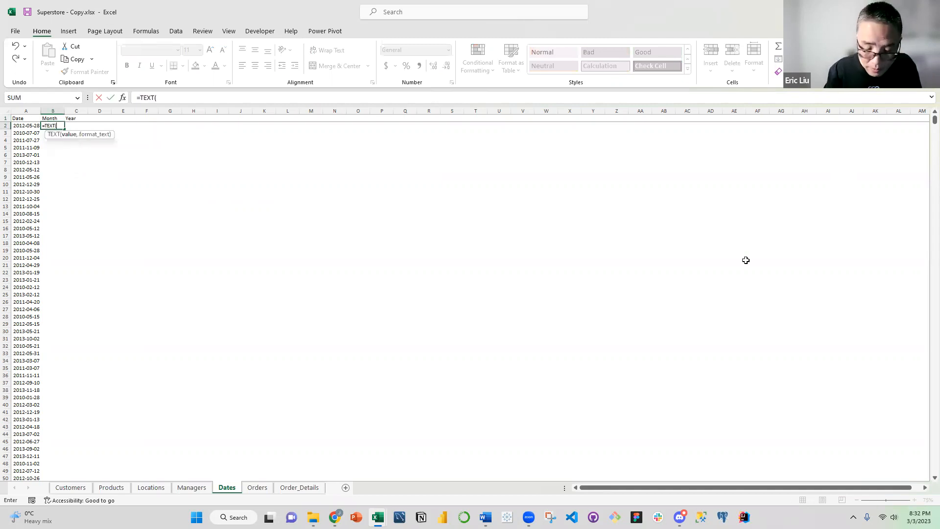
pyautogui.write('a2,"yyyymm')
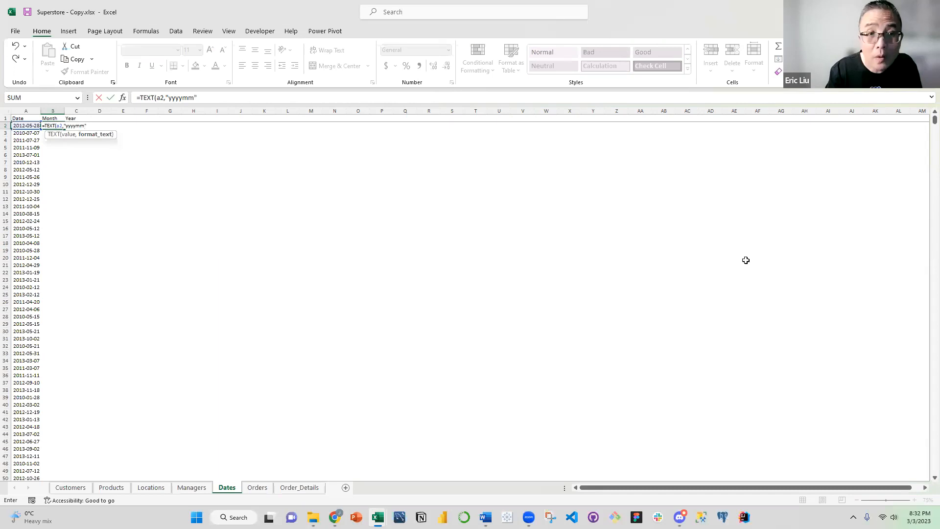
pyautogui.write(')')
pyautogui.press('Return')
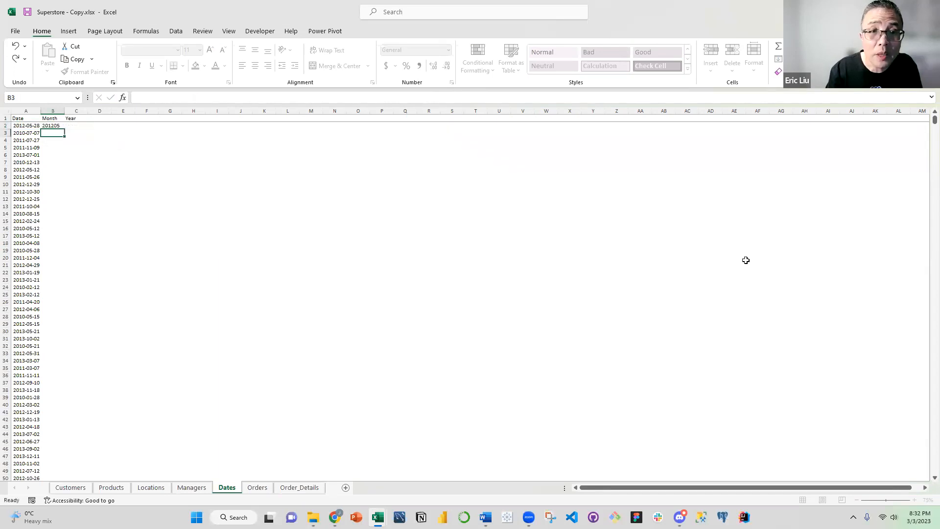
# Enter the formula =TEXT(A2,"yyyy") in C2 to derive the Year value
pyautogui.click(72, 126)
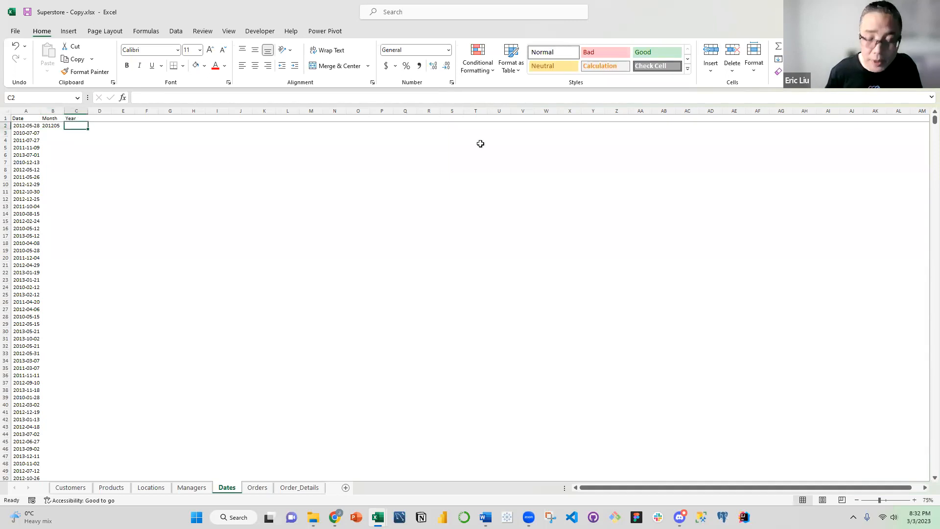
pyautogui.write('=')
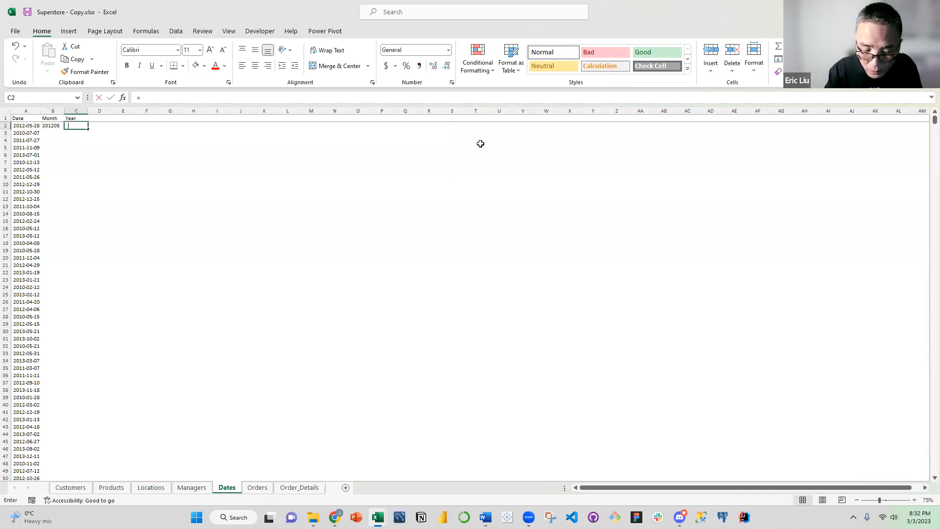
pyautogui.write('TEXT(')
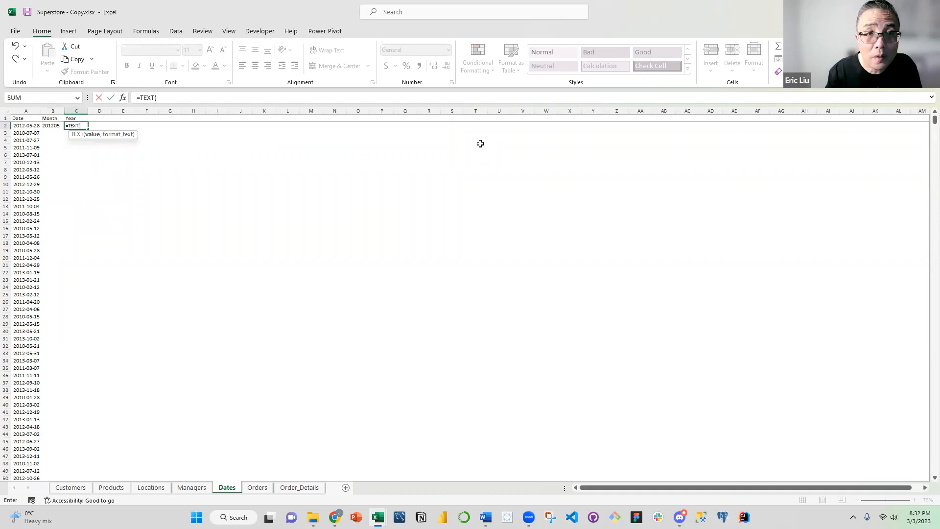
pyautogui.write('a2,"yyyy')
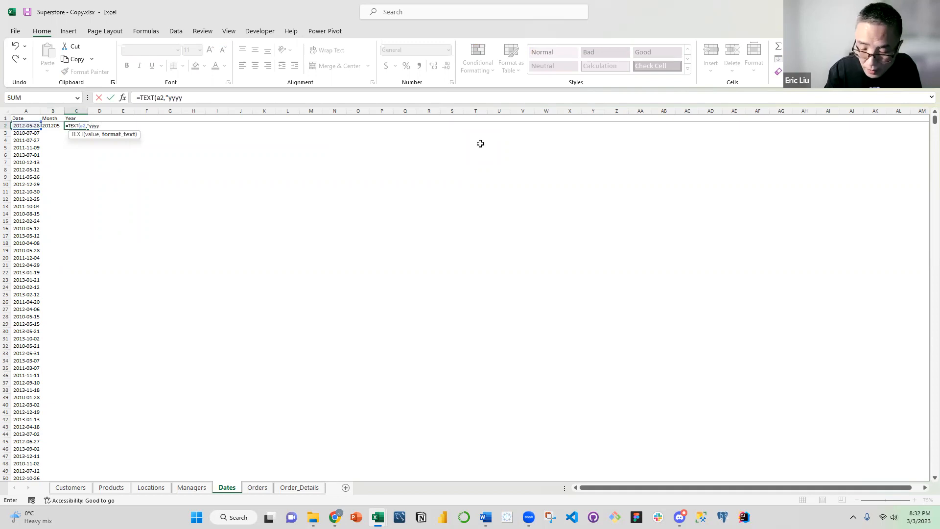
pyautogui.write('")')
pyautogui.press('Return')
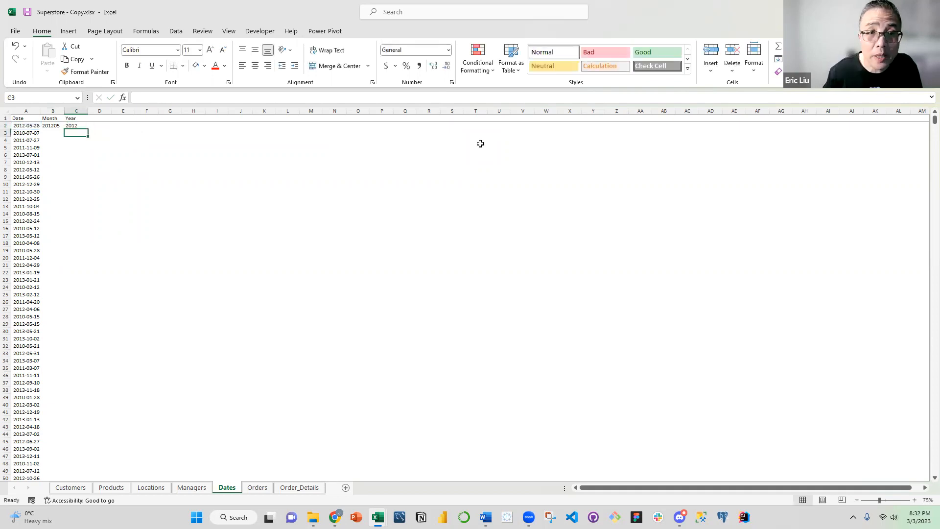
# Fill the Month and Year formulas in B2:C2 down through all date rows
pyautogui.click(76, 169)
pyautogui.moveTo(51, 126); pyautogui.dragTo(84, 129)
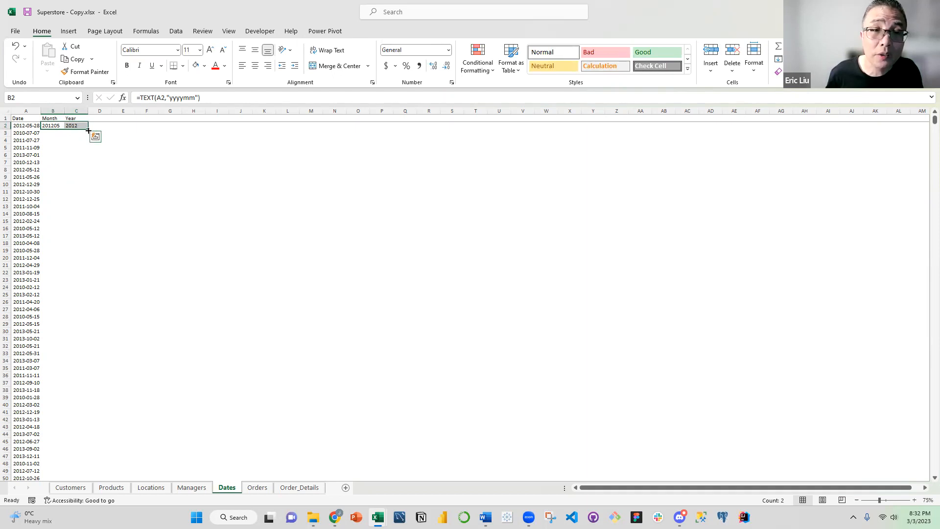
pyautogui.doubleClick(88, 130)
pyautogui.click(100, 139)
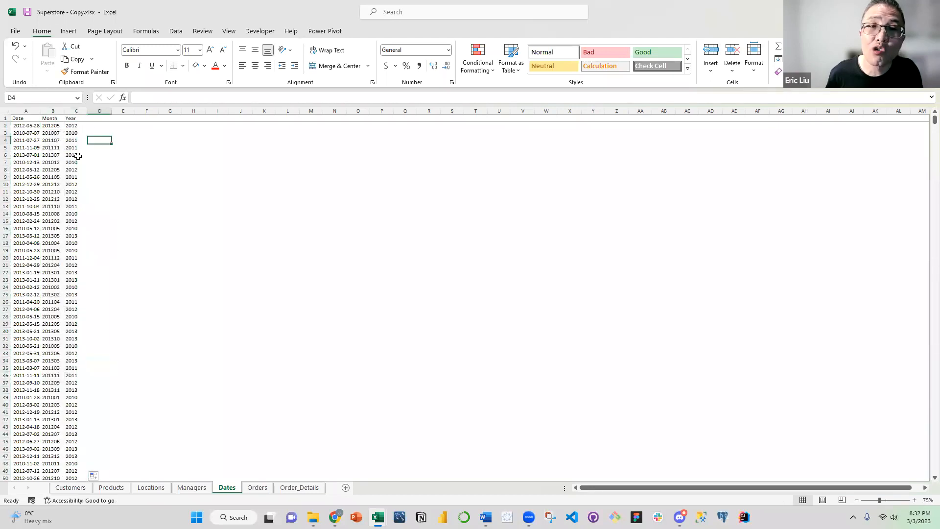
pyautogui.click(70, 134)
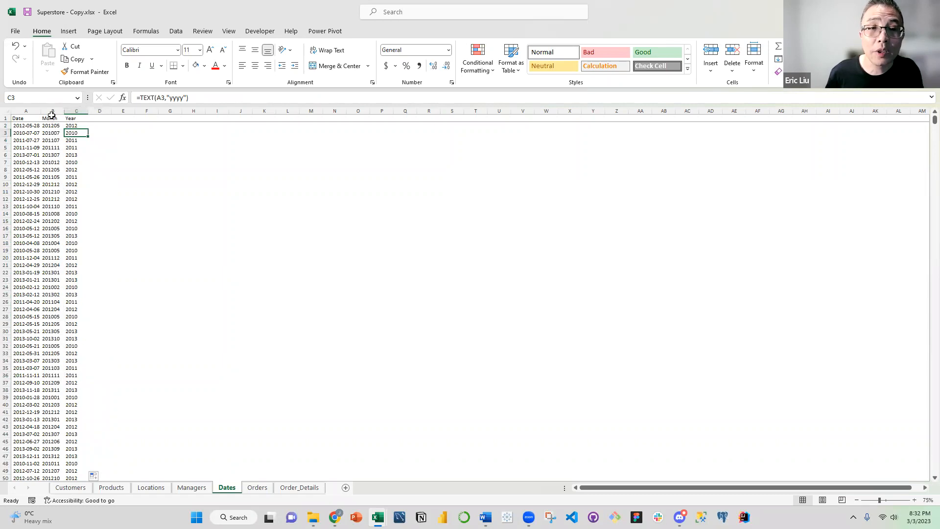
# Replace the formulas in the Month and Year columns with their values by copying and pasting them in place as values only
pyautogui.moveTo(52, 111); pyautogui.dragTo(65, 134)
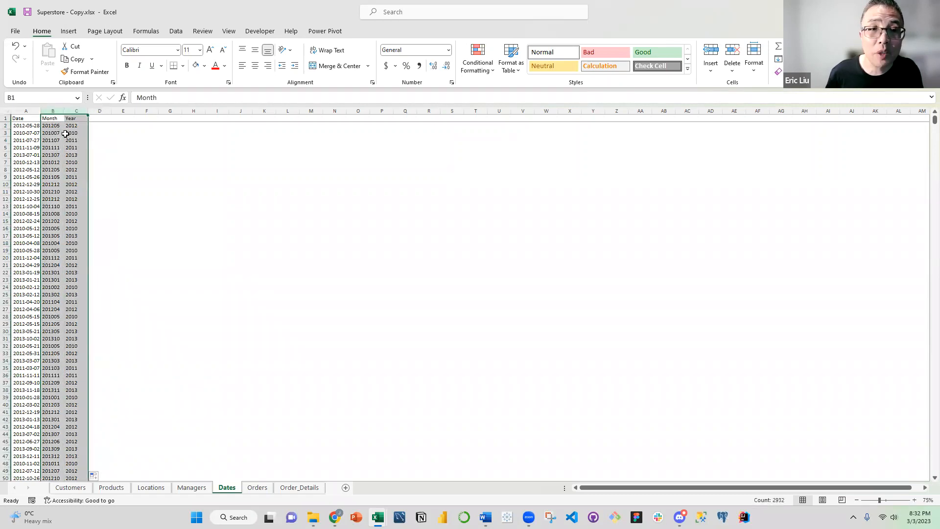
pyautogui.rightClick(69, 139)
pyautogui.click(96, 171)
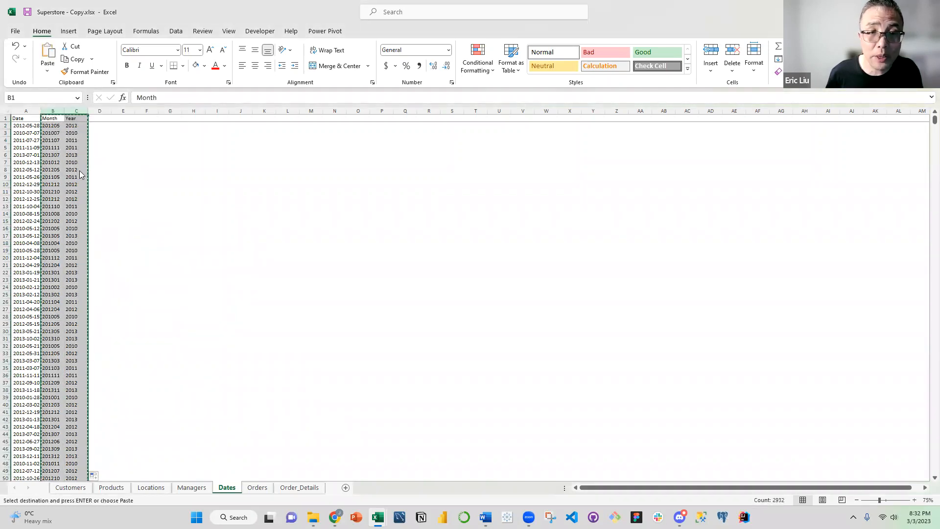
pyautogui.rightClick(74, 167)
pyautogui.click(113, 250)
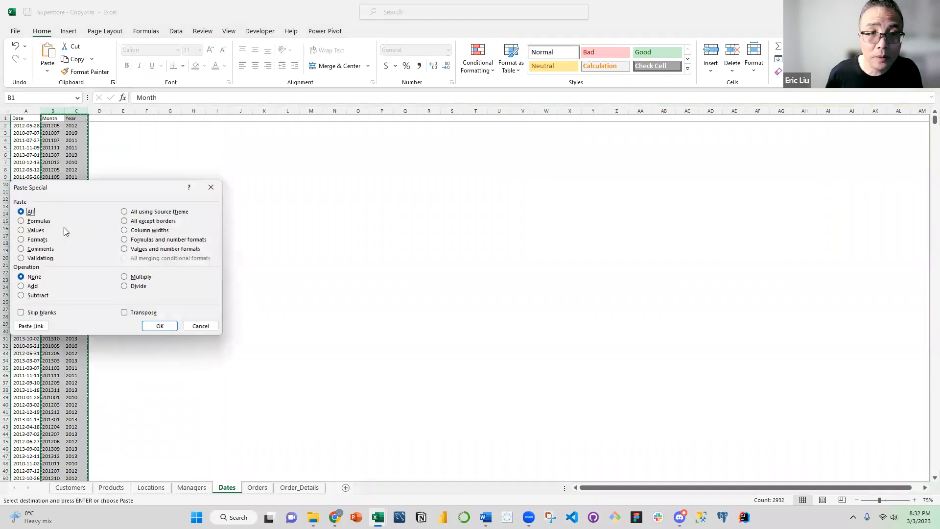
pyautogui.click(35, 230)
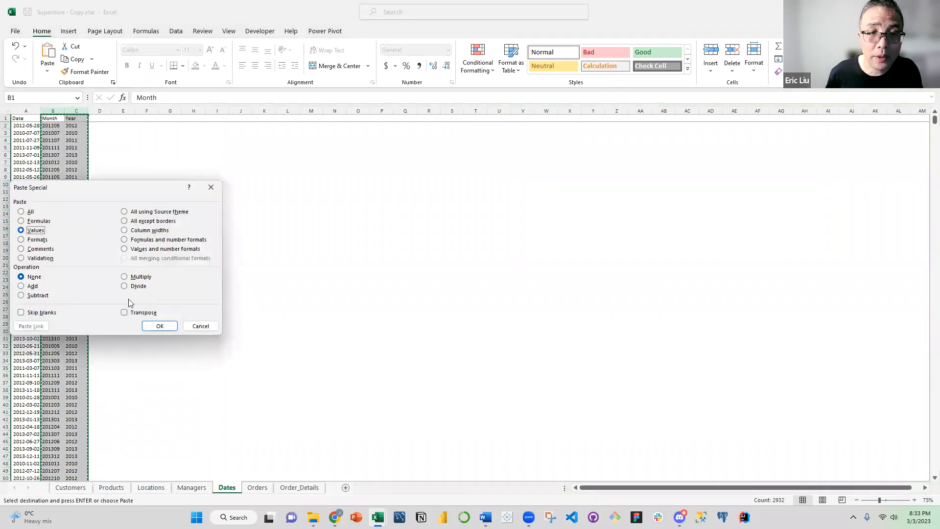
pyautogui.click(159, 325)
pyautogui.click(123, 177)
pyautogui.click(51, 126)
pyautogui.click(73, 127)
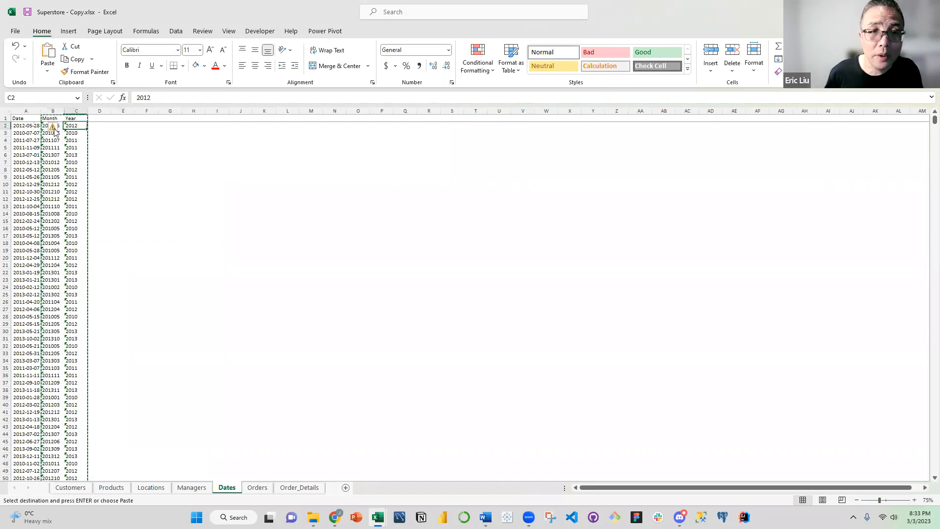
# Ignore the number-stored-as-text errors for all Month and Year values from row 2 down
pyautogui.moveTo(45, 127); pyautogui.dragTo(73, 128)
pyautogui.hotkey('ctrl', 'shift', 'Down')
pyautogui.hotkey('ctrl', 'v')
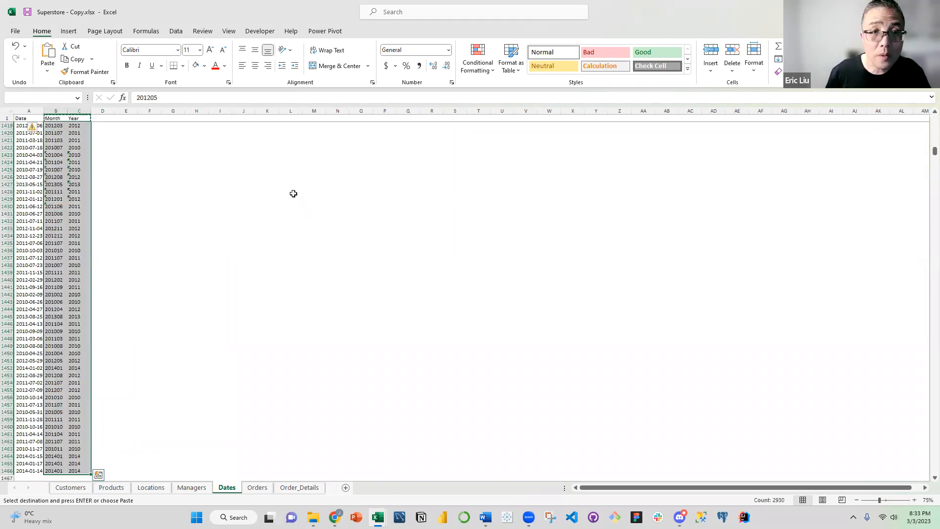
pyautogui.click(32, 126)
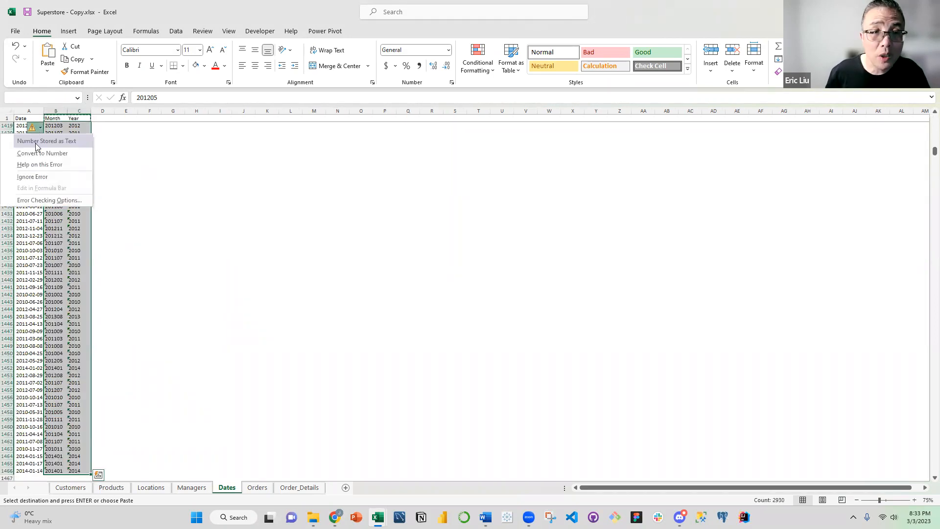
pyautogui.click(32, 177)
pyautogui.click(79, 119)
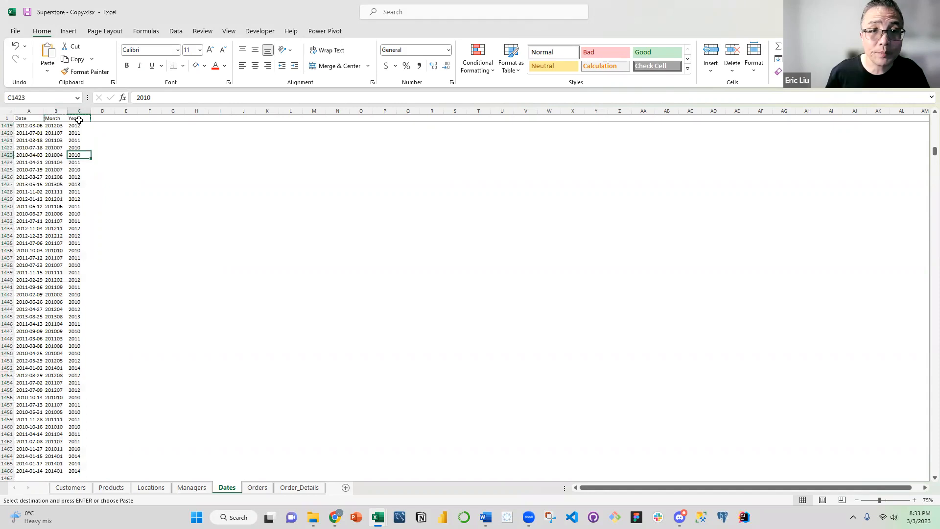
# Make the Date, Month and Year headers in A1:C1 bold and centred
pyautogui.moveTo(29, 119); pyautogui.dragTo(76, 119)
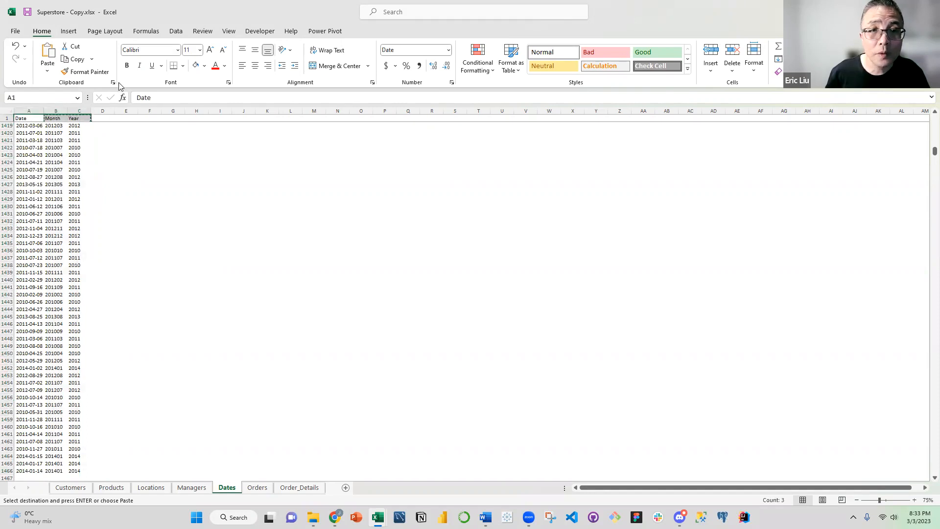
pyautogui.click(127, 66)
pyautogui.click(255, 66)
pyautogui.click(156, 161)
pyautogui.scroll(6, 63, 126)
pyautogui.click(30, 118)
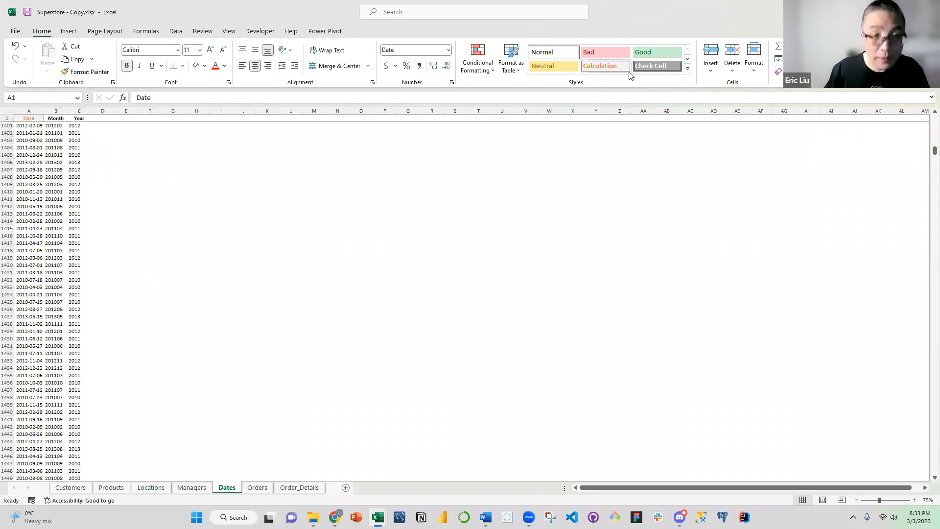
pyautogui.hotkey('ctrl', 'shift', 'Right')
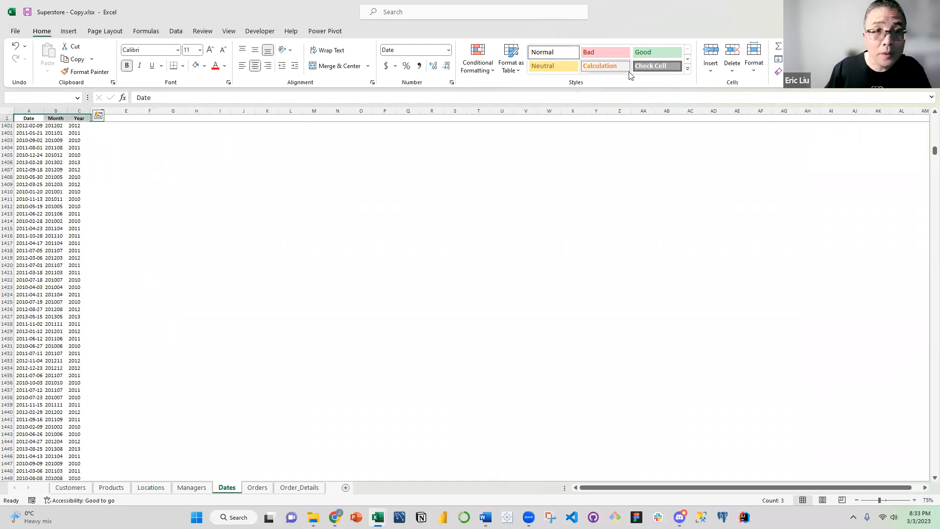
pyautogui.hotkey('ctrl', 'q')
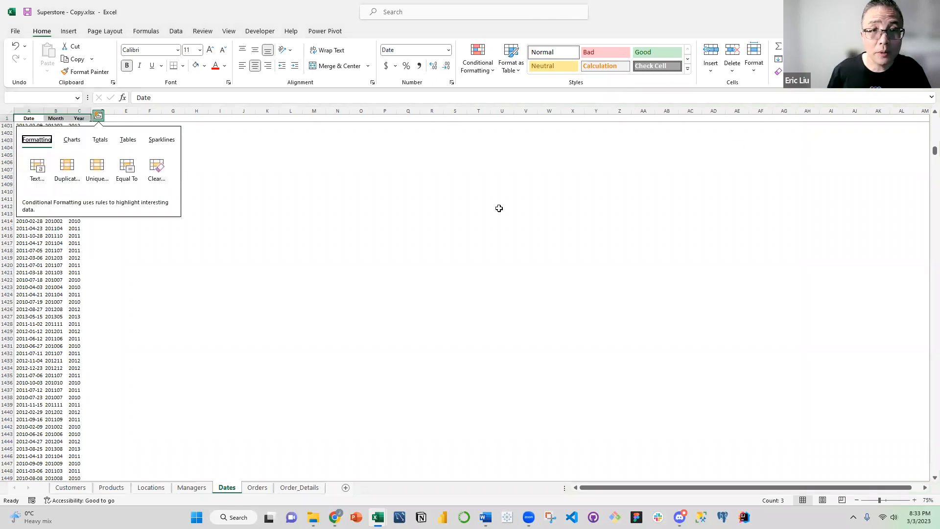
pyautogui.click(365, 200)
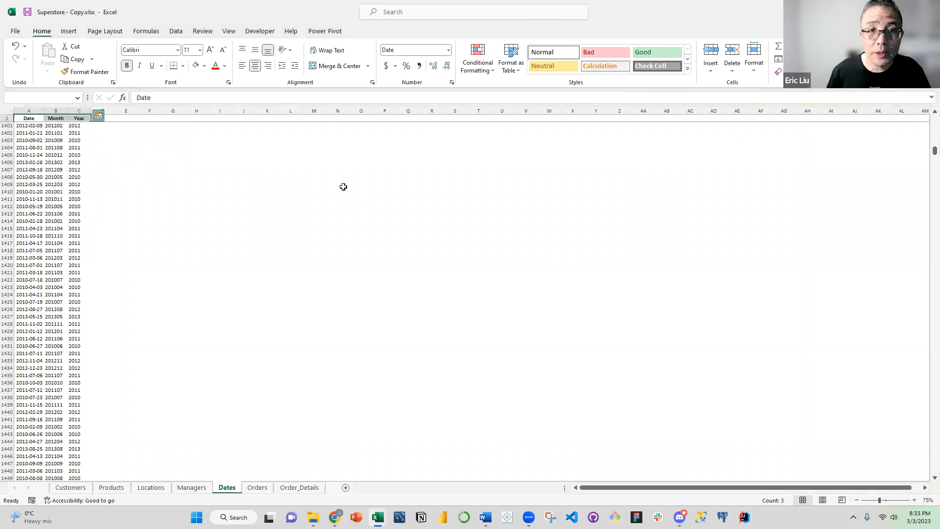
# Name the whole Date, Month and Year table, including its header row, as the range Dates
pyautogui.click(37, 119)
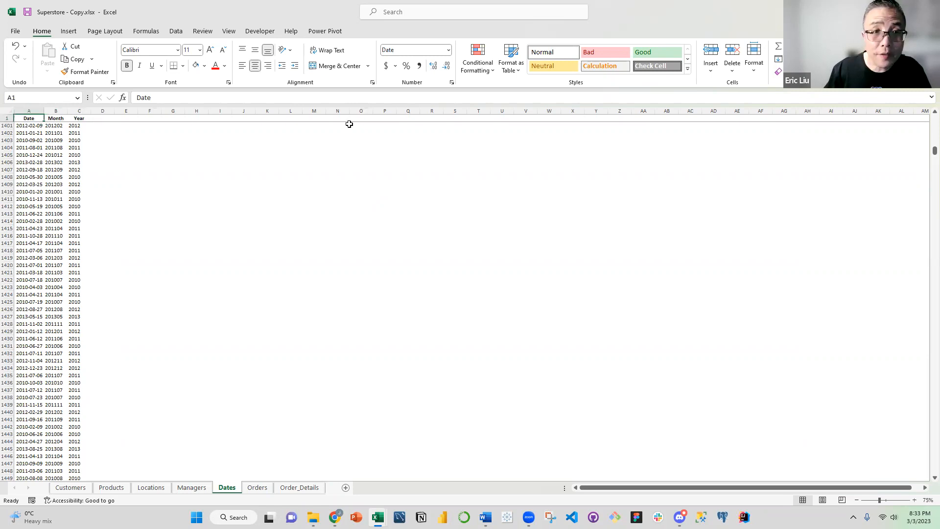
pyautogui.hotkey('ctrl', 'shift', 'Right')
pyautogui.hotkey('ctrl', 'shift', 'Down')
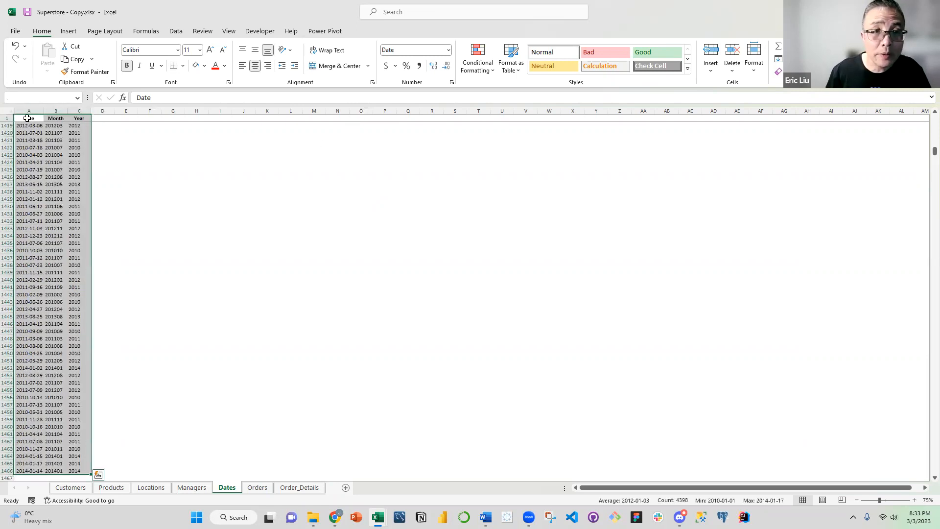
pyautogui.write('Dates')
pyautogui.press('Return')
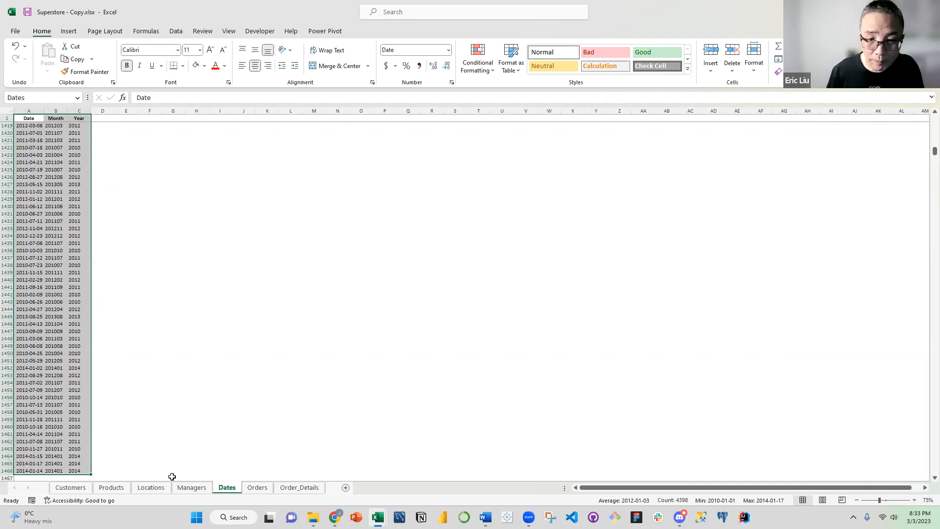
# On the Orders sheet, name the whole Order ID, Order Date and Order Priority table, including its header row, as the range Orders
pyautogui.click(258, 488)
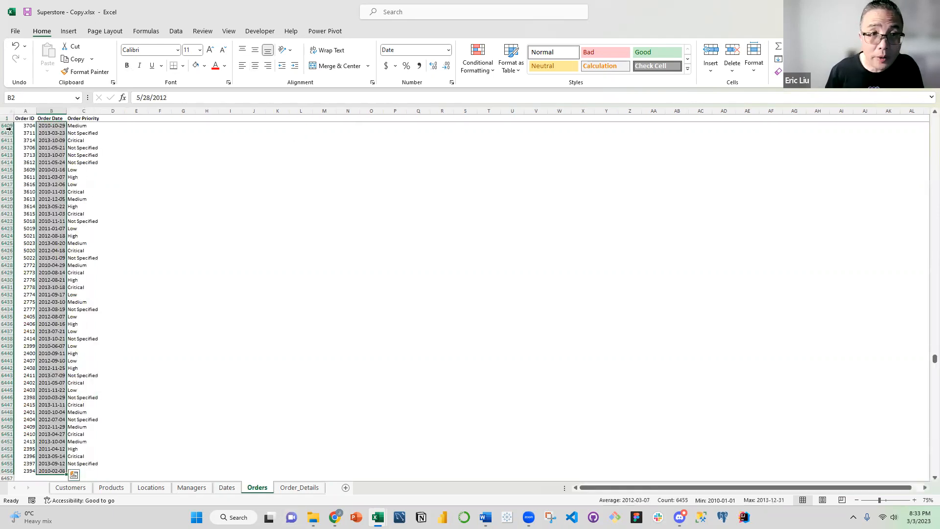
pyautogui.click(24, 117)
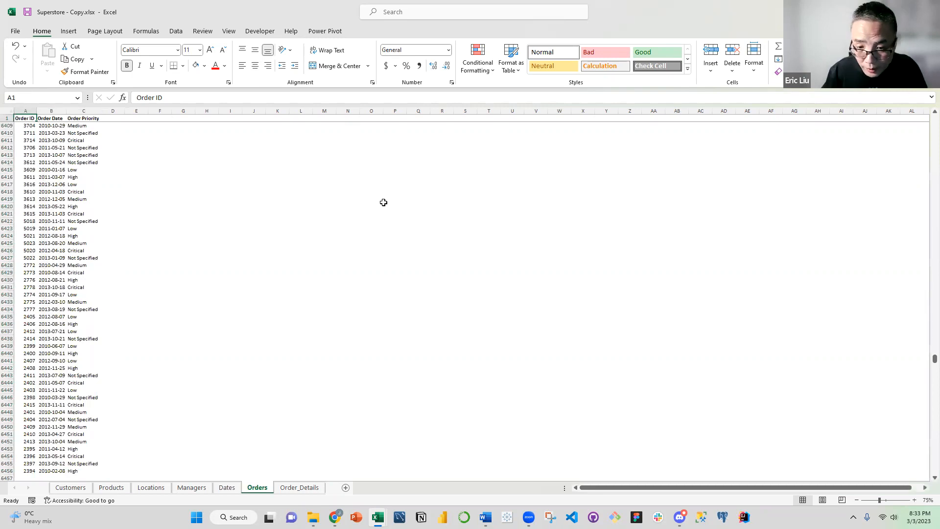
pyautogui.hotkey('ctrl', 'shift', 'Right')
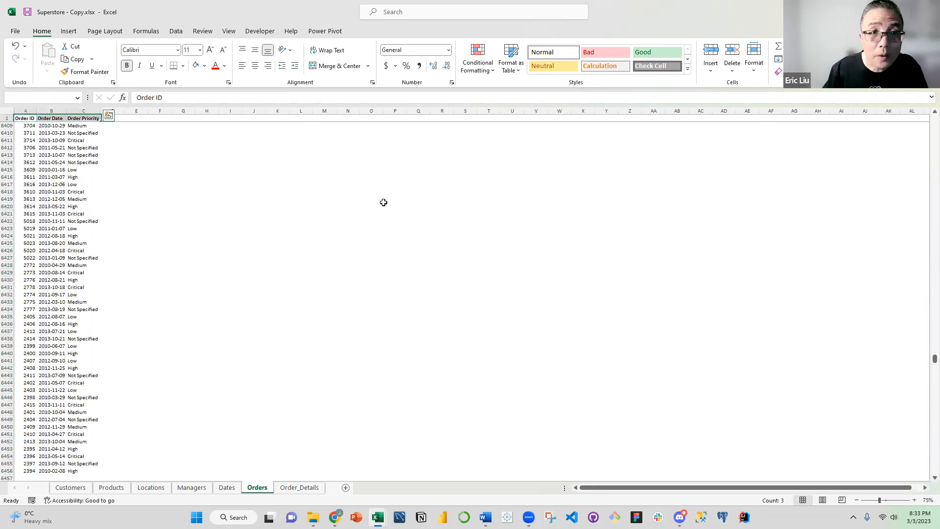
pyautogui.hotkey('ctrl', 'shift', 'Down')
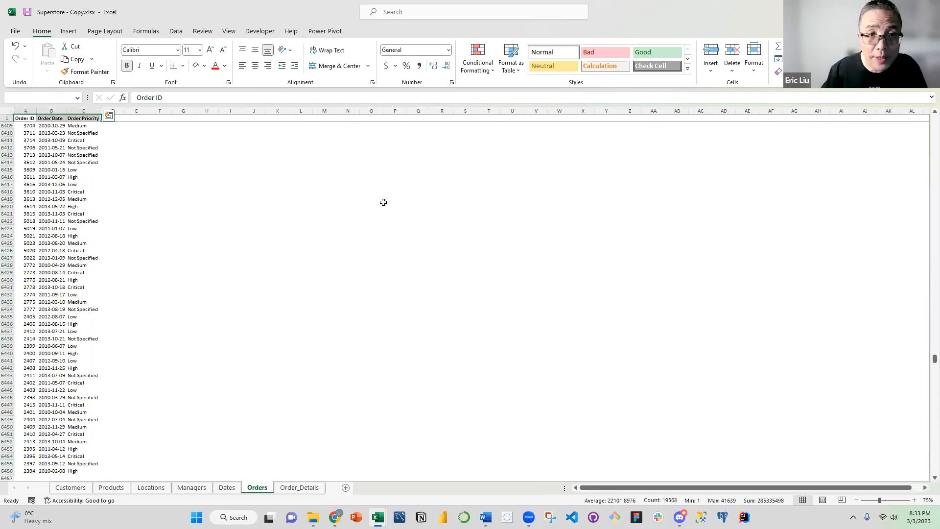
pyautogui.write('O')
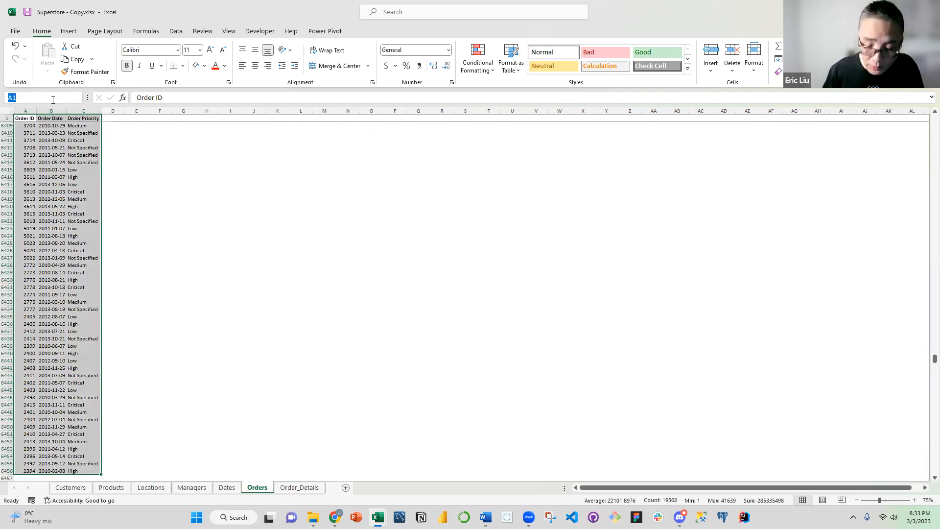
pyautogui.press('Return')
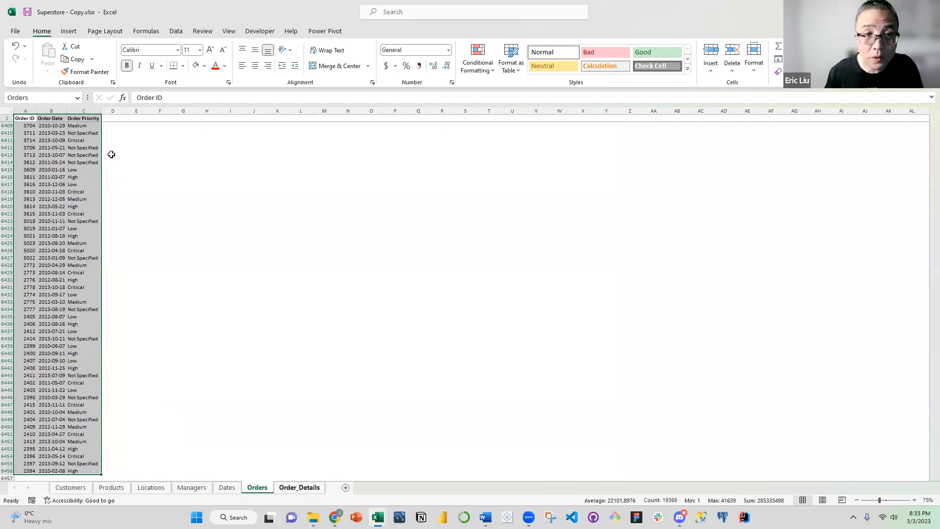
pyautogui.click(25, 118)
# On the Order_Details sheet, name the whole table from Customer ID to Shipping Cost, including its header row, as the range Order_Details
pyautogui.click(299, 487)
pyautogui.click(27, 118)
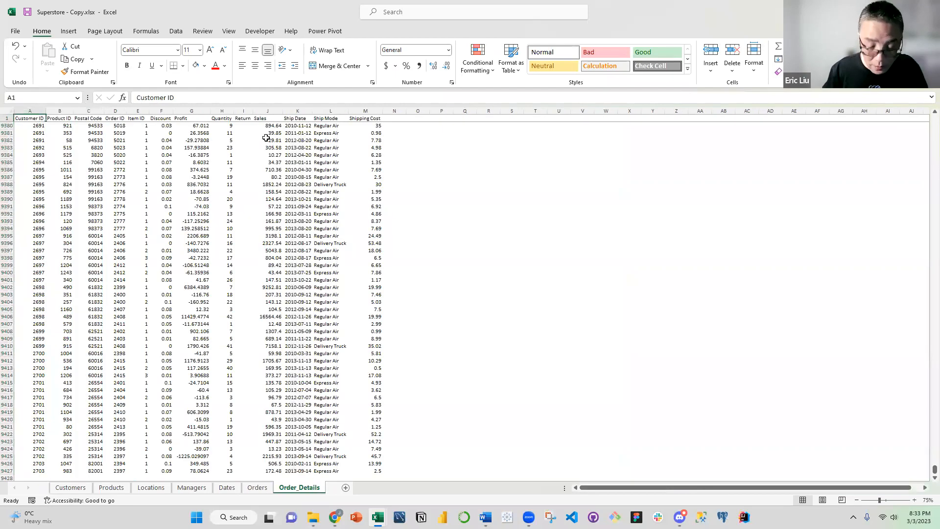
pyautogui.hotkey('ctrl', 'shift', 'Right')
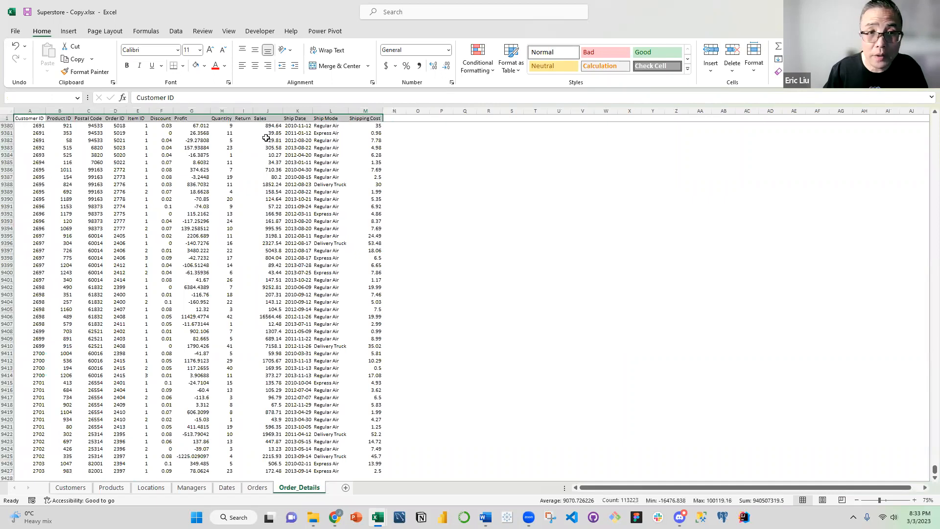
pyautogui.hotkey('ctrl', 'shift', 'Down')
pyautogui.click(18, 98)
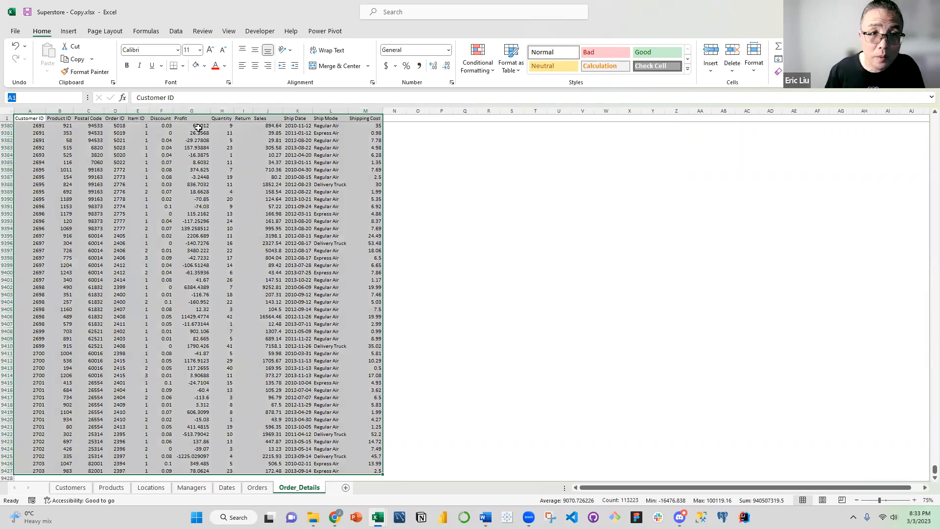
pyautogui.write('Or')
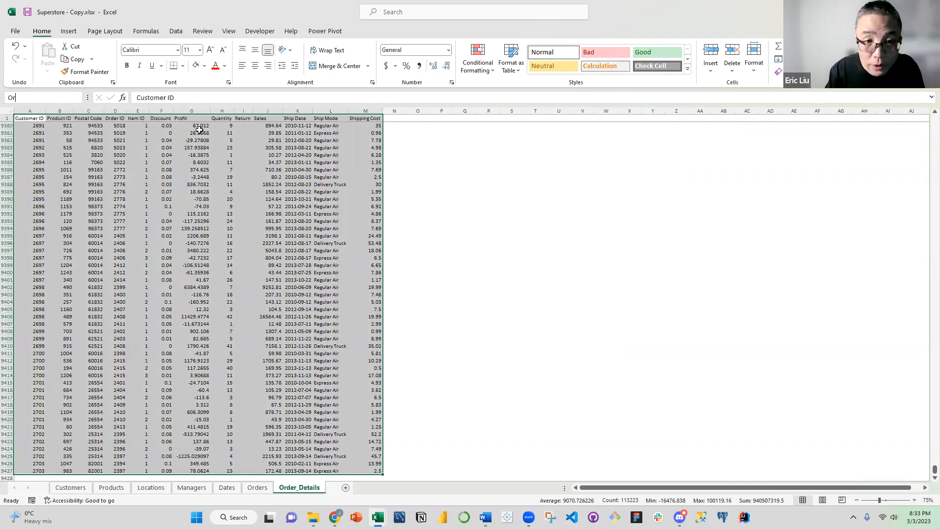
pyautogui.write('der_Details')
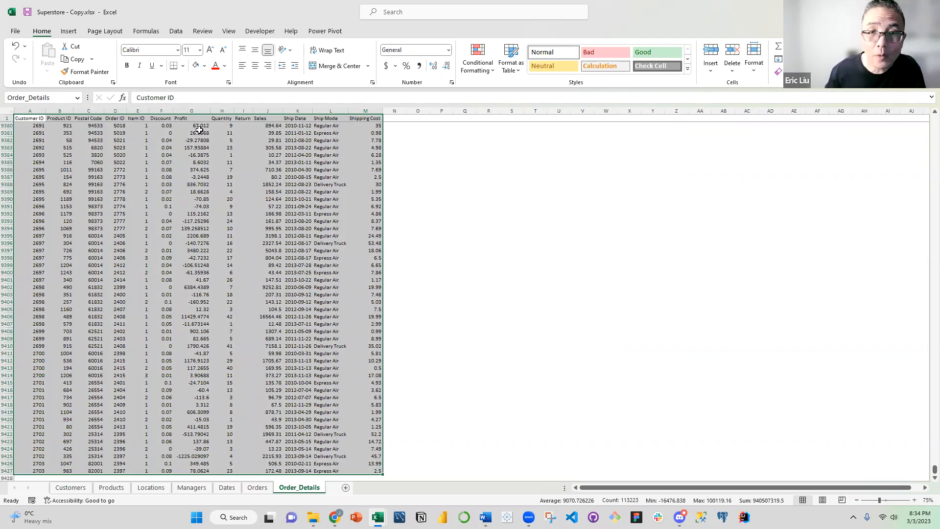
# Review the workbook's defined names in the Name Manager and close it
pyautogui.click(300, 198)
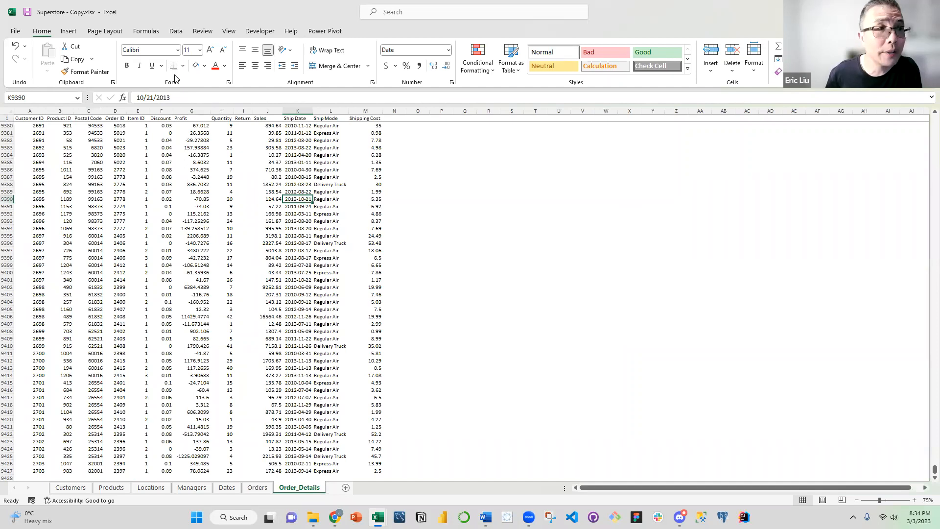
pyautogui.click(147, 33)
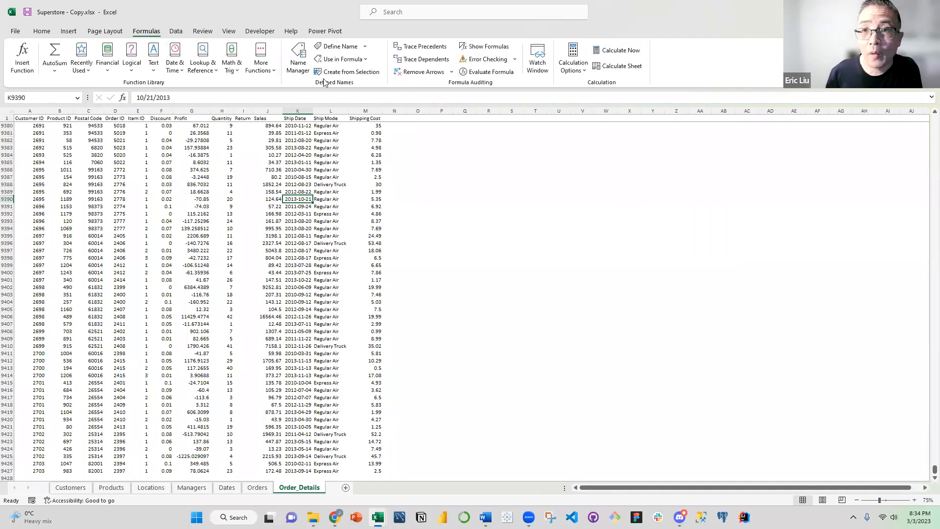
pyautogui.click(298, 63)
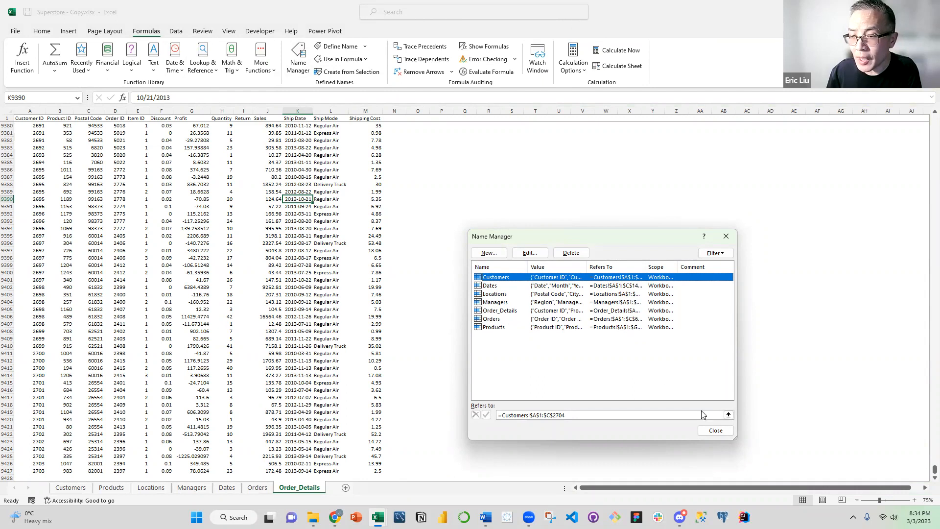
pyautogui.click(715, 430)
pyautogui.click(221, 162)
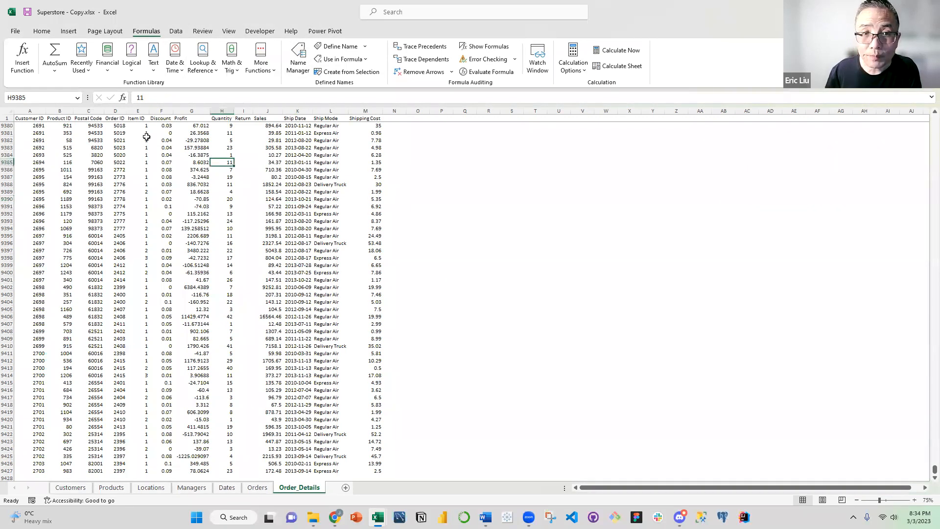
# Create a Power Query query from the Customers range and load it as a connection only, added to the Data Model
pyautogui.click(71, 488)
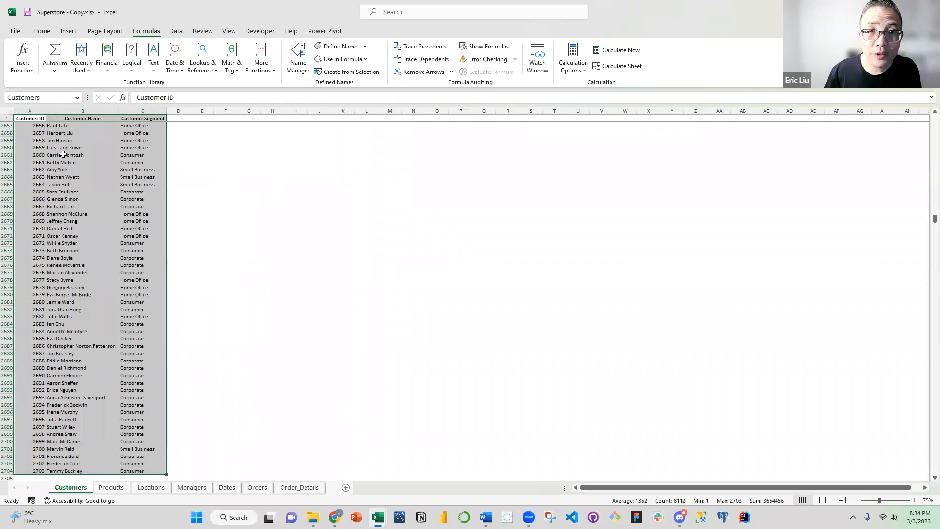
pyautogui.click(176, 31)
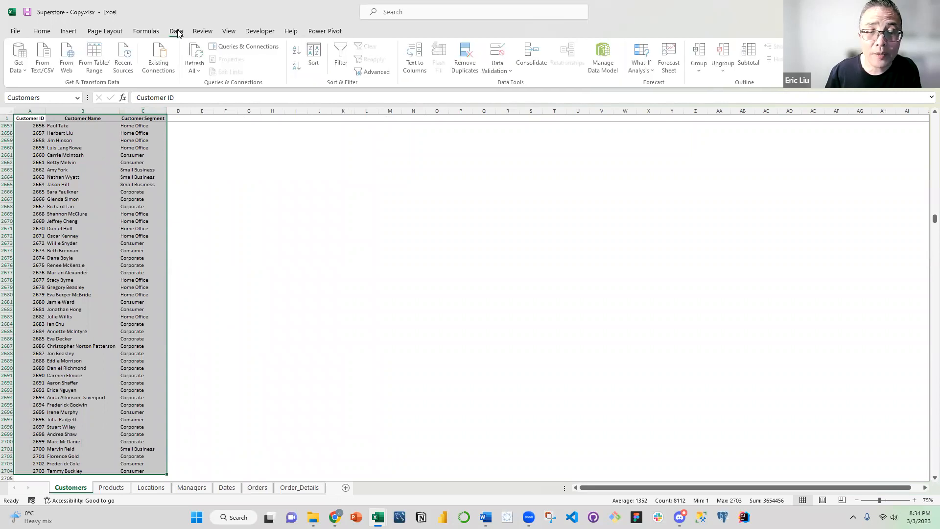
pyautogui.click(98, 70)
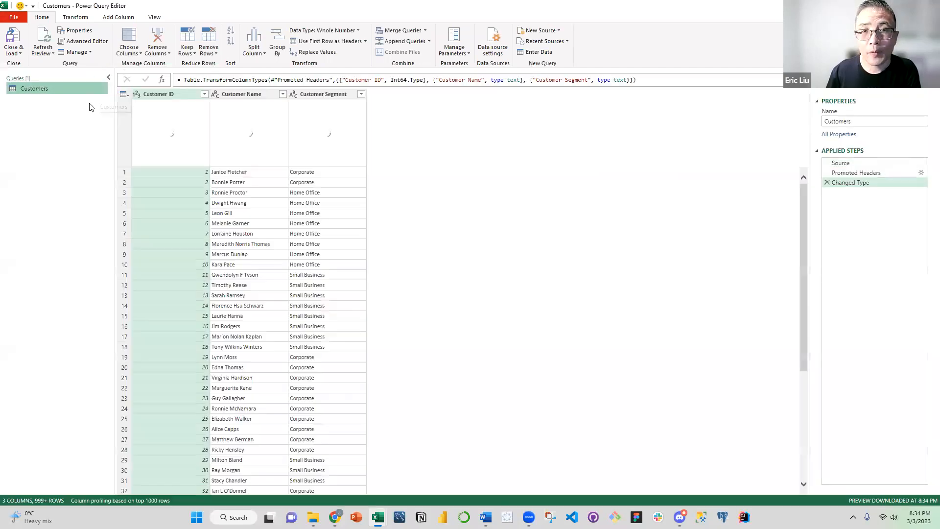
pyautogui.click(20, 53)
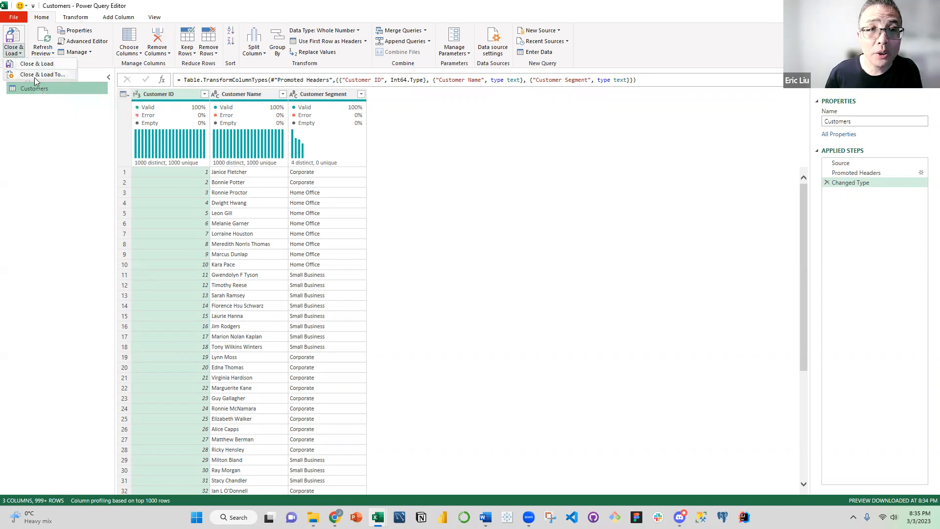
pyautogui.click(36, 74)
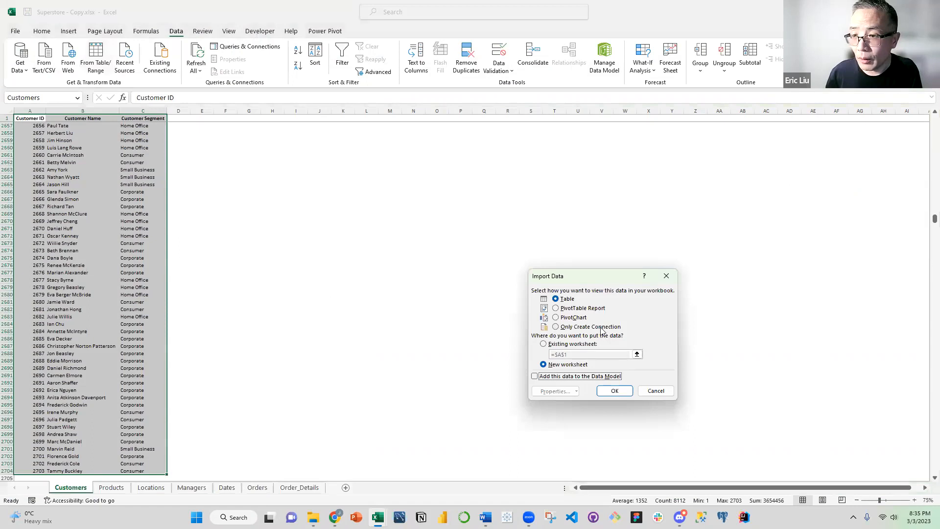
pyautogui.click(601, 328)
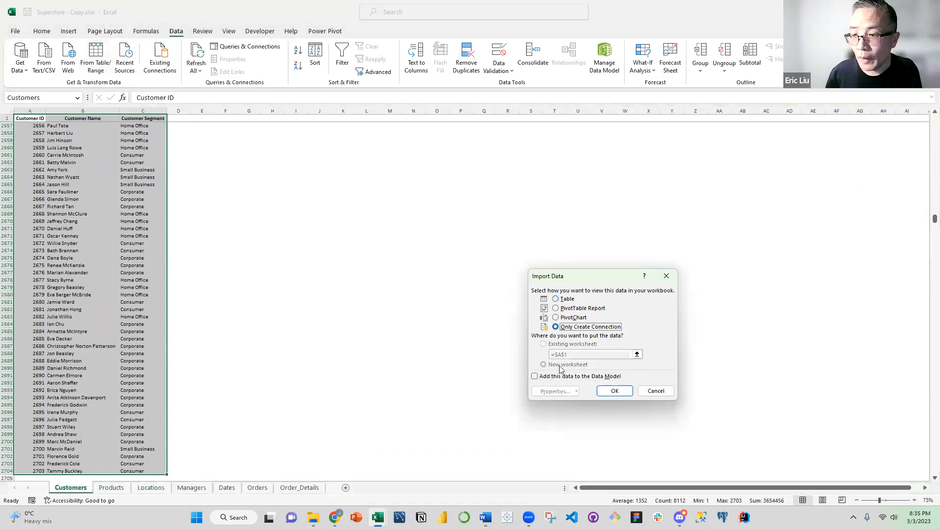
pyautogui.click(550, 381)
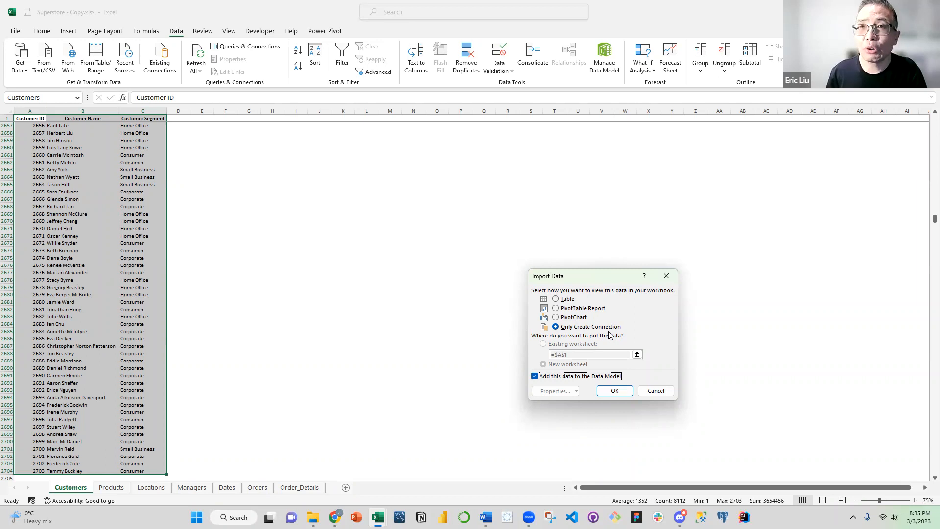
pyautogui.click(615, 390)
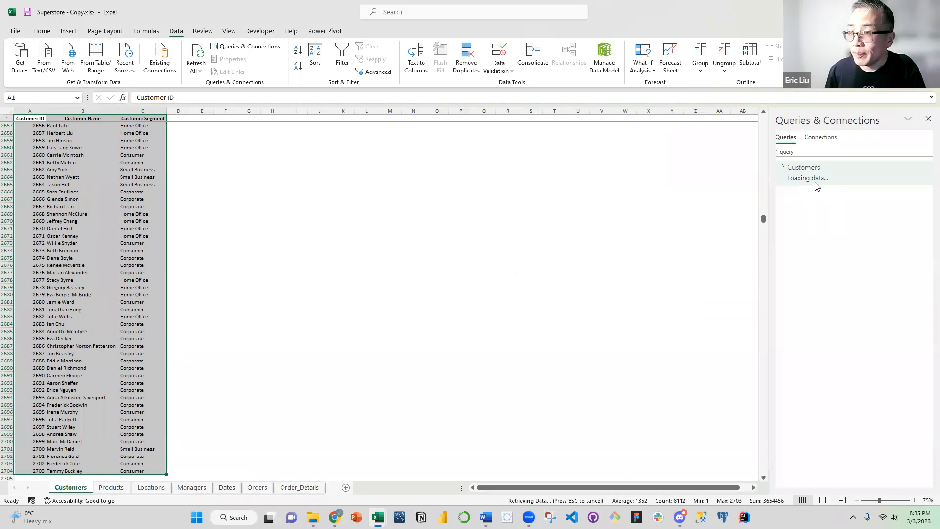
# Create a Power Query query from the Products range and load it as a connection only, added to the Data Model
pyautogui.click(112, 488)
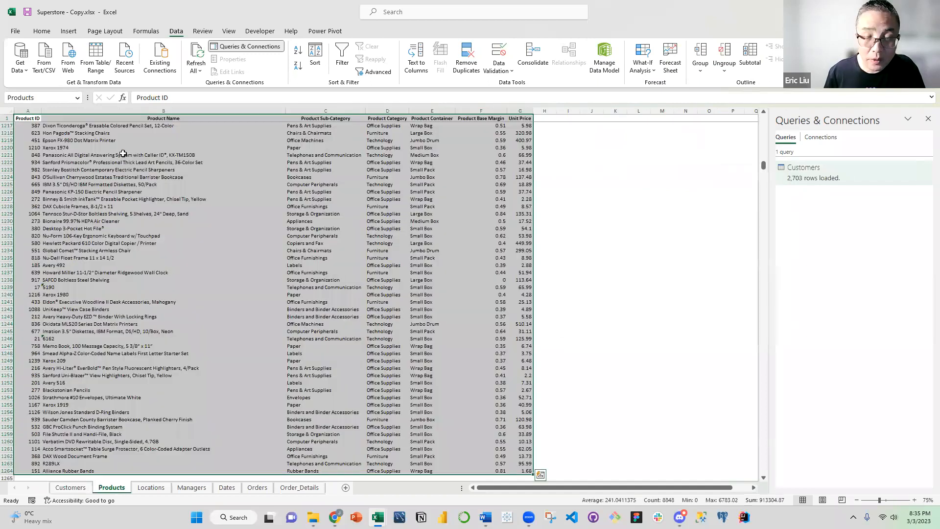
pyautogui.click(97, 68)
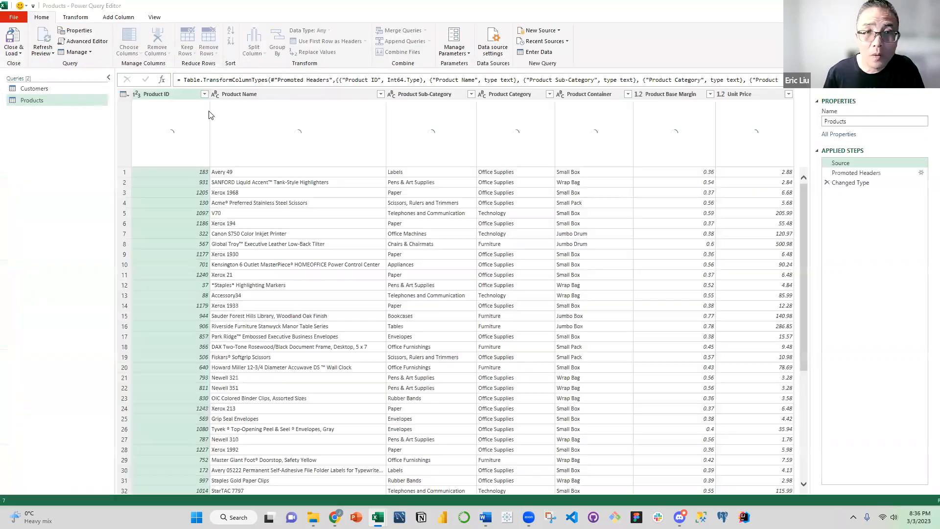
pyautogui.click(21, 53)
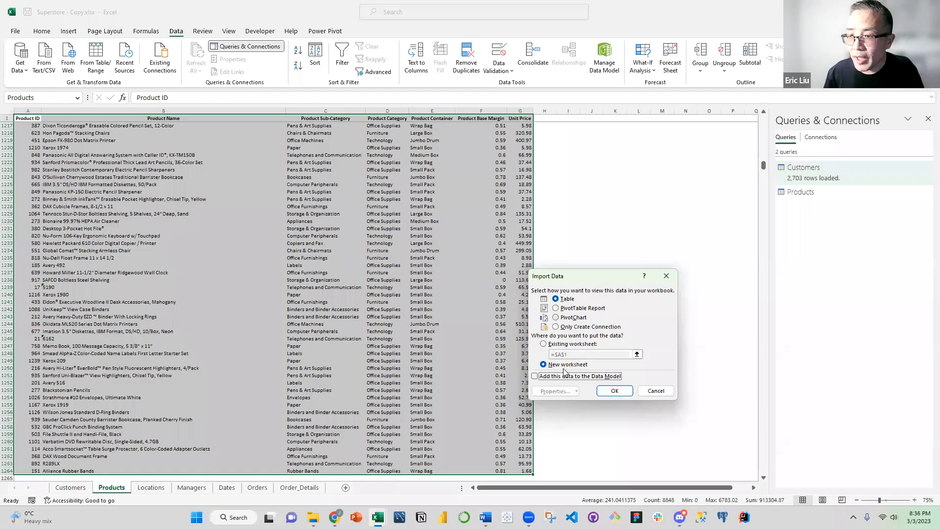
pyautogui.click(556, 327)
pyautogui.click(535, 376)
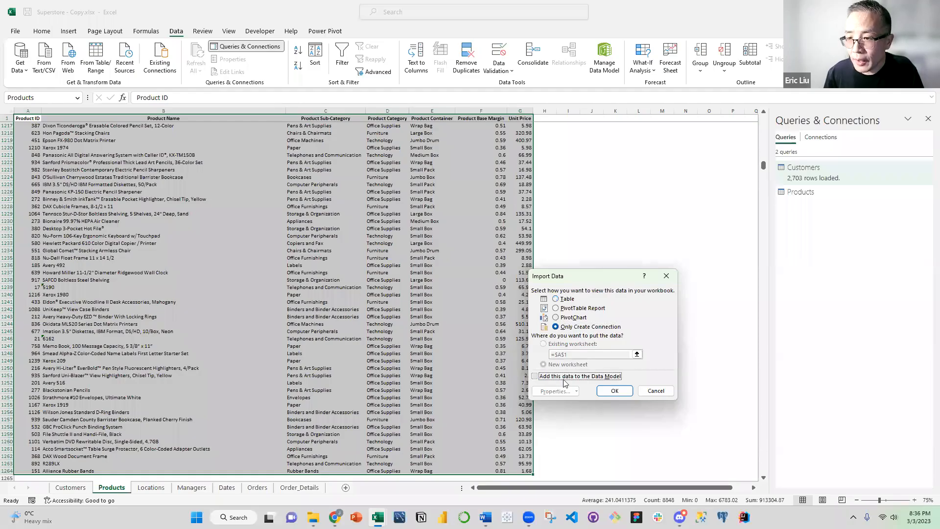
pyautogui.click(616, 391)
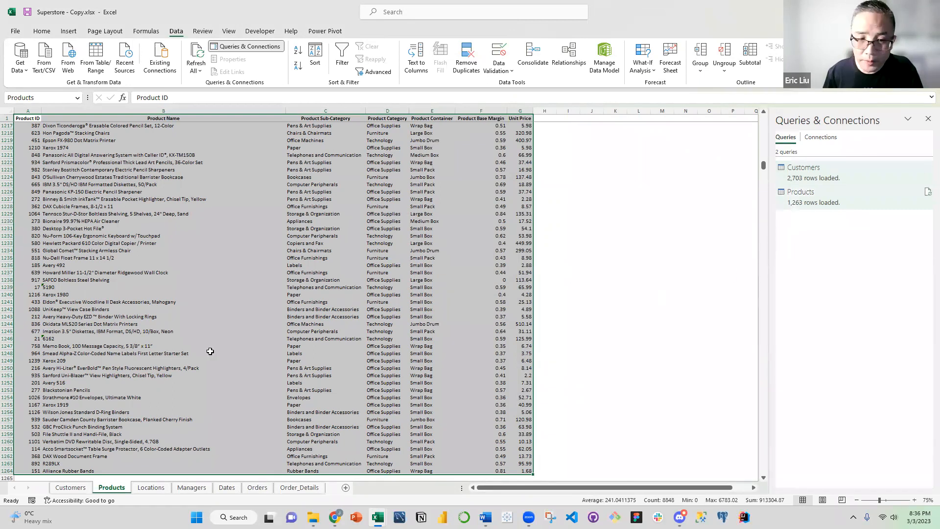
# Create a Power Query query from the Locations range and load it as a connection only, added to the Data Model
pyautogui.hotkey('ctrl', 'pagedown')
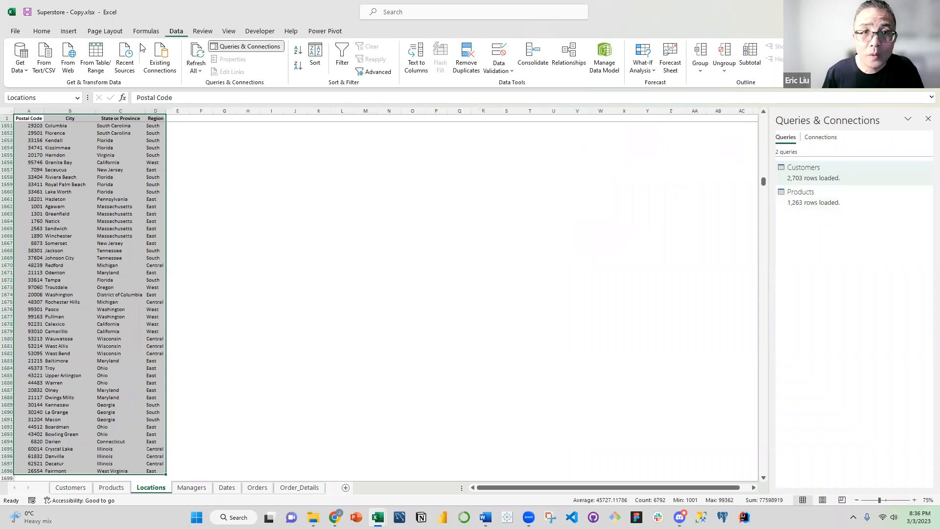
pyautogui.click(97, 64)
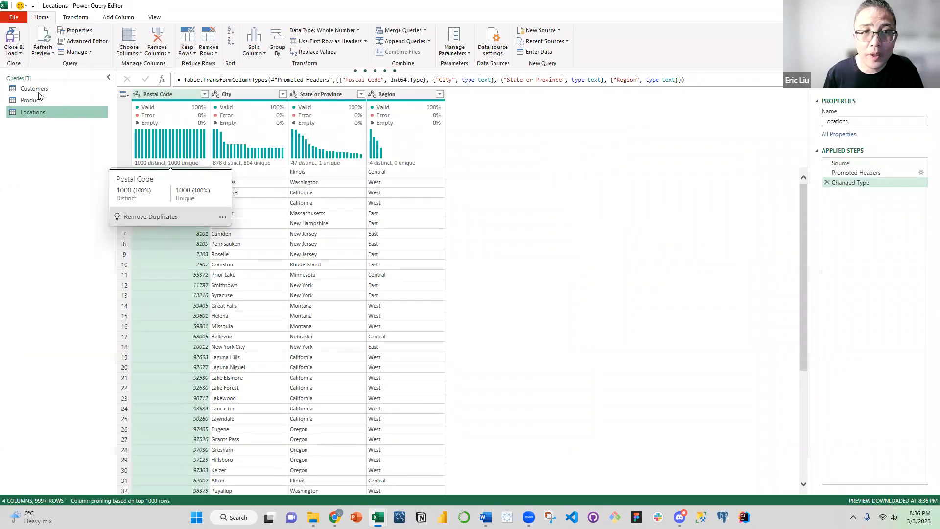
pyautogui.click(21, 55)
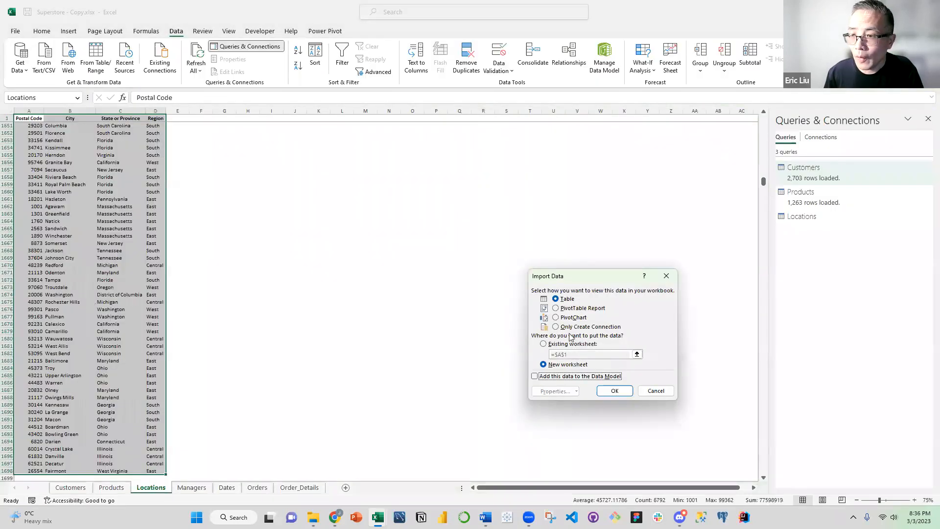
pyautogui.click(567, 329)
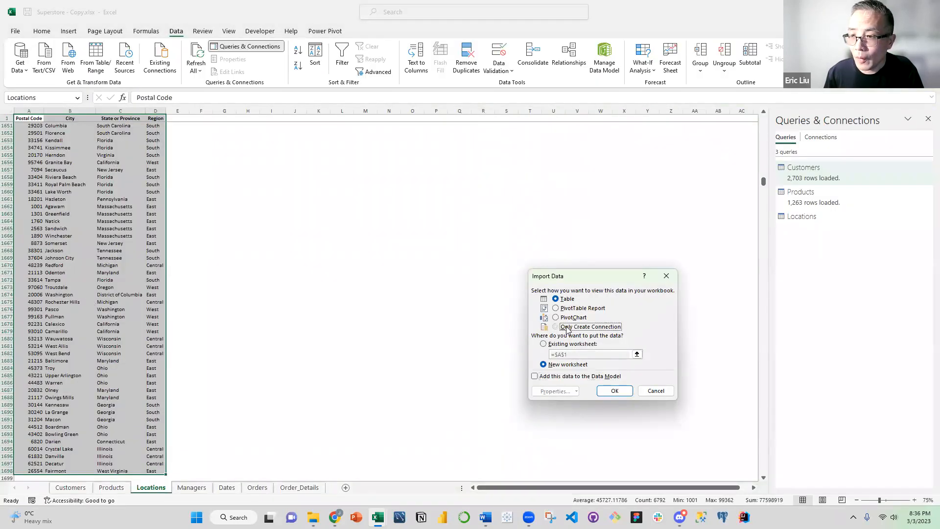
pyautogui.click(557, 377)
pyautogui.click(615, 391)
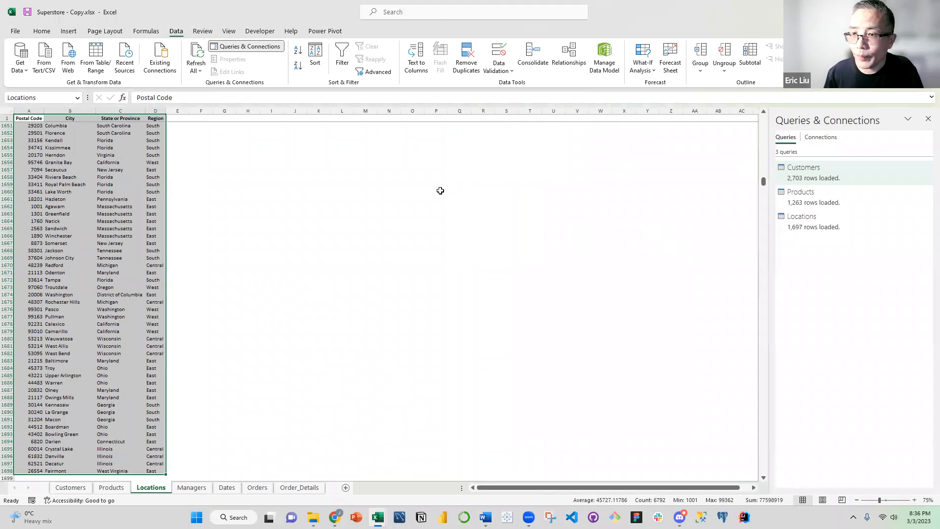
# Create a Power Query query from the Managers range, remove its automatic type change and promote the first row to headers
pyautogui.click(192, 488)
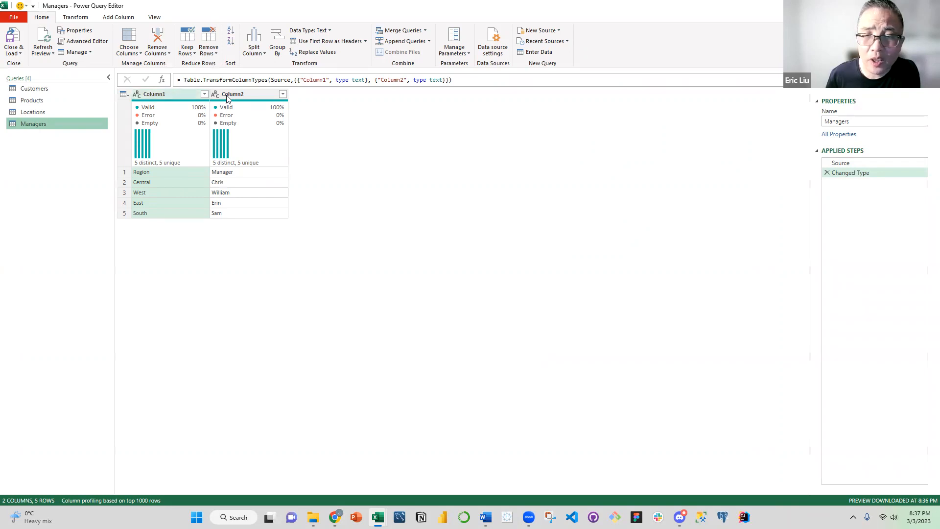
pyautogui.click(827, 173)
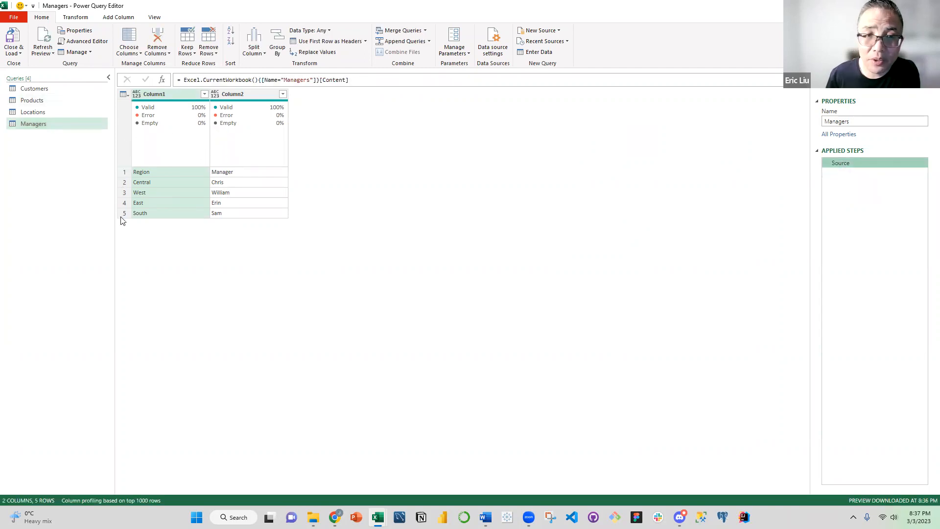
pyautogui.click(130, 97)
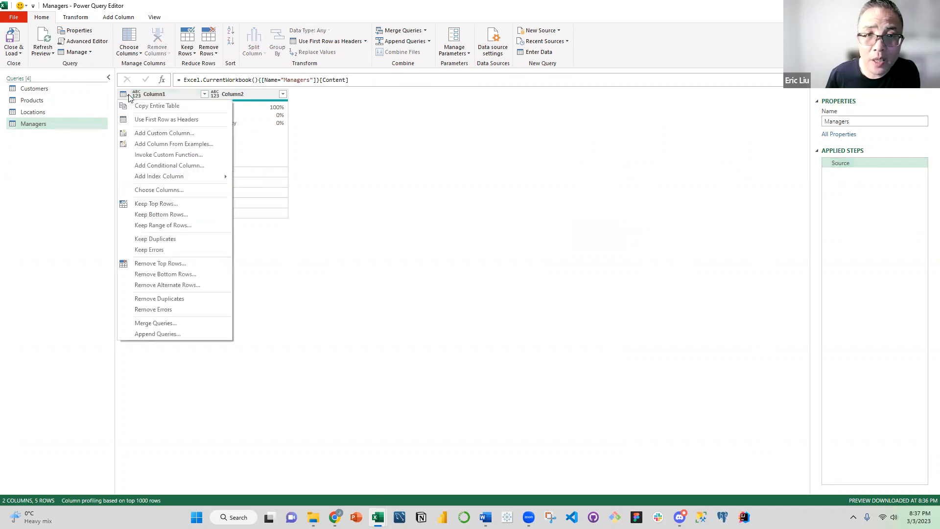
pyautogui.click(140, 123)
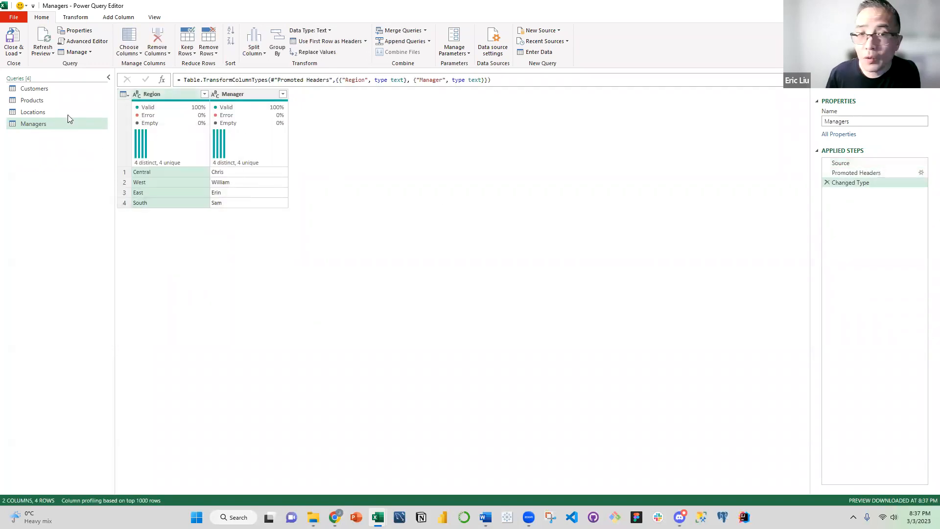
# Load the Managers query as a connection only, added to the Data Model
pyautogui.click(21, 58)
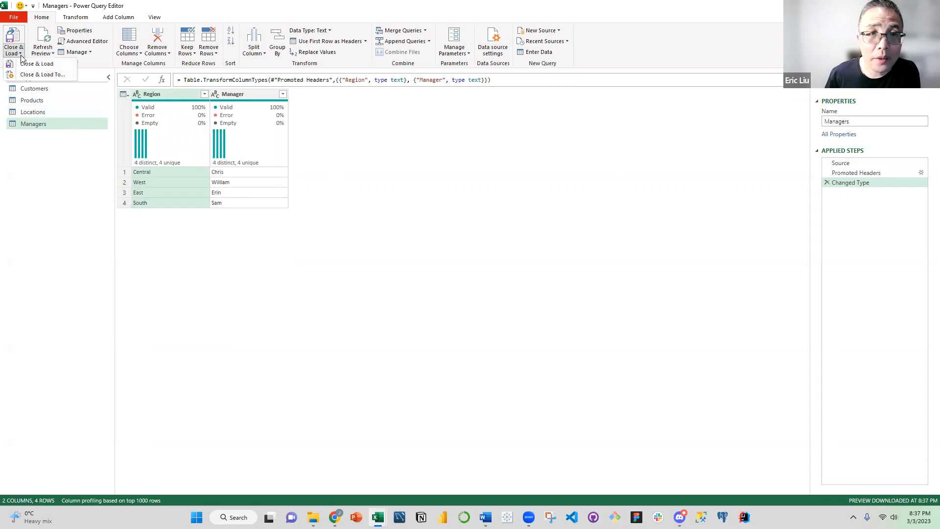
pyautogui.click(37, 75)
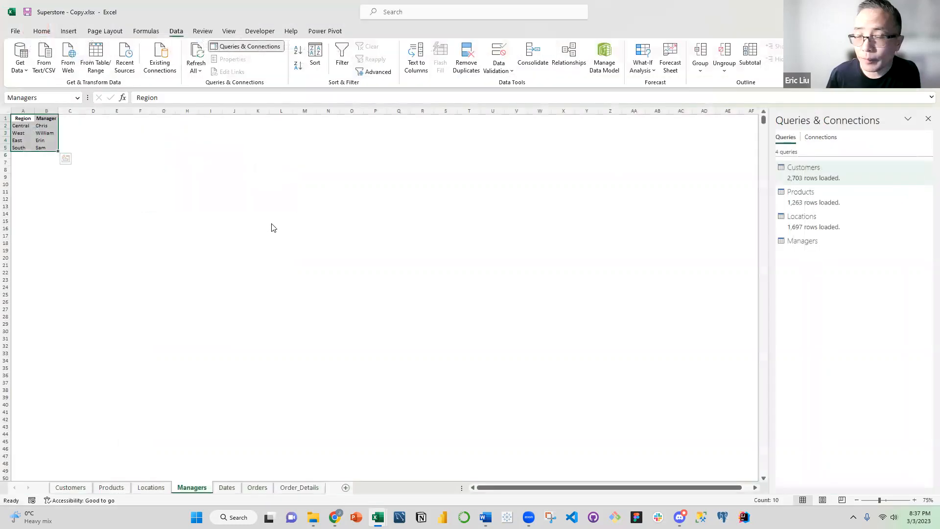
pyautogui.click(581, 328)
pyautogui.click(566, 379)
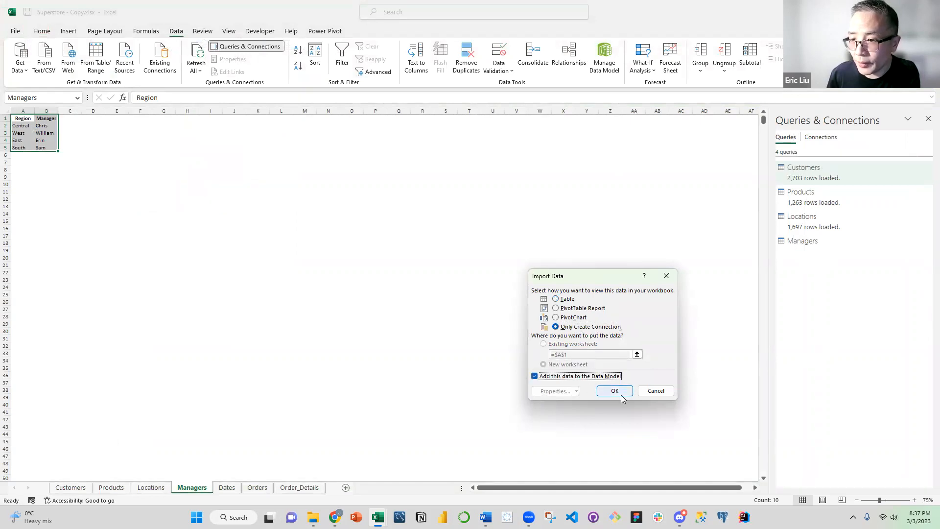
pyautogui.click(616, 391)
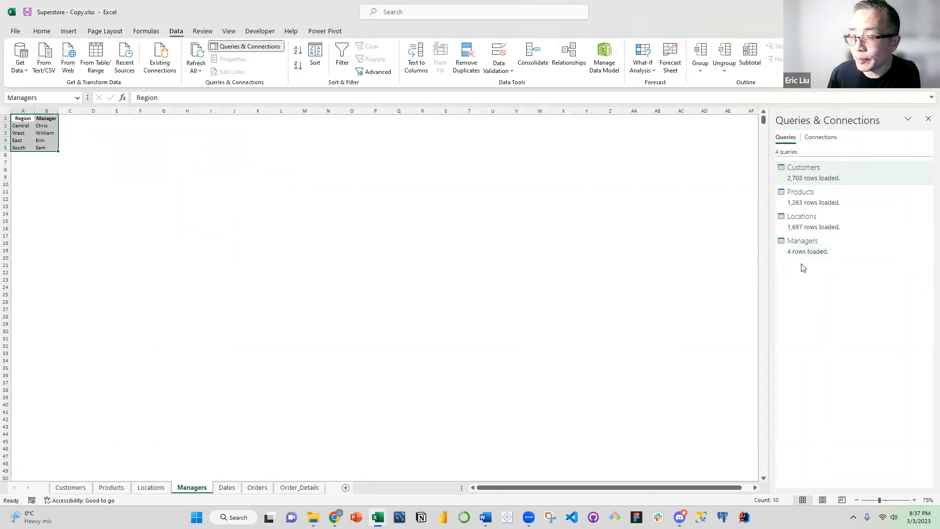
# Create a Power Query query from the Dates range and set the Date column's type to Date, replacing the current conversion
pyautogui.click(227, 488)
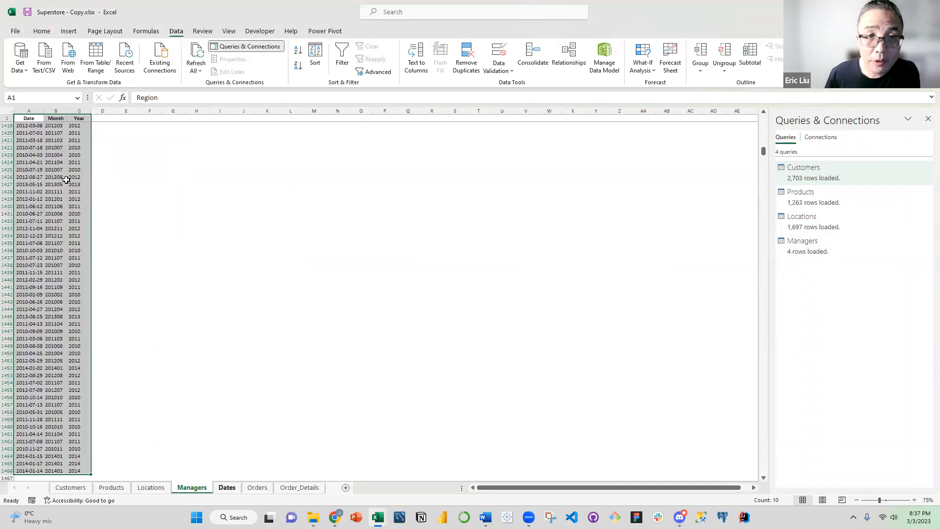
pyautogui.click(96, 71)
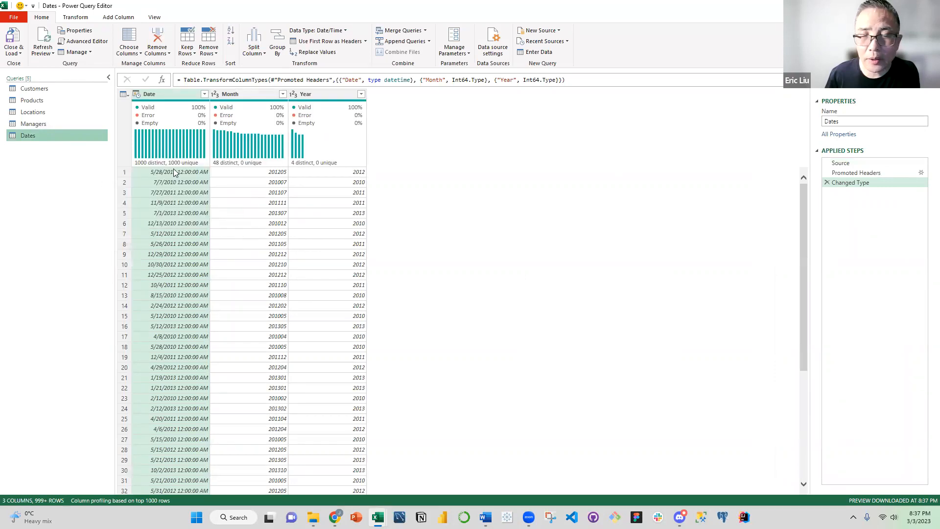
pyautogui.click(135, 96)
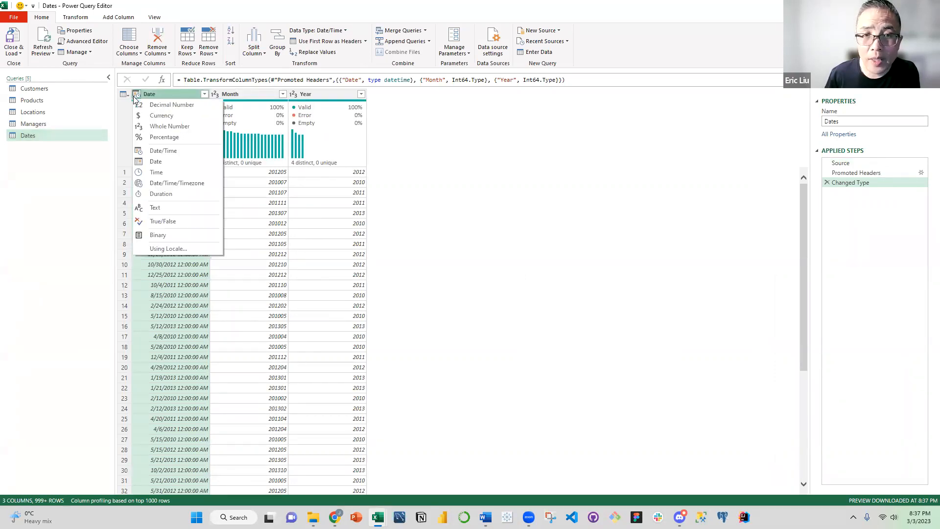
pyautogui.click(156, 161)
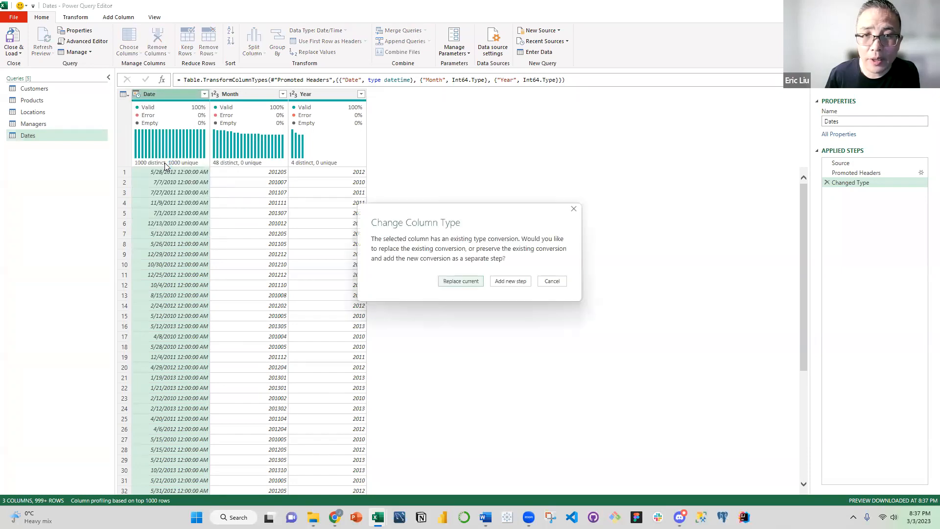
pyautogui.click(454, 283)
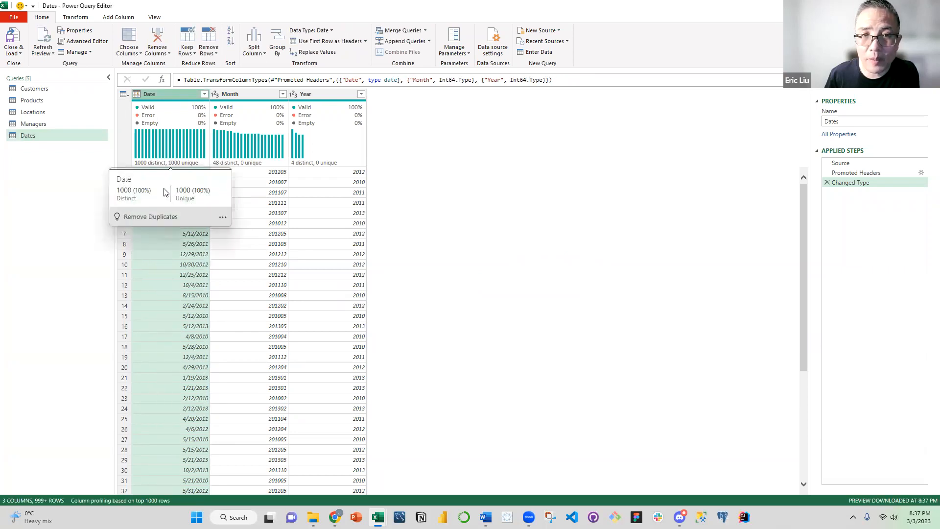
# Load the Dates query as a connection only, added to the Data Model
pyautogui.click(20, 54)
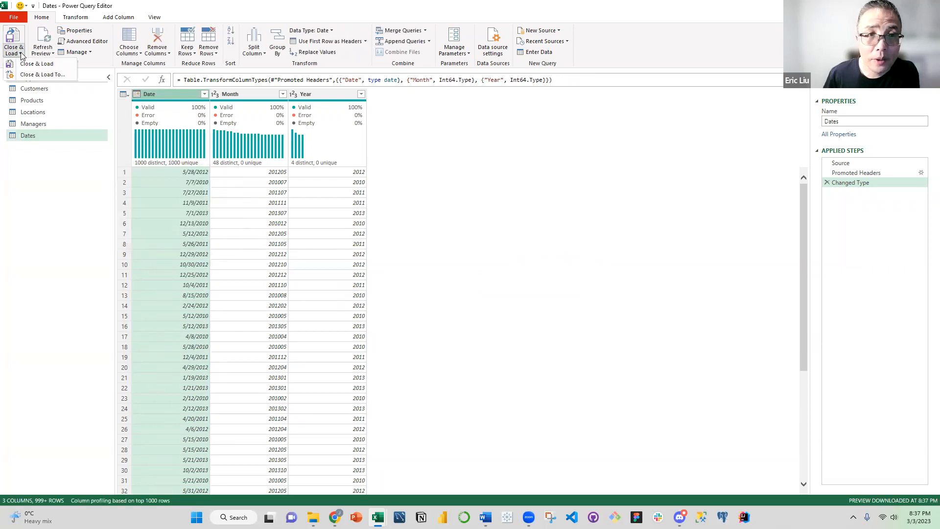
pyautogui.click(39, 74)
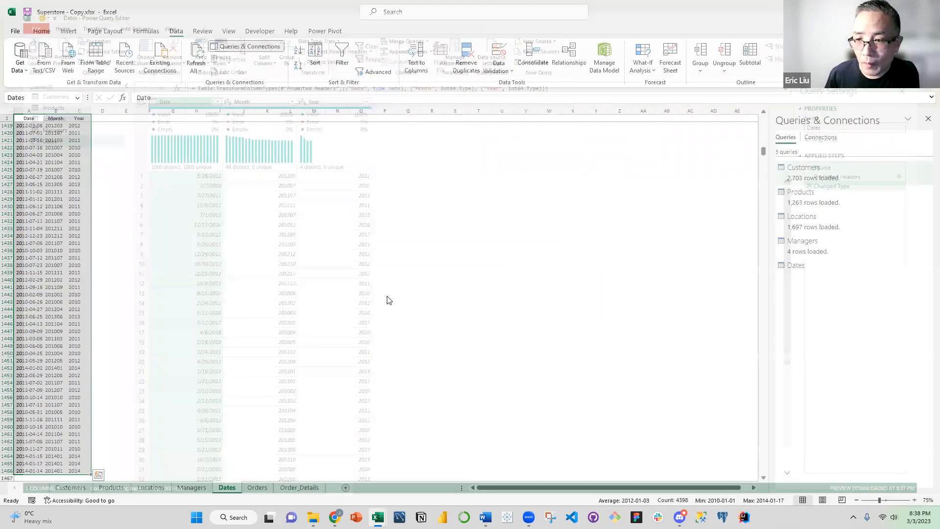
pyautogui.click(572, 327)
pyautogui.click(563, 377)
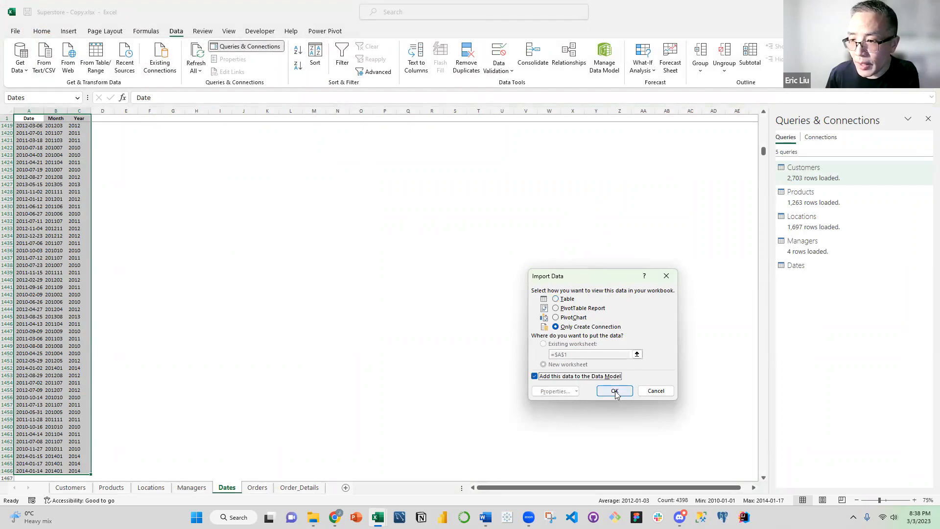
pyautogui.click(615, 392)
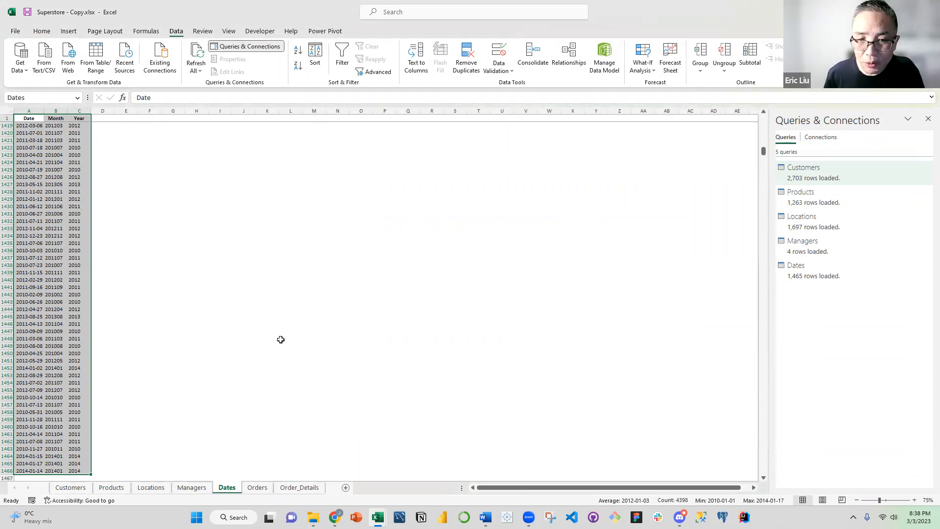
# Create a Power Query query from the Orders range and set the Order Date column's type to Date, replacing the current conversion
pyautogui.click(257, 487)
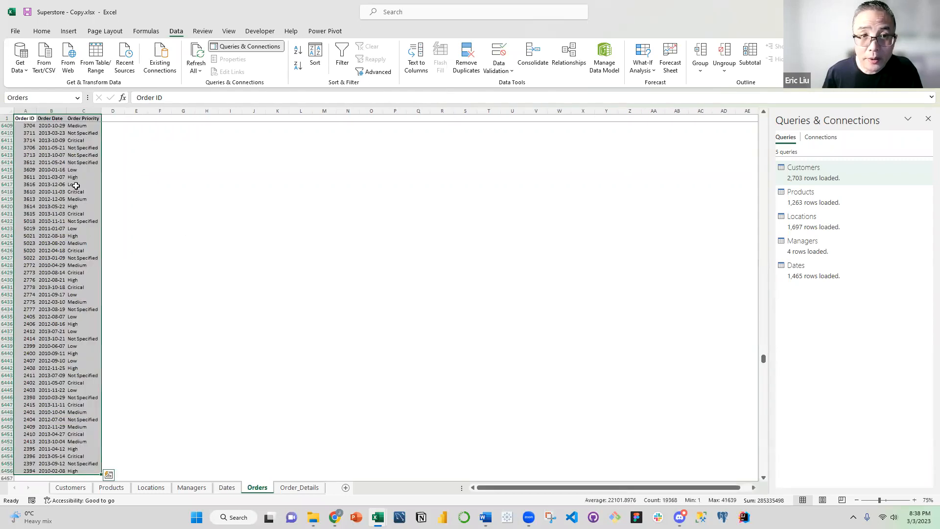
pyautogui.moveTo(767, 364); pyautogui.dragTo(764, 91)
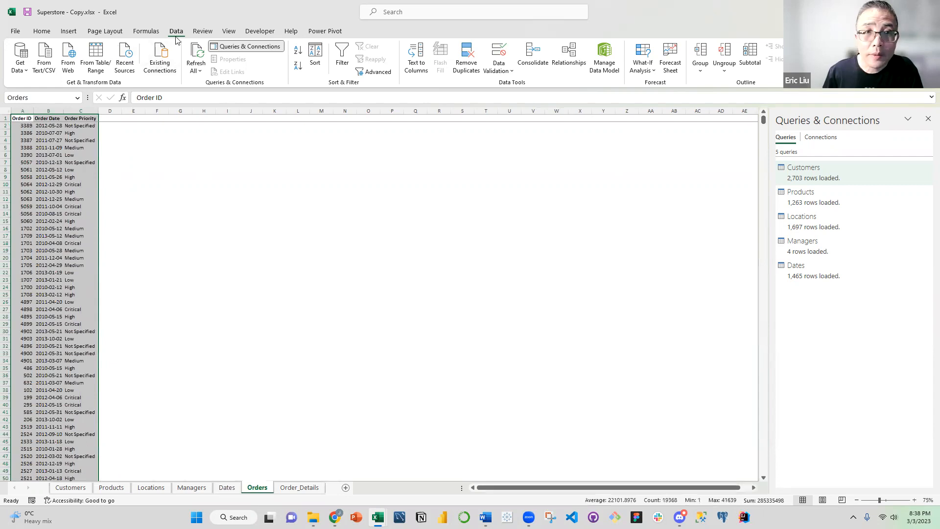
pyautogui.click(97, 66)
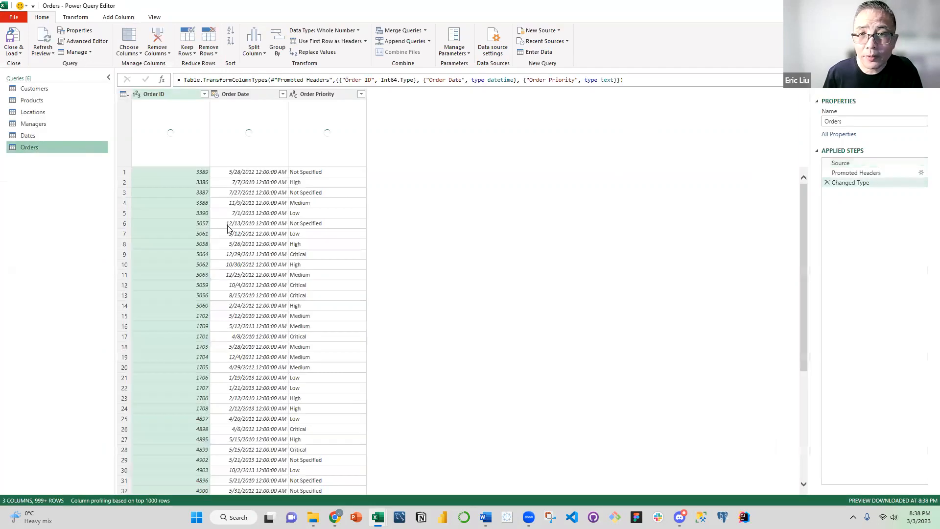
pyautogui.click(215, 94)
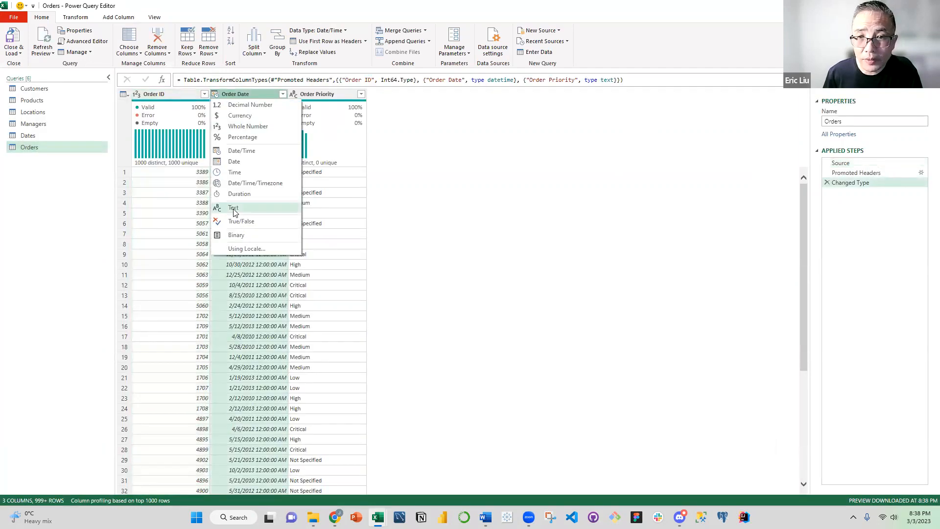
pyautogui.click(234, 165)
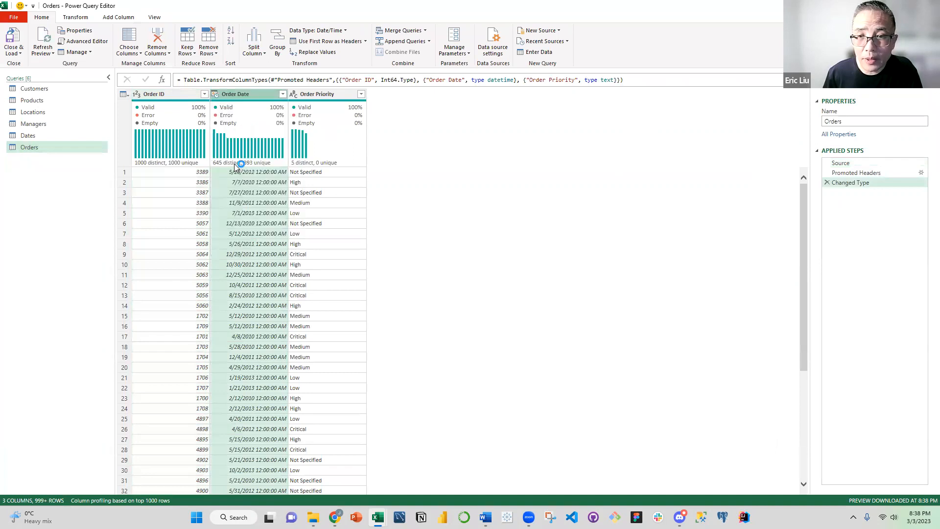
pyautogui.click(465, 282)
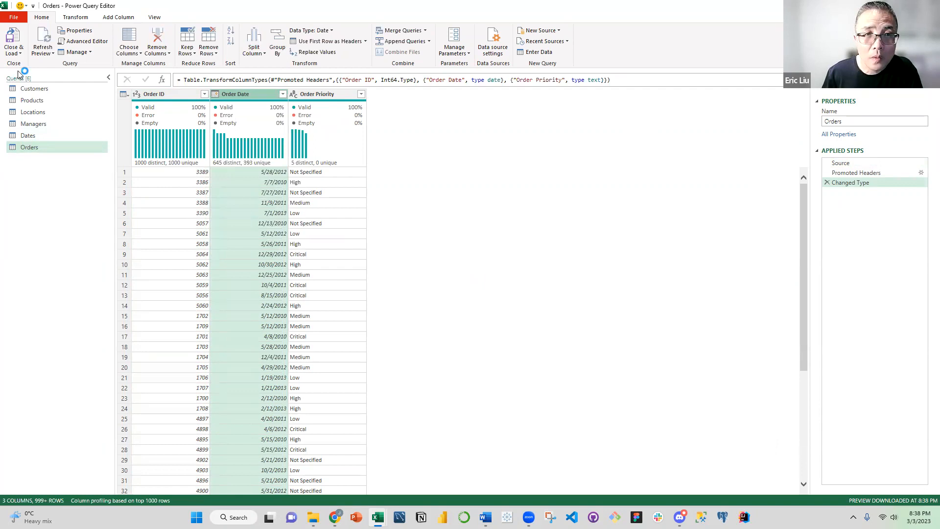
# Load the Orders query as a connection only, added to the Data Model
pyautogui.click(15, 53)
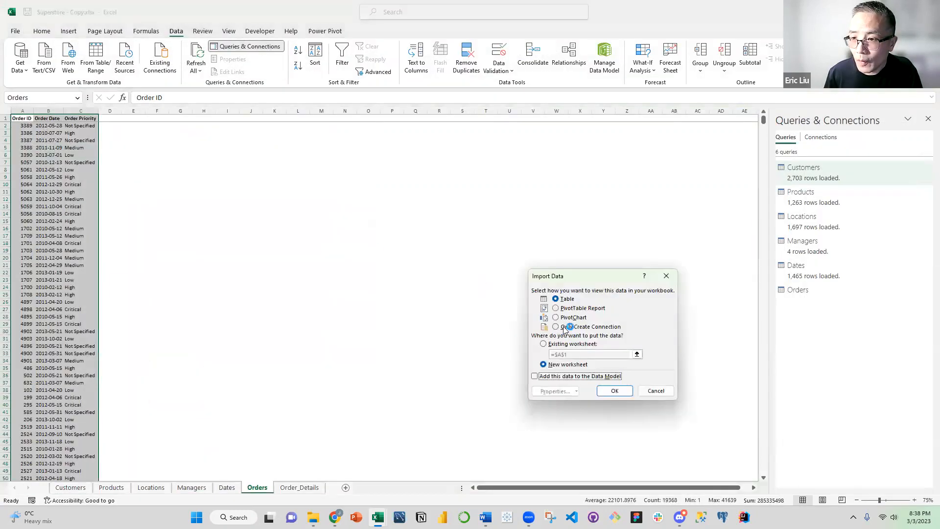
pyautogui.click(564, 327)
pyautogui.click(558, 377)
pyautogui.click(610, 391)
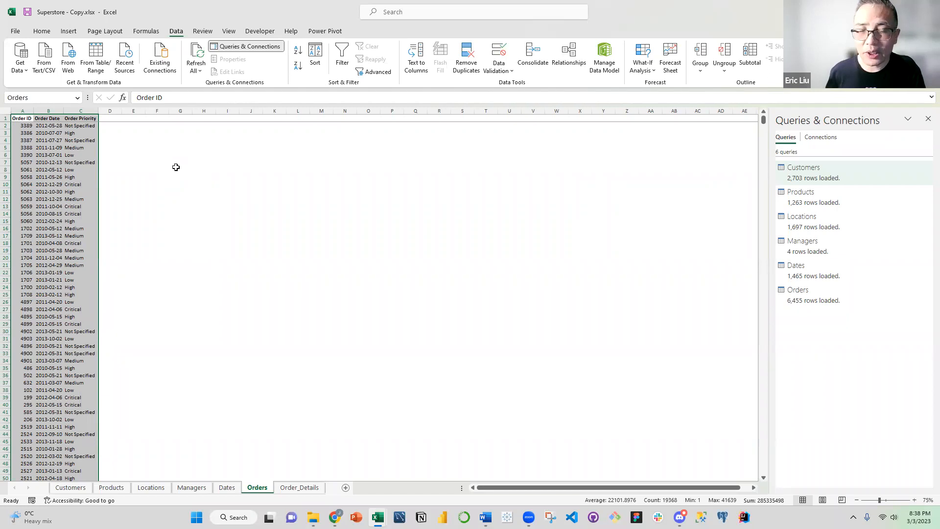
# Select the whole Order_Details range on its sheet and create a Power Query query from it
pyautogui.hotkey('ctrl', 'pagedown')
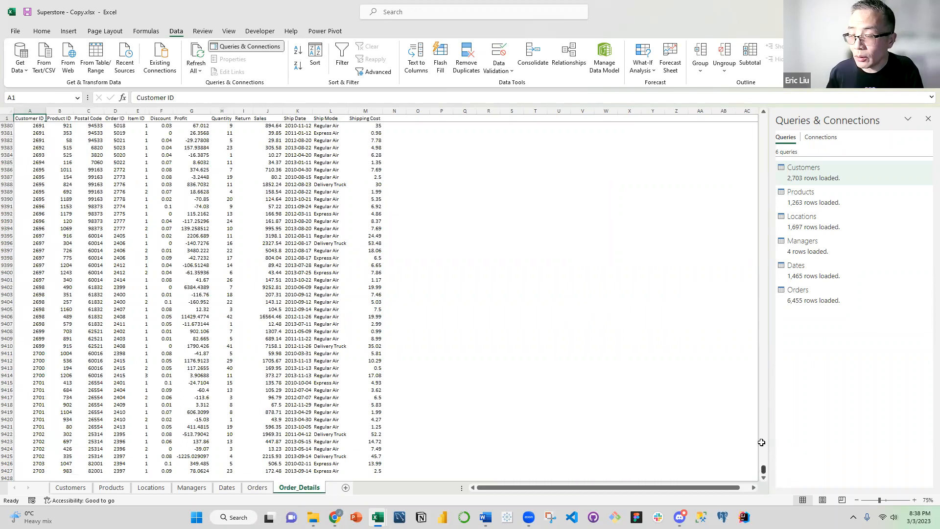
pyautogui.moveTo(763, 469); pyautogui.dragTo(764, 120)
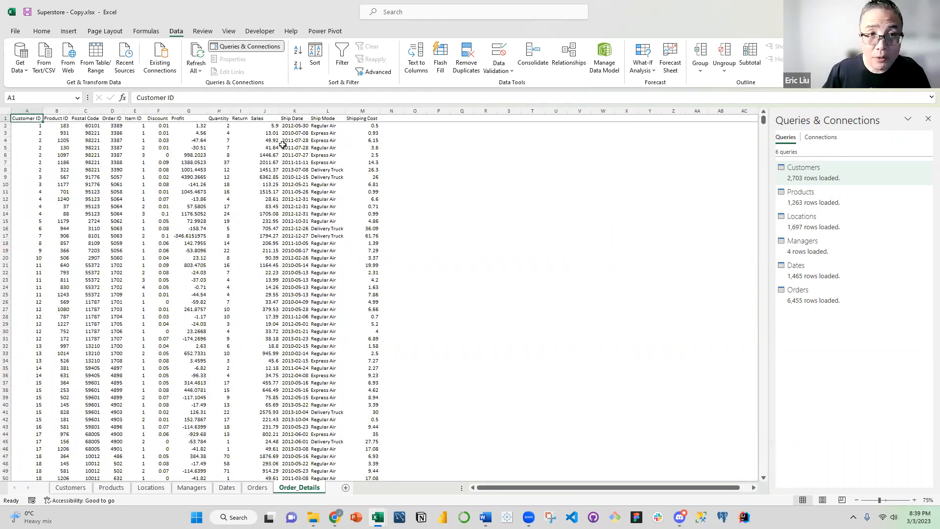
pyautogui.hotkey('ctrl', 'shift', 'Right')
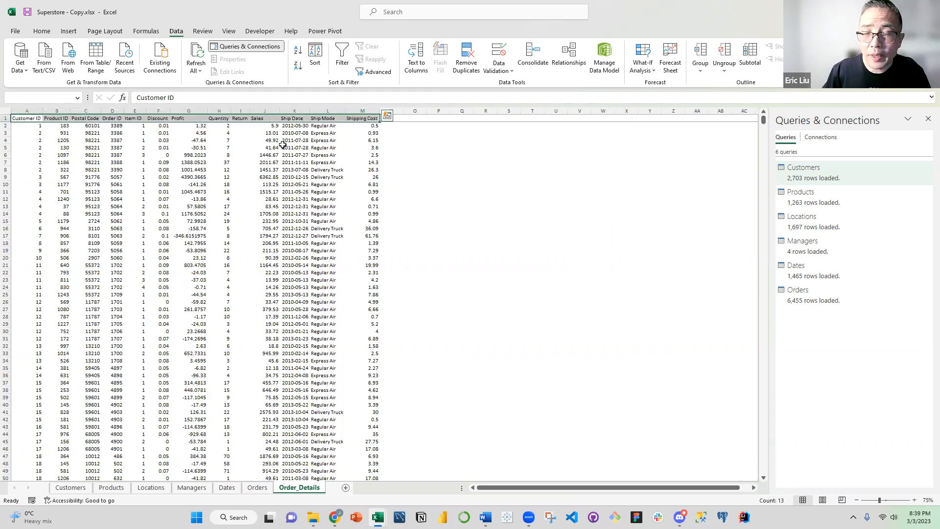
pyautogui.hotkey('ctrl', 'shift', 'Down')
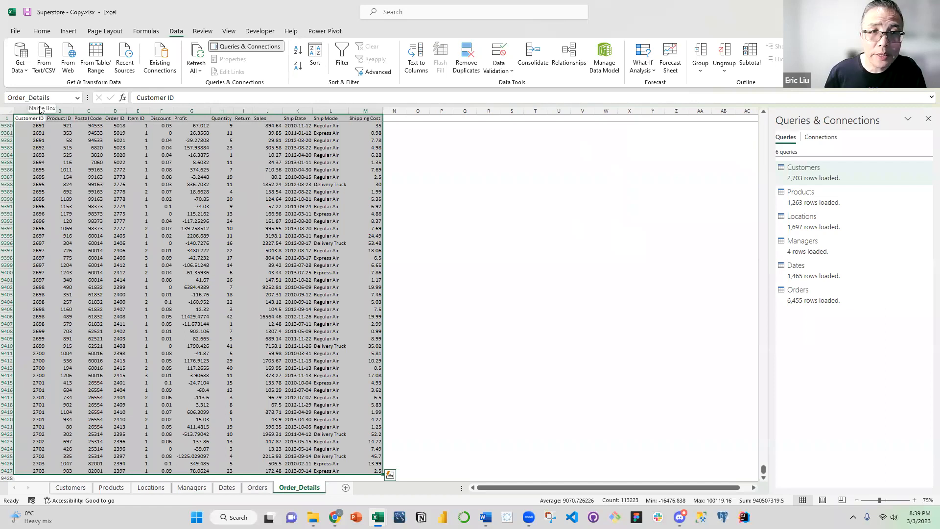
pyautogui.click(100, 73)
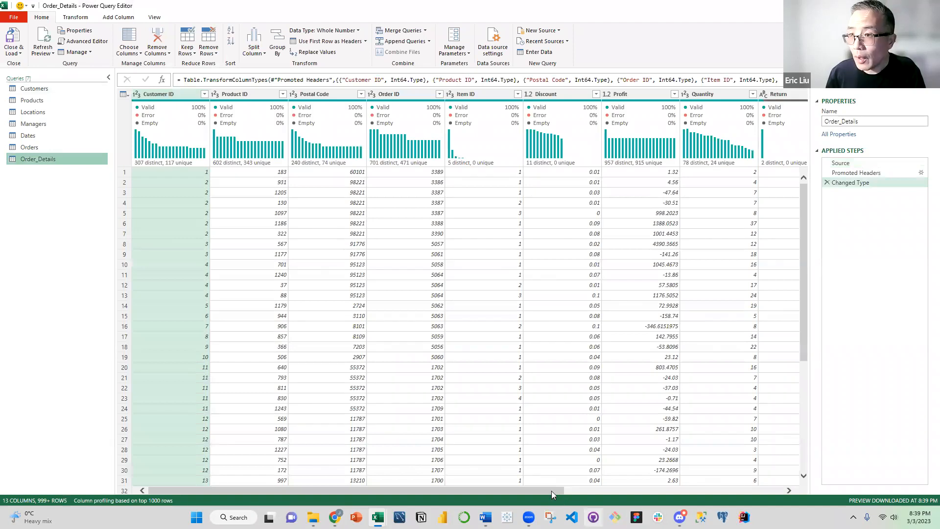
# Set the Ship Date column's type to Date in the Order_Details query, replacing the current conversion
pyautogui.moveTo(552, 490); pyautogui.dragTo(697, 491)
pyautogui.hscroll(3, 625, 195)
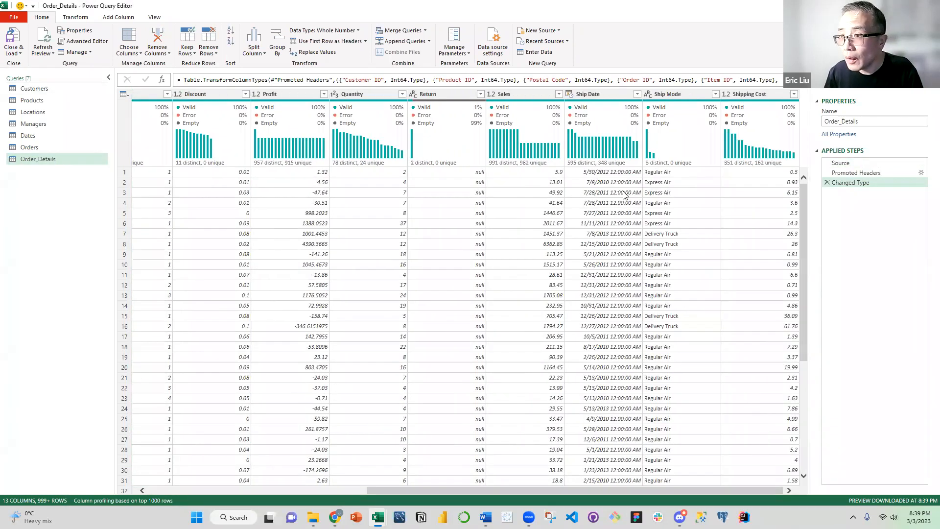
pyautogui.click(570, 94)
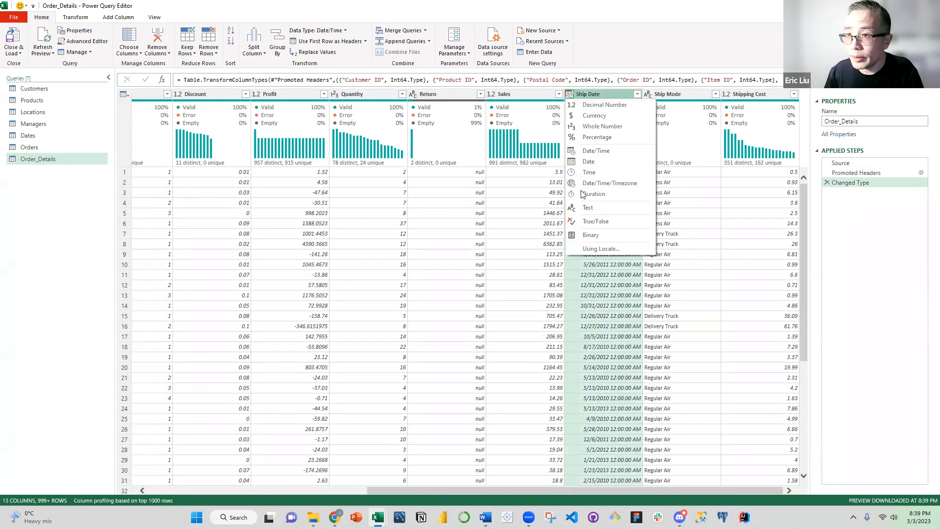
pyautogui.click(588, 162)
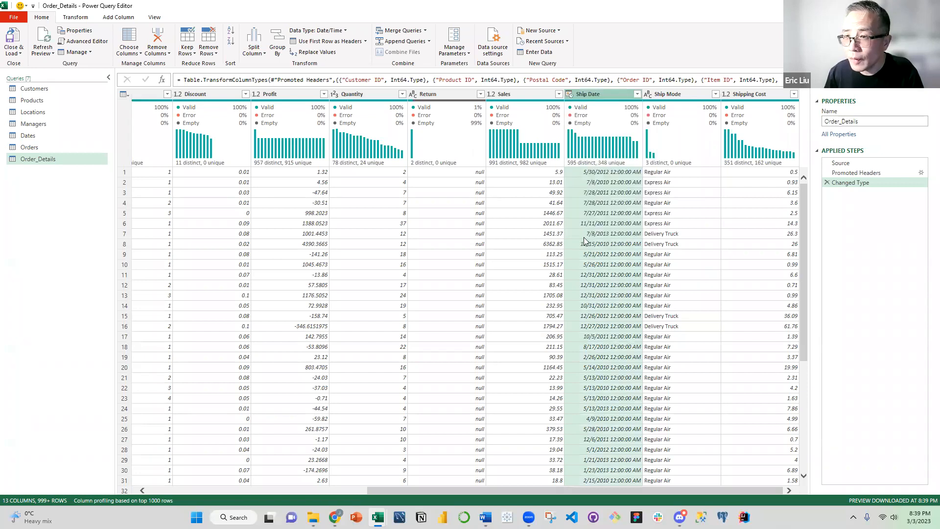
pyautogui.click(460, 282)
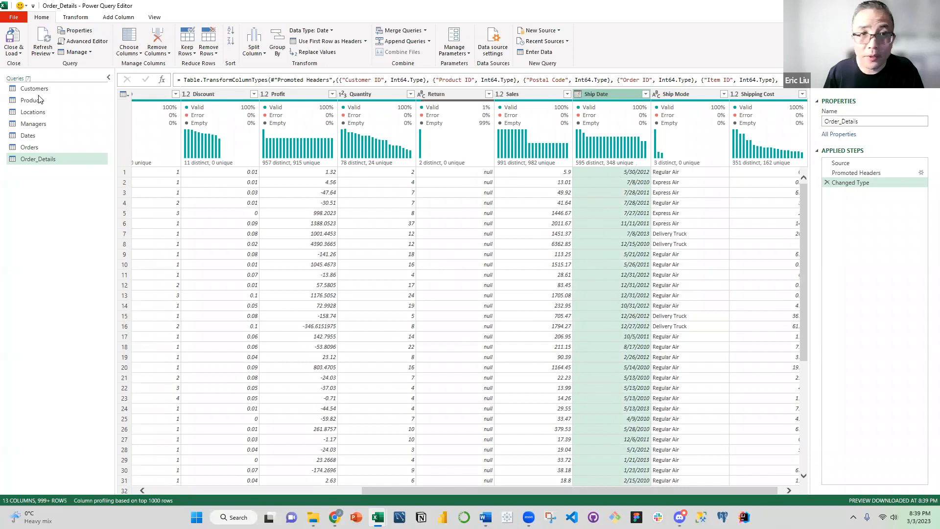
# Load the Order_Details query as a connection only, added to the Data Model, and check its load status
pyautogui.click(14, 52)
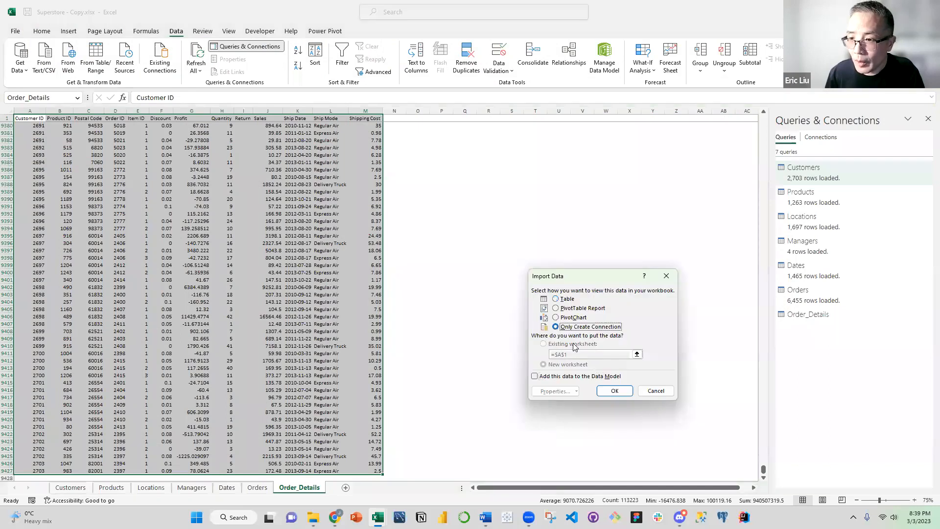
pyautogui.click(549, 377)
pyautogui.click(615, 391)
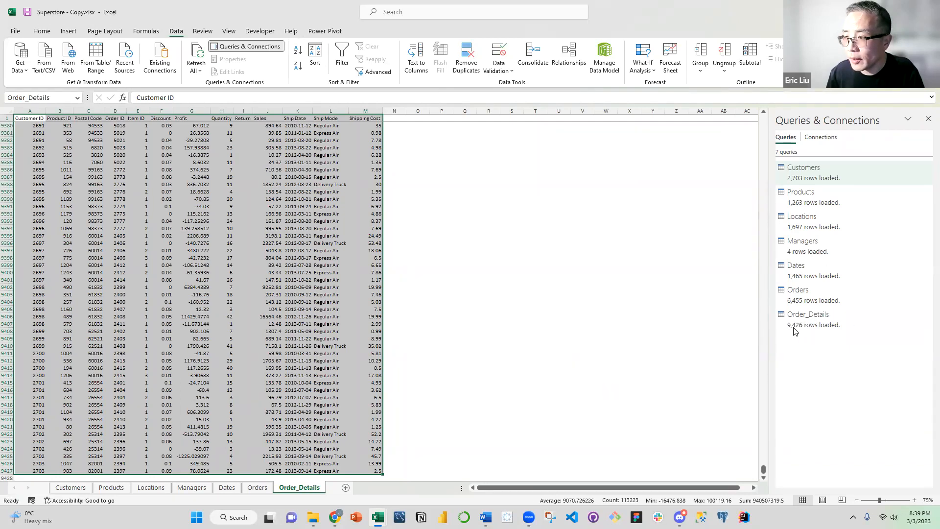
pyautogui.moveTo(794, 332)
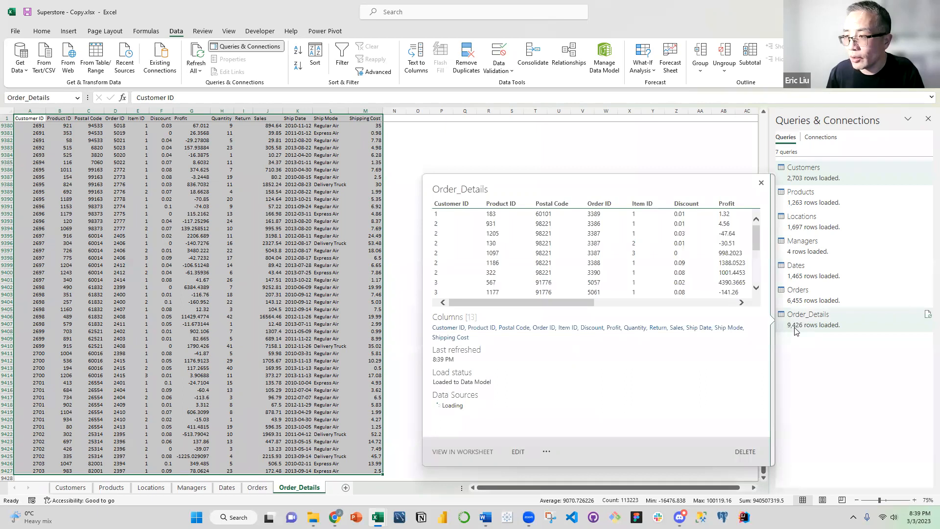
# Clear the range selection and return to the first rows of the Order_Details sheet
pyautogui.click(451, 134)
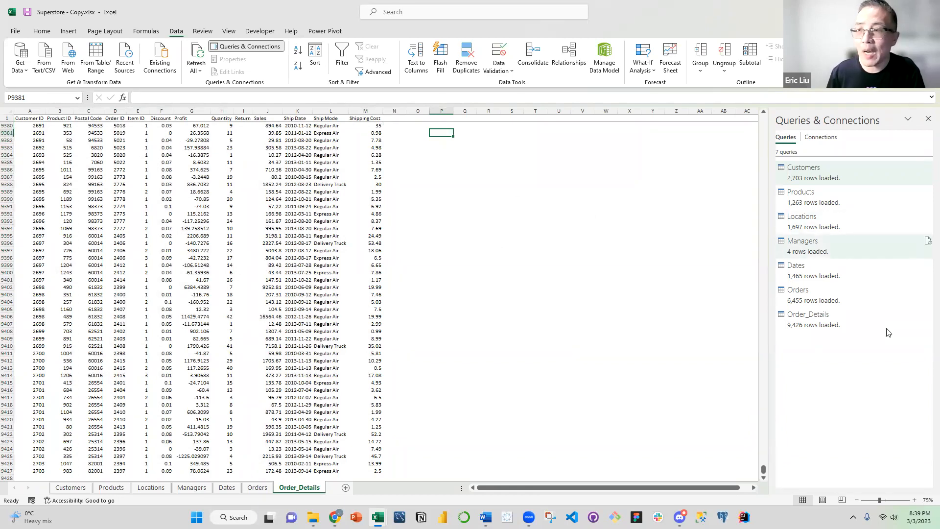
pyautogui.scroll(17, 738, 179)
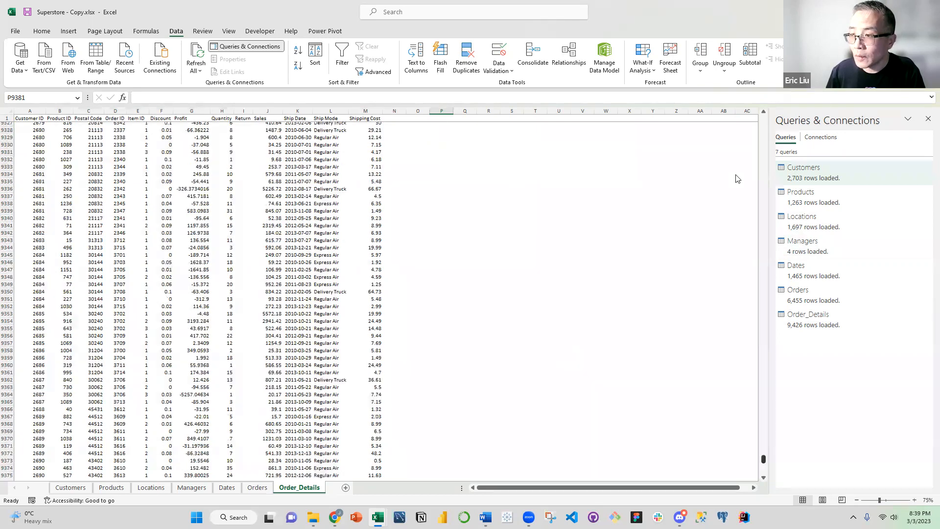
pyautogui.moveTo(748, 127); pyautogui.dragTo(748, 107)
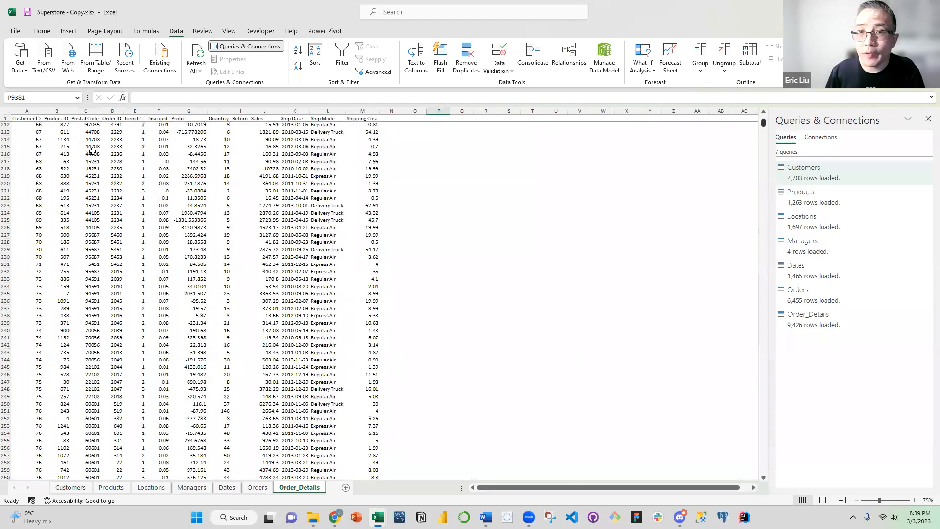
pyautogui.scroll(20, 49, 133)
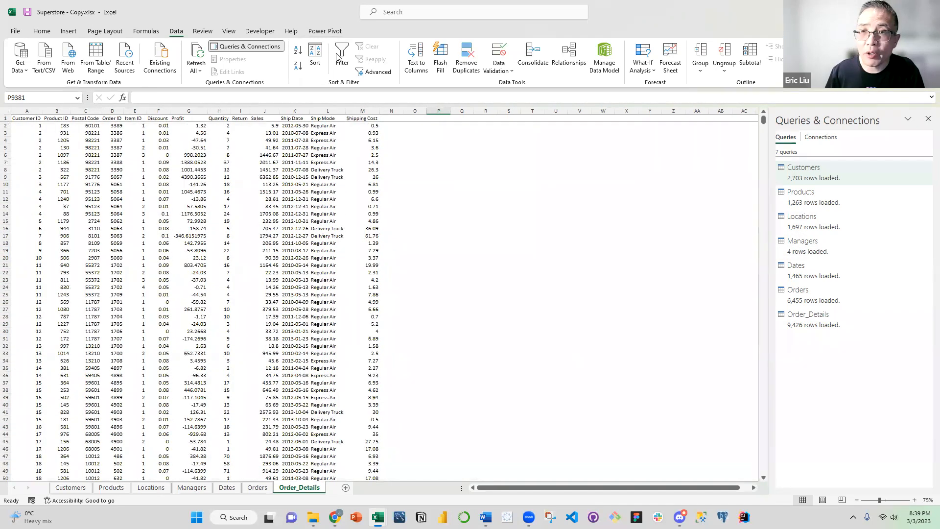
# Open the COM Add-ins list from the Excel options, check that Microsoft Power Pivot for Excel is enabled, and accept it
pyautogui.click(16, 32)
pyautogui.click(31, 453)
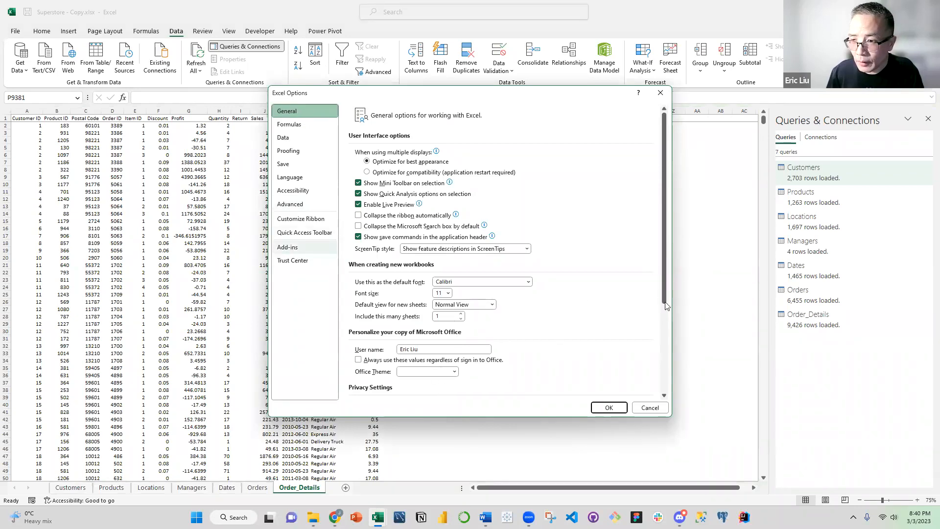
pyautogui.click(289, 250)
pyautogui.click(290, 258)
pyautogui.click(289, 249)
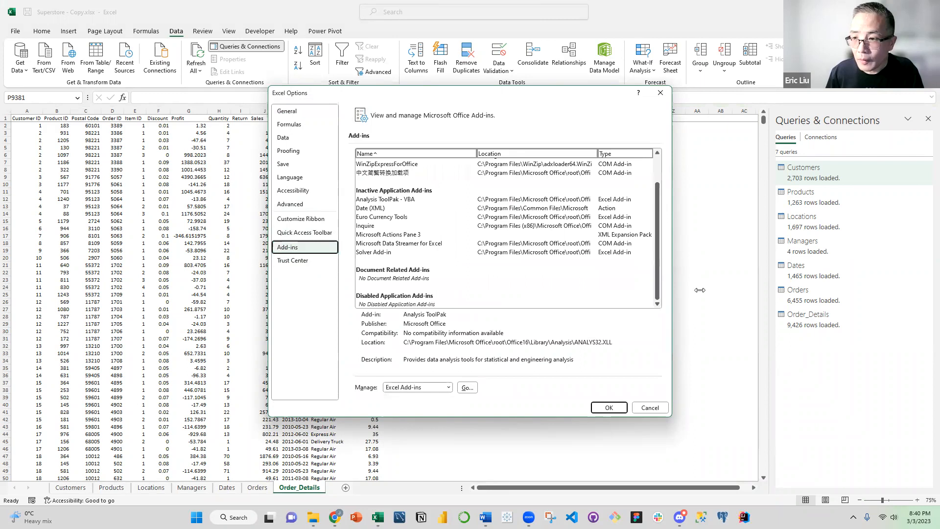
pyautogui.click(448, 387)
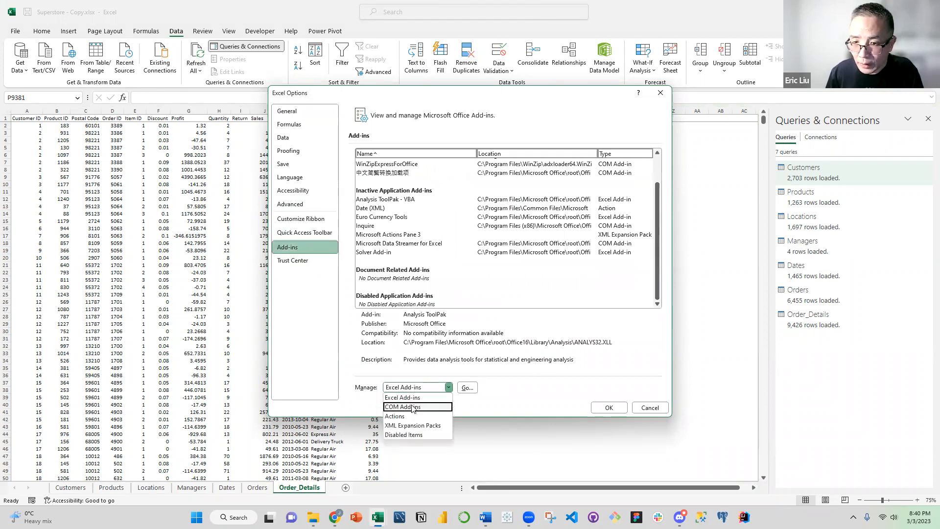
pyautogui.click(404, 407)
pyautogui.click(467, 388)
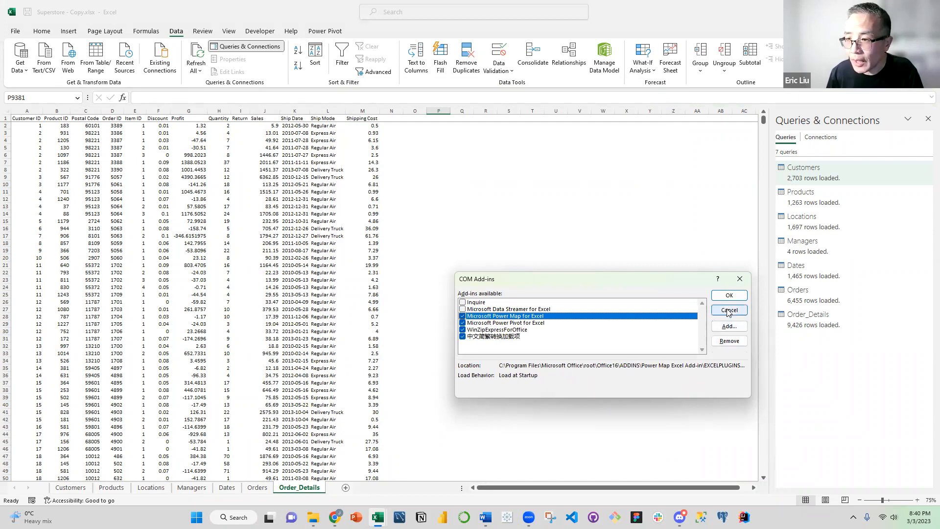
pyautogui.click(729, 296)
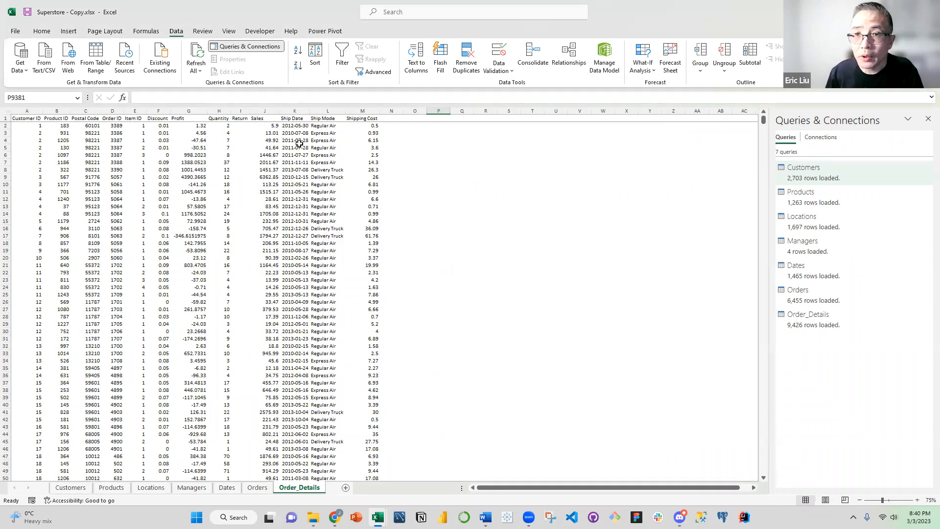
# Open the workbook's Data Model in the Power Pivot window and display it in Diagram View
pyautogui.click(327, 32)
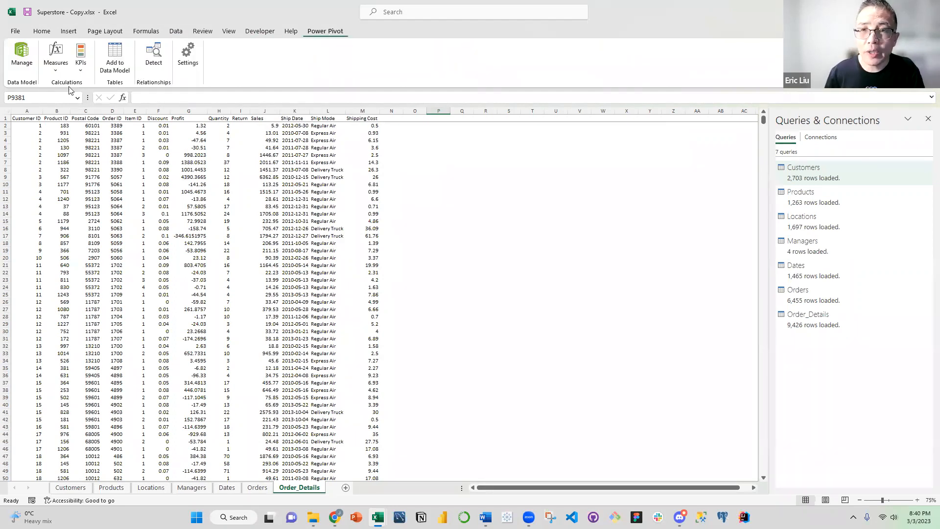
pyautogui.click(17, 69)
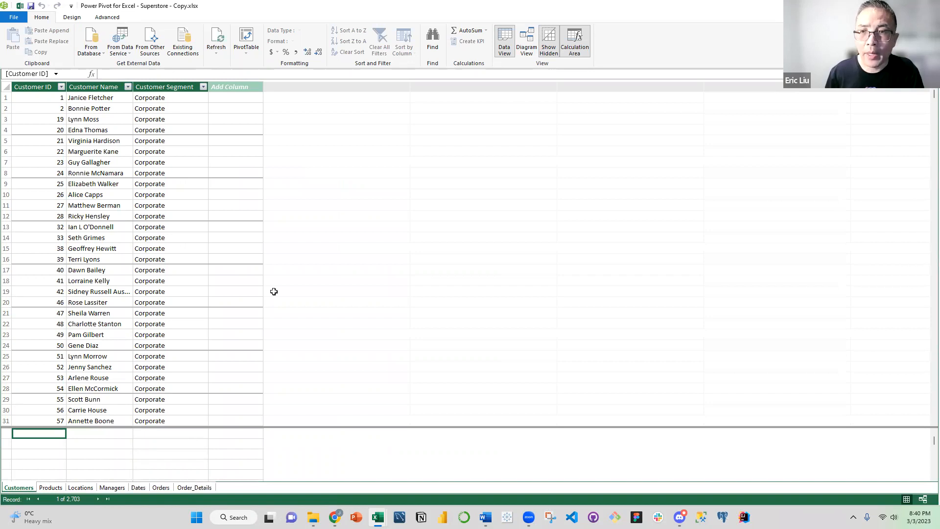
pyautogui.click(526, 50)
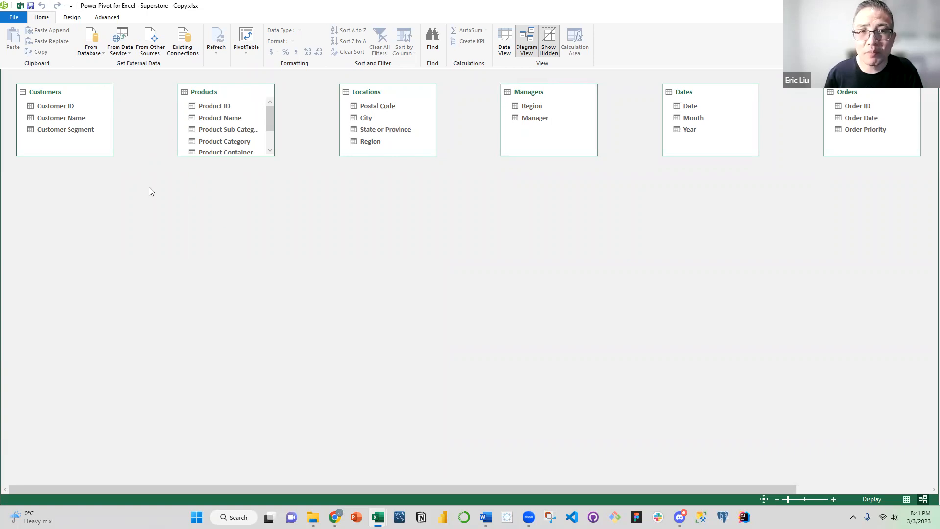
# Place the Products table closer to Customers in the diagram and enlarge it to show all its fields
pyautogui.click(69, 93)
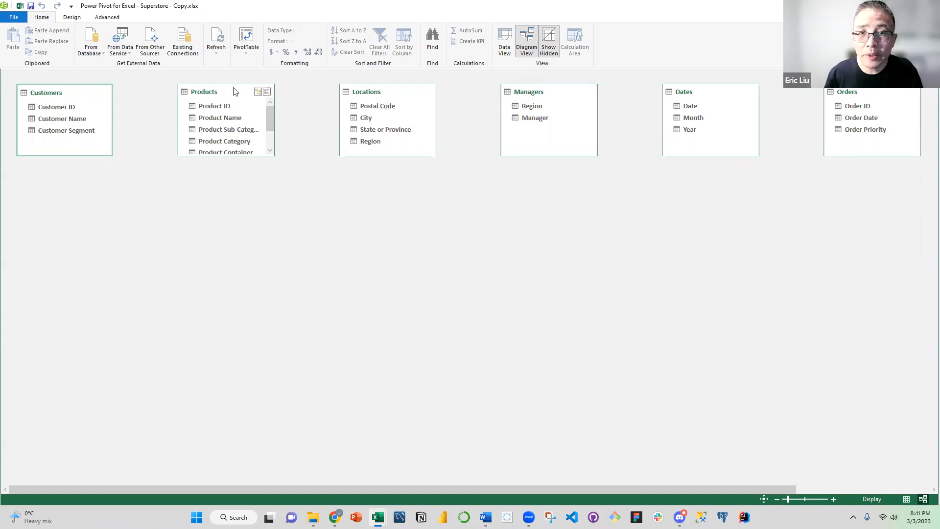
pyautogui.moveTo(219, 91); pyautogui.dragTo(181, 91)
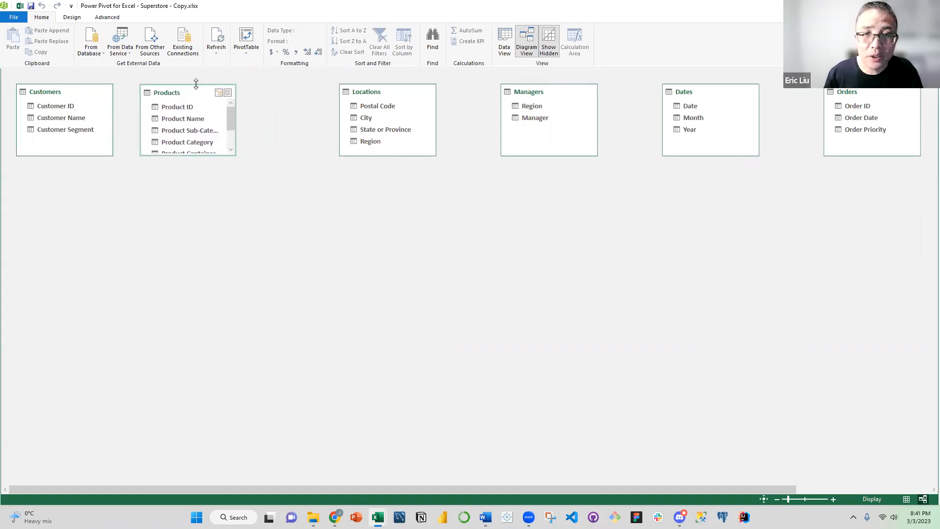
pyautogui.moveTo(176, 156); pyautogui.dragTo(175, 192)
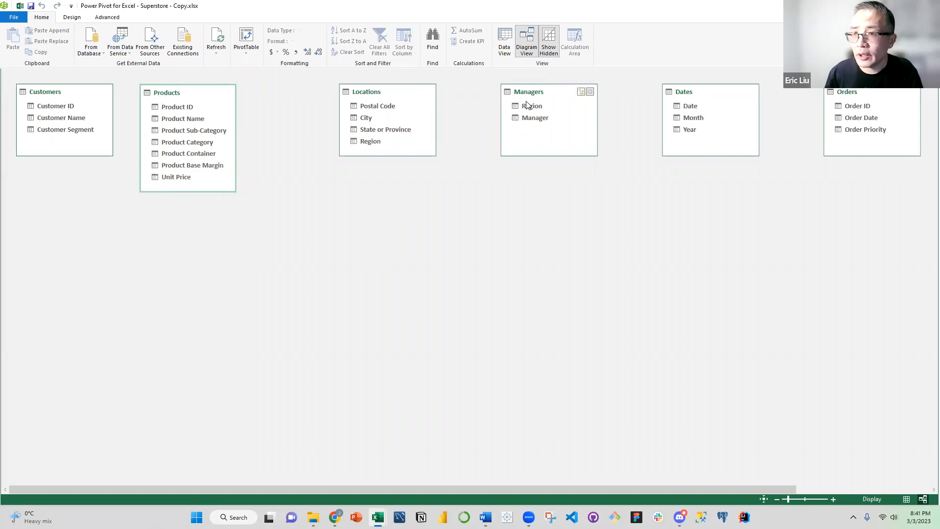
# Rearrange the upper row of the diagram so Dates, Locations and Managers follow Products in that order
pyautogui.moveTo(398, 93); pyautogui.dragTo(565, 184)
pyautogui.moveTo(723, 91); pyautogui.dragTo(326, 89)
pyautogui.moveTo(557, 178); pyautogui.dragTo(450, 83)
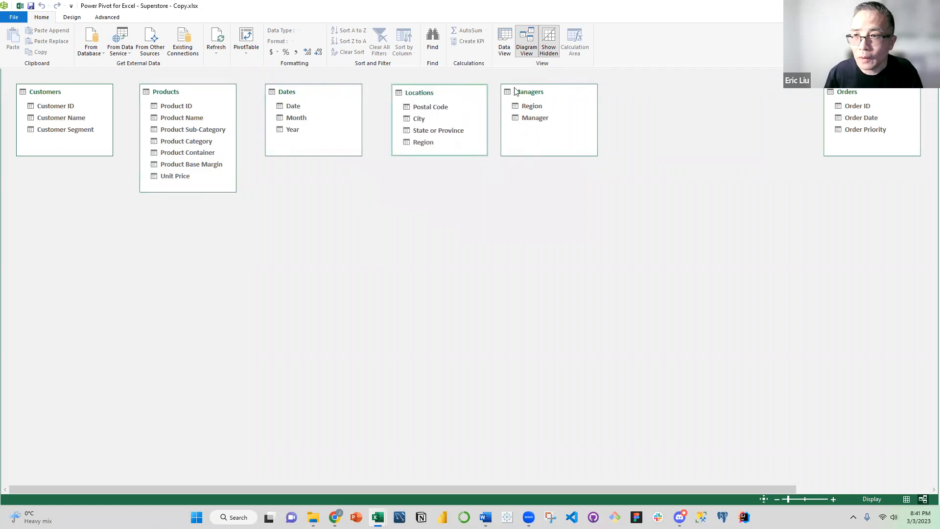
pyautogui.moveTo(553, 88); pyautogui.dragTo(572, 89)
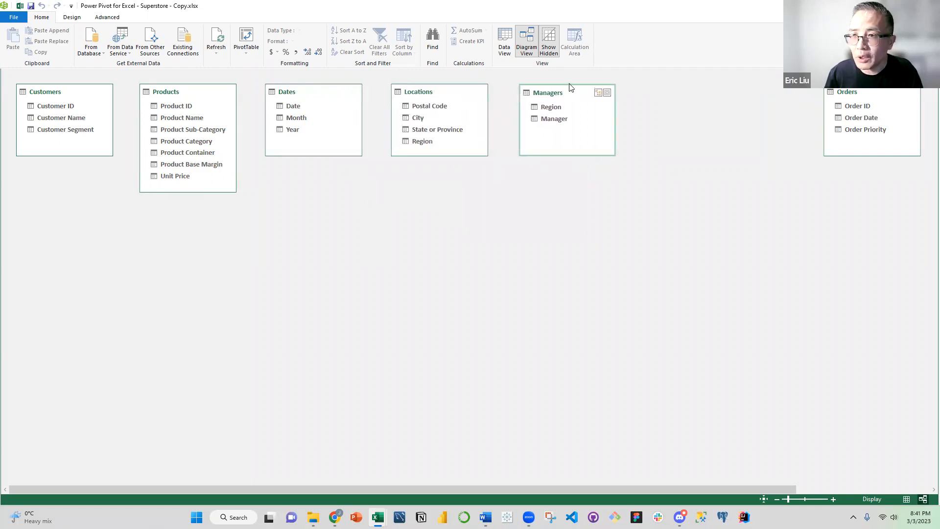
# Place Orders and Order_Details side by side below the dimension tables and enlarge Order_Details to show all its fields
pyautogui.moveTo(882, 99); pyautogui.dragTo(200, 232)
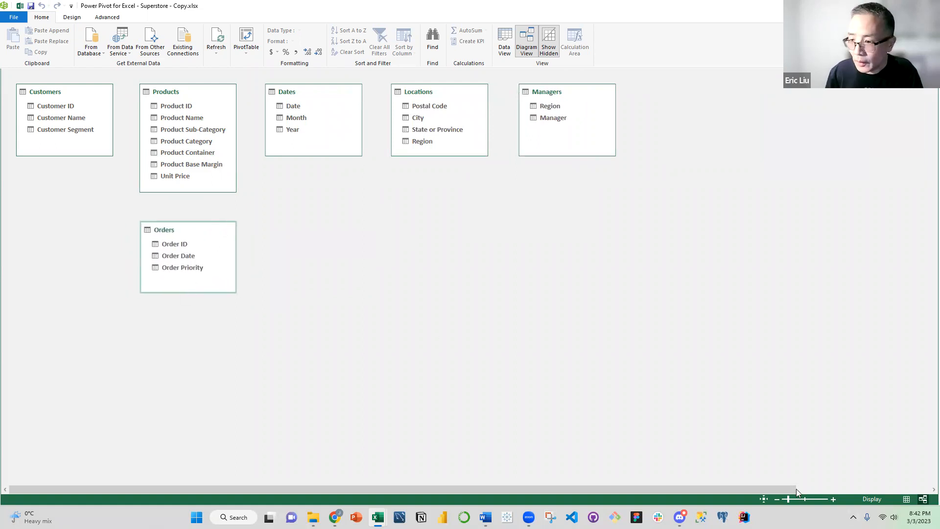
pyautogui.click(831, 488)
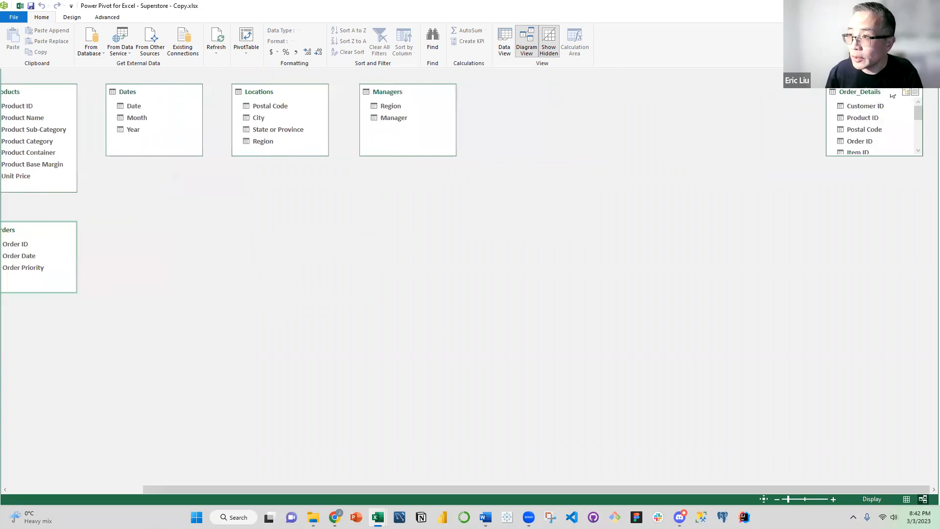
pyautogui.moveTo(441, 211); pyautogui.dragTo(175, 232)
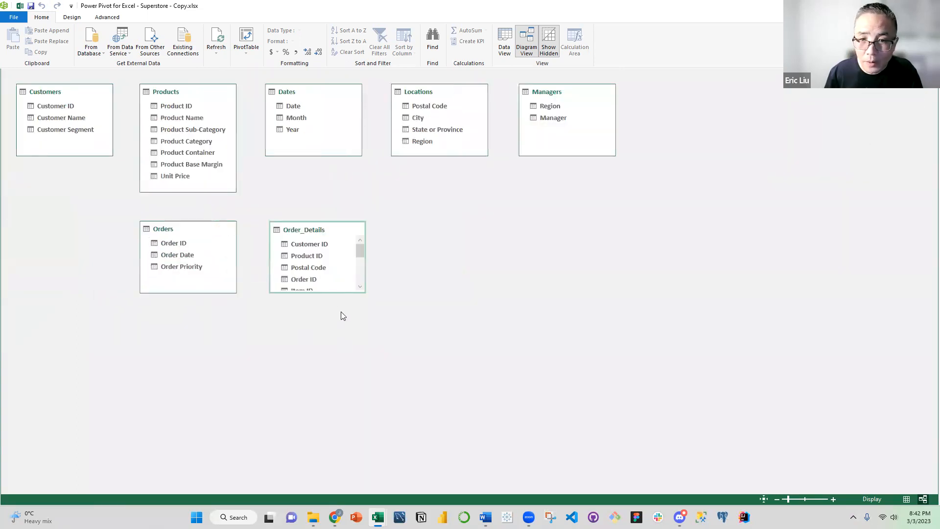
pyautogui.moveTo(334, 293); pyautogui.dragTo(319, 400)
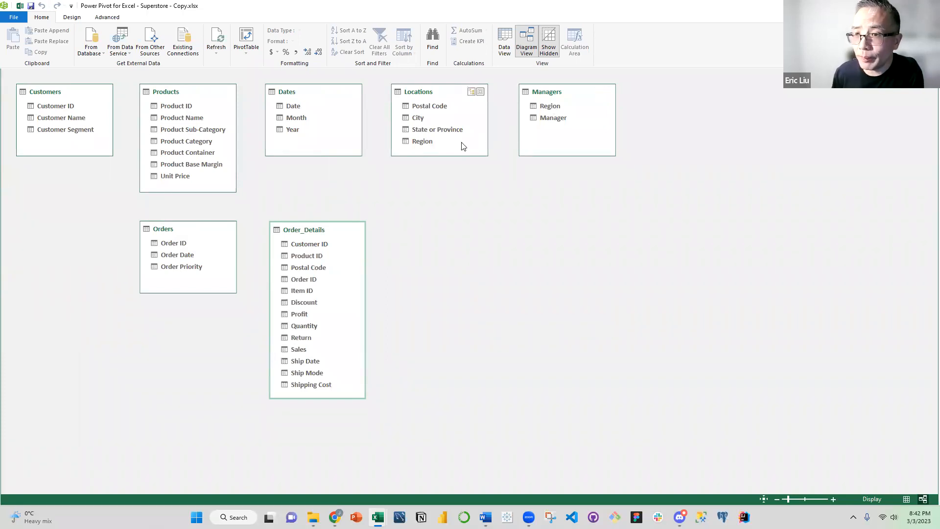
# Relate Managers to Locations on Region, and the Date field of Dates to Order Date in Orders
pyautogui.click(554, 106)
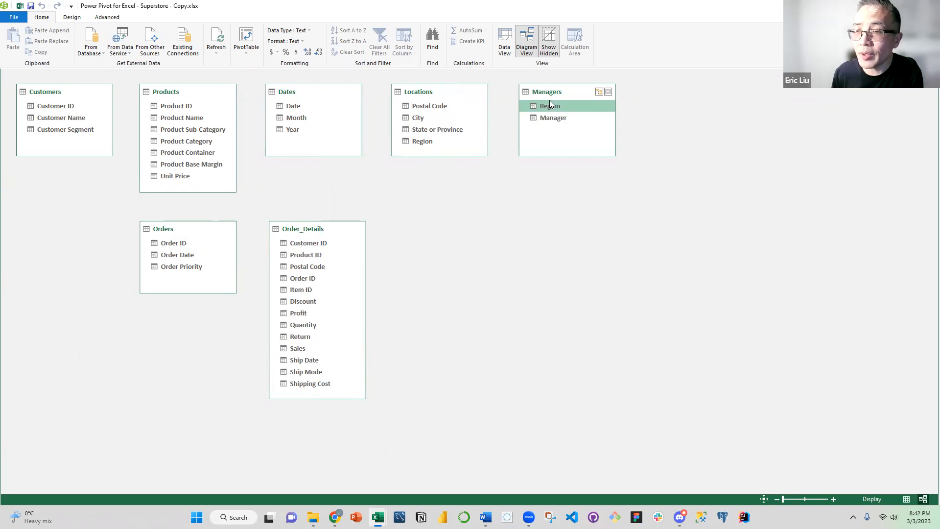
pyautogui.moveTo(542, 104); pyautogui.dragTo(434, 142)
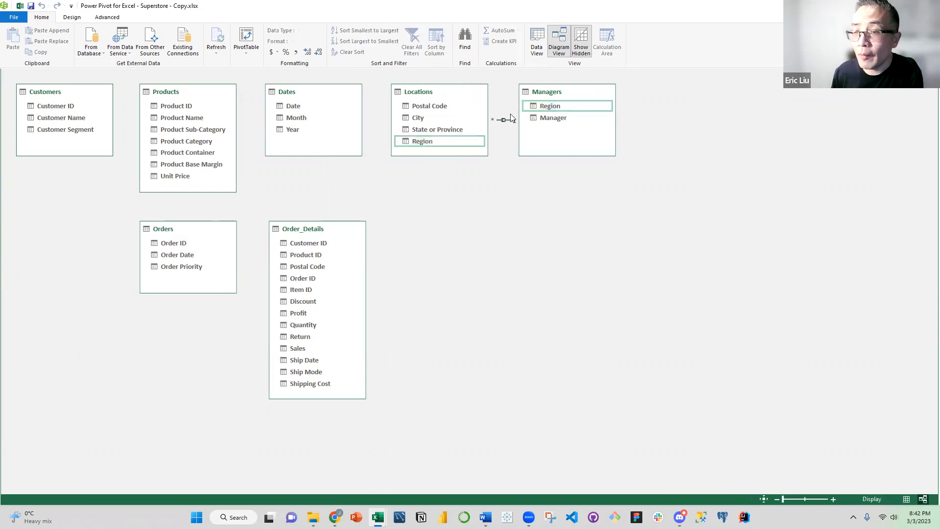
pyautogui.click(573, 91)
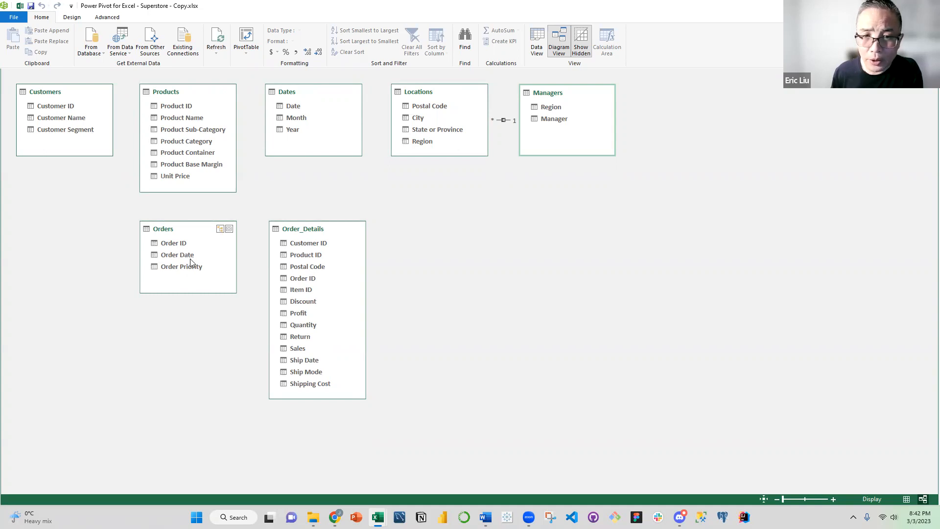
pyautogui.moveTo(292, 106); pyautogui.dragTo(195, 256)
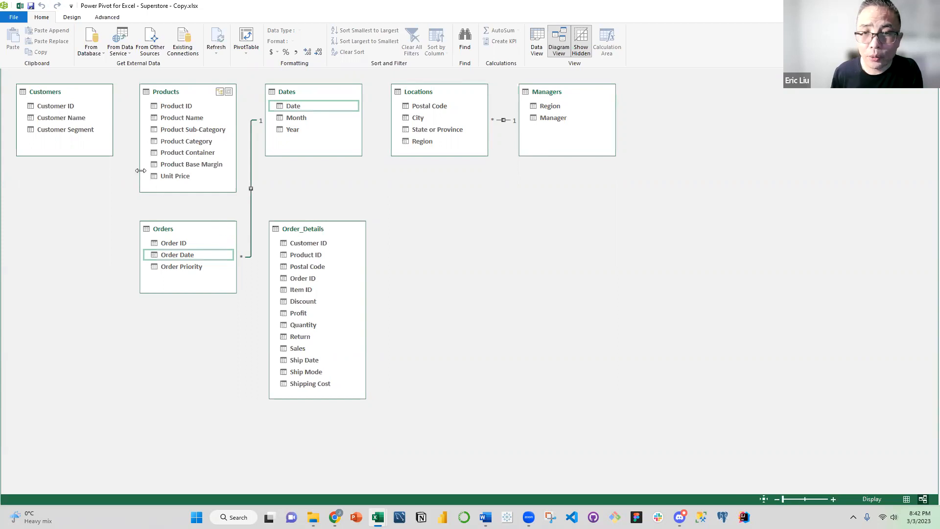
# Relate Customers, Products, Locations and Orders to Order_Details on Customer ID, Product ID, Postal Code and Order ID respectively
pyautogui.moveTo(65, 106); pyautogui.dragTo(312, 240)
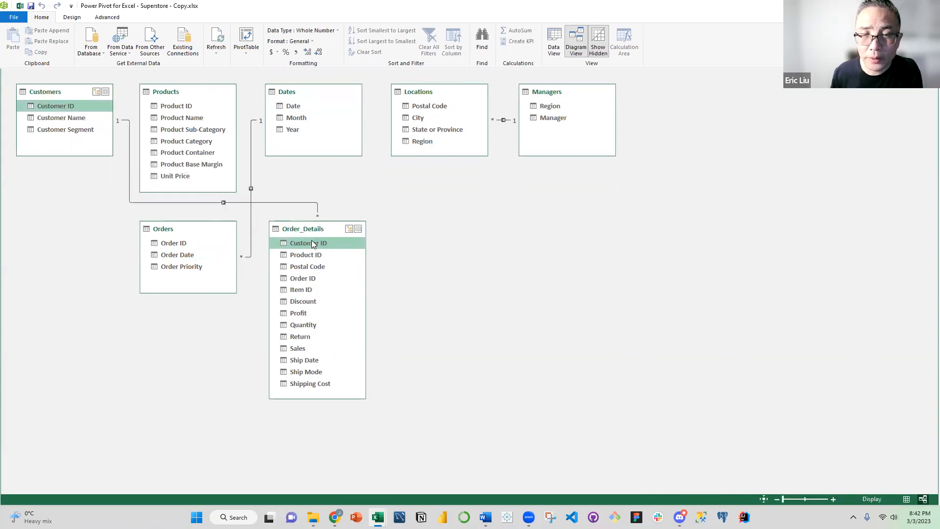
pyautogui.moveTo(182, 107); pyautogui.dragTo(303, 247)
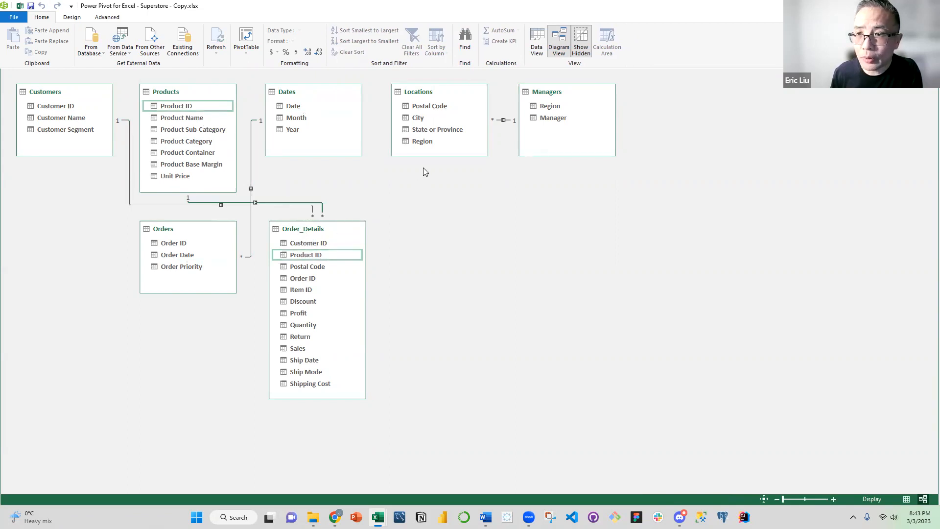
pyautogui.moveTo(439, 106); pyautogui.dragTo(319, 265)
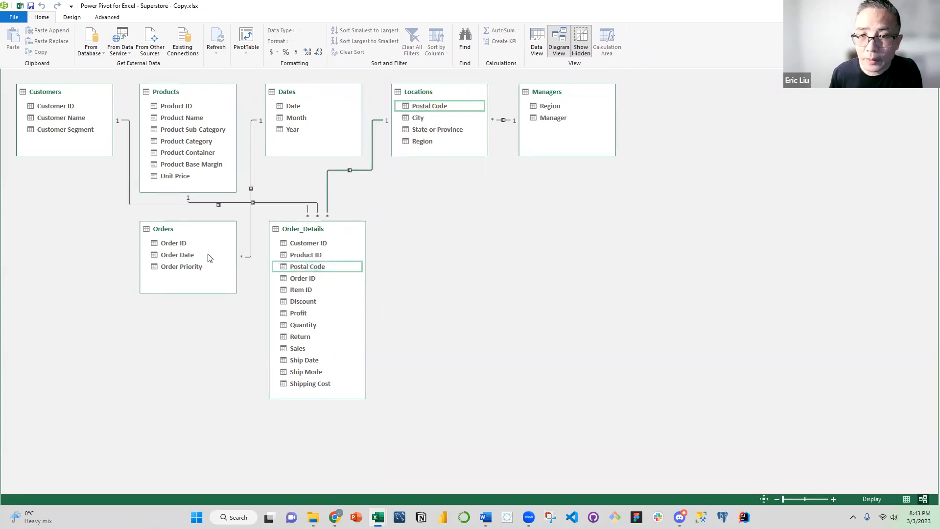
pyautogui.moveTo(184, 247); pyautogui.dragTo(302, 279)
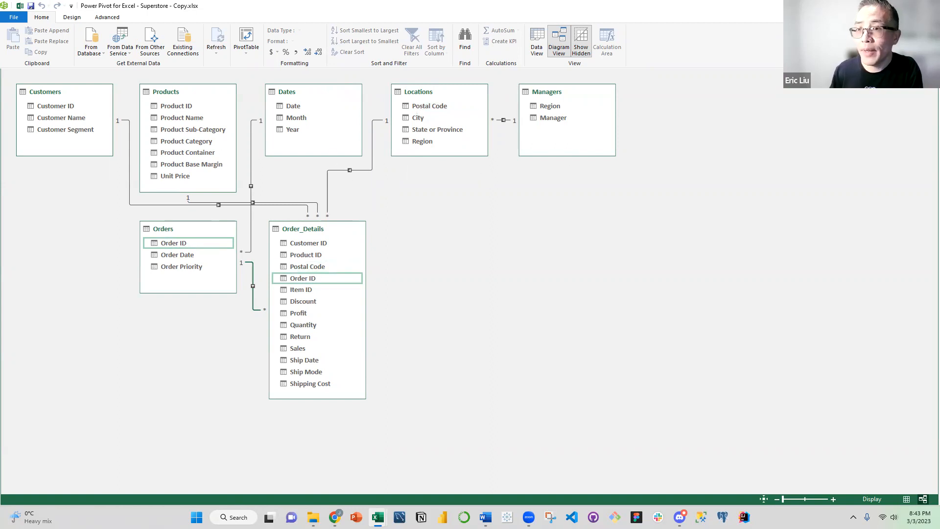
# Return to the Superstore workbook, enable its external data connections, and add a blank worksheet after Order_Details
pyautogui.hotkey('alt', 'Tab')
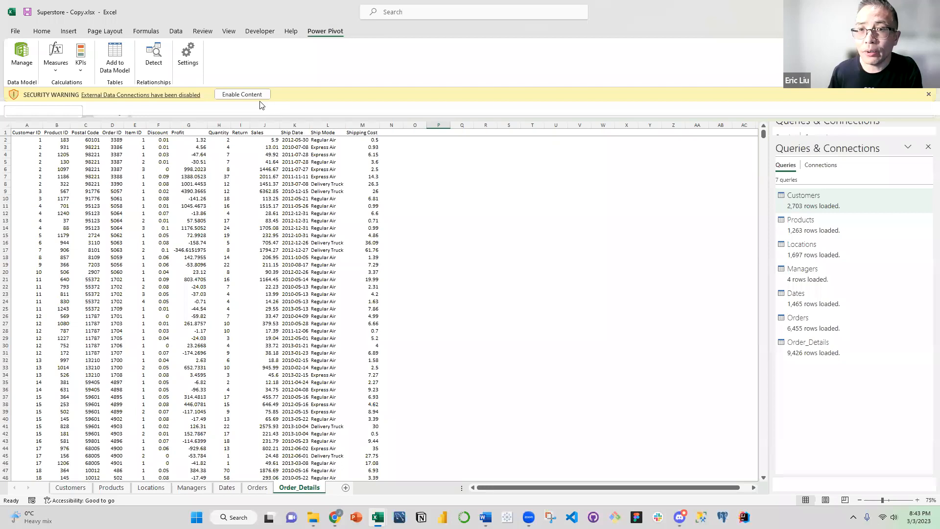
pyautogui.click(258, 95)
pyautogui.click(392, 243)
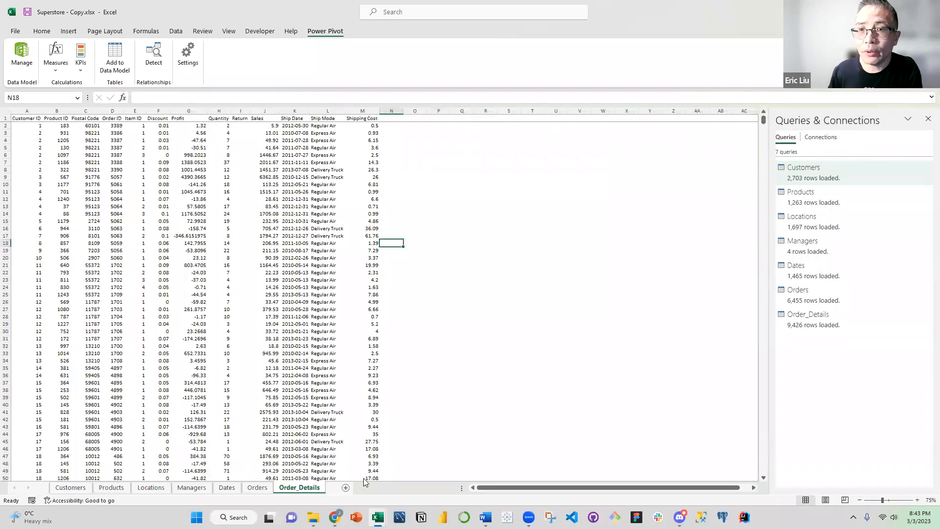
pyautogui.click(345, 488)
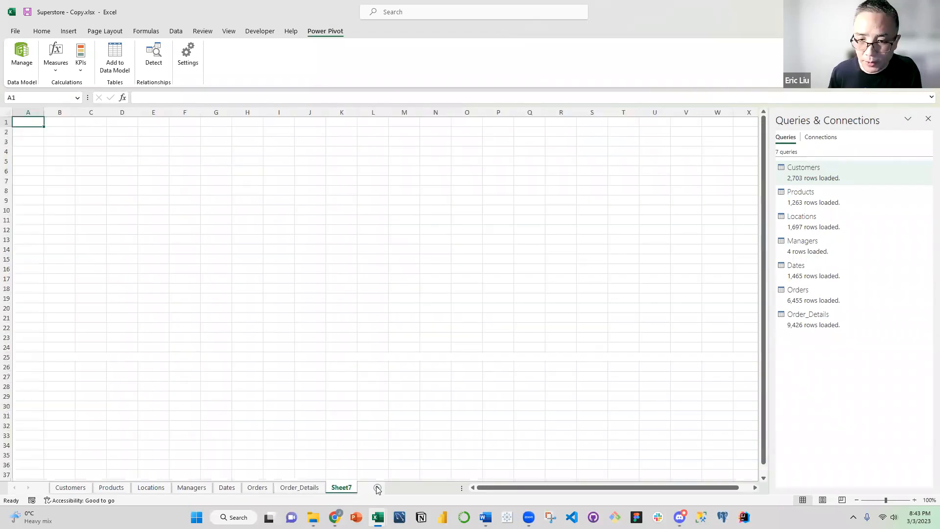
# Add a second blank worksheet and move both blank sheets in front of Customers
pyautogui.click(377, 487)
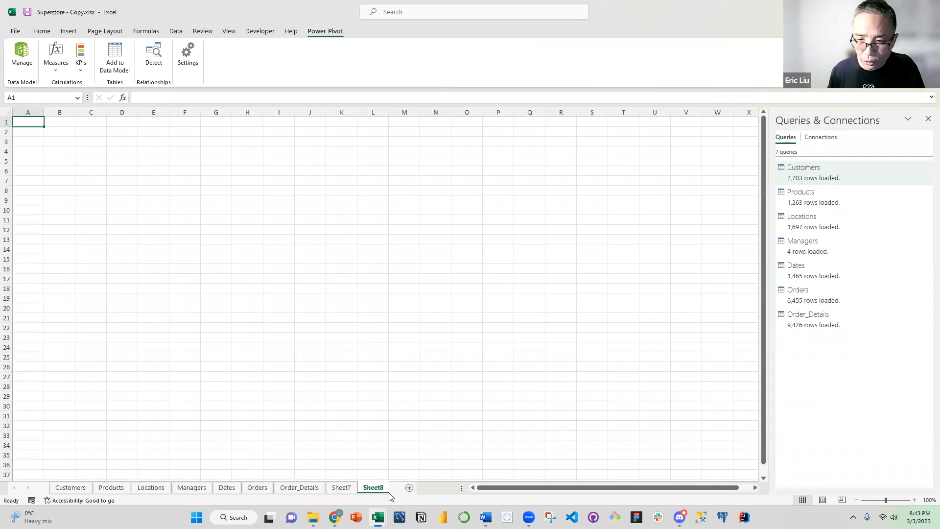
pyautogui.click(342, 488)
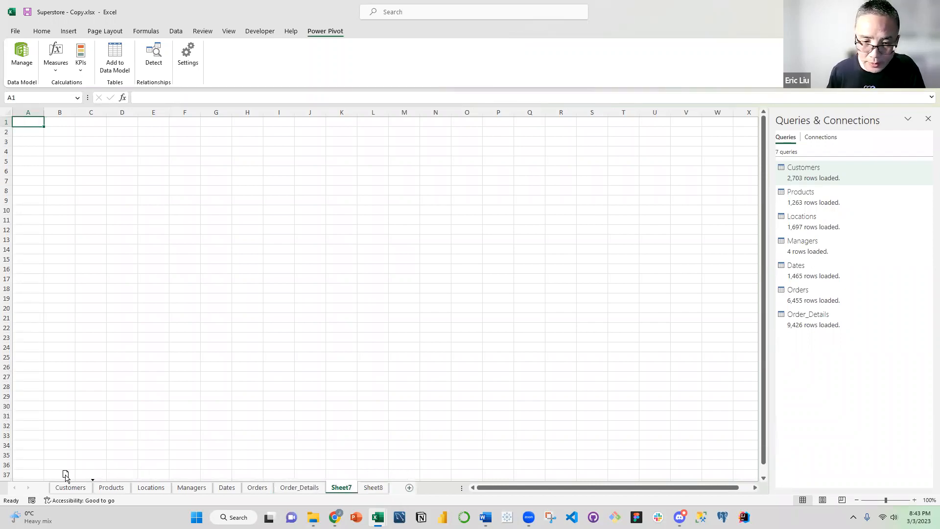
pyautogui.moveTo(49, 479); pyautogui.dragTo(50, 485)
pyautogui.moveTo(373, 490); pyautogui.dragTo(116, 488)
# Group the seven sheets from Customers through Order_Details, set their tab color to Orange, and ungroup them
pyautogui.click(125, 493)
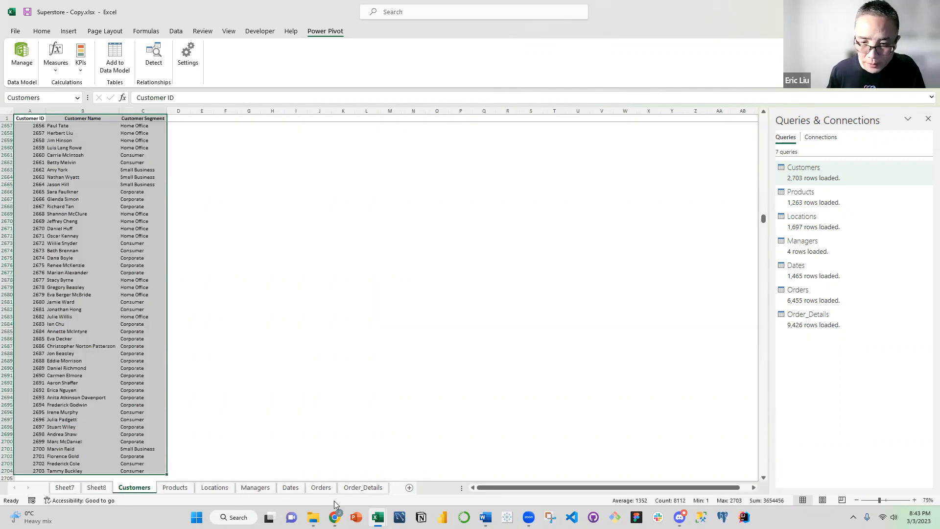
pyautogui.keyDown('shift'); pyautogui.click(363, 487); pyautogui.keyUp('shift')
pyautogui.click(289, 489)
pyautogui.rightClick(297, 486)
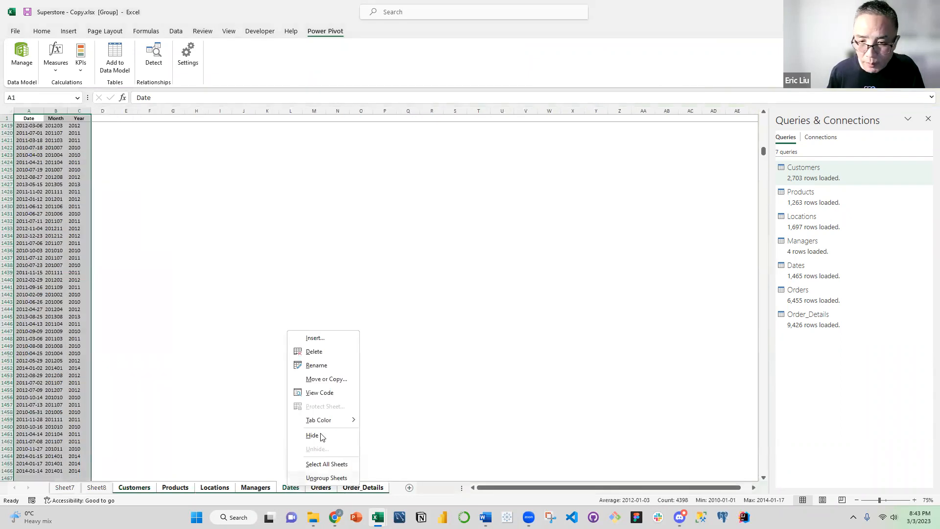
pyautogui.moveTo(322, 422)
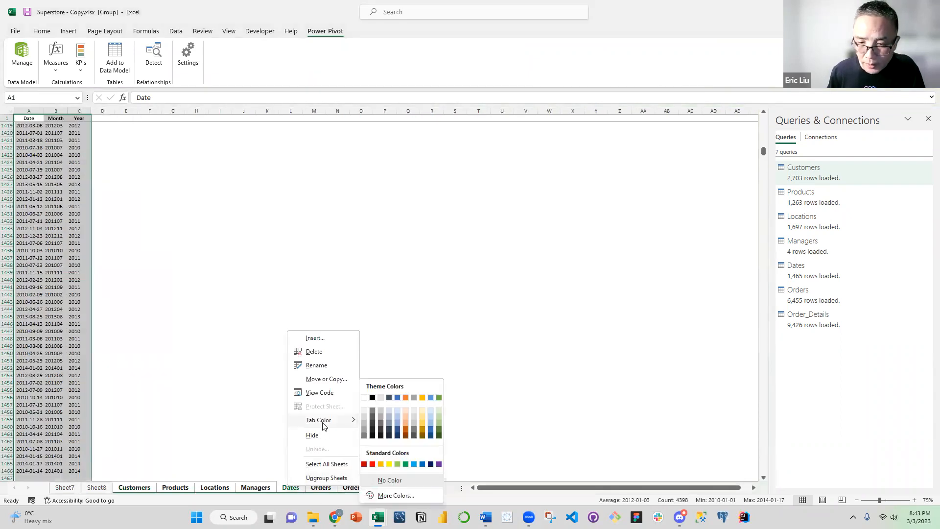
pyautogui.click(381, 464)
pyautogui.click(243, 426)
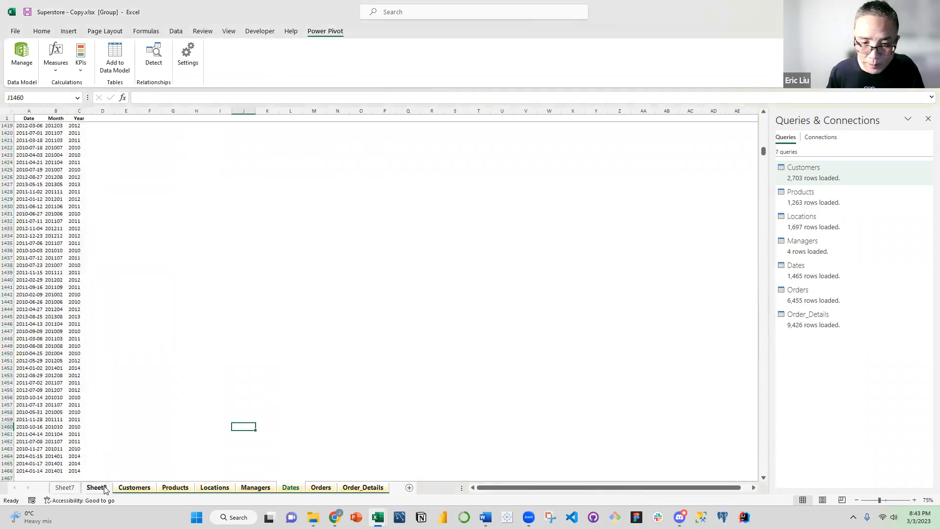
pyautogui.click(97, 488)
# Set the tab color of the five dimension sheets, Customers through Dates, to Blue
pyautogui.keyDown('ctrl'); pyautogui.click(136, 489); pyautogui.keyUp('ctrl')
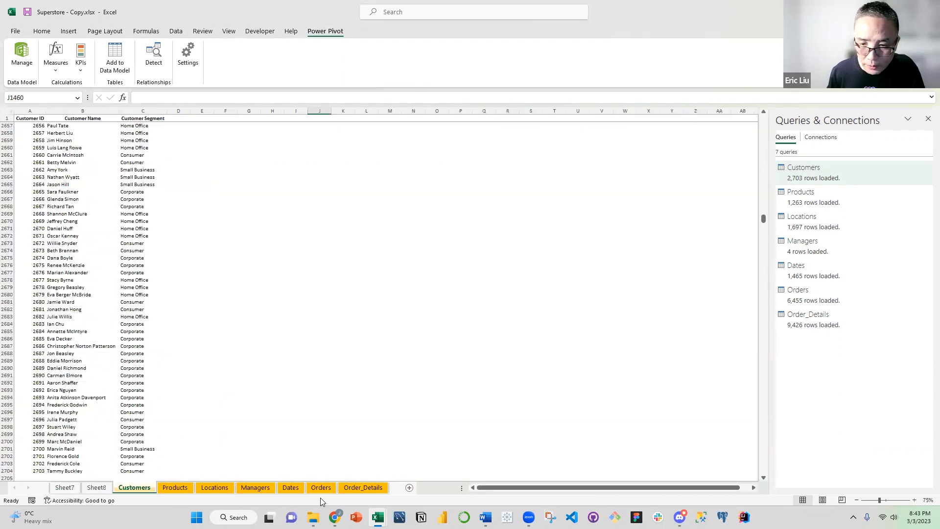
pyautogui.keyDown('shift'); pyautogui.click(288, 489); pyautogui.keyUp('shift')
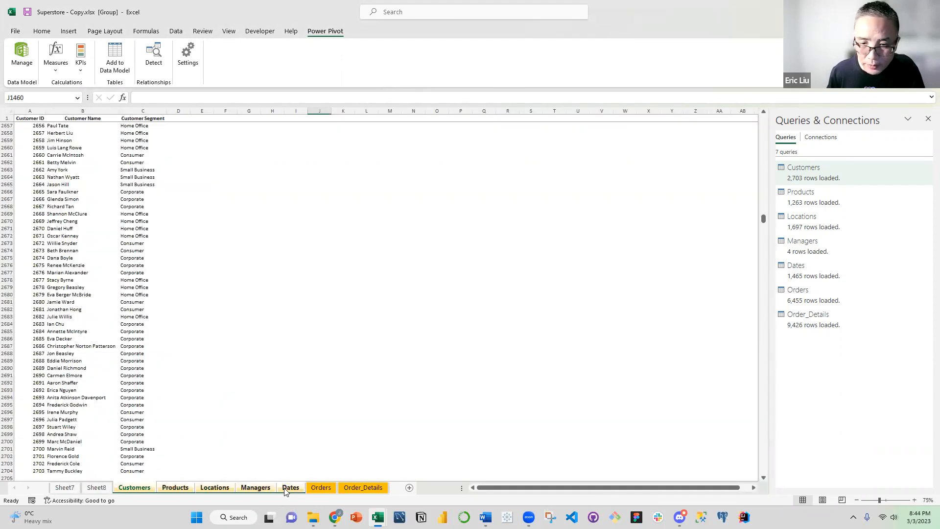
pyautogui.rightClick(287, 489)
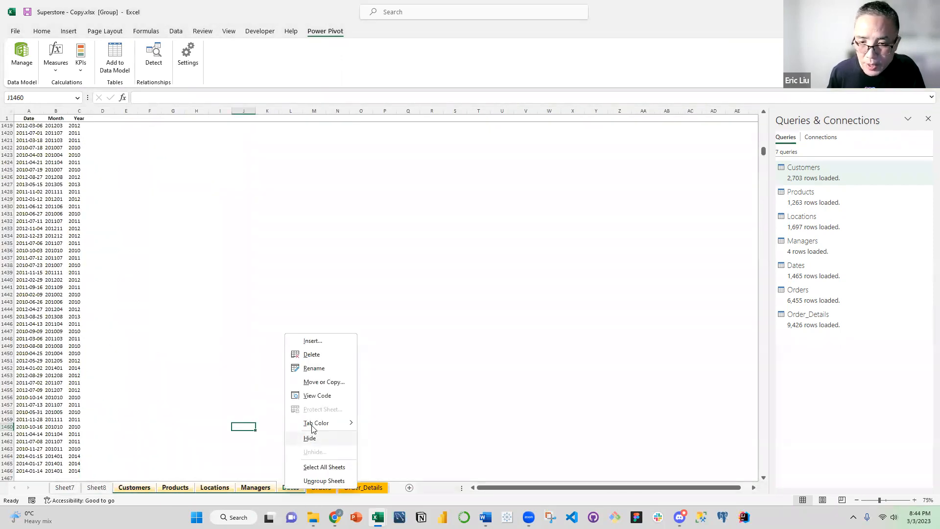
pyautogui.moveTo(325, 424)
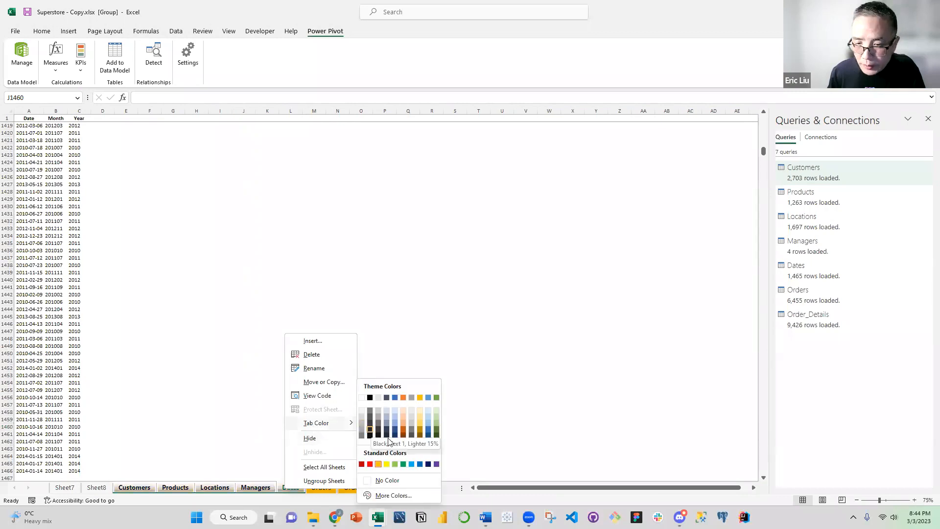
pyautogui.click(419, 462)
# Set the tab color of the fact sheets Orders and Order_Details to Green
pyautogui.click(323, 488)
pyautogui.keyDown('ctrl'); pyautogui.click(358, 487); pyautogui.keyUp('ctrl')
pyautogui.rightClick(358, 486)
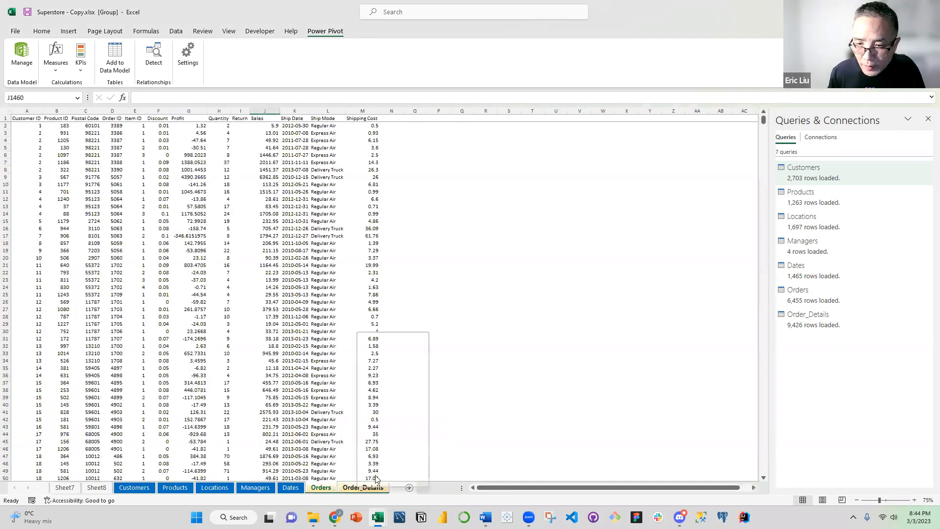
pyautogui.moveTo(398, 424)
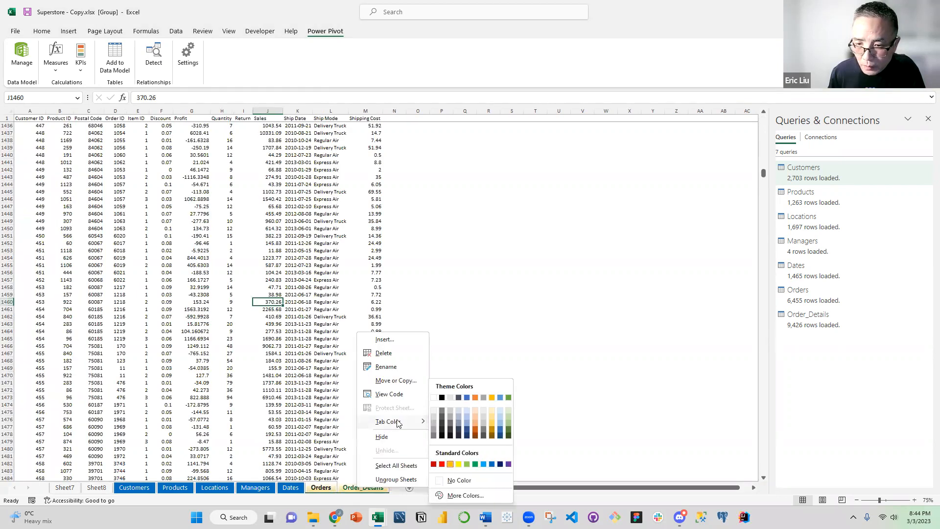
pyautogui.click(476, 464)
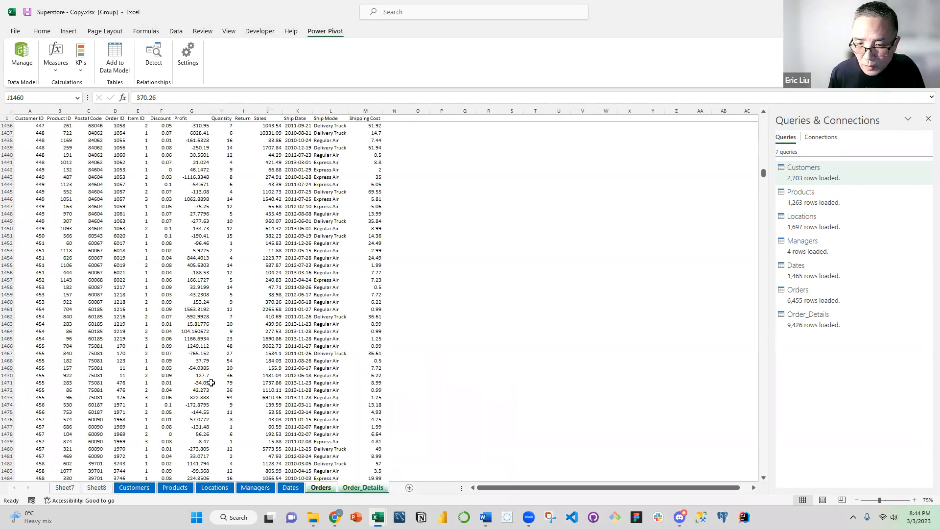
pyautogui.click(191, 375)
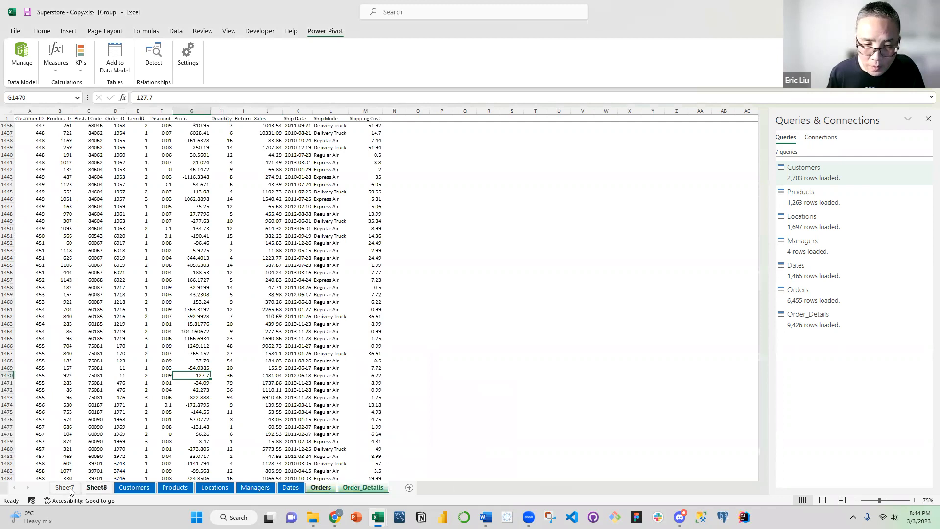
# Rename the first blank worksheet, Sheet7, as Ad_Hoc
pyautogui.click(65, 487)
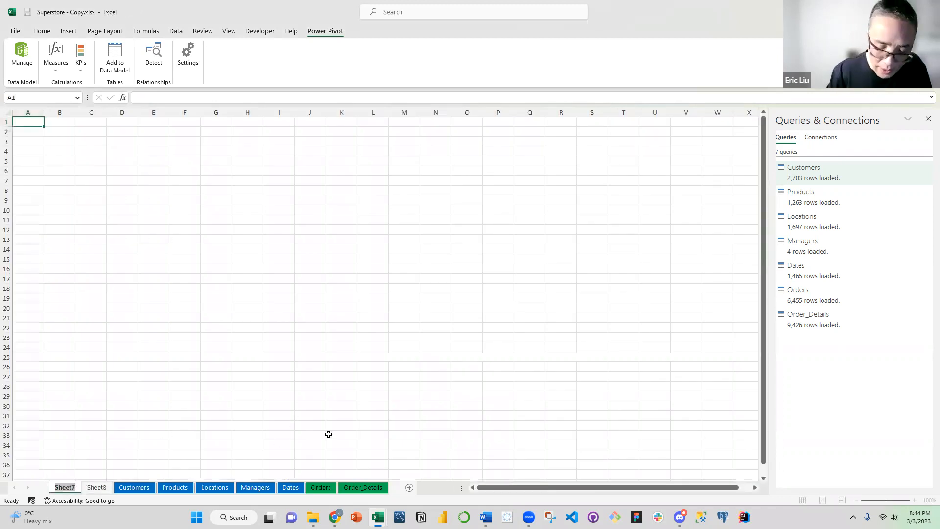
pyautogui.write('Ad')
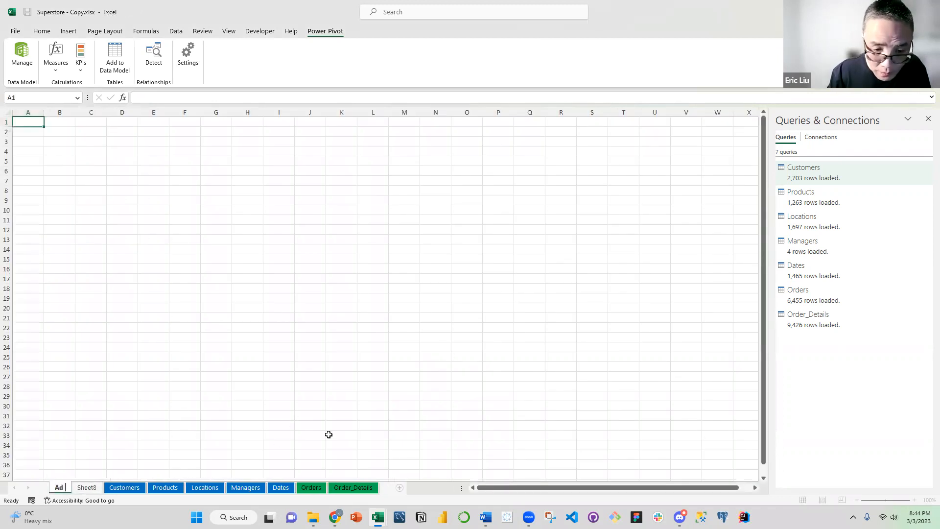
pyautogui.write('_Hoc')
pyautogui.press('Return')
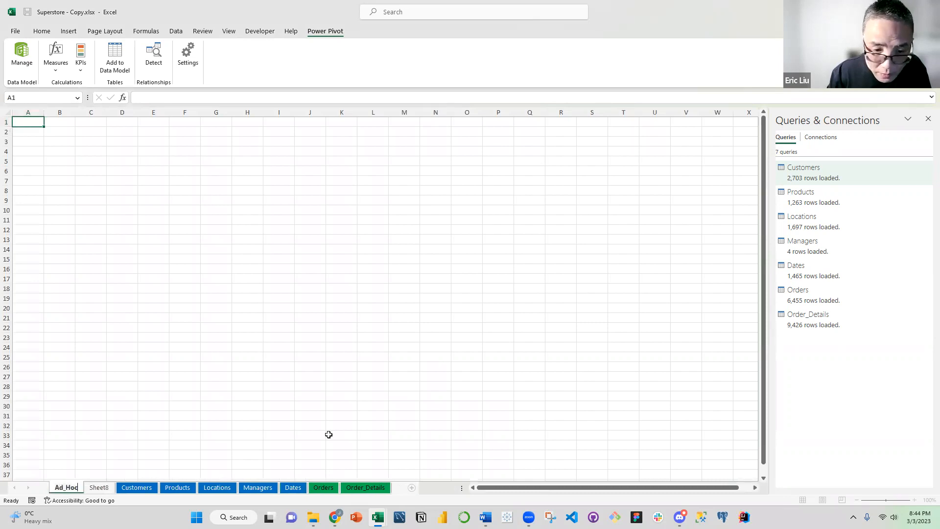
pyautogui.click(210, 405)
# Rename the second blank worksheet, Sheet8, as Dashboard
pyautogui.doubleClick(101, 487)
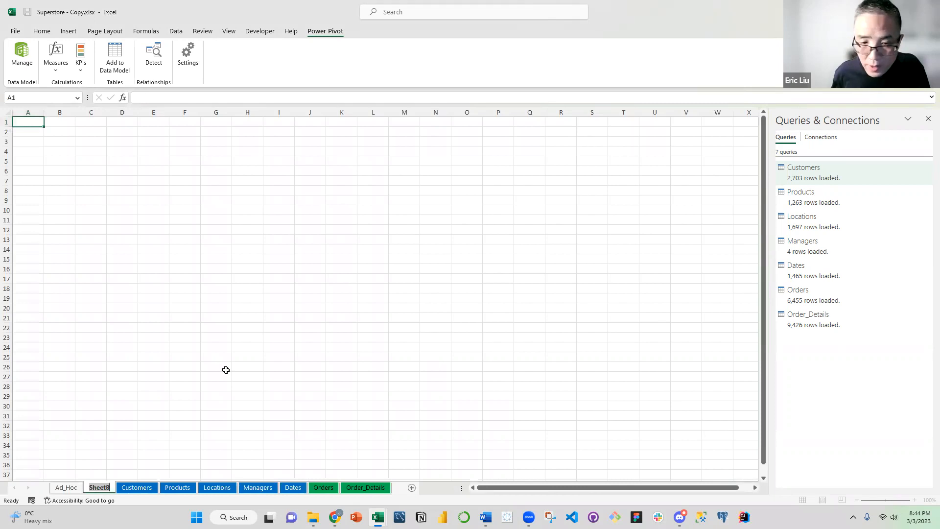
pyautogui.write('Dashboard')
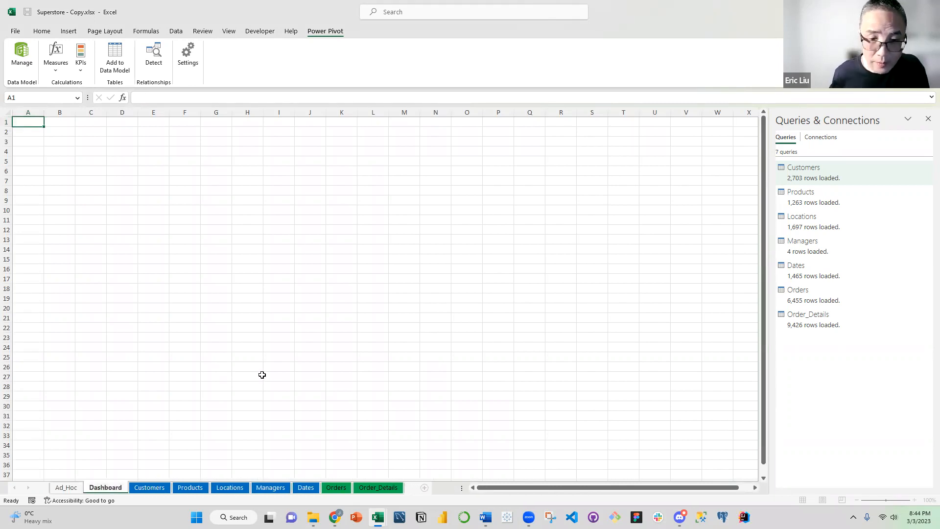
pyautogui.click(184, 325)
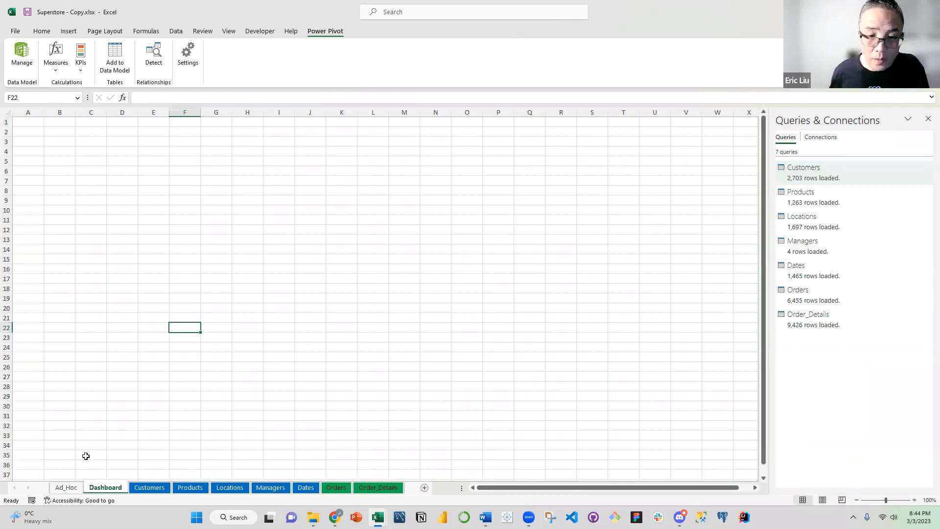
# Group Ad_Hoc and Dashboard, close the Queries & Connections pane, and set both sheets' zoom to 75%
pyautogui.click(70, 489)
pyautogui.click(106, 489)
pyautogui.click(72, 489)
pyautogui.keyDown('ctrl'); pyautogui.click(102, 491); pyautogui.keyUp('ctrl')
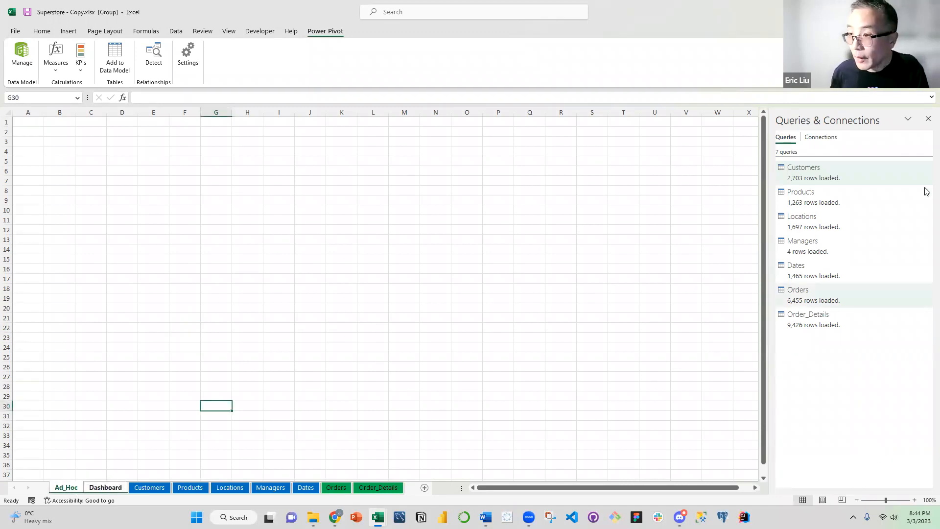
pyautogui.click(928, 119)
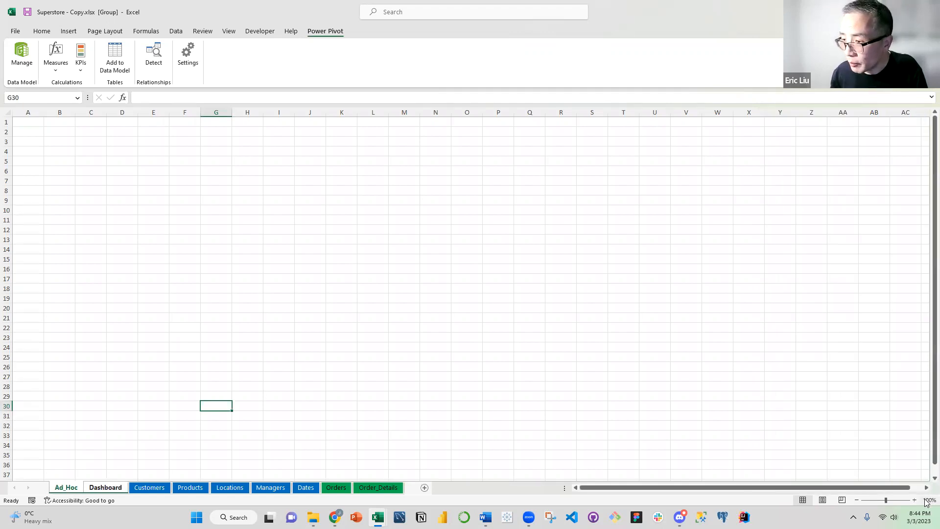
pyautogui.click(929, 500)
pyautogui.click(580, 345)
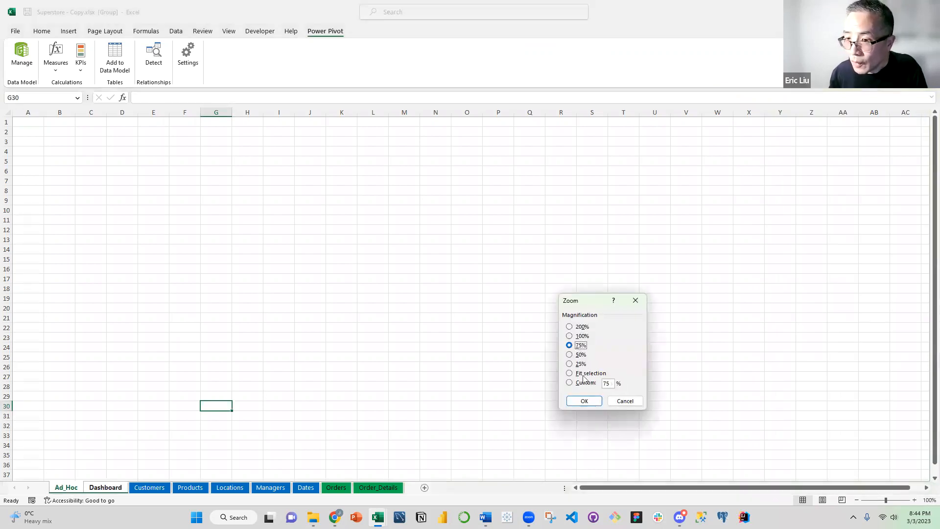
pyautogui.press('Return')
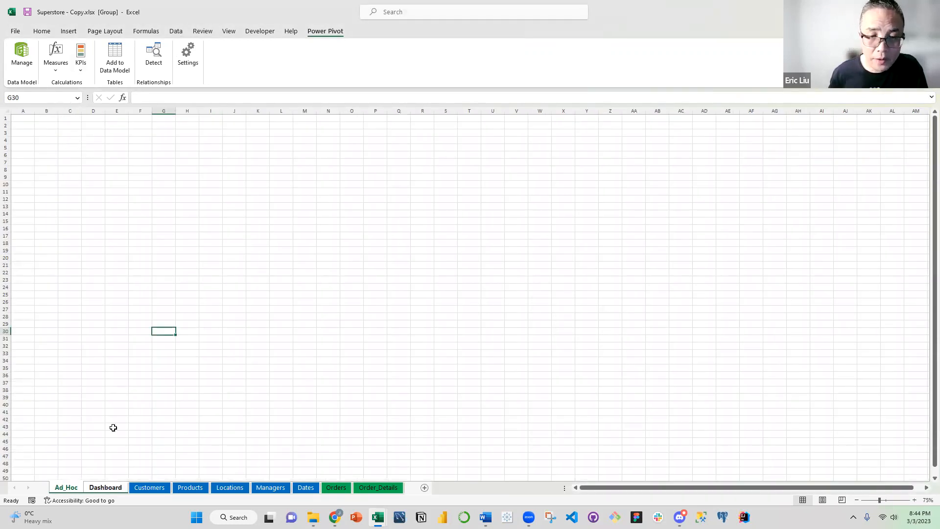
# Ungroup the sheets and select cell A1 on Ad_Hoc
pyautogui.click(147, 488)
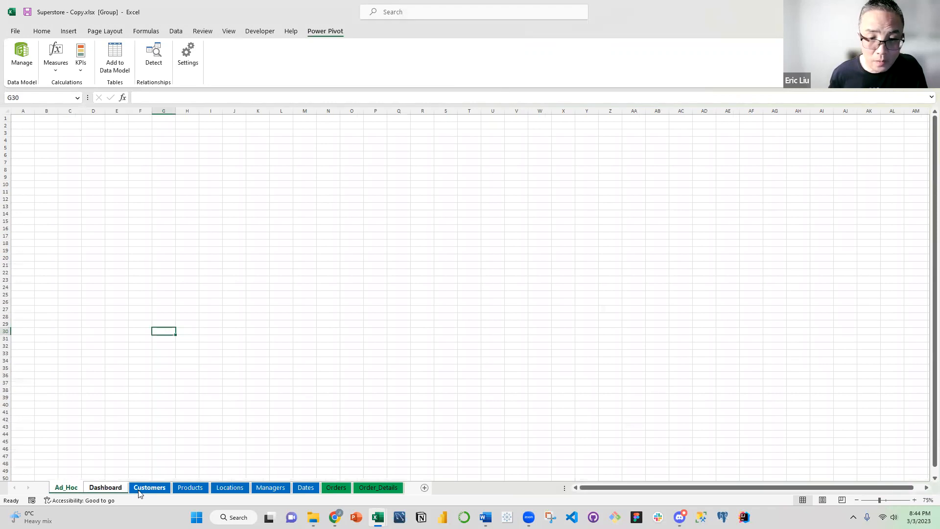
pyautogui.click(75, 490)
pyautogui.click(68, 170)
pyautogui.click(30, 118)
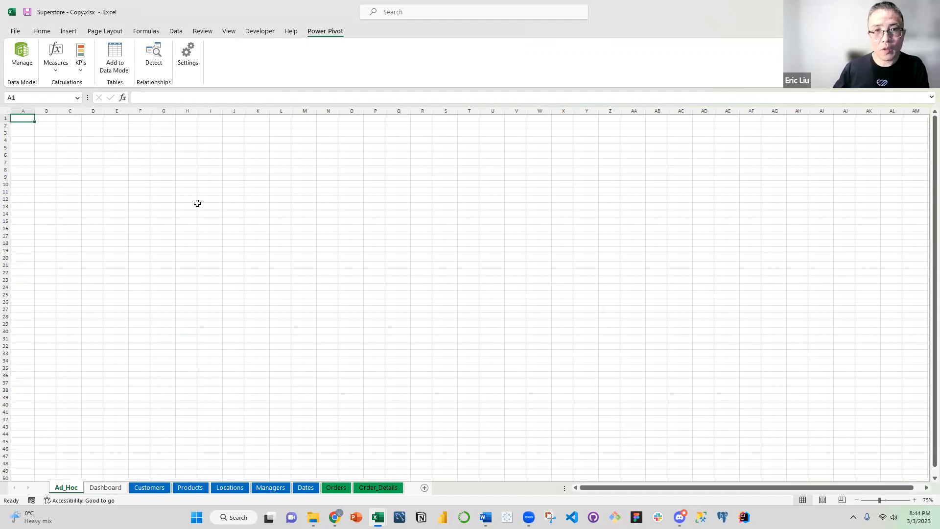
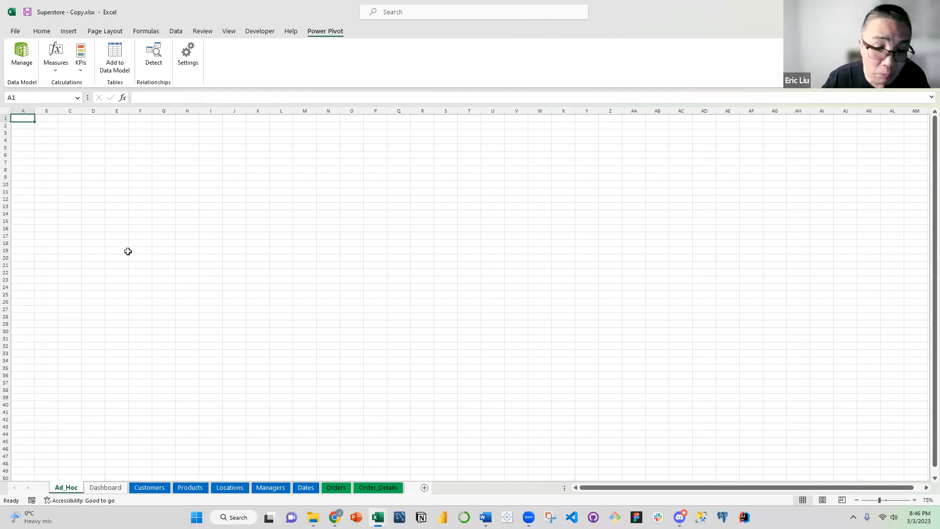
# Insert a text box on the Ad_Hoc sheet, starting at cell A1 and covering about A1:E7
pyautogui.click(153, 220)
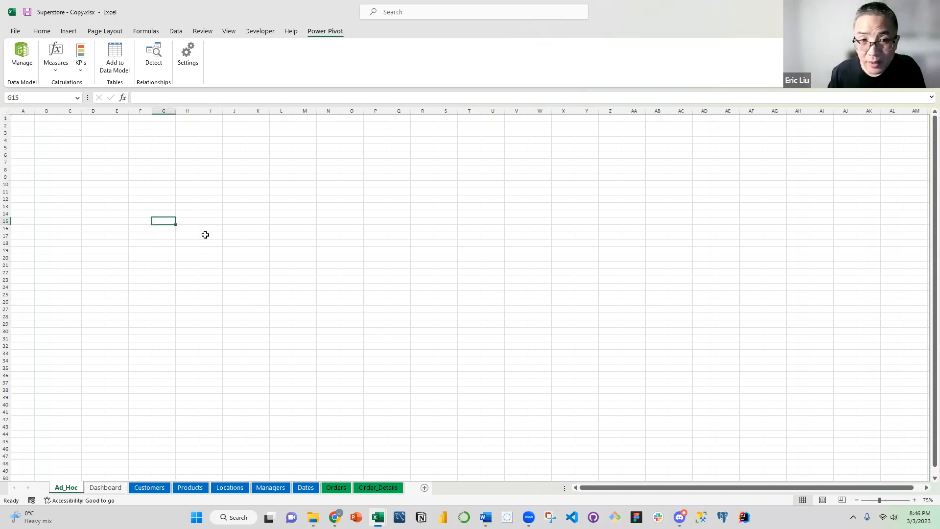
pyautogui.click(26, 121)
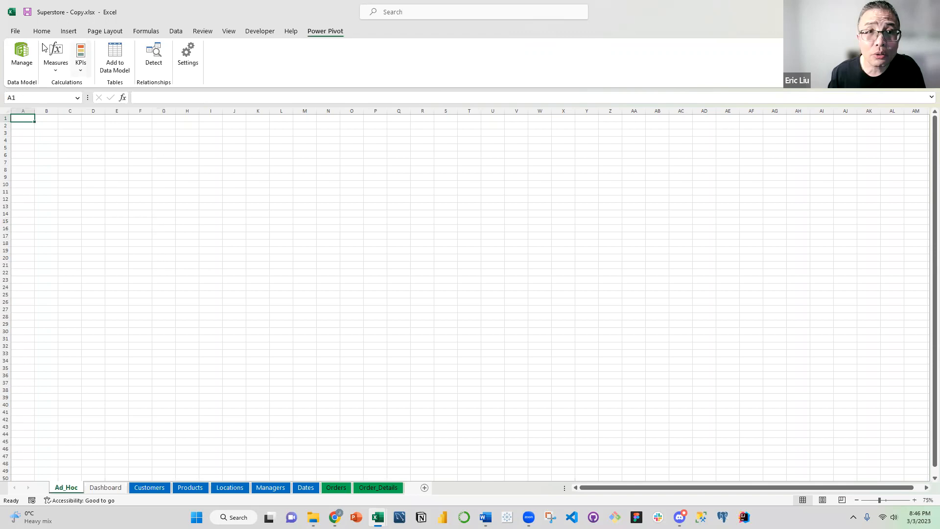
pyautogui.click(68, 33)
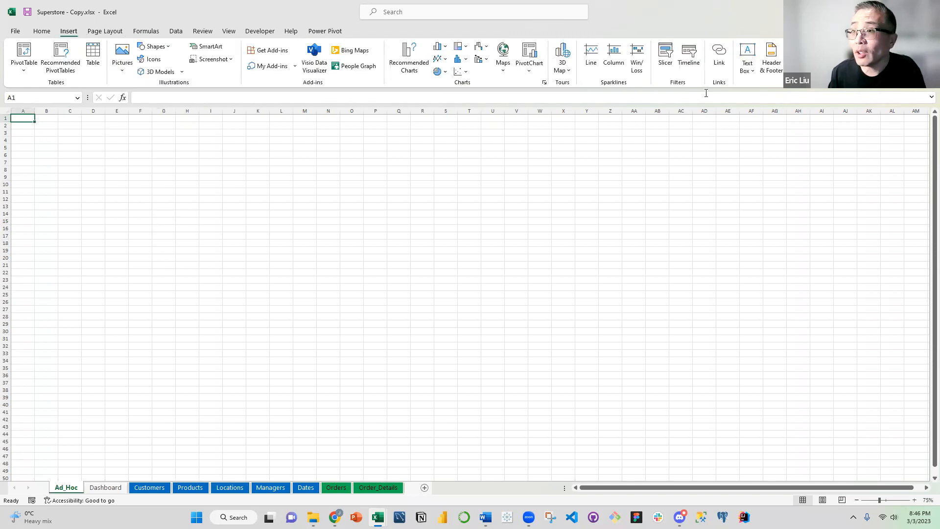
pyautogui.click(753, 73)
pyautogui.click(764, 86)
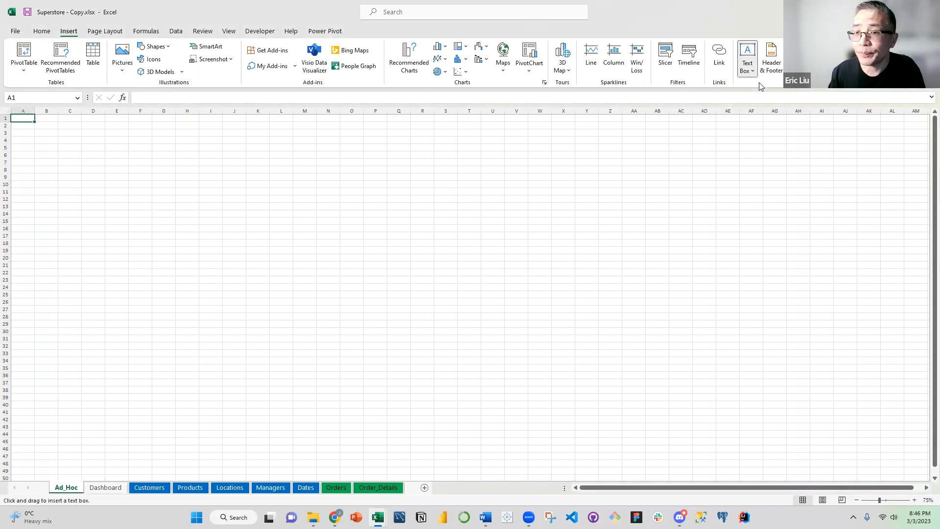
pyautogui.moveTo(215, 215)
pyautogui.mouseDown()
pyautogui.moveTo(328, 268)
pyautogui.moveTo(64, 156)
pyautogui.mouseUp()
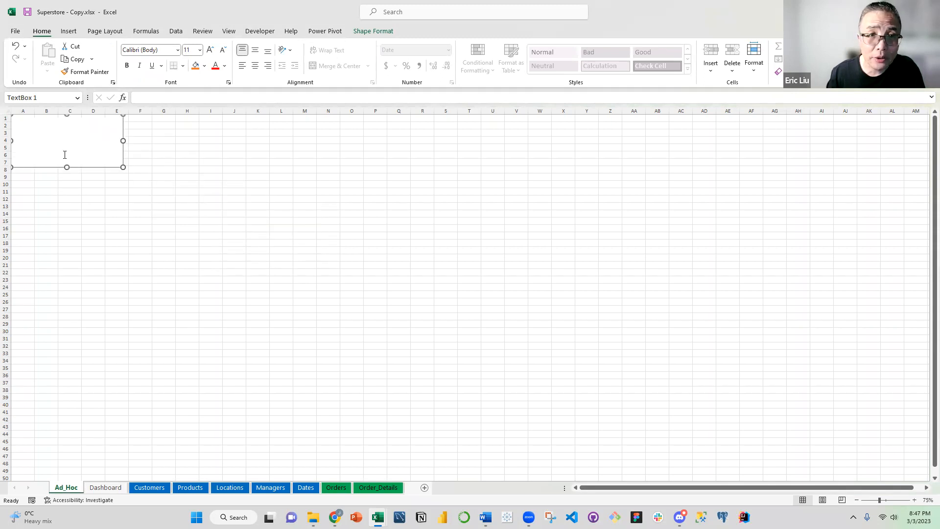
# Enlarge the text box to span columns A through H and reach down to about row 50
pyautogui.moveTo(123, 141); pyautogui.dragTo(198, 146)
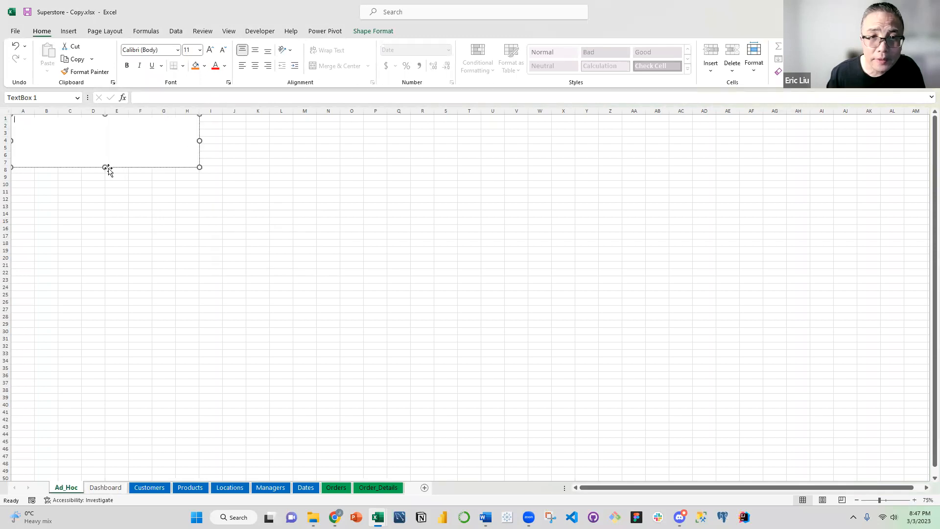
pyautogui.moveTo(105, 167); pyautogui.dragTo(63, 415)
pyautogui.click(262, 216)
pyautogui.scroll(4, 263, 206)
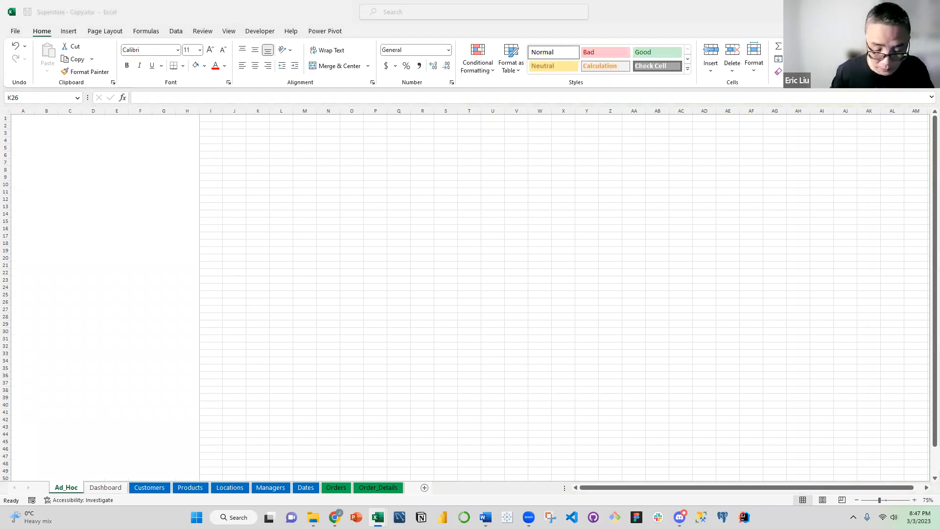
# Paste the ten copied analysis questions into the text box and set all of the text to font size 16
pyautogui.click(49, 122)
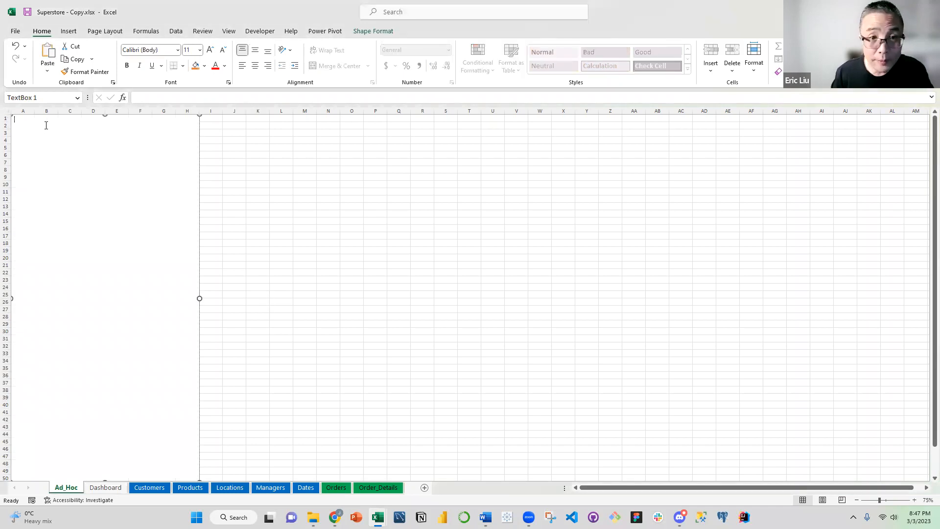
pyautogui.write("1. What is the percent of total Sales for the 'Home Office' Customer Segment in July of 2012? 17.60% 2. Find the top 10 Product Names by Sales within each Region. Which product is ranked #2 in both the Central and West regions in 2011? Sharp AL-1530CS Digital Copier 3. If 2013 Sales numbers were expected to increase by 50% in the following year, what would be the total estimated Sales for the Consumer Segment in 2014? 653,350.16 x 1.5 = 980,025.24 4. In which Region do all Product Categories fall beneath the overall average Profit? South 5. Which Product Sub-Category has a Shipping Cost to Sales Ratio of above 3%? Paper 6. Find the Customer with the lowest overall Profit. What is his/her Profit to Sales Ratio? Dean Solomon 771.39% 7. What percent of the total Profit do the top 10 Customers by Sales represent? 5.03% 8. What were the total Sales for items ordered in 2013 with Product Name containing the word vacuum? 24,838.50 9. Find the top Product Sub-categories by Sales within each Ship Mode. The second highest Product Sub-category for Regular Air Sales is ranked #_______ for Express Air. Binders and Binder Accessories ranked # 5 10. For items shipped in July of 2012, what percent of Sales were sent in a Large Box? 11.95%")
pyautogui.hotkey('ctrl', 'a')
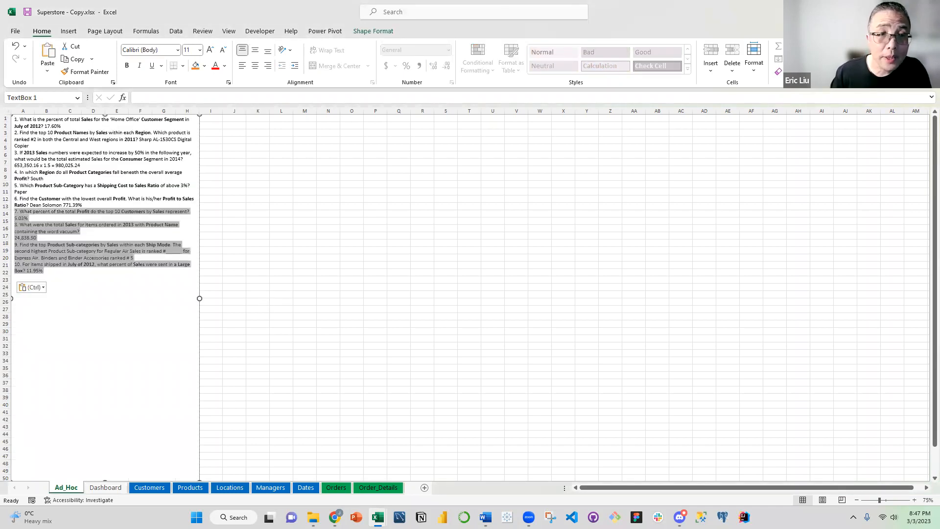
pyautogui.click(200, 50)
pyautogui.click(192, 142)
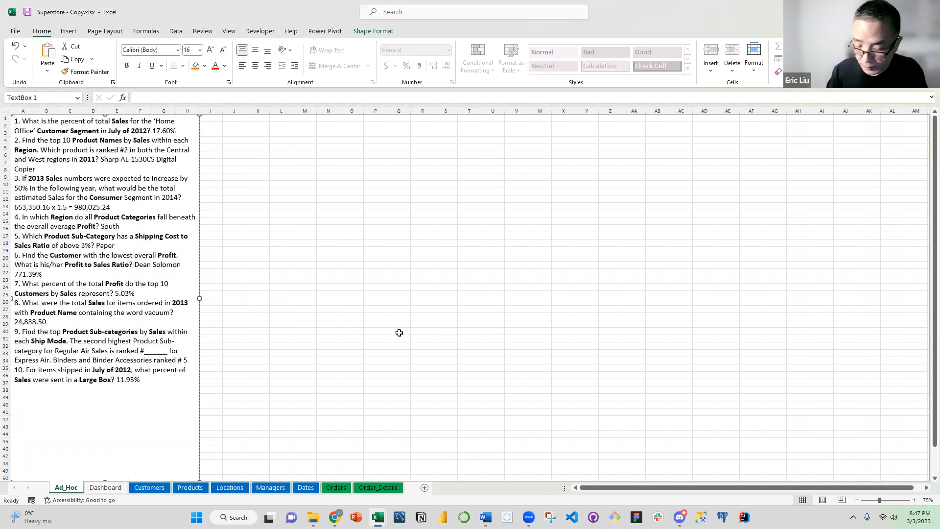
# Separate the ten questions in the text box with a blank line between each one
pyautogui.press('Return')
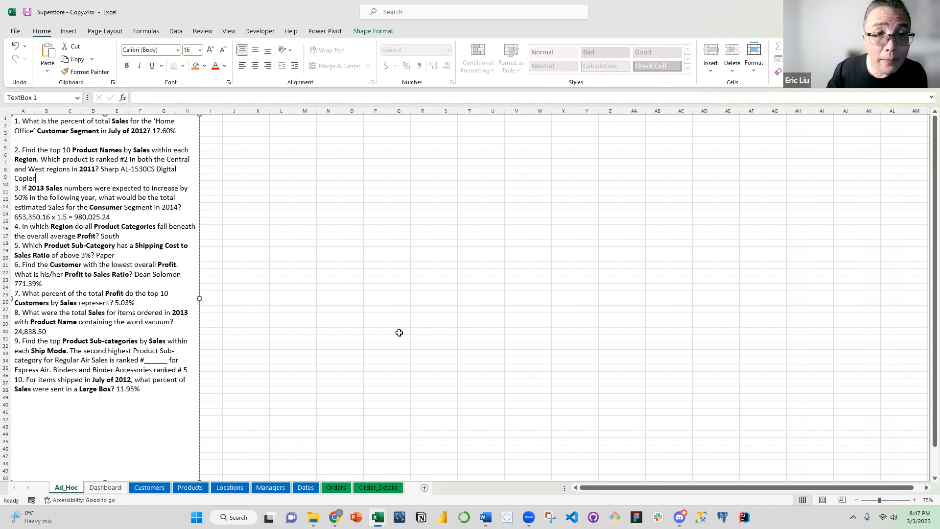
pyautogui.press('Return')
pyautogui.press('Down')
pyautogui.press('Down')
pyautogui.press('Down')
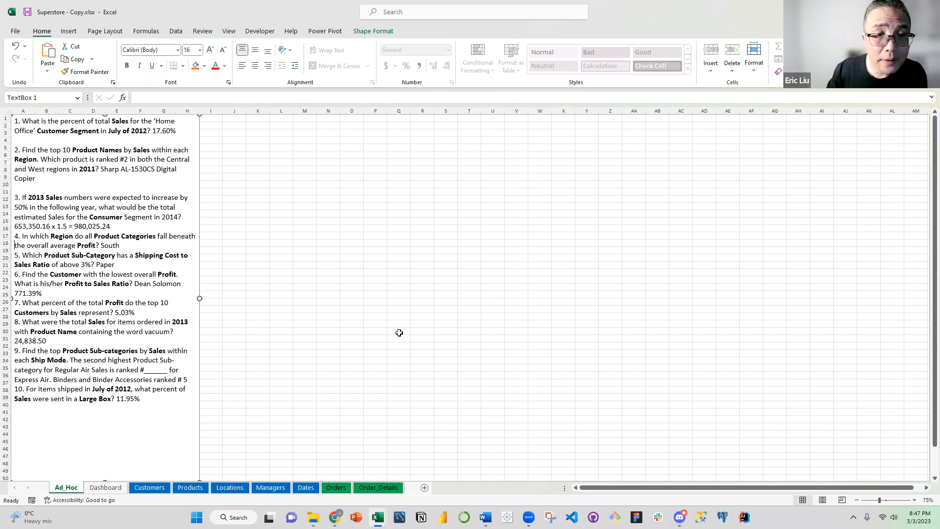
pyautogui.press('Up')
pyautogui.press('Left')
pyautogui.press('Return')
pyautogui.press('Down')
pyautogui.press('Down')
pyautogui.press('Down')
pyautogui.press('Down')
pyautogui.press('Up')
pyautogui.press('Return')
pyautogui.press('Down')
pyautogui.press('Down')
pyautogui.press('Down')
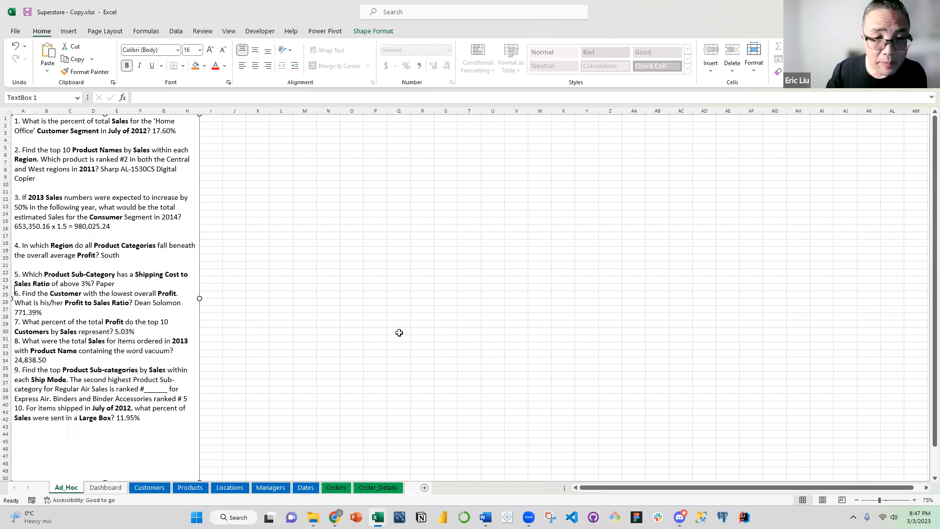
pyautogui.press('Return')
pyautogui.press('Down')
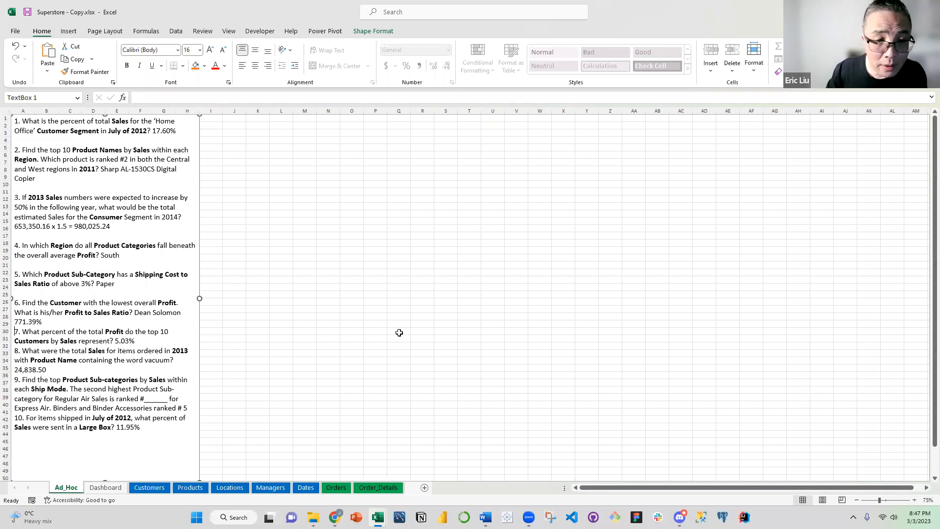
pyautogui.press('Return')
pyautogui.press('Down')
pyautogui.press('Down')
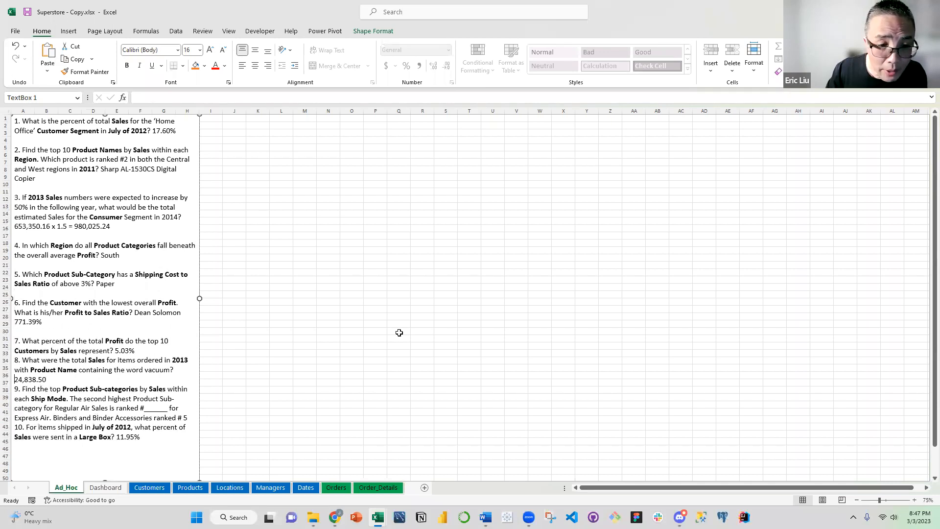
pyautogui.press('Return')
pyautogui.press('Down')
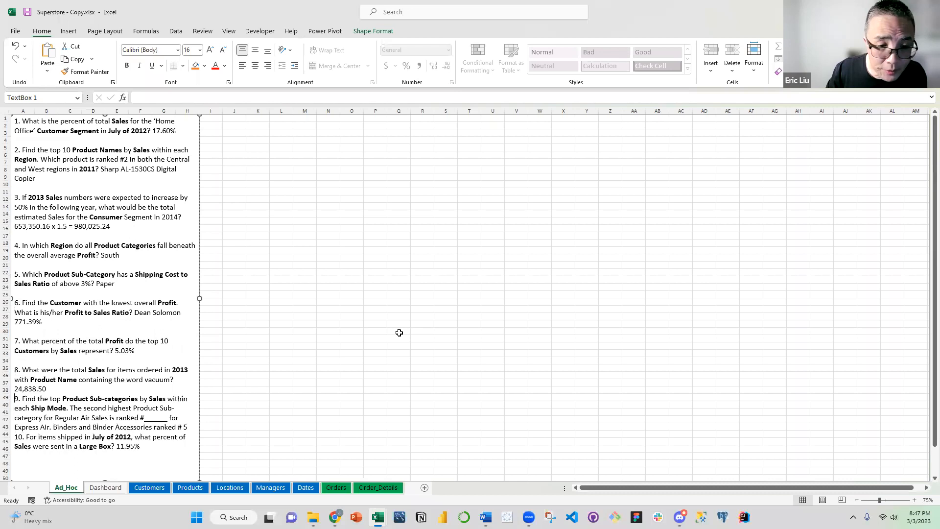
pyautogui.press('Return')
pyautogui.press('Down')
pyautogui.press('Down')
pyautogui.press('Return')
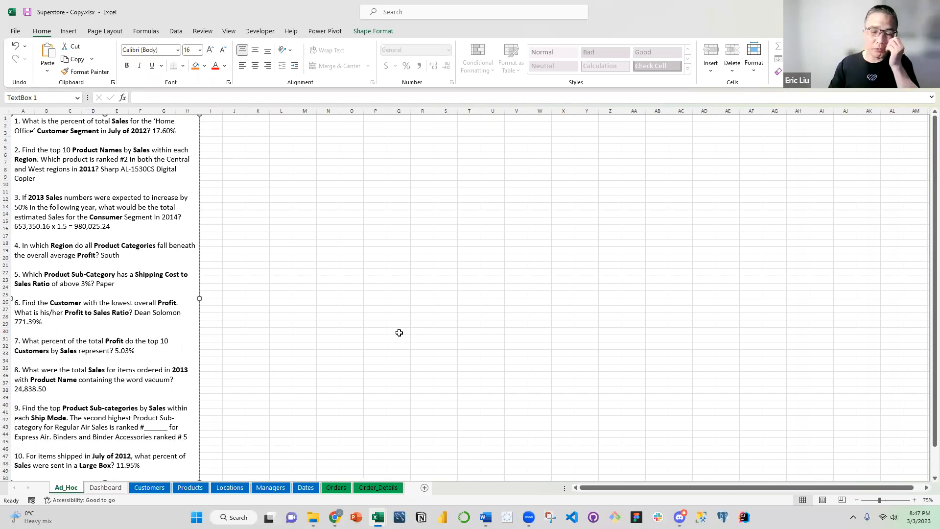
pyautogui.click(124, 179)
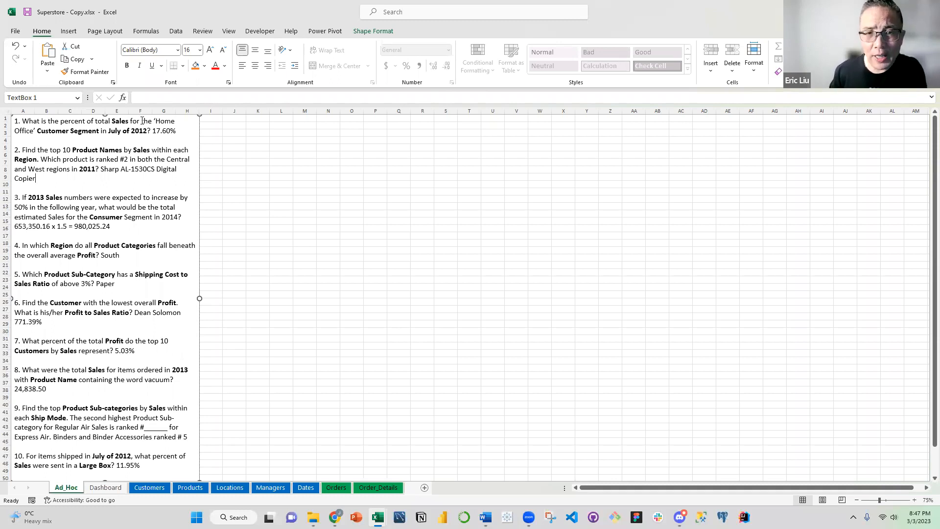
pyautogui.scroll(-2, 228, 306)
pyautogui.scroll(1, 232, 293)
pyautogui.scroll(1, 234, 274)
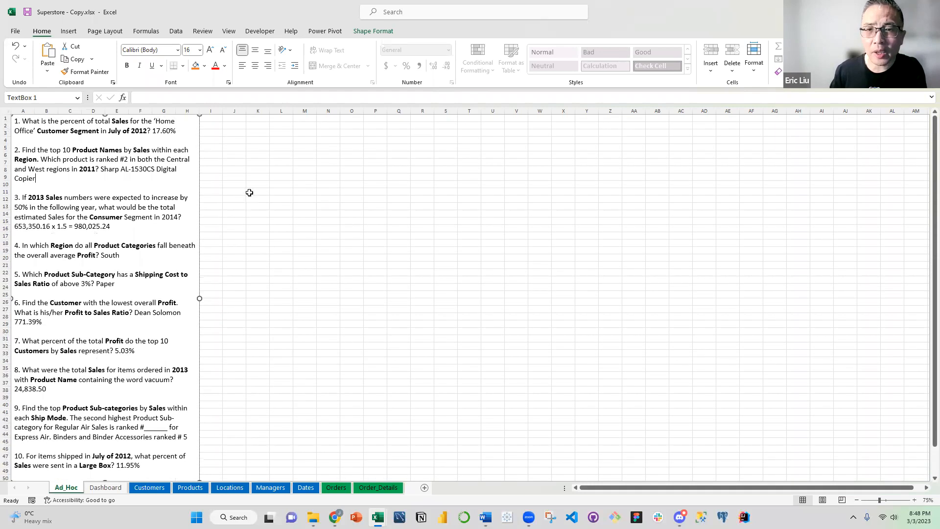
# Leave the text box and insert a PivotTable from the Data Model at cell J1 of the Ad_Hoc sheet
pyautogui.click(260, 176)
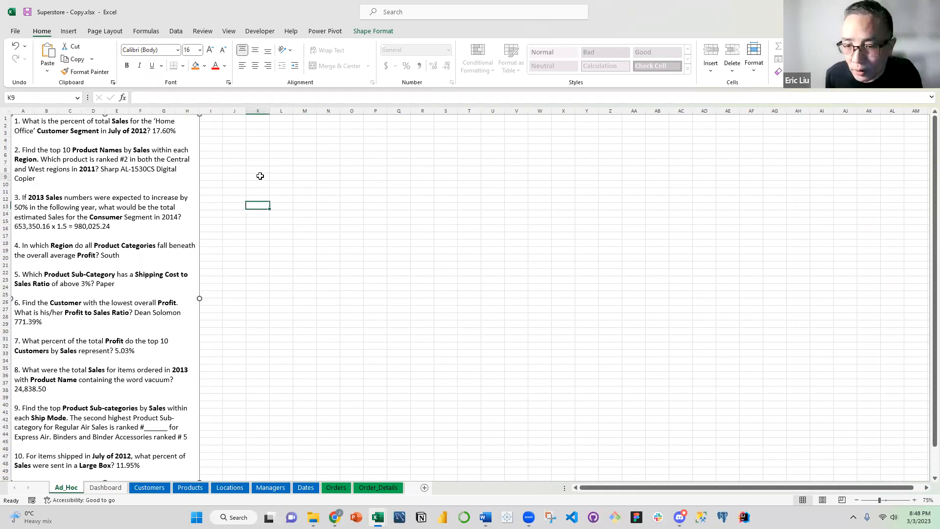
pyautogui.click(255, 144)
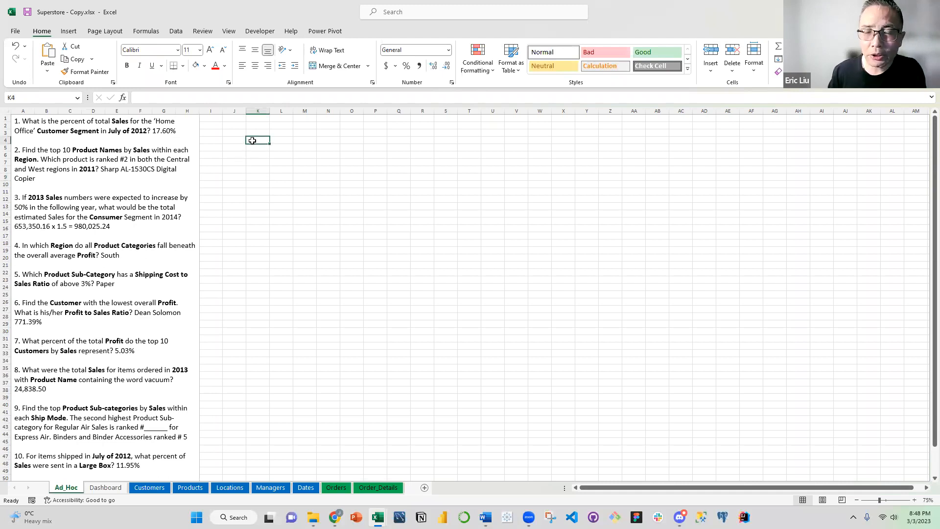
pyautogui.click(235, 121)
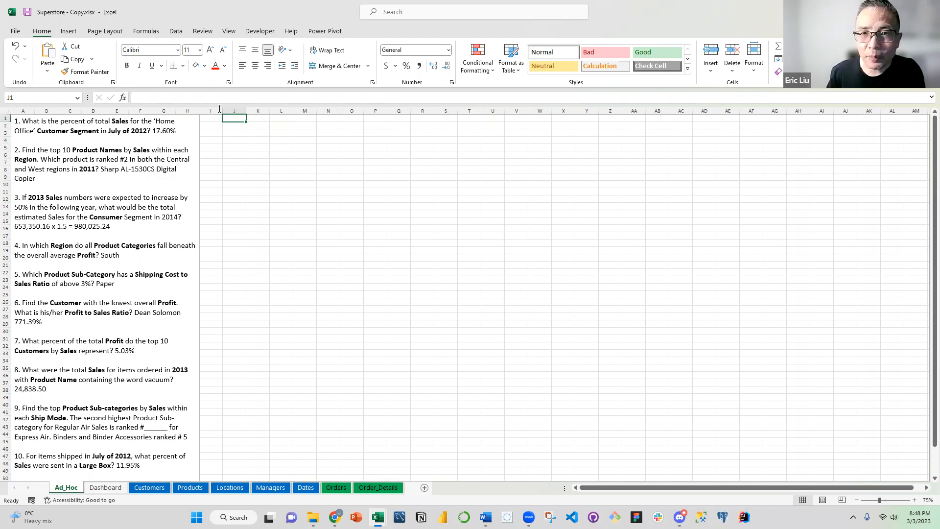
pyautogui.click(69, 31)
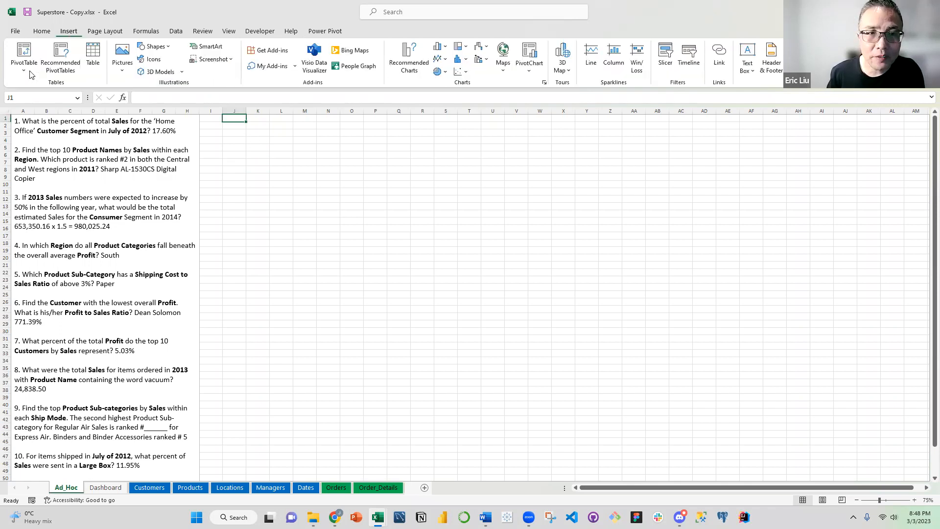
pyautogui.click(27, 73)
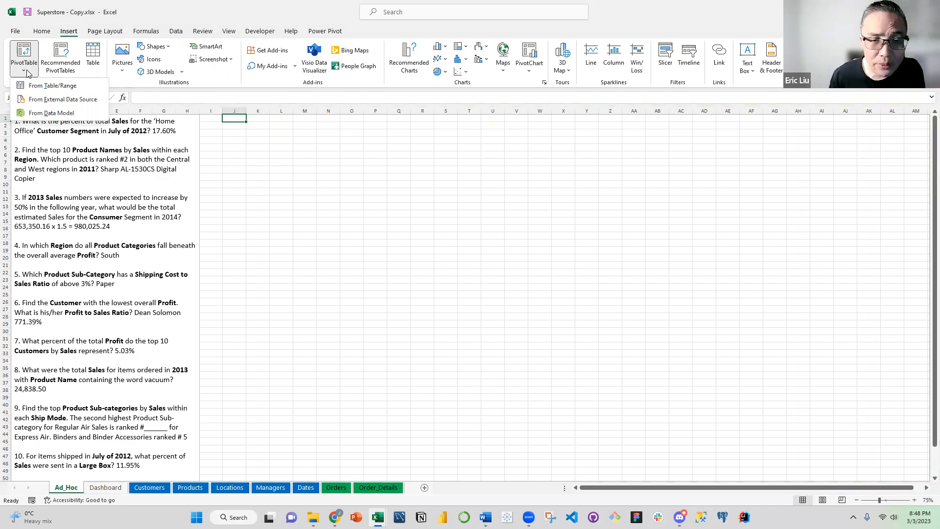
pyautogui.click(64, 114)
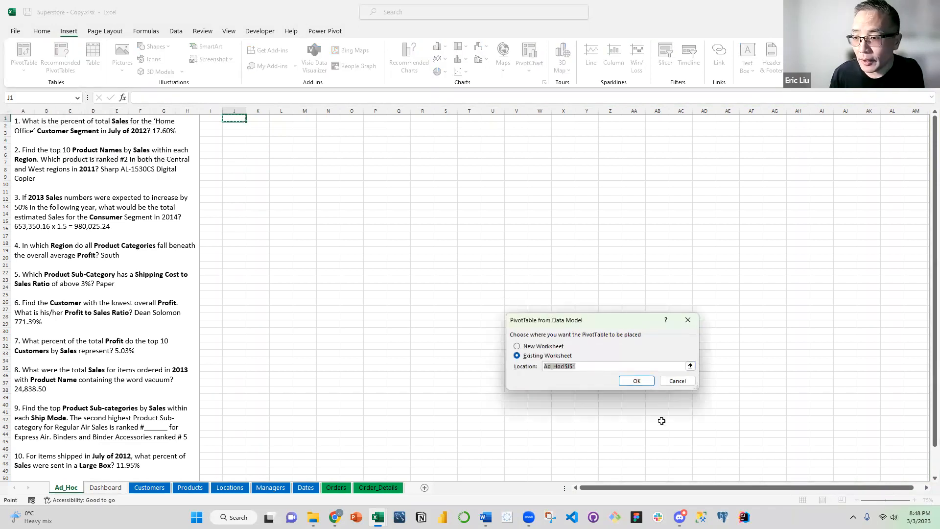
pyautogui.click(637, 380)
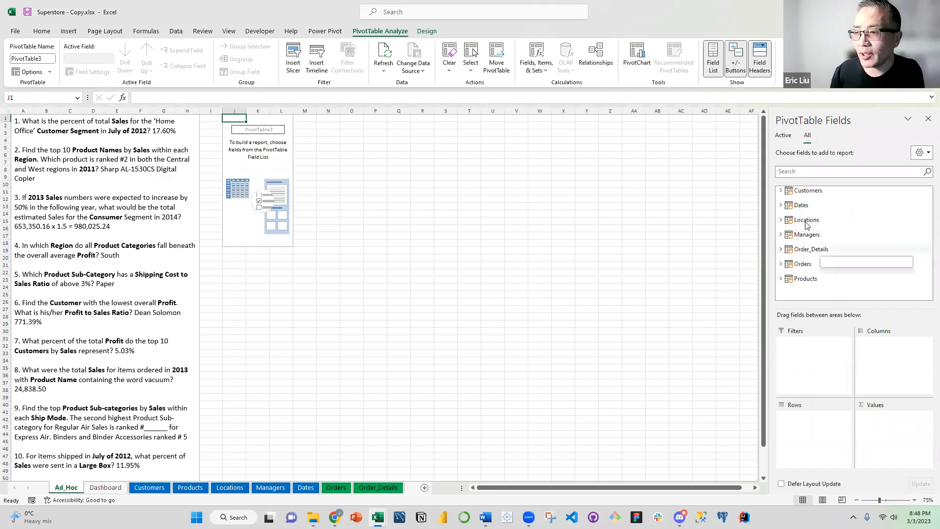
# Look at the Customers table's fields in the PivotTable field list, collapse the table and leave the PivotTable
pyautogui.click(782, 192)
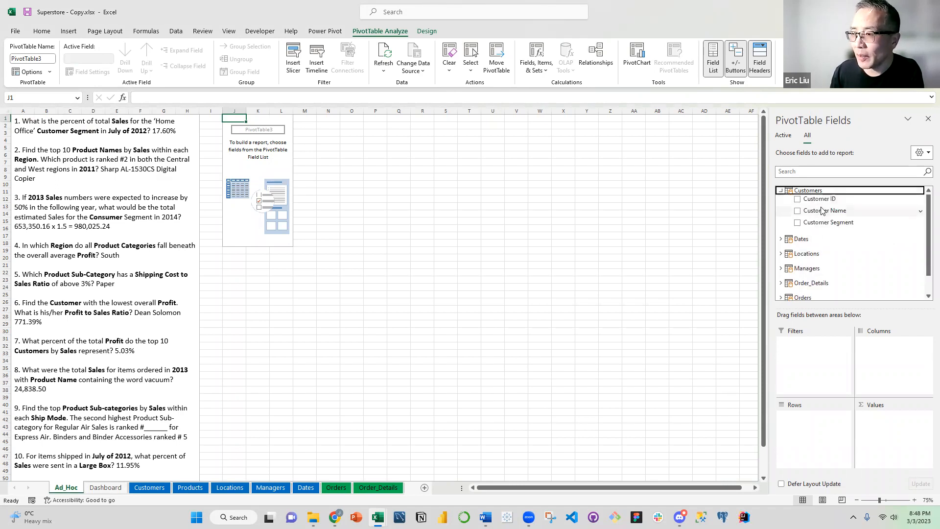
pyautogui.click(782, 191)
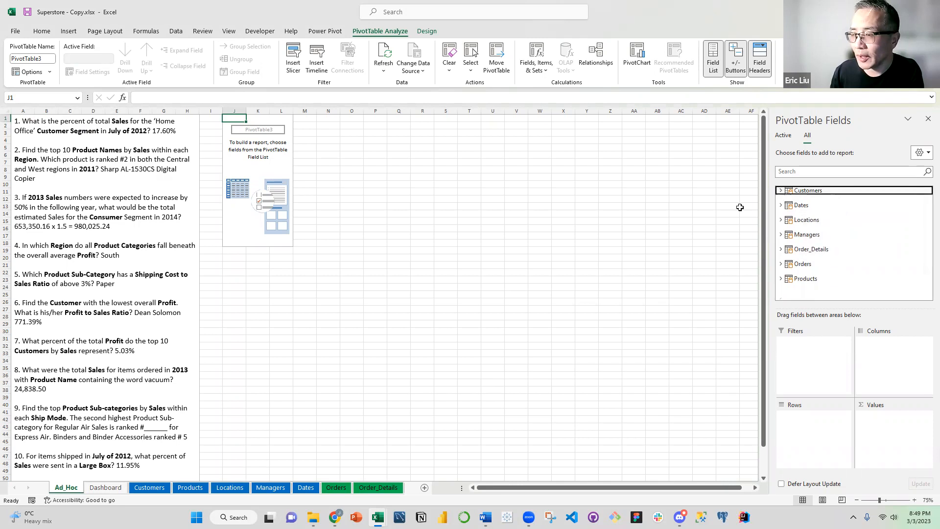
pyautogui.click(445, 155)
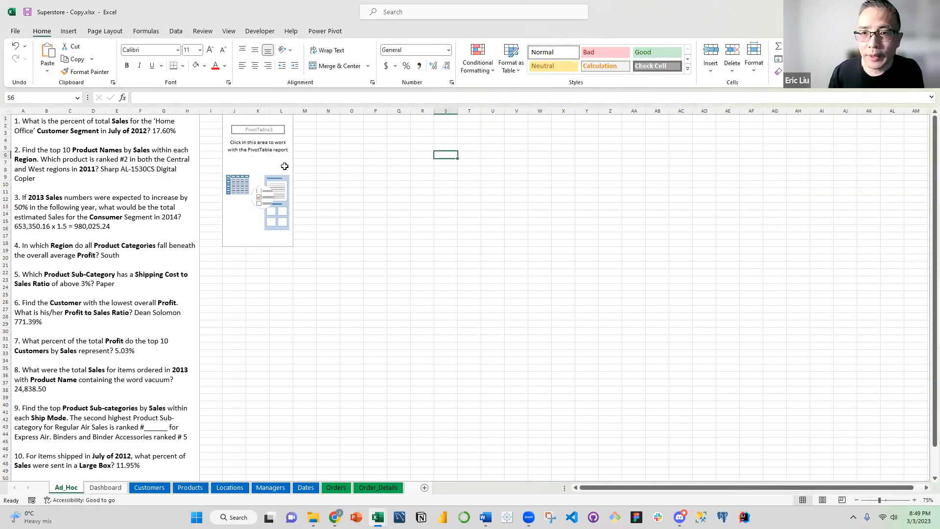
pyautogui.click(336, 146)
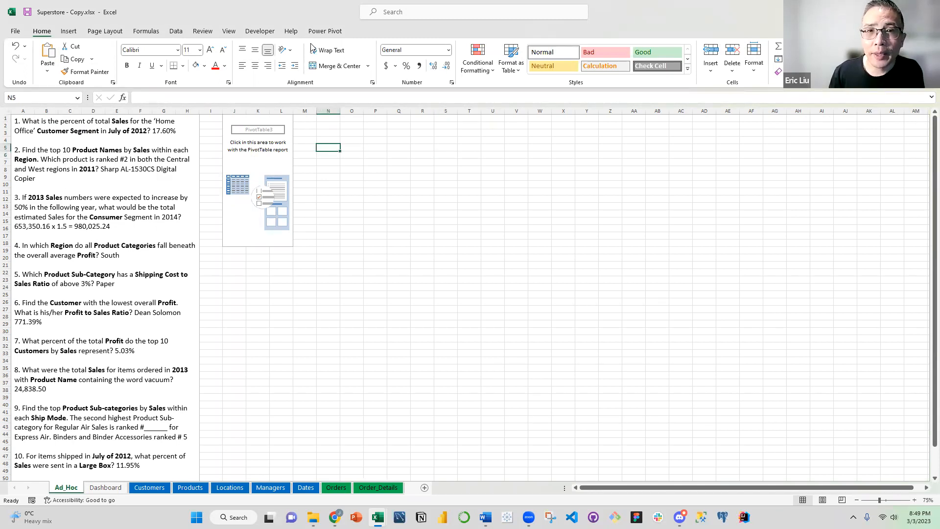
# Start a new Power Pivot measure through the measure manager and assign it to the Order_Details table
pyautogui.click(323, 32)
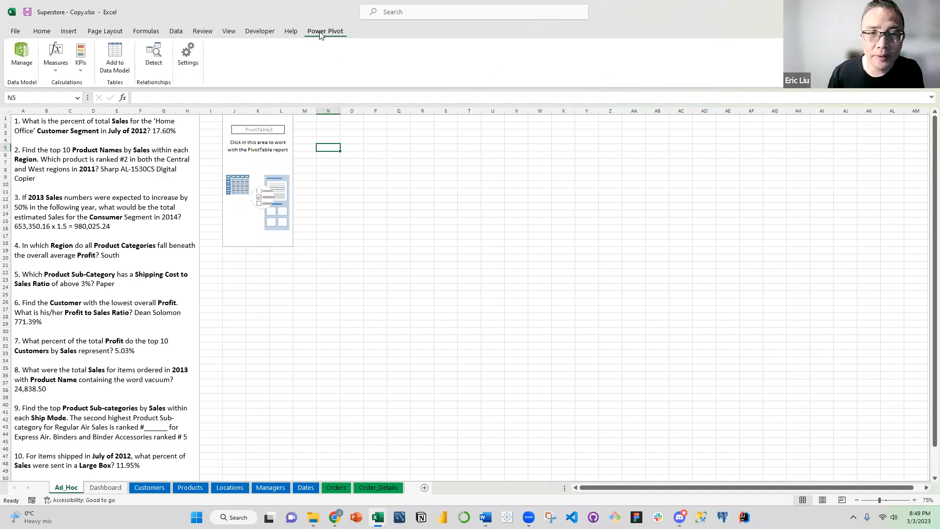
pyautogui.click(56, 73)
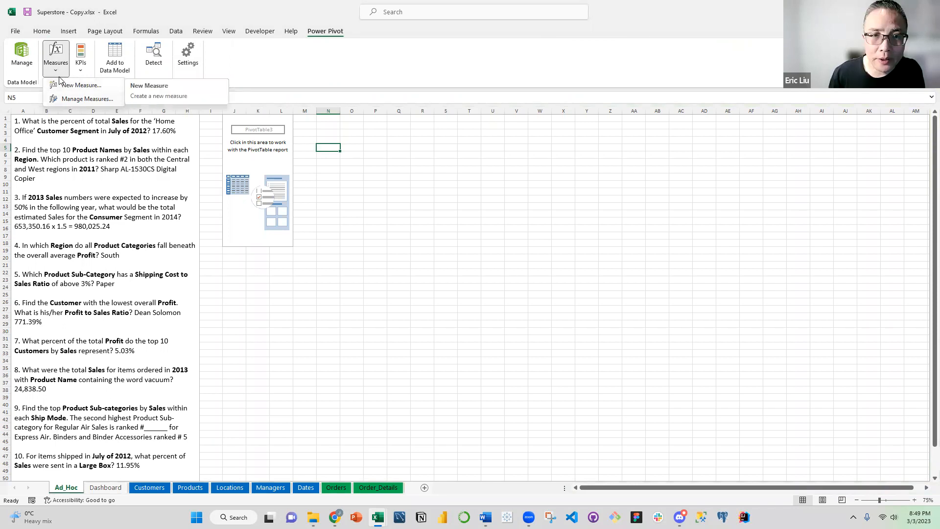
pyautogui.click(83, 98)
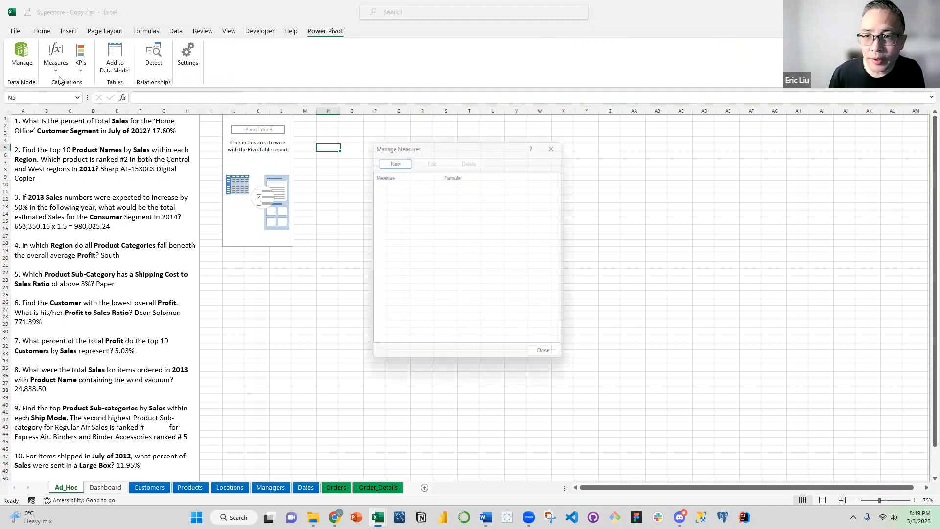
pyautogui.click(392, 158)
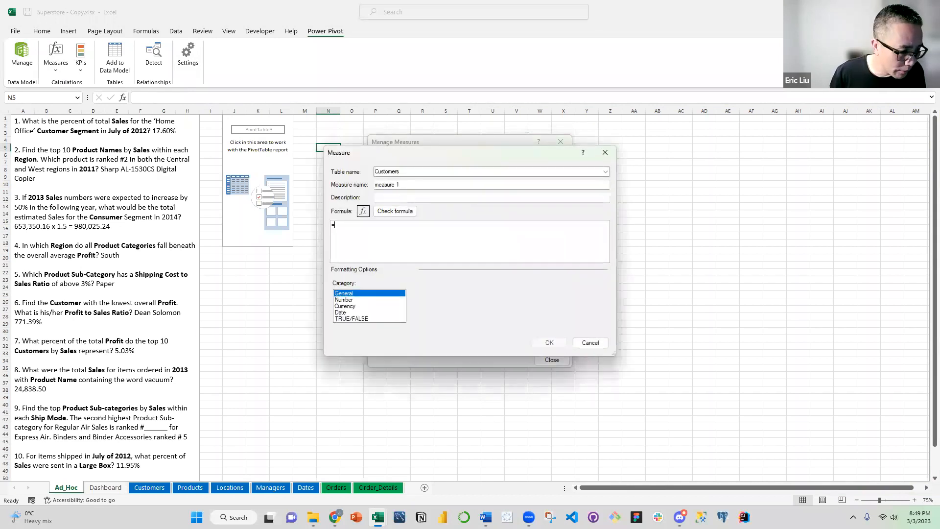
pyautogui.hotkey('alt', 'Tab')
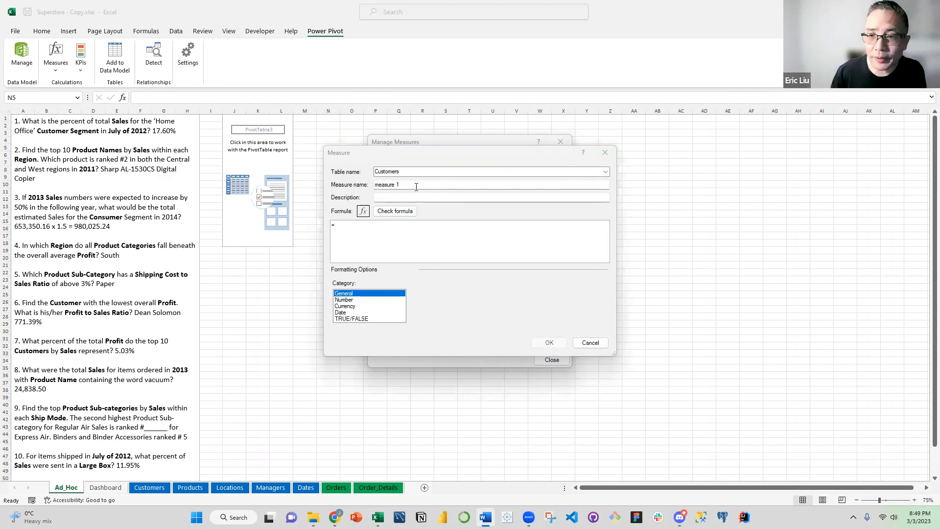
pyautogui.click(506, 172)
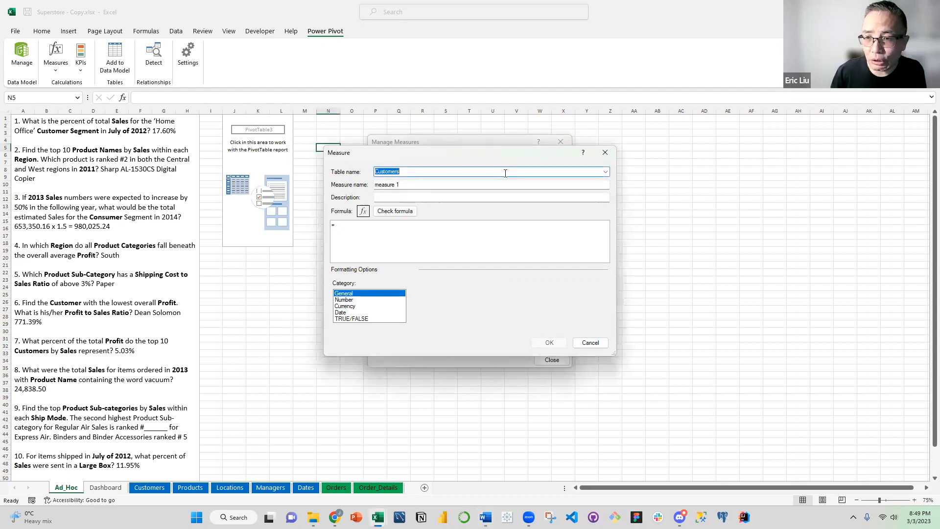
pyautogui.click(606, 172)
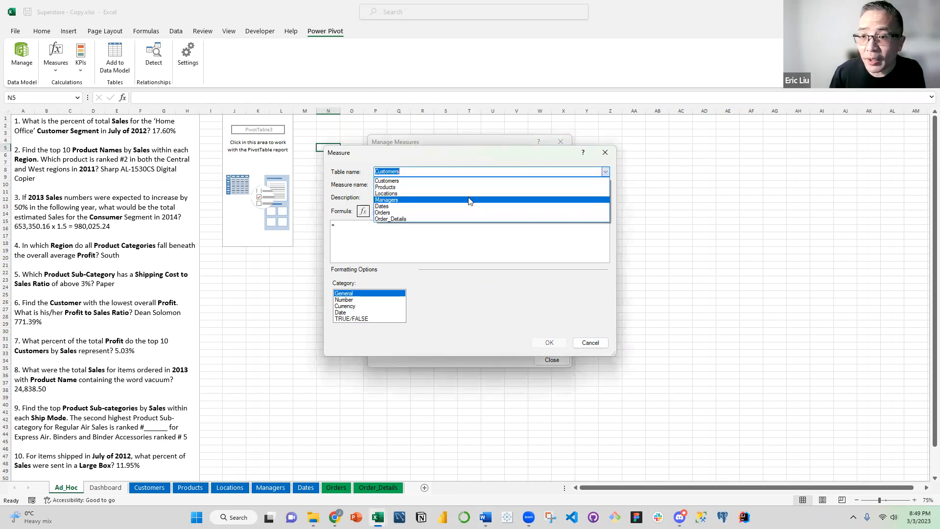
pyautogui.click(450, 220)
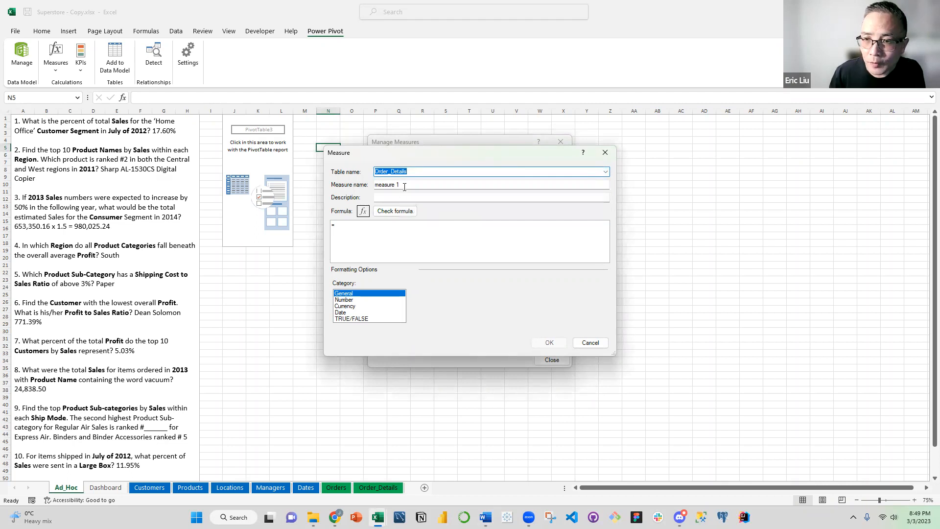
# Name the new Order_Details measure "% Shipping Cost / Sales"
pyautogui.press('Tab')
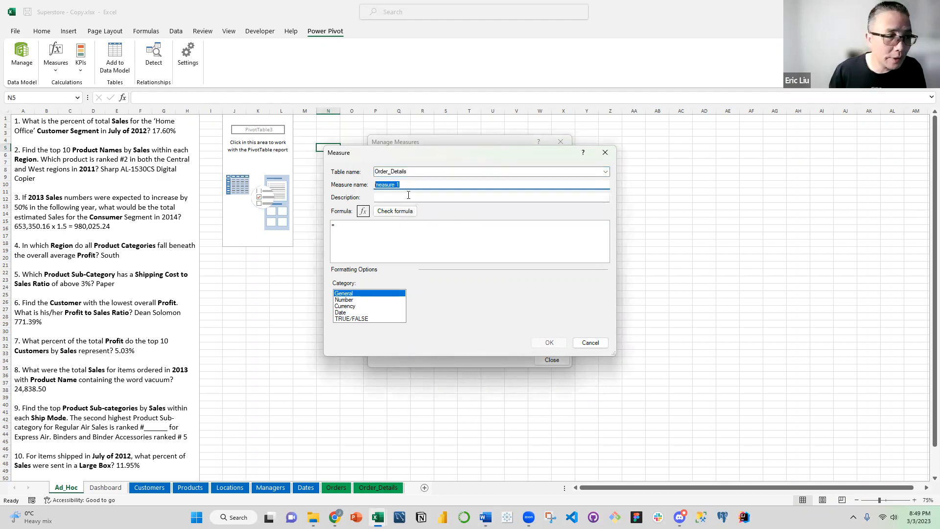
pyautogui.write('% ')
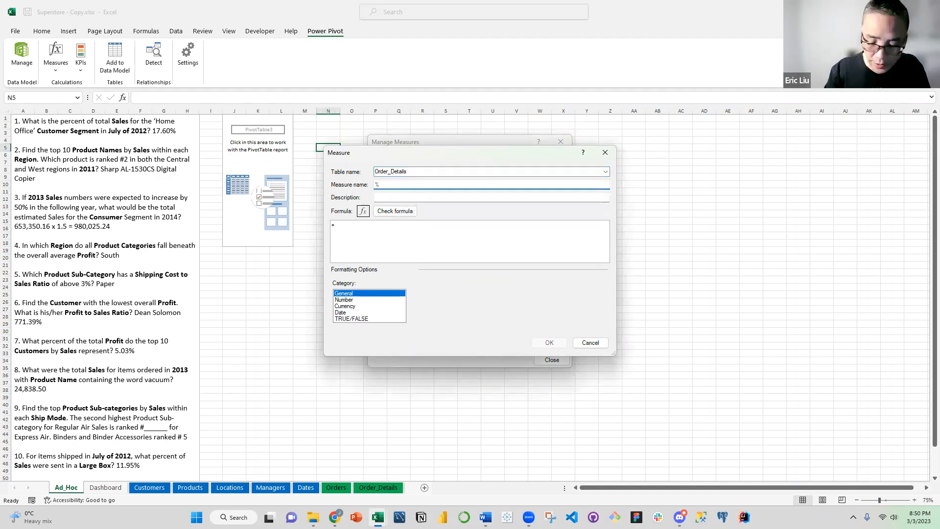
pyautogui.write('Shipping C')
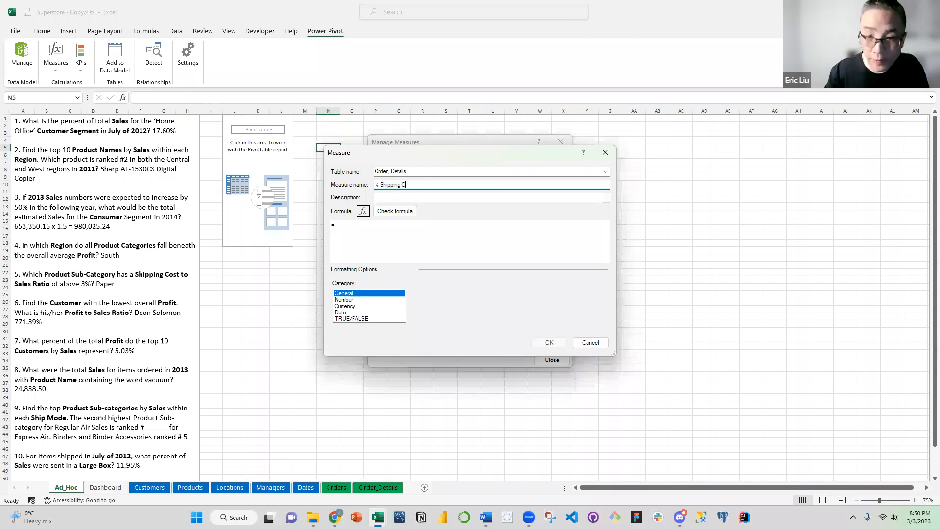
pyautogui.write('ost /')
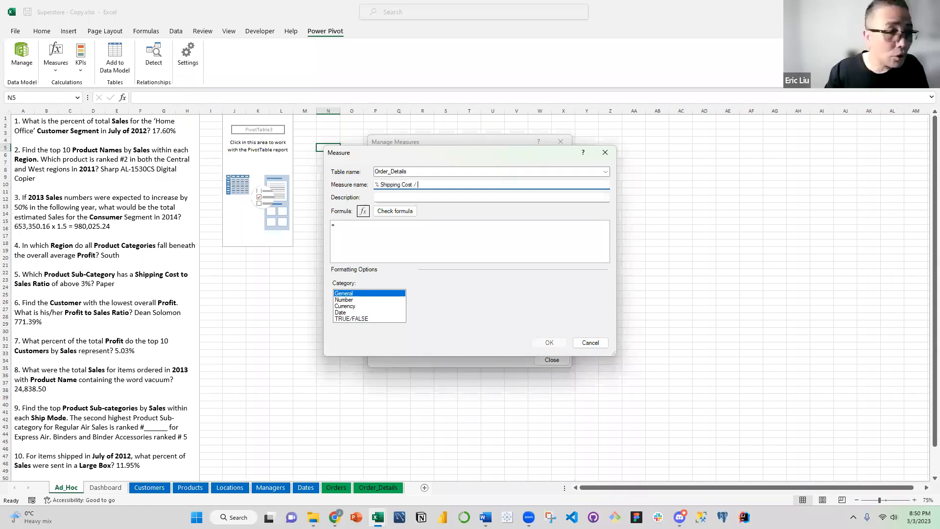
pyautogui.write(' Sales')
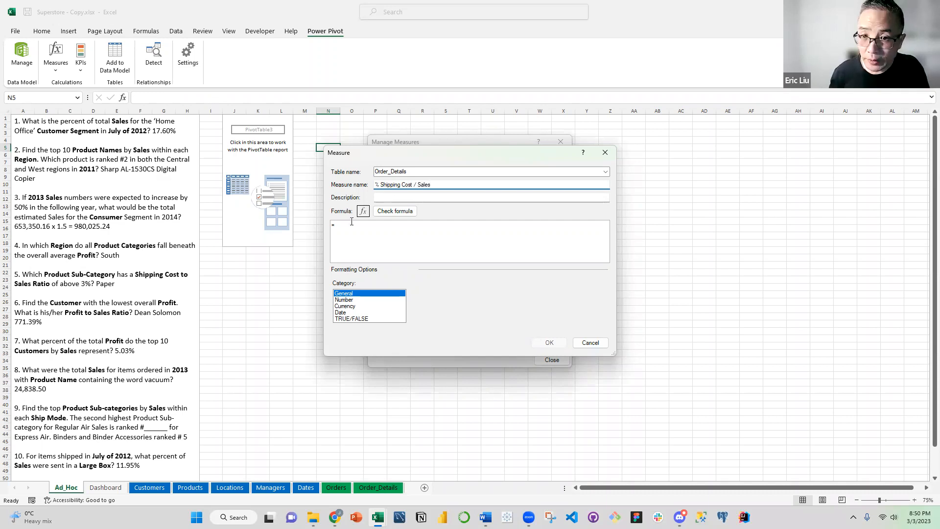
# Enter the measure formula =SUM(Order_Details[Shipping Cost])/SUM(Order_Details[Sales])
pyautogui.click(568, 224)
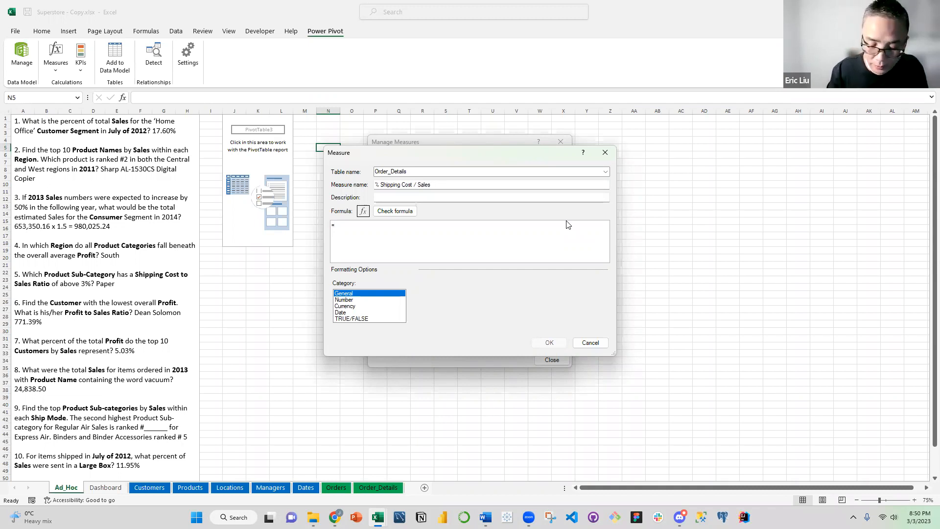
pyautogui.write('SUM(')
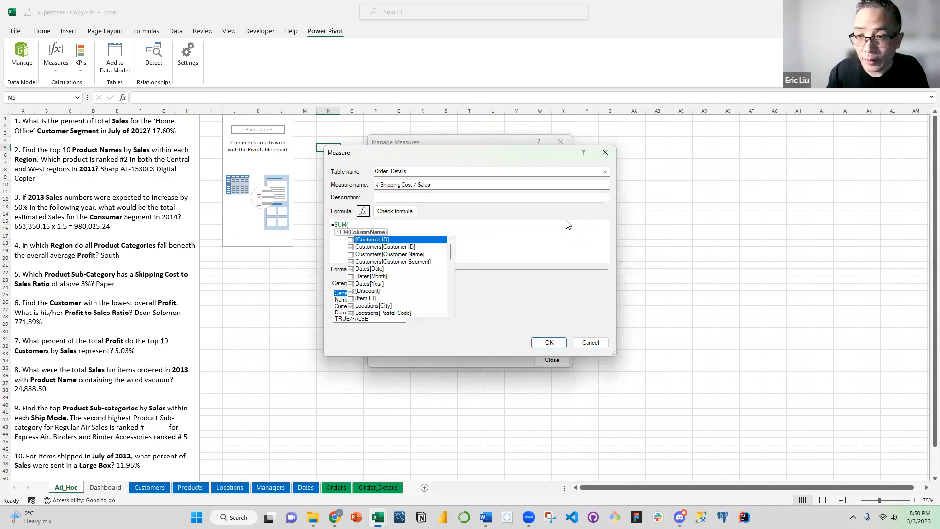
pyautogui.write('sh')
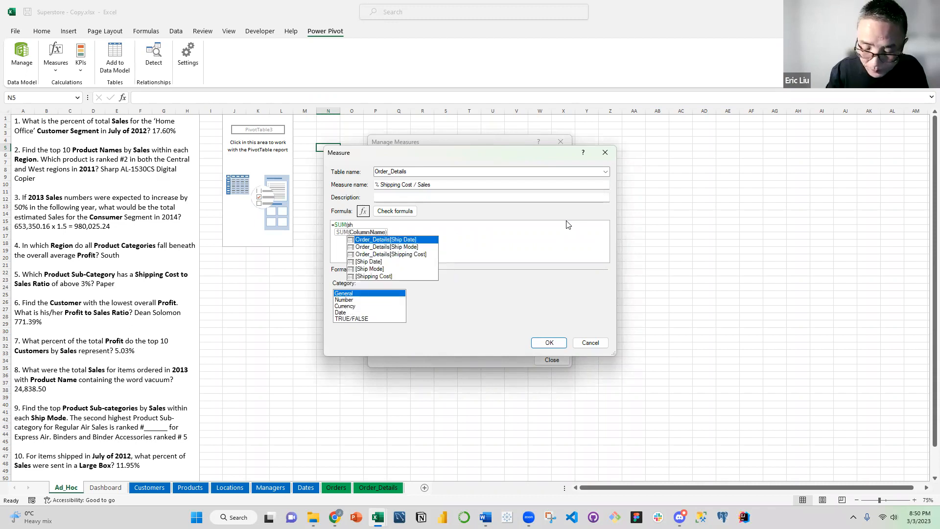
pyautogui.write('ipping')
pyautogui.press('Tab')
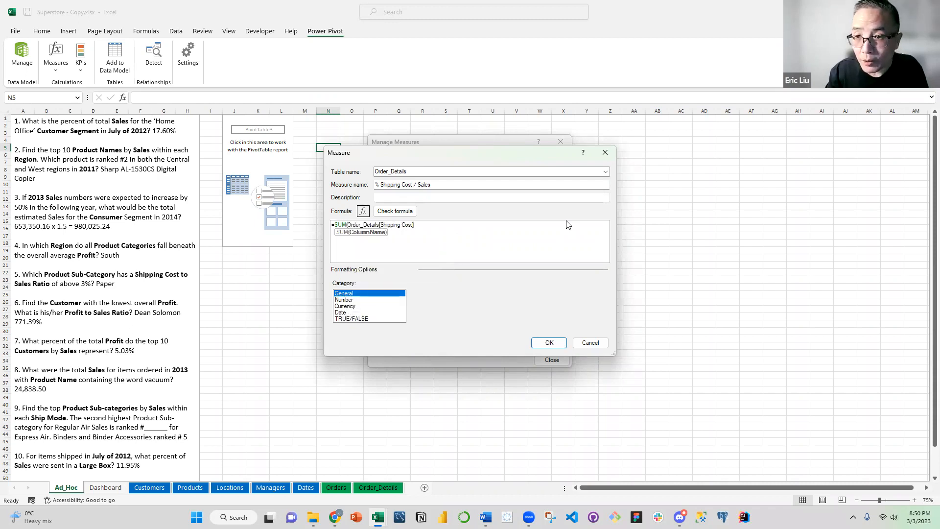
pyautogui.write(')/')
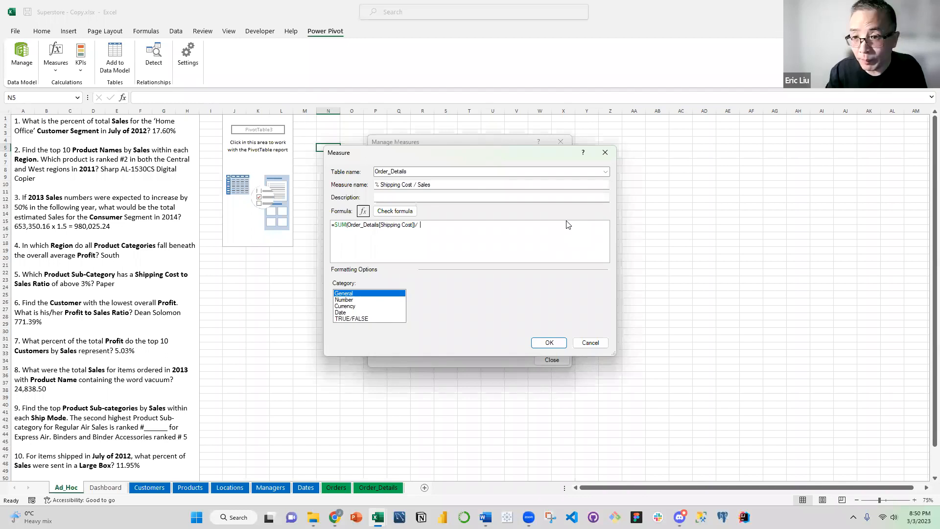
pyautogui.write('SUM(')
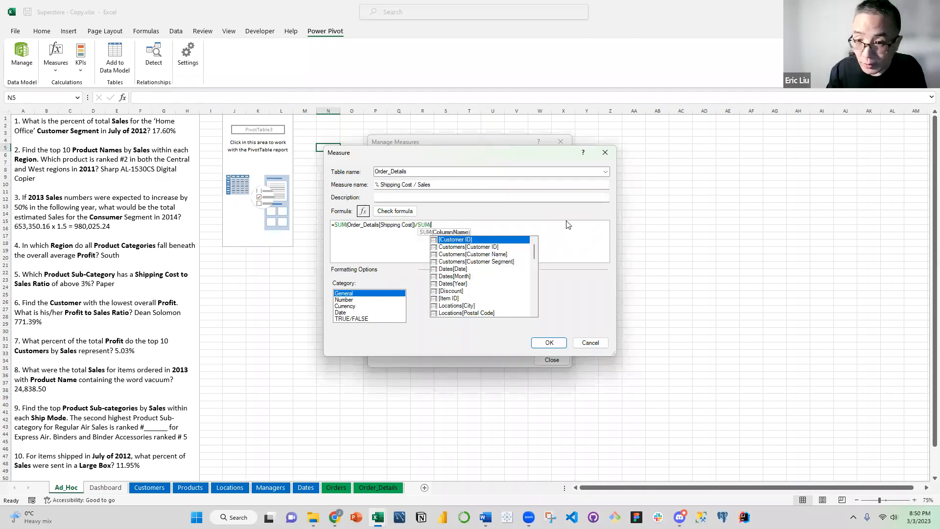
pyautogui.write('Order_Details[Sales])')
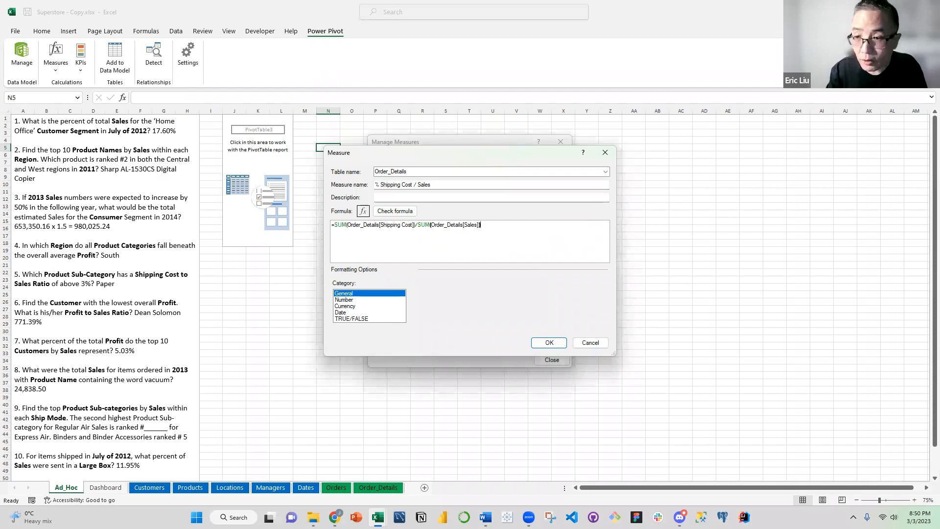
# Format the shipping cost measure as a Number in Percentage format and save the measure
pyautogui.click(354, 299)
pyautogui.click(535, 296)
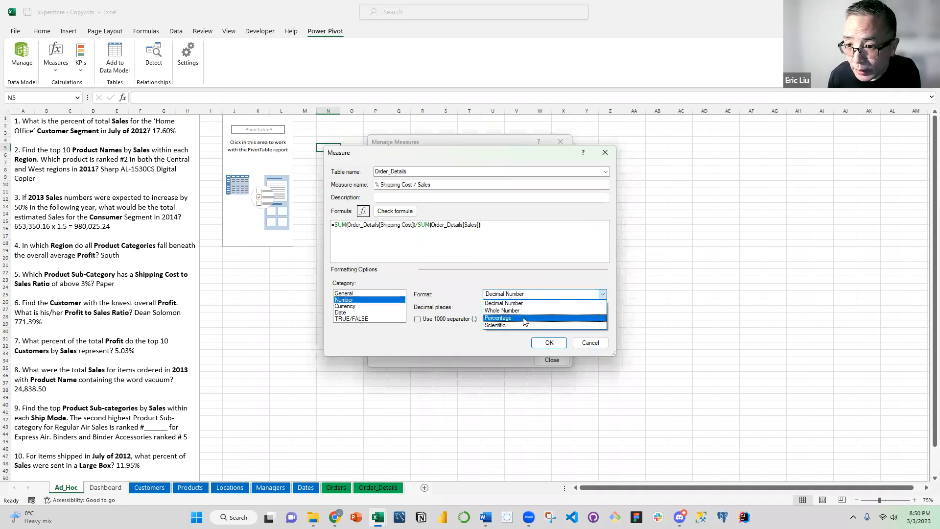
pyautogui.click(523, 316)
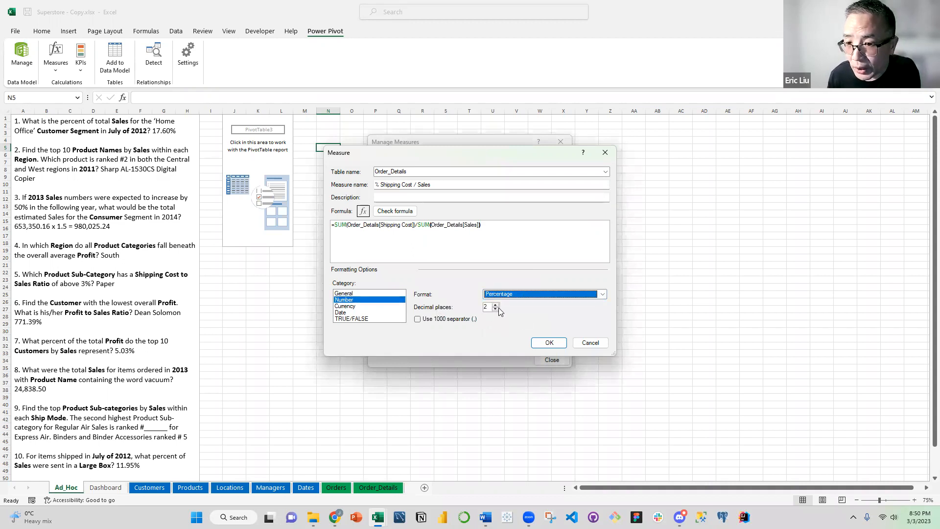
pyautogui.click(544, 344)
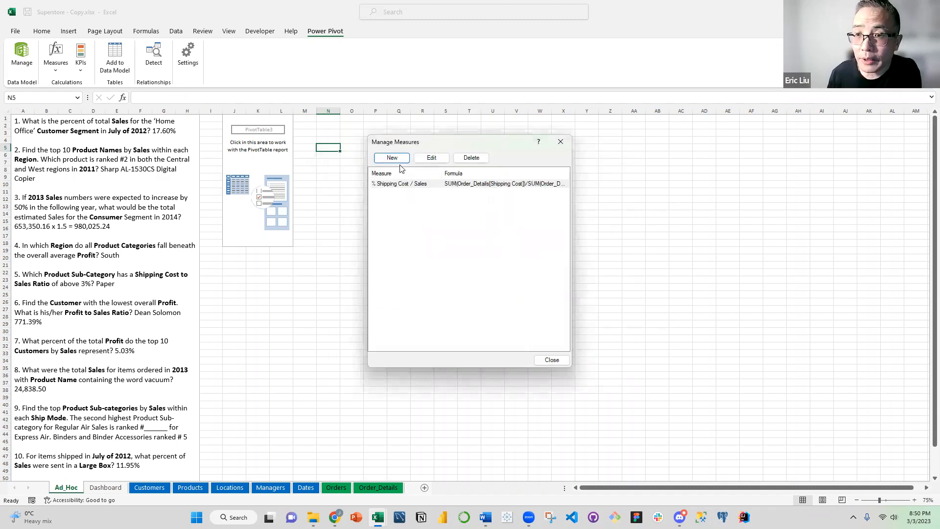
# Start another new measure in the Order_Details table and name it "% Profit / Sales"
pyautogui.click(399, 160)
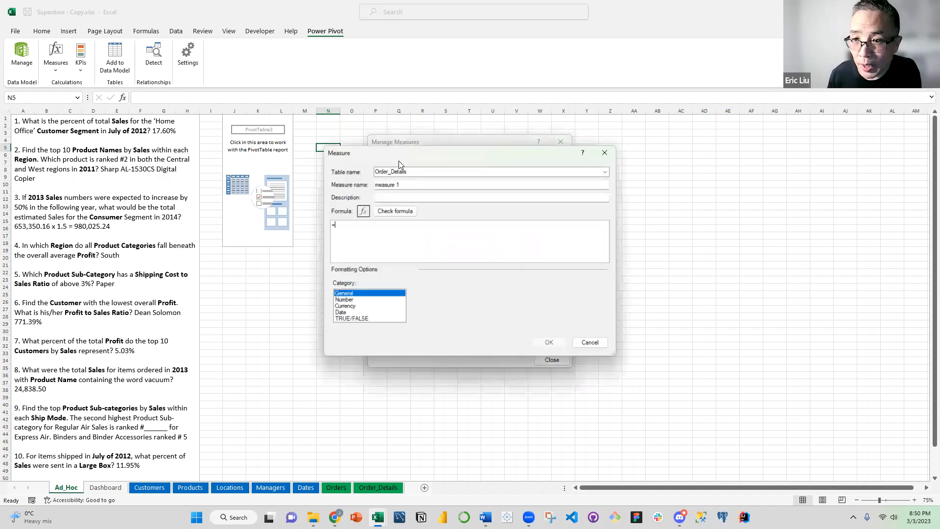
pyautogui.moveTo(399, 184); pyautogui.dragTo(371, 184)
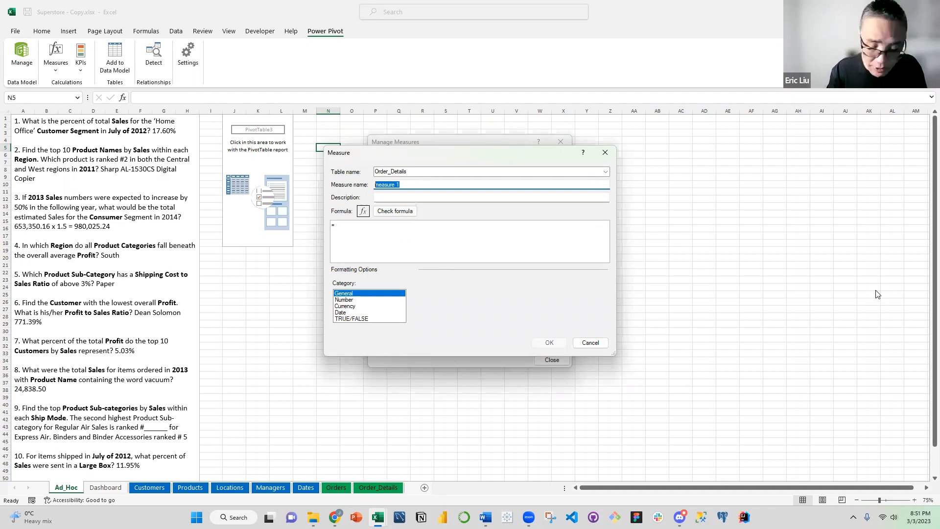
pyautogui.write('% Profit /')
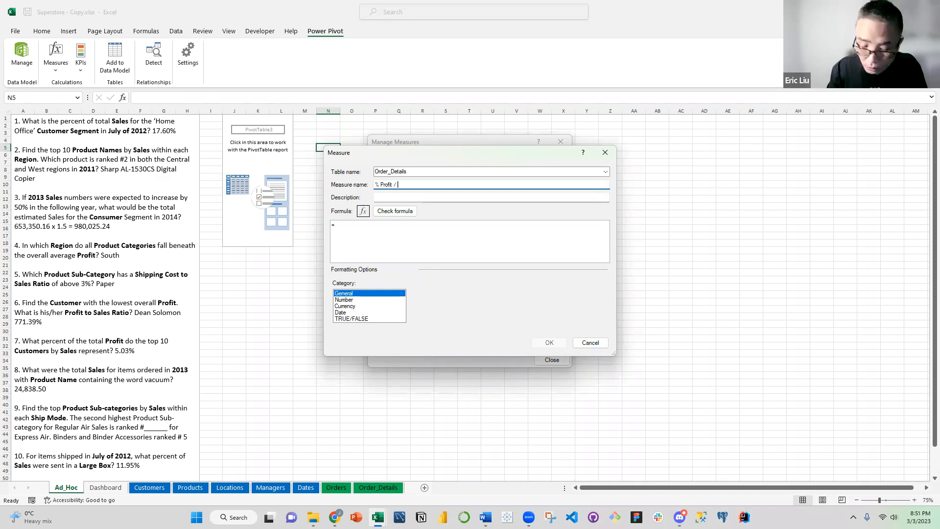
pyautogui.write('Sales')
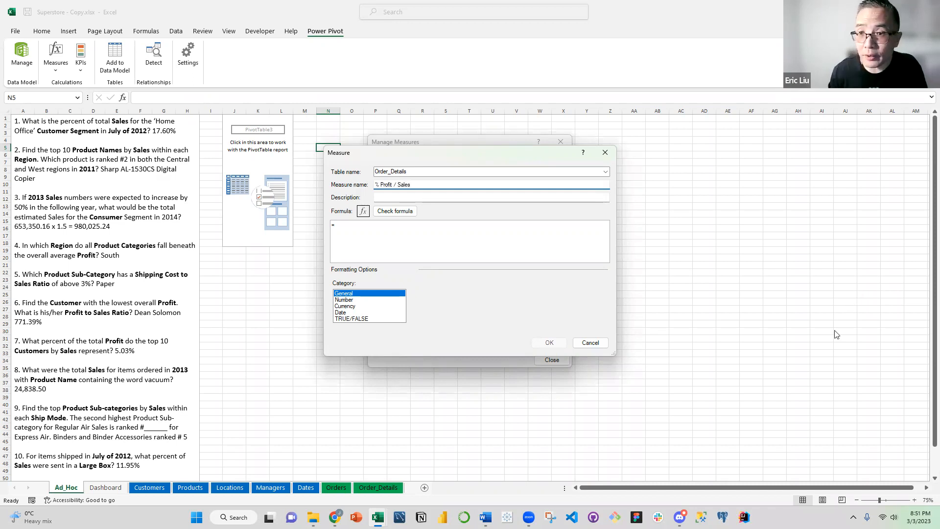
# Enter the formula =SUM(Order_Details[Profit])/SUM(Order_Details[Sales]) for the % Profit / Sales measure
pyautogui.click(412, 231)
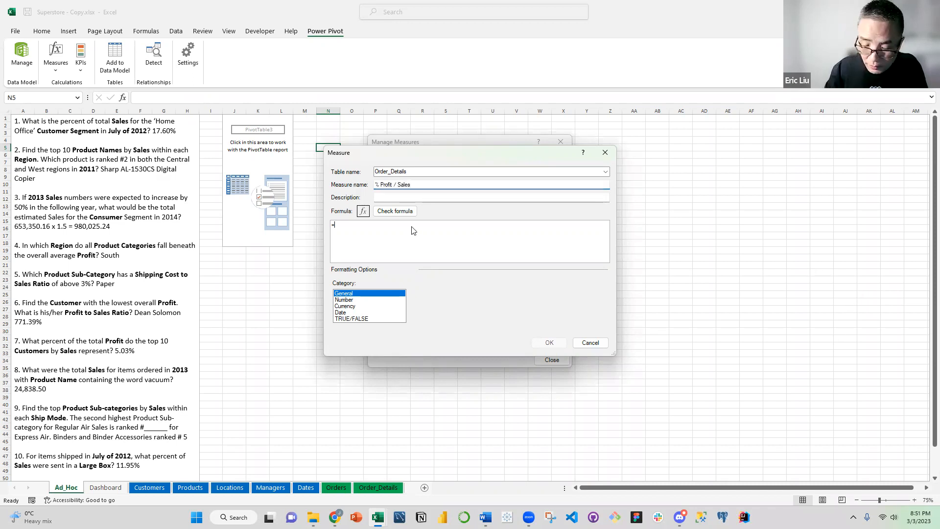
pyautogui.write('sum(')
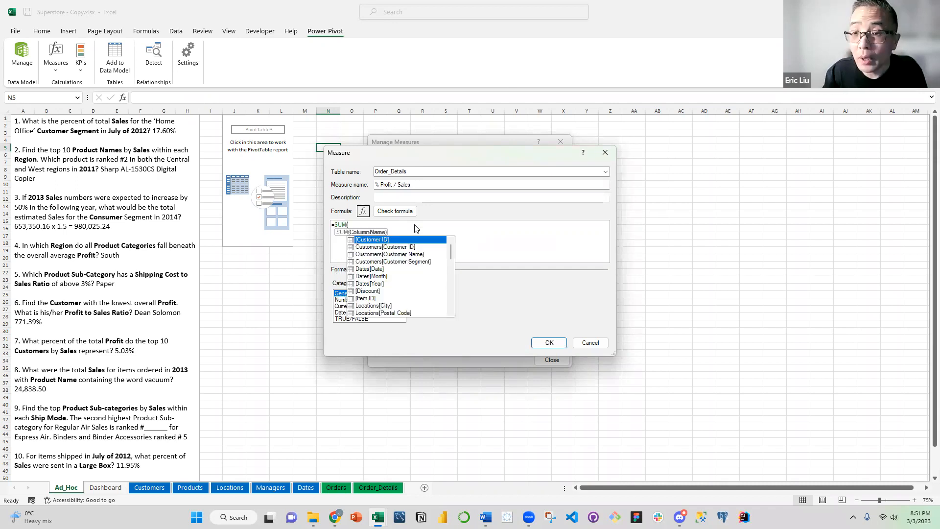
pyautogui.write('profit')
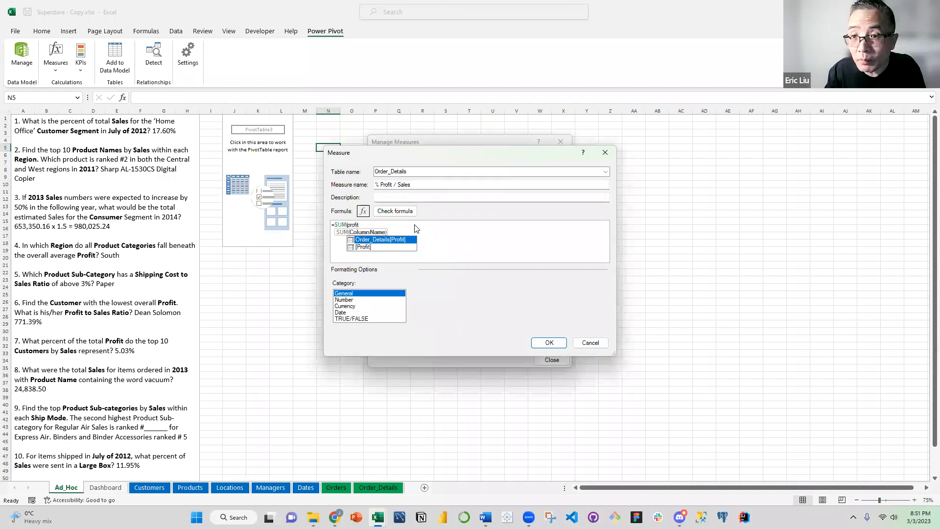
pyautogui.press('Tab')
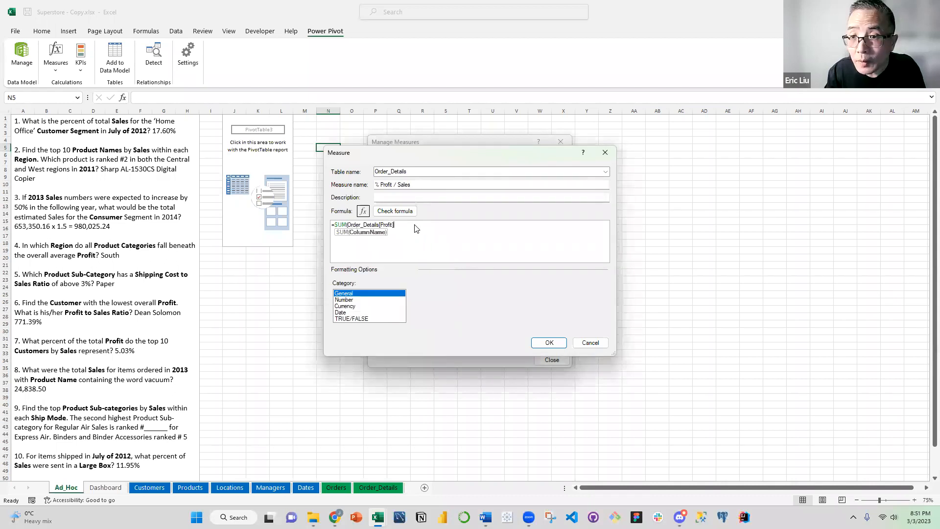
pyautogui.write(')')
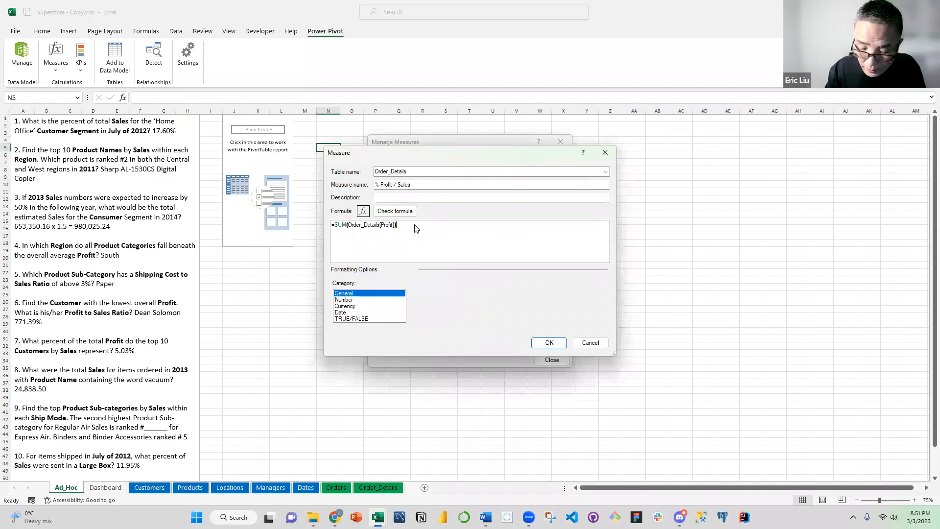
pyautogui.write('/SUM(')
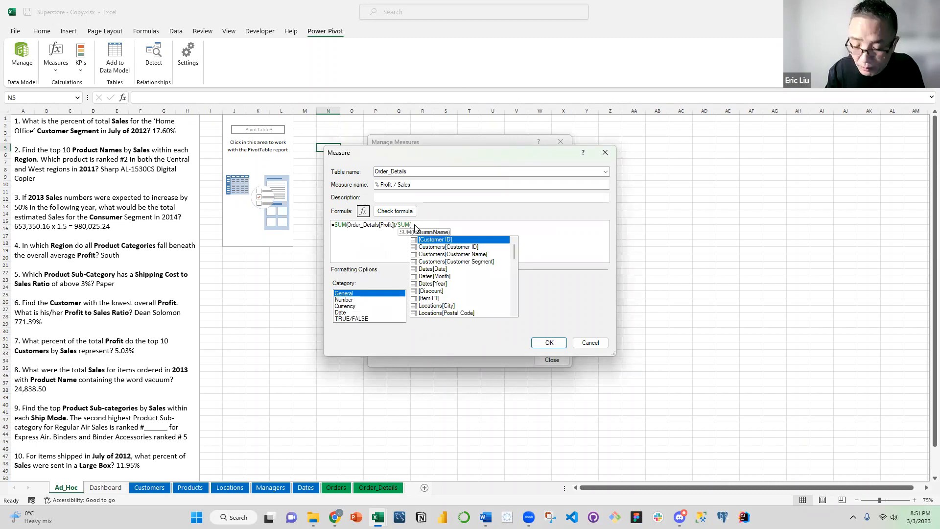
pyautogui.write('sales')
pyautogui.press('Tab')
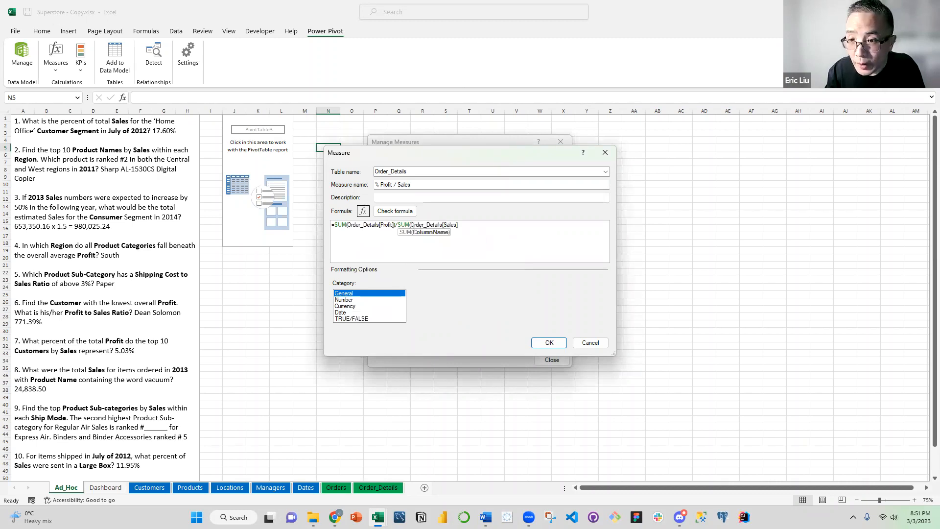
pyautogui.write(')')
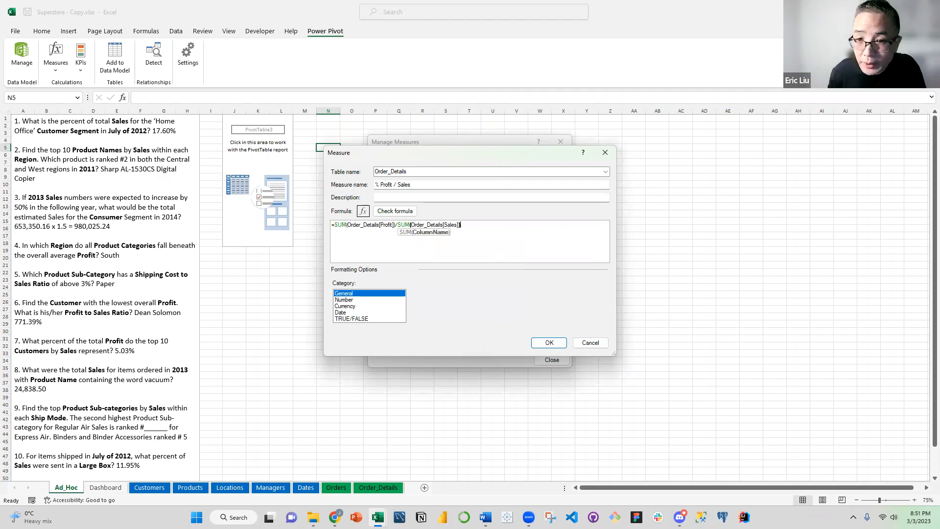
# Format the % Profit / Sales measure as a Number in Percentage format, save it and close the measure manager
pyautogui.click(356, 300)
pyautogui.click(531, 295)
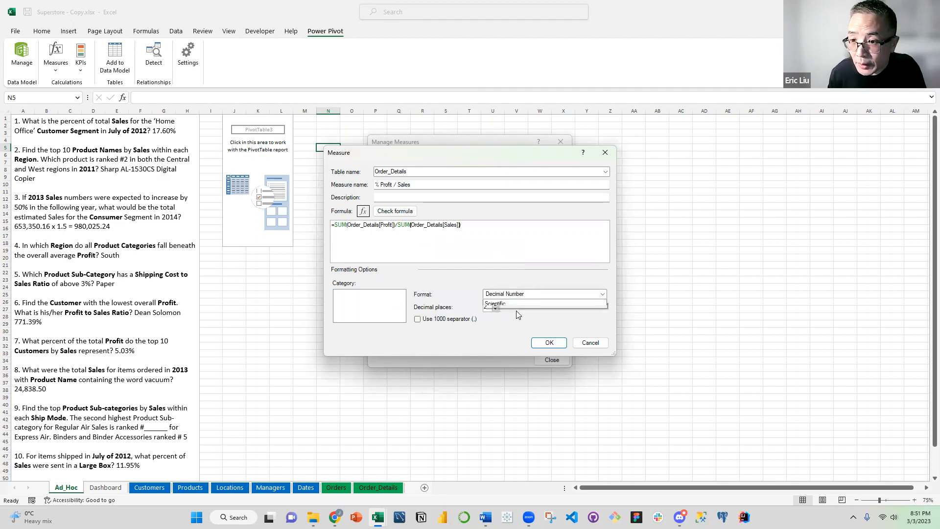
pyautogui.click(515, 317)
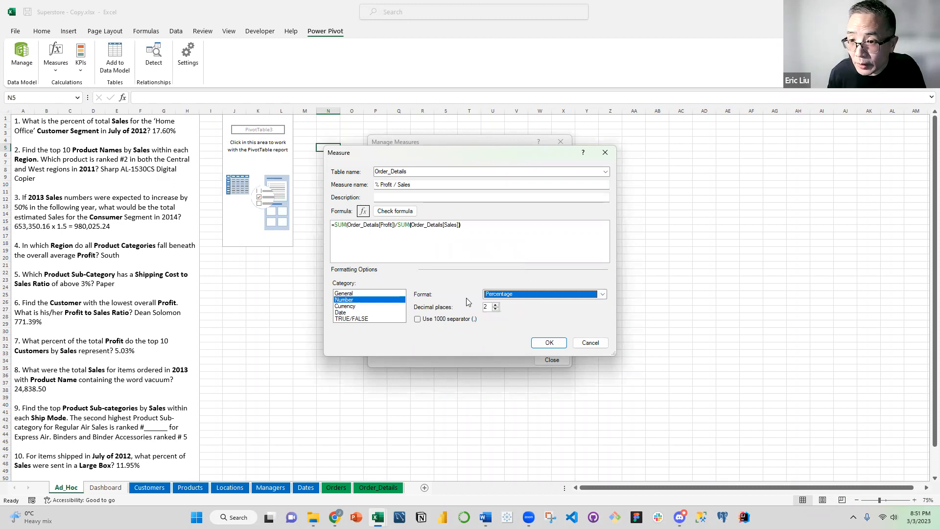
pyautogui.click(545, 344)
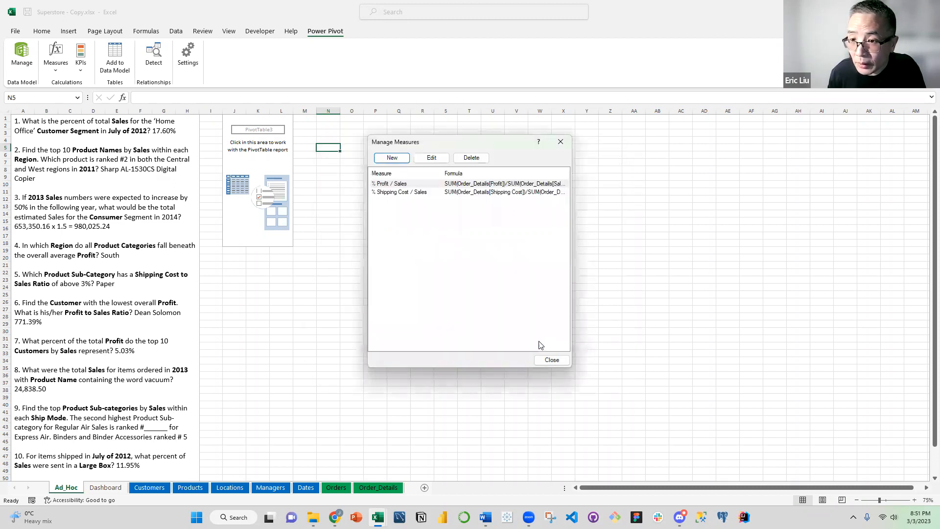
pyautogui.click(550, 361)
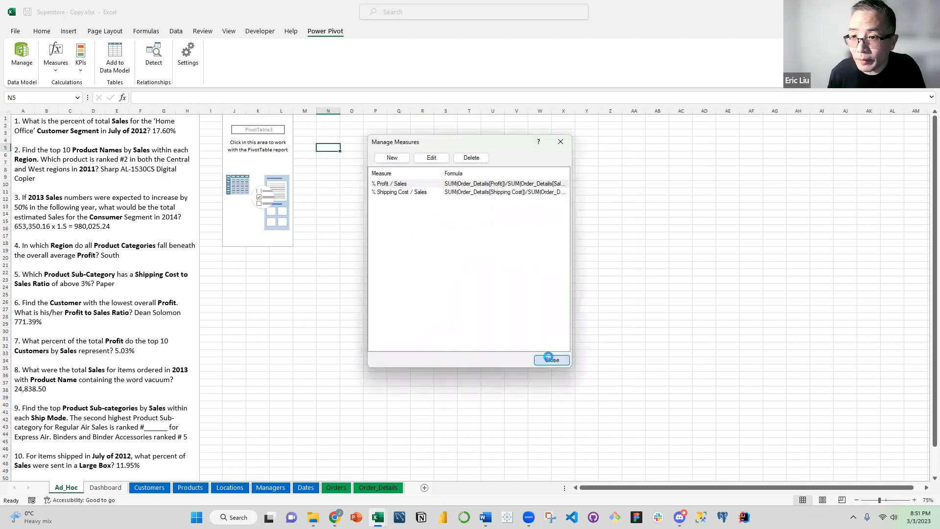
pyautogui.click(349, 173)
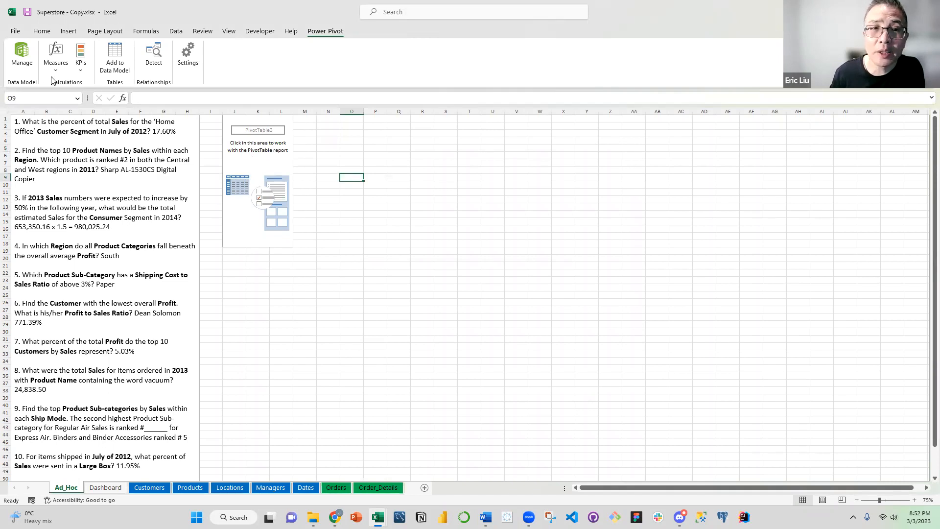
# In the Data Model's Order_Details table, format the Profit and Sales columns as decimal numbers with a thousands separator
pyautogui.click(20, 62)
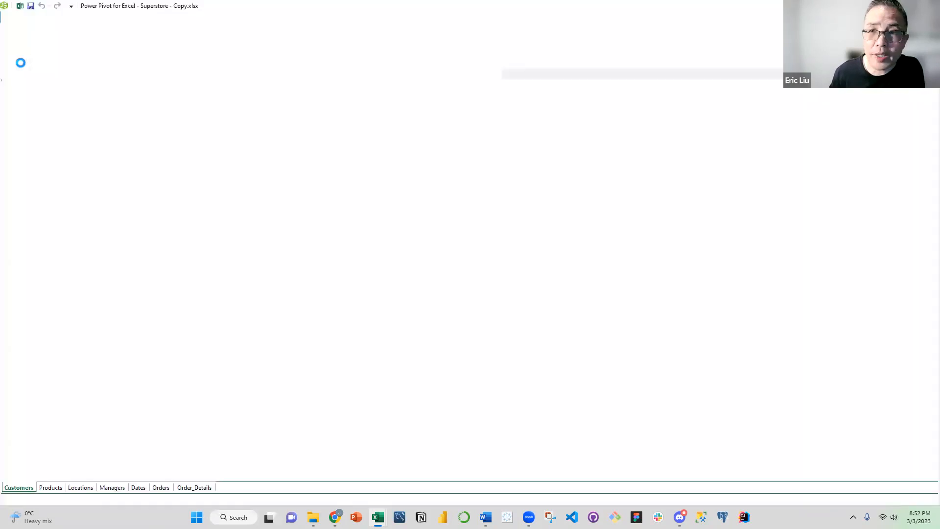
pyautogui.click(195, 488)
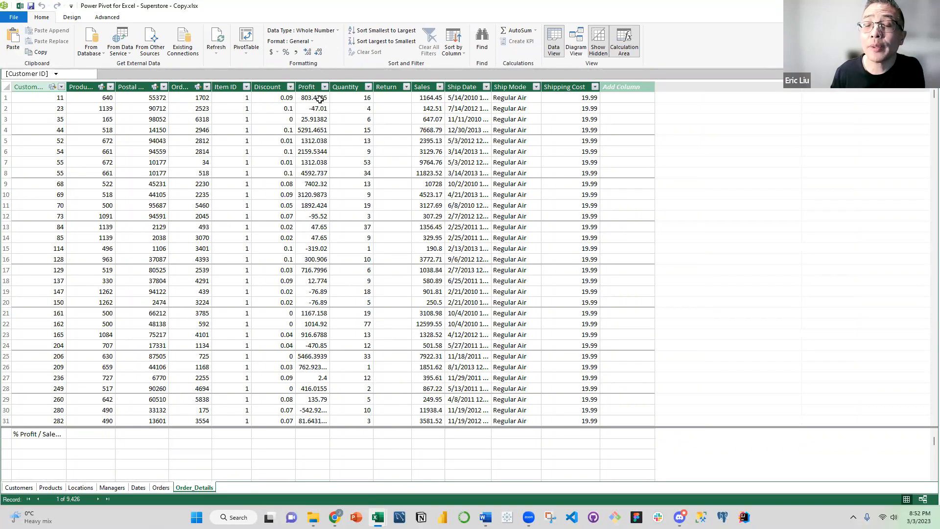
pyautogui.click(311, 86)
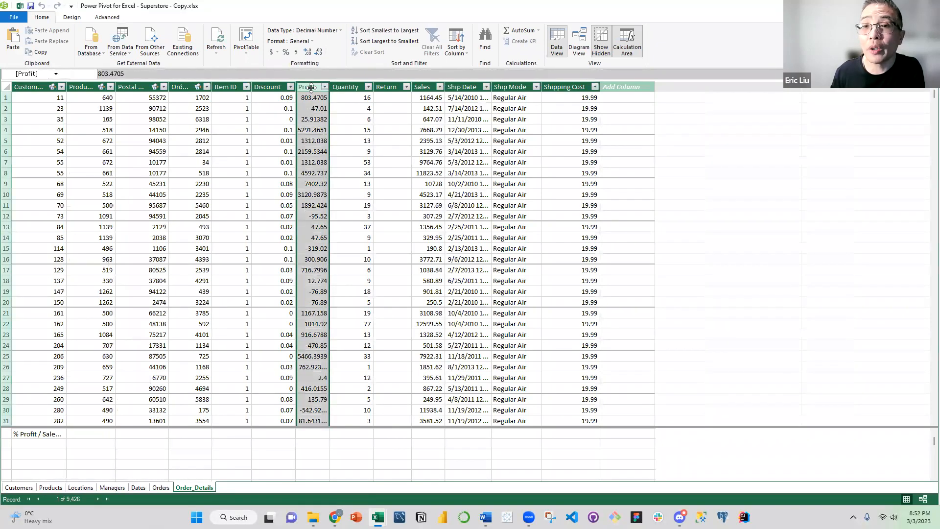
pyautogui.click(296, 53)
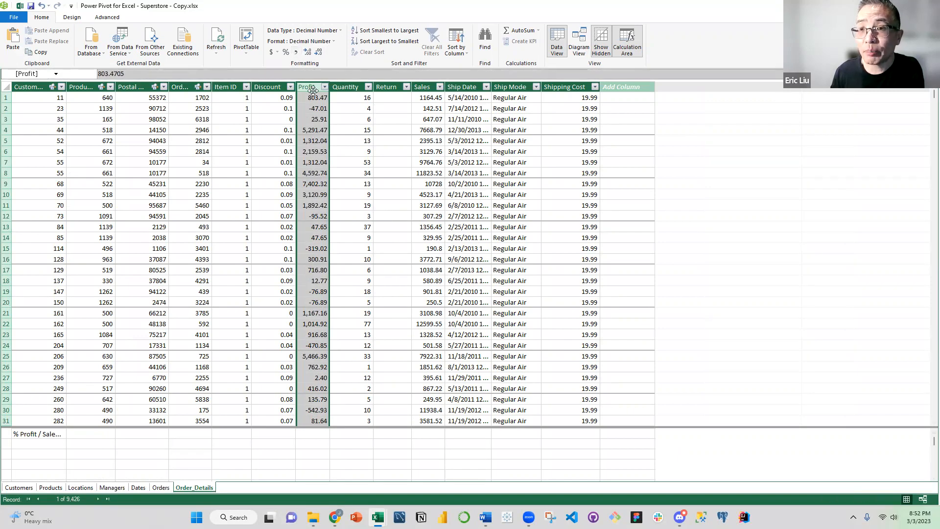
pyautogui.click(422, 87)
pyautogui.click(297, 53)
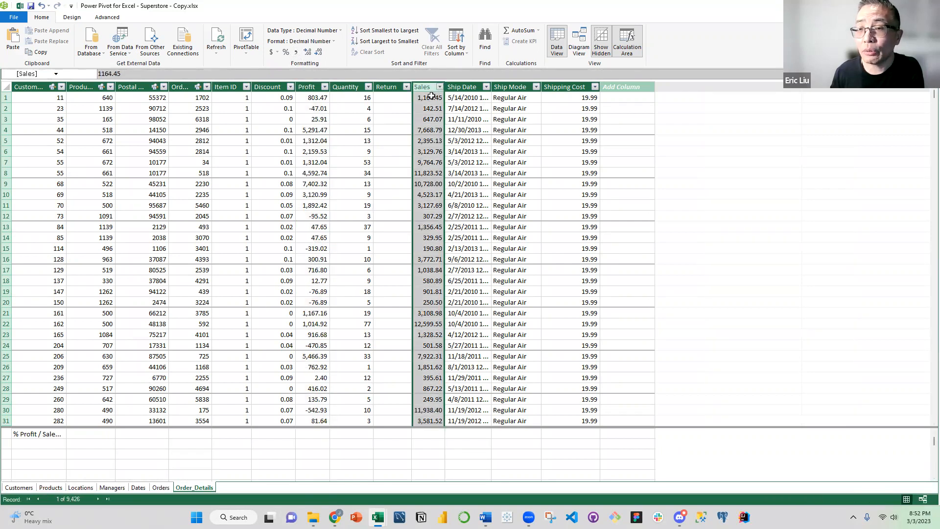
# Apply the same thousands-separator number format to the Shipping Cost and Discount columns of Order_Details
pyautogui.click(565, 87)
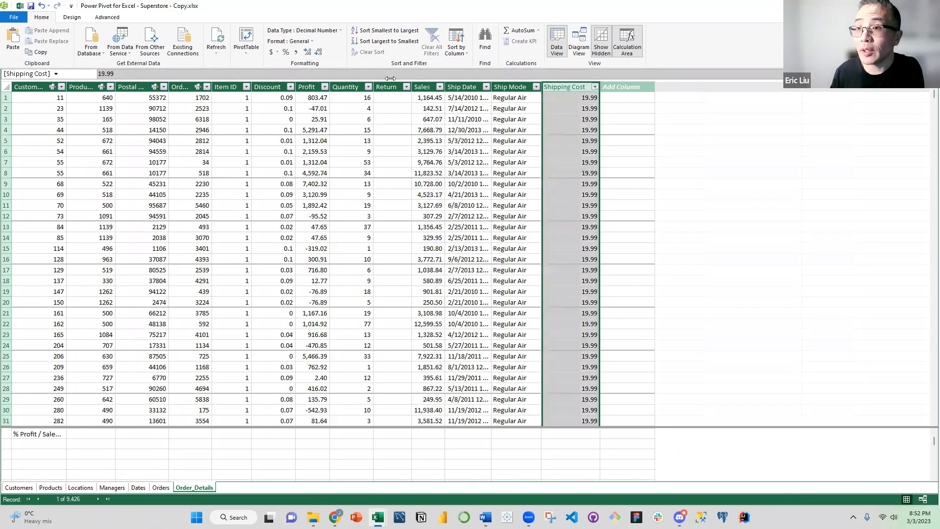
pyautogui.click(297, 52)
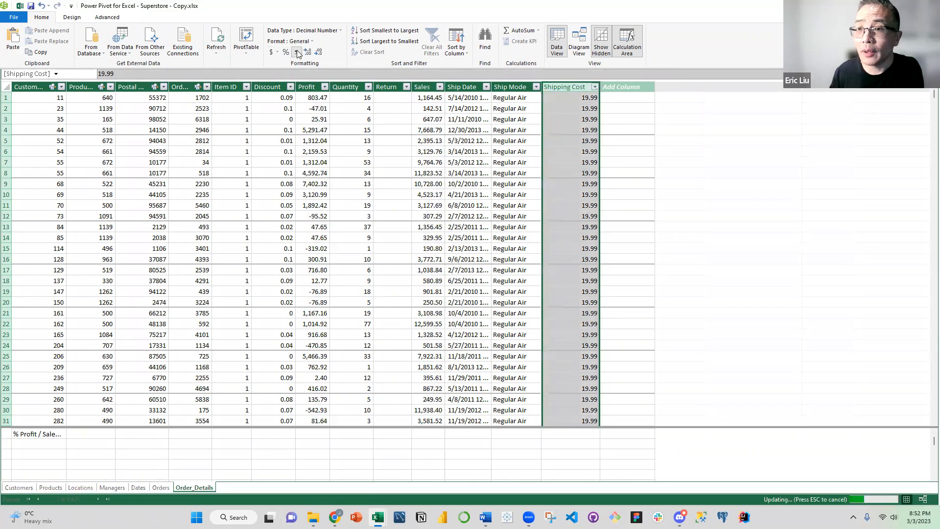
pyautogui.click(268, 86)
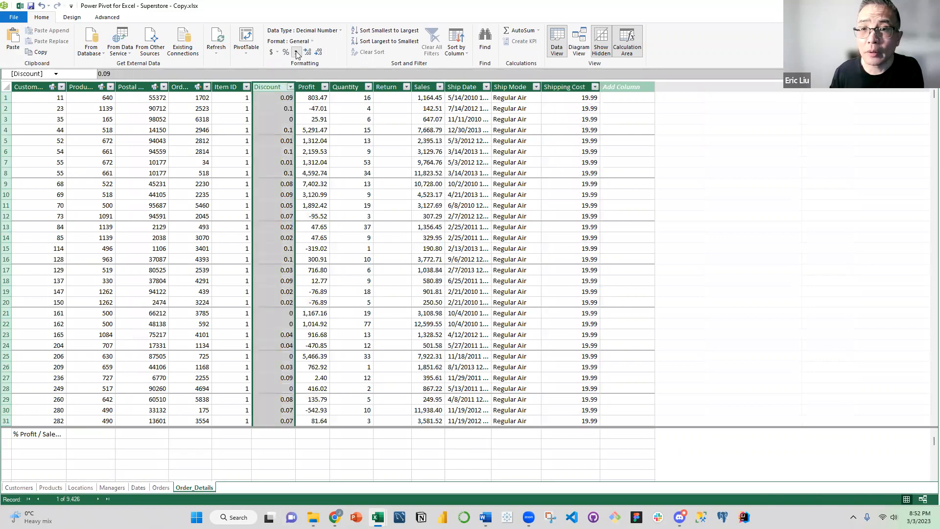
pyautogui.click(297, 52)
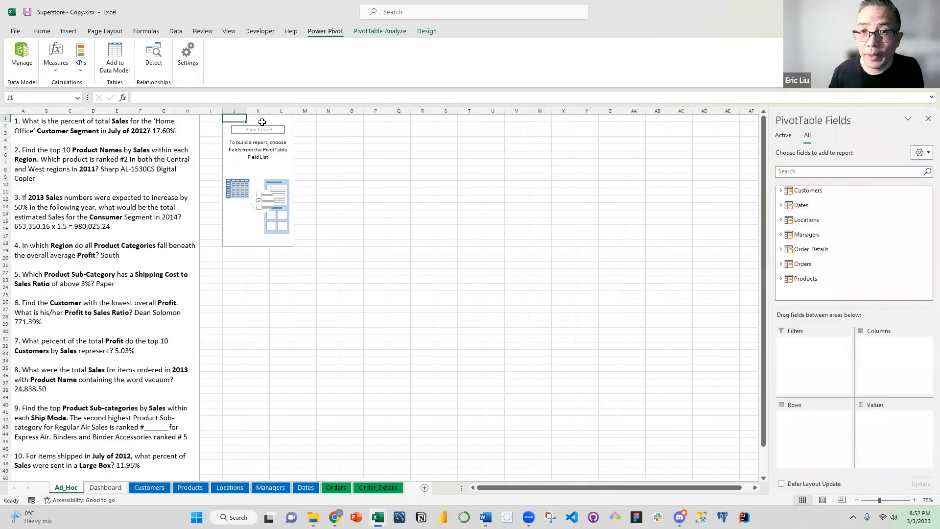
# Start inserting slicers for the empty PivotTable on Ad_Hoc and choose Customer Segment, Month and Year from all Data Model tables
pyautogui.click(263, 120)
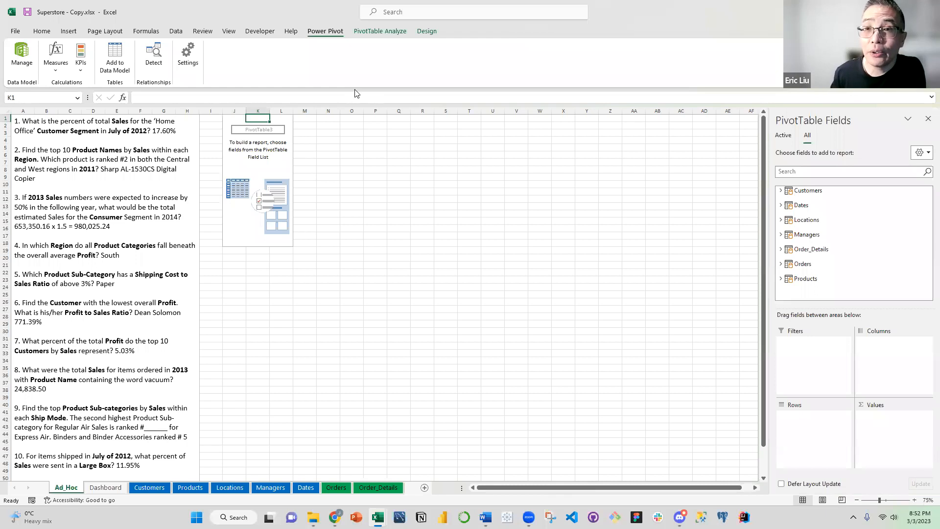
pyautogui.click(386, 31)
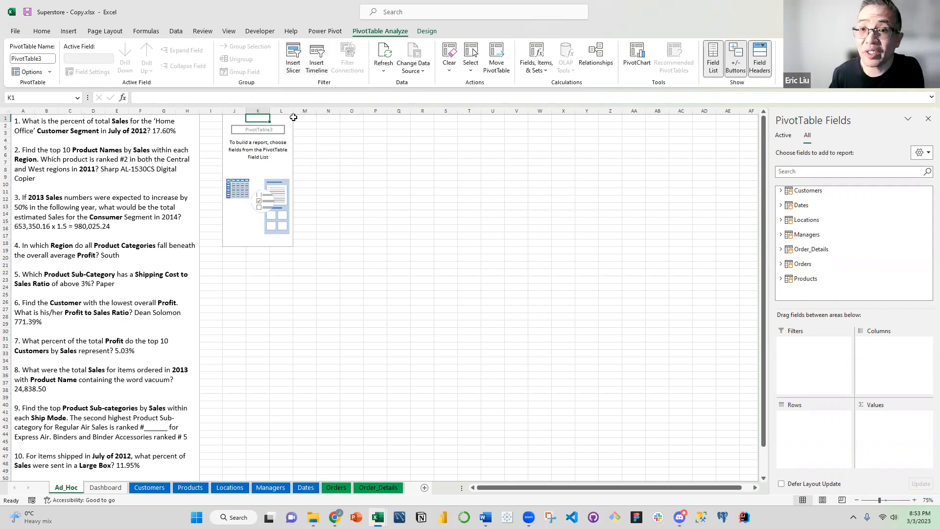
pyautogui.click(294, 69)
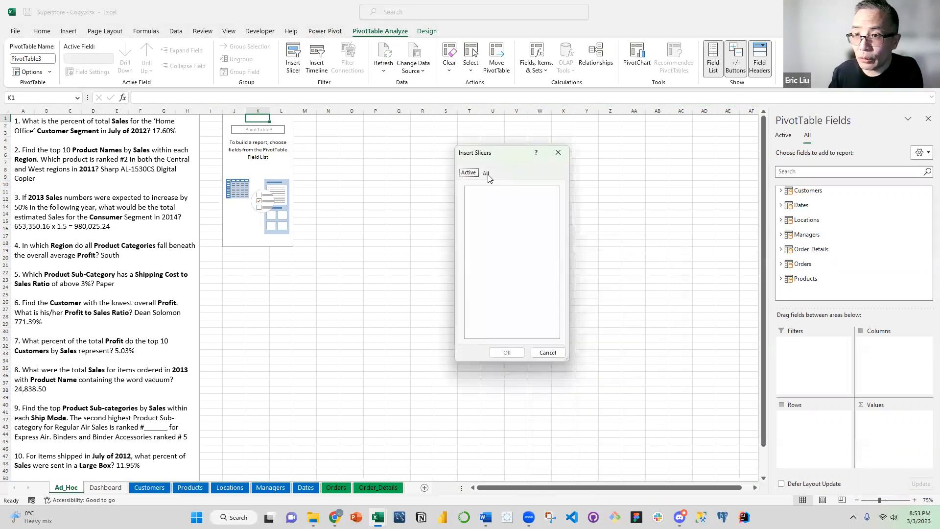
pyautogui.click(486, 173)
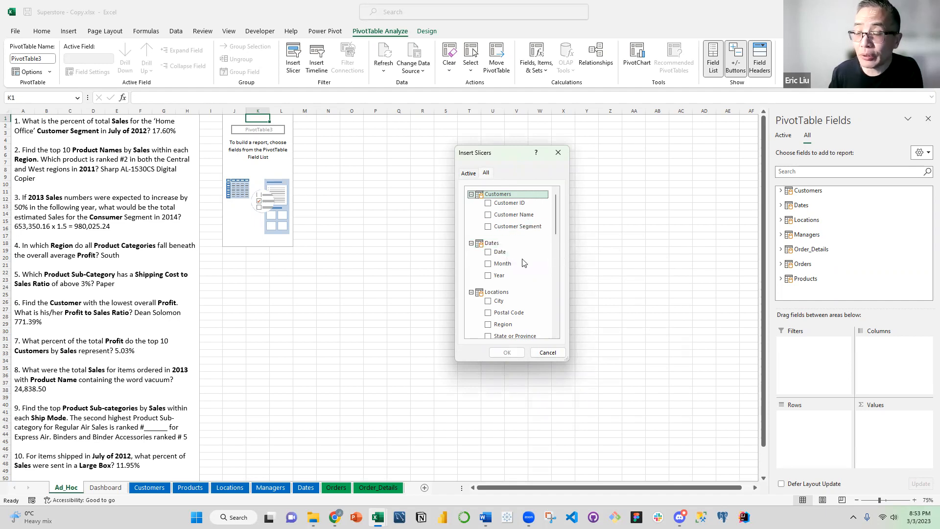
pyautogui.click(489, 227)
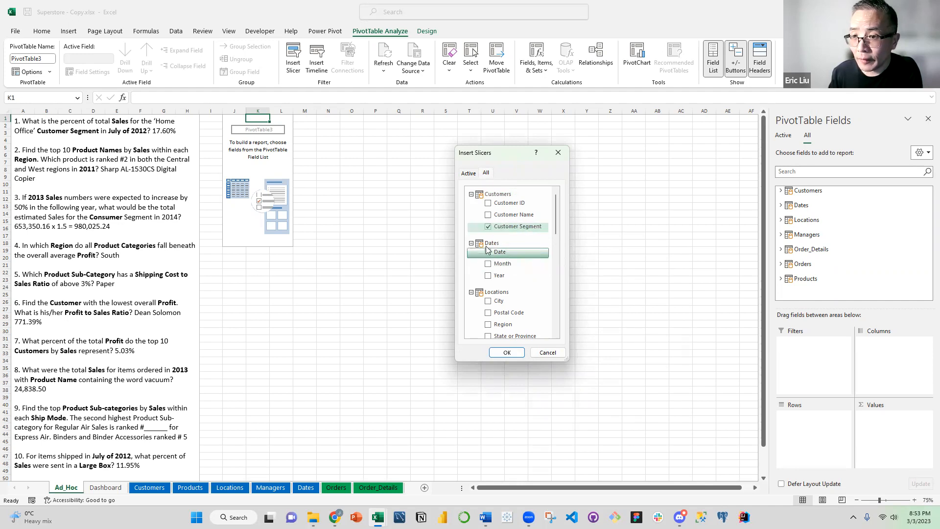
pyautogui.click(489, 264)
pyautogui.click(488, 277)
# Add Region from the Locations table and Ship Mode from Order_Details to the slicer selection
pyautogui.scroll(-2, 478, 259)
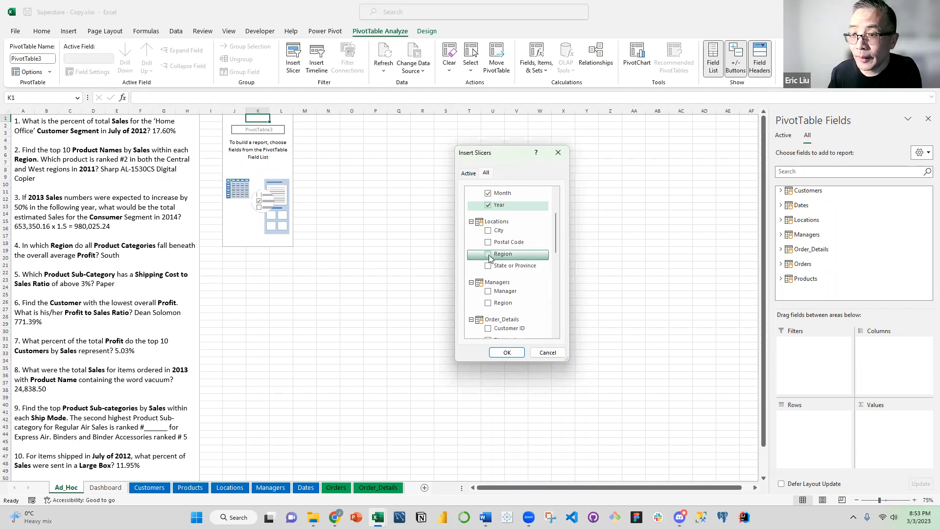
pyautogui.click(492, 256)
pyautogui.scroll(-1, 503, 280)
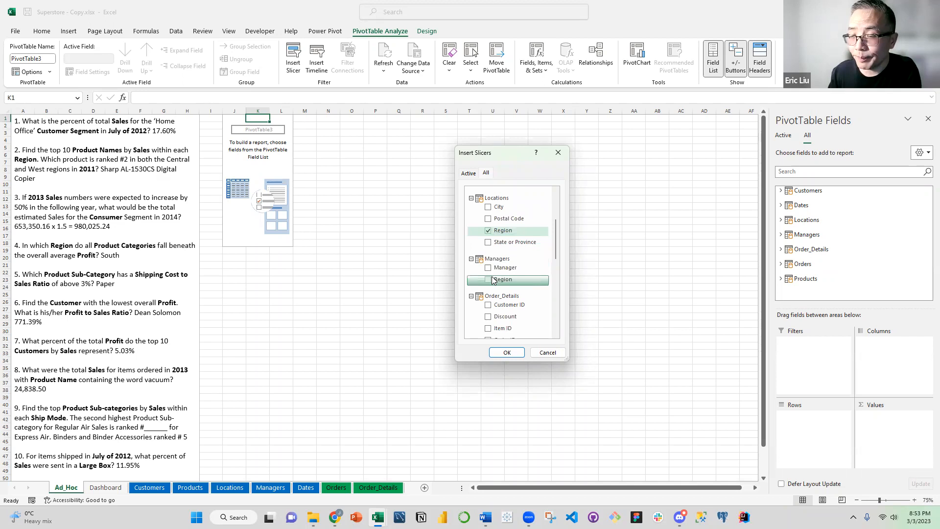
pyautogui.scroll(-2, 500, 269)
pyautogui.scroll(-1, 492, 284)
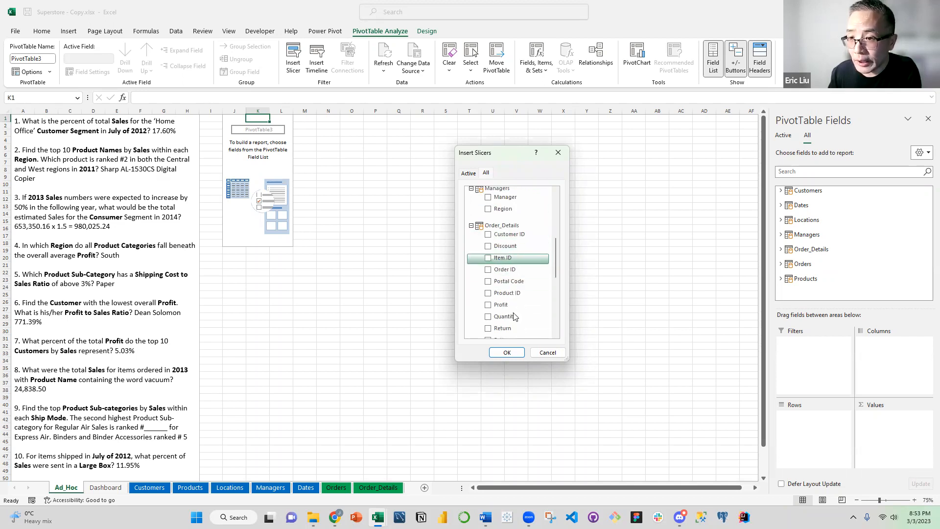
pyautogui.scroll(-2, 517, 311)
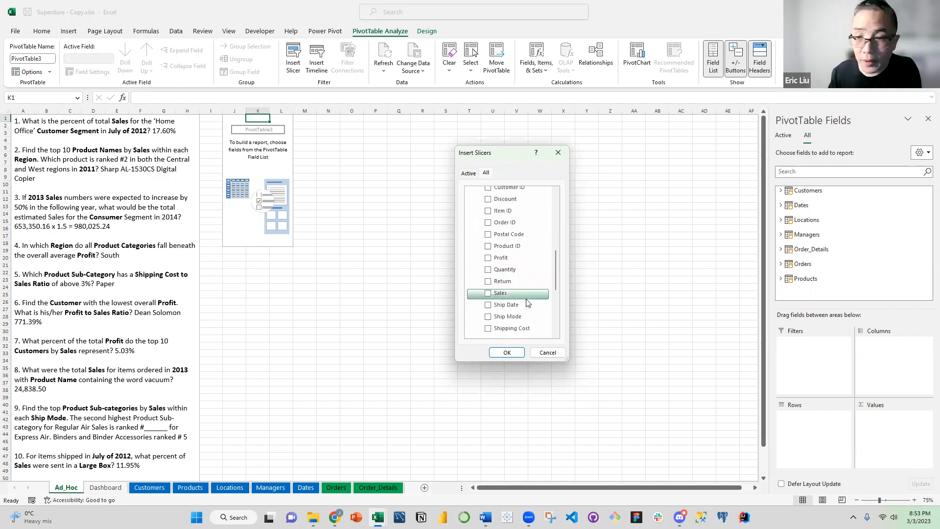
pyautogui.click(496, 322)
# Add Product Category from the Products table to the selection and insert all the chosen slicers
pyautogui.scroll(-2, 533, 293)
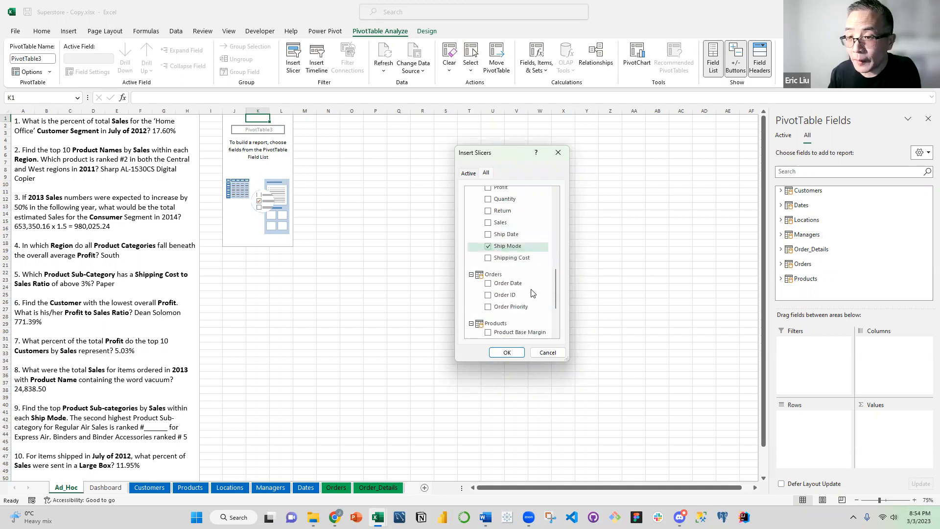
pyautogui.scroll(-2, 513, 306)
pyautogui.scroll(-1, 513, 306)
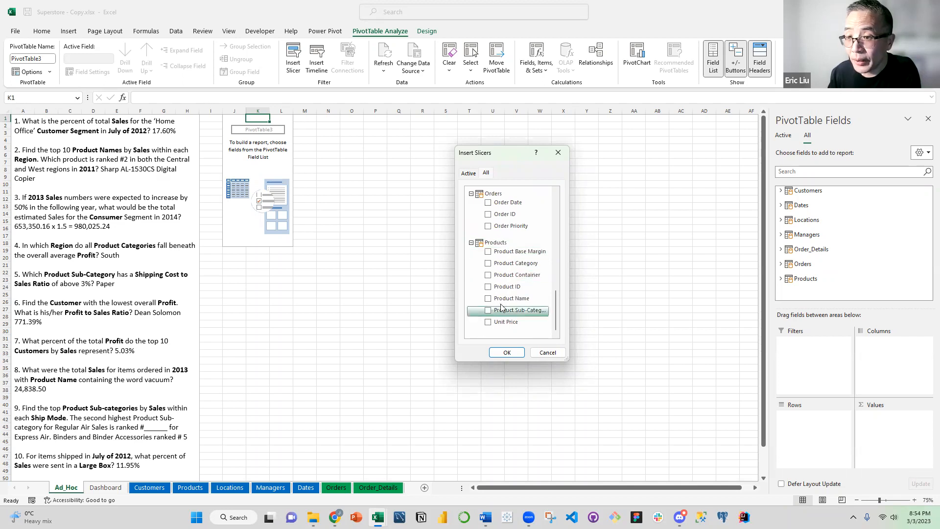
pyautogui.click(489, 264)
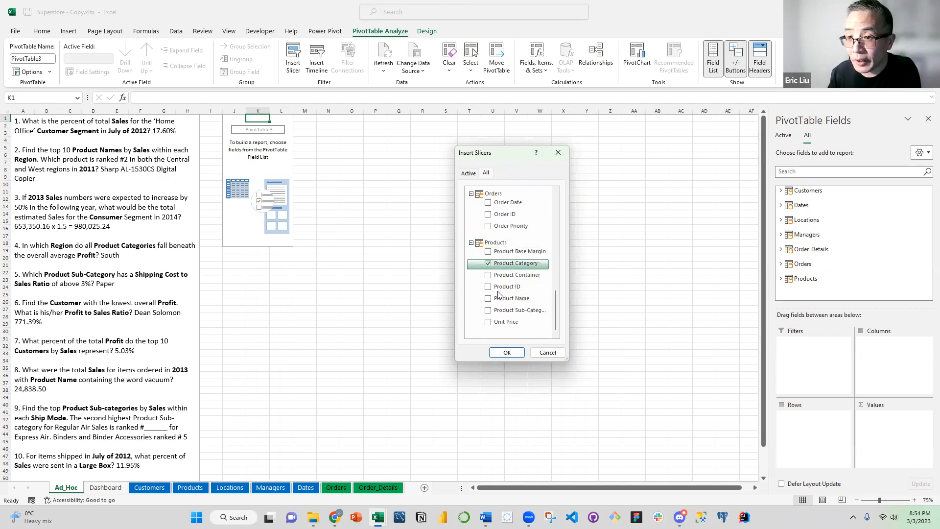
pyautogui.click(513, 354)
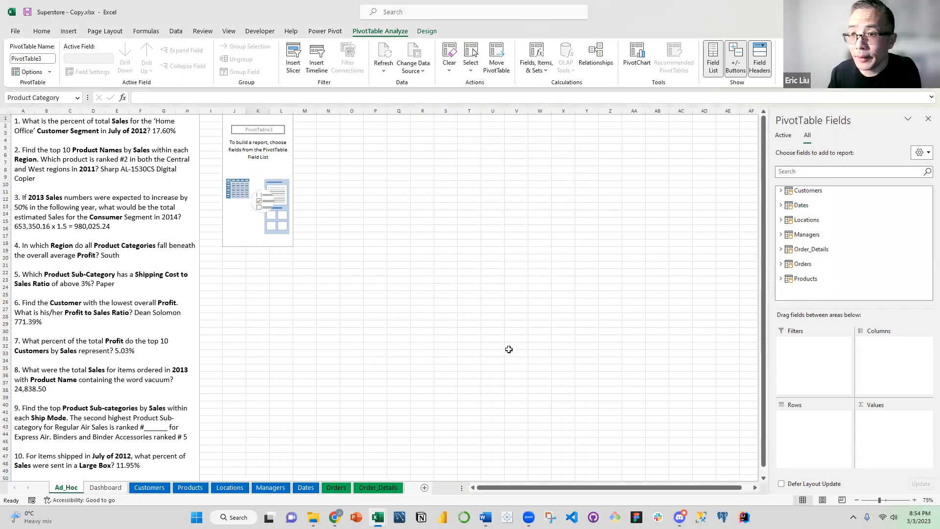
pyautogui.click(522, 272)
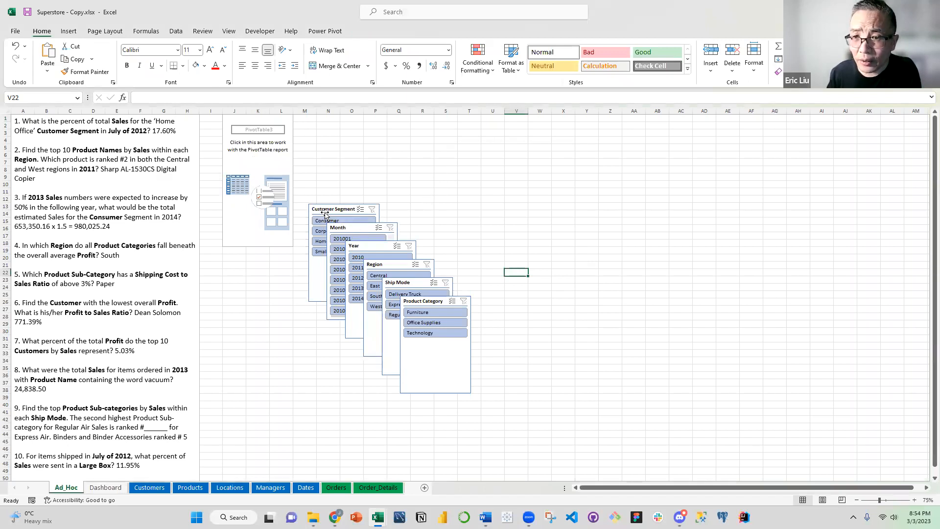
# Move the Customer Segment slicer to row 1 starting at column T and place the Product Category slicer directly beside it
pyautogui.moveTo(327, 213); pyautogui.dragTo(477, 119)
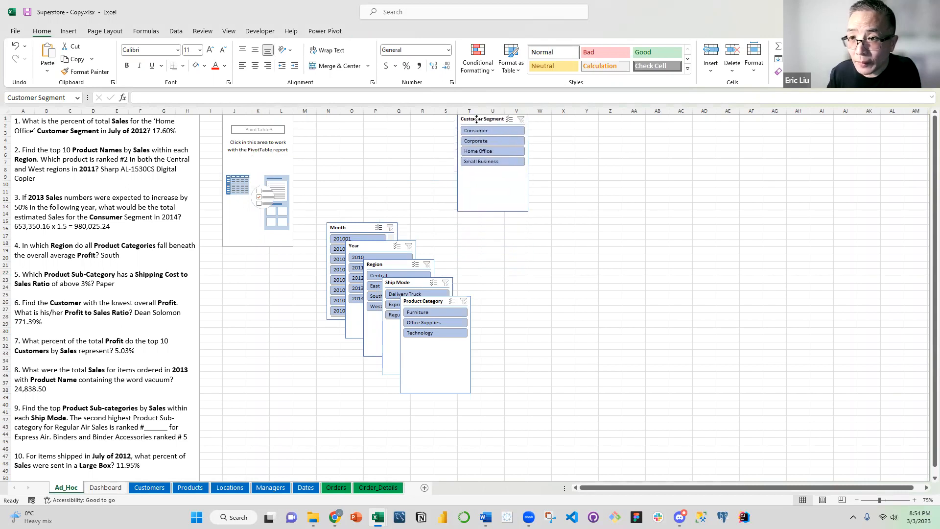
pyautogui.click(367, 191)
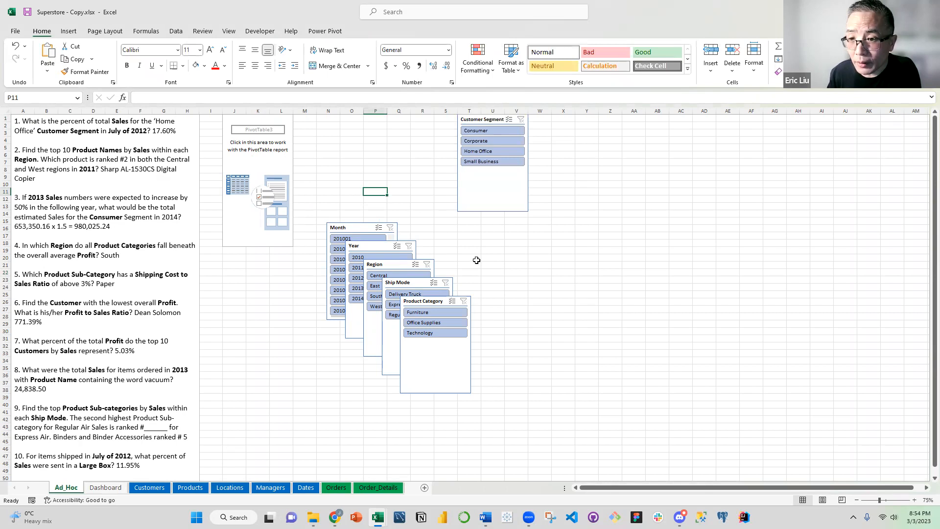
pyautogui.moveTo(424, 301); pyautogui.dragTo(553, 119)
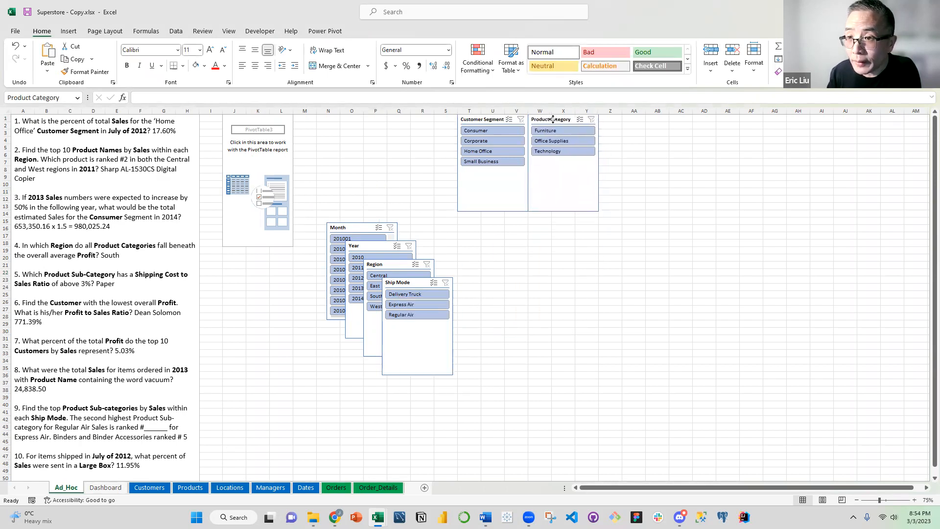
pyautogui.click(493, 235)
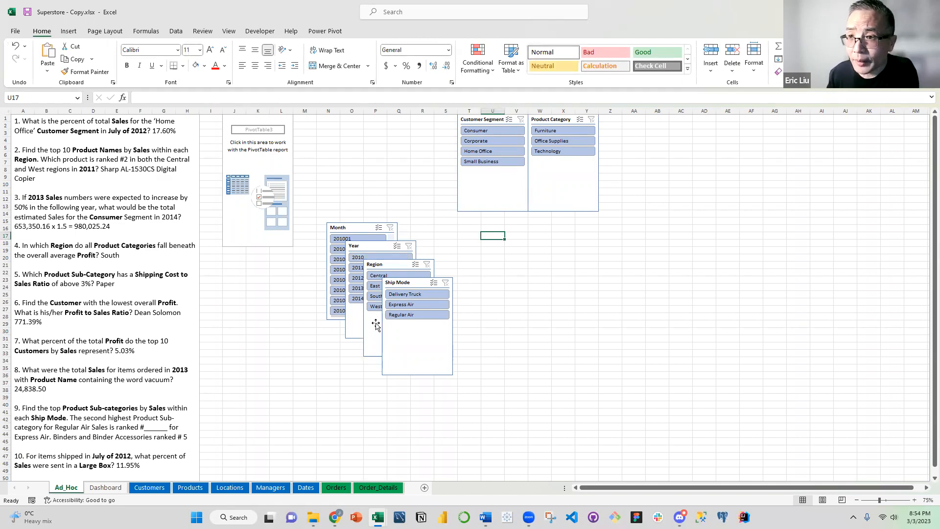
# Line up the Region, Year and Month slicers in that order after the Product Category slicer along row 1
pyautogui.moveTo(387, 264); pyautogui.dragTo(620, 117)
pyautogui.moveTo(364, 245); pyautogui.dragTo(688, 117)
pyautogui.click(634, 258)
pyautogui.moveTo(348, 234); pyautogui.dragTo(754, 117)
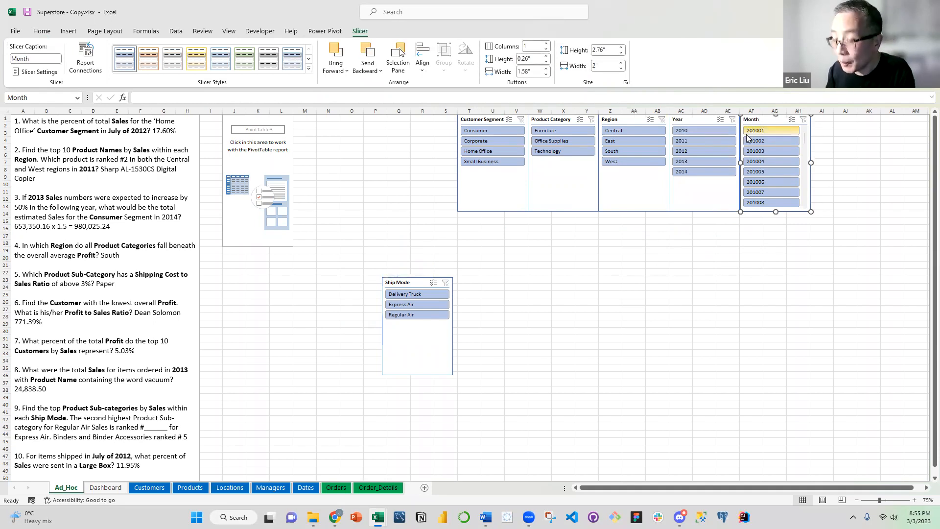
pyautogui.click(686, 263)
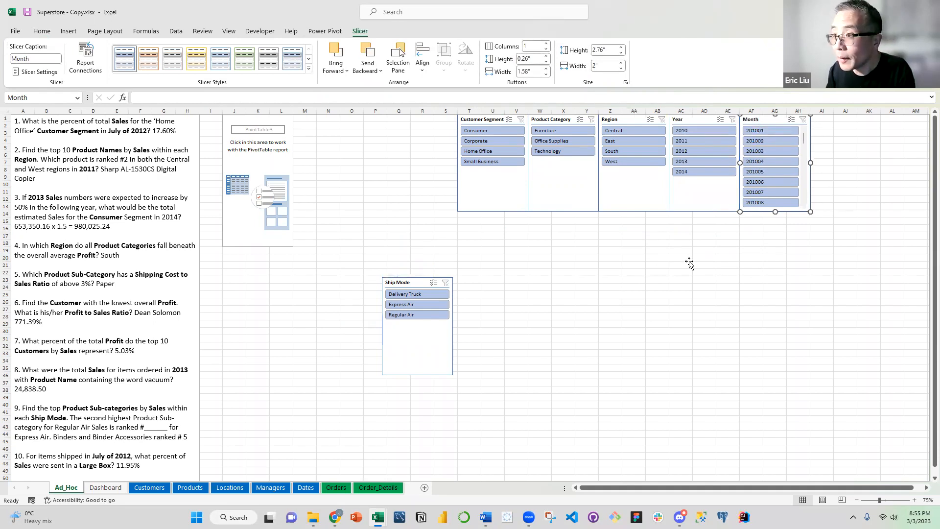
# Place the Ship Mode slicer after the Month slicer to complete the row, and deselect it
pyautogui.click(413, 283)
pyautogui.moveTo(726, 253); pyautogui.dragTo(842, 120)
pyautogui.click(735, 266)
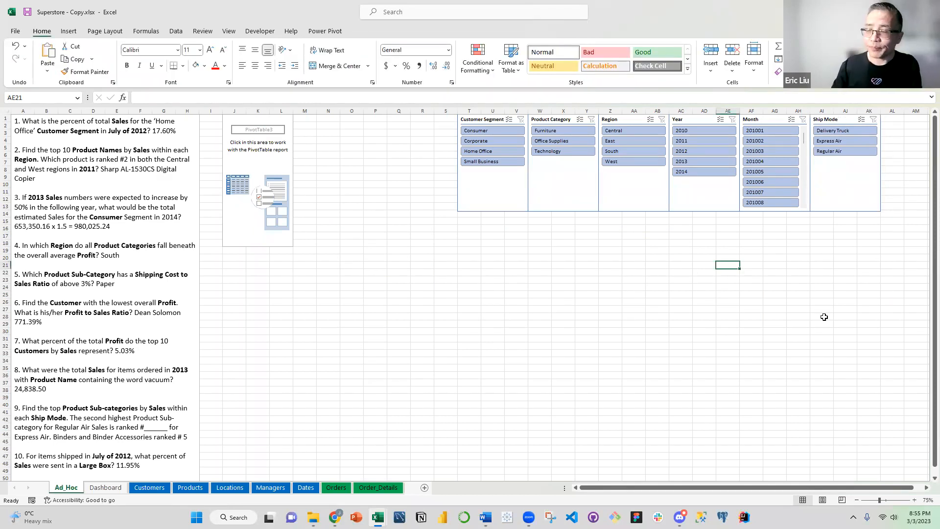
# Set the width of the empty columns M through S to 1
pyautogui.click(531, 330)
pyautogui.click(355, 279)
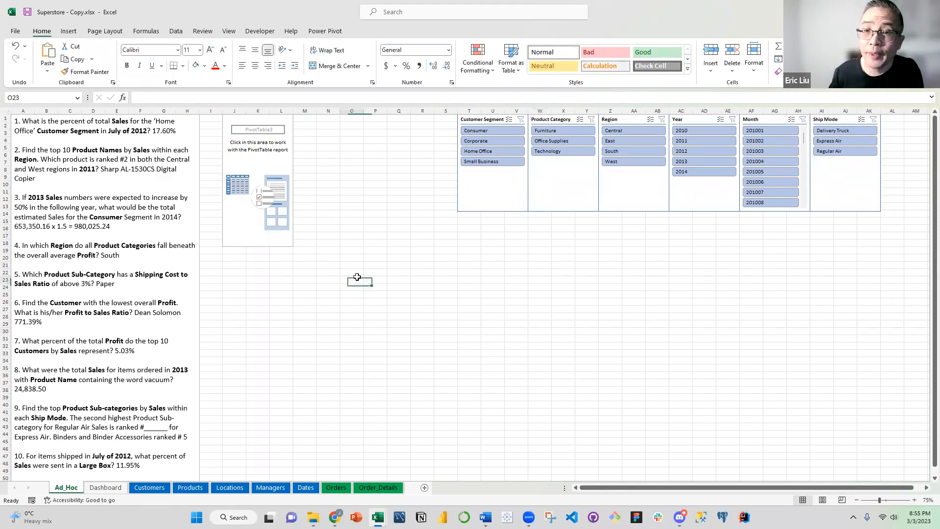
pyautogui.moveTo(304, 109)
pyautogui.mouseDown()
pyautogui.moveTo(470, 115)
pyautogui.moveTo(443, 124)
pyautogui.moveTo(443, 115)
pyautogui.mouseUp()
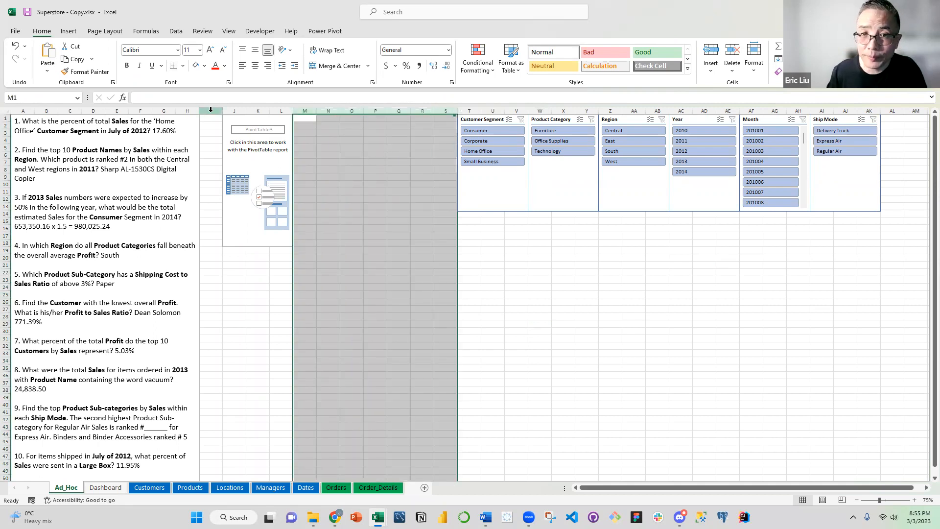
pyautogui.rightClick(372, 177)
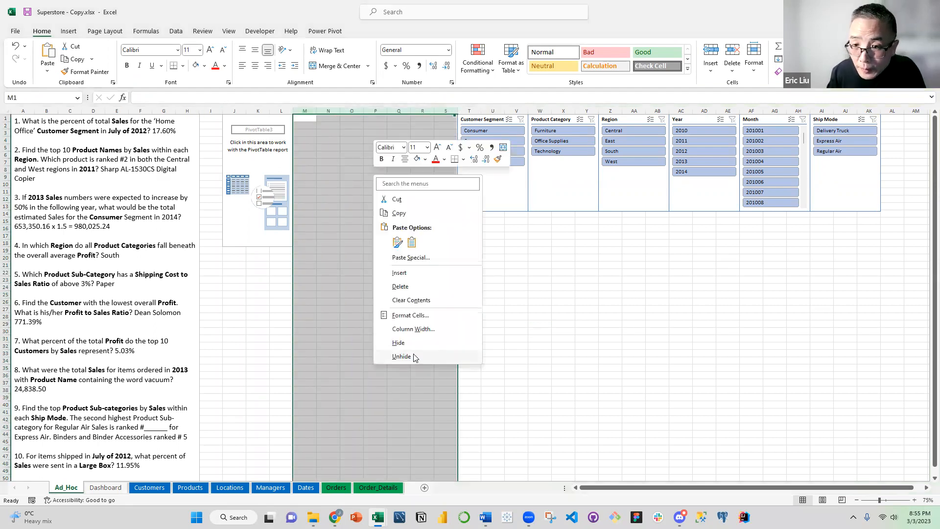
pyautogui.click(398, 329)
pyautogui.write('1')
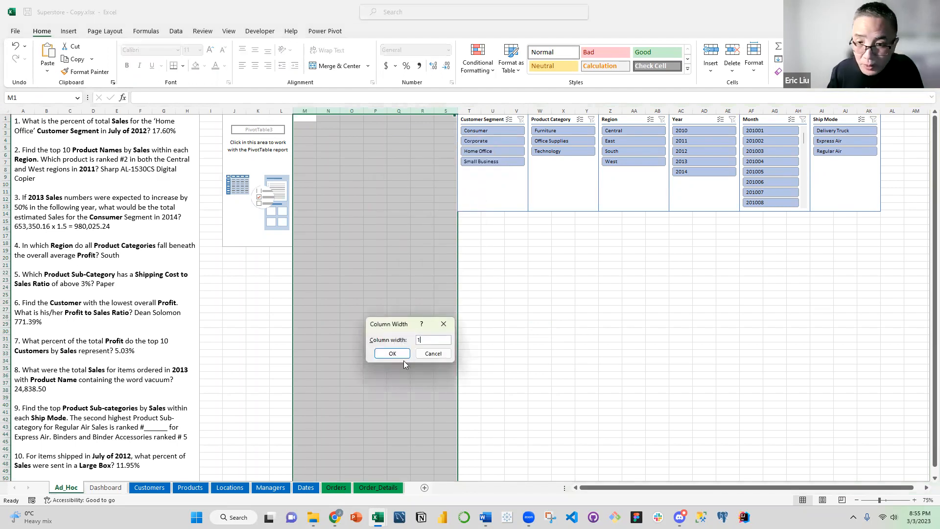
pyautogui.click(393, 353)
pyautogui.click(383, 299)
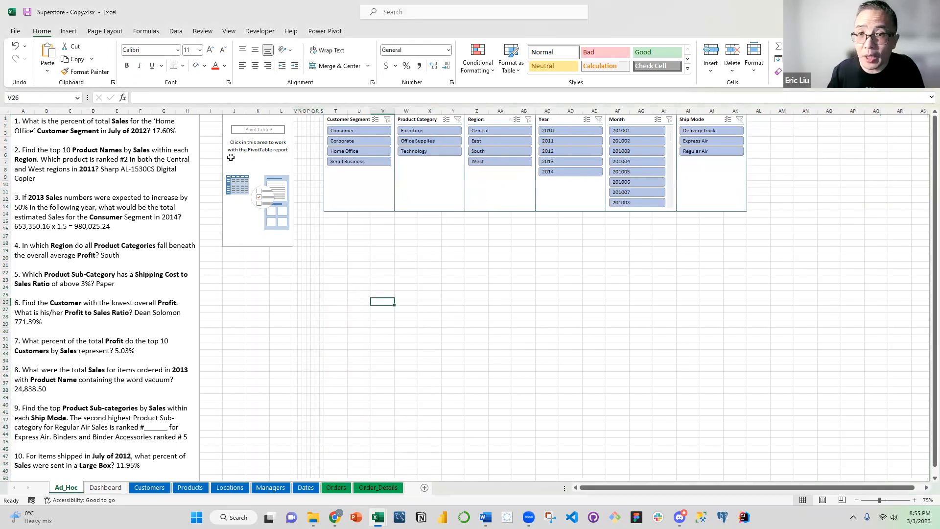
# Set the width of column I to 1 and save the workbook
pyautogui.click(210, 112)
pyautogui.rightClick(210, 114)
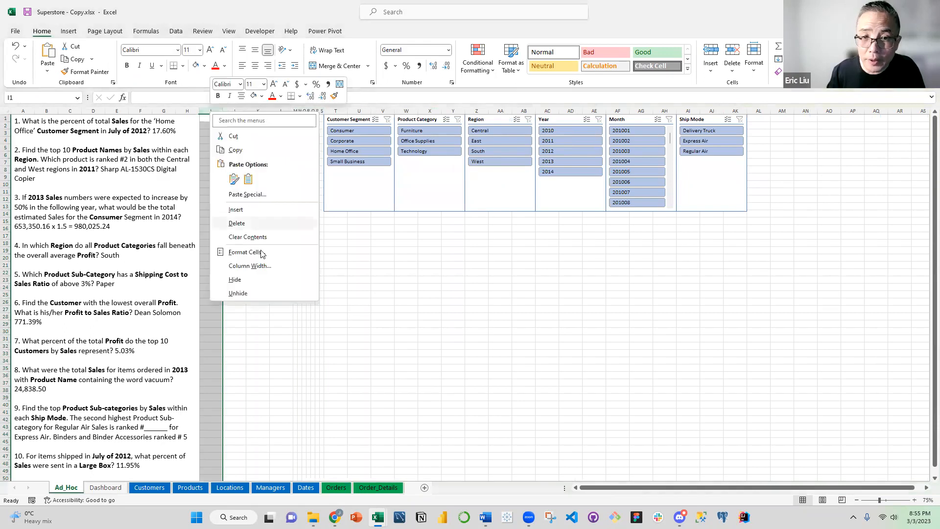
pyautogui.click(256, 261)
pyautogui.write('1')
pyautogui.click(237, 288)
pyautogui.click(309, 278)
pyautogui.hotkey('ctrl', 's')
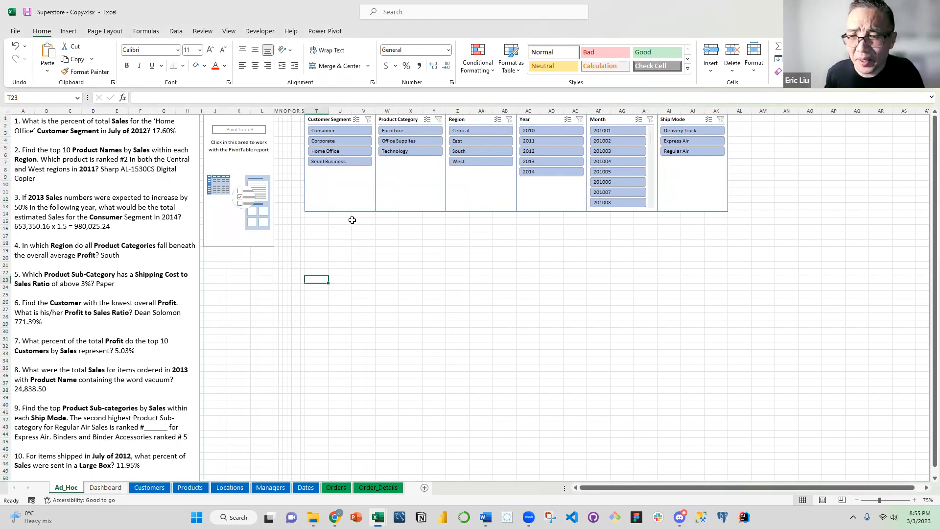
pyautogui.click(330, 235)
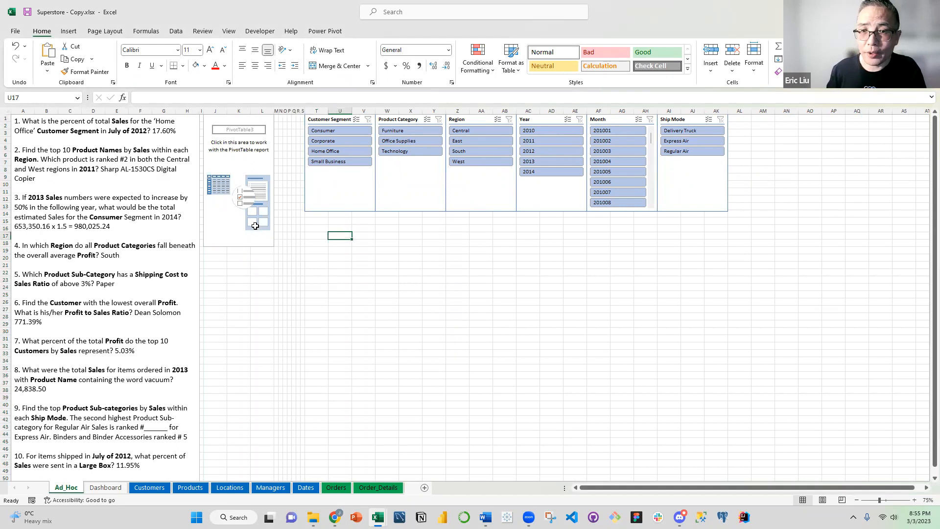
pyautogui.click(255, 225)
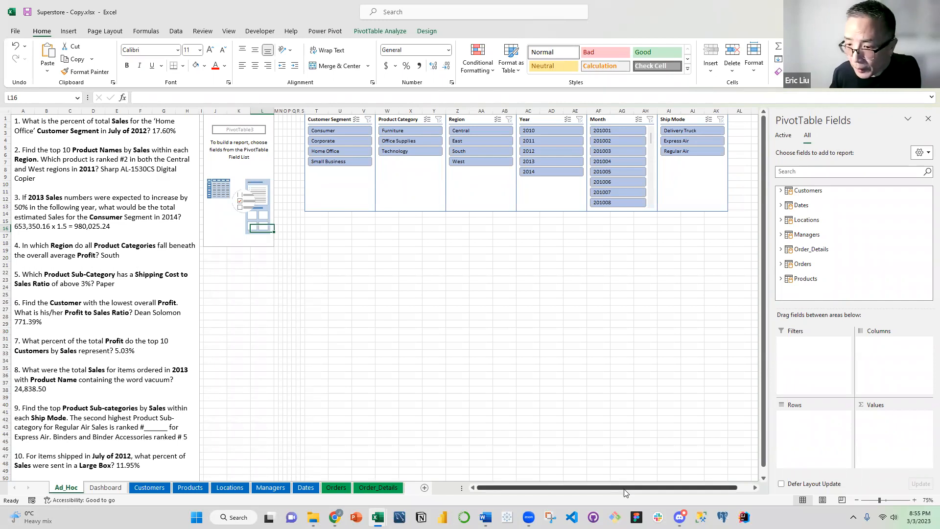
pyautogui.click(529, 517)
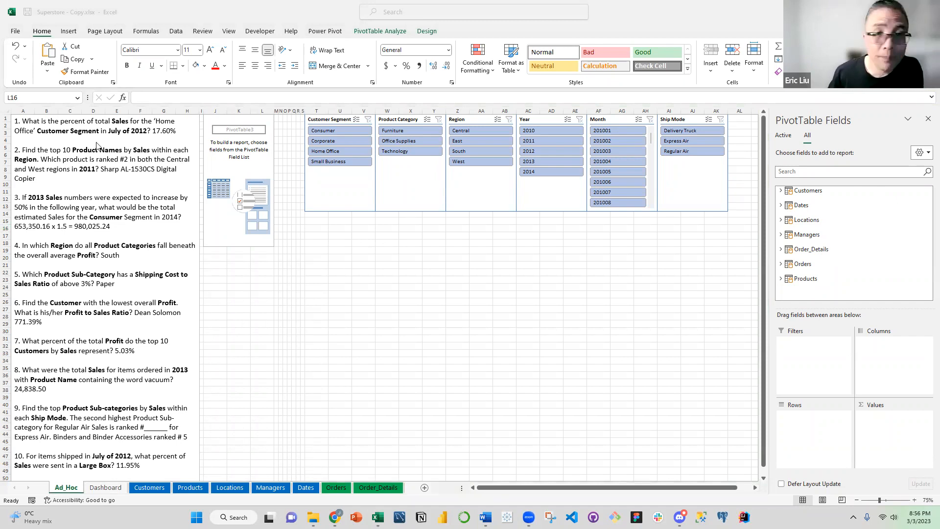
# Colour the word "Sales" in question 1 of the text box green
pyautogui.click(111, 132)
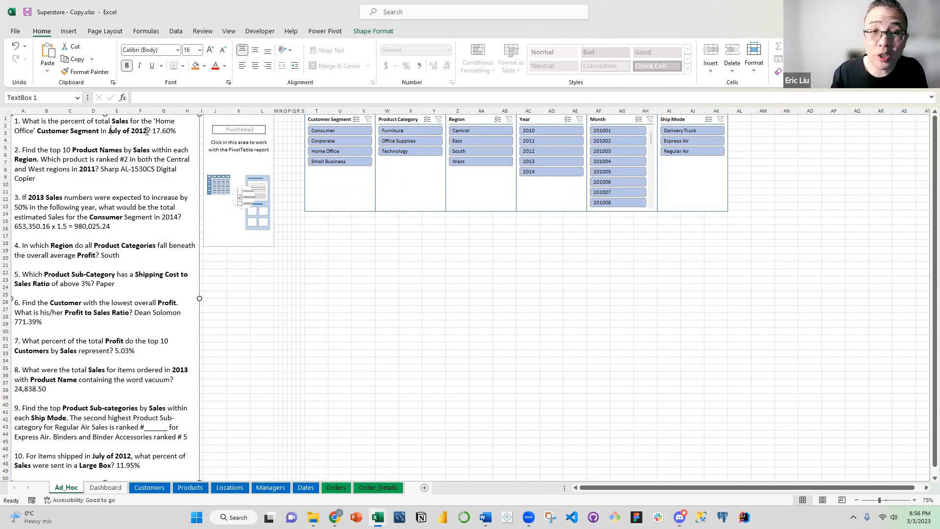
pyautogui.doubleClick(120, 121)
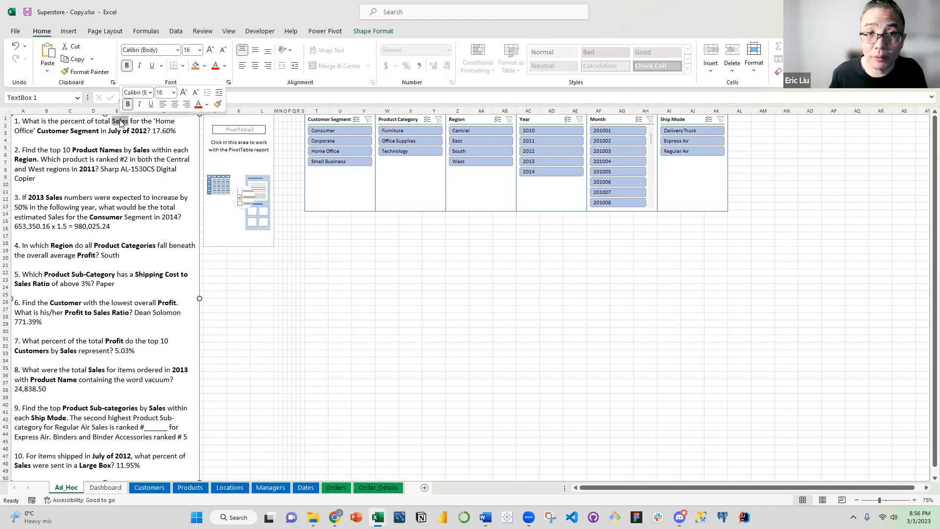
pyautogui.click(225, 66)
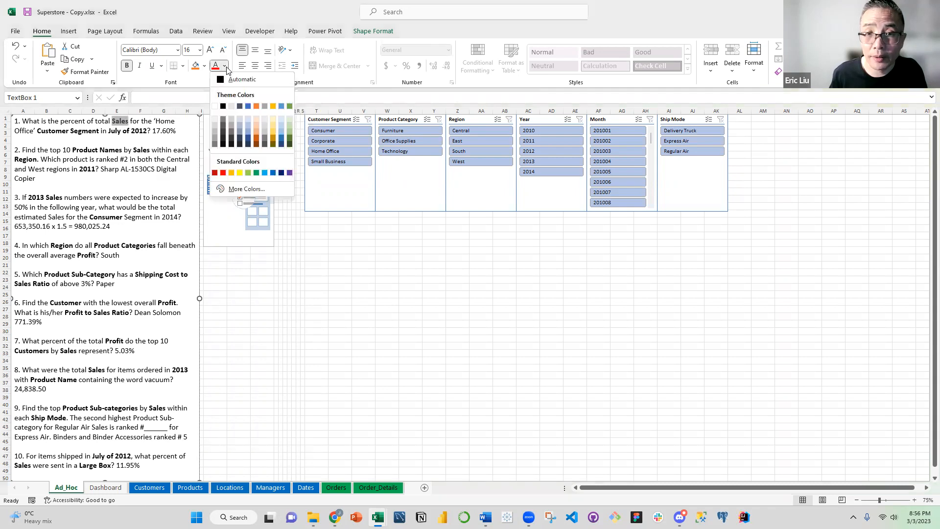
pyautogui.click(255, 173)
# Colour the bold words "Customer Segment" in question 1 blue
pyautogui.click(47, 136)
pyautogui.moveTo(45, 131); pyautogui.dragTo(94, 130)
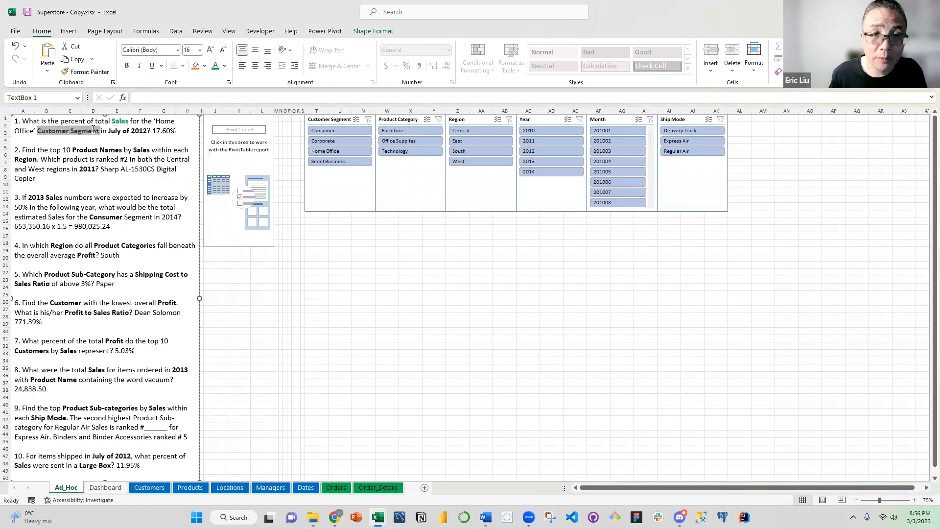
pyautogui.hotkey('ctrl', 'b')
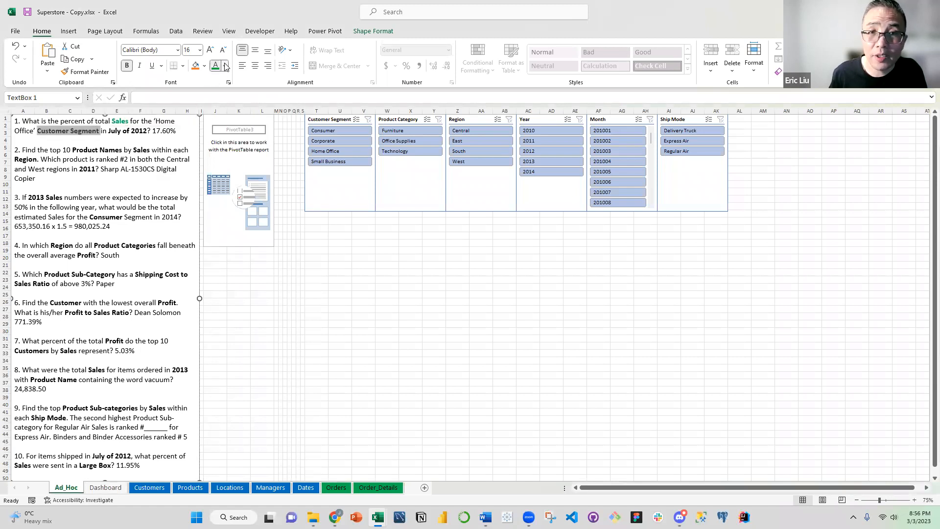
pyautogui.click(224, 65)
pyautogui.click(273, 173)
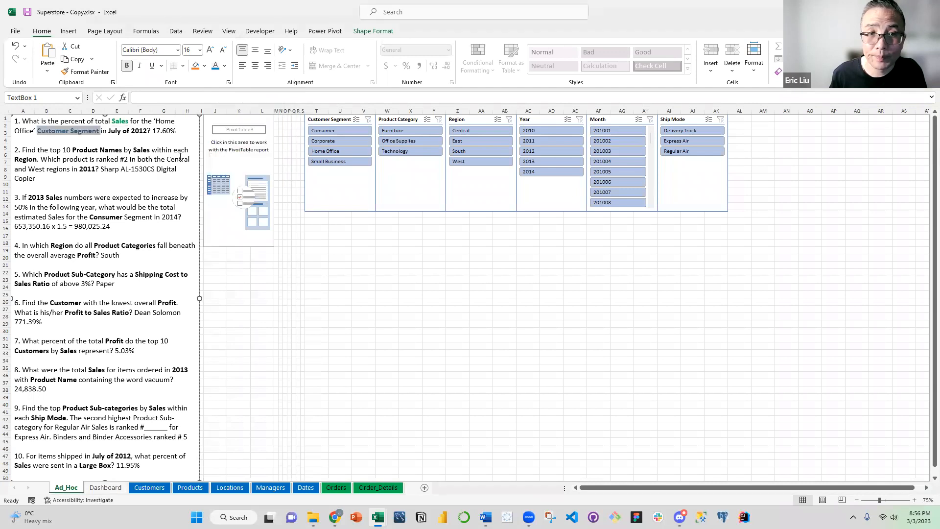
pyautogui.click(125, 132)
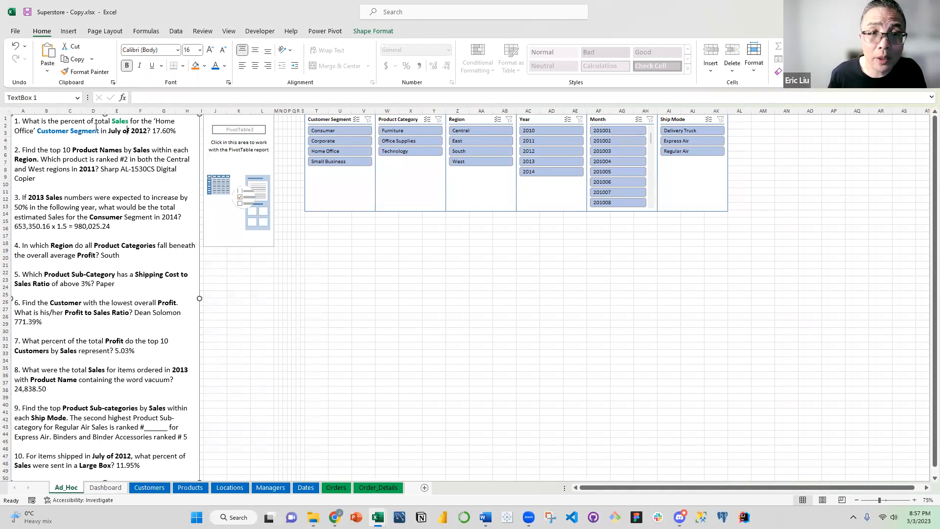
# Filter the empty PivotTable with the slicers to the Home Office customer segment and month 201207
pyautogui.click(331, 152)
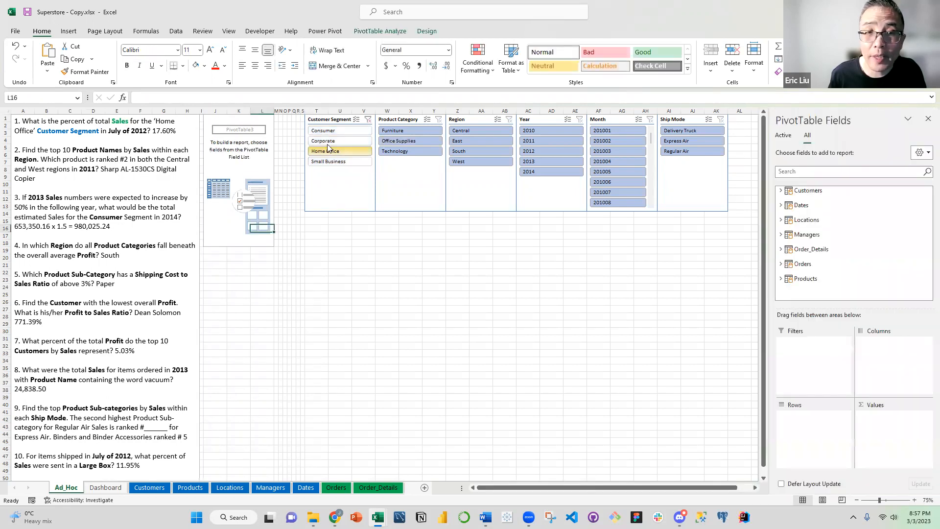
pyautogui.click(130, 131)
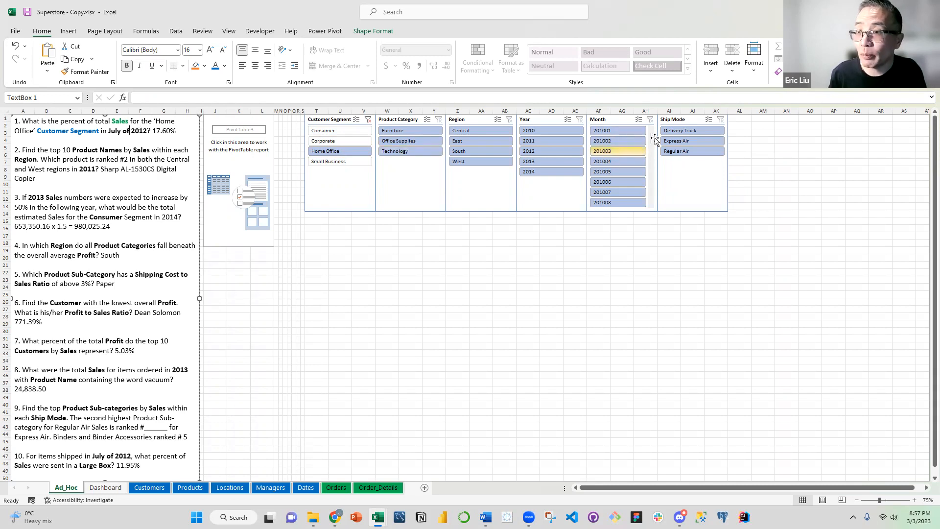
pyautogui.moveTo(651, 139); pyautogui.dragTo(658, 178)
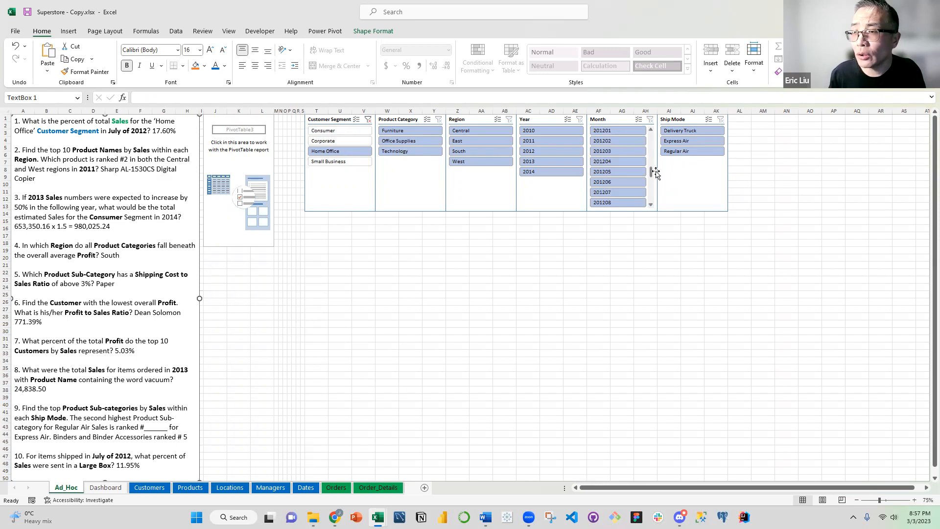
pyautogui.click(612, 191)
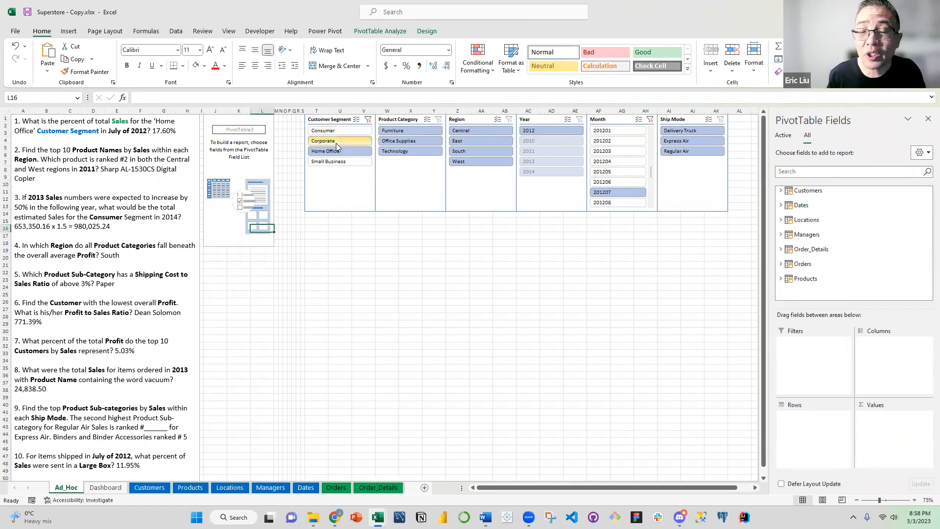
# Clear the Customer Segment slicer filter and add Customer Segment from the Customers table to the PivotTable rows
pyautogui.click(369, 119)
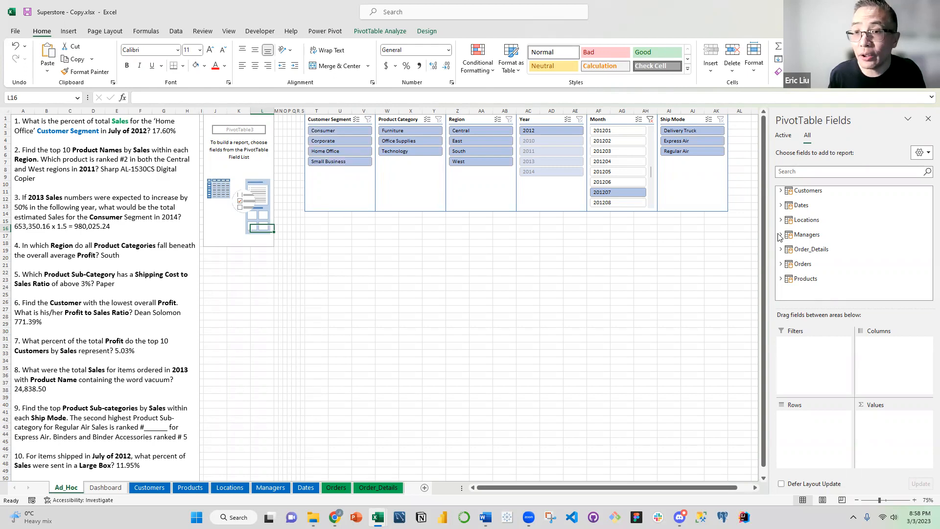
pyautogui.click(782, 191)
pyautogui.moveTo(817, 225); pyautogui.dragTo(823, 419)
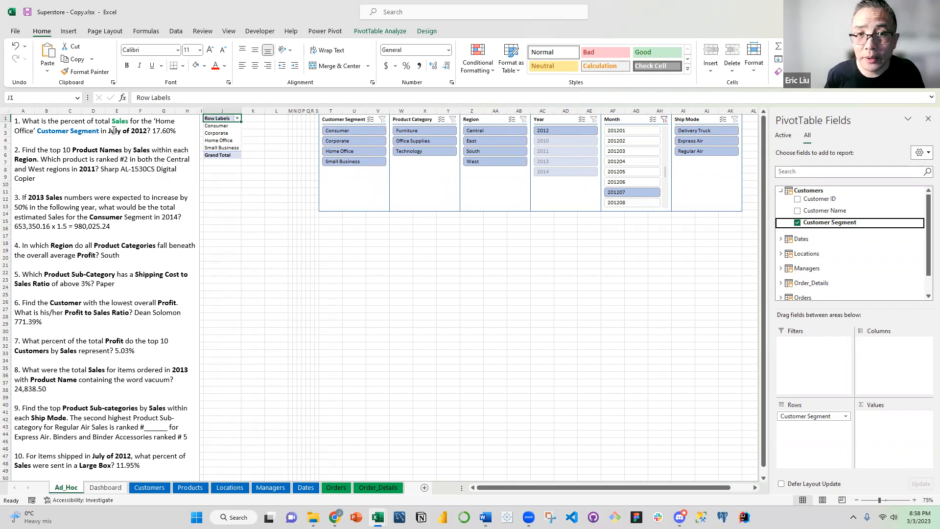
# Colour "July of 2012" in question 1 blue and return to the PivotTable
pyautogui.moveTo(109, 131); pyautogui.dragTo(147, 131)
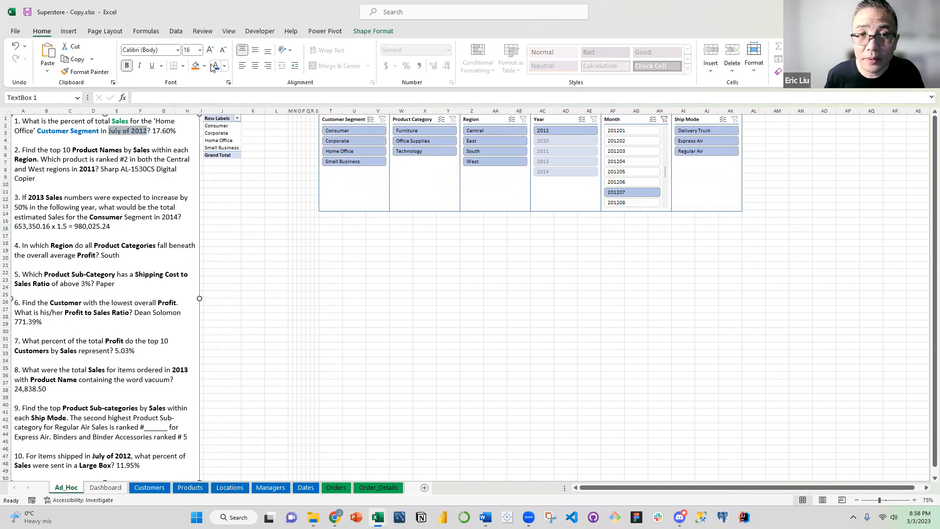
pyautogui.click(227, 139)
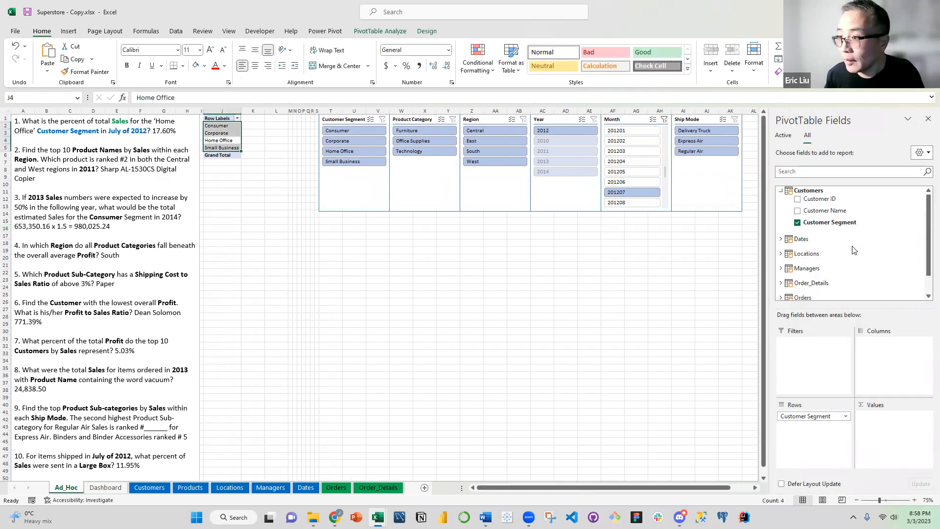
# Add Sales from the Order_Details table to the PivotTable values
pyautogui.click(782, 190)
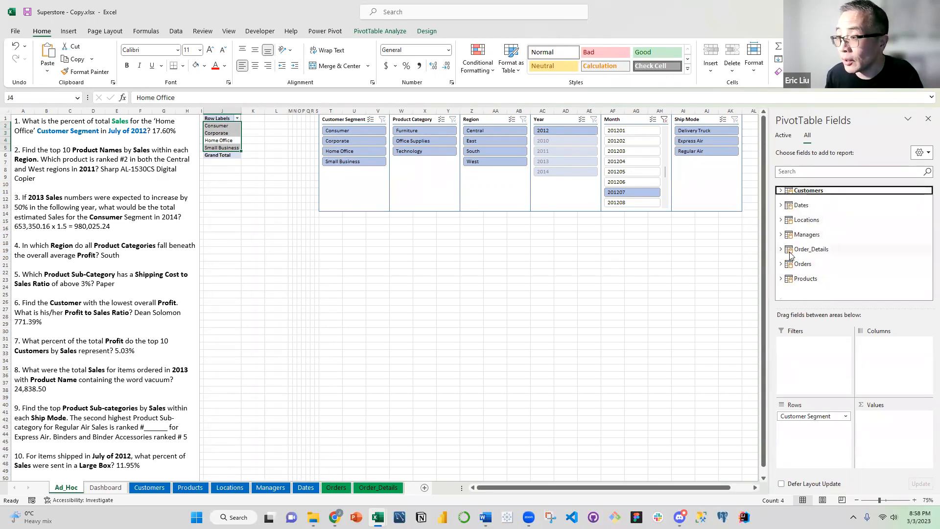
pyautogui.click(786, 251)
pyautogui.scroll(-5, 808, 264)
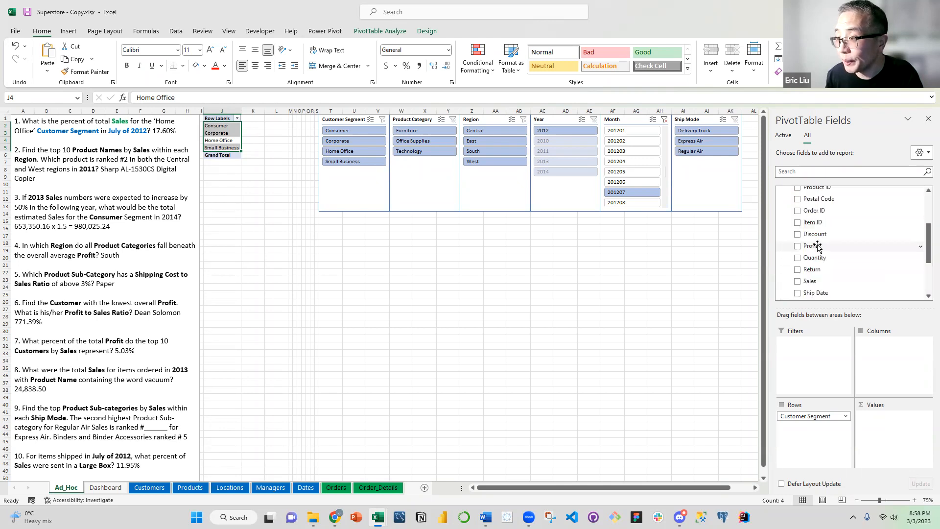
pyautogui.moveTo(810, 258); pyautogui.dragTo(902, 424)
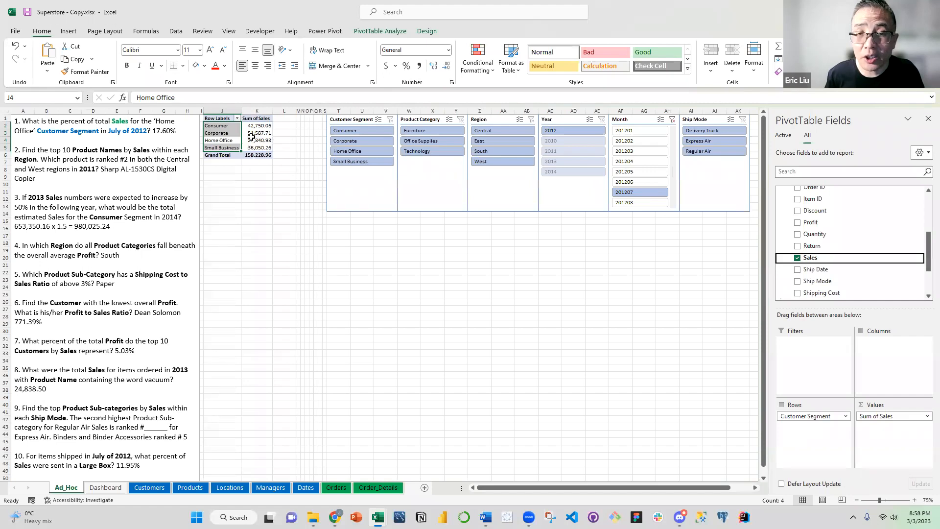
# Show the Sum of Sales values as % of Column Total and deselect the PivotTable
pyautogui.click(886, 418)
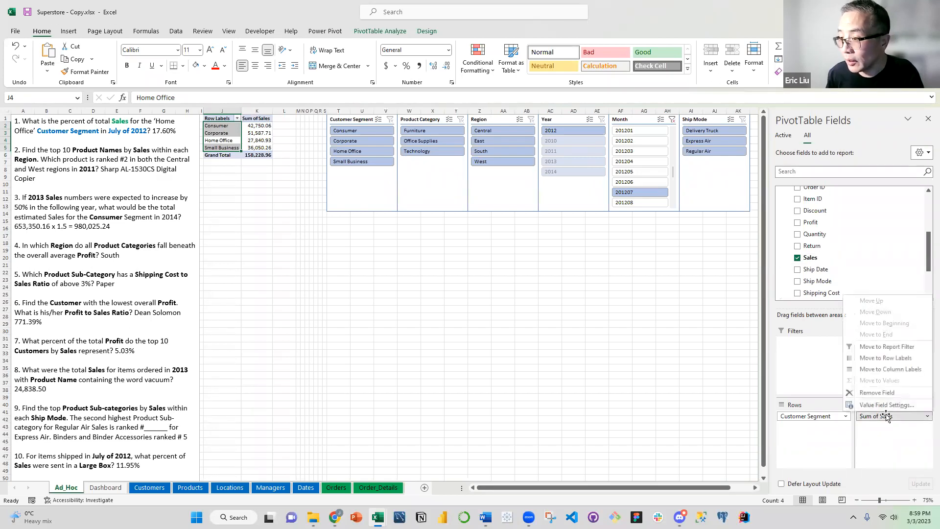
pyautogui.click(887, 404)
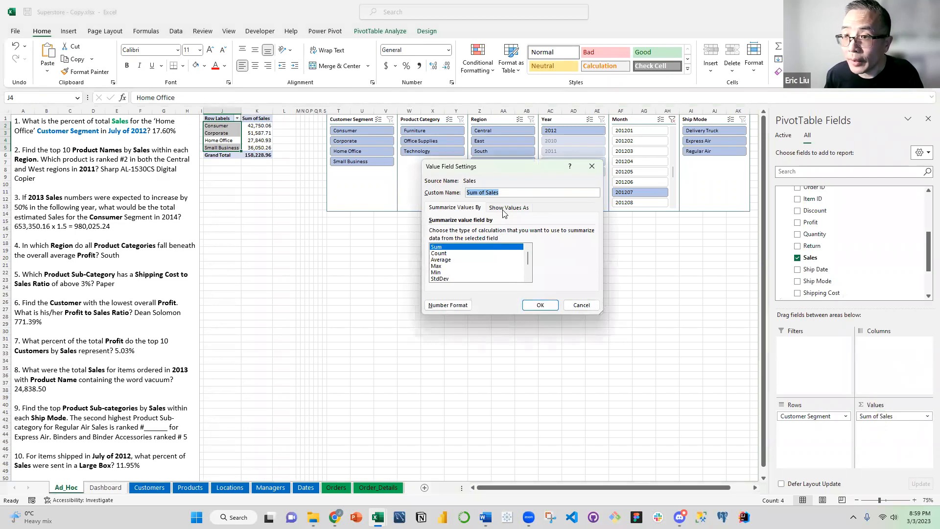
pyautogui.click(503, 209)
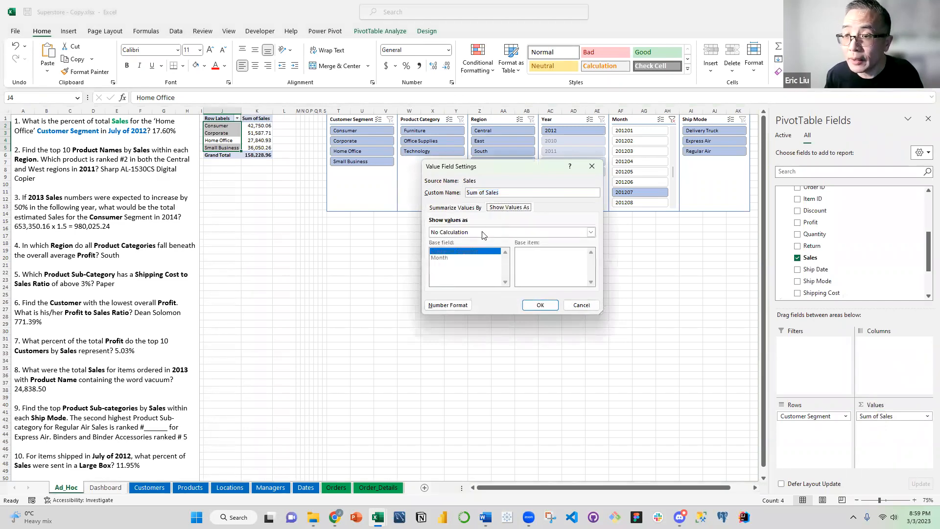
pyautogui.click(482, 233)
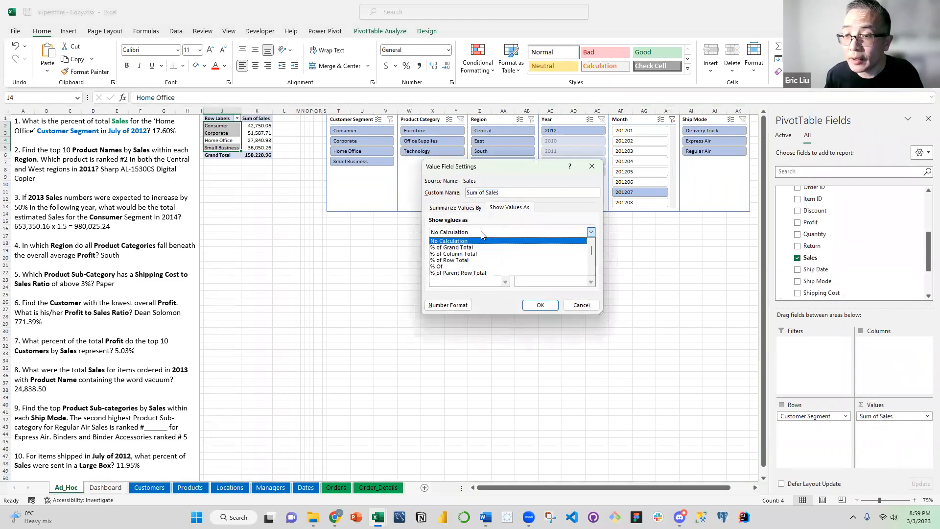
pyautogui.click(468, 253)
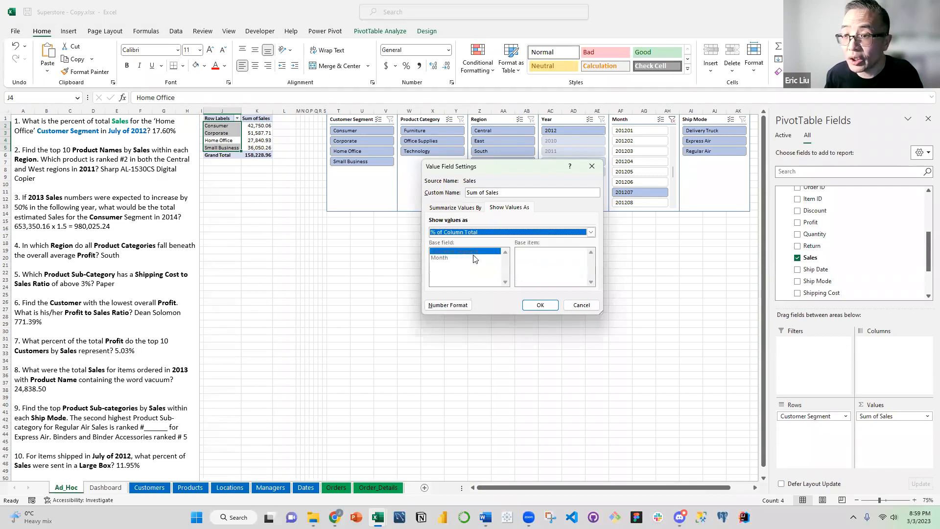
pyautogui.click(539, 304)
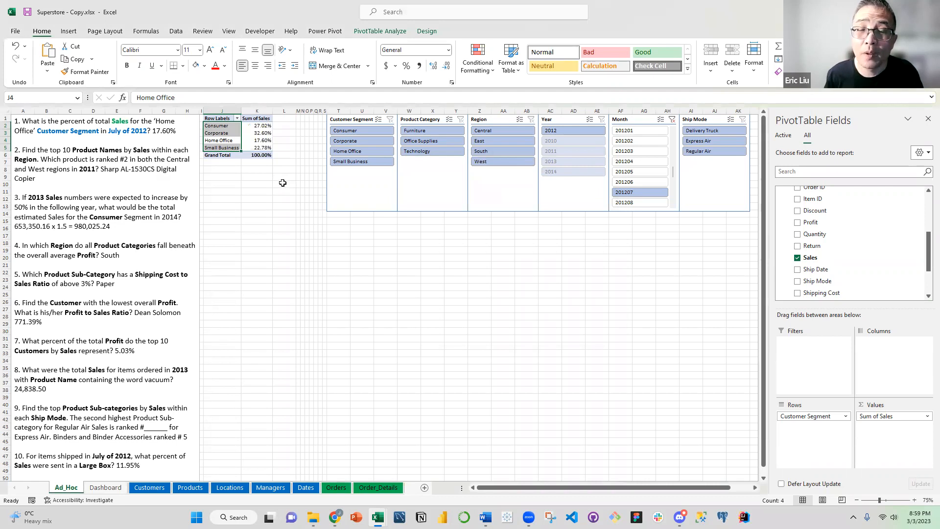
pyautogui.click(282, 185)
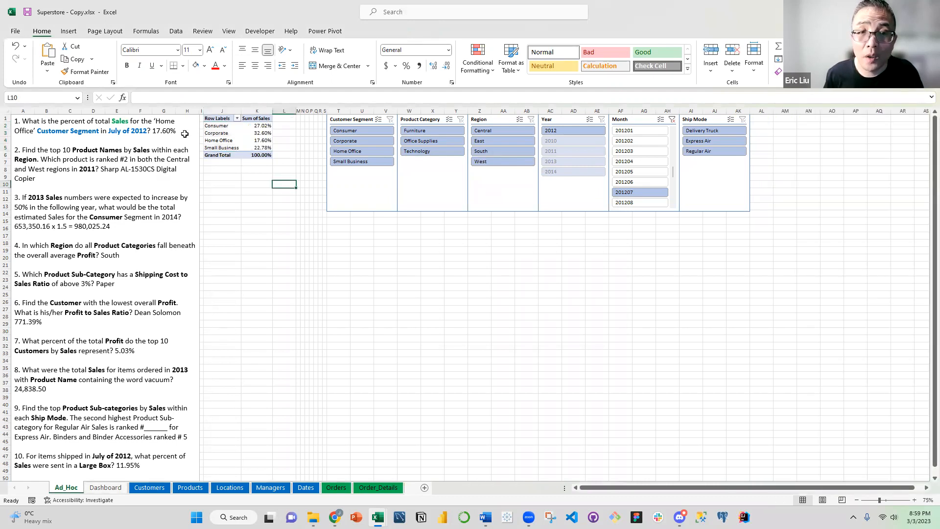
# Fill the Home Office row of the PivotTable with yellow
pyautogui.moveTo(226, 141); pyautogui.dragTo(258, 140)
pyautogui.click(204, 65)
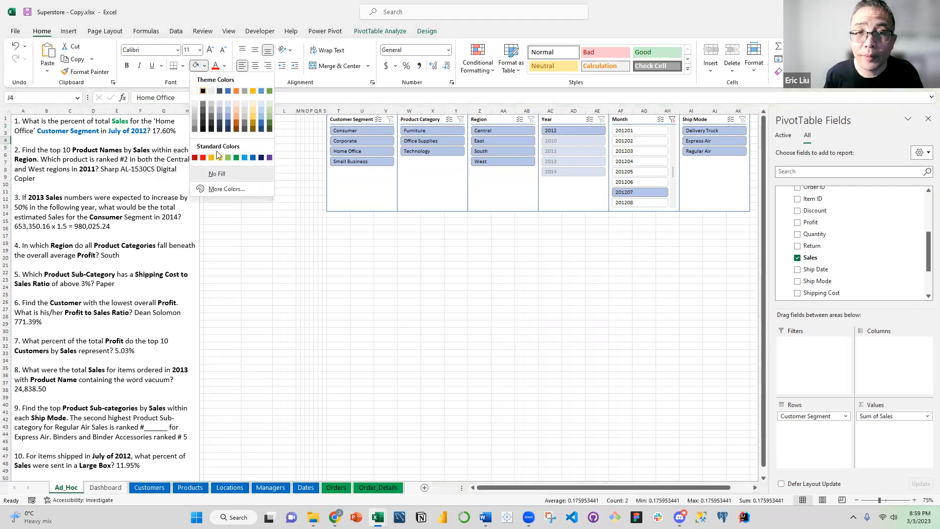
pyautogui.click(219, 158)
pyautogui.click(257, 177)
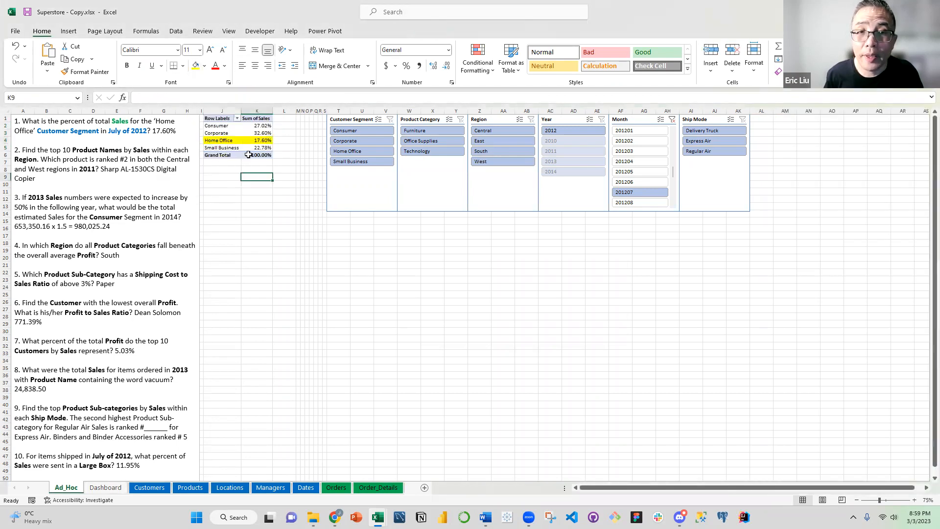
pyautogui.click(263, 142)
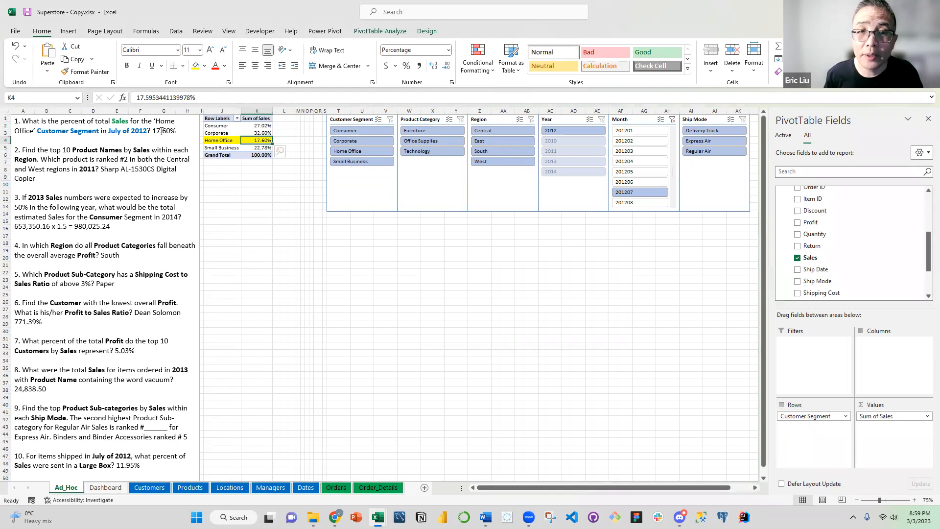
# Colour the answer "17.60%" in question 1 red and deselect the text box
pyautogui.moveTo(153, 131); pyautogui.dragTo(180, 131)
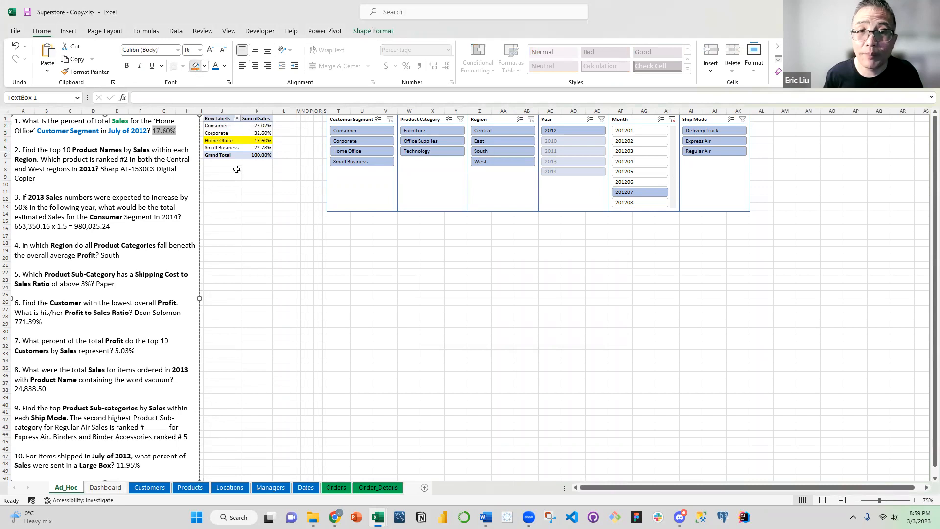
pyautogui.click(196, 66)
pyautogui.click(16, 46)
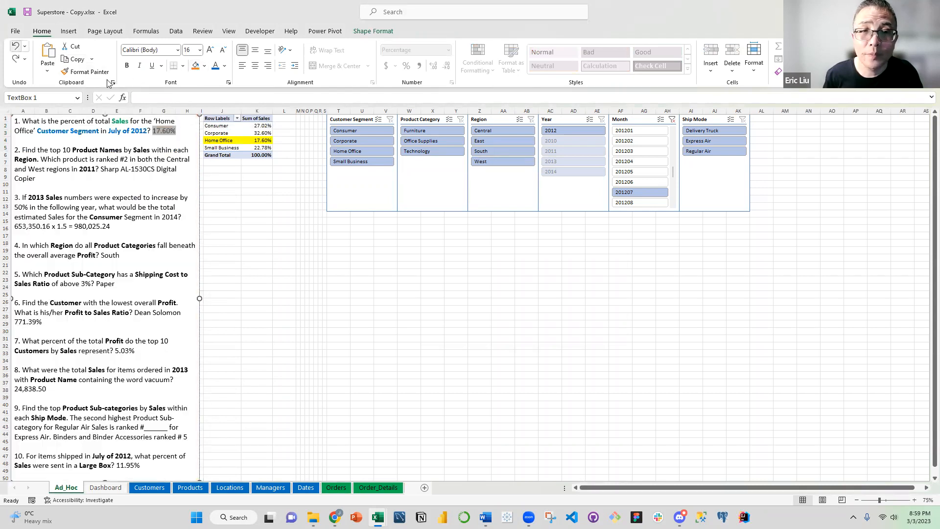
pyautogui.click(226, 66)
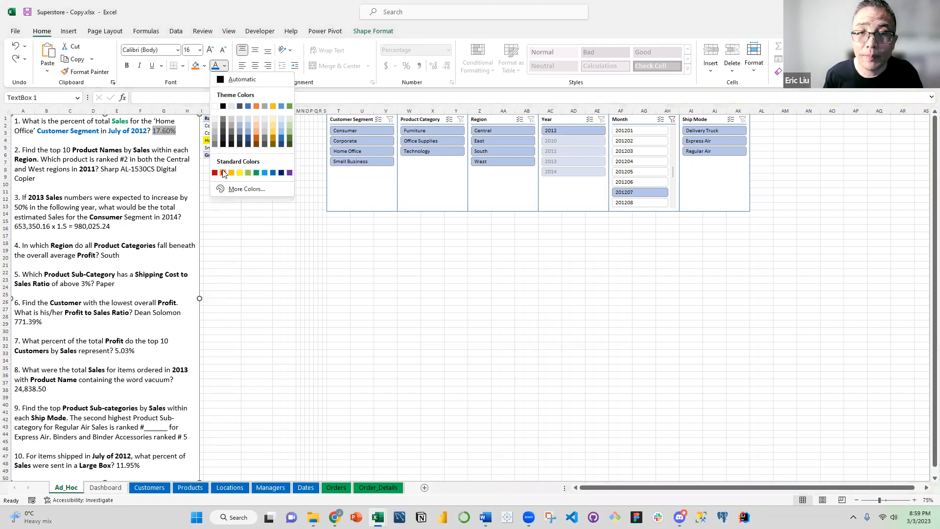
pyautogui.click(228, 175)
pyautogui.click(228, 186)
pyautogui.click(237, 205)
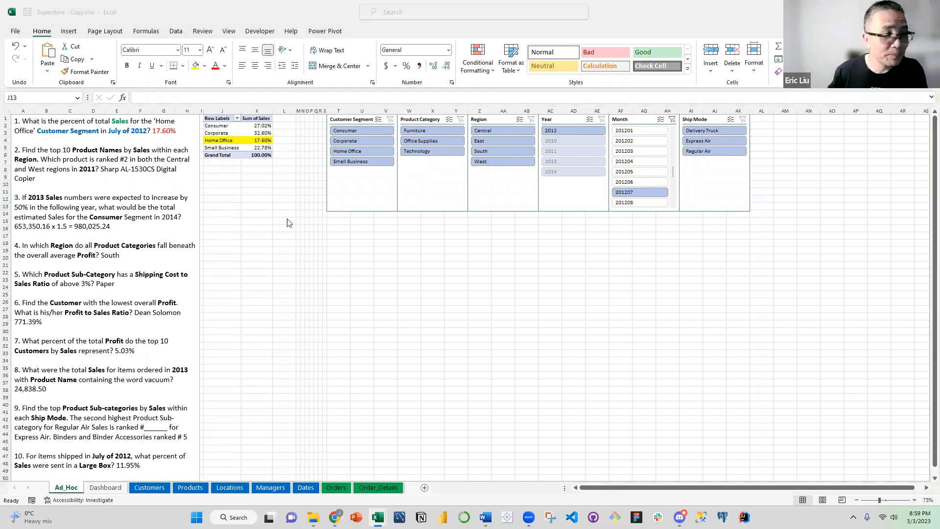
pyautogui.click(271, 201)
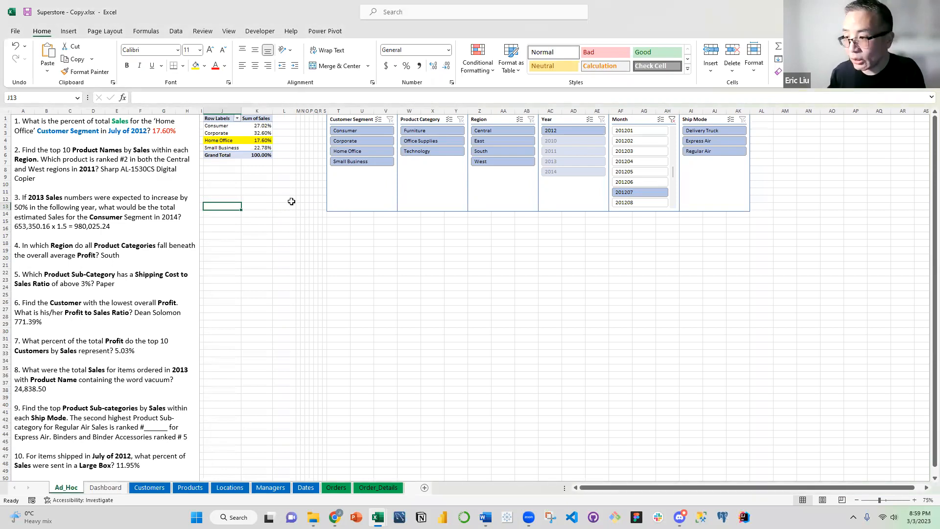
# Colour "Product Names" in question 2 blue
pyautogui.click(104, 167)
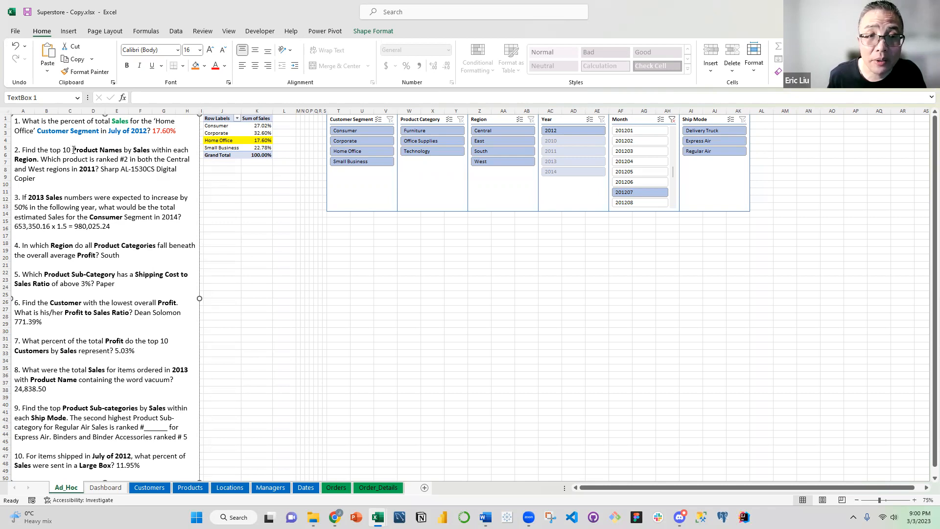
pyautogui.moveTo(72, 150); pyautogui.dragTo(122, 150)
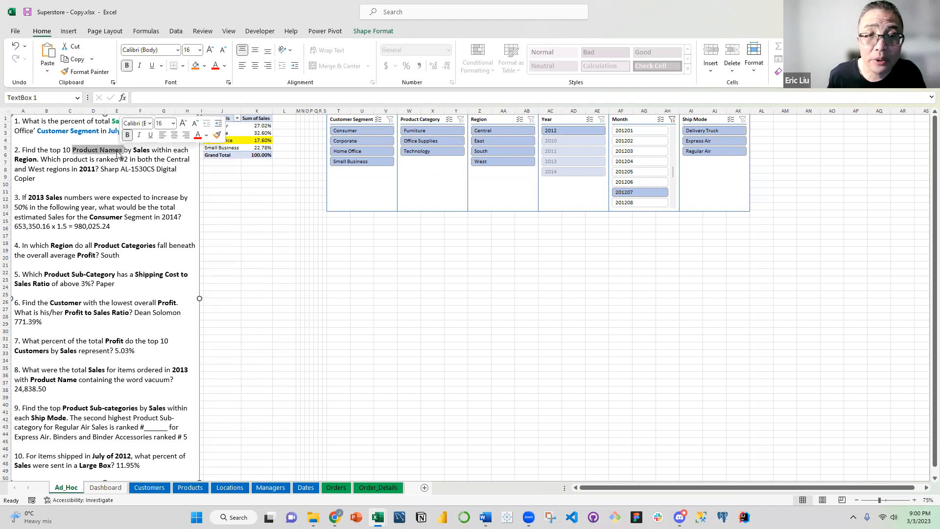
pyautogui.click(224, 66)
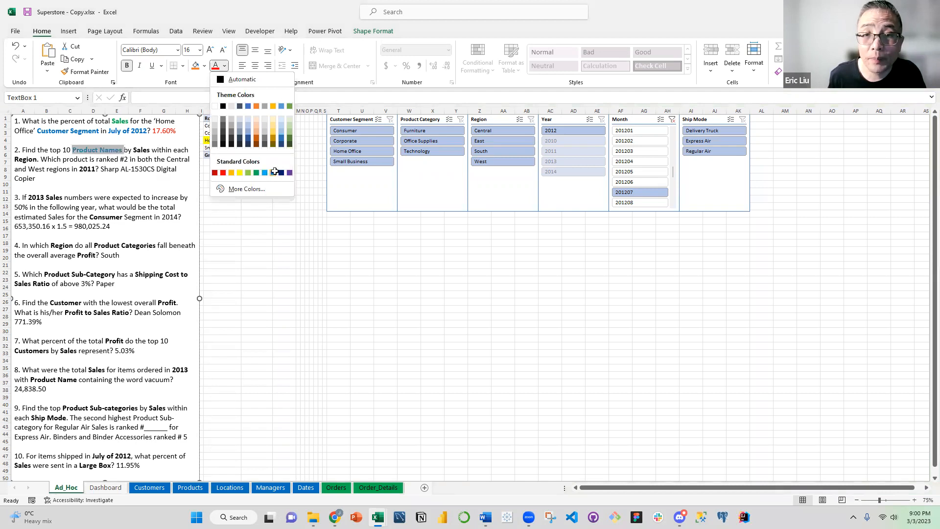
pyautogui.click(274, 173)
# Colour "Sales" in question 2 green
pyautogui.click(137, 159)
pyautogui.doubleClick(142, 151)
pyautogui.click(224, 66)
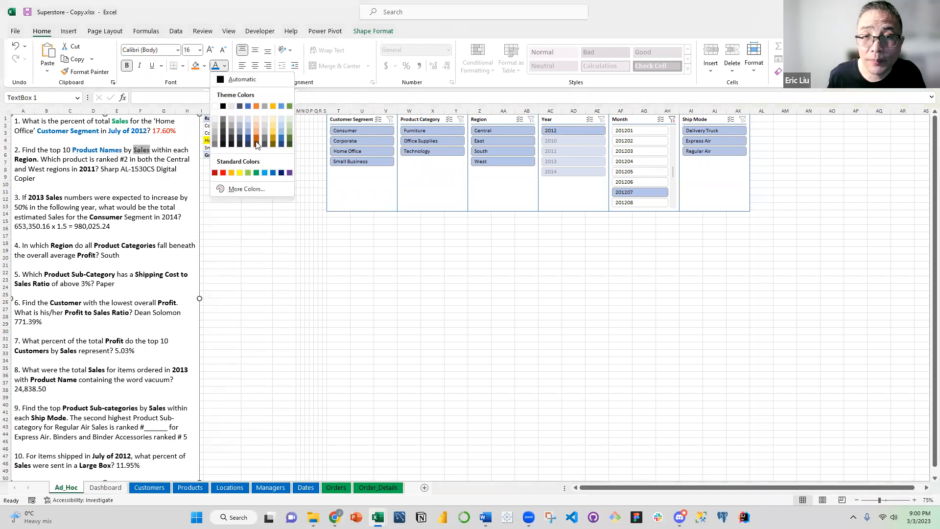
pyautogui.click(256, 172)
pyautogui.click(163, 168)
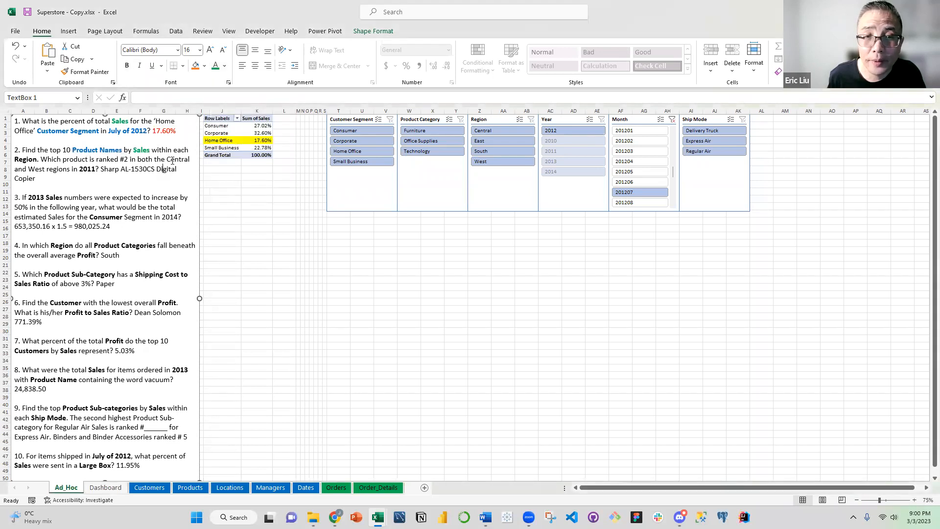
# Colour "Region" and "2011" in question 2 blue
pyautogui.doubleClick(24, 160)
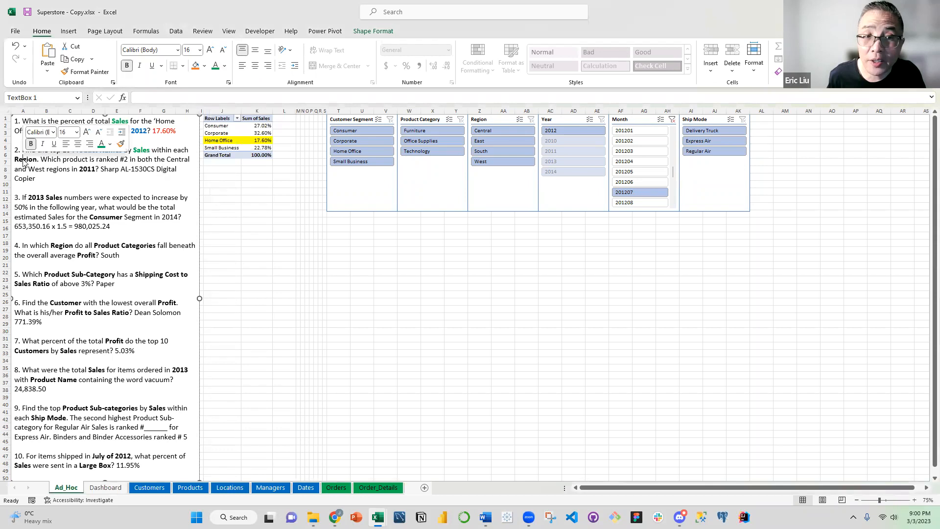
pyautogui.click(225, 66)
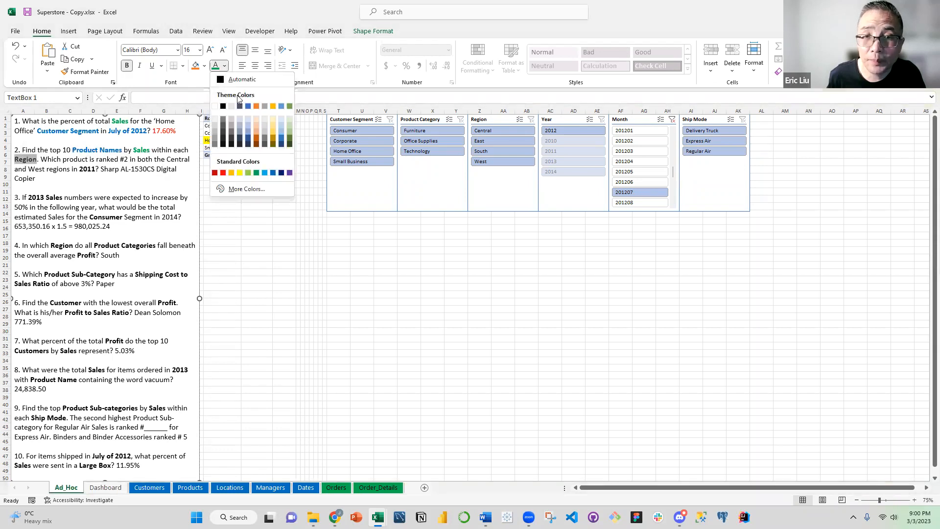
pyautogui.click(273, 172)
pyautogui.click(96, 167)
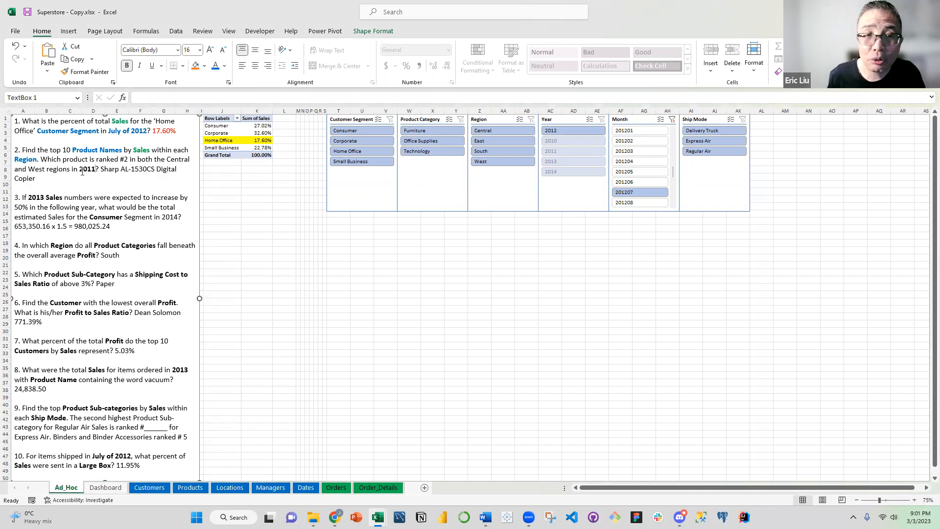
pyautogui.moveTo(80, 169); pyautogui.dragTo(93, 169)
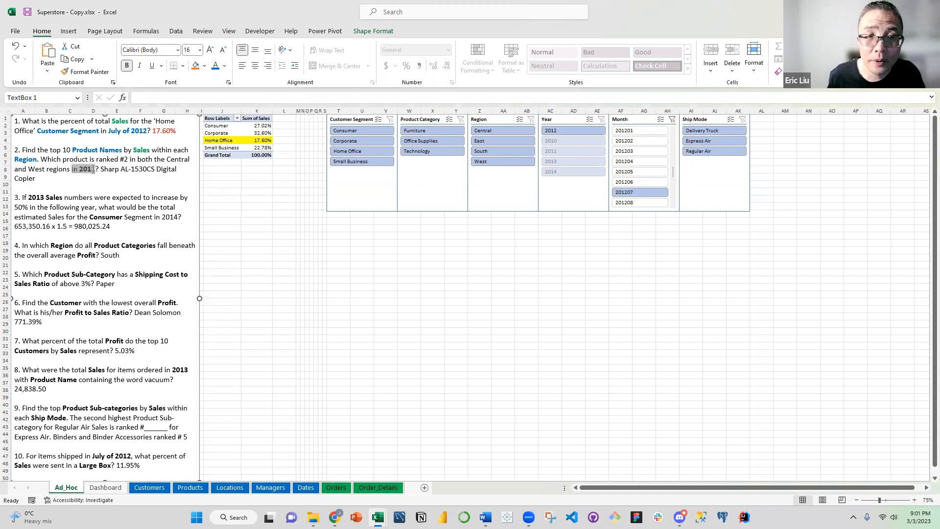
pyautogui.click(92, 169)
pyautogui.doubleClick(85, 169)
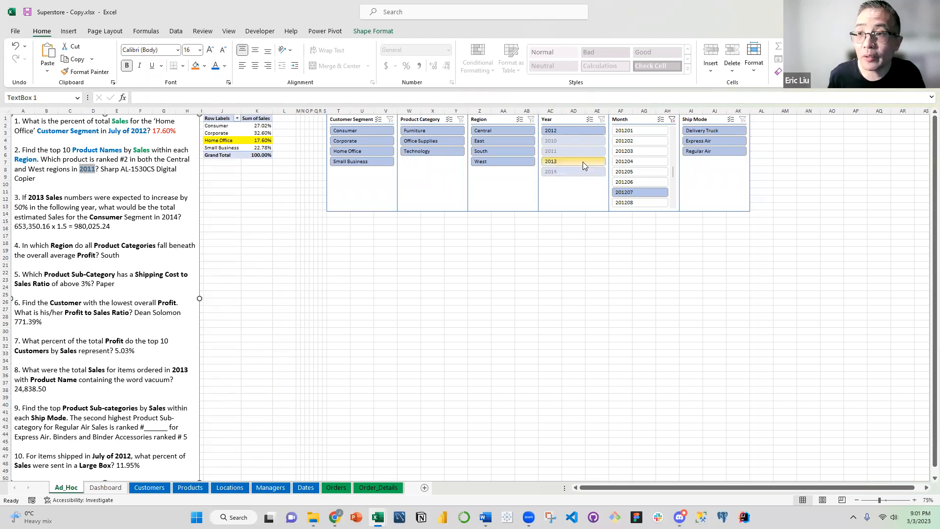
# Remove the yellow fill from the Home Office row of the PivotTable
pyautogui.rightClick(259, 149)
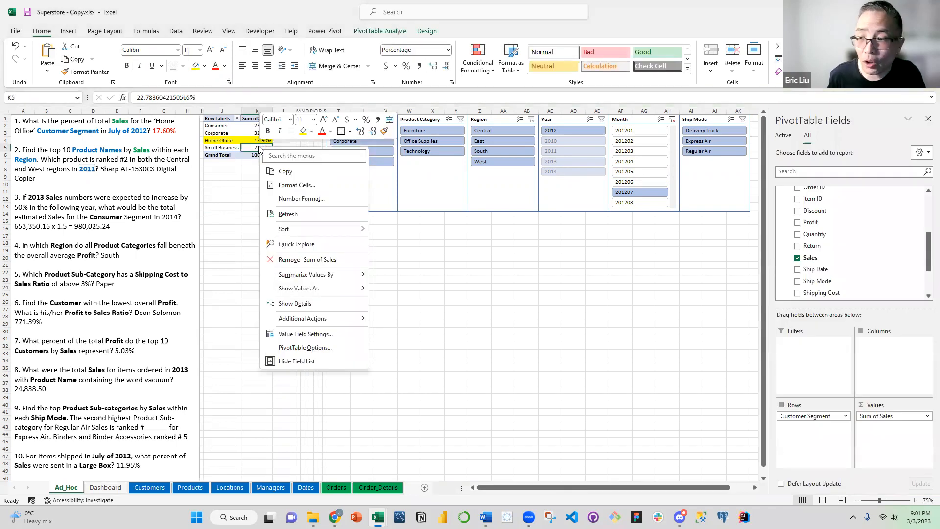
pyautogui.click(240, 169)
pyautogui.click(267, 140)
pyautogui.moveTo(267, 140); pyautogui.dragTo(220, 141)
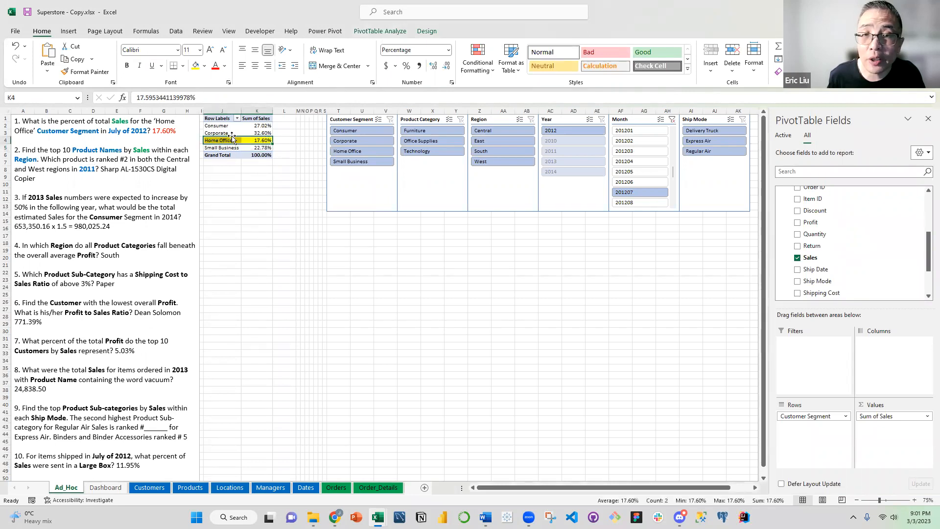
pyautogui.click(205, 72)
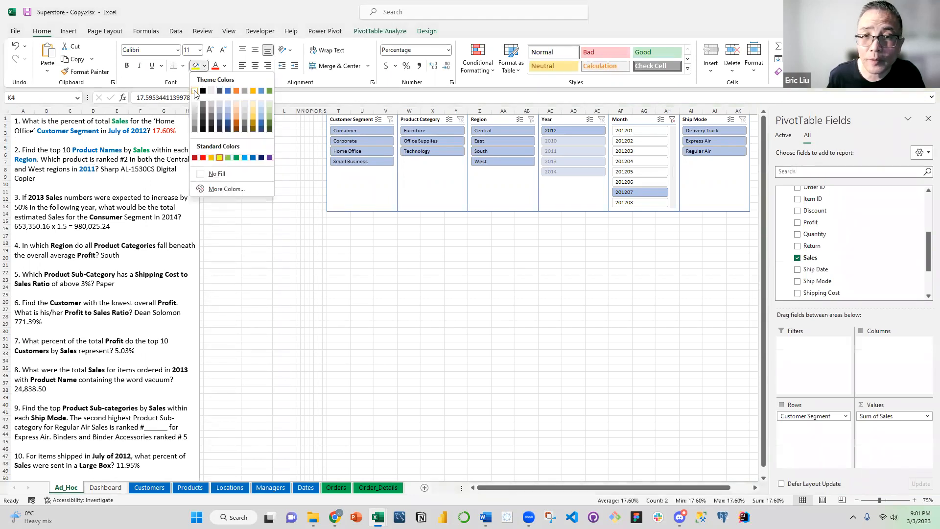
pyautogui.click(216, 180)
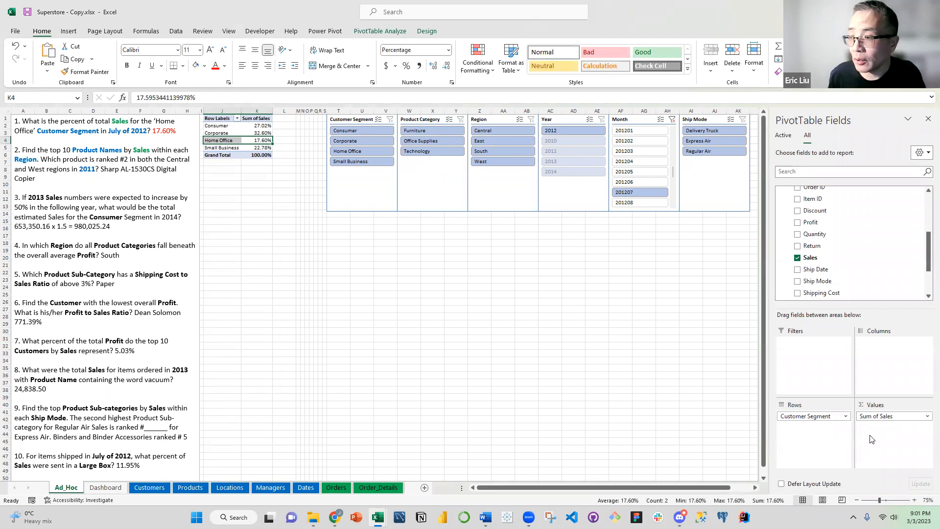
# Empty the PivotTable's rows and values, and replace the Month slicer filter with a Year filter of 2011
pyautogui.scroll(1, 847, 192)
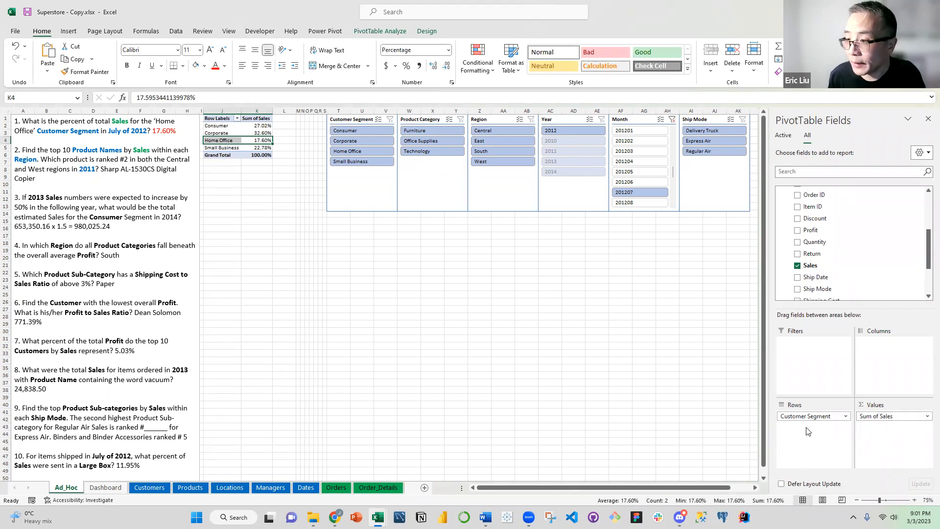
pyautogui.moveTo(809, 422); pyautogui.dragTo(820, 264)
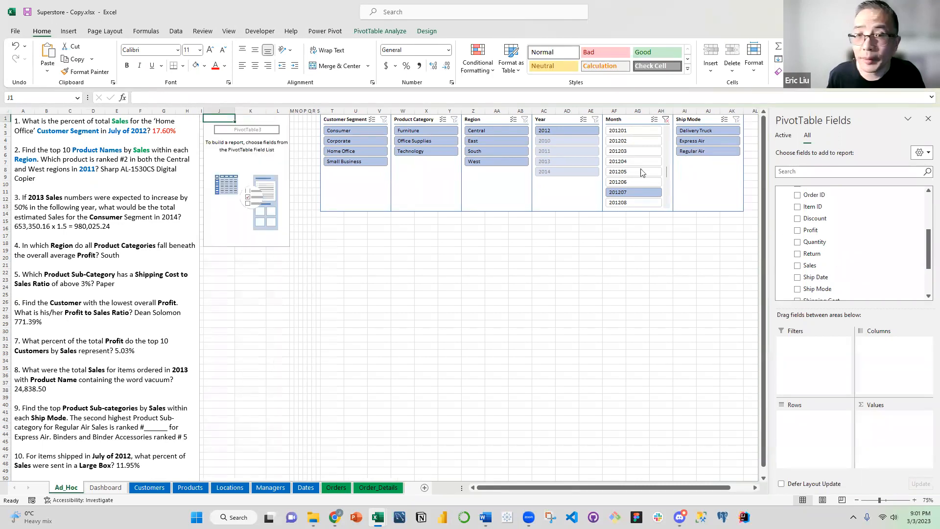
pyautogui.click(666, 119)
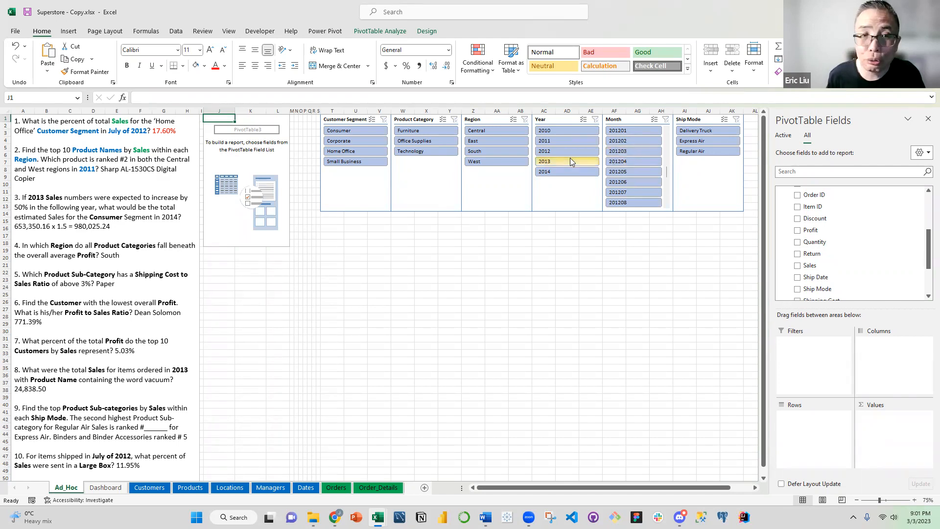
pyautogui.click(562, 141)
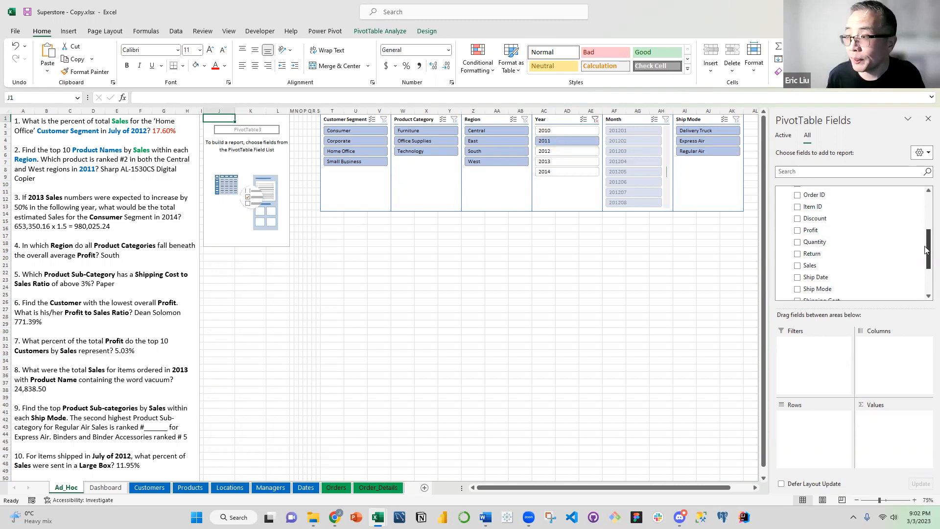
# Add Product Name from the Products table to the PivotTable rows
pyautogui.scroll(5, 925, 227)
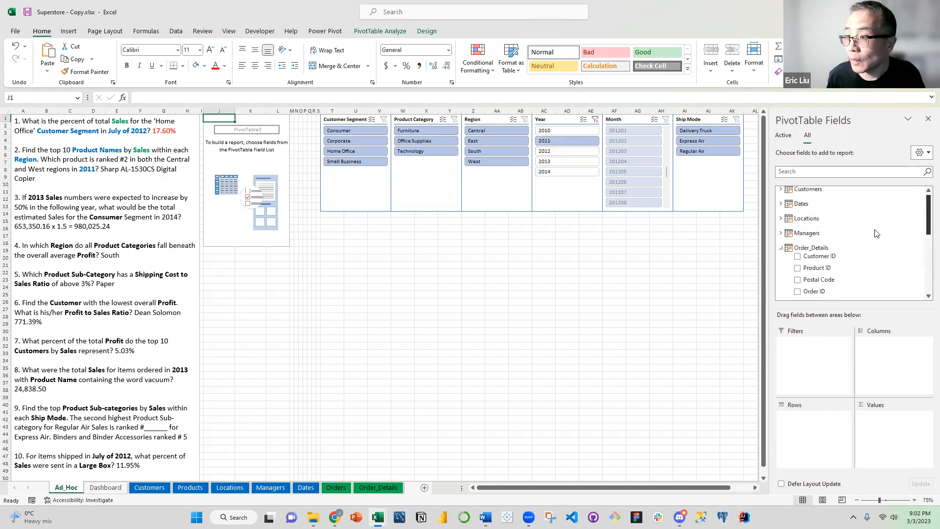
pyautogui.click(781, 250)
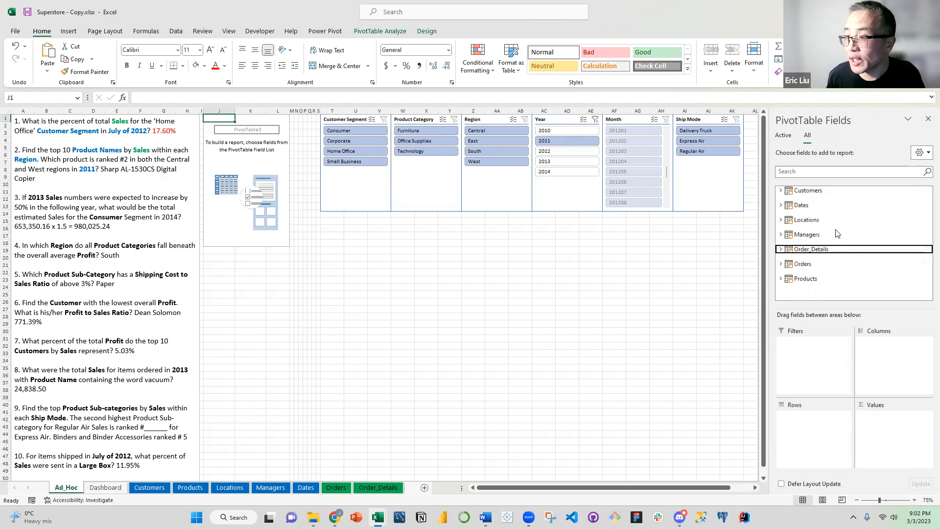
pyautogui.click(781, 279)
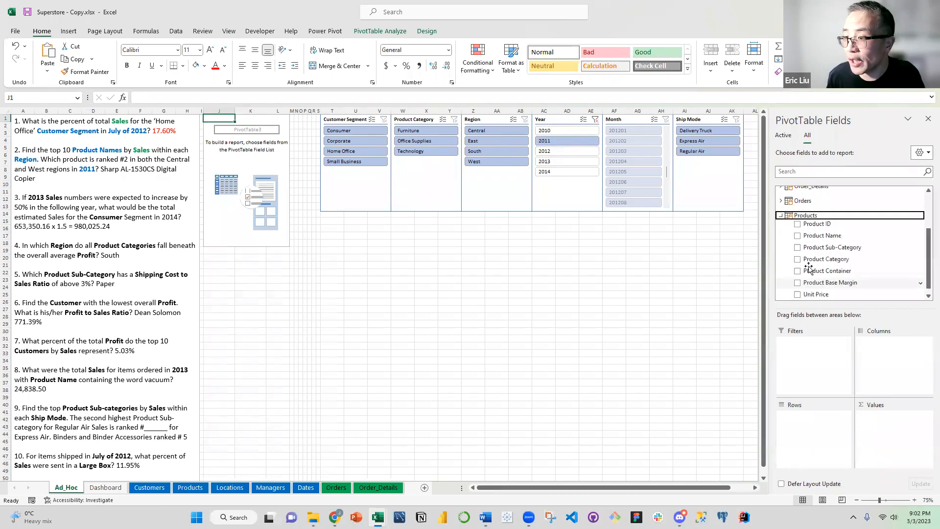
pyautogui.moveTo(823, 236); pyautogui.dragTo(818, 423)
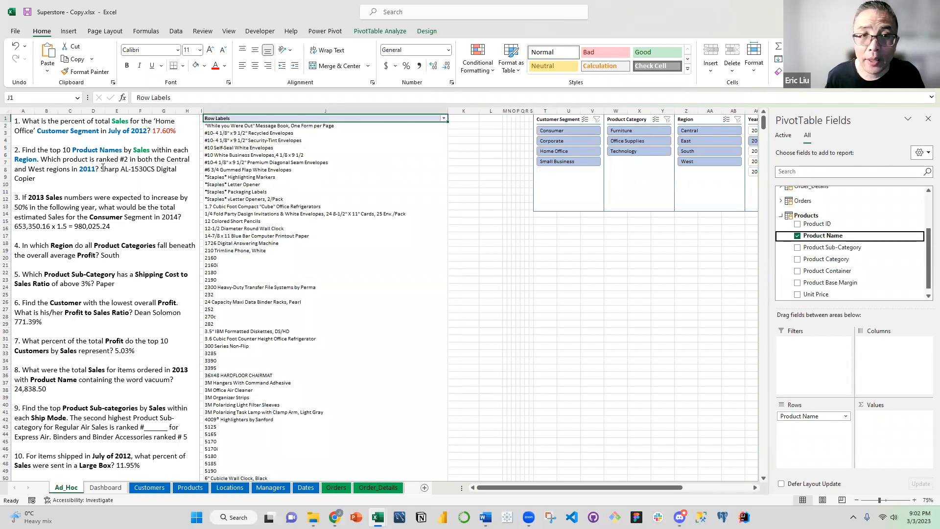
# Add Sales from the Order_Details table to the PivotTable values and collapse the table's field list
pyautogui.click(781, 216)
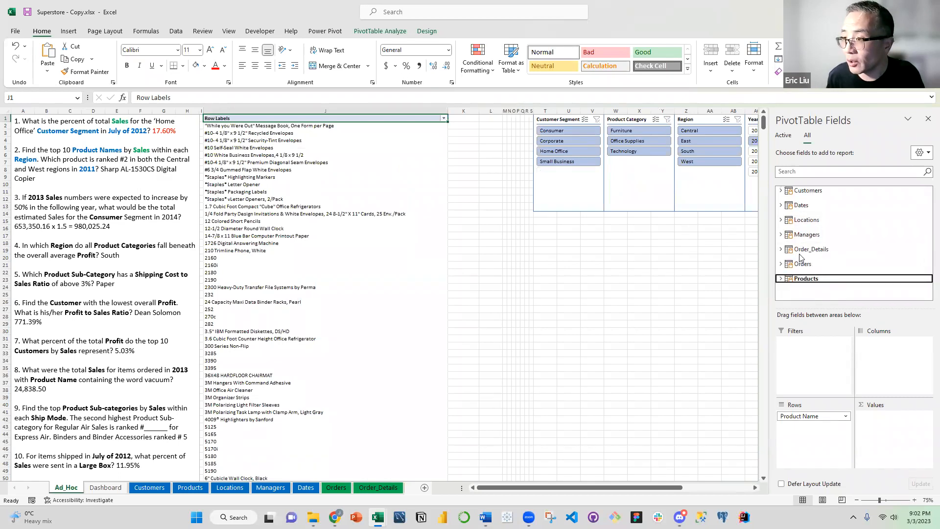
pyautogui.click(781, 251)
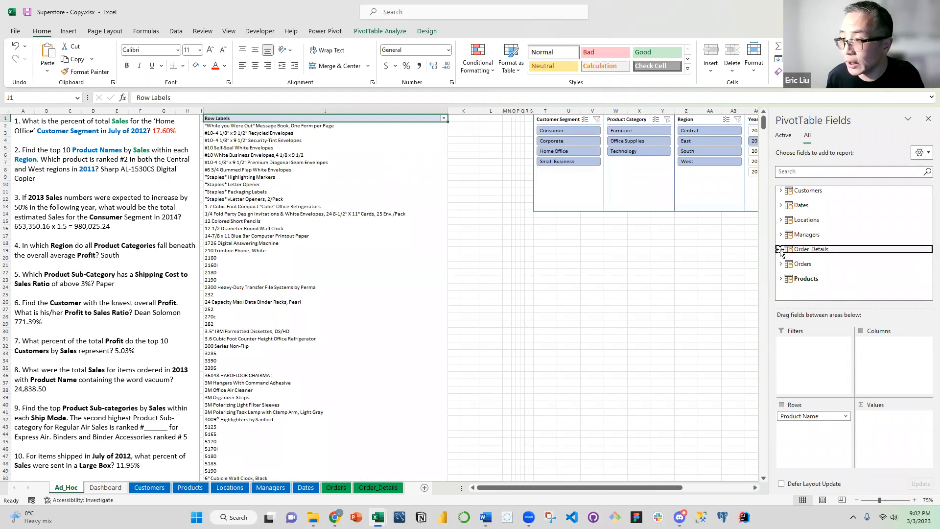
pyautogui.scroll(-2, 862, 277)
pyautogui.moveTo(825, 258); pyautogui.dragTo(888, 415)
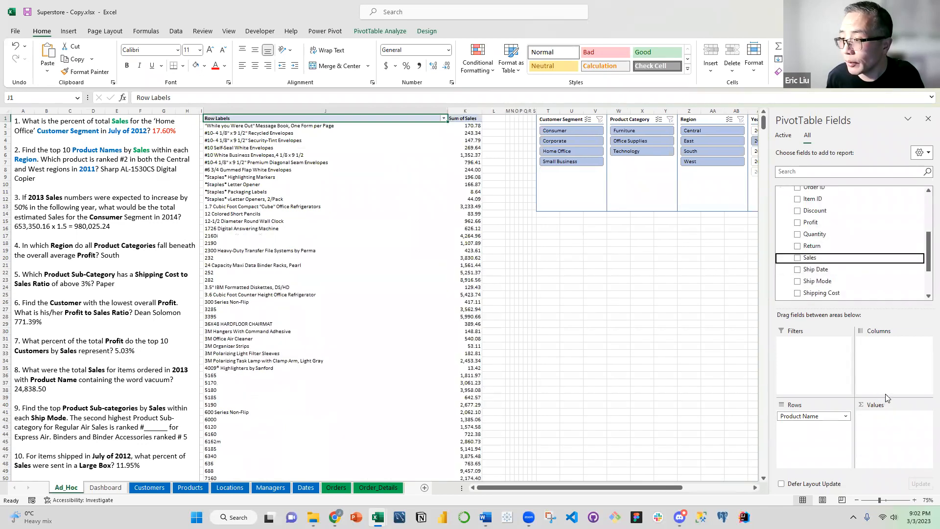
pyautogui.scroll(2, 781, 228)
pyautogui.click(781, 214)
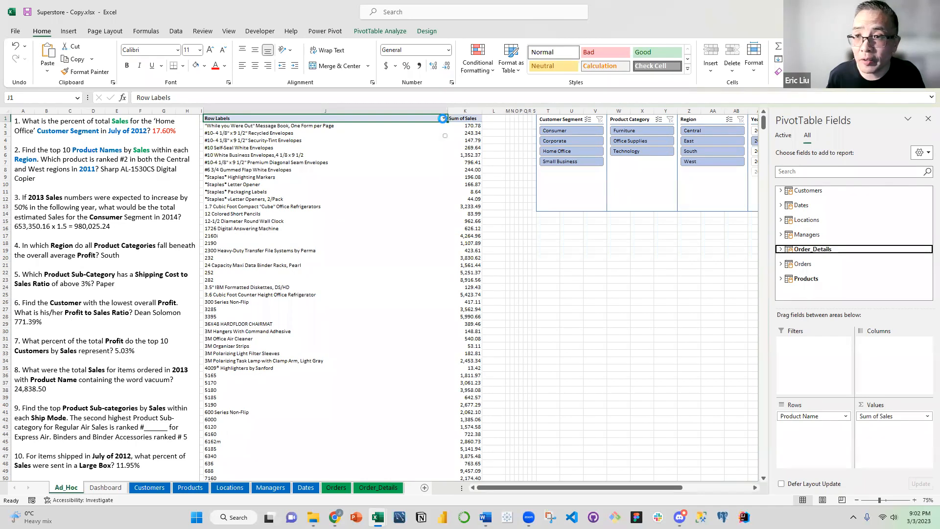
# Apply a Top 10 value filter by Sum of Sales to the Product Name rows of the PivotTable
pyautogui.click(443, 119)
pyautogui.moveTo(364, 196)
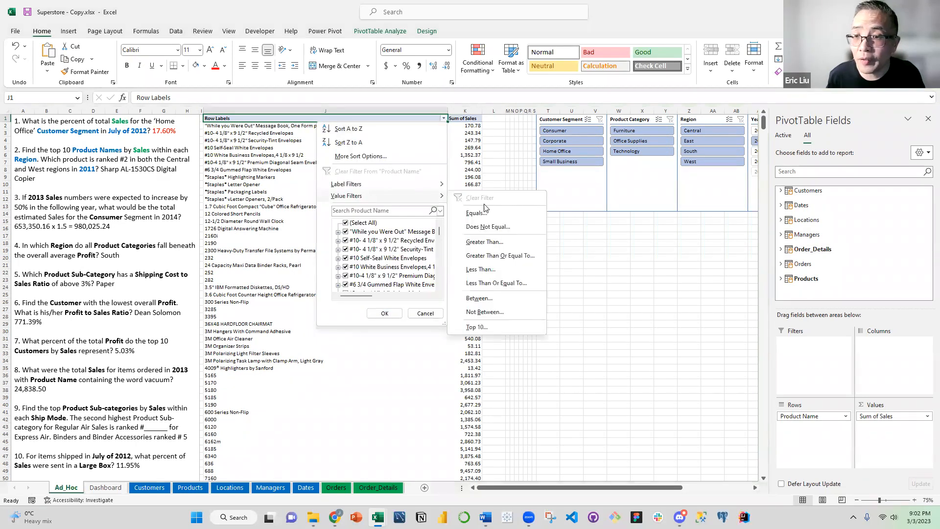
pyautogui.click(486, 327)
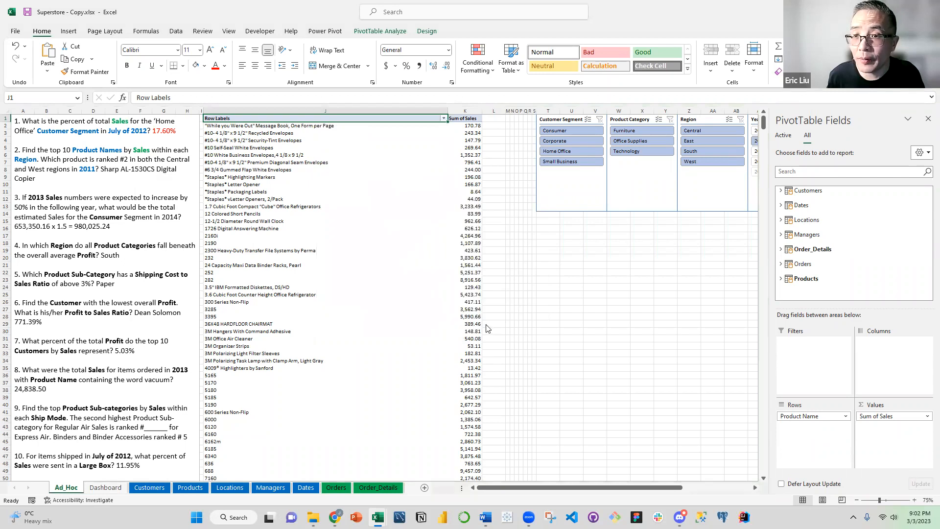
pyautogui.click(563, 257)
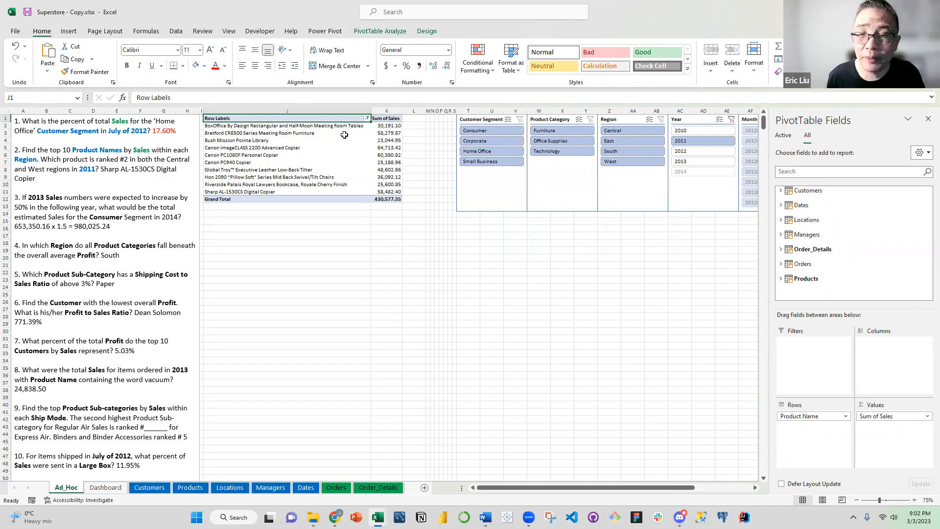
# Sort the PivotTable's Product Name rows in descending order by Sum of Sales
pyautogui.click(366, 120)
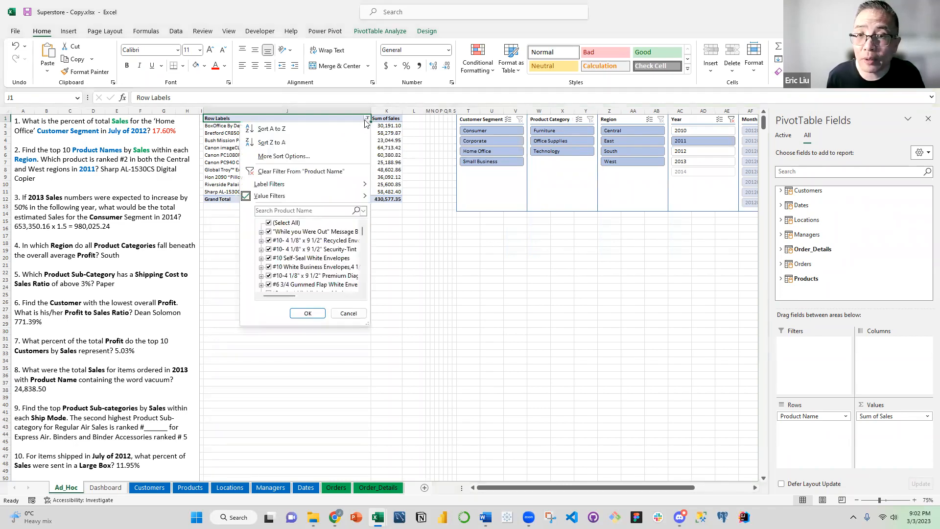
pyautogui.click(309, 157)
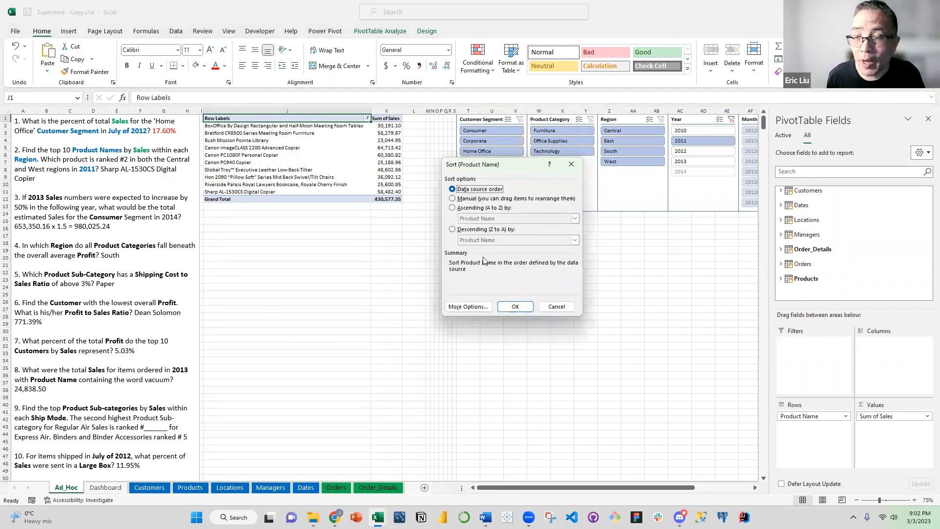
pyautogui.click(469, 233)
pyautogui.click(475, 241)
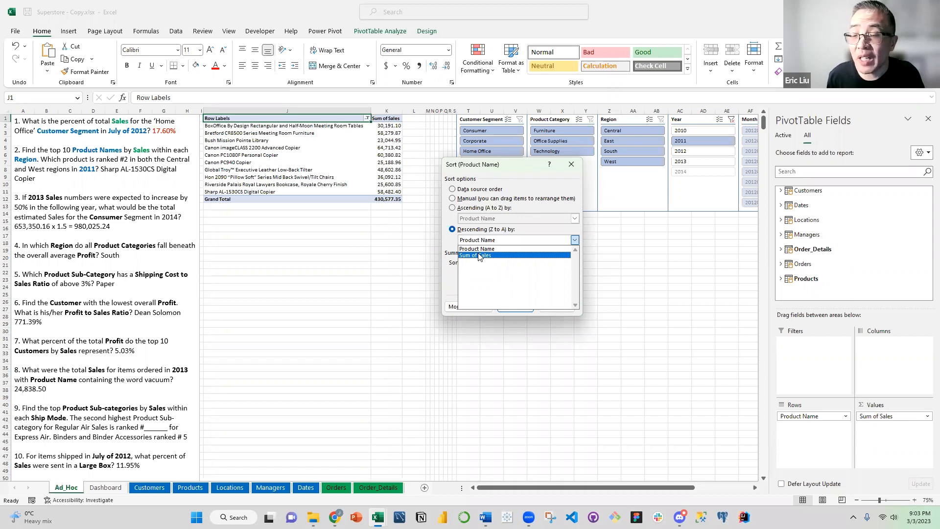
pyautogui.click(479, 255)
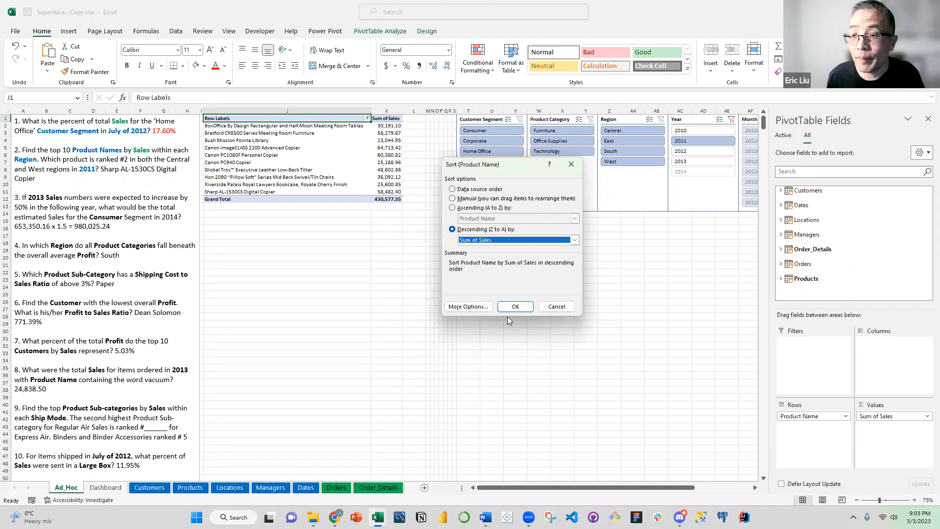
pyautogui.click(520, 305)
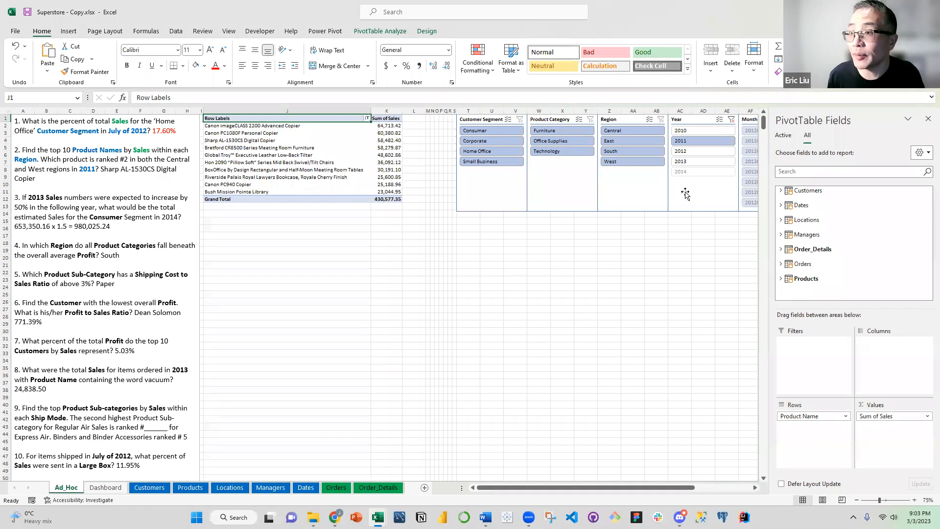
# Close the field list, filter Region to Central, and fill the second-ranked Sharp AL-1530CS Digital Copier row with yellow
pyautogui.click(928, 119)
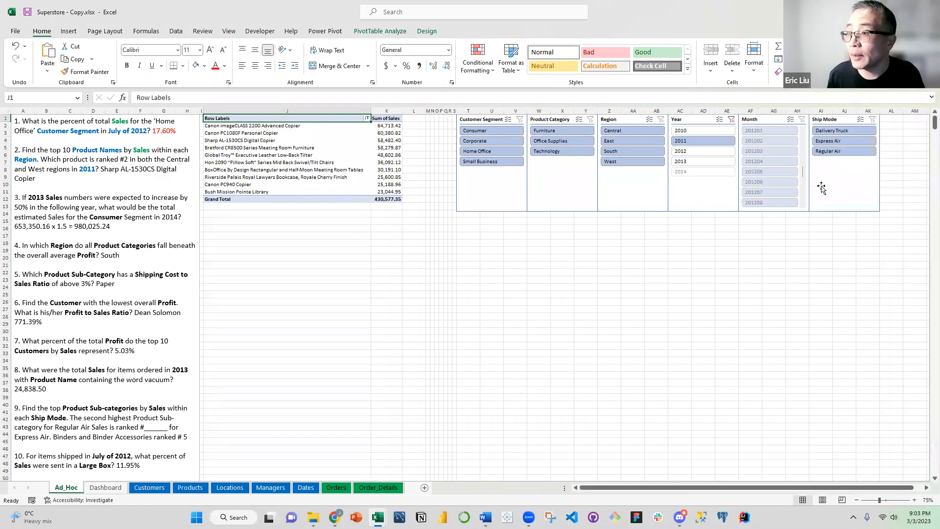
pyautogui.click(615, 129)
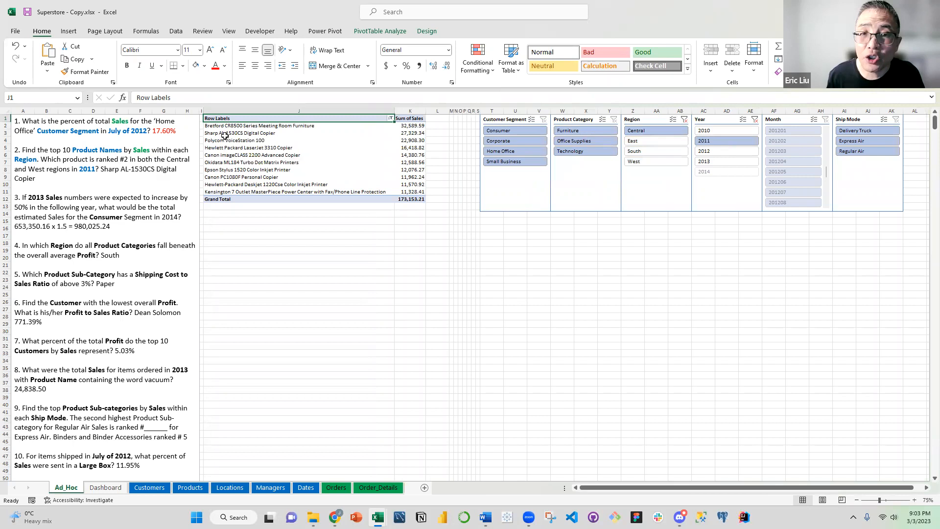
pyautogui.moveTo(227, 133); pyautogui.dragTo(412, 133)
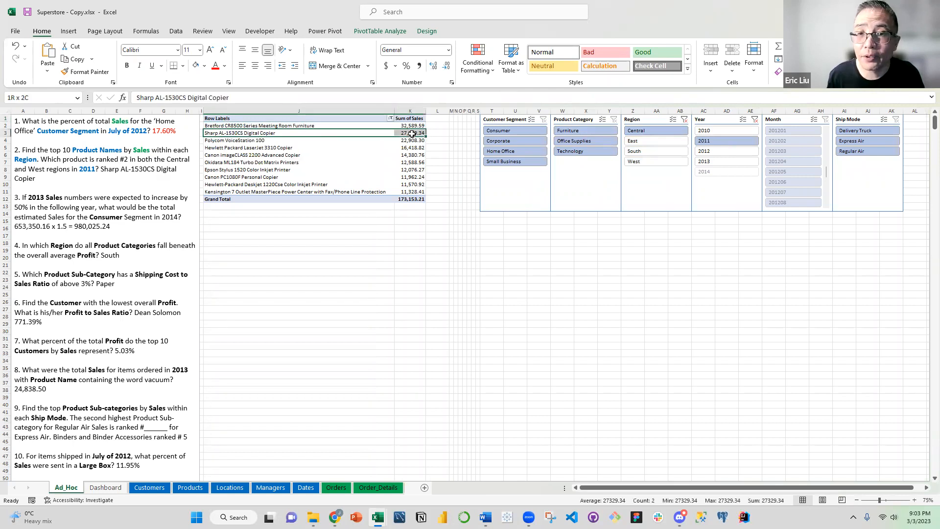
pyautogui.click(204, 66)
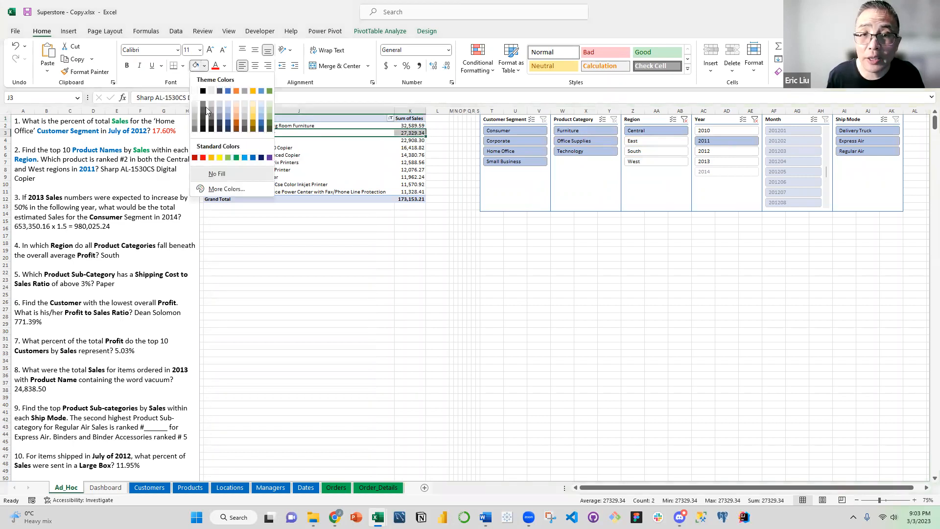
pyautogui.click(219, 158)
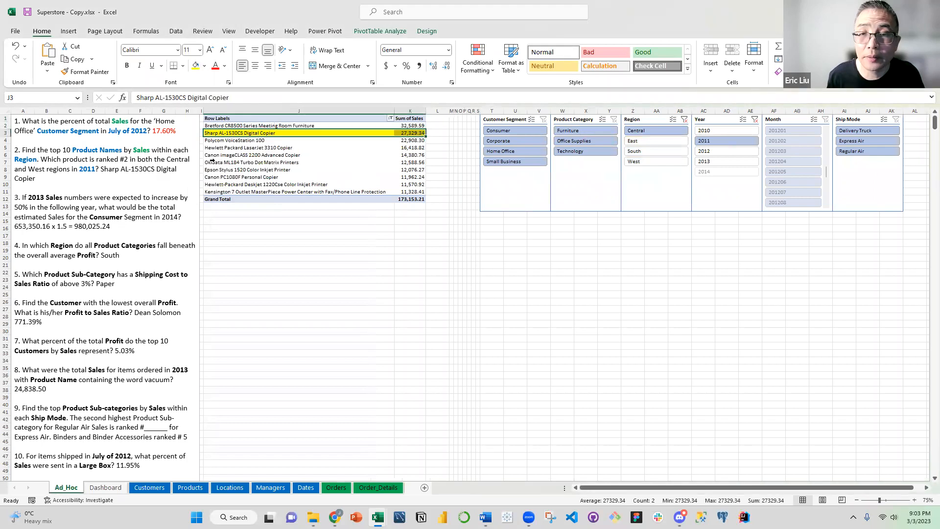
# Filter Region to West and colour the question 2 answer "Sharp AL-1530CS Digital Copier" red in the text box
pyautogui.click(638, 163)
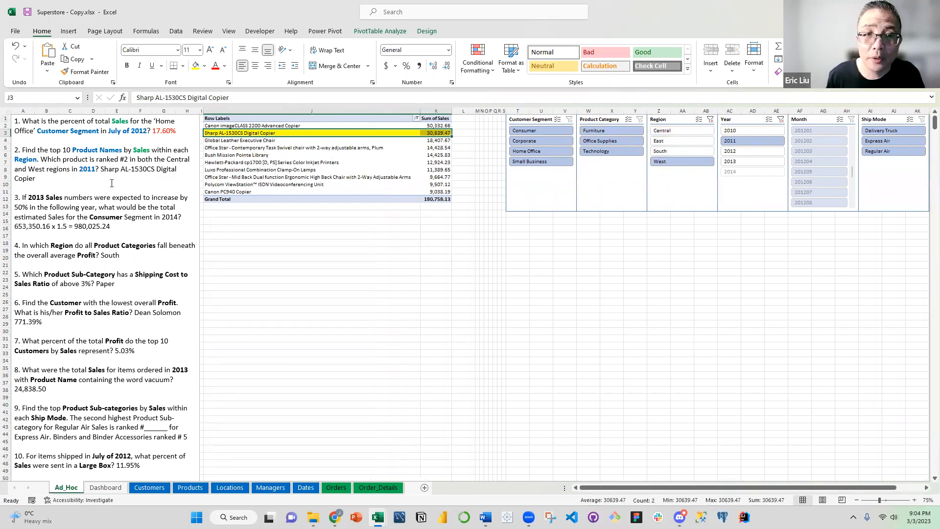
pyautogui.moveTo(101, 170); pyautogui.dragTo(73, 184)
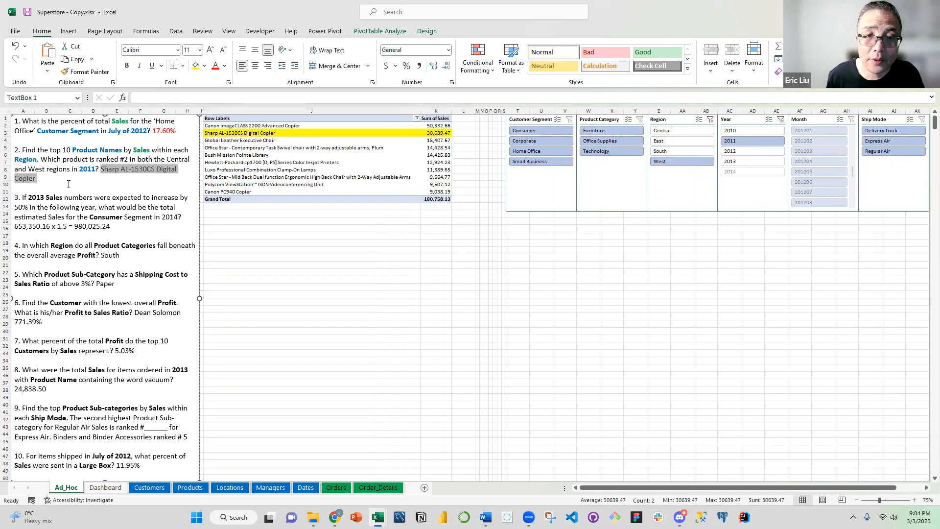
pyautogui.click(224, 66)
pyautogui.click(215, 172)
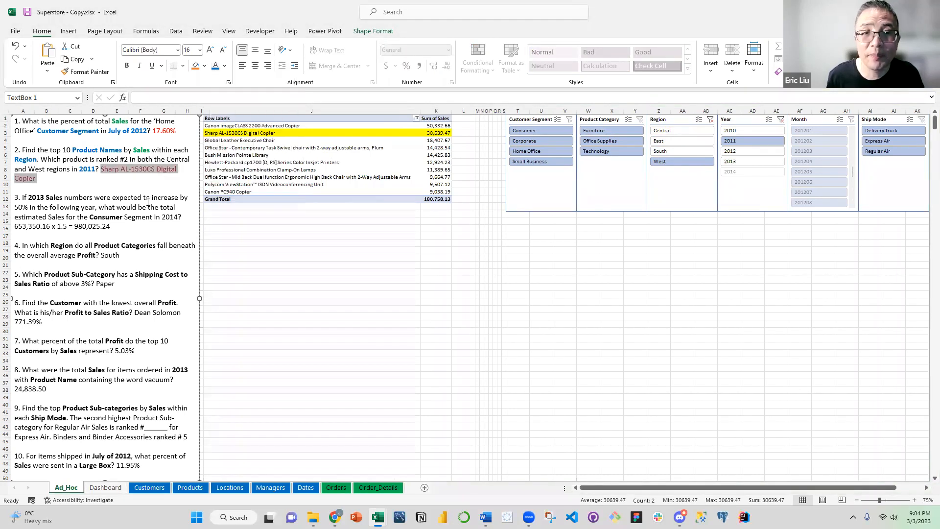
pyautogui.click(323, 235)
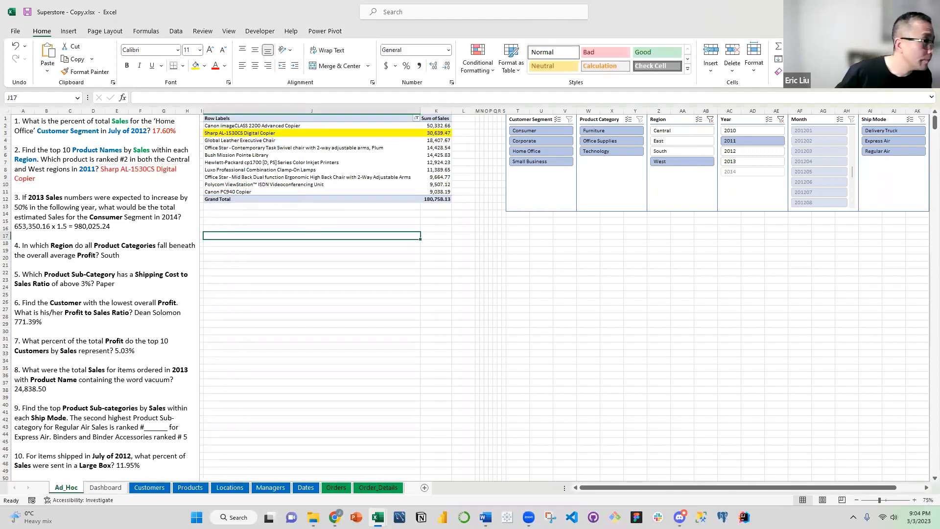
pyautogui.hotkey('alt', 'Tab')
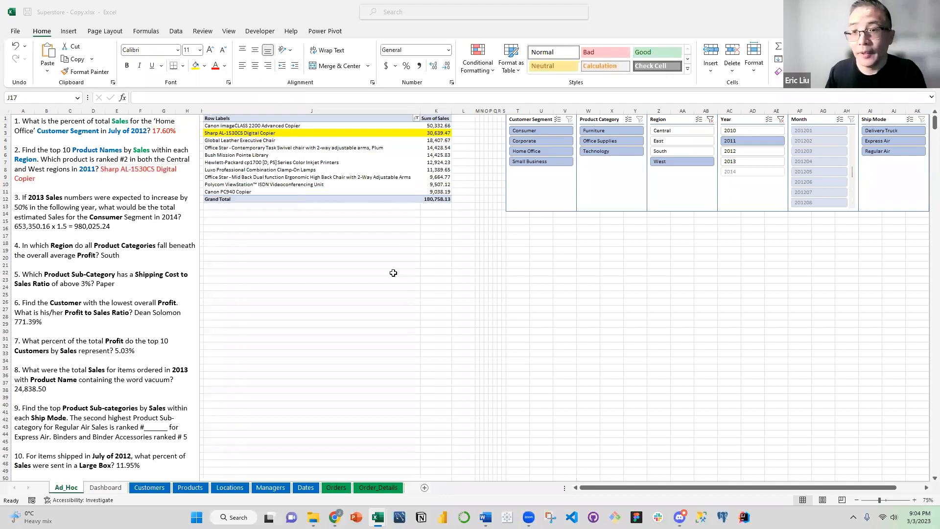
pyautogui.hotkey('alt', 'Tab')
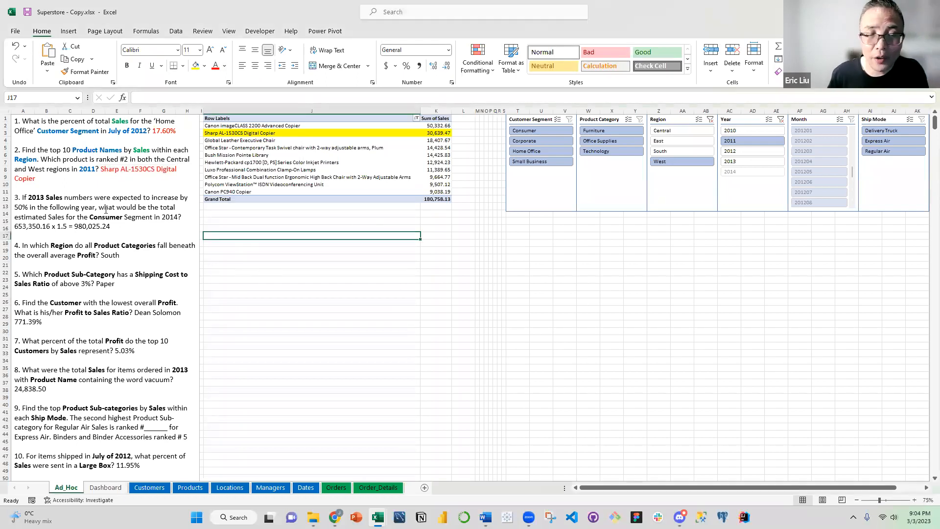
# Replace the yellow fill of the Sharp AL-1530CS Digital Copier row in the PivotTable with white
pyautogui.click(413, 148)
pyautogui.moveTo(436, 133); pyautogui.dragTo(271, 133)
pyautogui.click(204, 65)
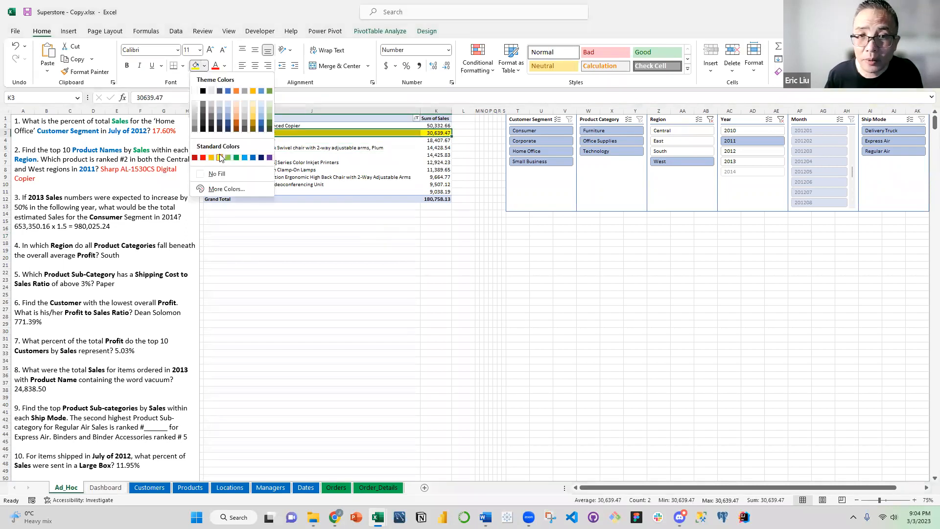
pyautogui.click(195, 91)
pyautogui.click(451, 259)
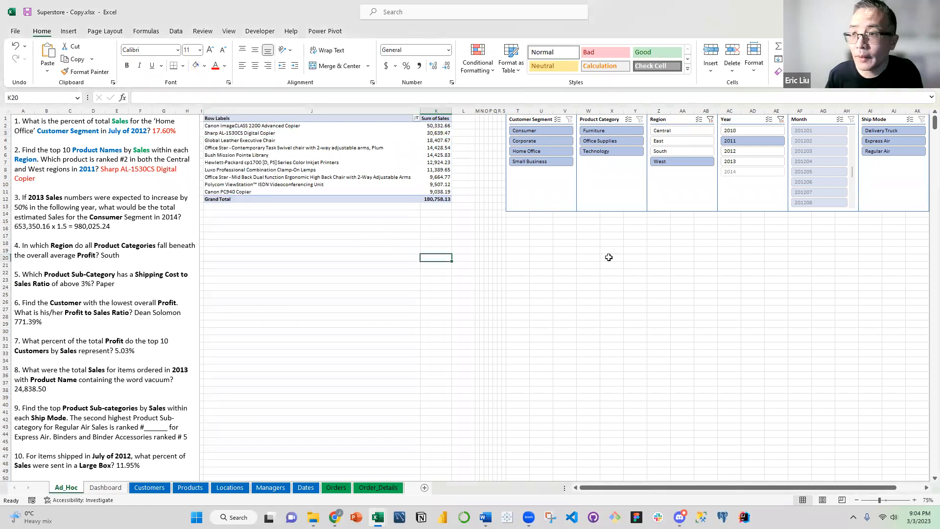
# Clear the Region and Year slicer filters
pyautogui.click(710, 120)
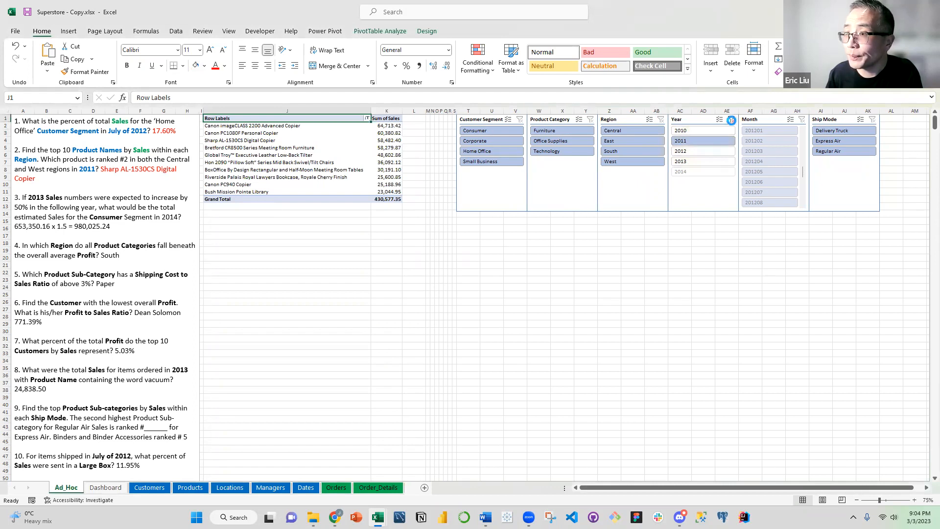
pyautogui.click(731, 121)
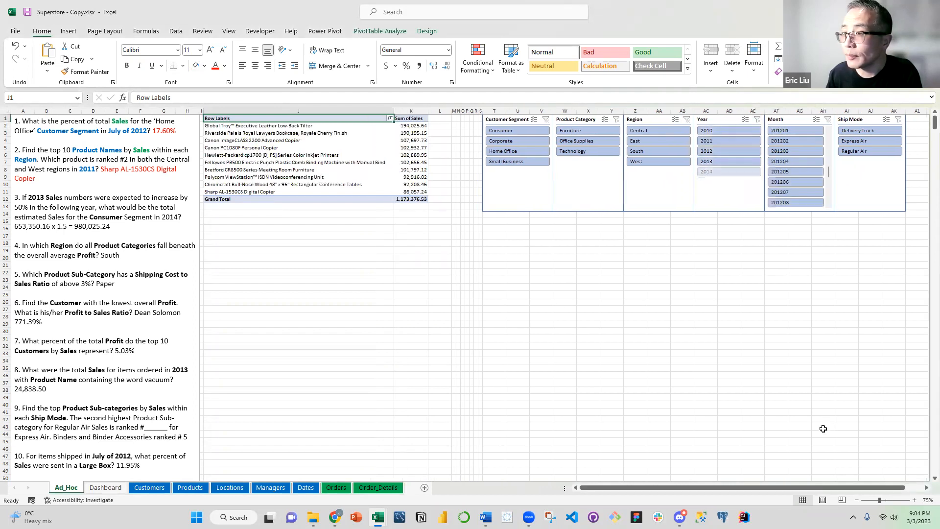
pyautogui.hscroll(2, 725, 488)
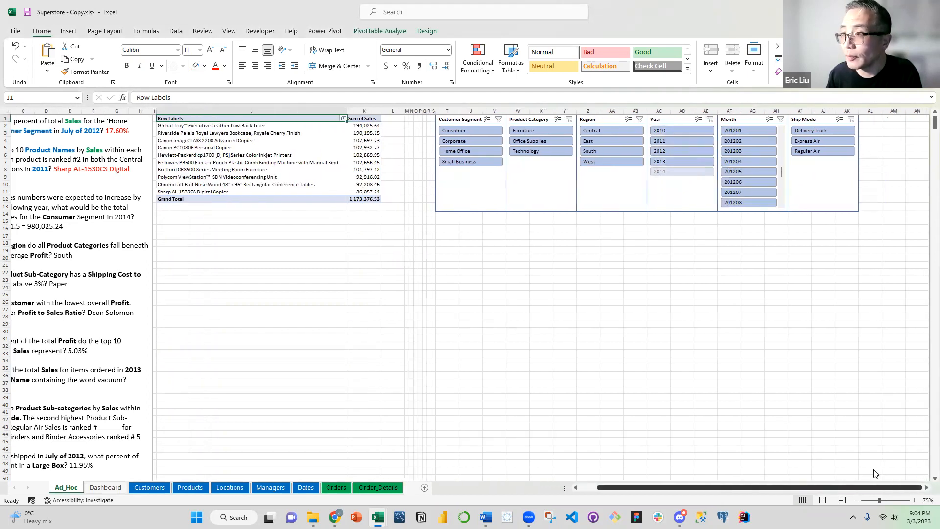
pyautogui.hscroll(-2, 637, 475)
# Make the word "Consumer" in question 3 of the text box bold
pyautogui.click(65, 205)
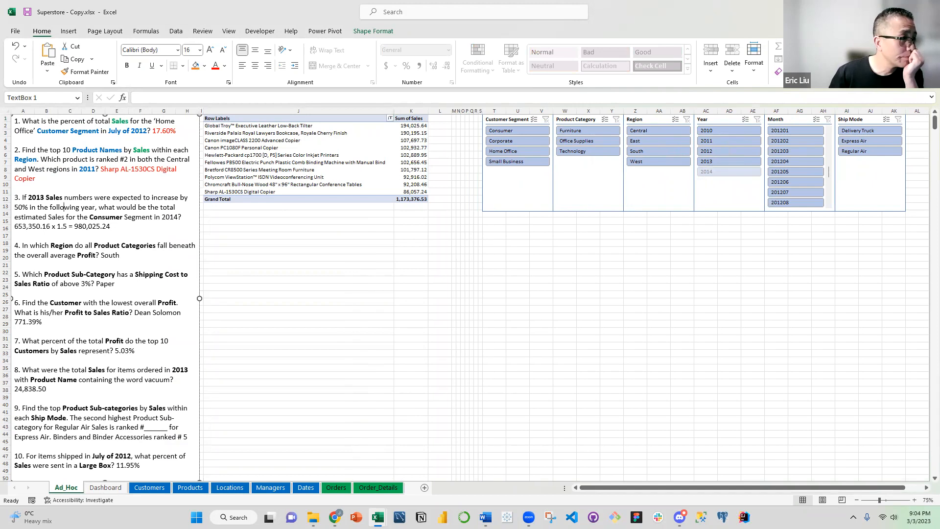
pyautogui.click(104, 206)
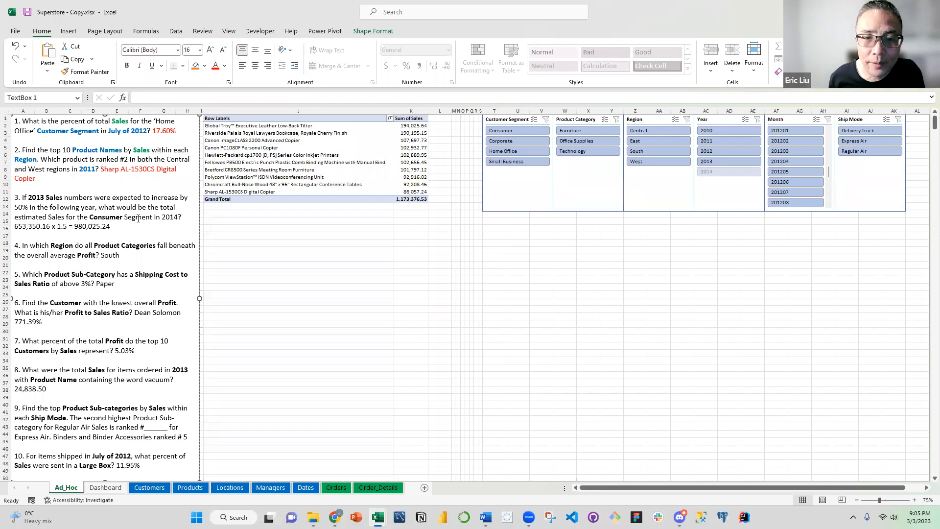
pyautogui.moveTo(91, 217); pyautogui.dragTo(124, 217)
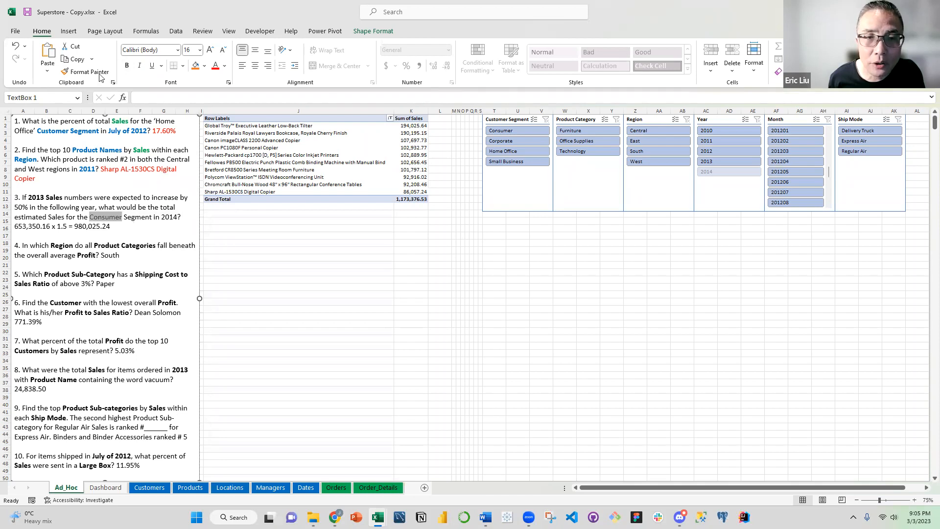
pyautogui.hotkey('ctrl', 'b')
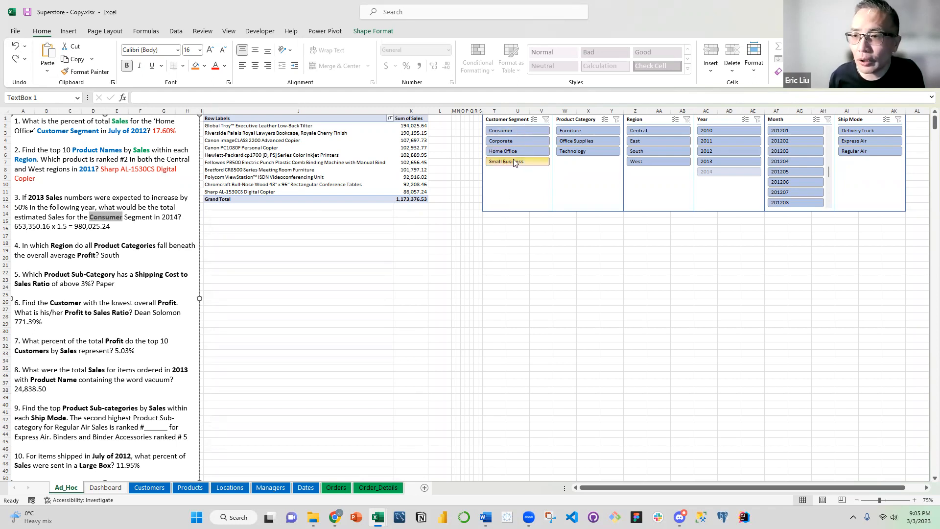
# Filter the PivotTable to the Consumer customer segment and Year 2013, and remove Product Name from its rows
pyautogui.click(513, 130)
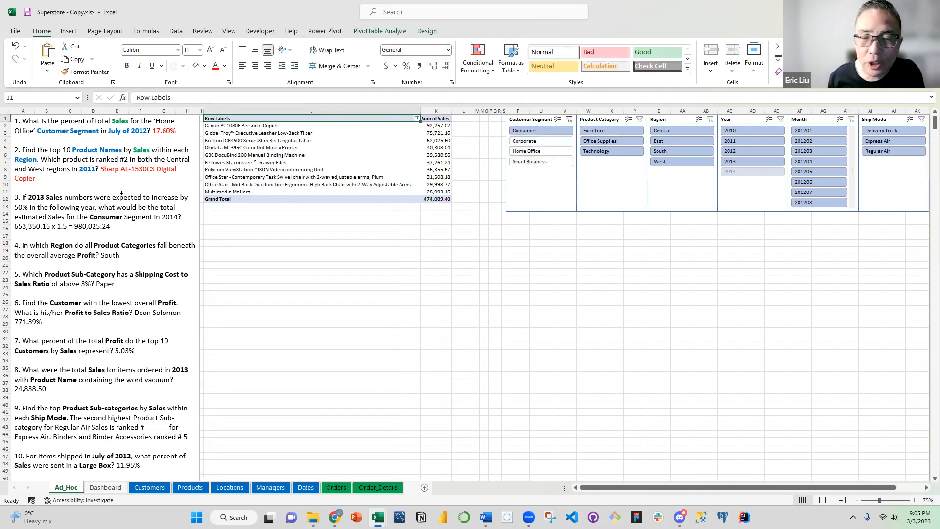
pyautogui.click(758, 162)
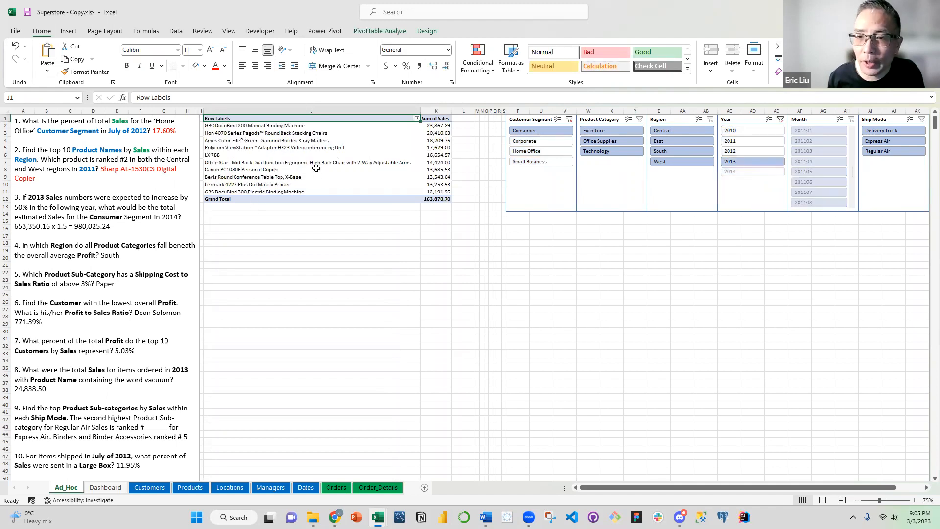
pyautogui.rightClick(316, 169)
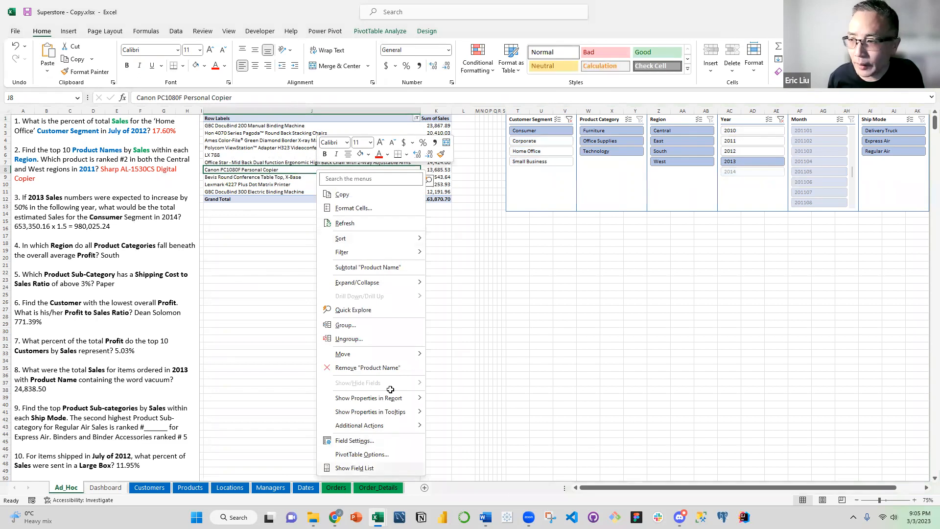
pyautogui.click(355, 468)
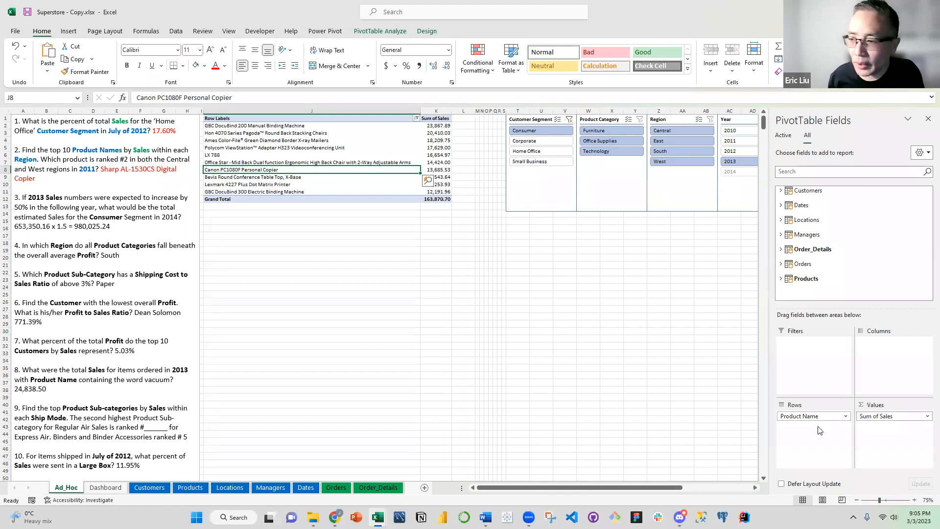
pyautogui.moveTo(808, 416); pyautogui.dragTo(829, 263)
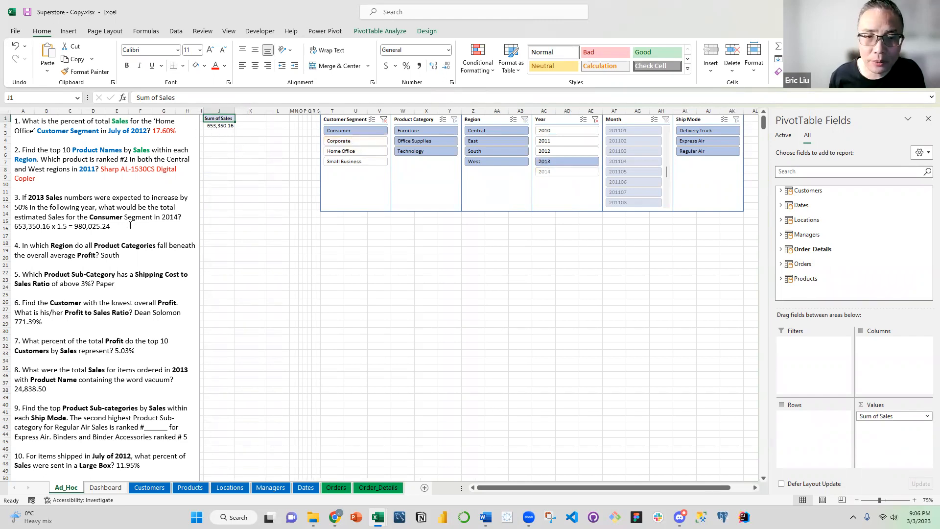
# Colour the question 3 answer "653,350.16 x 1.5 = 980,025.24" red in the text box
pyautogui.moveTo(112, 227); pyautogui.dragTo(15, 227)
pyautogui.click(216, 69)
pyautogui.click(49, 207)
# Colour the "2013" in question 3 of the text box blue
pyautogui.moveTo(28, 198); pyautogui.dragTo(64, 197)
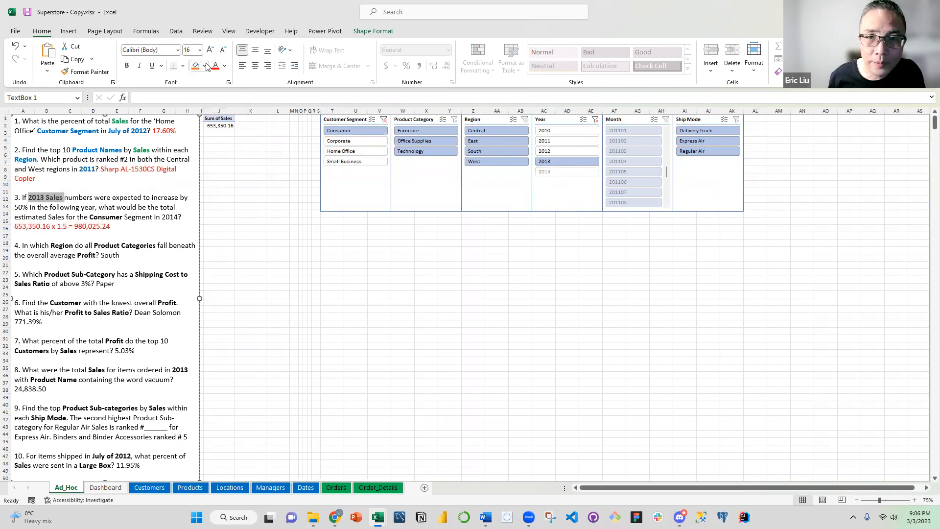
pyautogui.click(224, 66)
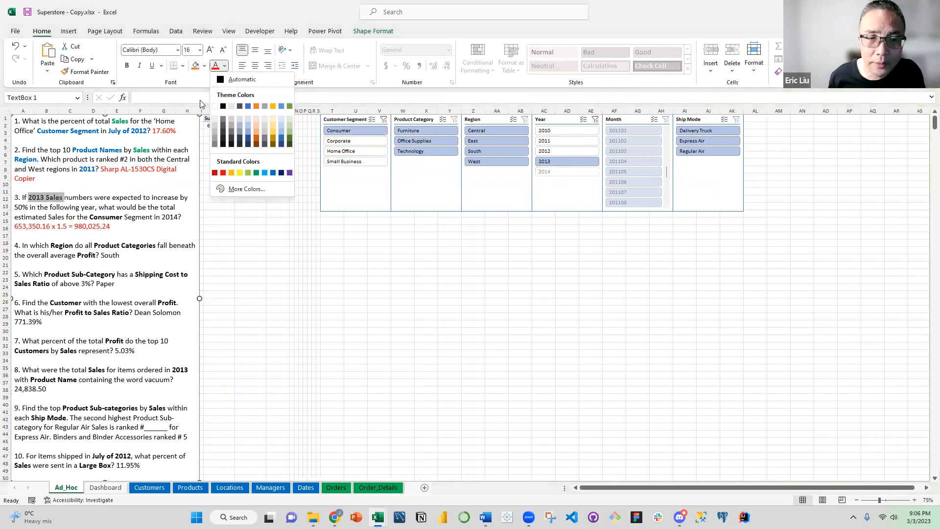
pyautogui.press('Escape')
pyautogui.click(73, 199)
pyautogui.doubleClick(36, 198)
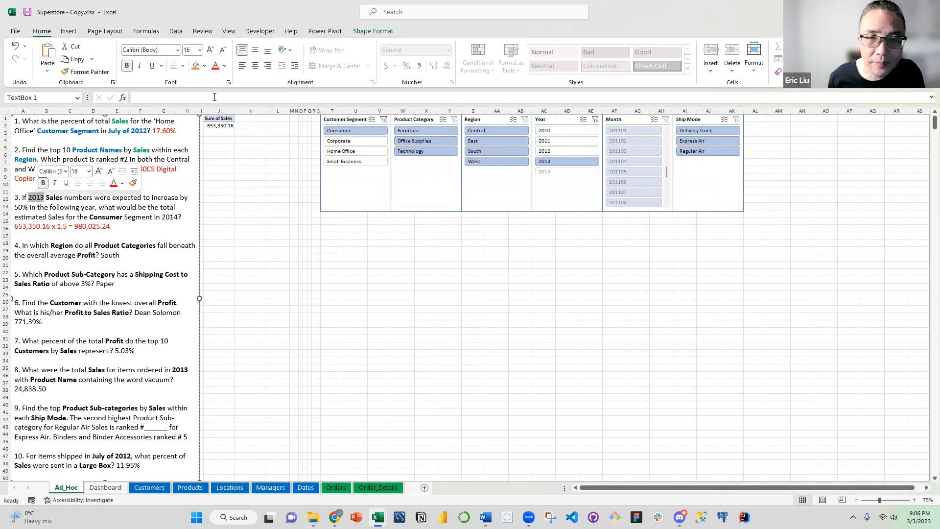
pyautogui.click(224, 66)
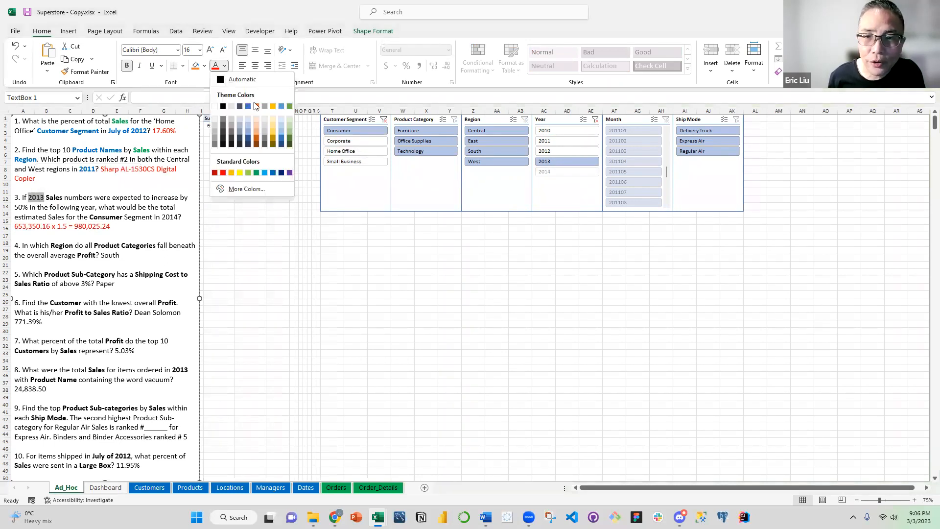
pyautogui.click(273, 173)
pyautogui.click(81, 208)
# Colour the bold "Sales" green and "Consumer" blue in question 3 of the text box
pyautogui.doubleClick(54, 198)
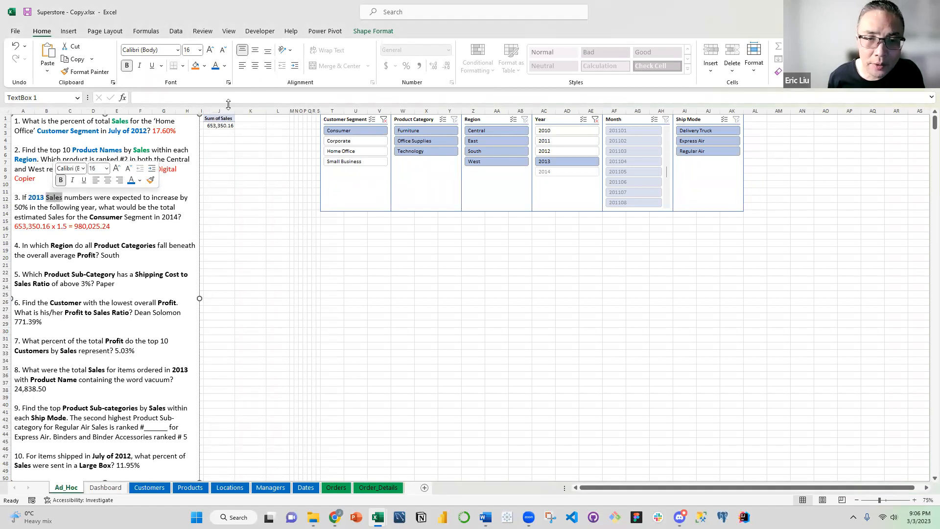
pyautogui.click(224, 66)
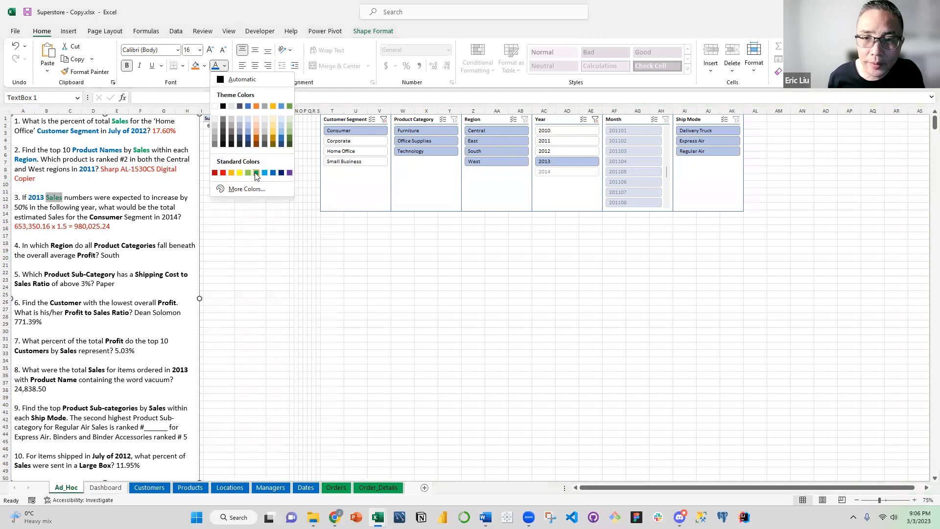
pyautogui.click(256, 172)
pyautogui.doubleClick(107, 217)
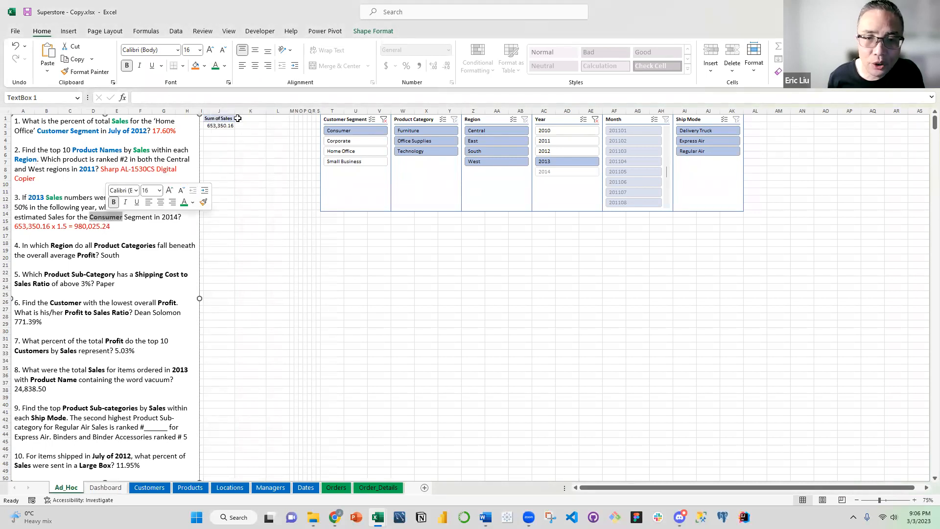
pyautogui.click(226, 67)
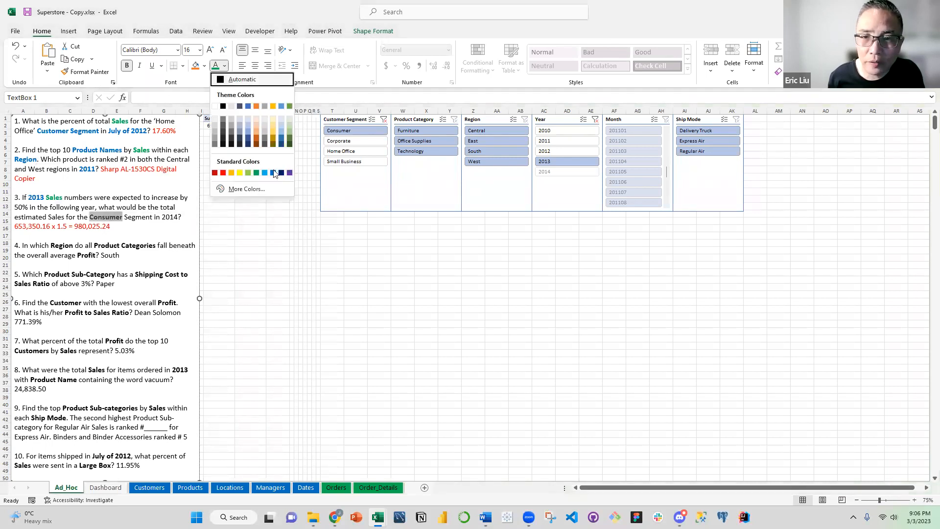
pyautogui.click(273, 173)
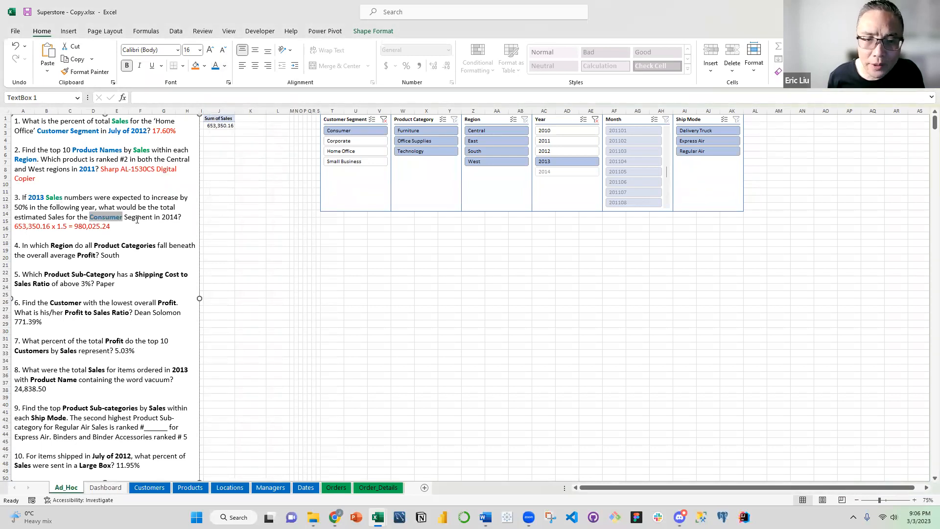
pyautogui.click(137, 220)
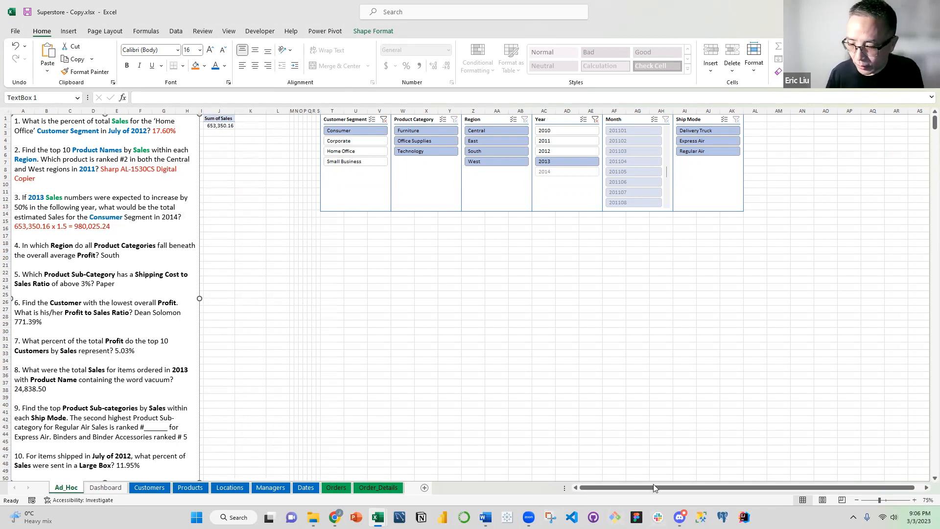
# Switch to Calculator and multiply 653,350.16 by 1.5 to check the question 3 answer
pyautogui.press('XF86Calculator')
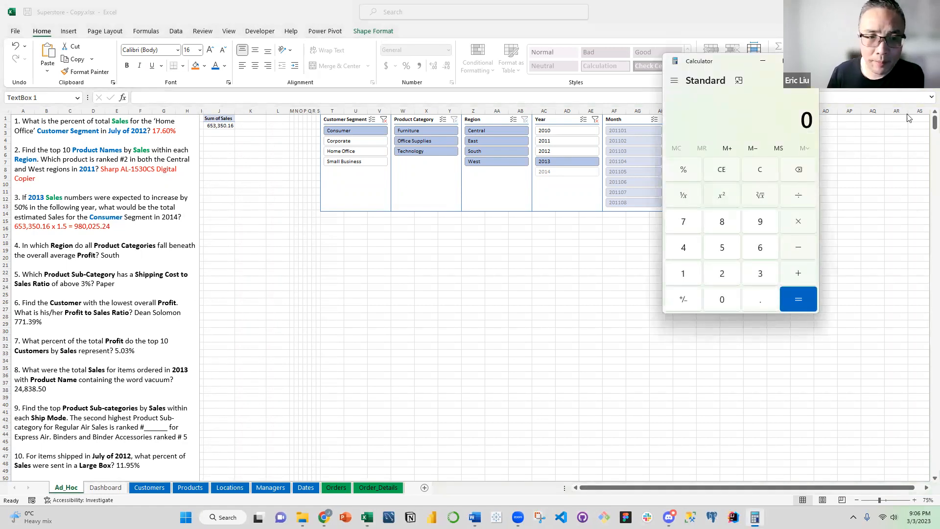
pyautogui.write('653')
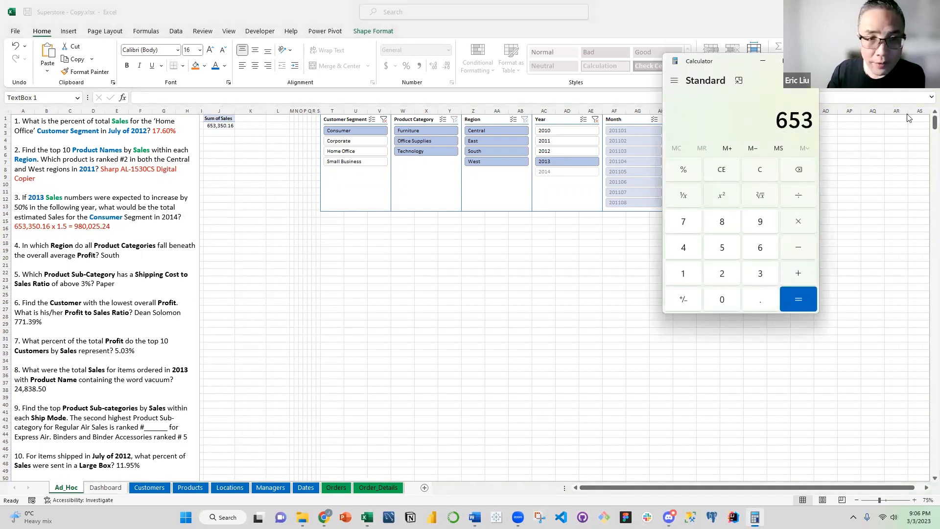
pyautogui.write(',35')
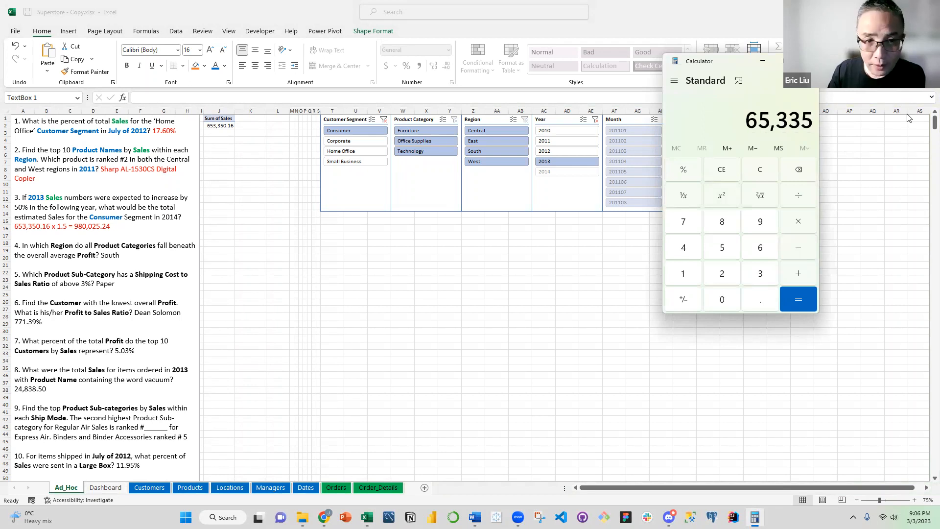
pyautogui.write('0.16')
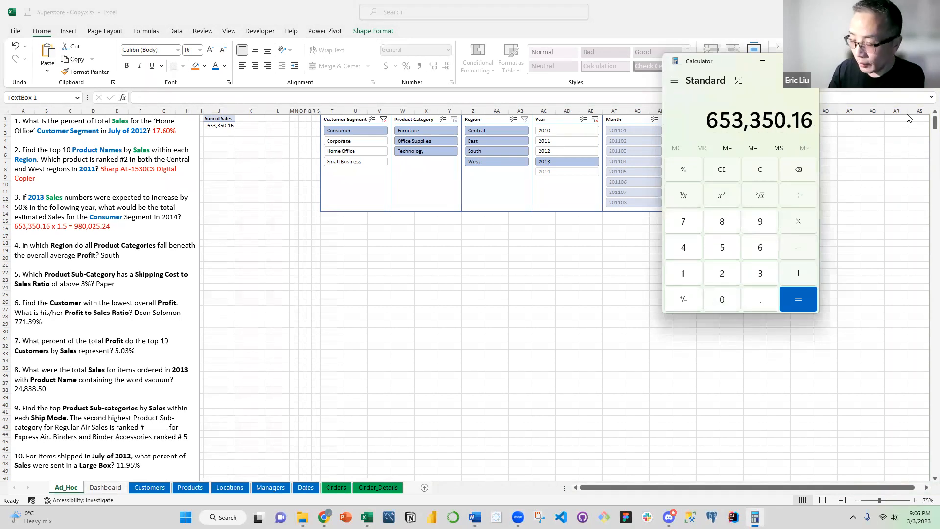
pyautogui.press('*')
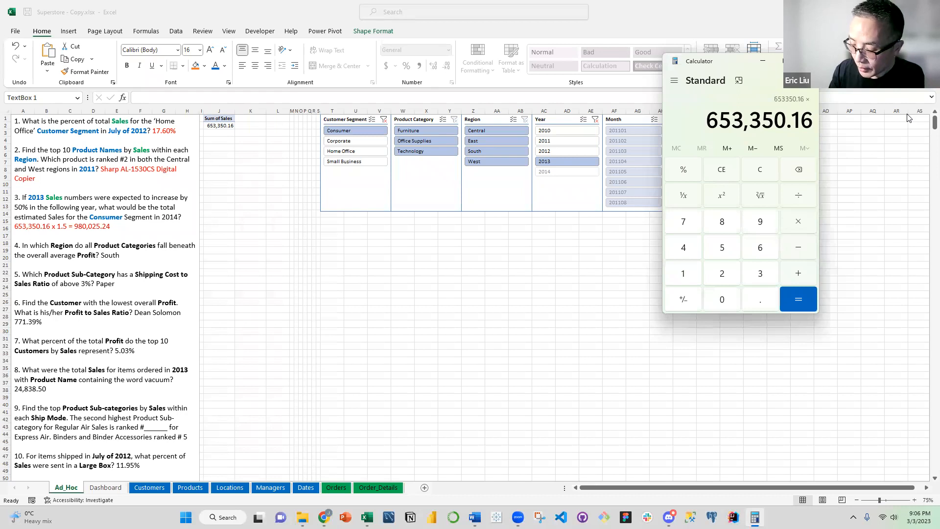
pyautogui.write('1.5')
pyautogui.press('Return')
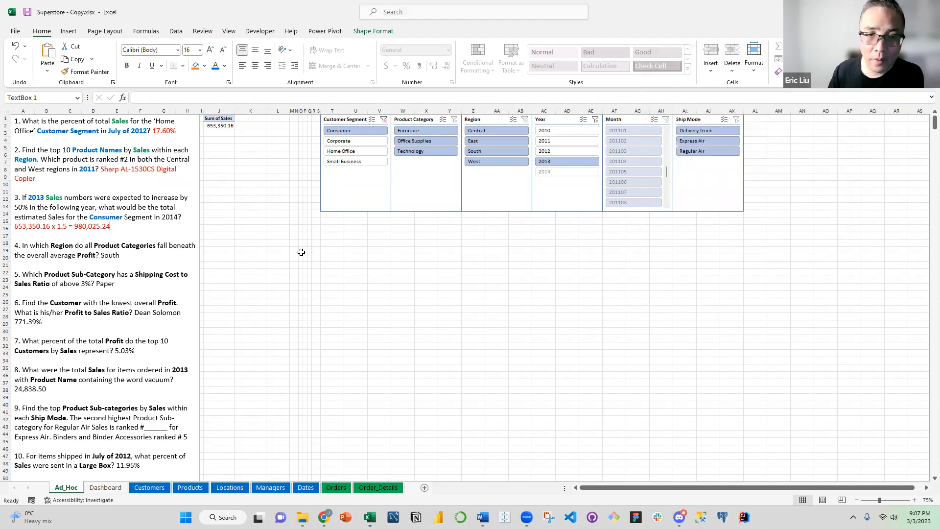
# Remove Sum of Sales from the PivotTable's values and clear the Customer Segment and Year slicer filters
pyautogui.click(217, 227)
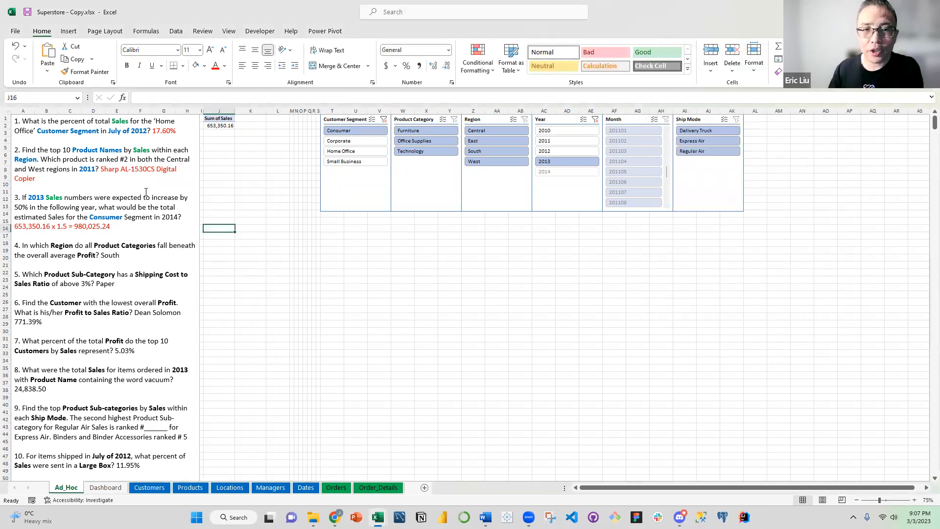
pyautogui.click(224, 127)
pyautogui.moveTo(873, 417); pyautogui.dragTo(665, 223)
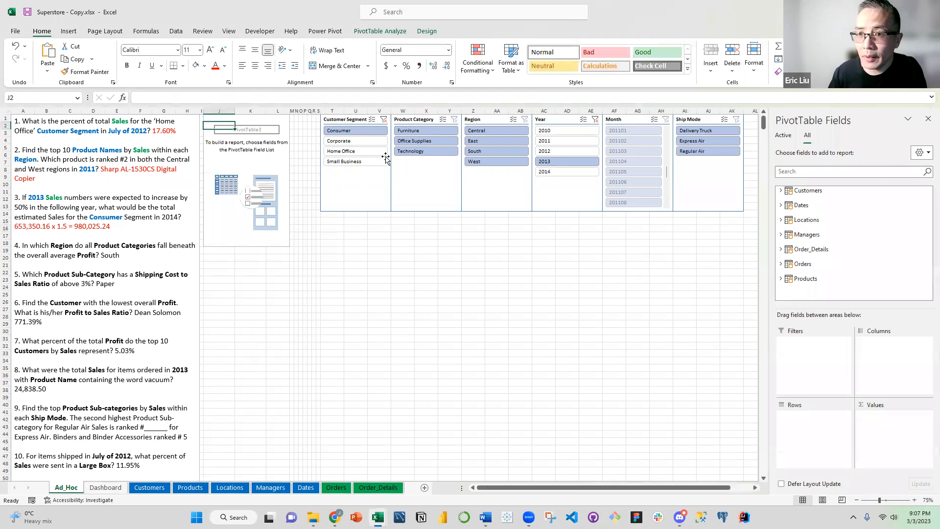
pyautogui.click(385, 120)
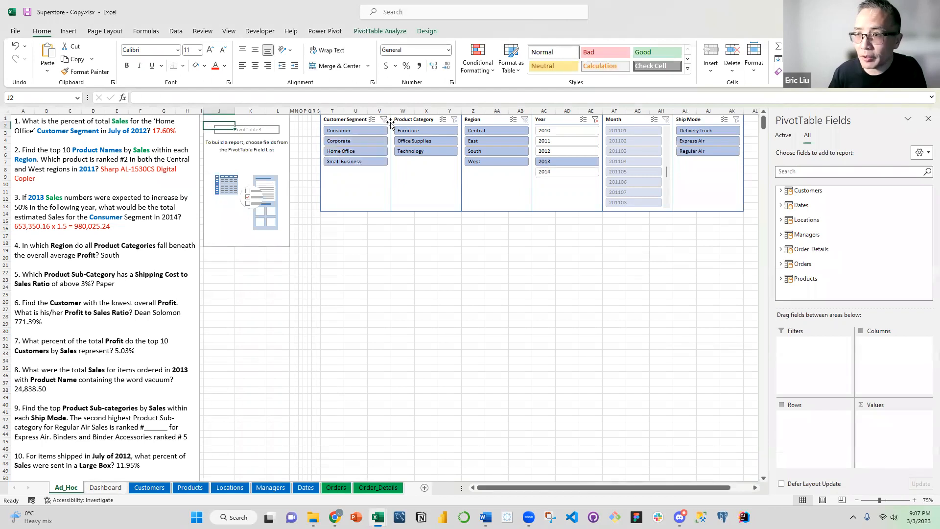
pyautogui.click(596, 120)
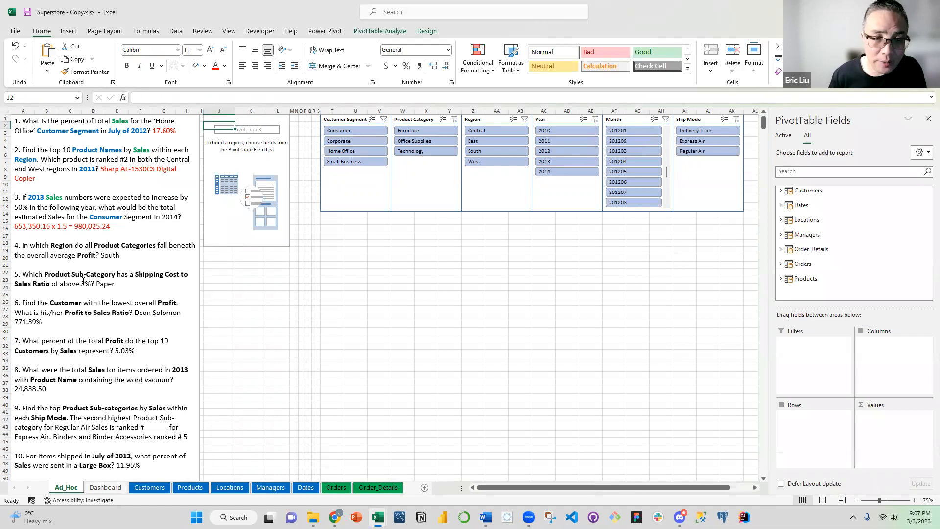
# Colour "Region" and "Product Categories" blue in question 4 of the text box
pyautogui.click(88, 251)
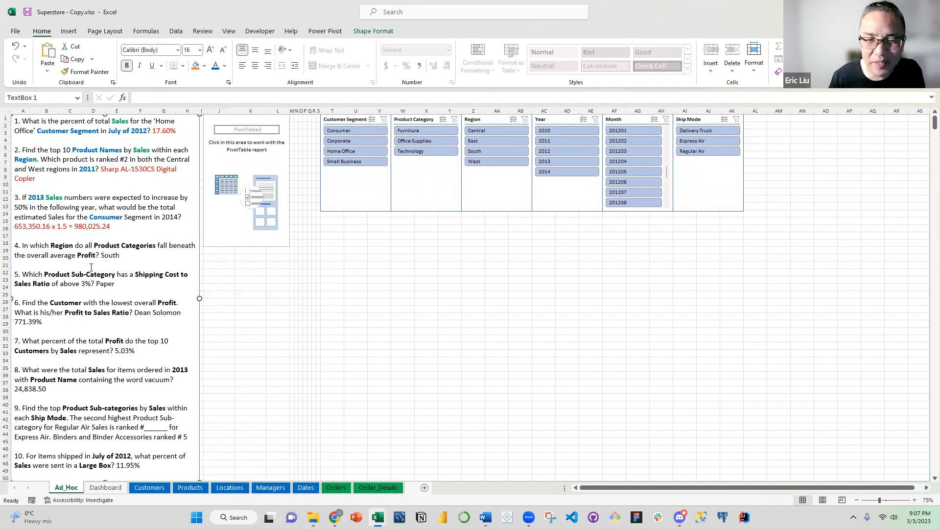
pyautogui.doubleClick(61, 245)
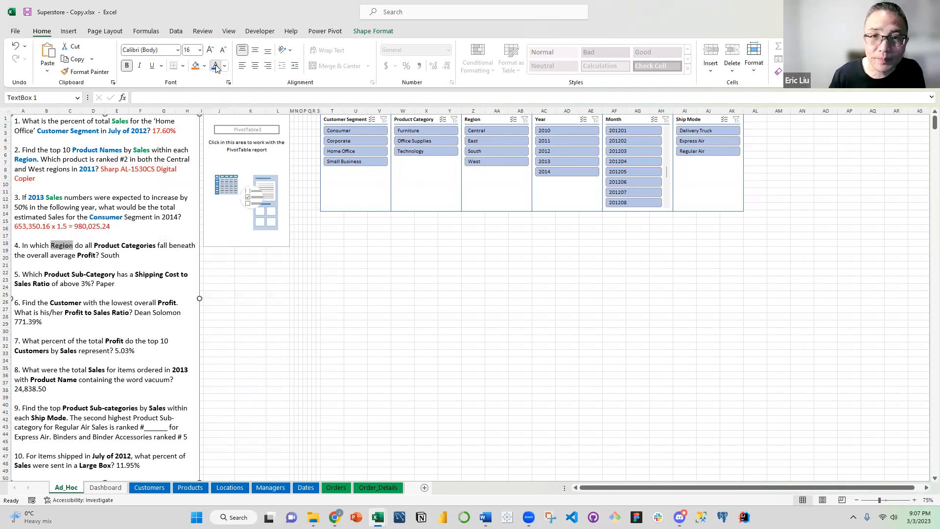
pyautogui.click(110, 248)
pyautogui.moveTo(95, 245); pyautogui.dragTo(156, 244)
pyautogui.click(215, 65)
pyautogui.click(92, 259)
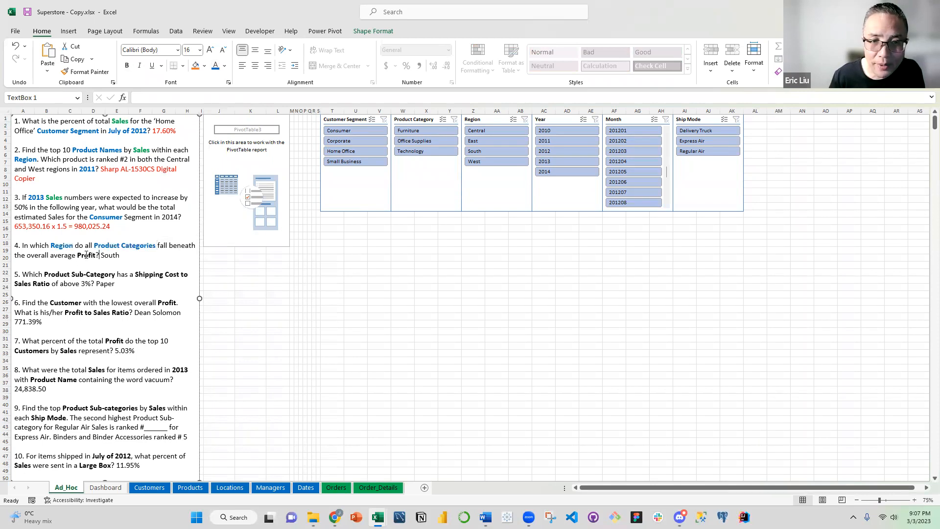
# Colour the word "Profit" green in question 4 of the text box
pyautogui.doubleClick(86, 255)
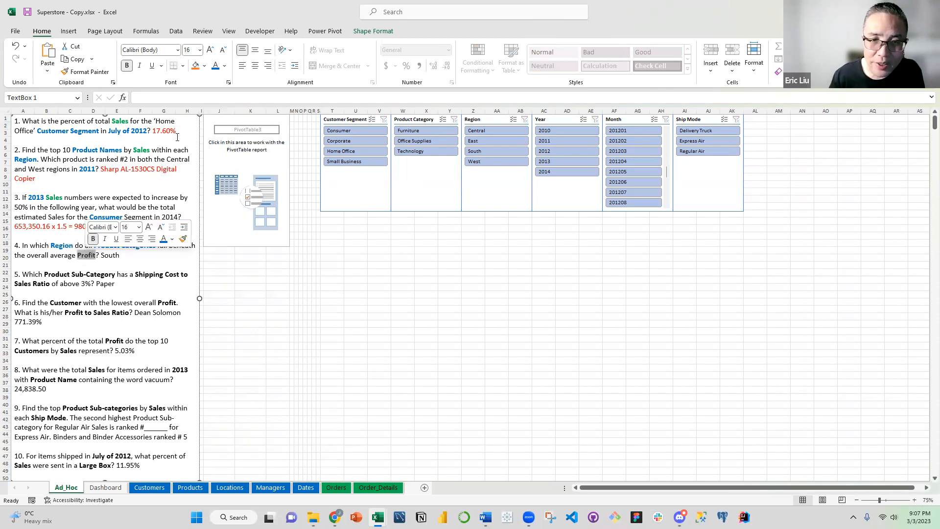
pyautogui.click(224, 66)
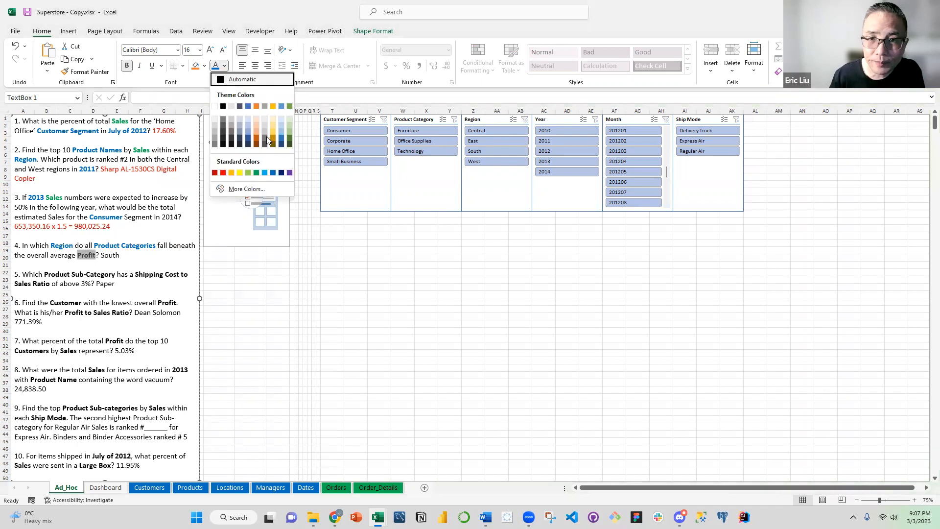
pyautogui.click(257, 172)
pyautogui.click(65, 263)
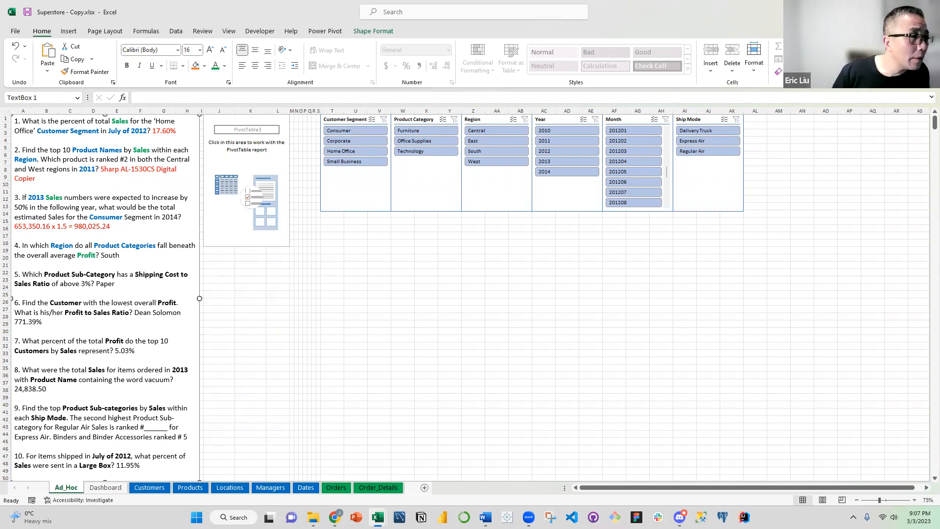
# Add Region from Locations to the PivotTable's rows and Product Category from Products to its columns
pyautogui.click(263, 207)
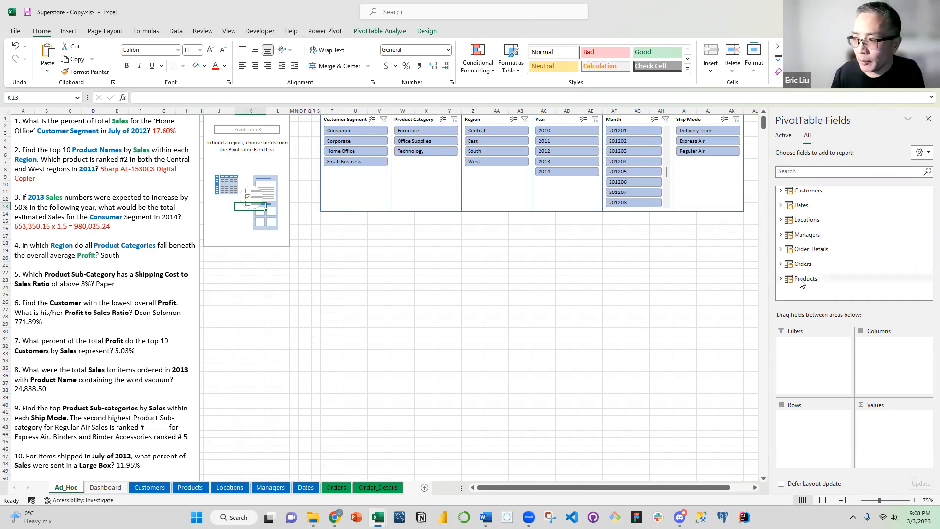
pyautogui.click(782, 221)
pyautogui.moveTo(813, 264); pyautogui.dragTo(819, 427)
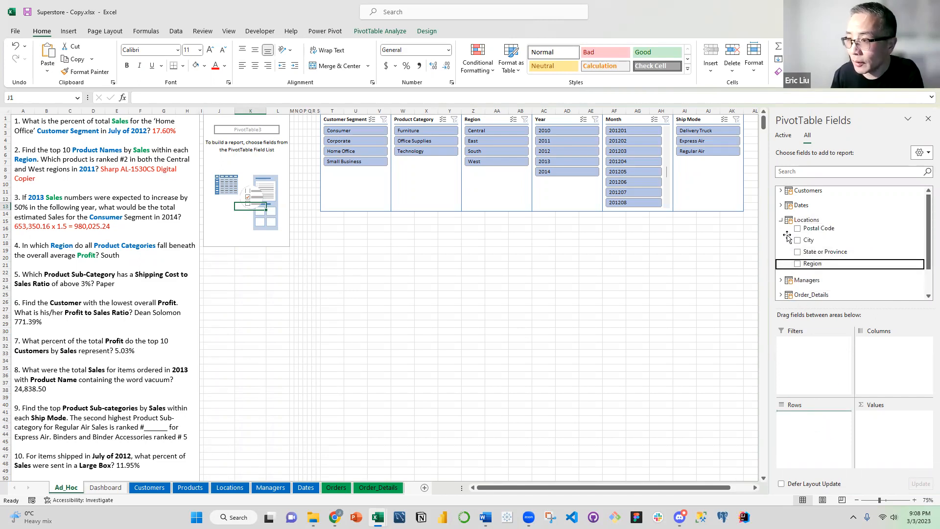
pyautogui.click(782, 221)
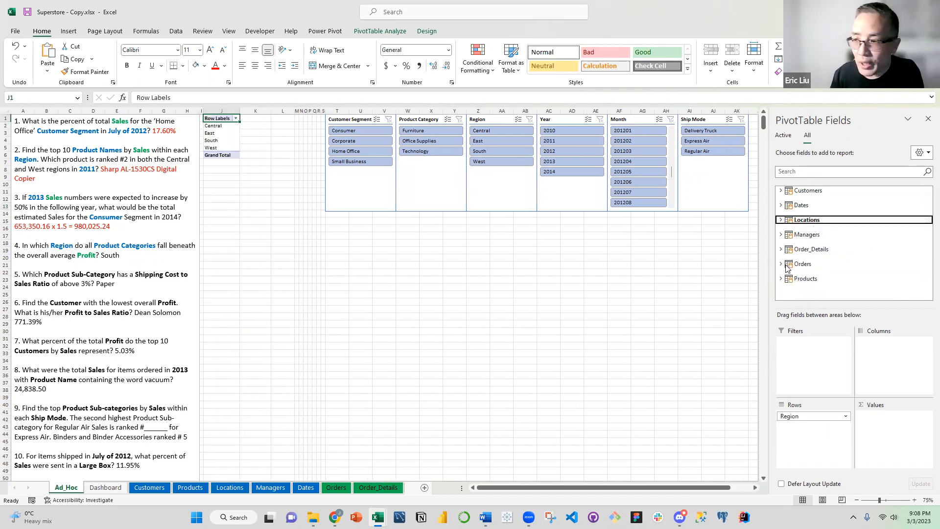
pyautogui.click(782, 279)
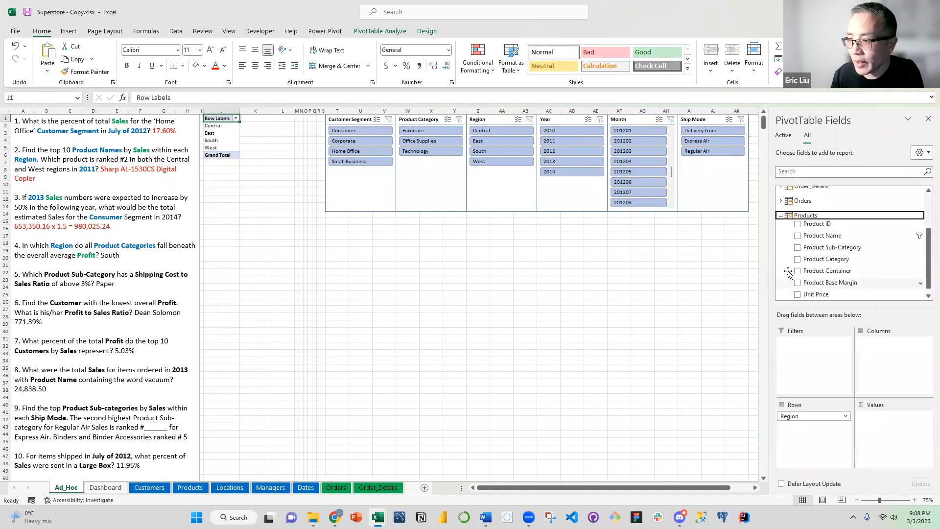
pyautogui.moveTo(809, 233); pyautogui.dragTo(892, 357)
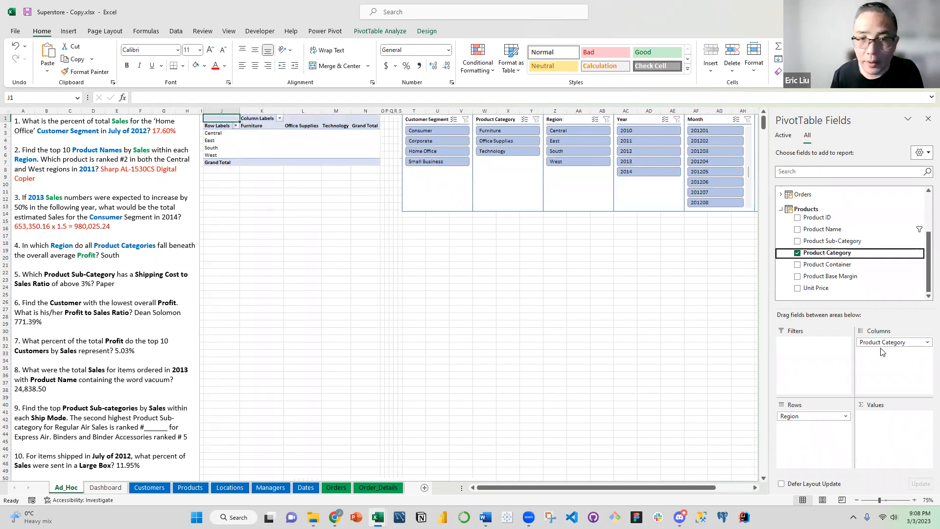
pyautogui.click(781, 210)
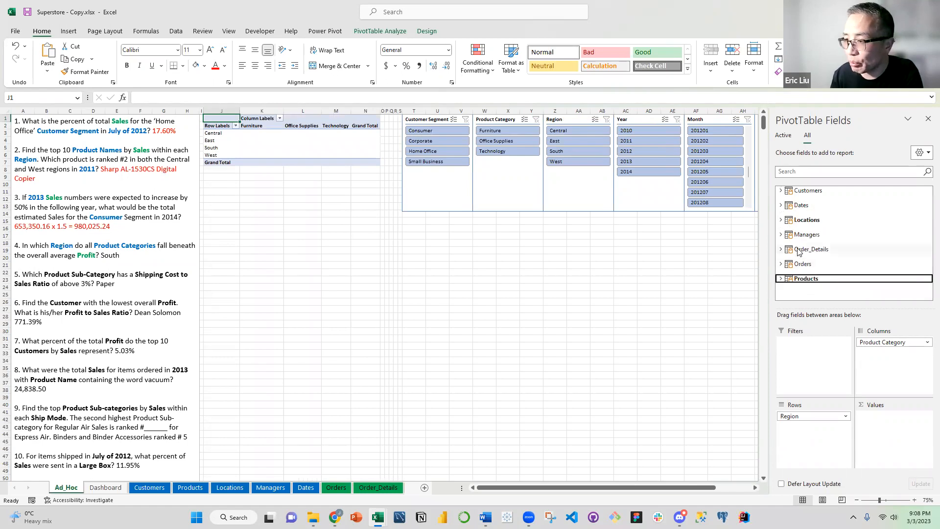
# Add Profit from Order_Details to the PivotTable's values as a sum
pyautogui.click(782, 249)
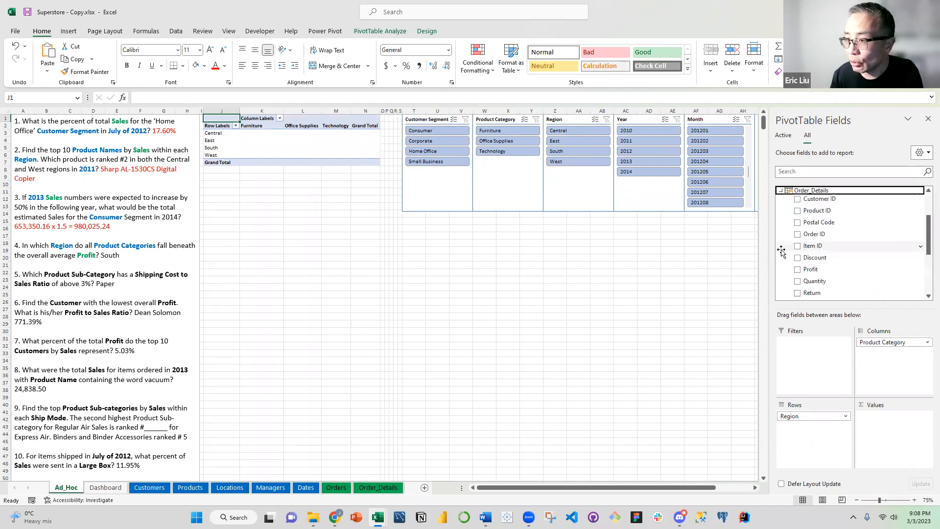
pyautogui.moveTo(838, 269); pyautogui.dragTo(893, 420)
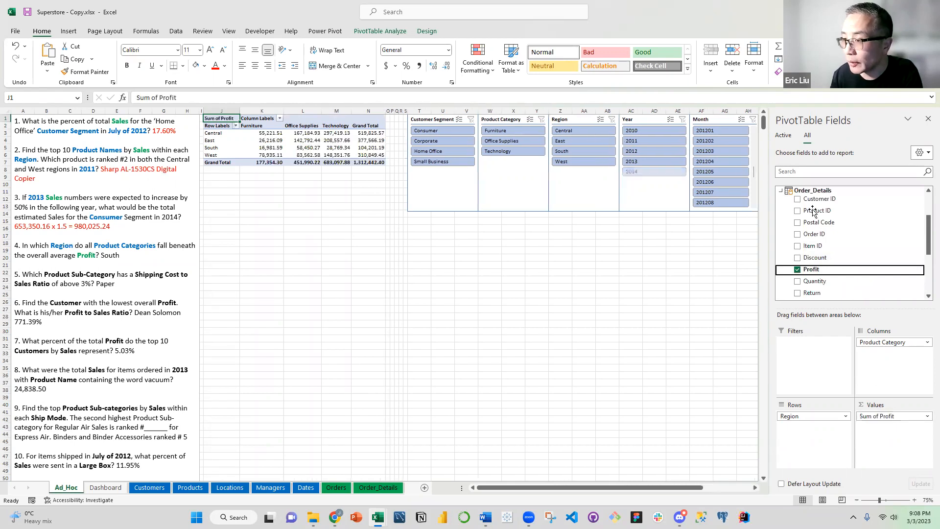
pyautogui.click(782, 191)
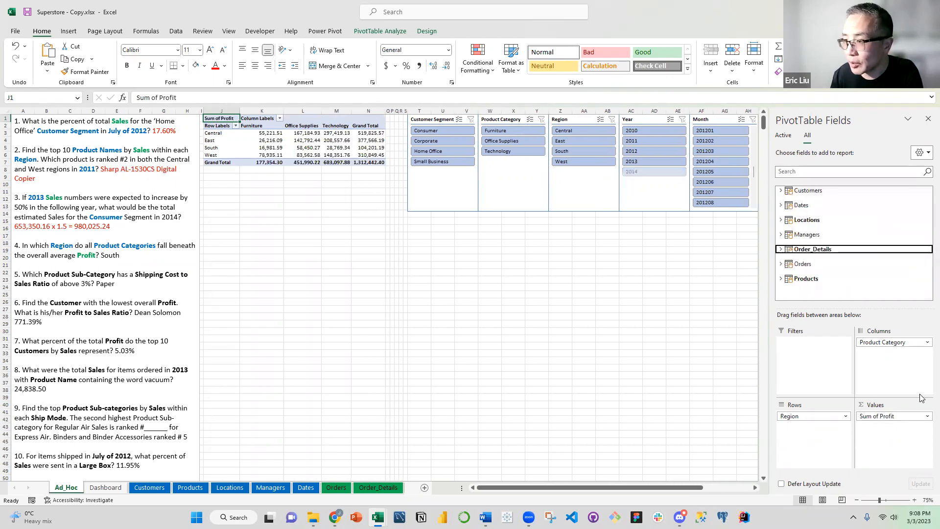
# Change the Profit value field in the PivotTable to be summarized by Average instead of Sum
pyautogui.click(885, 417)
pyautogui.click(884, 405)
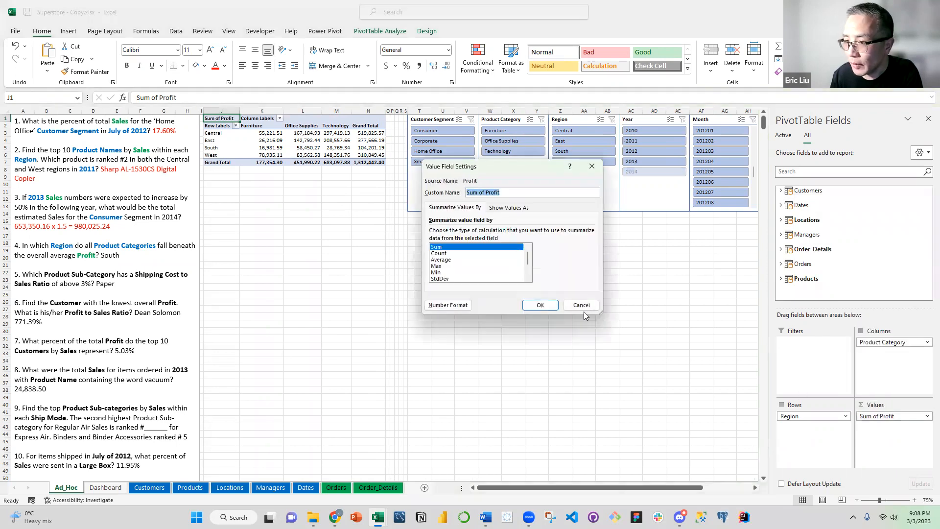
pyautogui.click(460, 261)
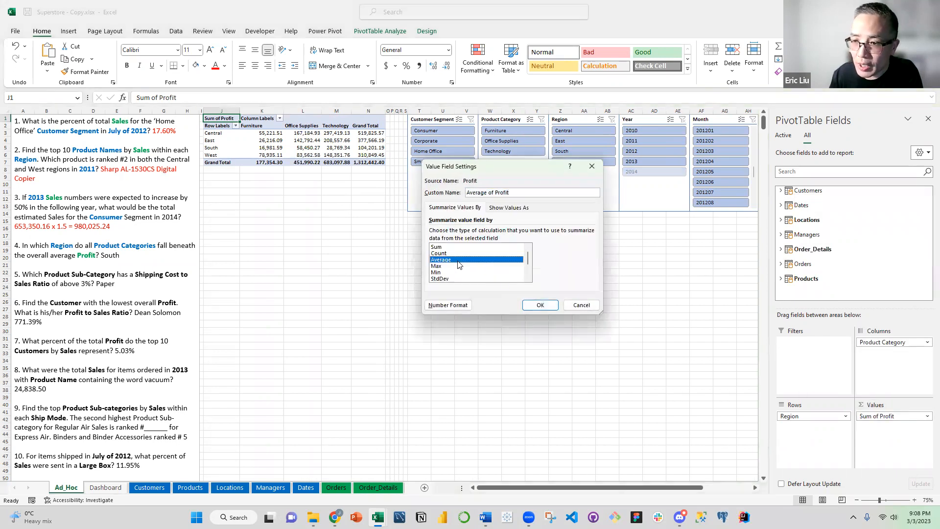
pyautogui.click(541, 304)
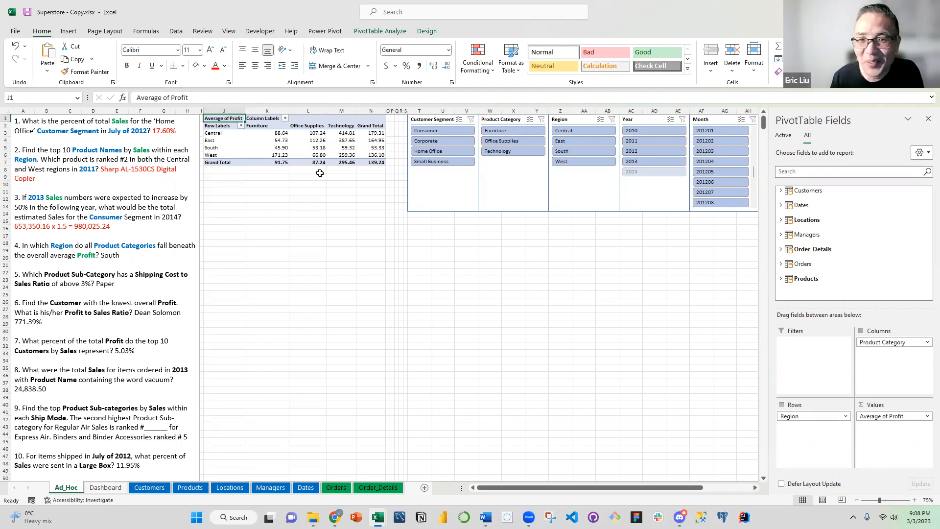
pyautogui.click(298, 192)
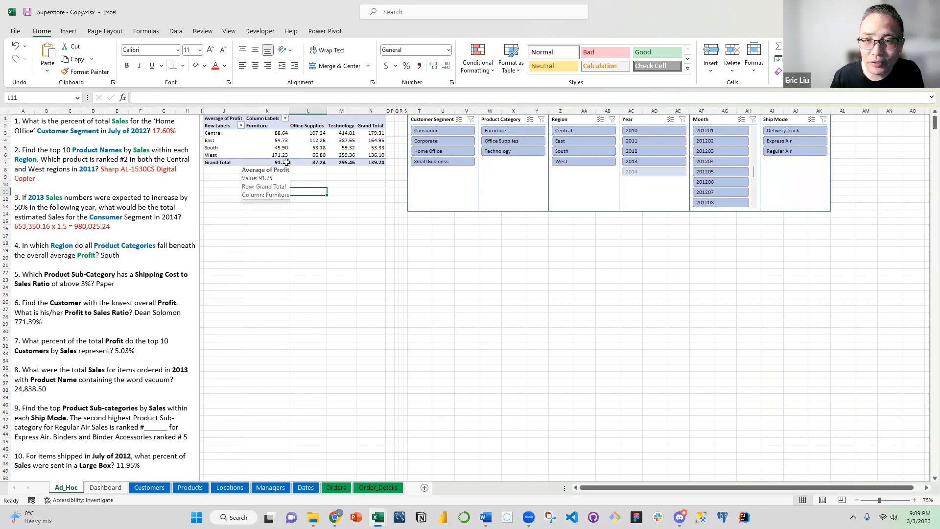
# Compare the Grand Total row with the regions and highlight the PivotTable's South row, label through Grand Total, with a yellow fill
pyautogui.moveTo(378, 161); pyautogui.dragTo(230, 160)
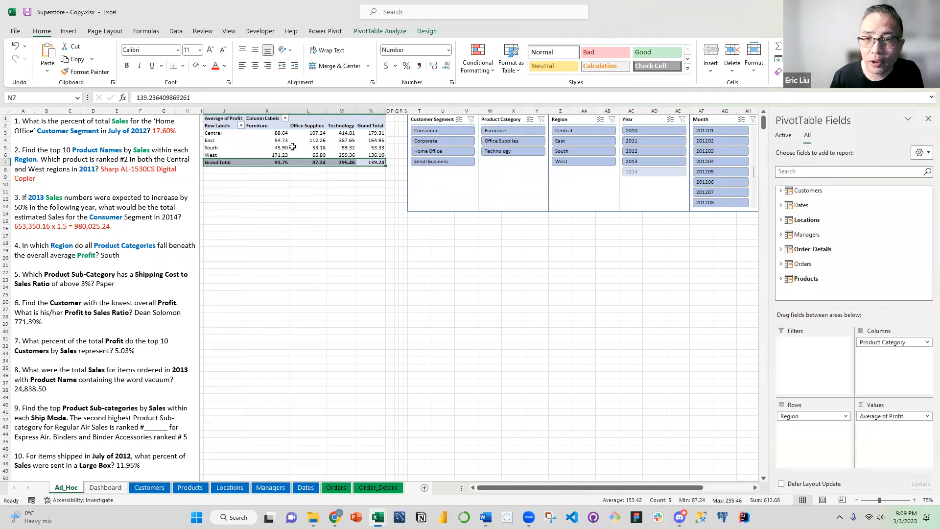
pyautogui.moveTo(227, 148); pyautogui.dragTo(377, 147)
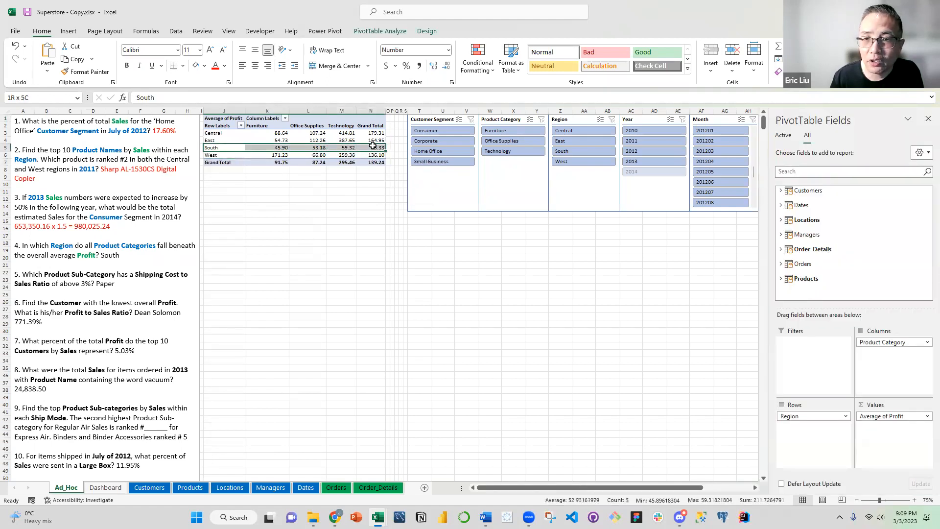
pyautogui.click(204, 66)
pyautogui.click(219, 158)
pyautogui.click(264, 184)
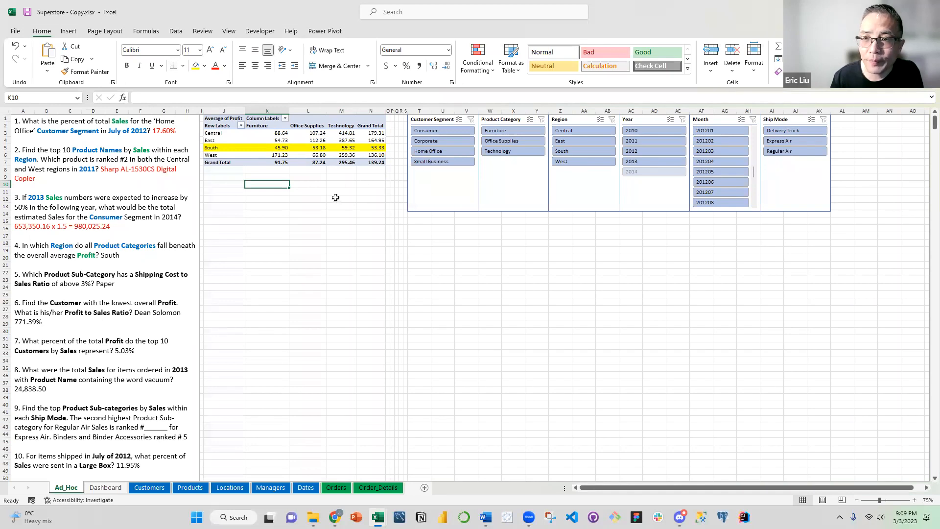
# Colour the answer "South" red in question 4 of the text box
pyautogui.click(109, 255)
pyautogui.doubleClick(109, 255)
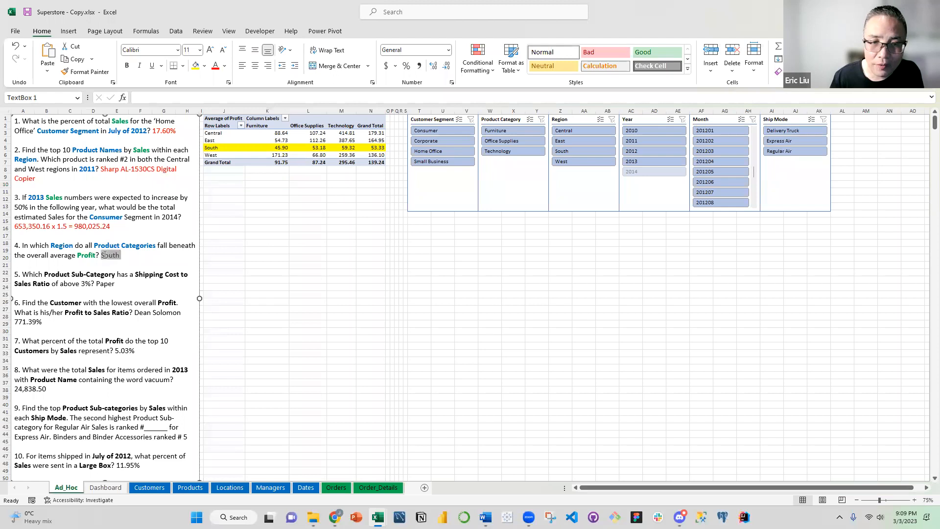
pyautogui.click(225, 67)
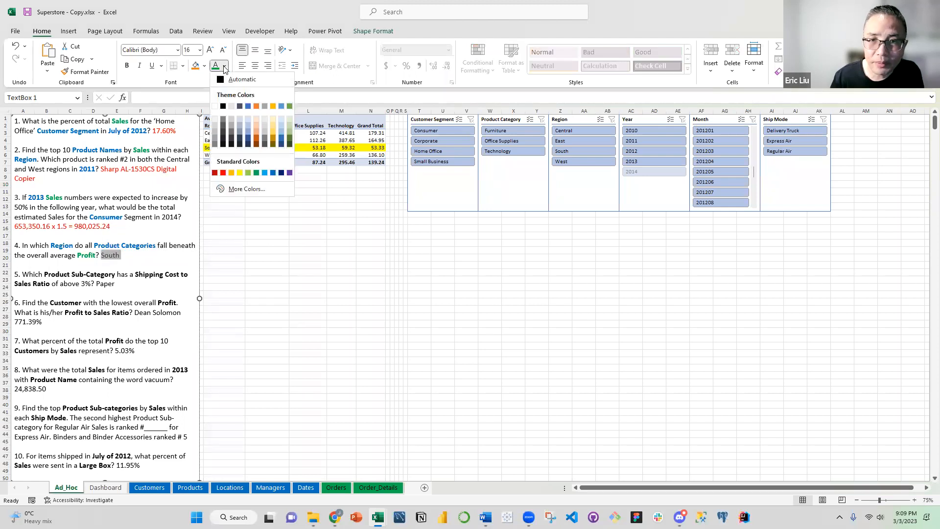
pyautogui.click(222, 172)
pyautogui.click(132, 263)
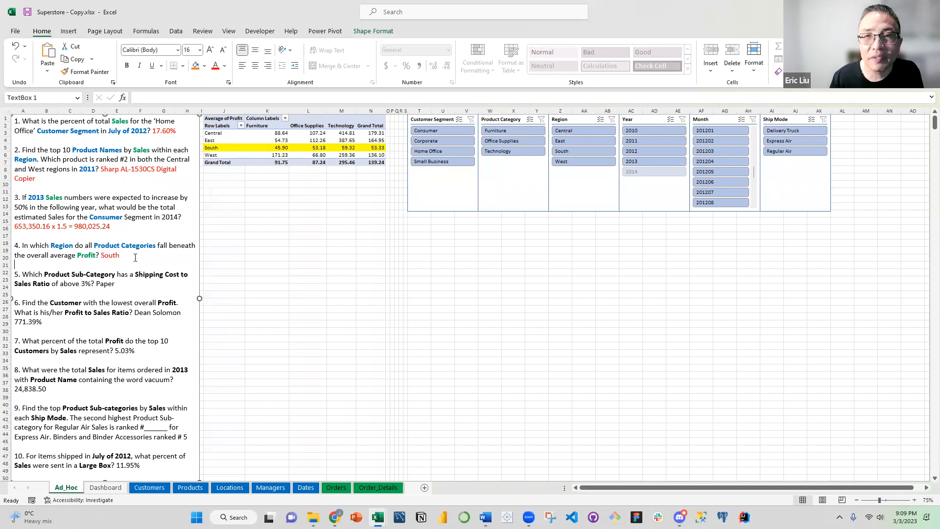
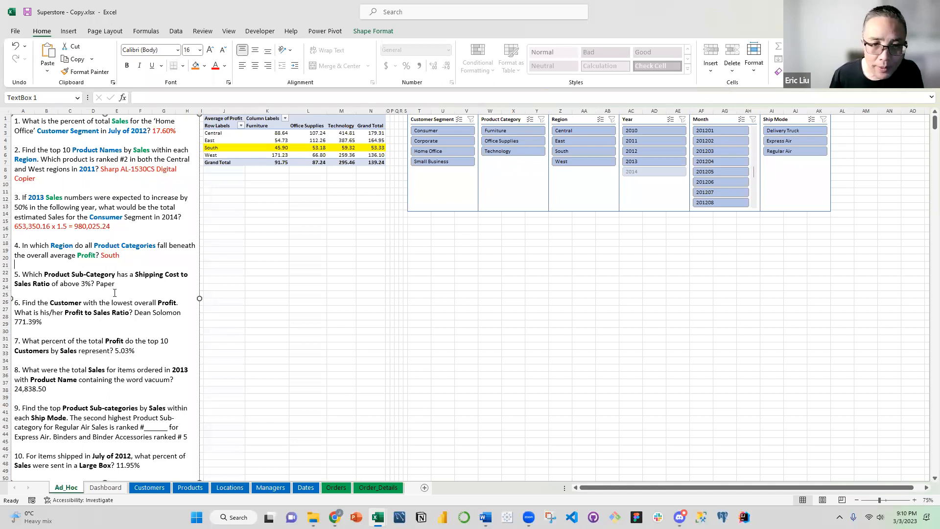
# Remove the yellow fill from the PivotTable's South row, label through Grand Total
pyautogui.click(310, 206)
pyautogui.moveTo(366, 147); pyautogui.dragTo(215, 147)
pyautogui.click(204, 65)
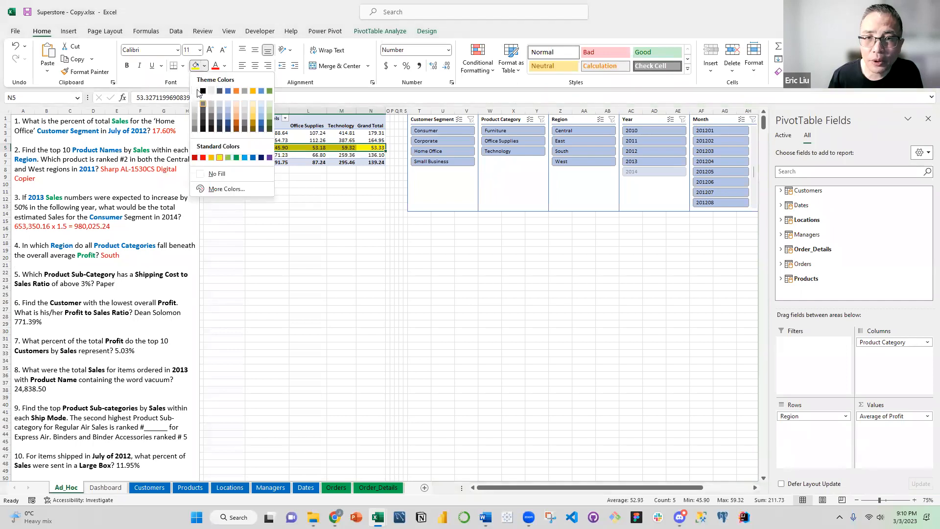
pyautogui.click(230, 103)
# Clear the PivotTable by removing Region from rows, Product Category from columns and Average of Profit from values
pyautogui.moveTo(809, 419); pyautogui.dragTo(818, 251)
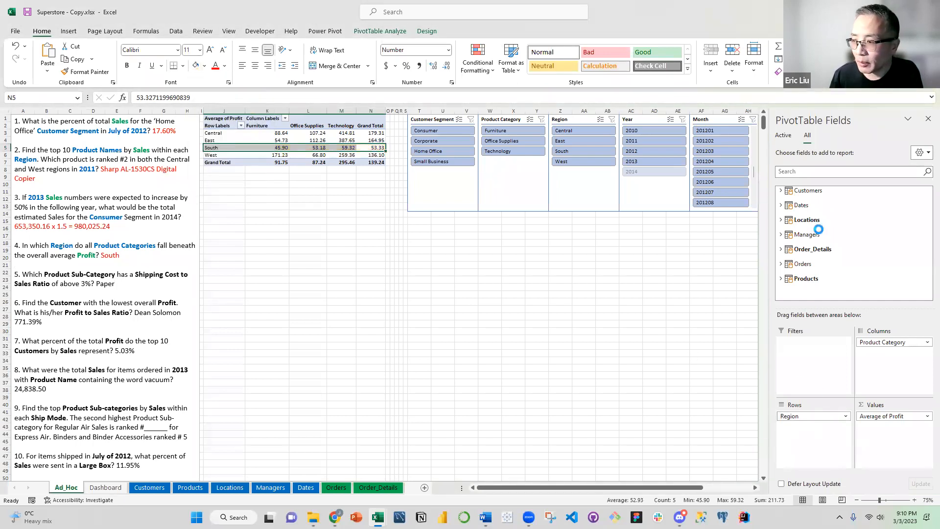
pyautogui.moveTo(876, 342); pyautogui.dragTo(870, 245)
pyautogui.moveTo(884, 418); pyautogui.dragTo(835, 252)
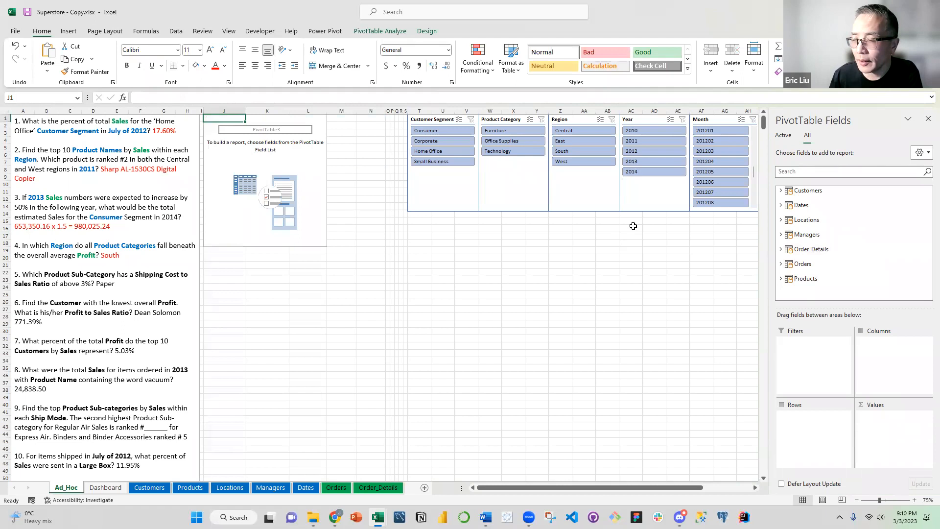
pyautogui.moveTo(701, 487); pyautogui.dragTo(295, 358)
# Colour the words "Product Sub-Category" blue in question 5 of the text box
pyautogui.click(35, 282)
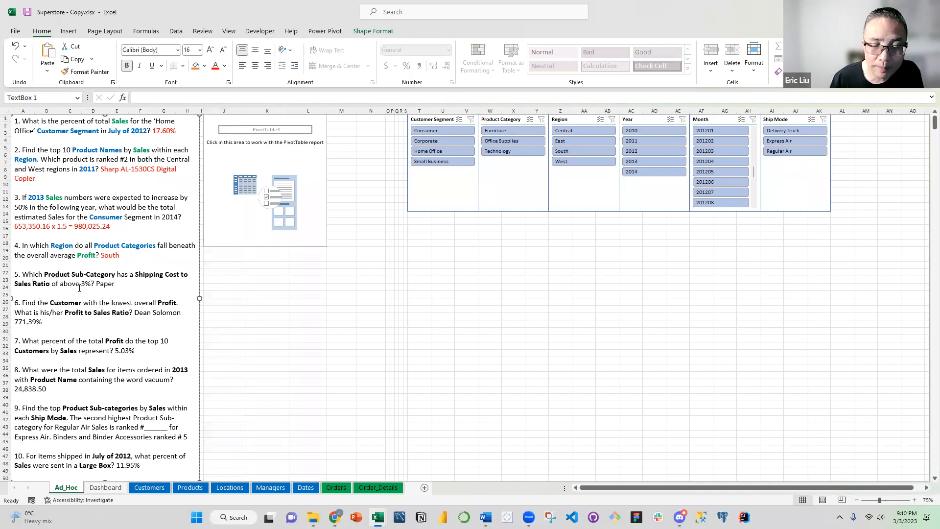
pyautogui.keyDown('shift'); pyautogui.click(116, 274); pyautogui.keyUp('shift')
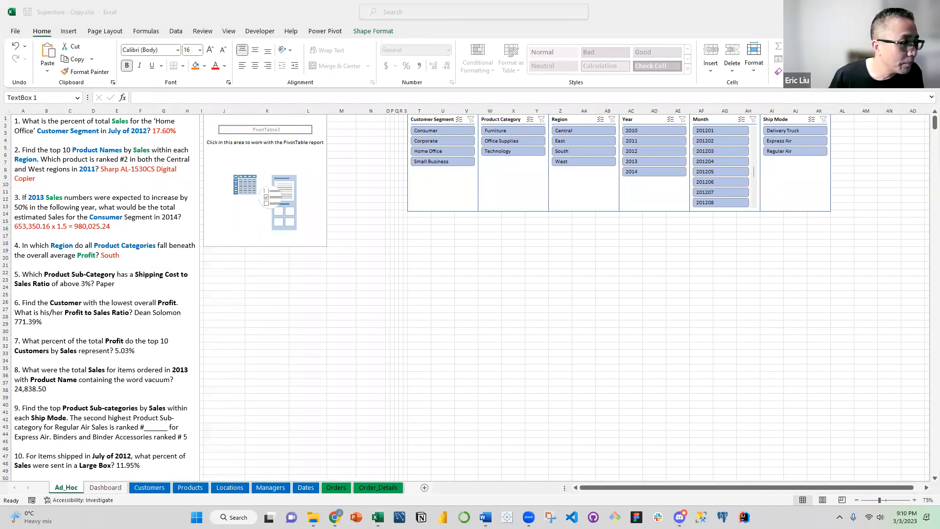
pyautogui.click(107, 284)
pyautogui.click(106, 284)
pyautogui.moveTo(47, 272); pyautogui.dragTo(109, 274)
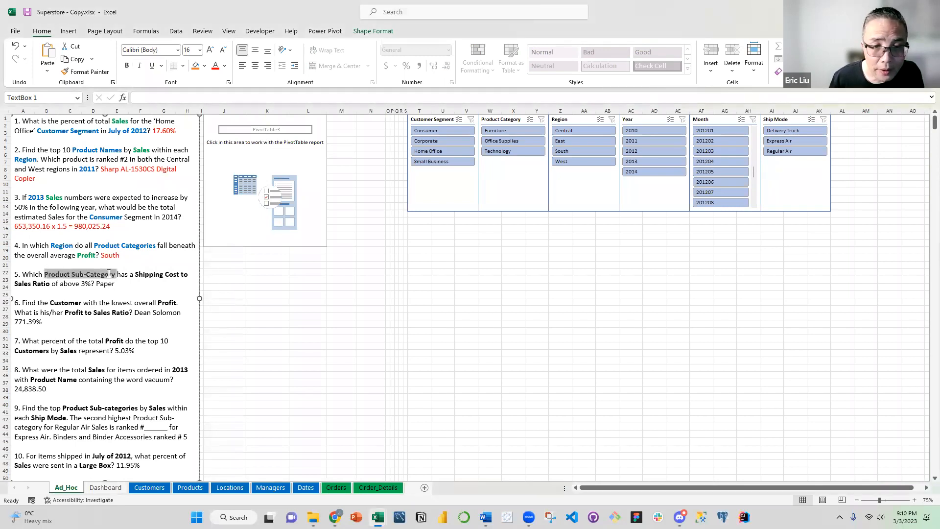
pyautogui.click(226, 67)
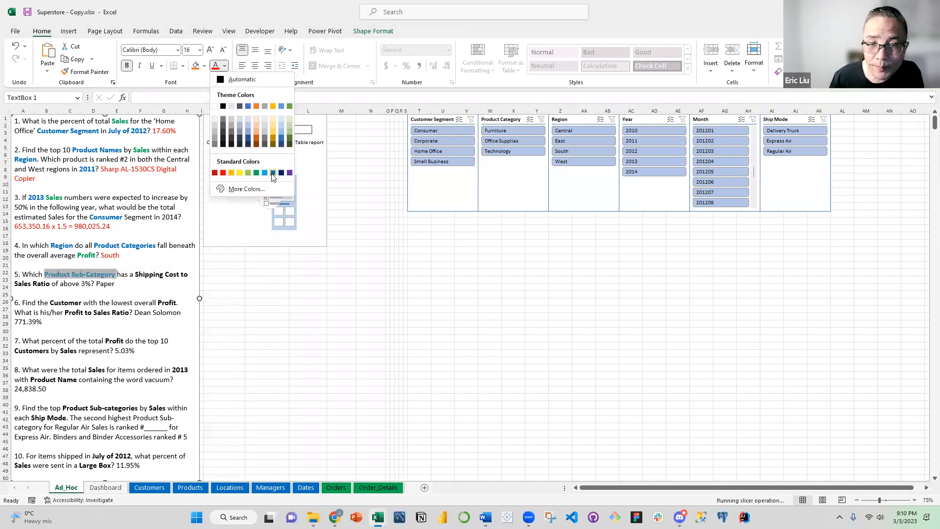
pyautogui.click(272, 173)
pyautogui.click(145, 286)
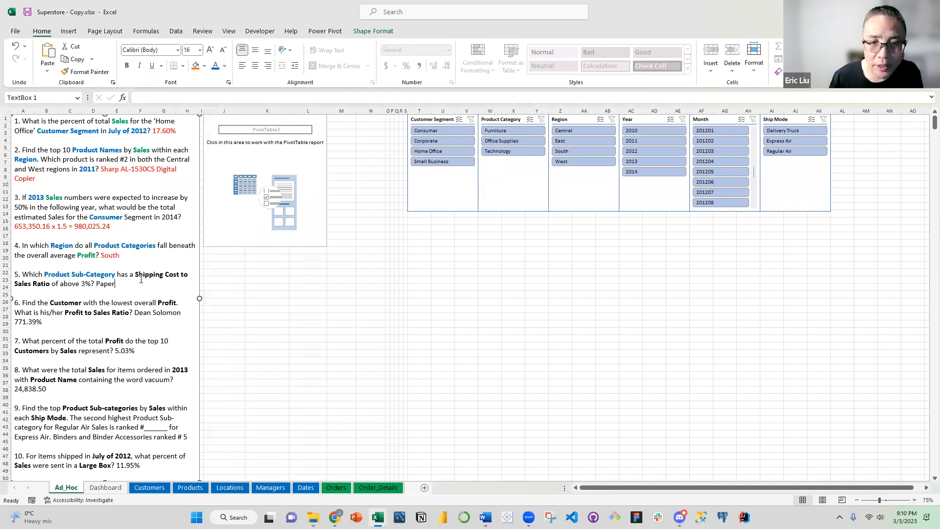
pyautogui.moveTo(141, 277); pyautogui.dragTo(50, 285)
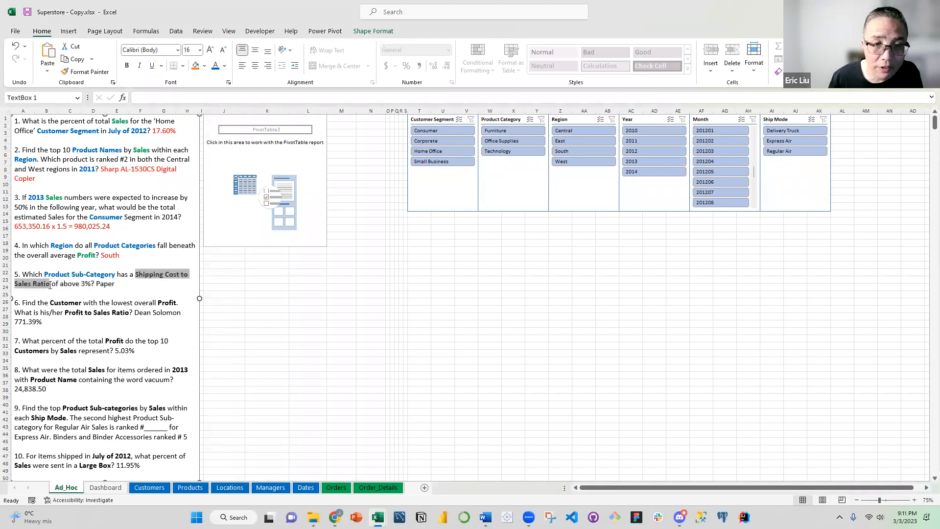
pyautogui.click(225, 65)
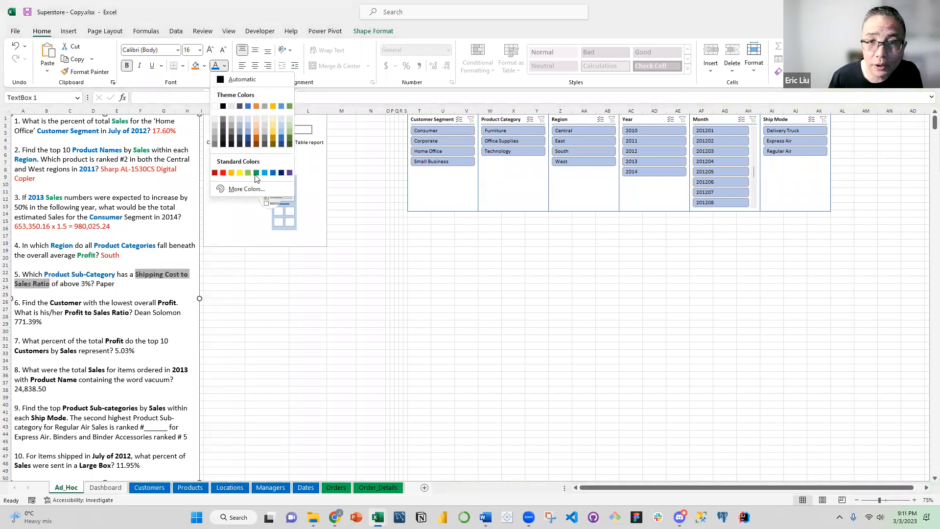
pyautogui.click(101, 288)
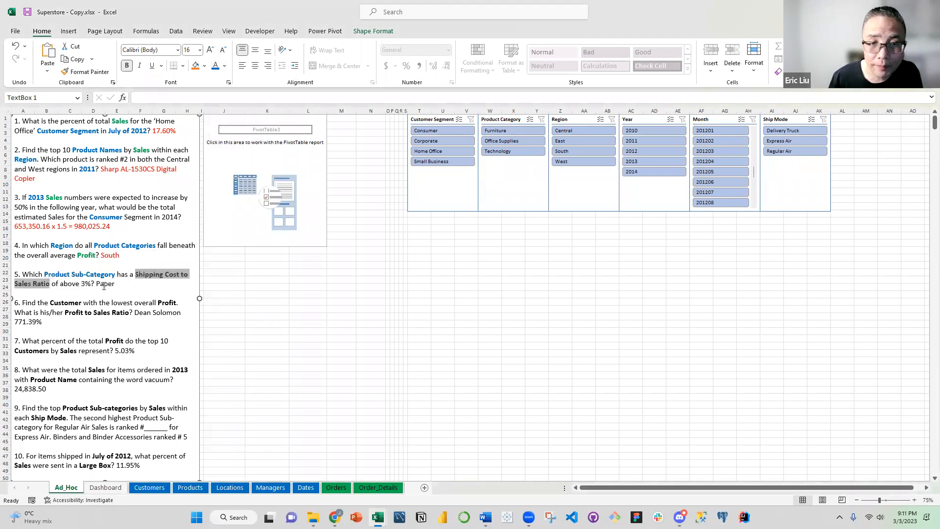
# Add Product Sub-Category from the Products table to the empty PivotTable's rows
pyautogui.click(298, 176)
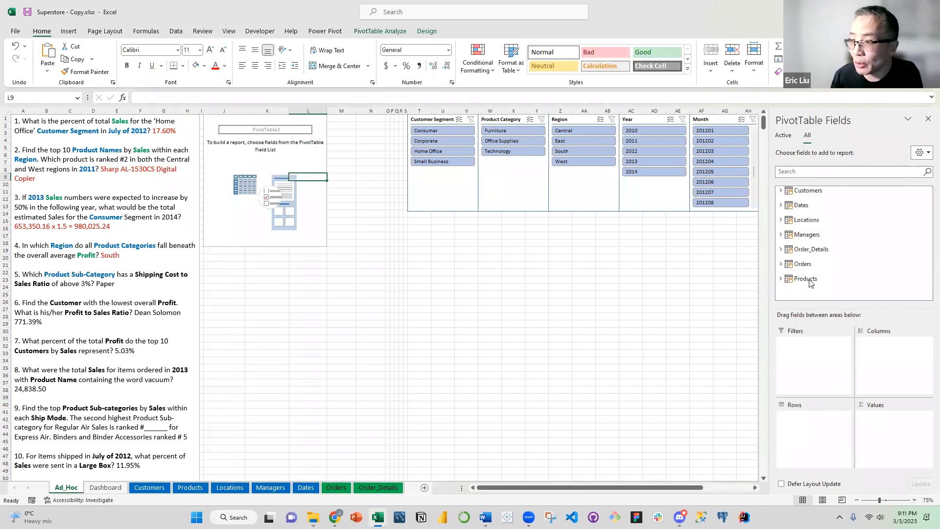
pyautogui.click(780, 279)
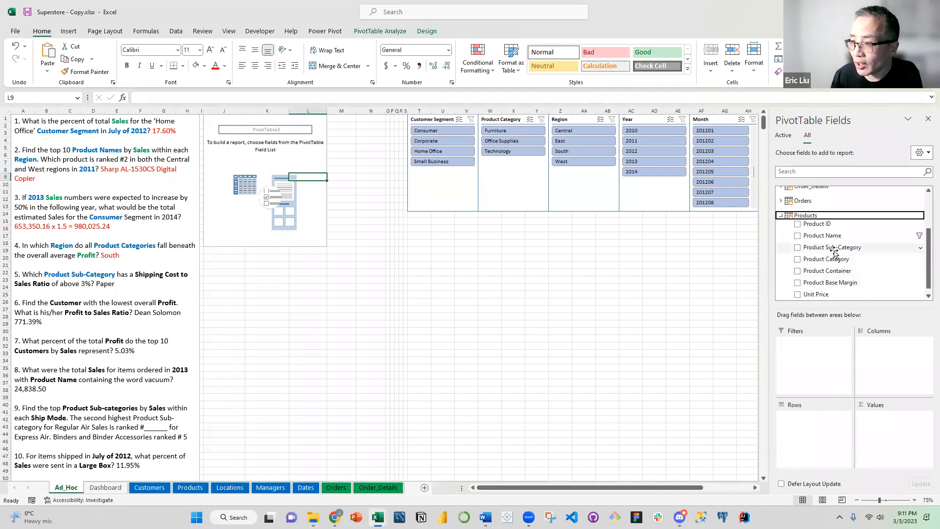
pyautogui.moveTo(834, 251); pyautogui.dragTo(816, 417)
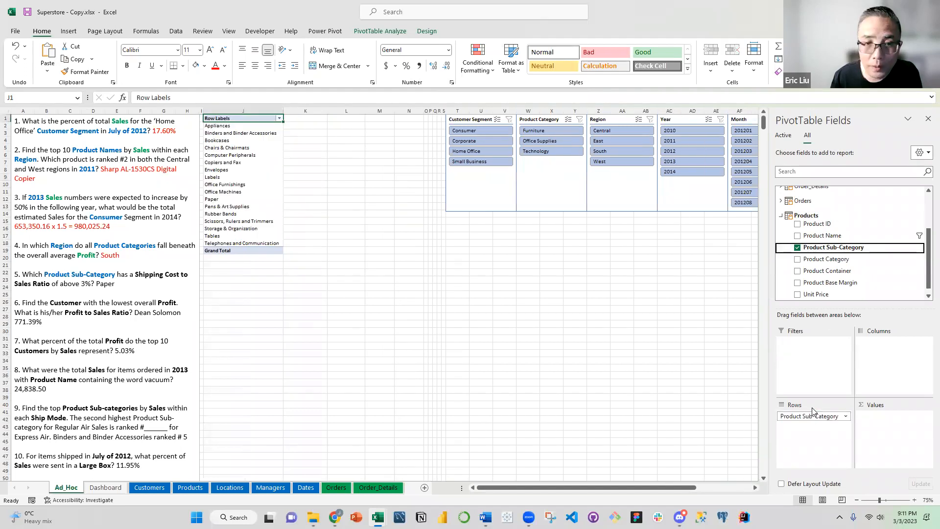
# Add the % Shipping Cost / Sales measure from Order_Details to the PivotTable's values
pyautogui.click(781, 216)
pyautogui.click(782, 249)
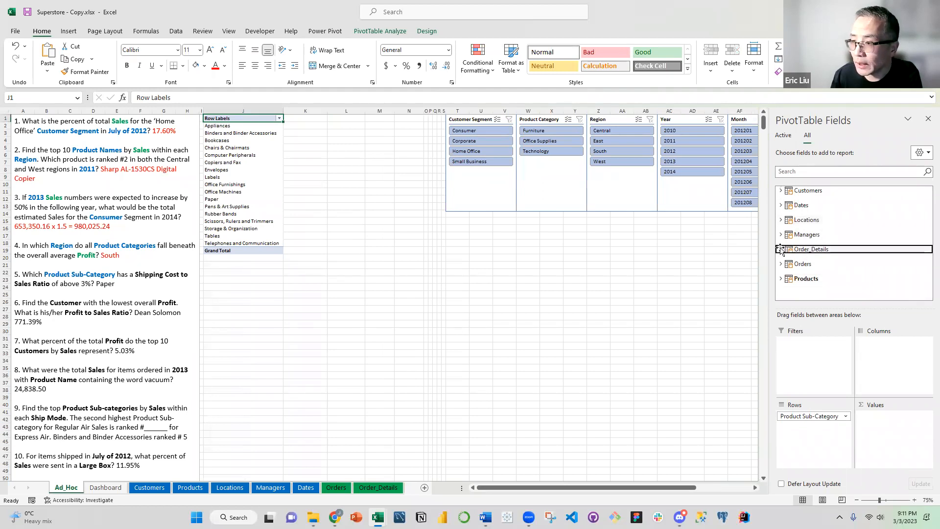
pyautogui.scroll(-1, 857, 251)
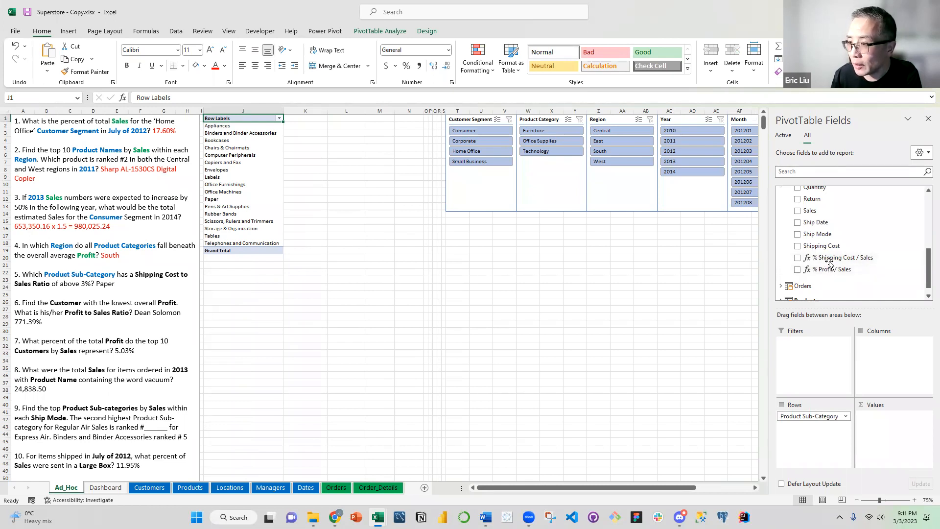
pyautogui.moveTo(833, 259); pyautogui.dragTo(903, 429)
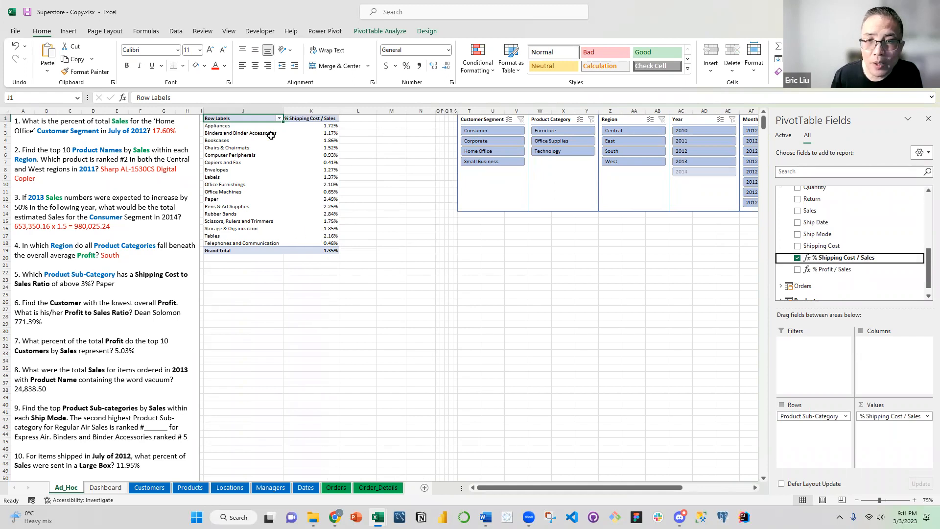
# Sort the PivotTable's Product Sub-Category rows in descending order by % Shipping Cost / Sales
pyautogui.click(280, 118)
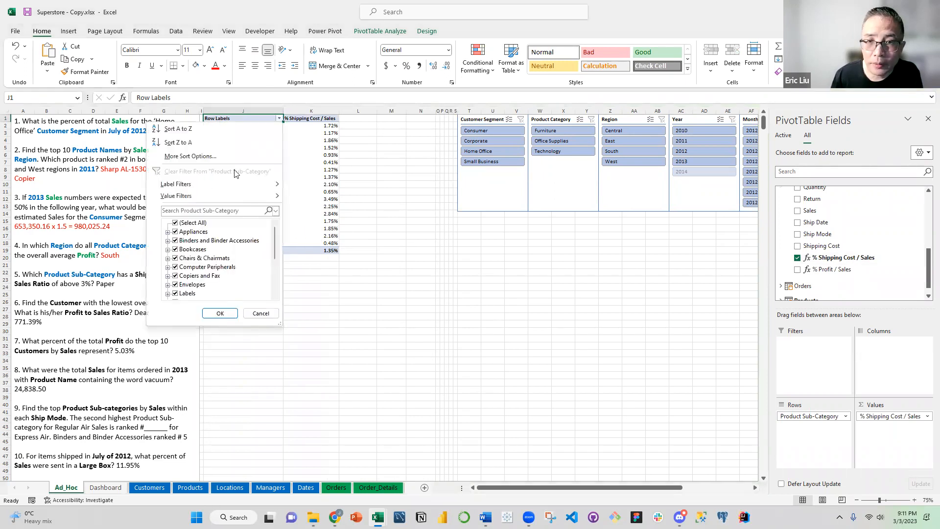
pyautogui.click(191, 156)
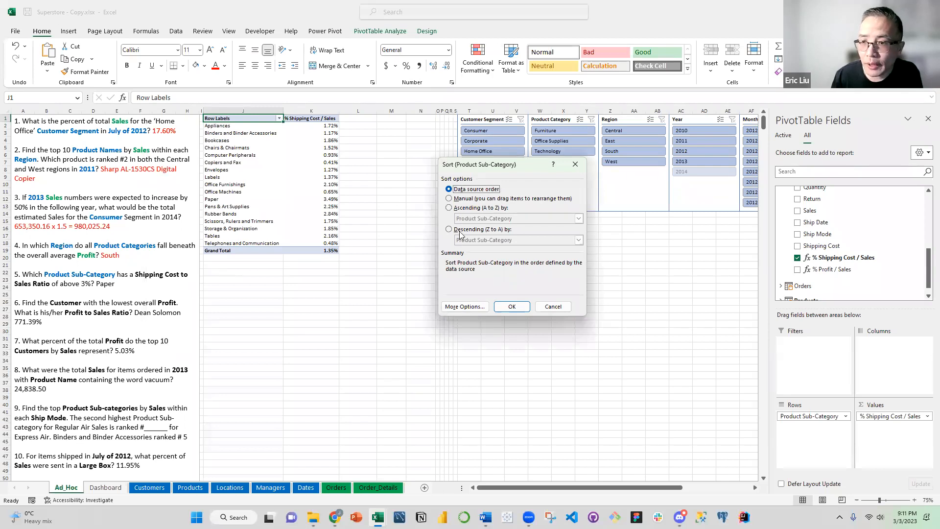
pyautogui.click(460, 230)
pyautogui.click(472, 241)
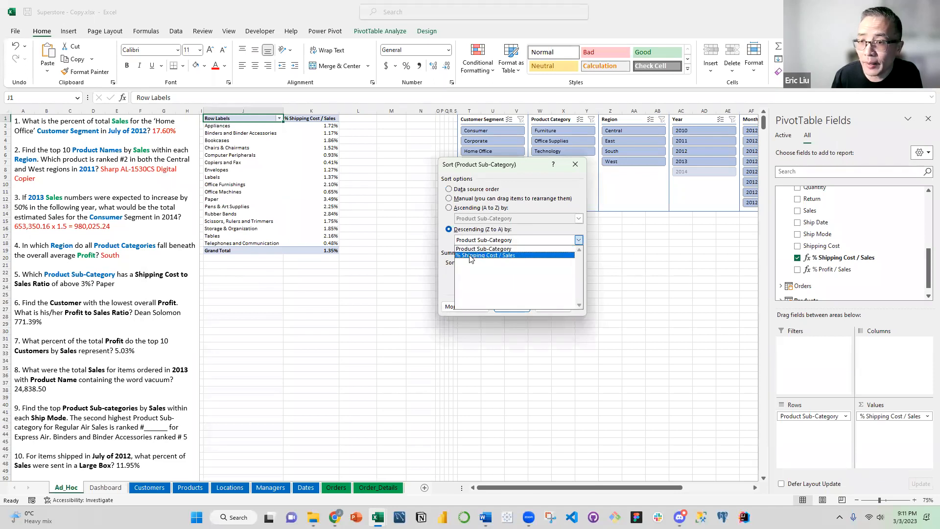
pyautogui.click(470, 255)
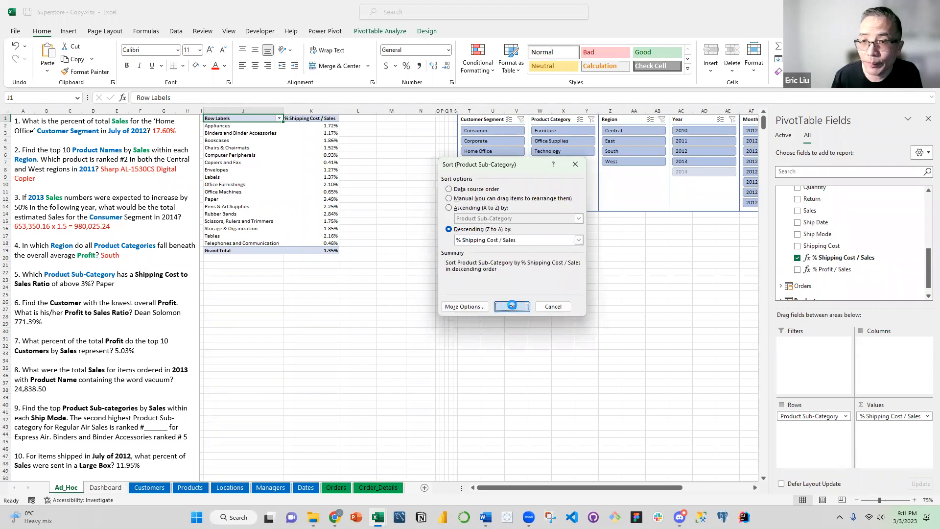
pyautogui.click(512, 306)
# Highlight the PivotTable's Paper row, label and ratio, with a yellow fill
pyautogui.click(248, 156)
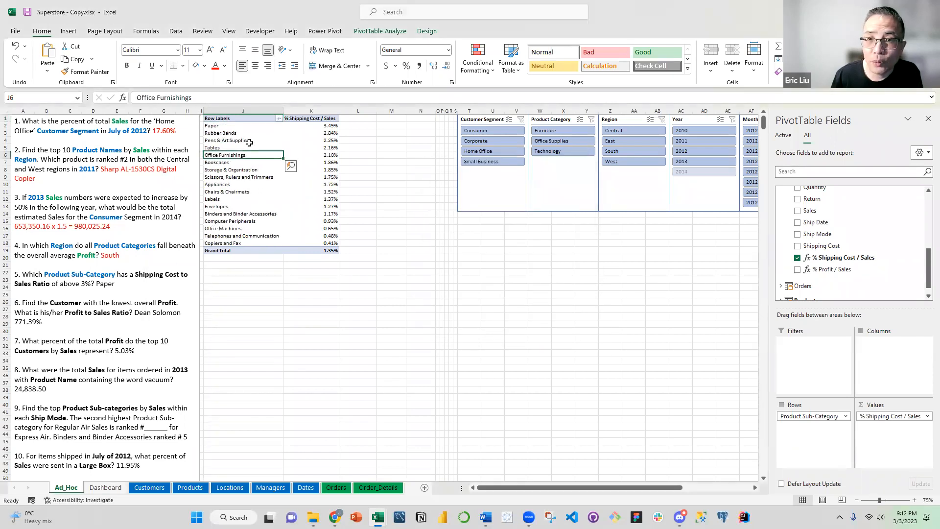
pyautogui.click(224, 126)
pyautogui.keyDown('shift'); pyautogui.click(325, 126); pyautogui.keyUp('shift')
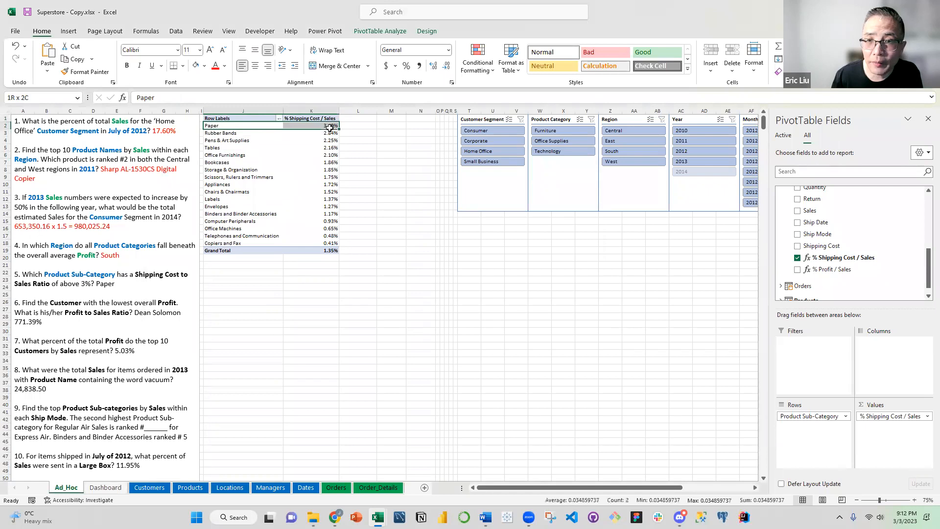
pyautogui.click(204, 65)
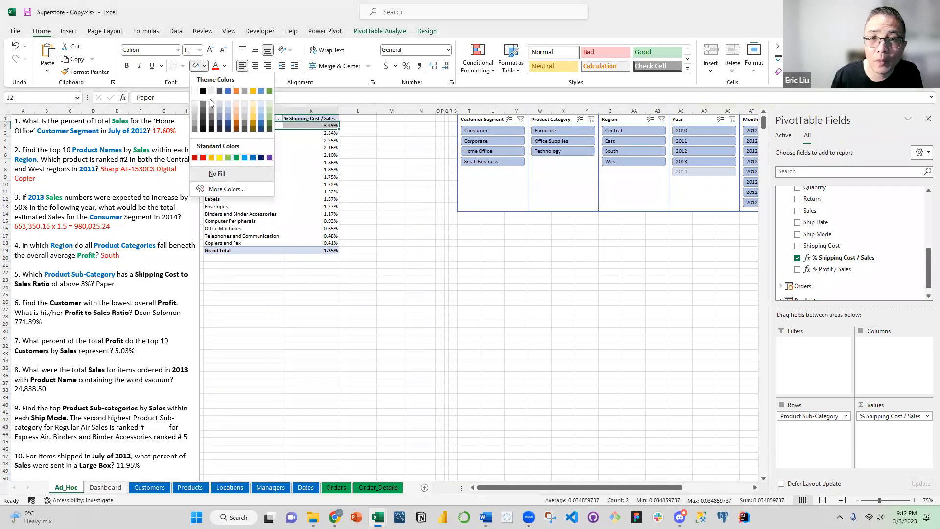
pyautogui.click(220, 158)
pyautogui.click(216, 309)
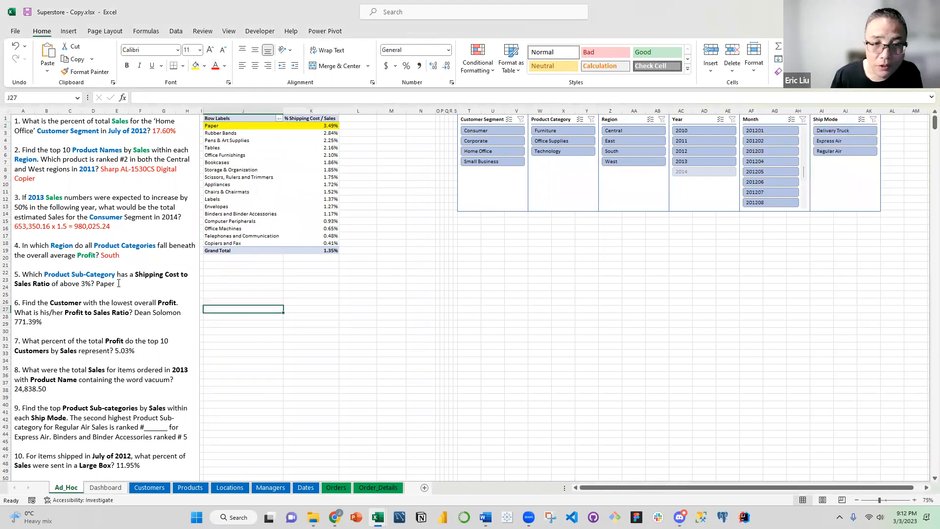
# Colour the answer "Paper" red in question 5 of the text box
pyautogui.doubleClick(103, 284)
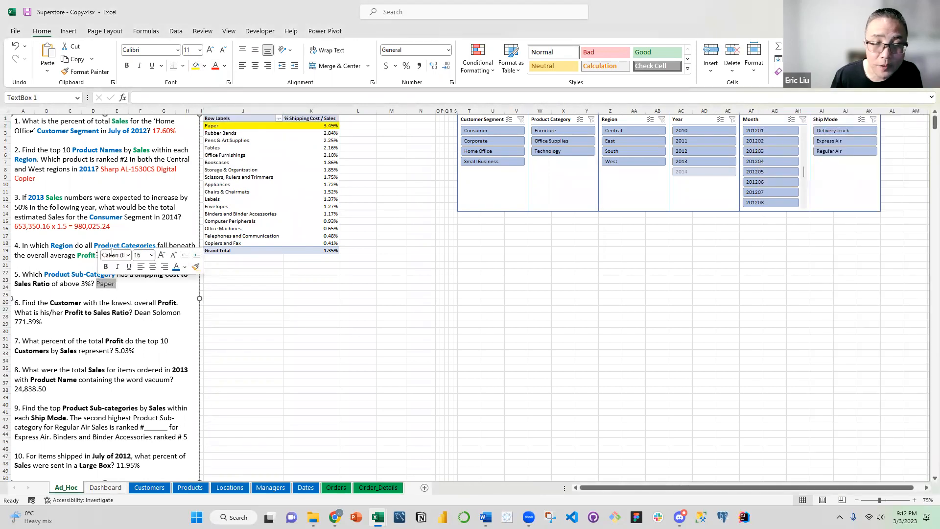
pyautogui.click(224, 66)
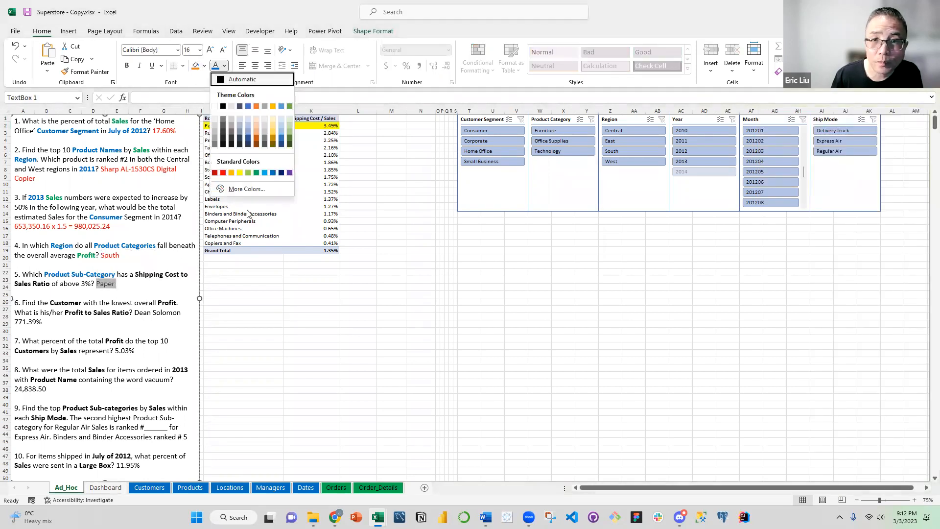
pyautogui.click(224, 173)
pyautogui.click(141, 297)
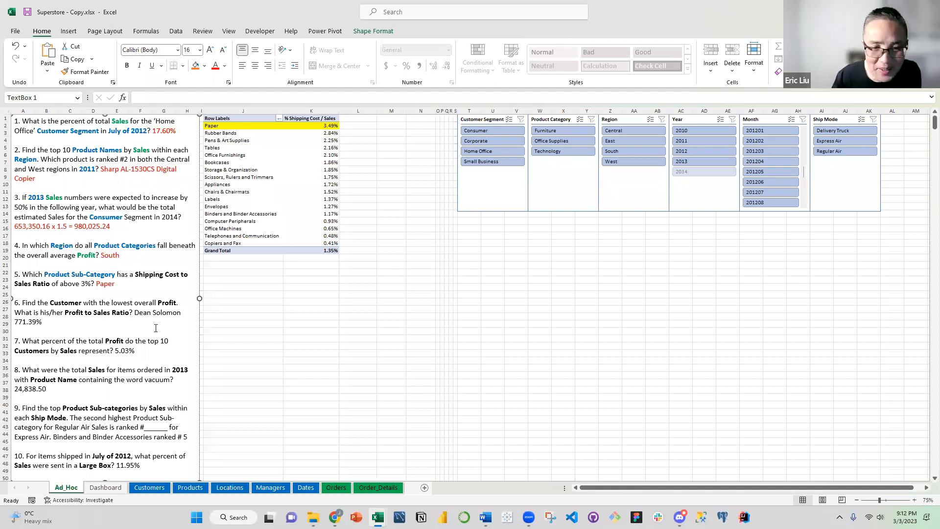
# Colour the word "Customer" blue in question 6 of the text box
pyautogui.scroll(-1, 156, 323)
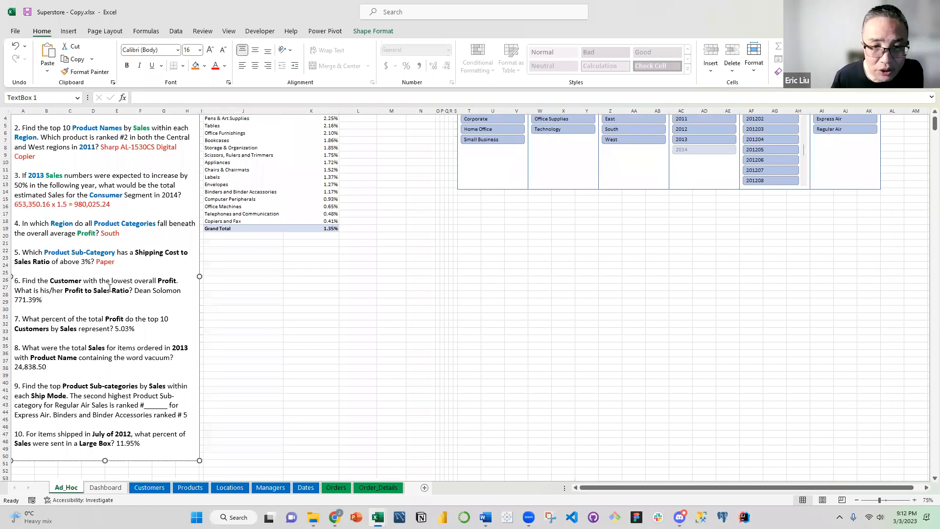
pyautogui.doubleClick(75, 282)
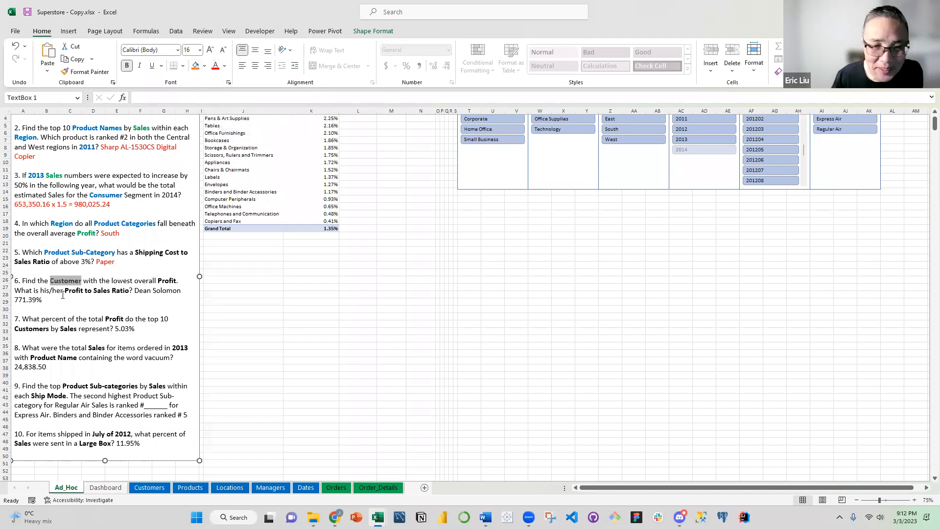
pyautogui.click(226, 66)
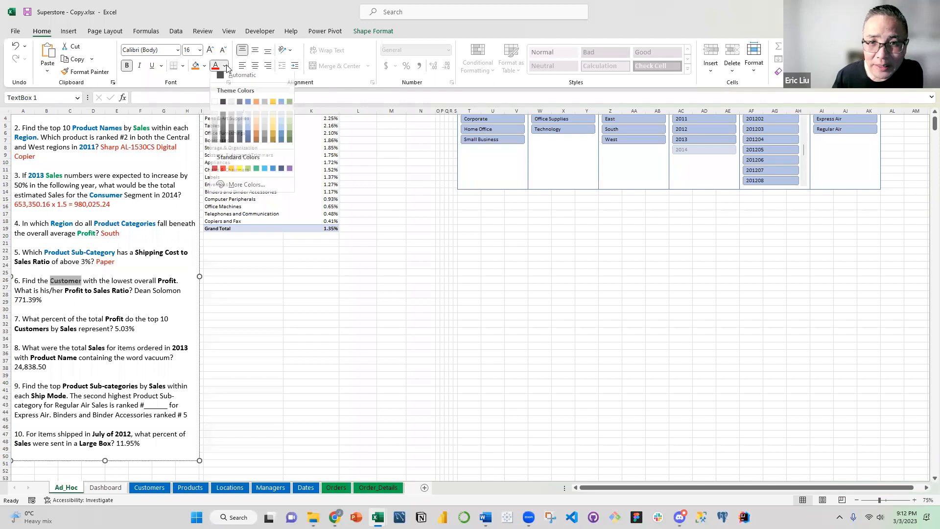
pyautogui.click(272, 168)
pyautogui.click(85, 292)
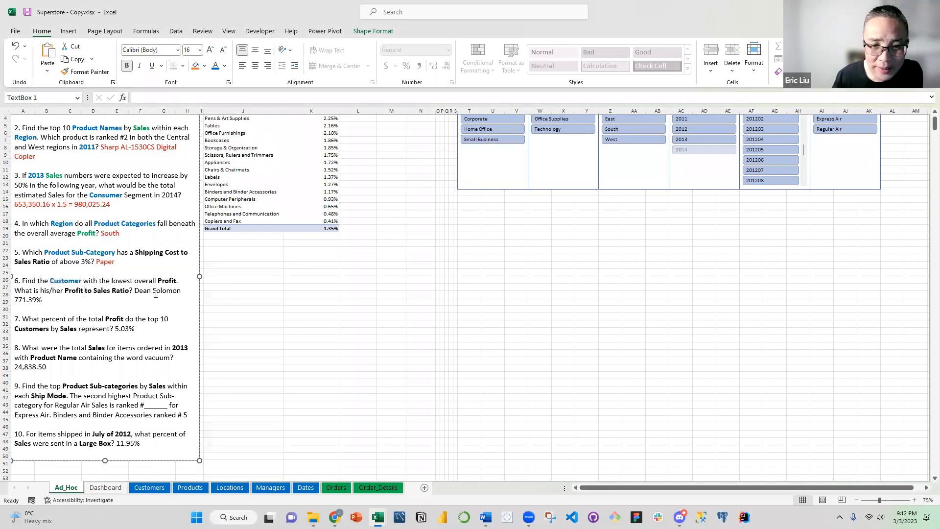
# Colour the word "Profit" green in the first sentence of question 6
pyautogui.doubleClick(167, 280)
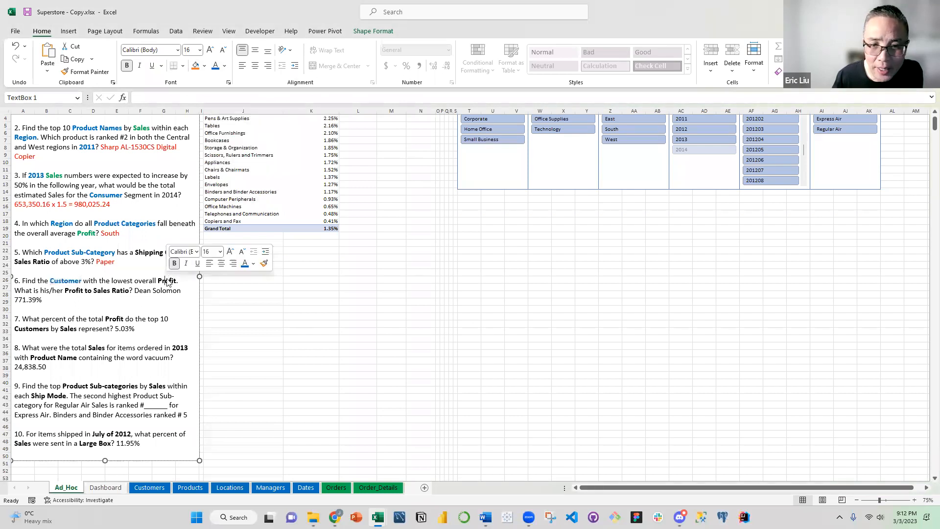
pyautogui.click(225, 66)
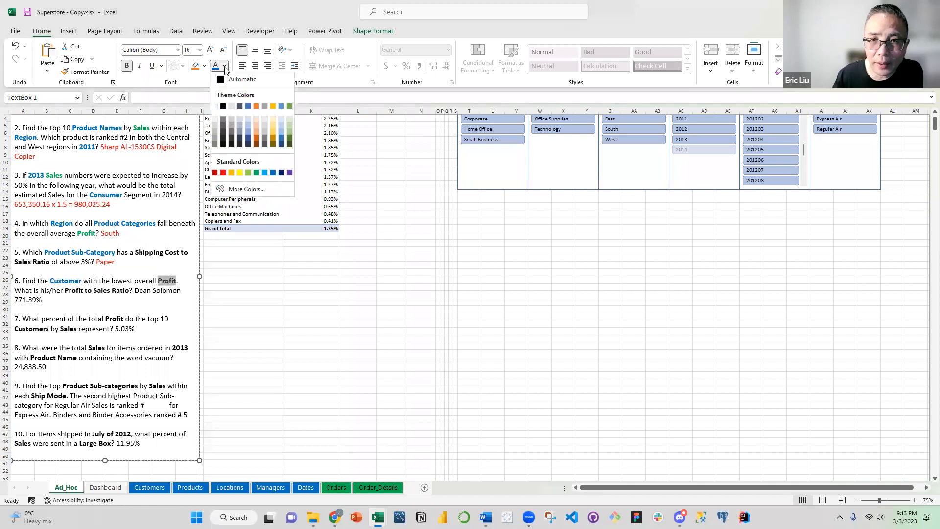
pyautogui.click(256, 172)
pyautogui.click(56, 303)
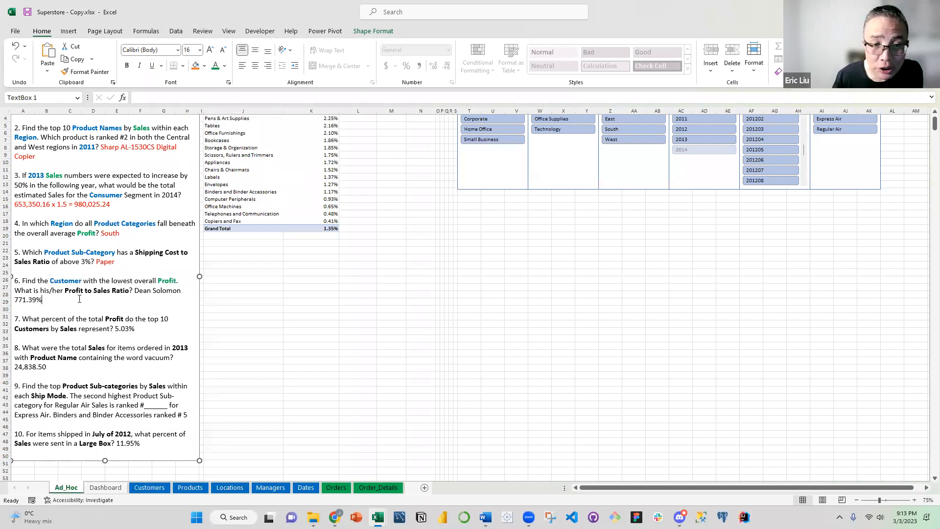
# Colour the phrase "Profit to Sales Ratio" green in question 6 of the text box
pyautogui.moveTo(66, 291); pyautogui.dragTo(129, 291)
pyautogui.click(216, 68)
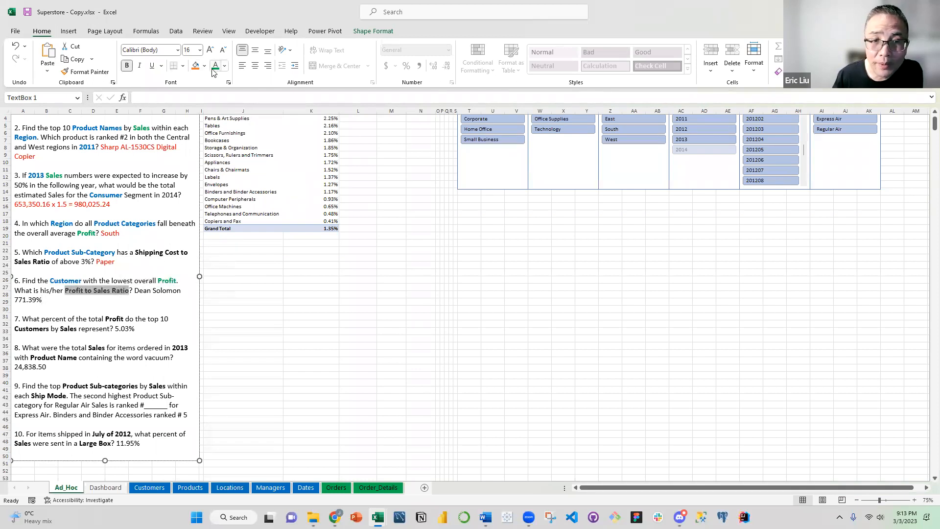
pyautogui.click(137, 290)
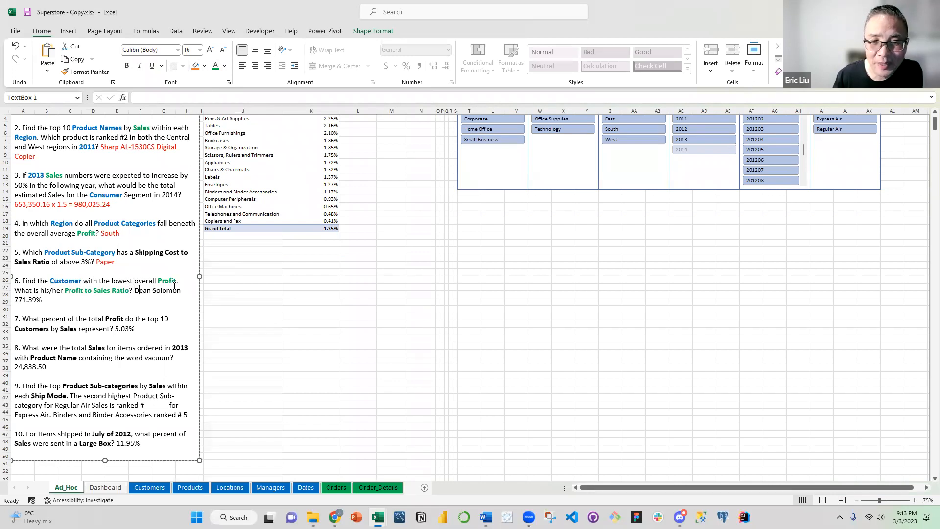
# Clear the PivotTable by removing Product Sub-Category from the rows and % Shipping Cost / Sales from the values
pyautogui.click(294, 207)
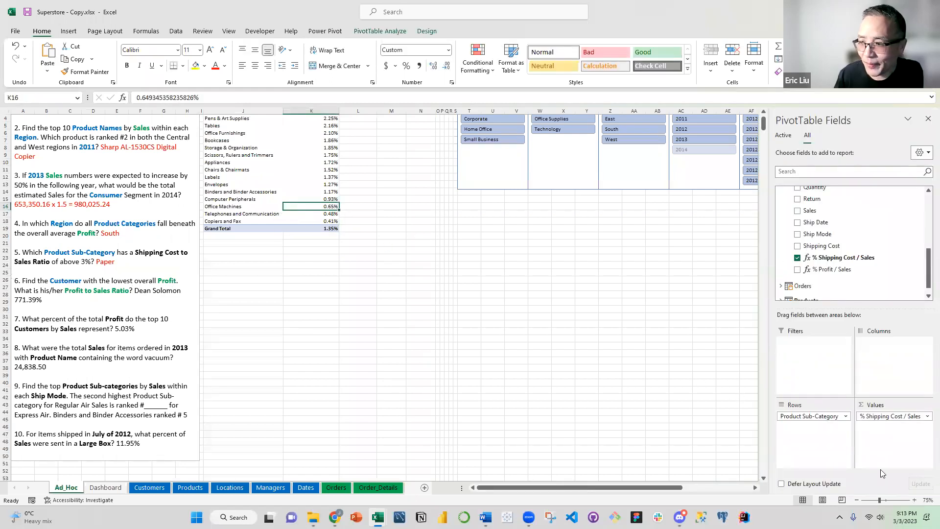
pyautogui.moveTo(827, 415); pyautogui.dragTo(838, 264)
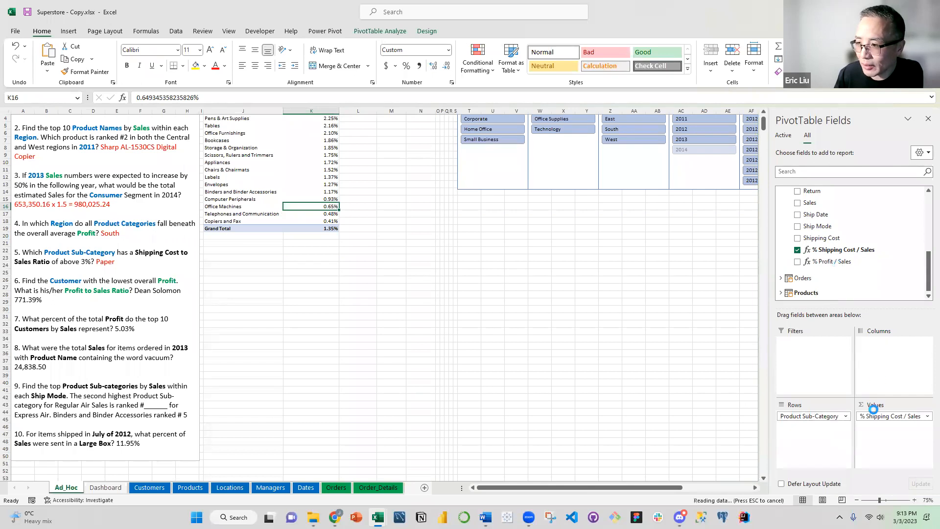
pyautogui.click(874, 416)
pyautogui.moveTo(876, 416); pyautogui.dragTo(845, 257)
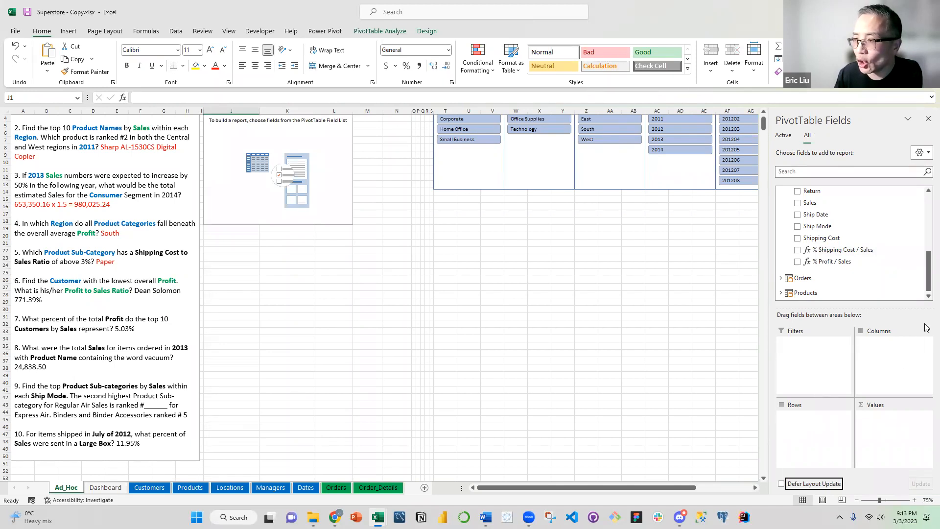
# Add Customer Name from the Customers table to the PivotTable's rows
pyautogui.moveTo(927, 285); pyautogui.dragTo(927, 223)
pyautogui.click(781, 249)
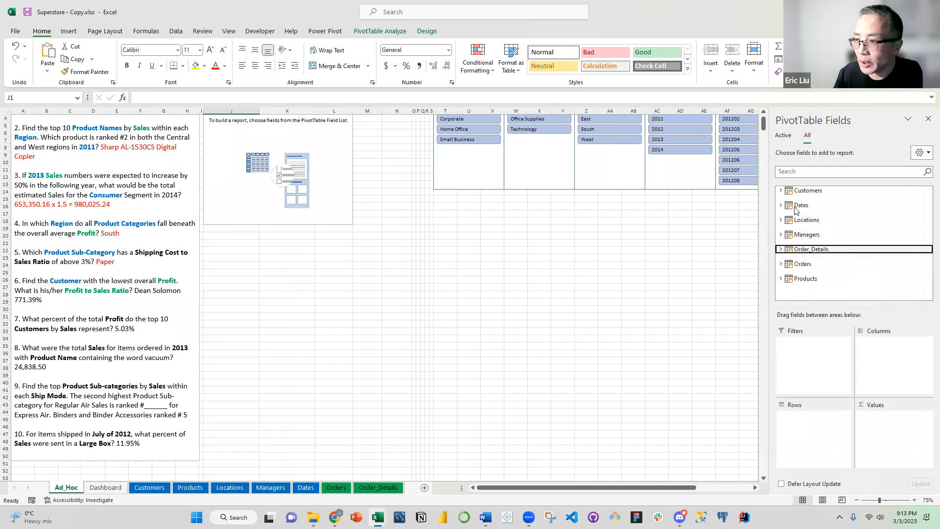
pyautogui.click(781, 191)
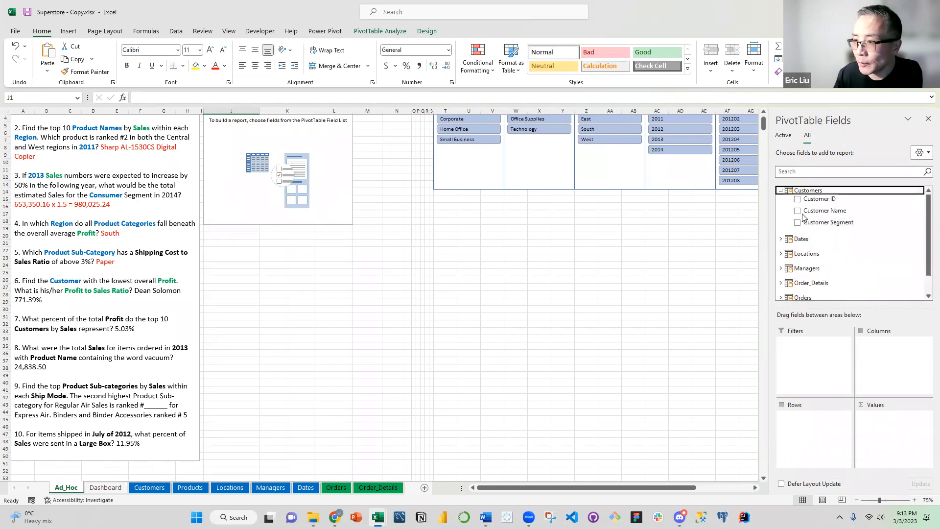
pyautogui.moveTo(808, 211); pyautogui.dragTo(805, 418)
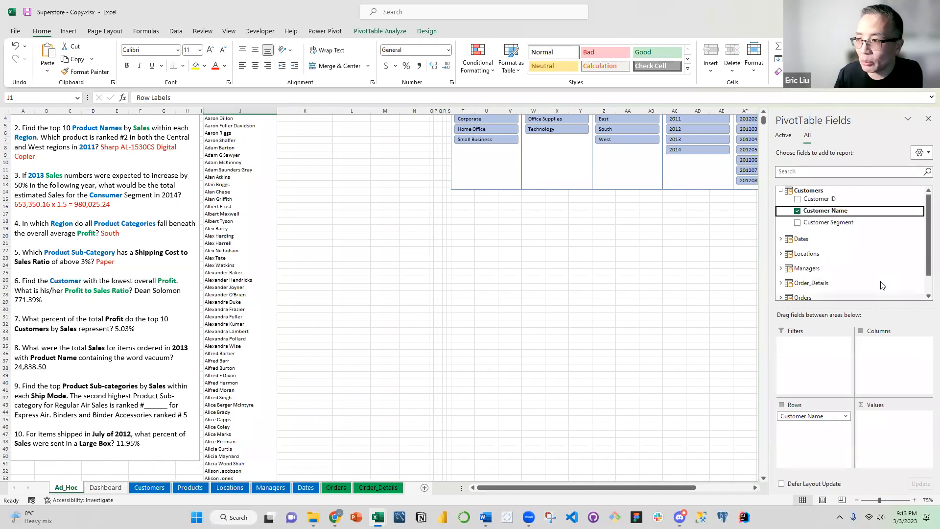
# Add Profit and the % Profit / Sales measure from Order_Details to the PivotTable's values
pyautogui.click(806, 191)
pyautogui.click(781, 191)
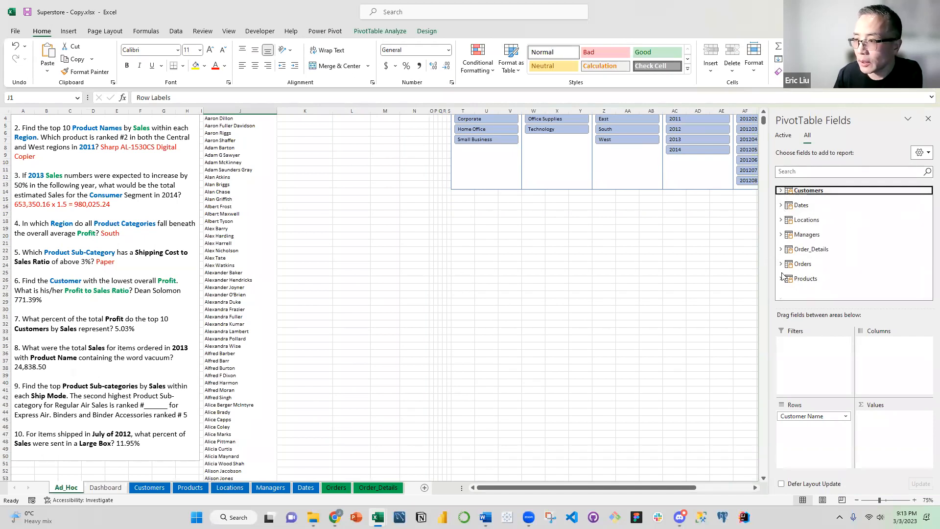
pyautogui.click(781, 249)
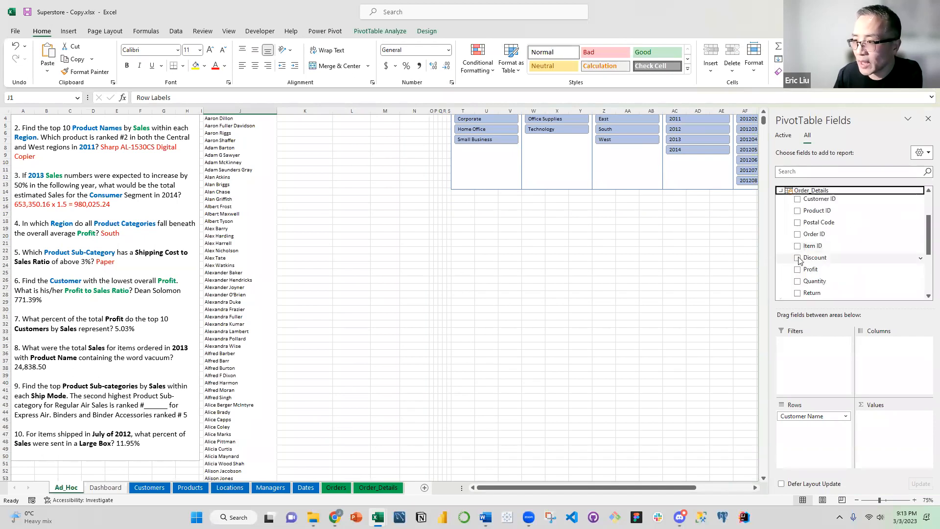
pyautogui.moveTo(812, 271); pyautogui.dragTo(885, 403)
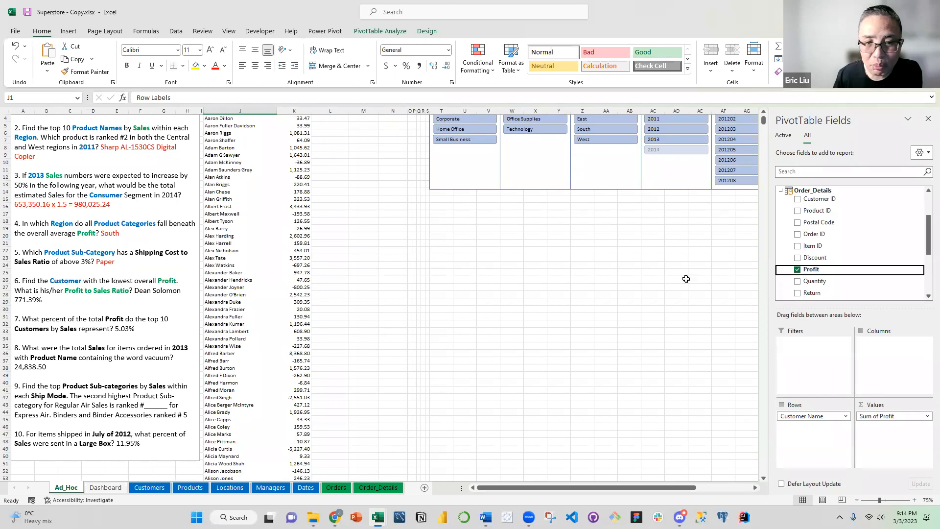
pyautogui.scroll(-3, 857, 269)
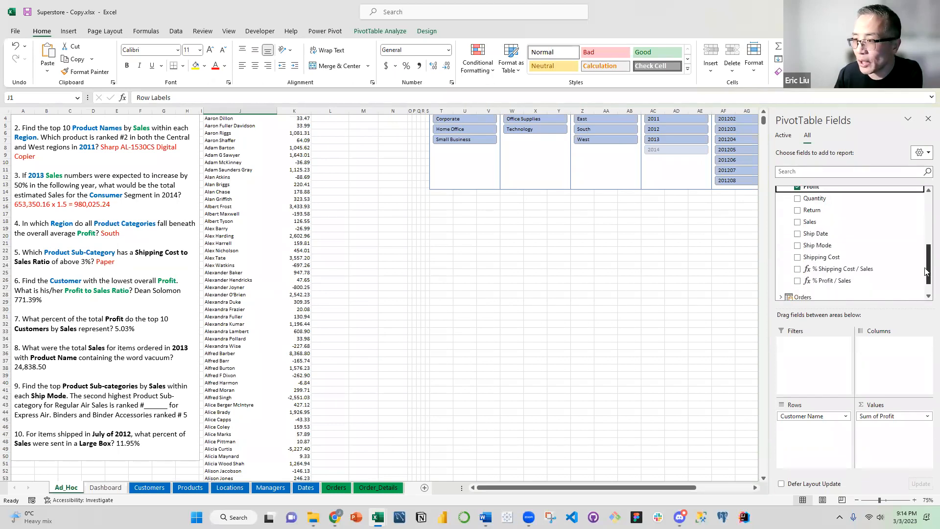
pyautogui.moveTo(867, 278); pyautogui.dragTo(896, 424)
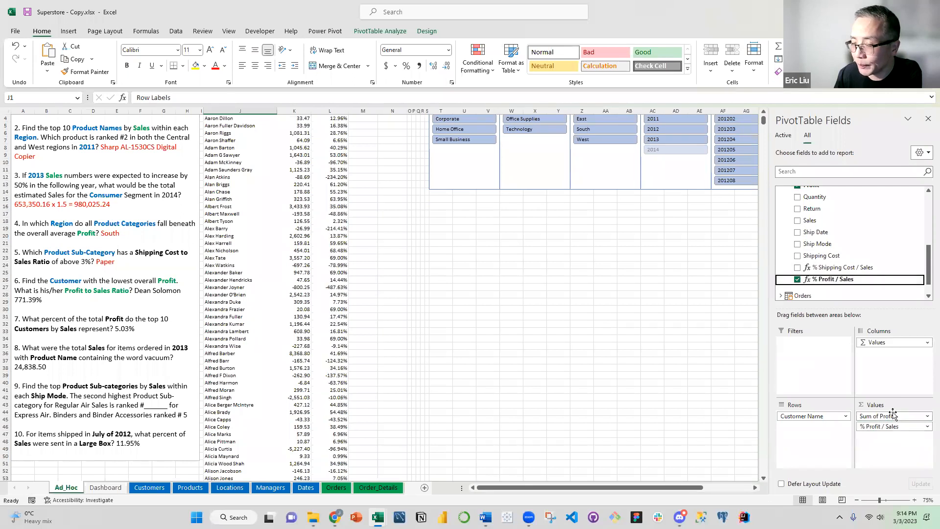
# Sort the PivotTable's customer names in ascending order by Sum of Profit
pyautogui.scroll(1, 284, 215)
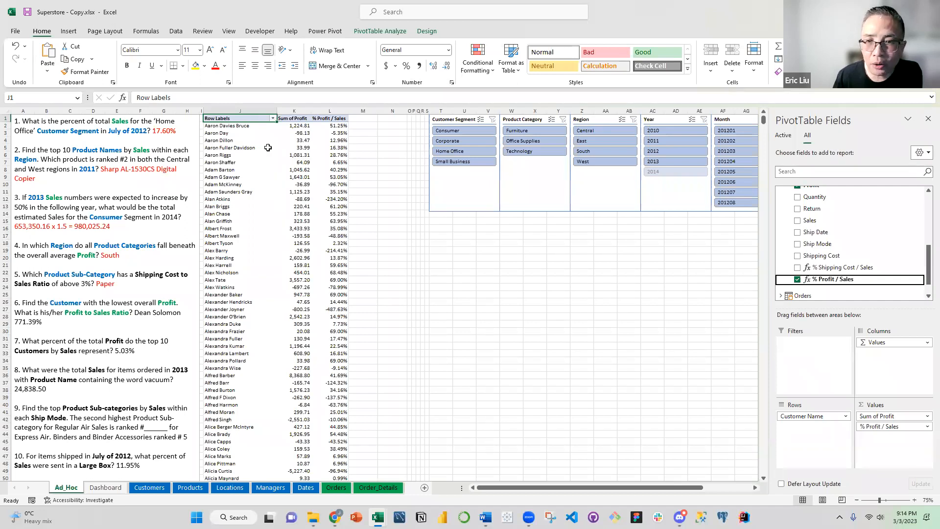
pyautogui.click(273, 118)
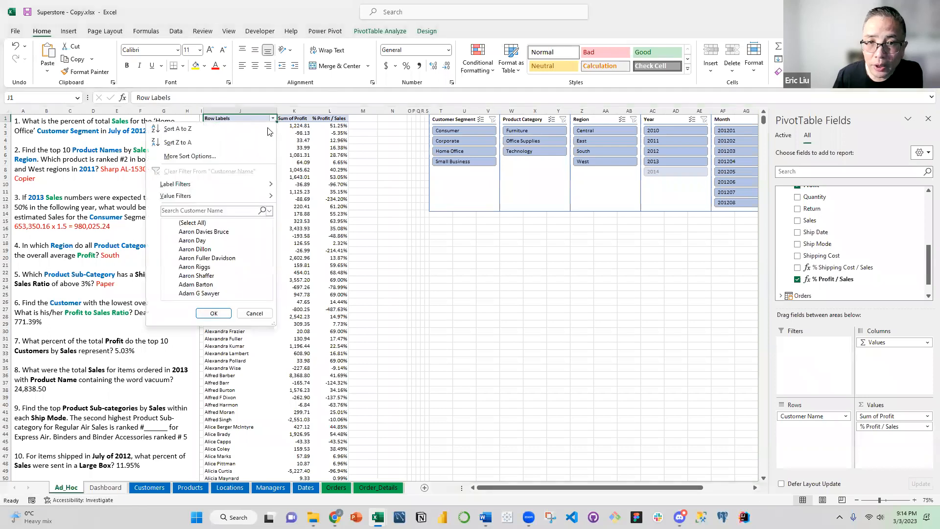
pyautogui.click(218, 156)
pyautogui.click(450, 208)
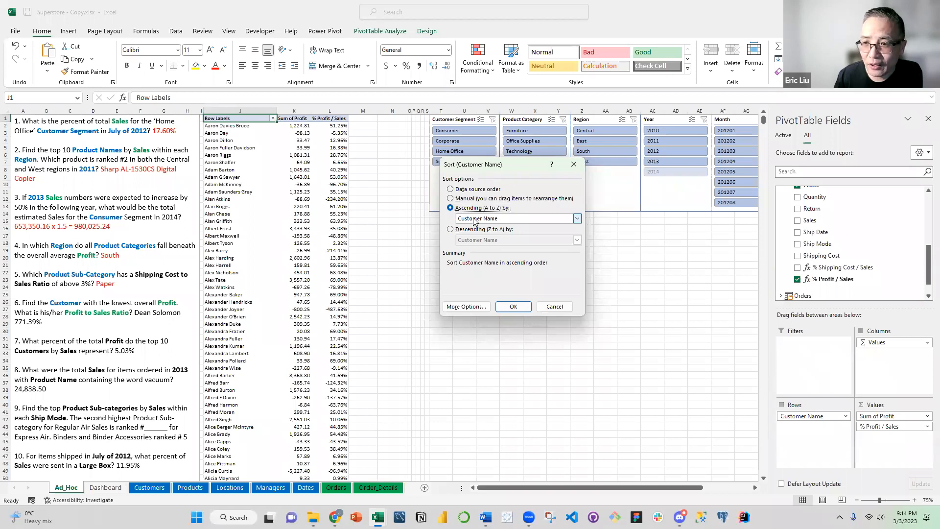
pyautogui.click(474, 220)
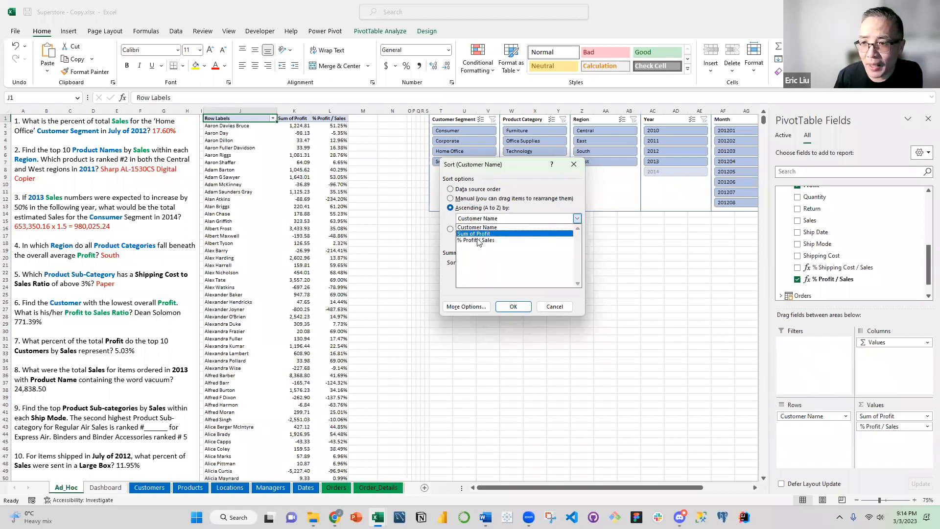
pyautogui.click(478, 234)
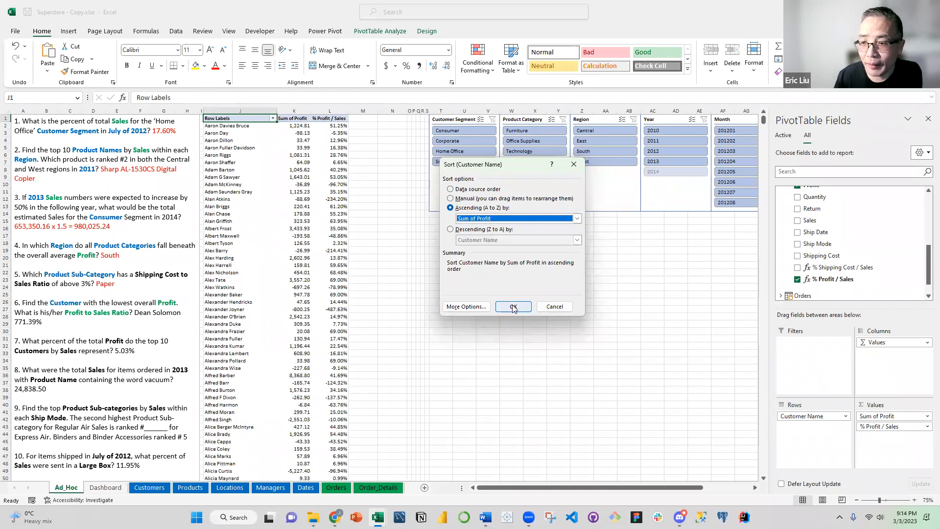
pyautogui.click(513, 306)
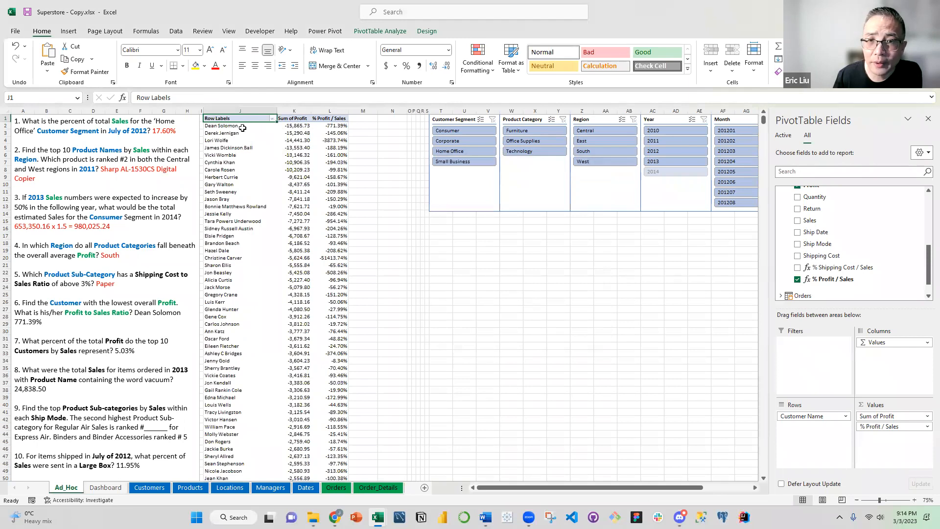
# Highlight the PivotTable's first customer row, including name, profit and ratio, with a yellow fill
pyautogui.moveTo(240, 126); pyautogui.dragTo(333, 126)
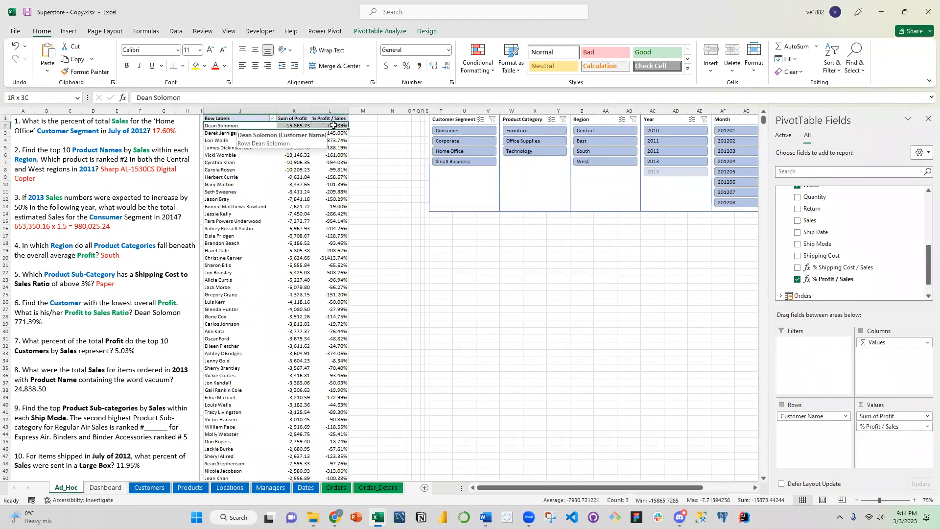
pyautogui.click(196, 66)
pyautogui.click(239, 148)
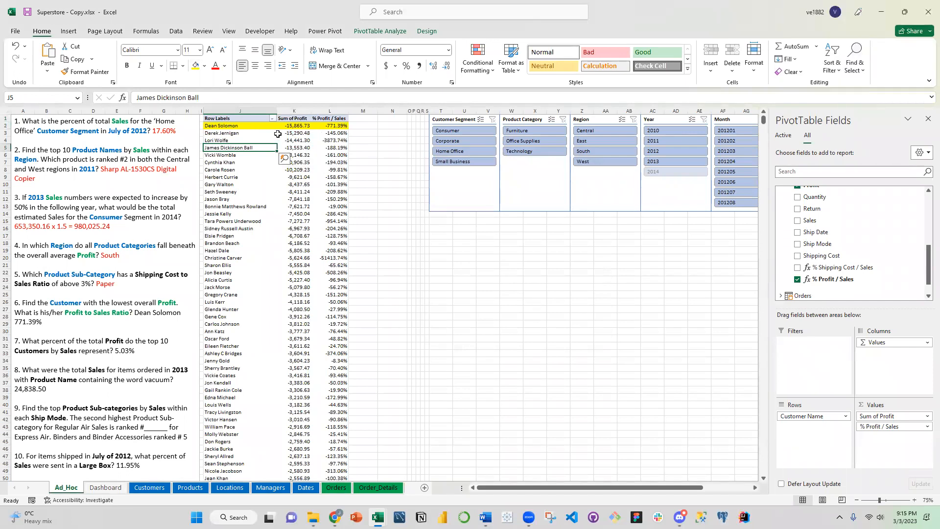
pyautogui.moveTo(281, 132)
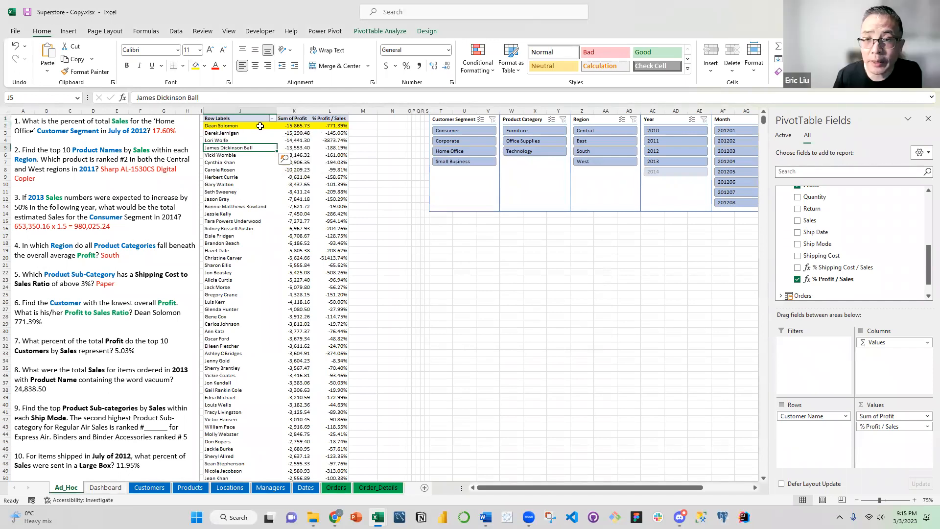
pyautogui.click(320, 127)
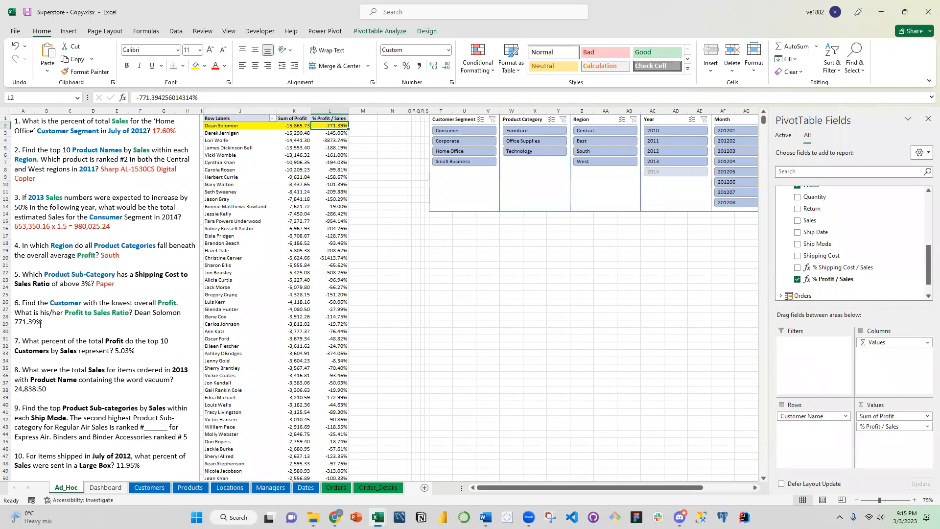
# Insert a minus sign before 771.39% in the answer to question 6 of the text box
pyautogui.moveTo(40, 323); pyautogui.dragTo(144, 310)
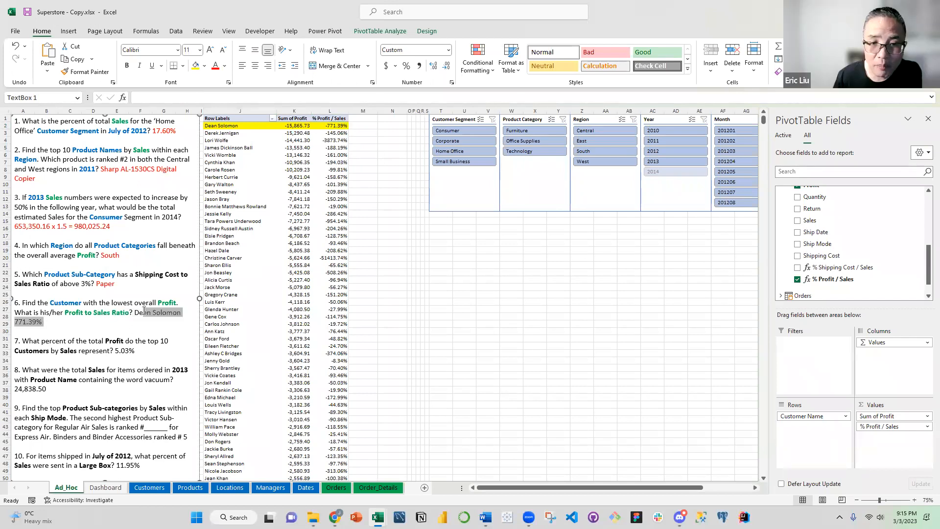
pyautogui.click(17, 323)
pyautogui.write('-')
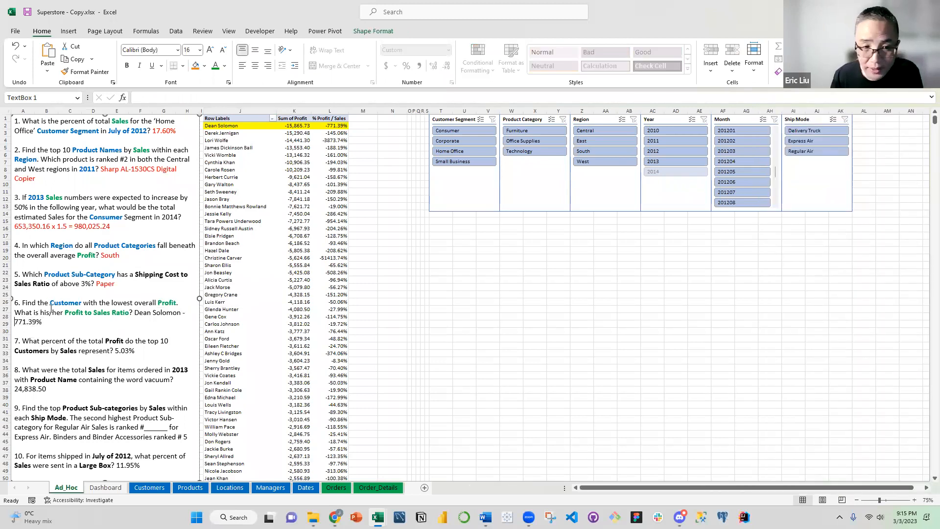
# Colour the whole answer to question 6, customer name and -771.39%, red
pyautogui.click(55, 322)
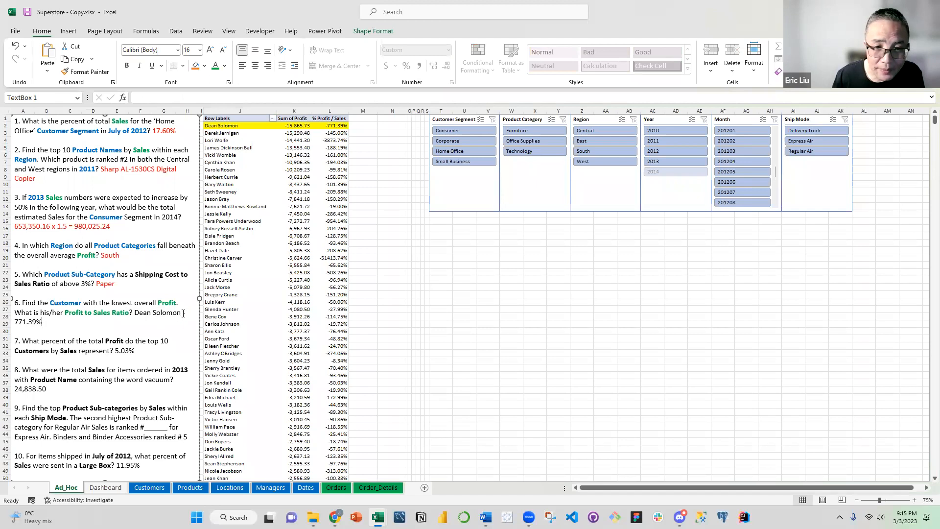
pyautogui.keyDown('shift'); pyautogui.click(134, 313); pyautogui.keyUp('shift')
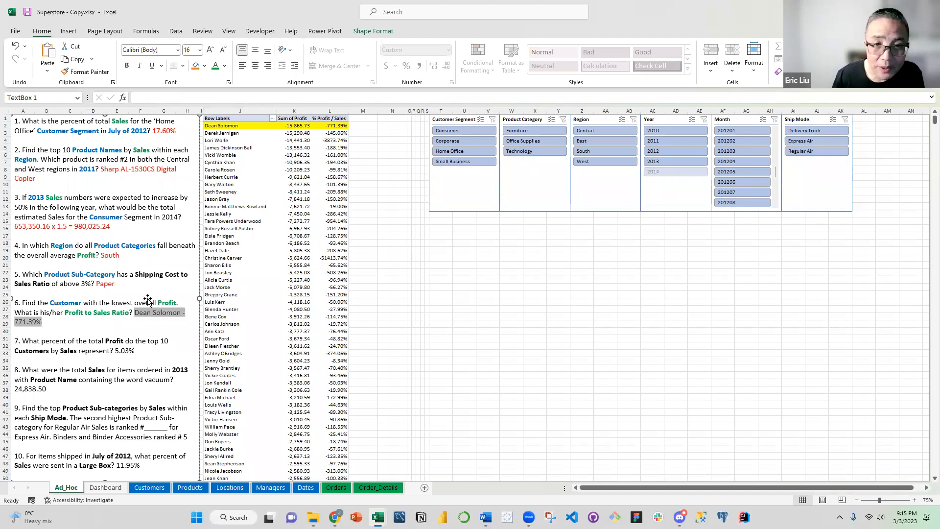
pyautogui.click(225, 65)
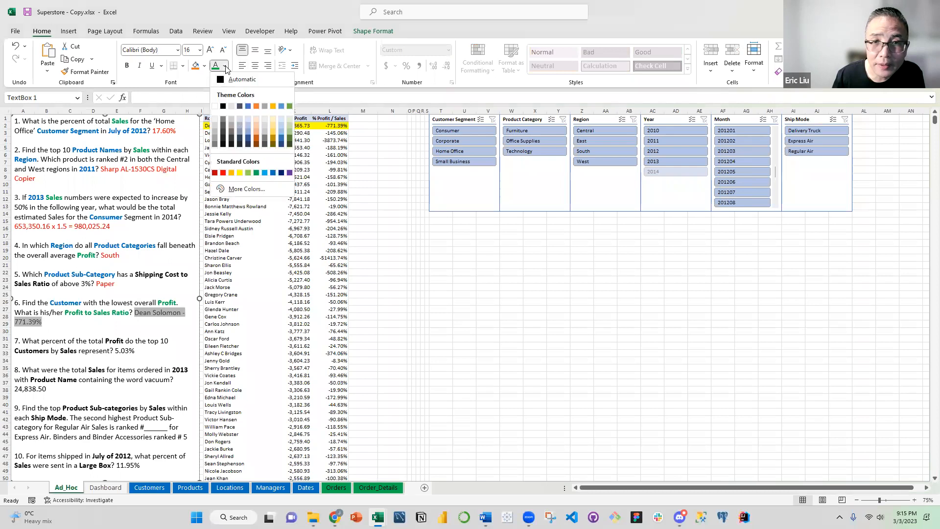
pyautogui.click(223, 172)
pyautogui.click(150, 276)
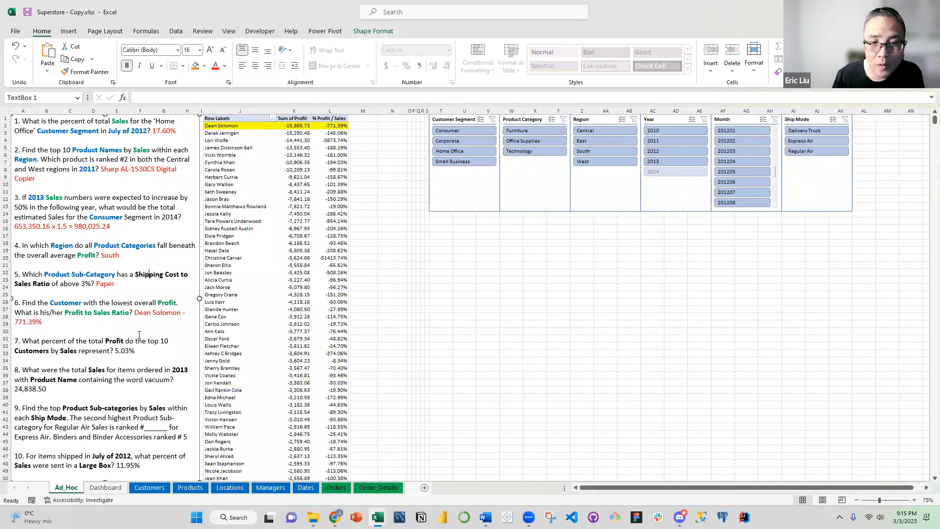
pyautogui.scroll(-2, 138, 323)
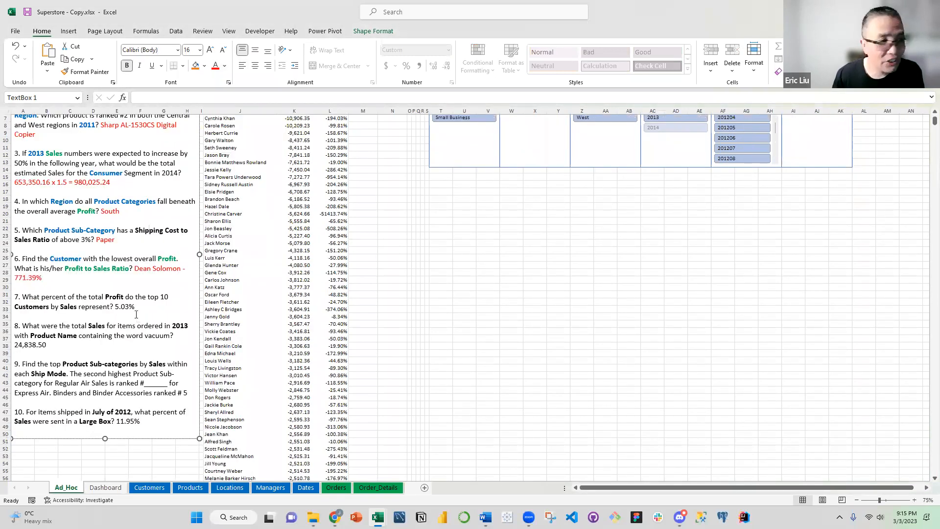
pyautogui.scroll(1, 132, 309)
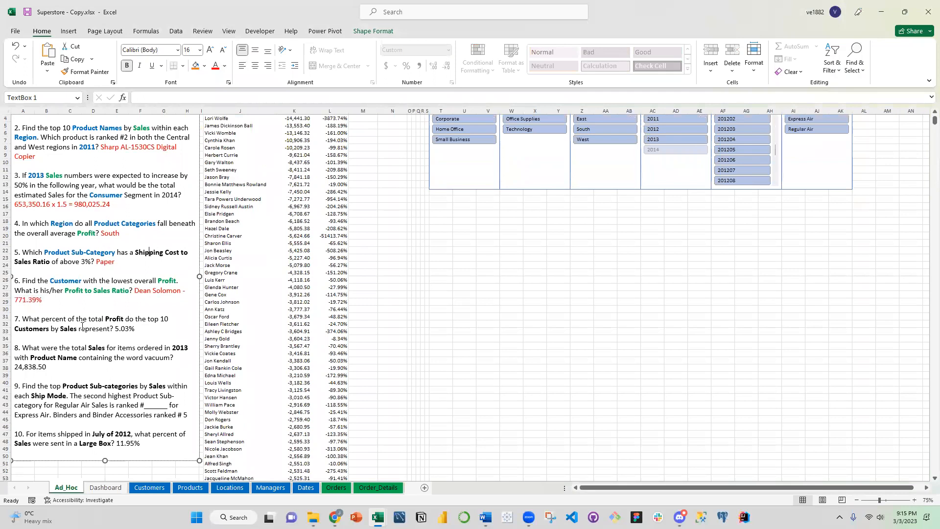
pyautogui.click(106, 330)
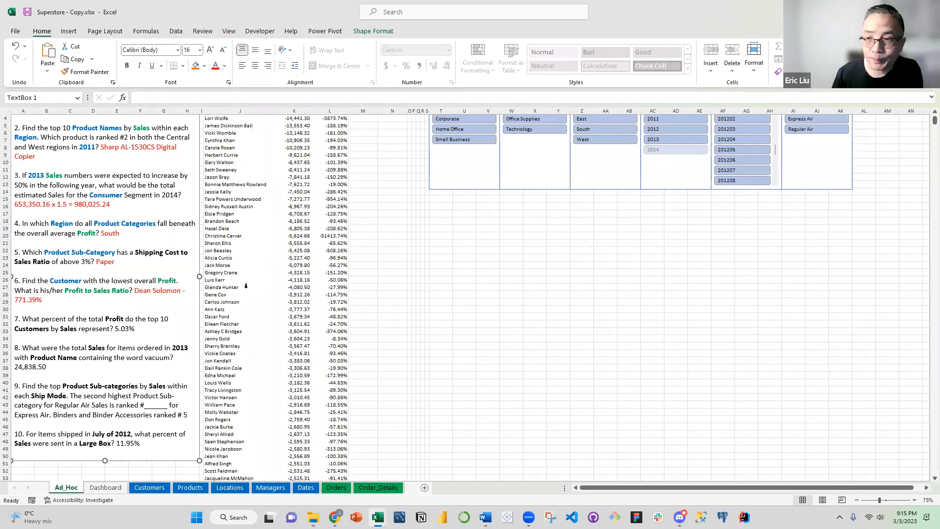
pyautogui.click(150, 328)
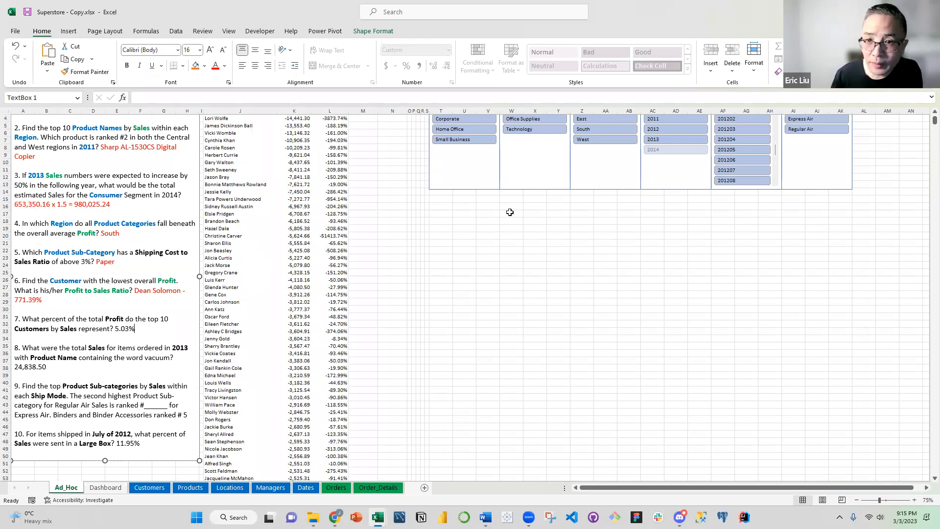
# Clear the PivotTable by removing Customer Name from the rows and Sum of Profit and % Profit / Sales from the values
pyautogui.scroll(1, 365, 207)
pyautogui.click(324, 207)
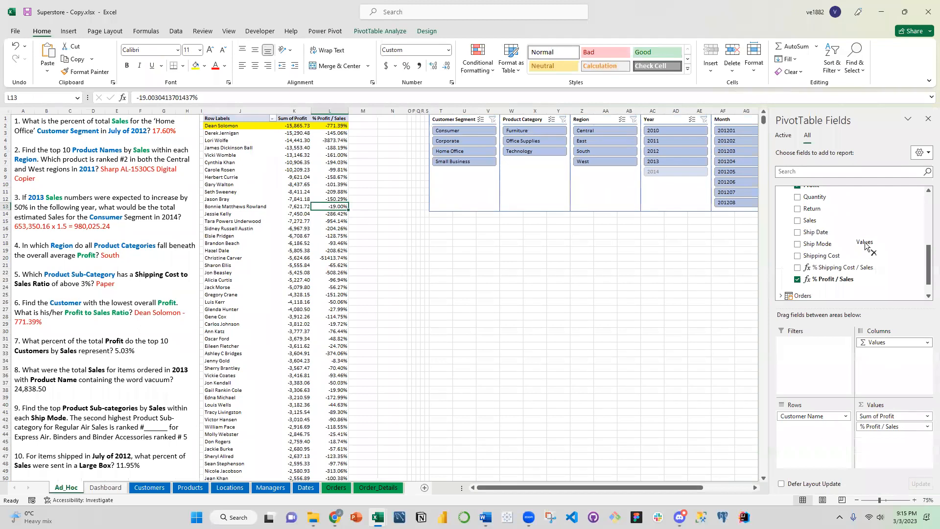
pyautogui.moveTo(807, 416); pyautogui.dragTo(819, 286)
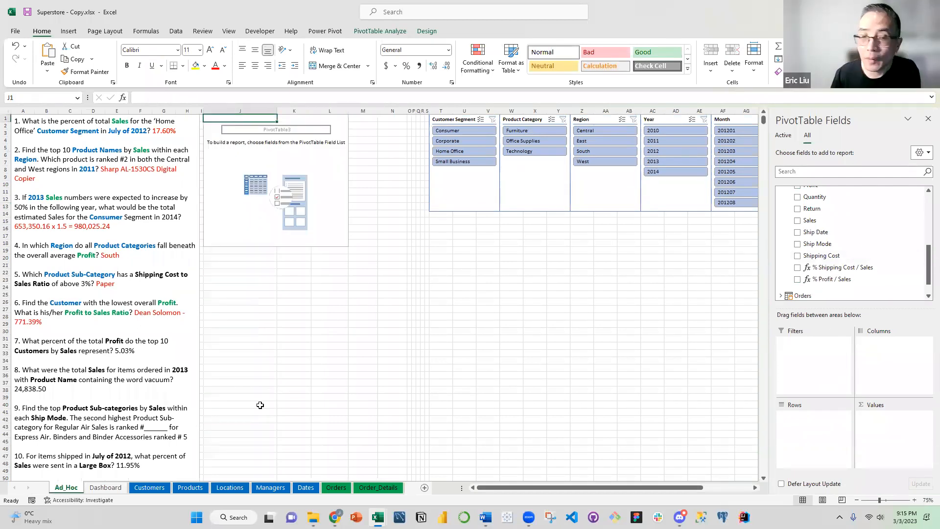
# Colour the word Profit in question 7 of the text box green
pyautogui.click(48, 350)
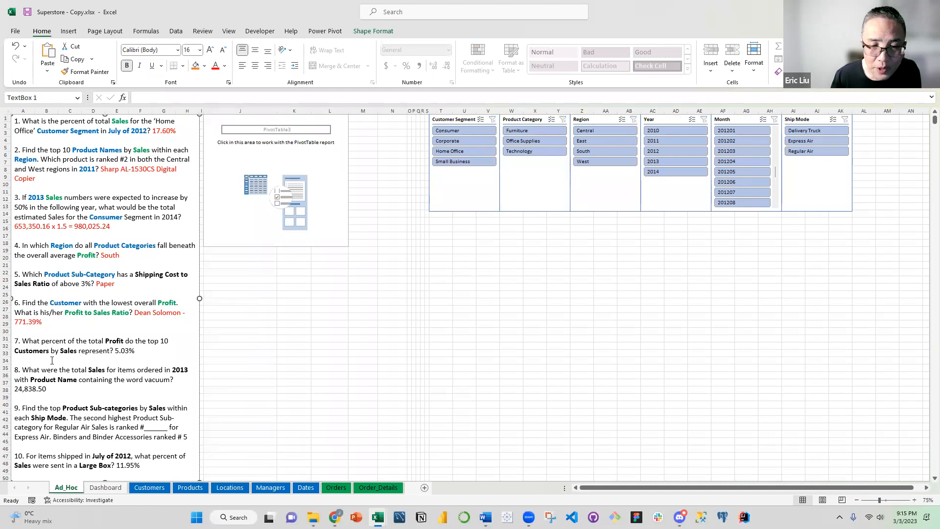
pyautogui.doubleClick(111, 342)
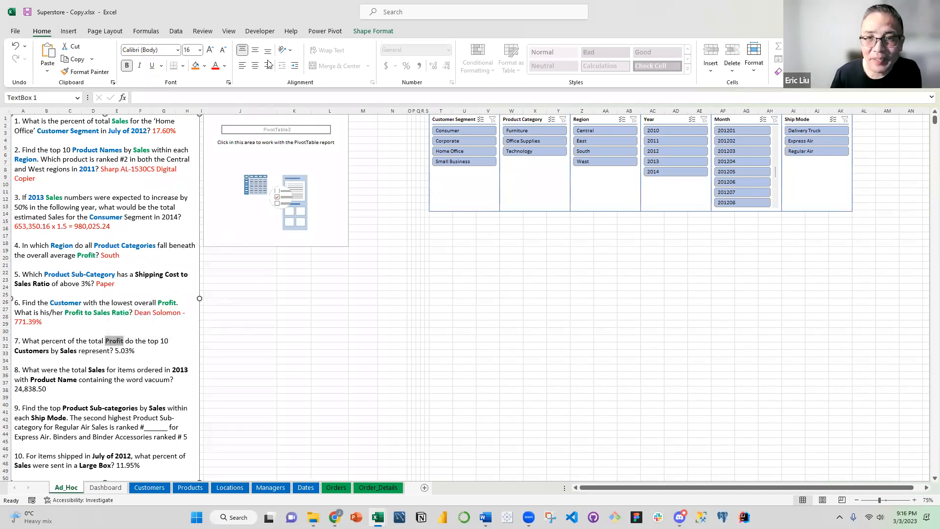
pyautogui.click(225, 66)
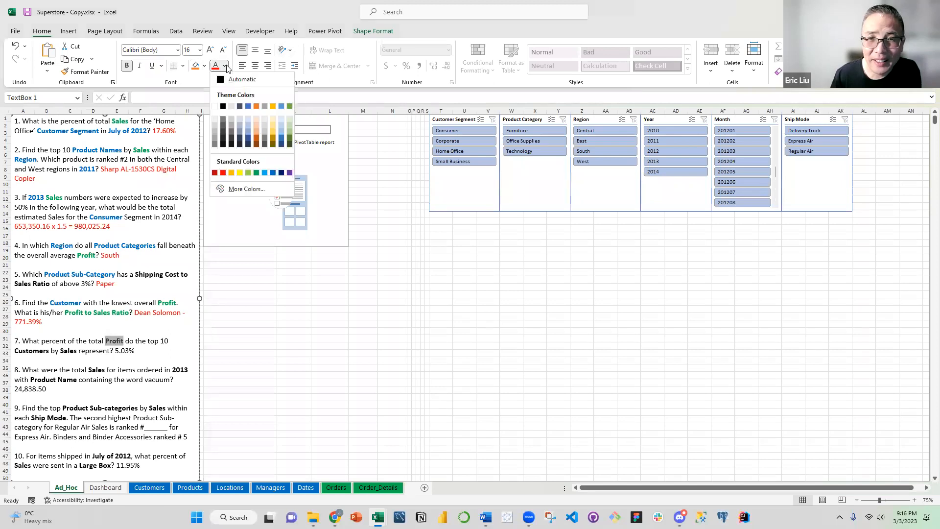
pyautogui.click(257, 173)
pyautogui.click(156, 350)
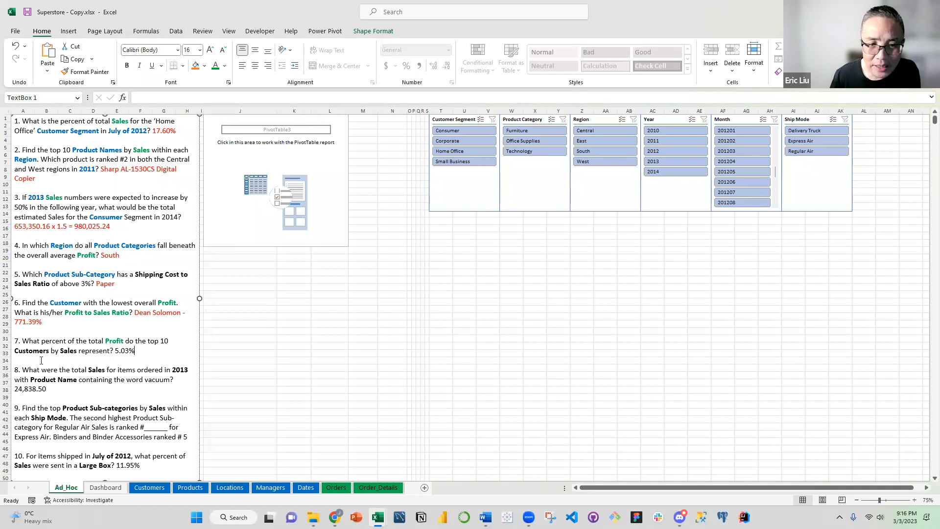
# Colour the word Customers in question 7 blue
pyautogui.moveTo(49, 351); pyautogui.dragTo(15, 352)
pyautogui.click(225, 66)
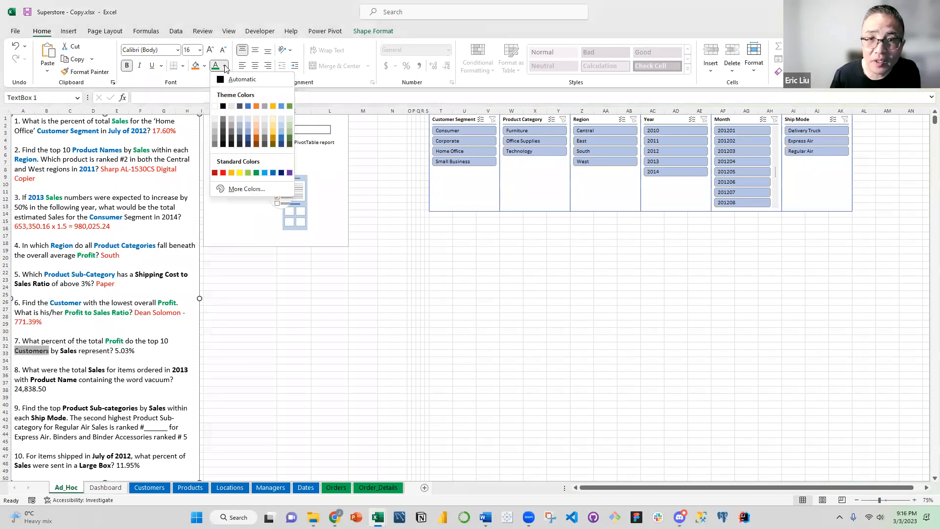
pyautogui.click(273, 172)
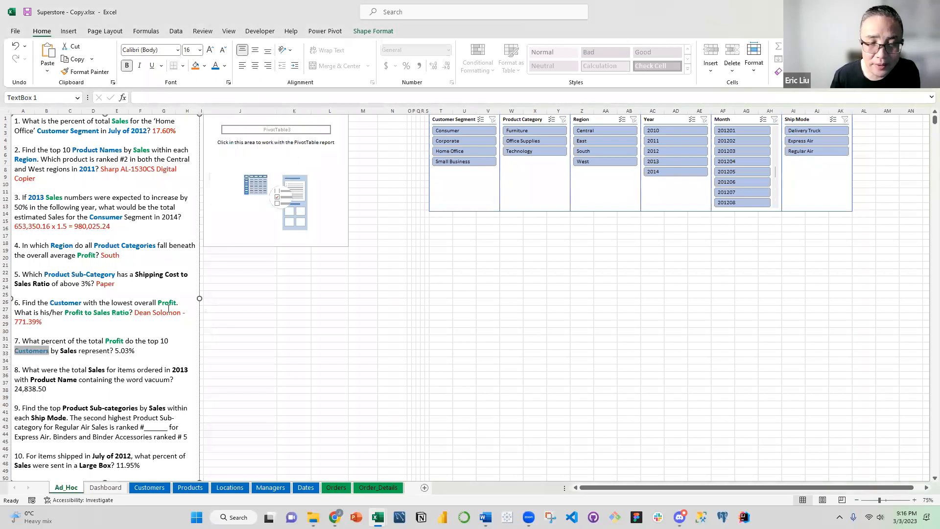
pyautogui.click(146, 341)
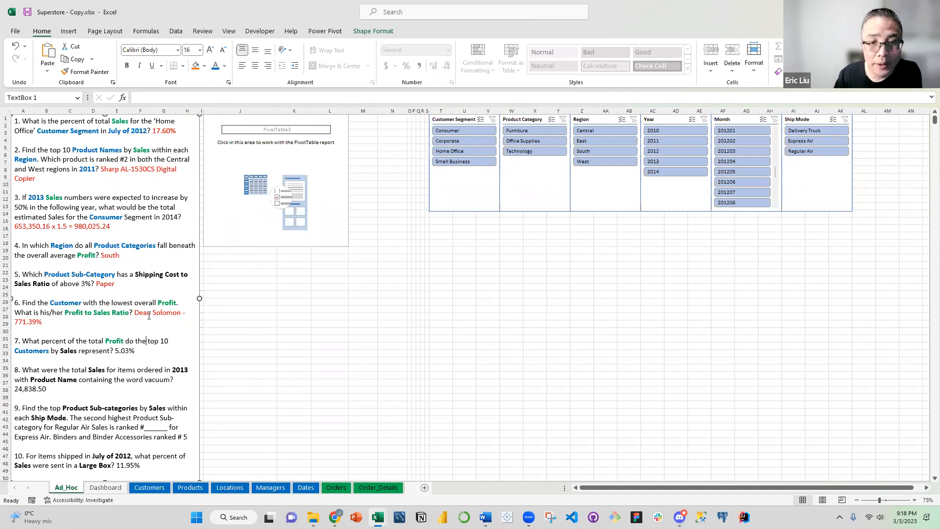
# Colour the word Sales in question 7 green
pyautogui.click(114, 345)
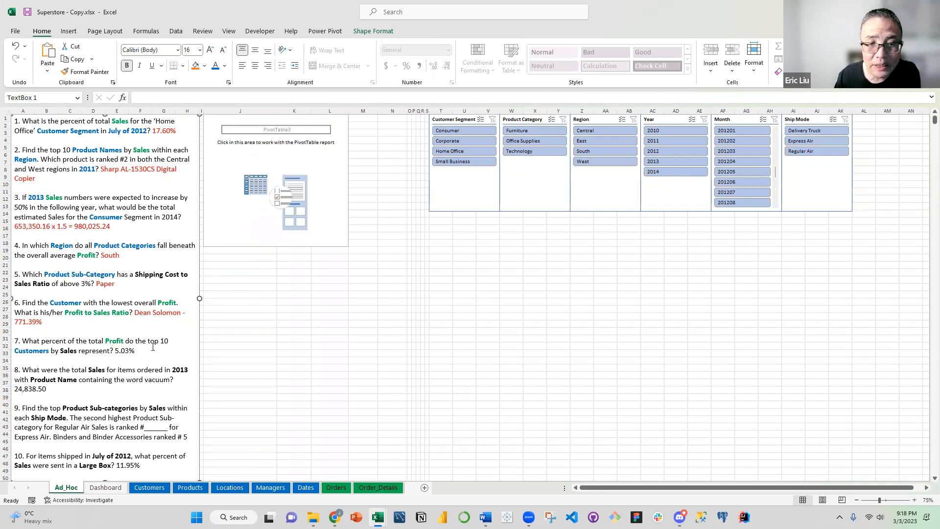
pyautogui.doubleClick(69, 350)
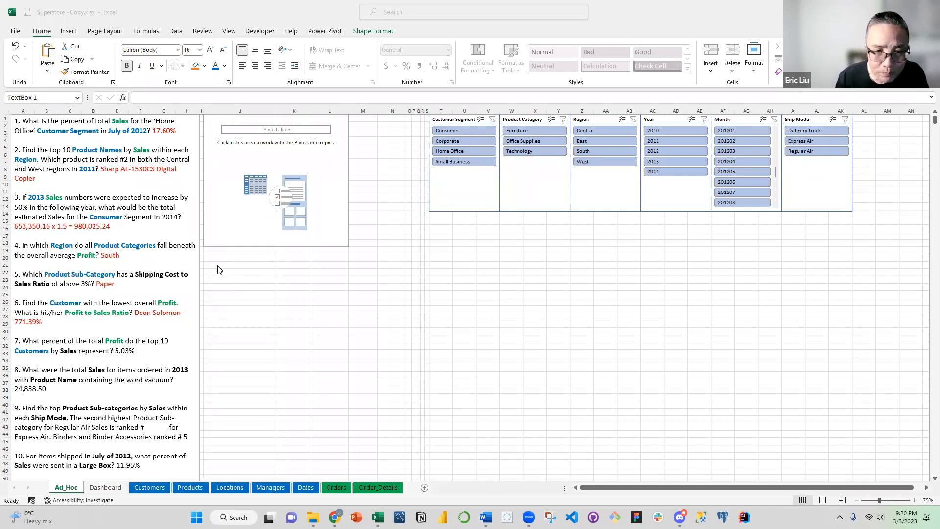
pyautogui.click(56, 385)
pyautogui.click(113, 344)
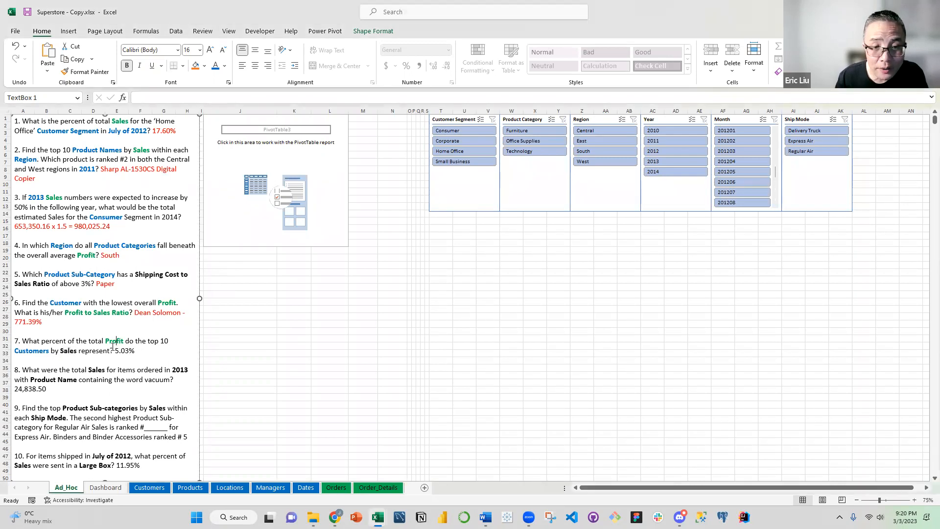
pyautogui.doubleClick(67, 352)
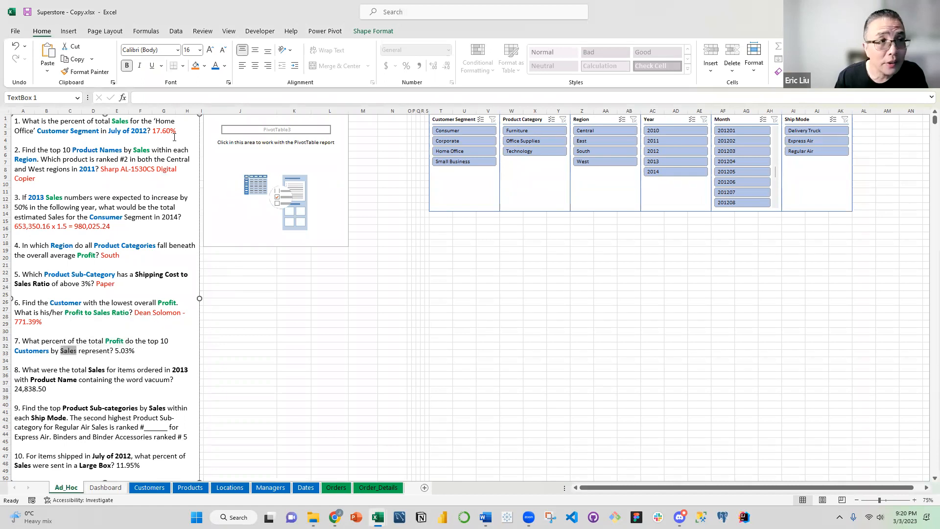
pyautogui.click(224, 67)
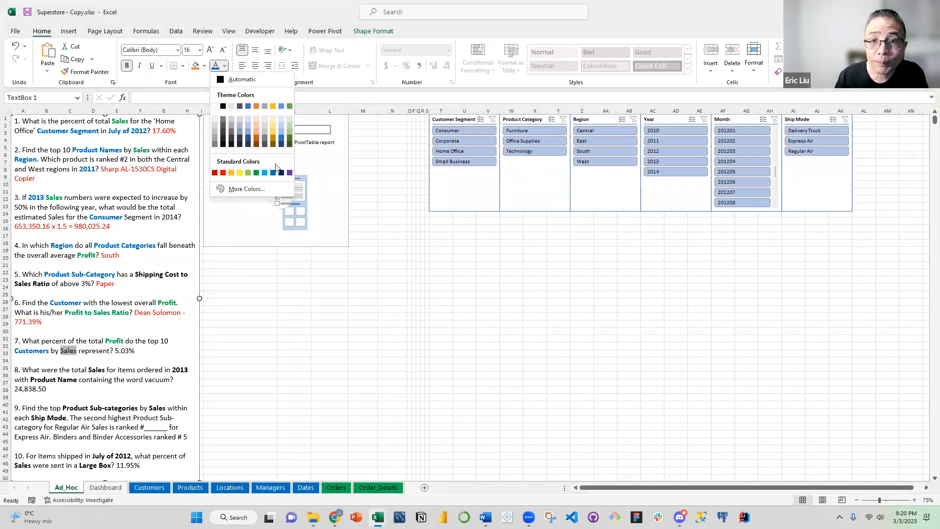
pyautogui.click(257, 173)
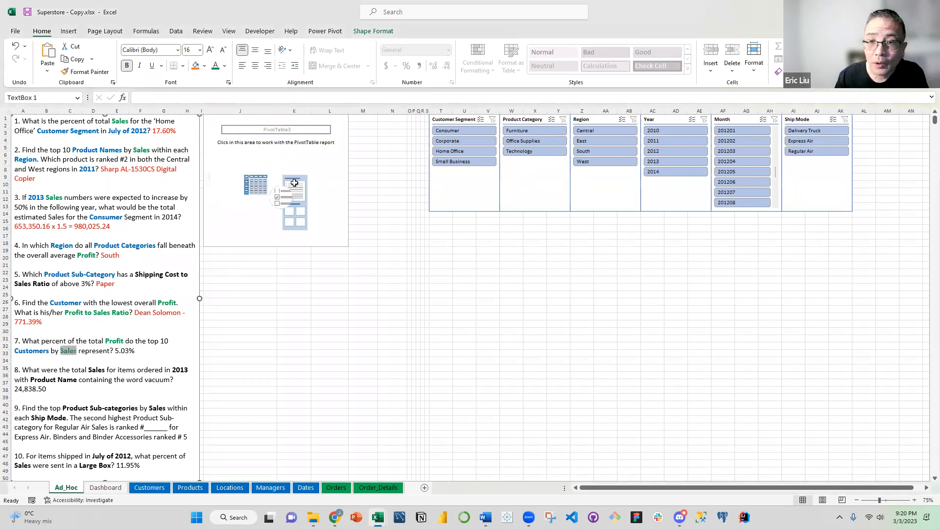
# Add Customer Name from the Customers table to the rows of the empty PivotTable
pyautogui.click(294, 185)
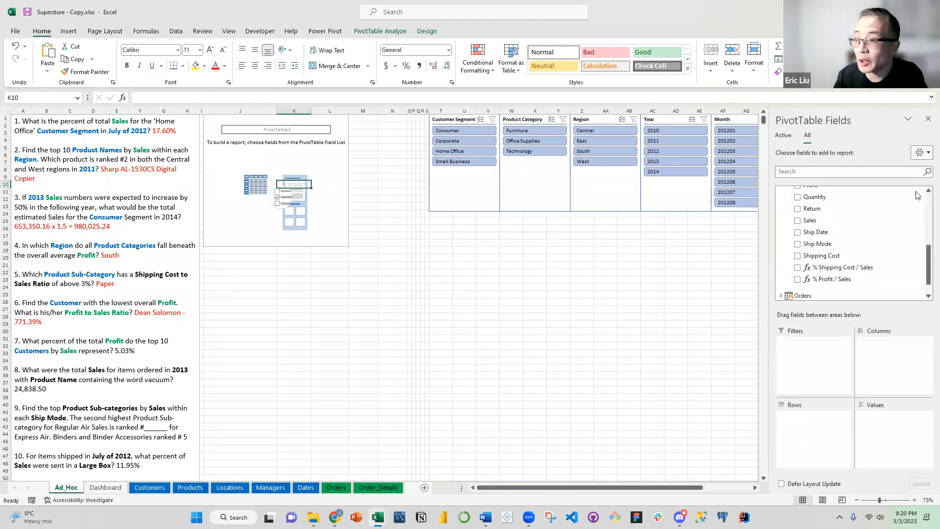
pyautogui.moveTo(927, 265); pyautogui.dragTo(926, 225)
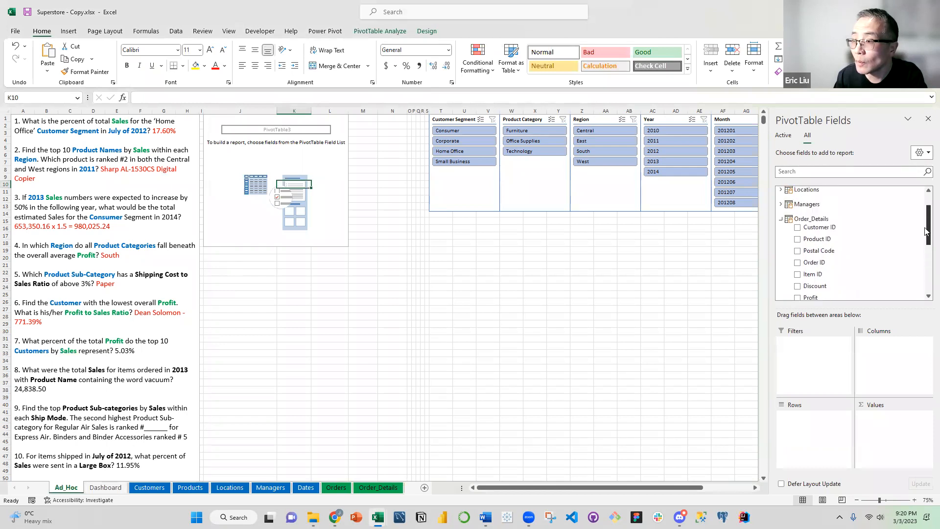
pyautogui.click(781, 220)
pyautogui.click(781, 191)
pyautogui.moveTo(811, 215); pyautogui.dragTo(804, 405)
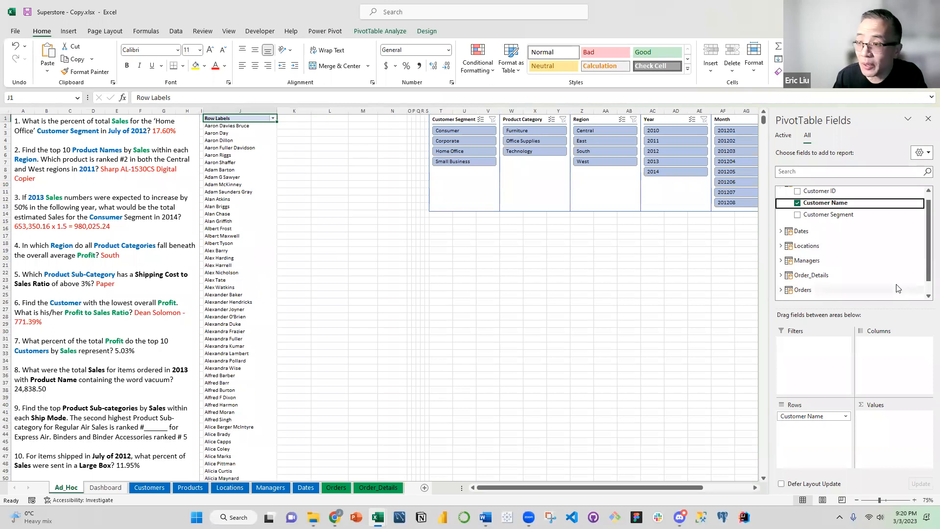
# Add Sales and Profit from the Order_Details table to the PivotTable's values, with Sales first
pyautogui.scroll(1, 925, 224)
pyautogui.click(781, 191)
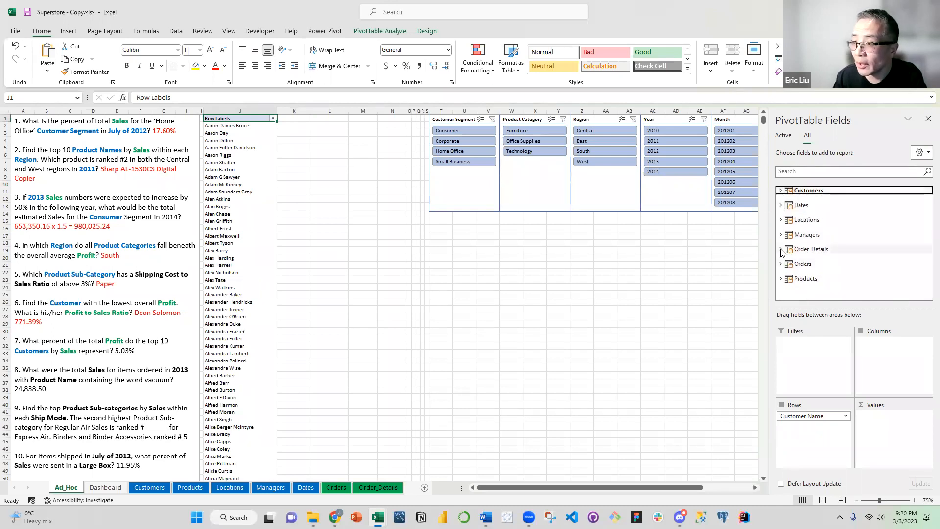
pyautogui.click(781, 250)
pyautogui.scroll(-3, 828, 271)
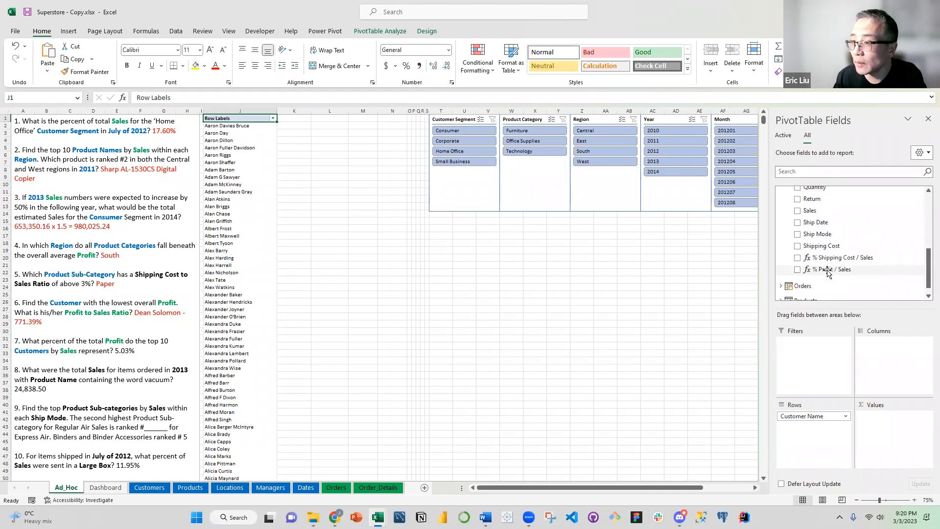
pyautogui.moveTo(811, 211); pyautogui.dragTo(874, 422)
pyautogui.scroll(2, 840, 243)
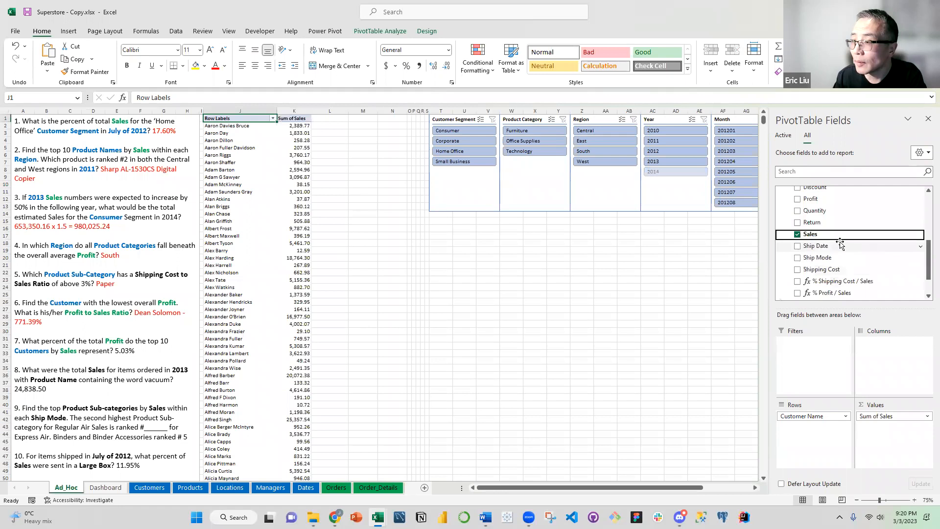
pyautogui.moveTo(810, 199); pyautogui.dragTo(880, 419)
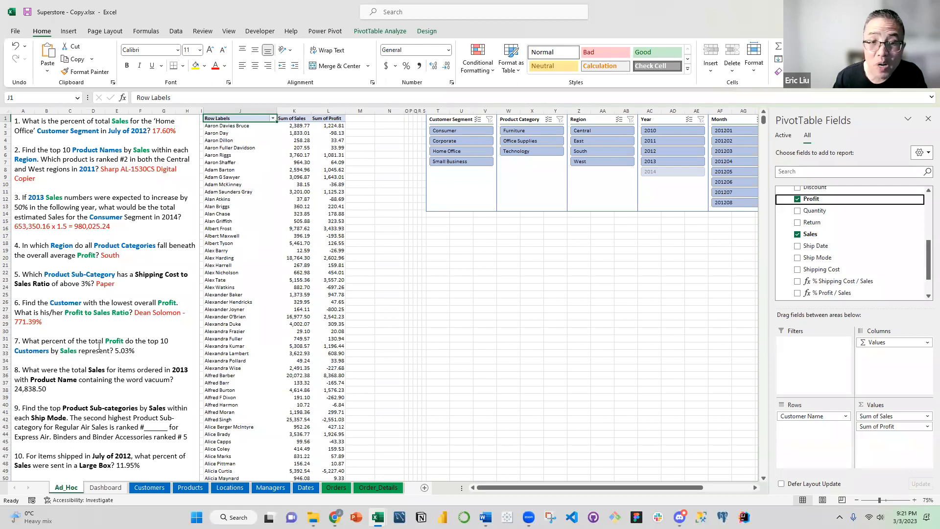
# Filter the PivotTable's customers to the top 10 by Sum of Sales
pyautogui.click(273, 119)
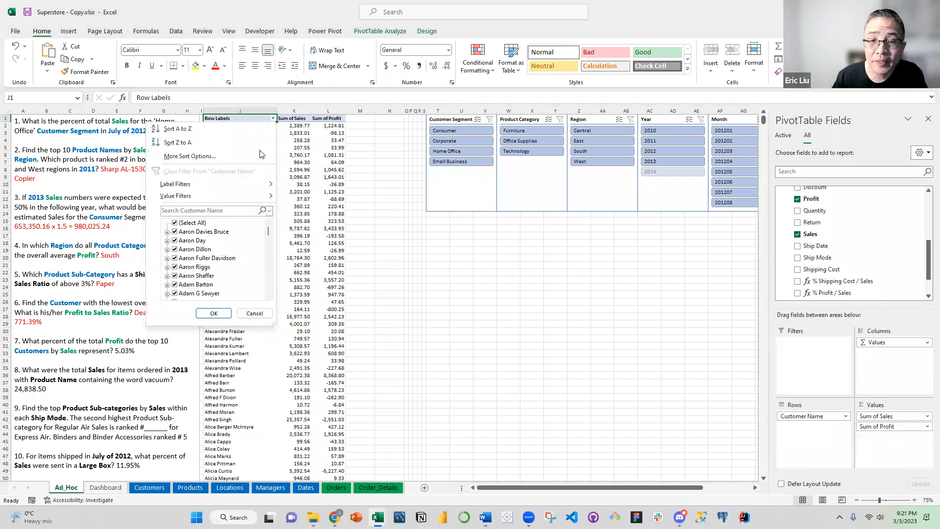
pyautogui.moveTo(240, 197)
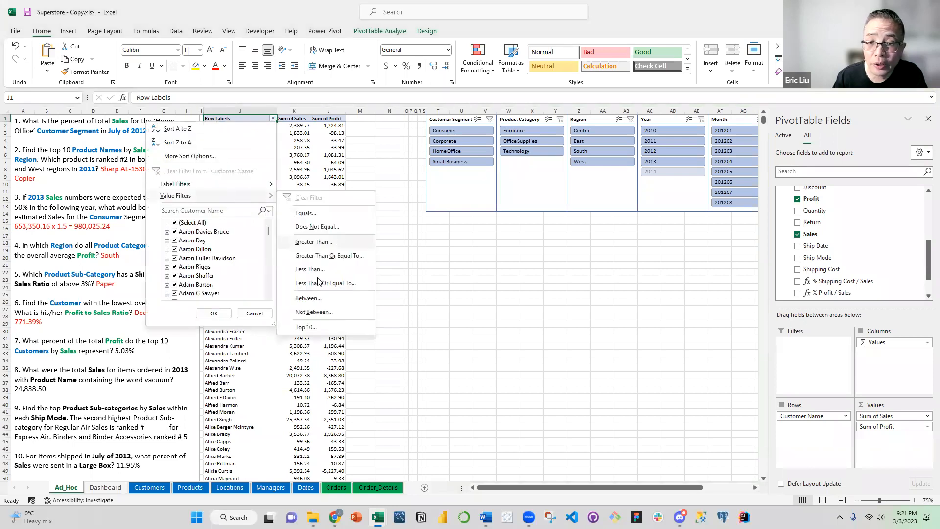
pyautogui.click(307, 327)
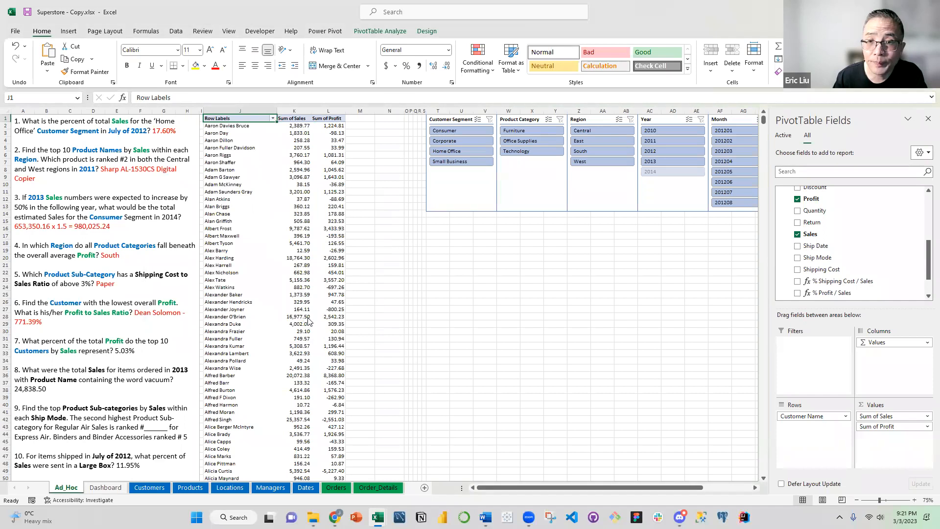
pyautogui.click(568, 259)
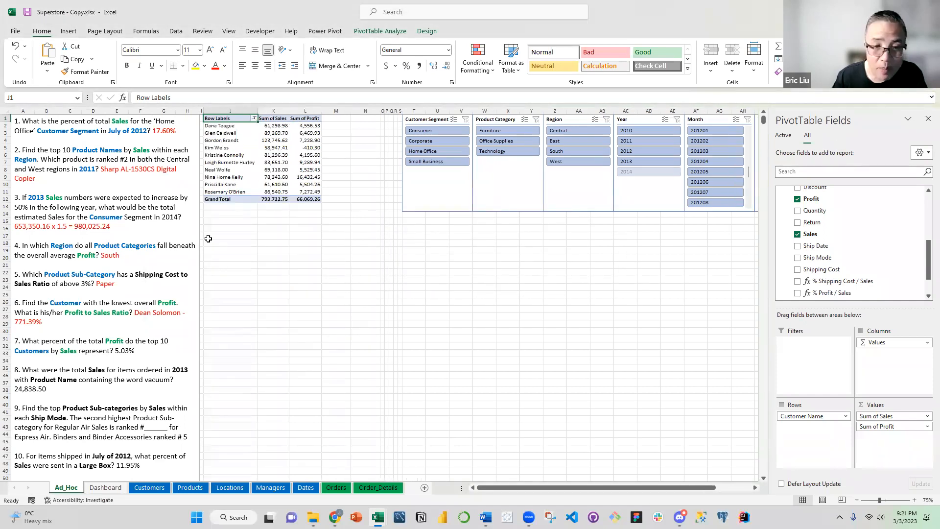
# Sort the PivotTable's customers in descending order by Sum of Sales
pyautogui.click(254, 119)
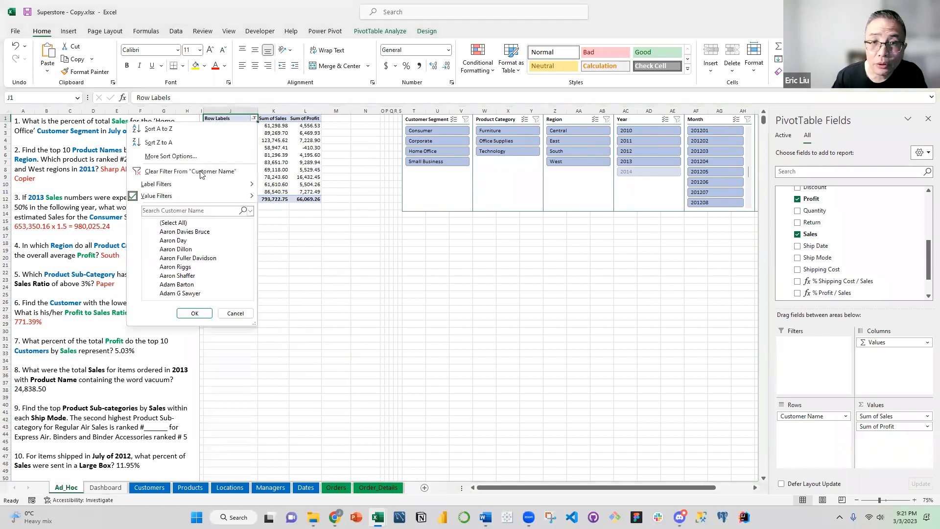
pyautogui.click(177, 157)
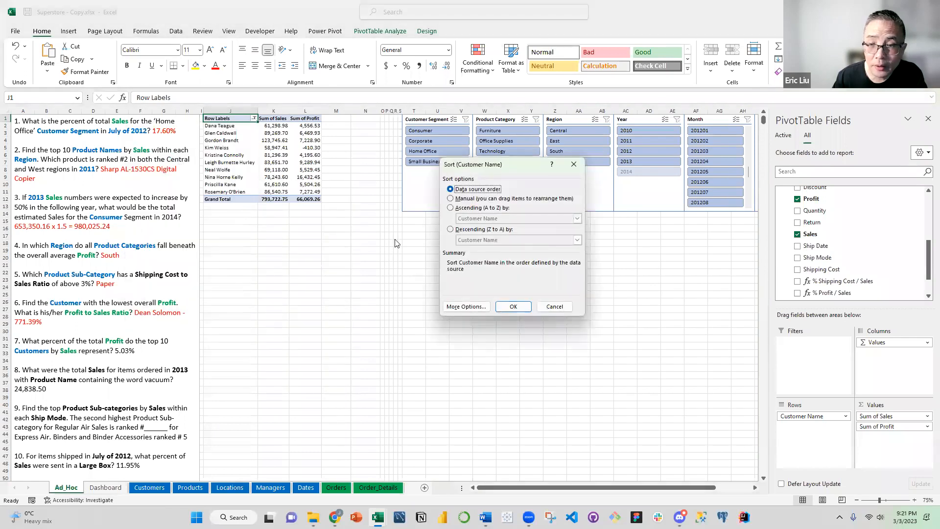
pyautogui.click(465, 233)
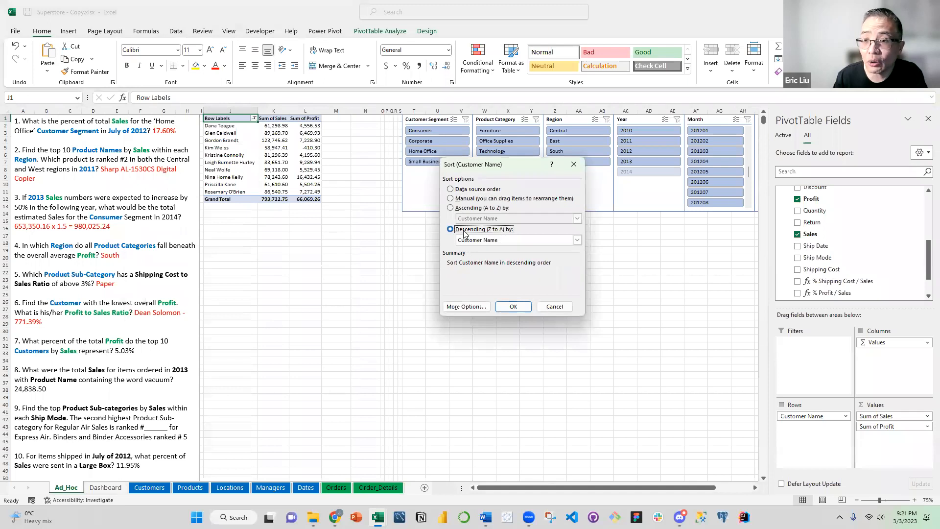
pyautogui.click(479, 241)
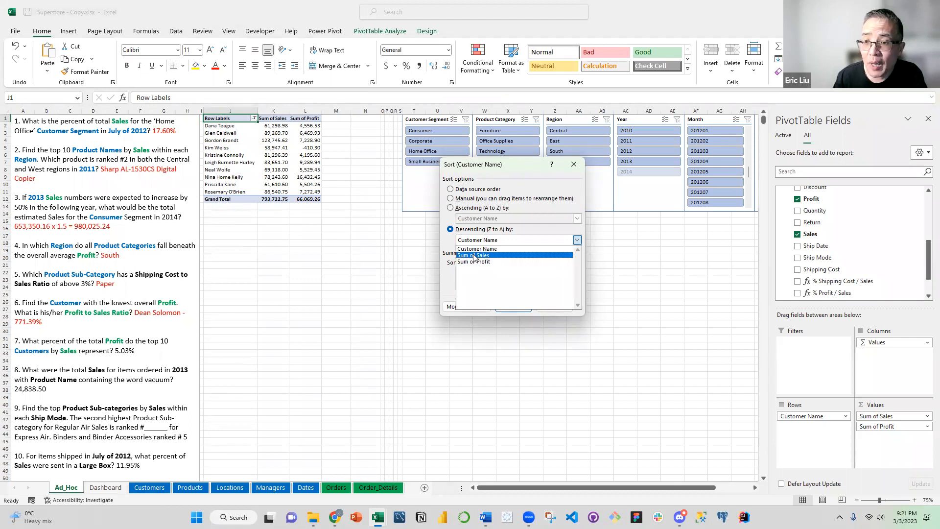
pyautogui.click(474, 255)
pyautogui.click(514, 303)
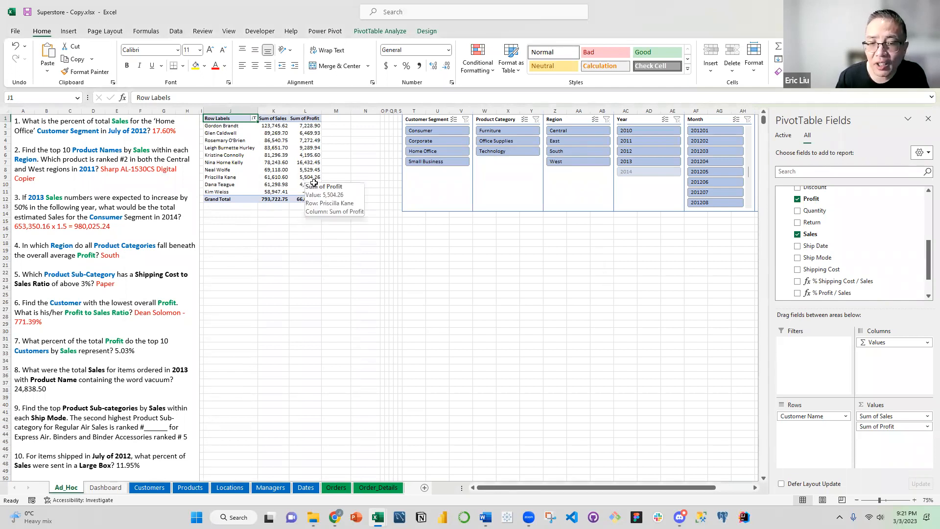
# Clear the top 10 filter by selecting all customer names in the PivotTable again
pyautogui.click(254, 119)
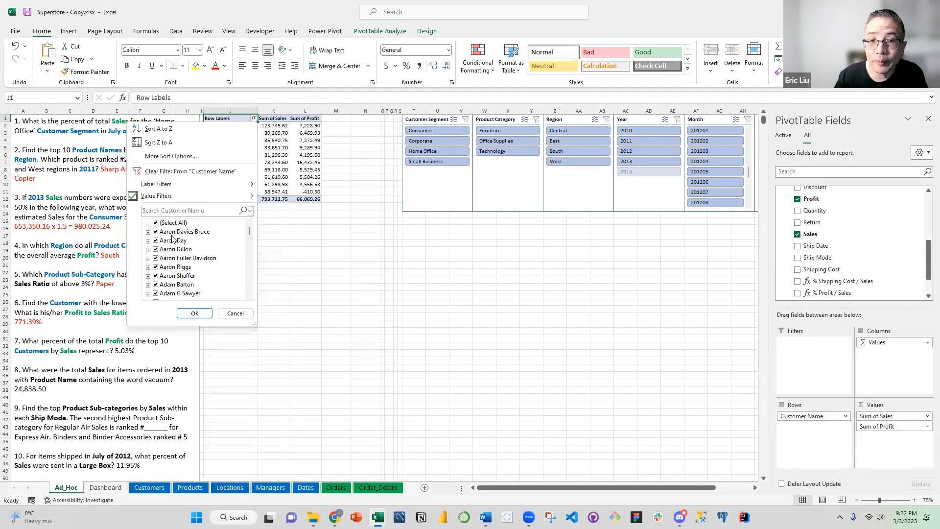
pyautogui.click(156, 223)
pyautogui.click(156, 223)
pyautogui.click(194, 313)
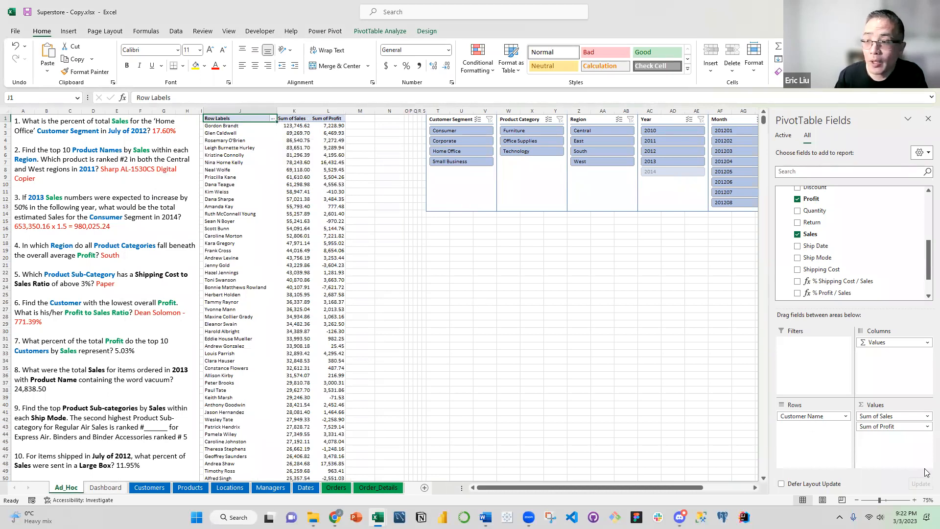
# Show the Sum of Profit values as % Running Total In, with Customer Name as the base field
pyautogui.click(899, 425)
pyautogui.click(896, 414)
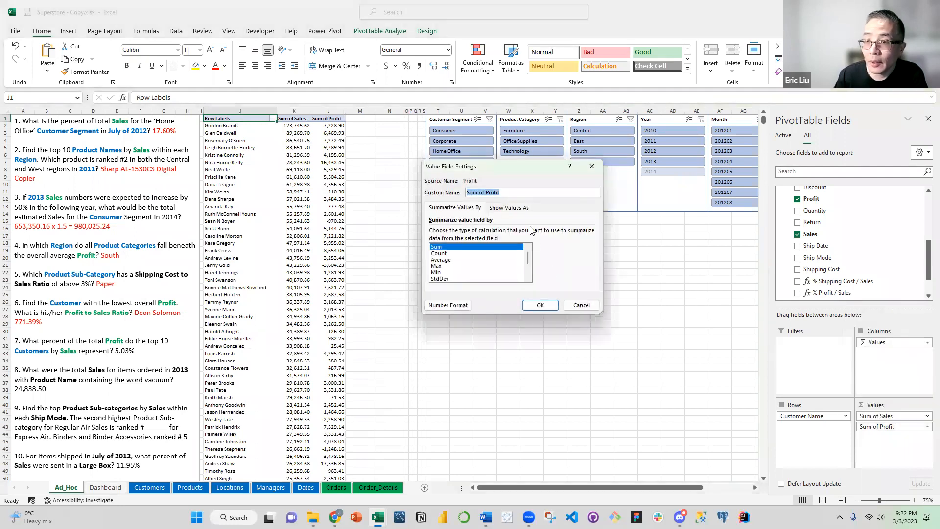
pyautogui.click(519, 210)
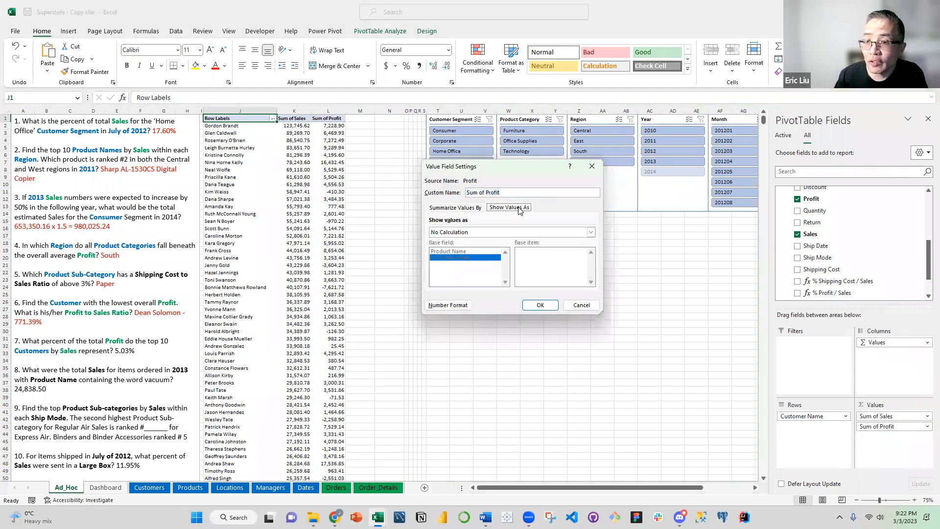
pyautogui.click(519, 233)
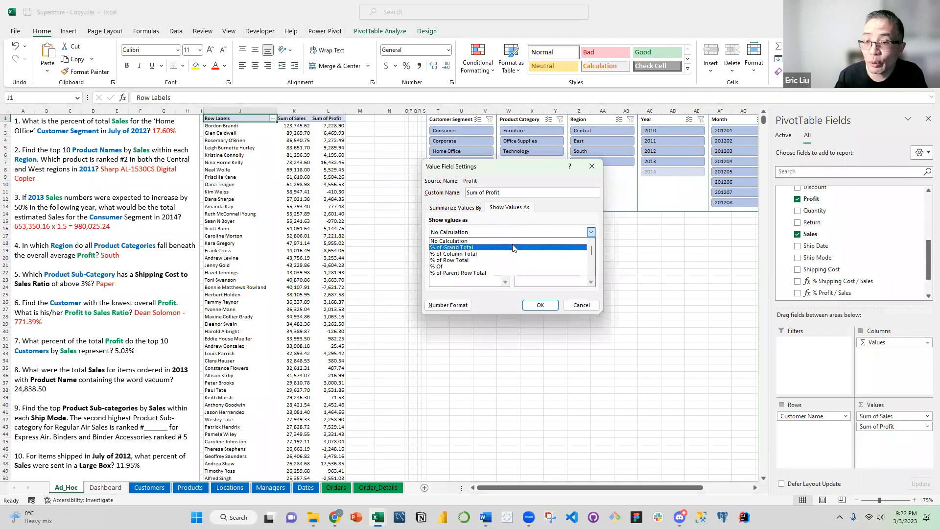
pyautogui.scroll(-3, 513, 249)
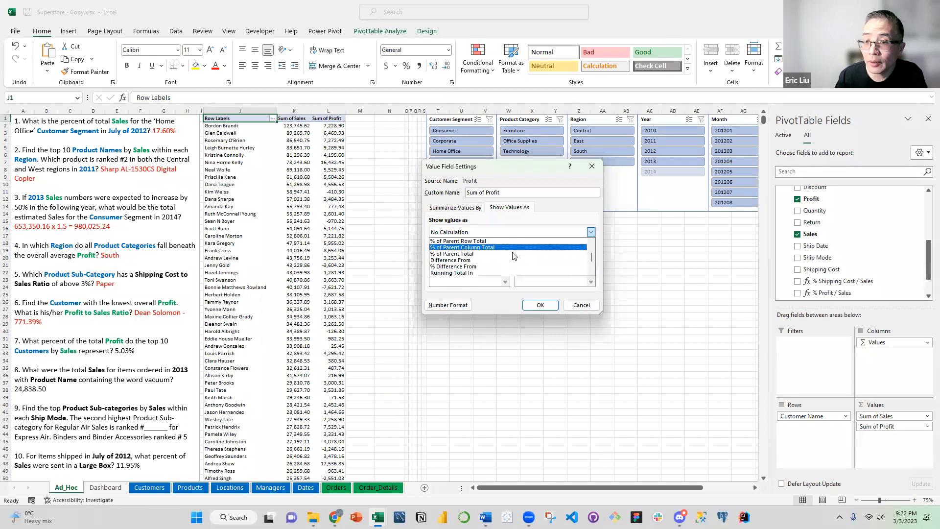
pyautogui.scroll(-2, 509, 257)
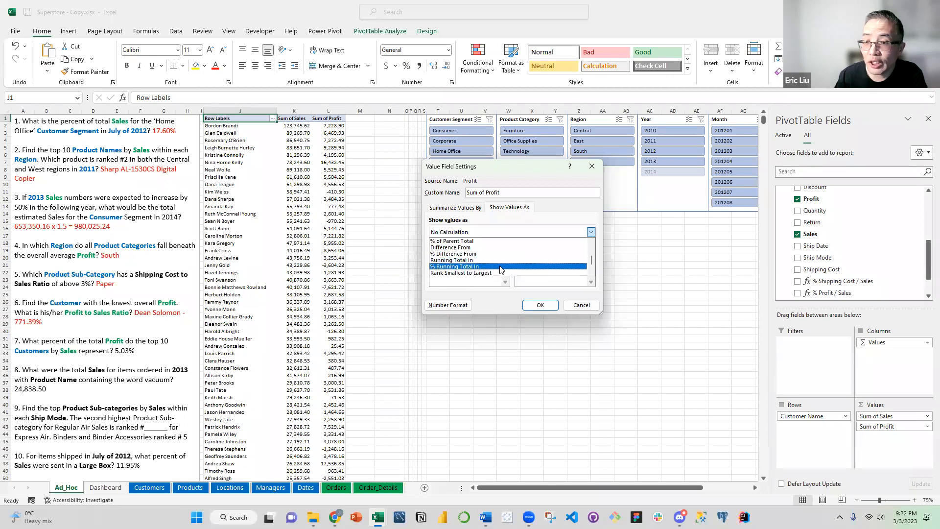
pyautogui.click(501, 269)
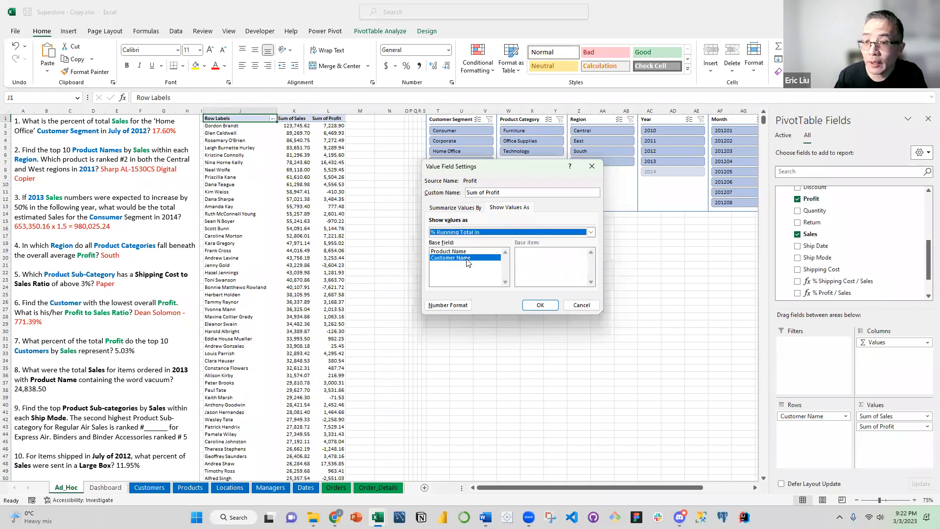
pyautogui.click(541, 304)
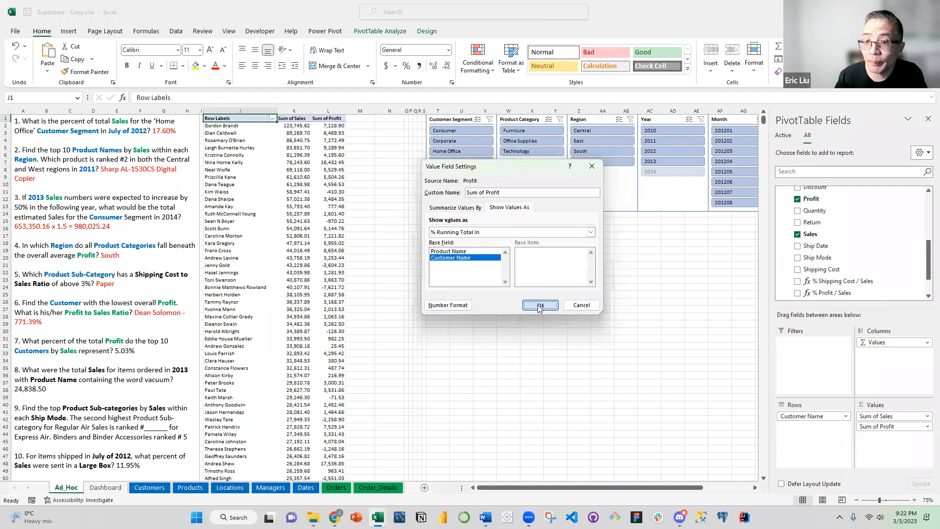
# Examine the running profit percentages down the customer list to the Grand Total row, and check how many customers it holds
pyautogui.click(360, 184)
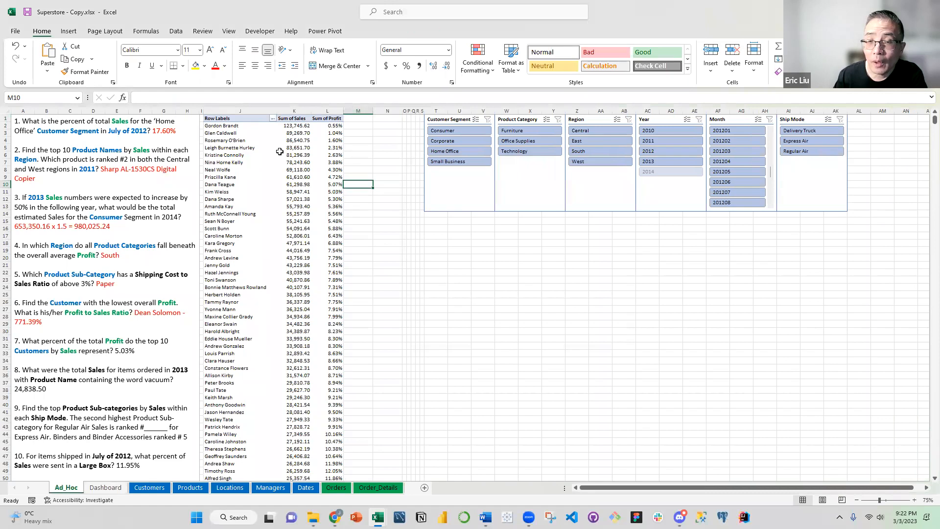
pyautogui.scroll(-4, 280, 147)
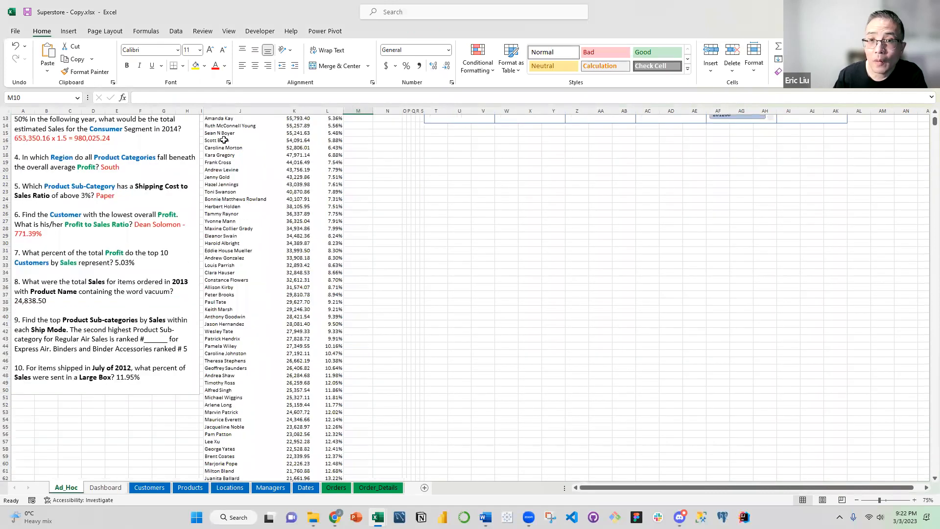
pyautogui.scroll(4, 268, 144)
pyautogui.scroll(-6, 273, 149)
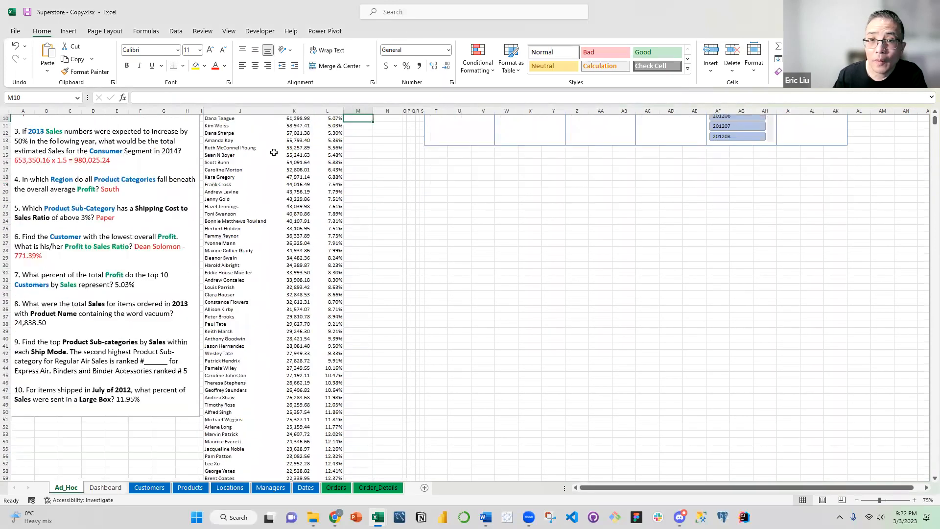
pyautogui.scroll(-20, 338, 204)
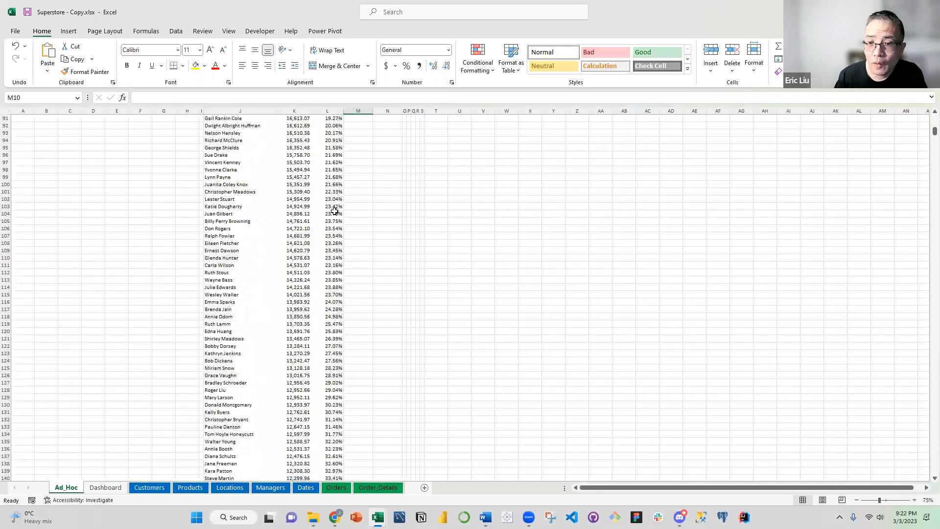
pyautogui.scroll(-20, 245, 257)
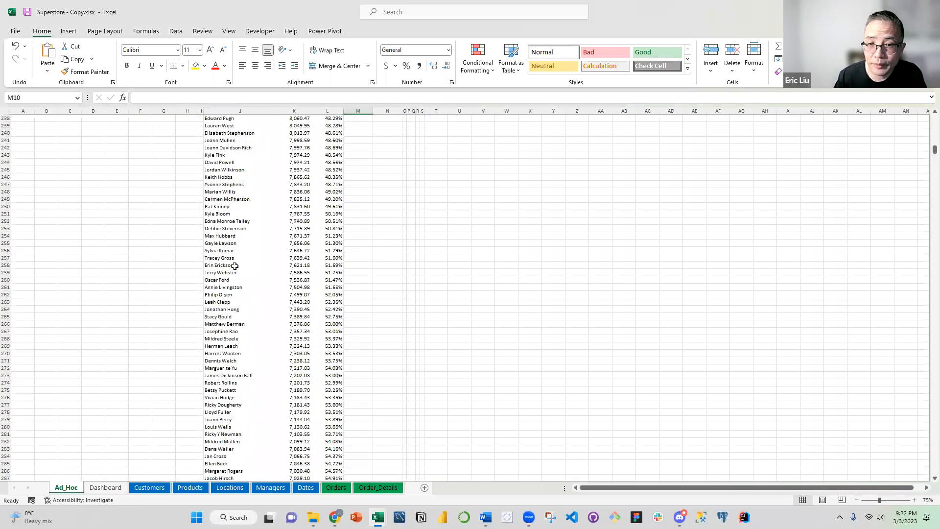
pyautogui.scroll(-19, 244, 266)
pyautogui.click(245, 266)
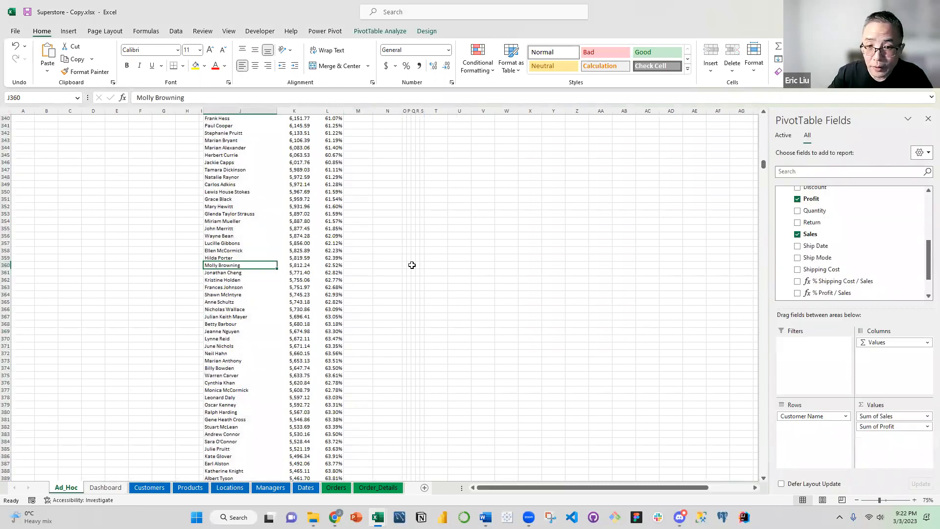
pyautogui.hotkey('ctrl', 'shift', 'Down')
pyautogui.scroll(-1, 333, 451)
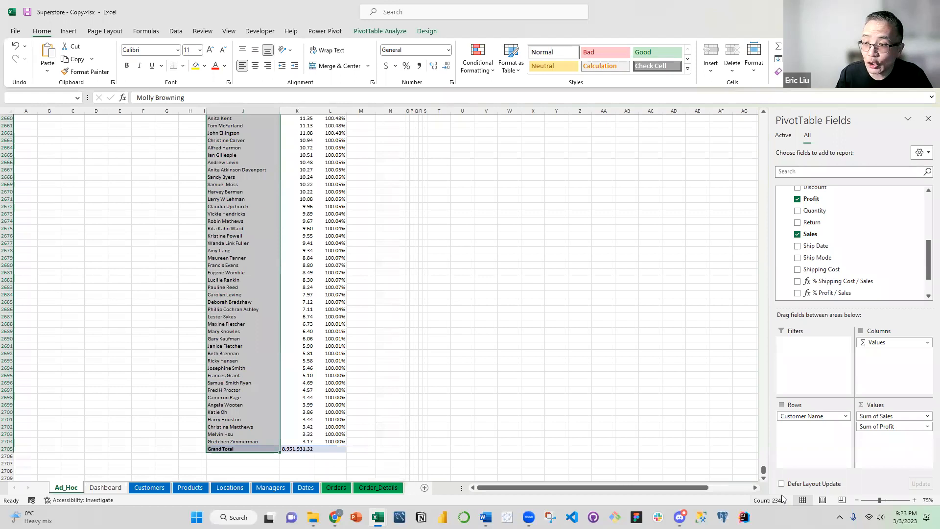
pyautogui.moveTo(766, 473); pyautogui.dragTo(751, 112)
pyautogui.click(245, 155)
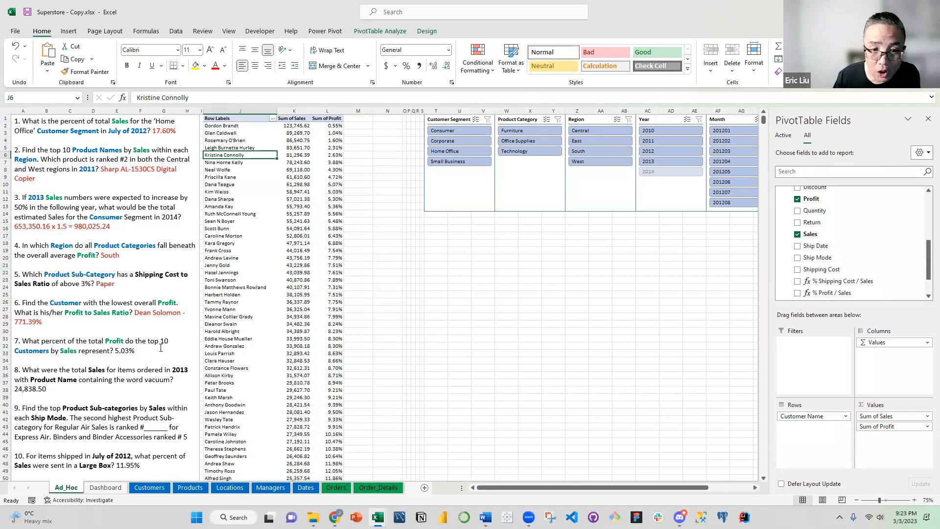
# Fill the top 10 customer rows of the PivotTable with yellow across the name, sales and profit columns
pyautogui.moveTo(226, 126); pyautogui.dragTo(222, 192)
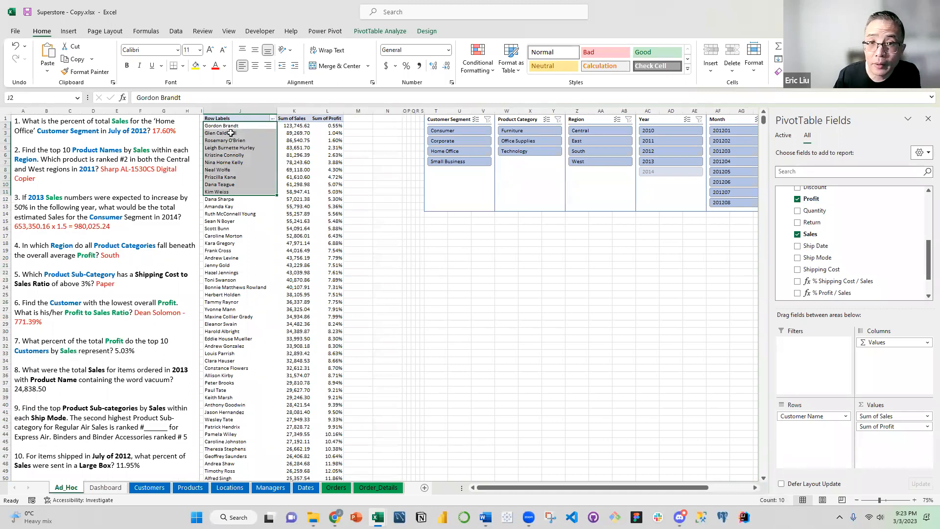
pyautogui.moveTo(225, 126); pyautogui.dragTo(332, 194)
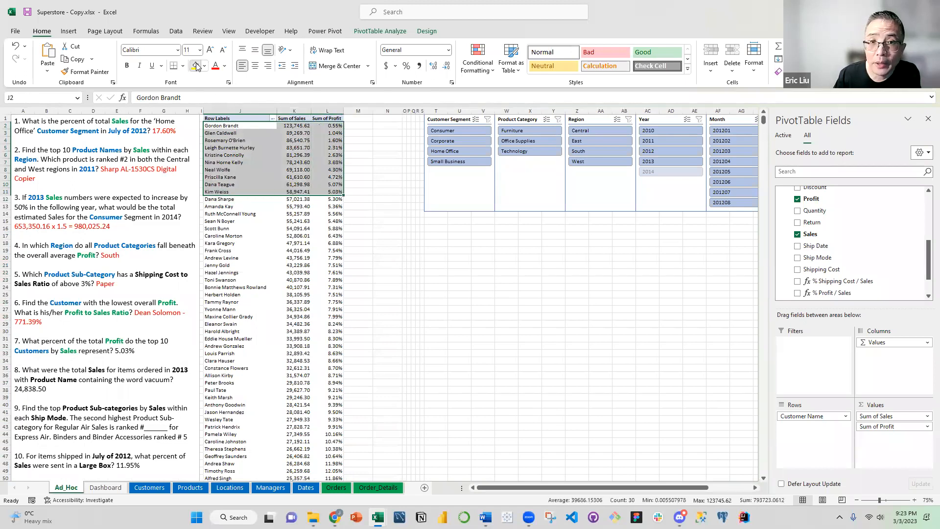
pyautogui.click(195, 66)
pyautogui.click(294, 154)
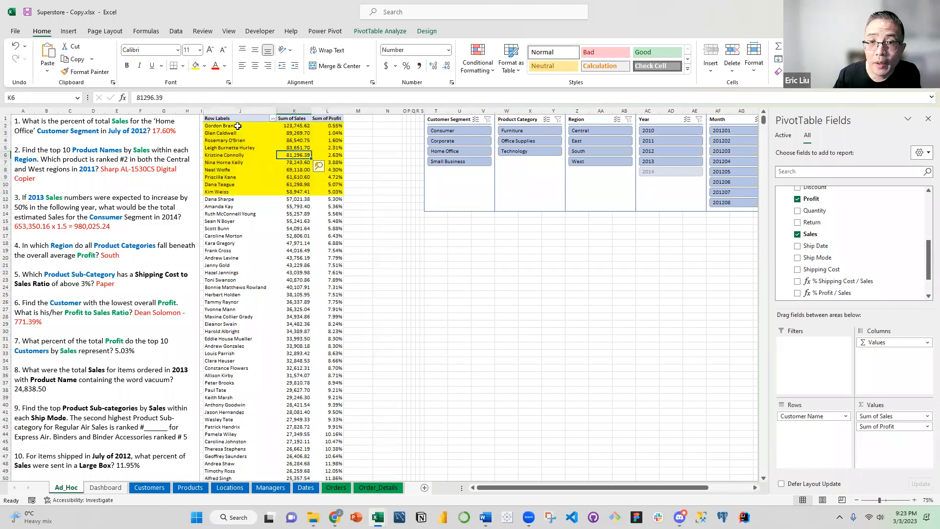
# Remove the yellow fill from the first nine customer rows, keeping only the tenth row highlighted
pyautogui.moveTo(237, 126); pyautogui.dragTo(330, 185)
pyautogui.click(204, 65)
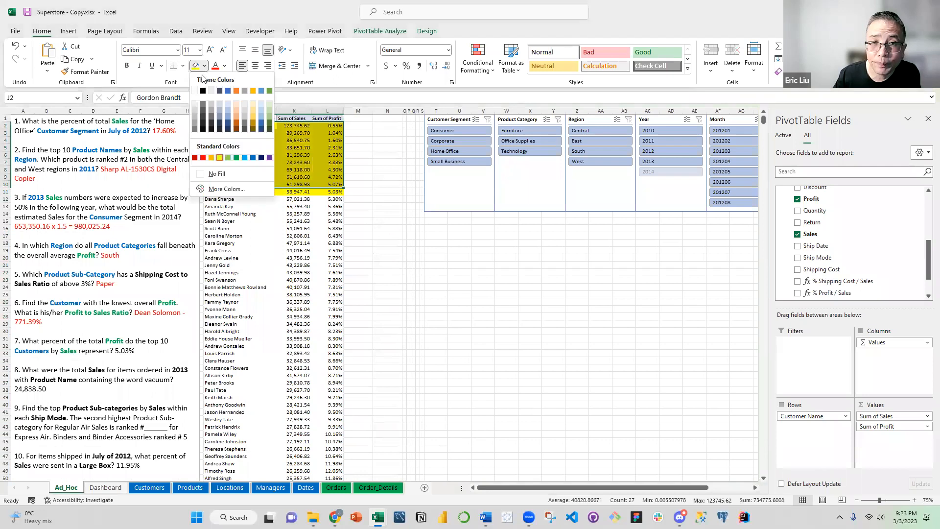
pyautogui.click(358, 213)
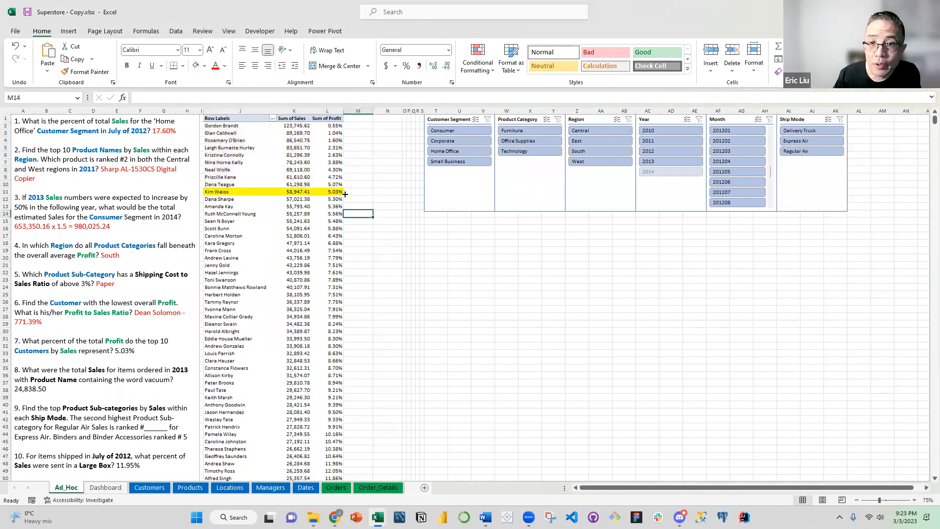
# Check question 7's answer against the tenth customer's running profit percentage and color the answer 5.03% red
pyautogui.click(333, 191)
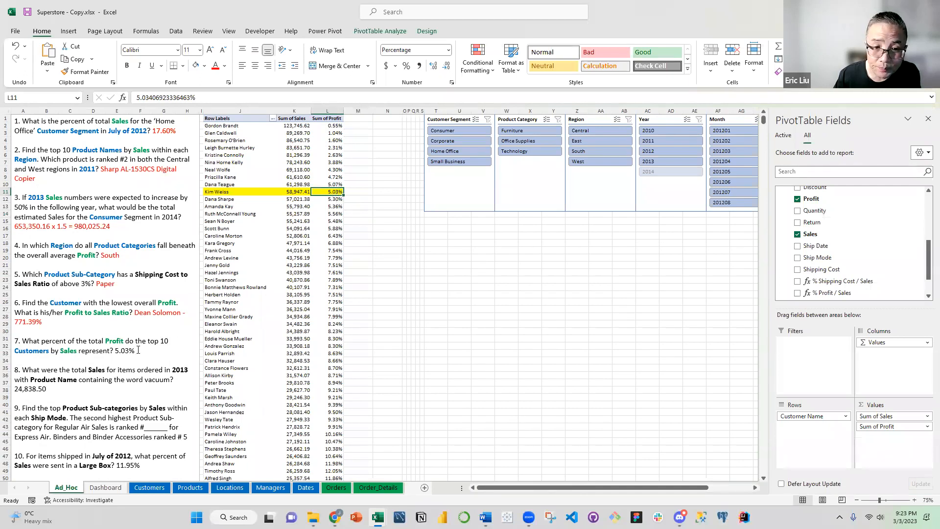
pyautogui.moveTo(137, 350); pyautogui.dragTo(116, 351)
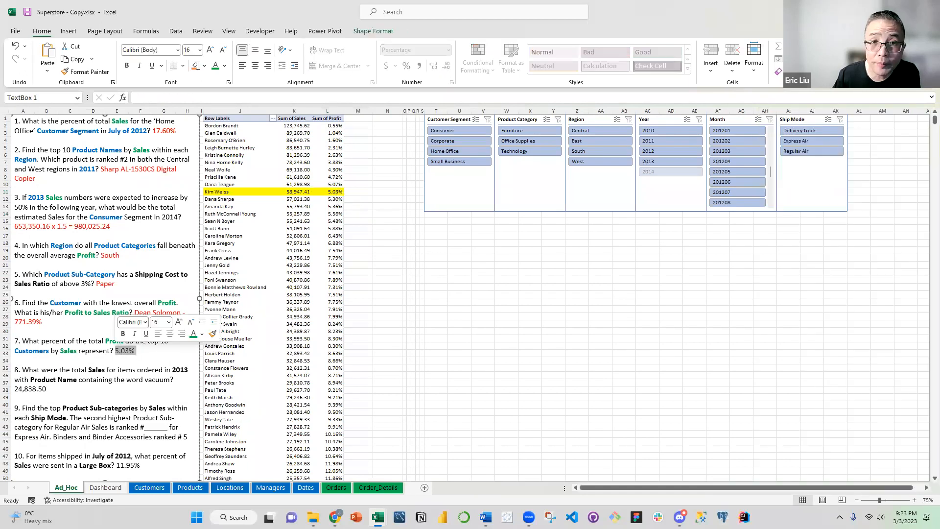
pyautogui.click(225, 66)
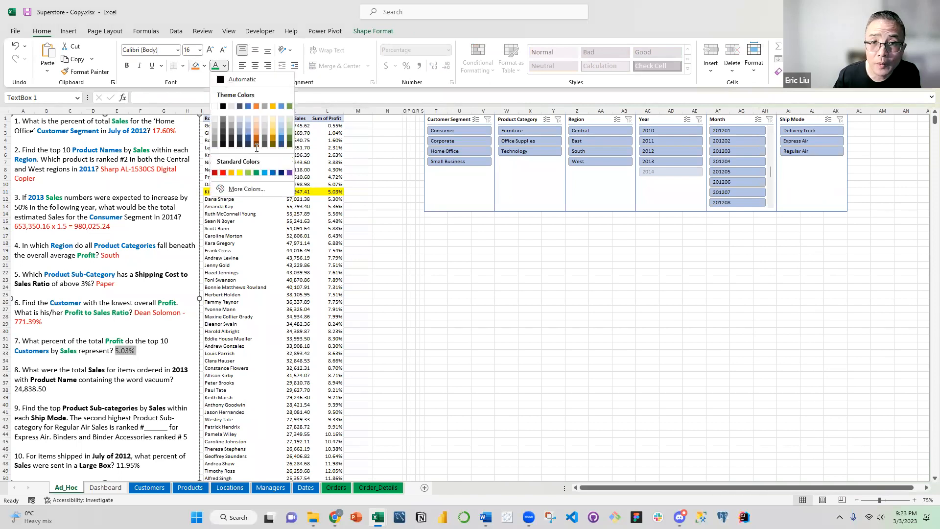
pyautogui.click(223, 172)
pyautogui.click(142, 224)
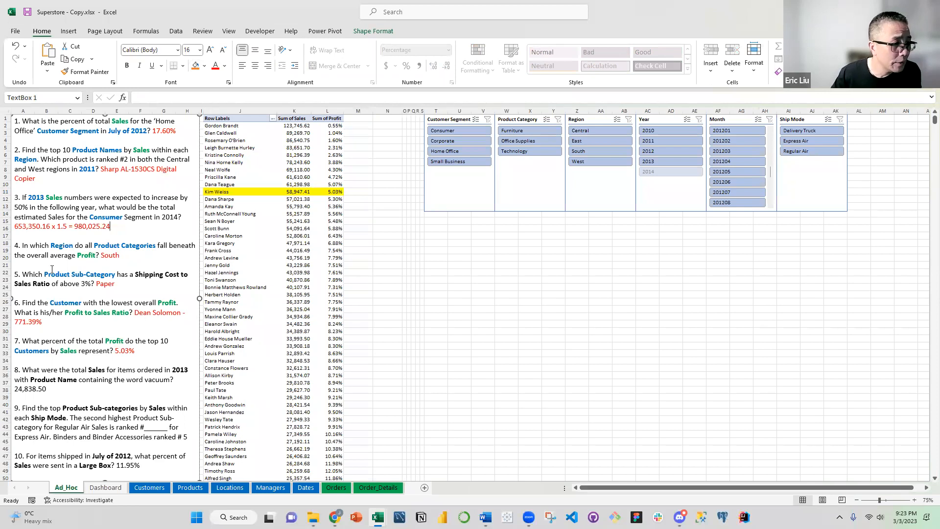
# Clear the PivotTable by removing Customer Name, Sum of Sales and Sum of Profit from its layout
pyautogui.scroll(-2, 311, 242)
pyautogui.scroll(2, 307, 212)
pyautogui.click(303, 220)
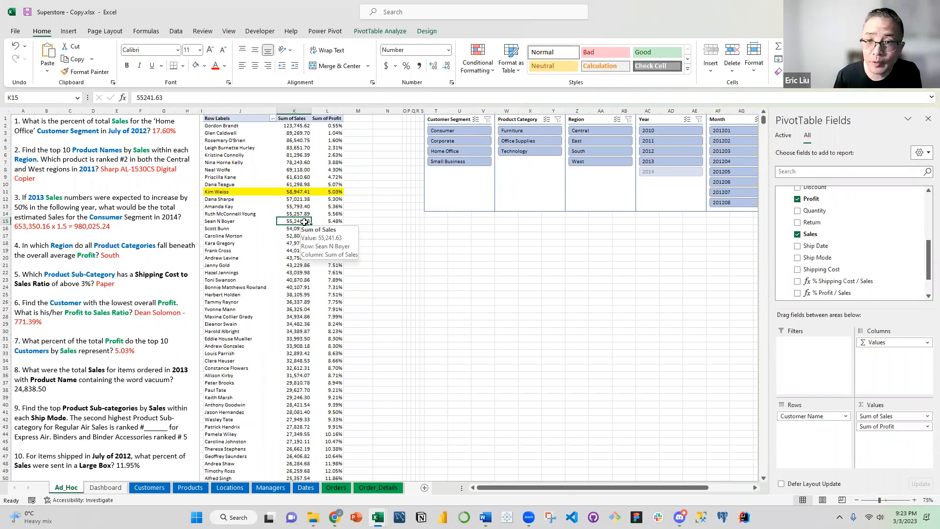
pyautogui.press('Down')
pyautogui.press('Down')
pyautogui.press('Down')
pyautogui.press('Down')
pyautogui.press('Down')
pyautogui.press('Down')
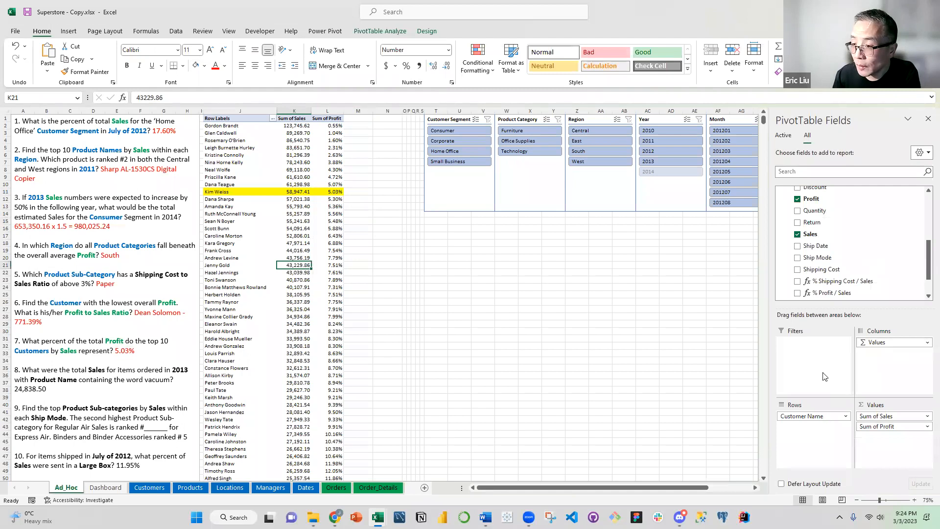
pyautogui.moveTo(824, 417); pyautogui.dragTo(823, 237)
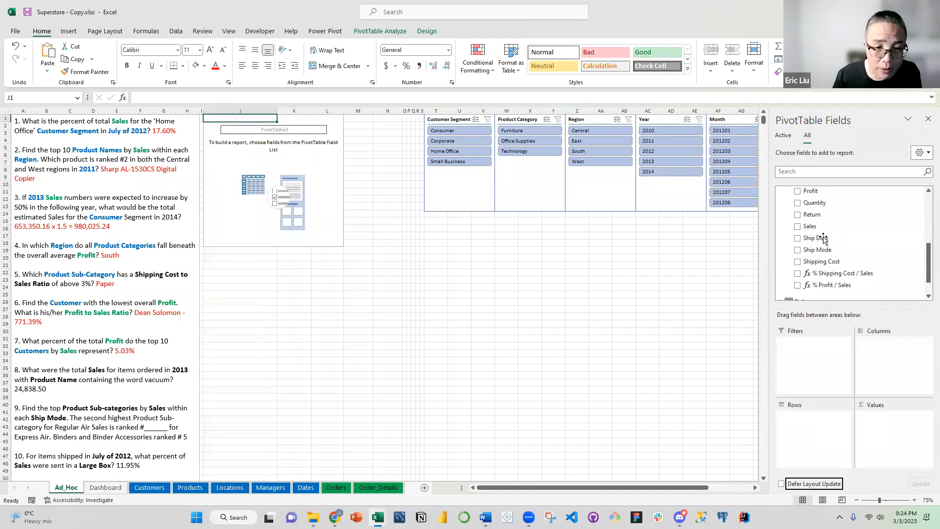
# Color the word Sales in question 8 green
pyautogui.click(61, 366)
pyautogui.scroll(-1, 61, 367)
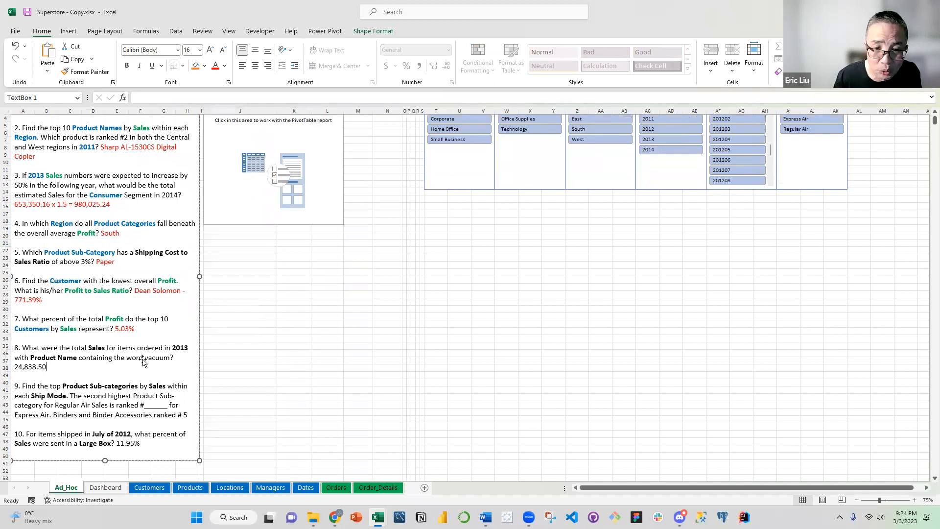
pyautogui.doubleClick(96, 349)
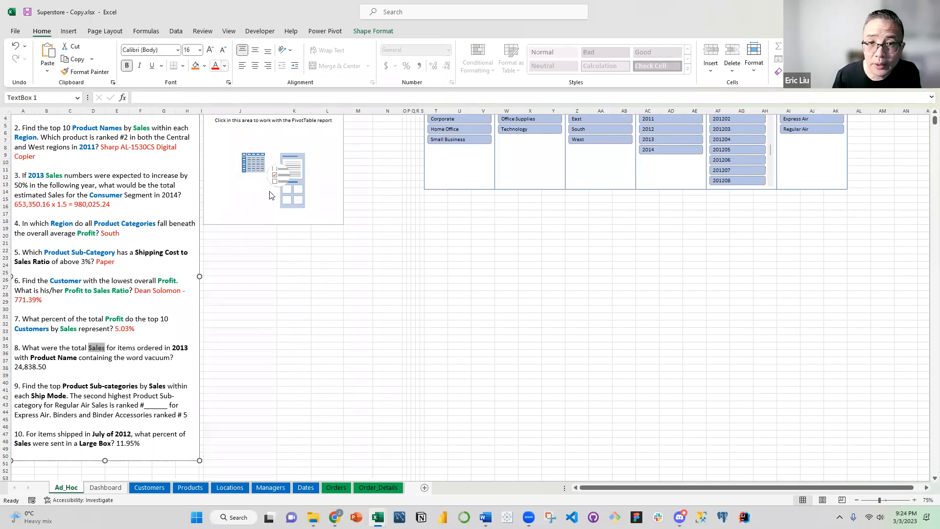
pyautogui.click(224, 65)
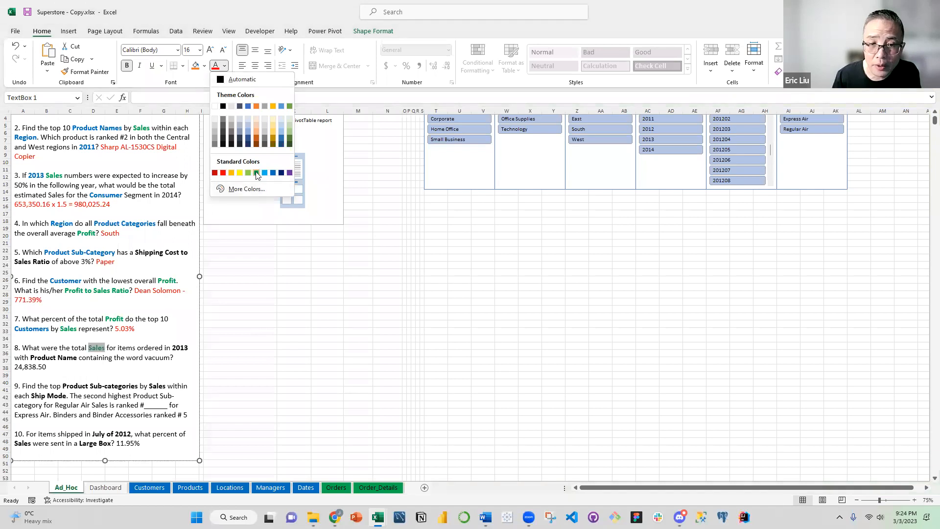
pyautogui.click(257, 172)
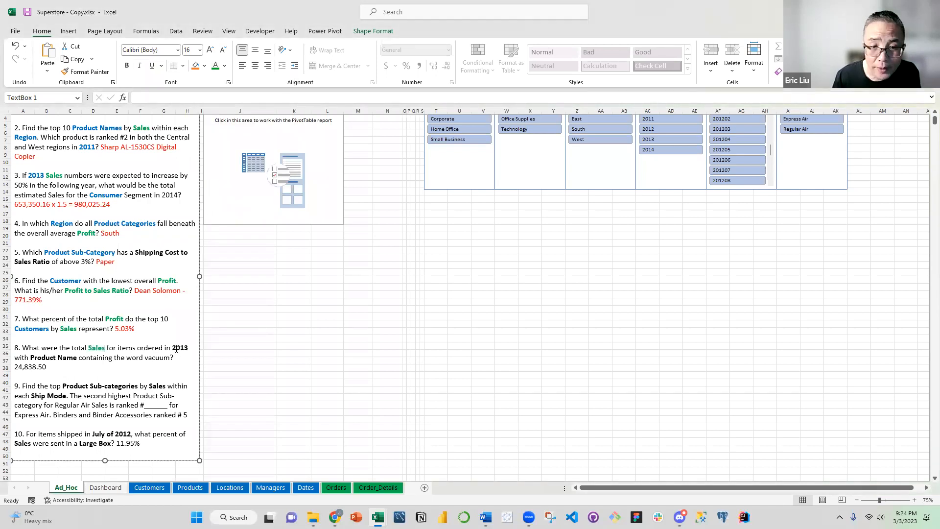
# Color 2013 and Product Name in question 8 blue
pyautogui.moveTo(173, 347); pyautogui.dragTo(189, 347)
pyautogui.click(224, 66)
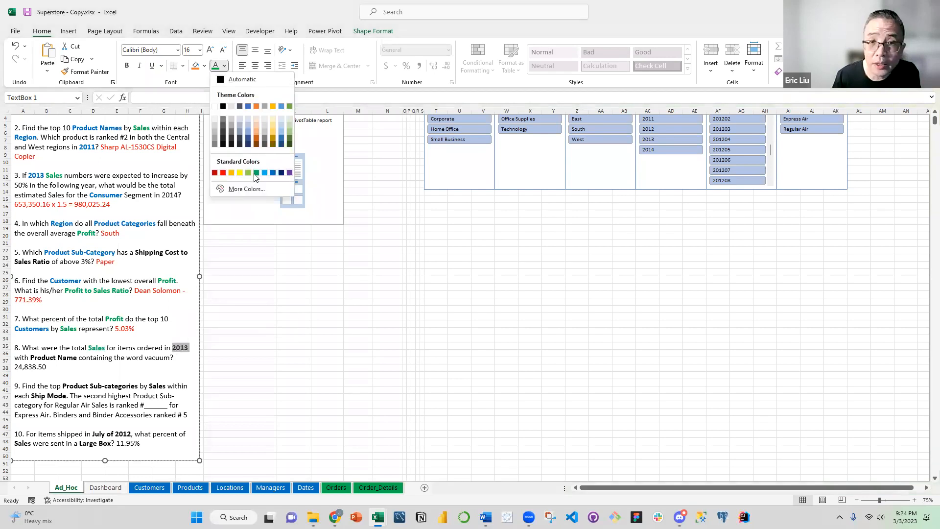
pyautogui.click(273, 173)
pyautogui.moveTo(73, 358)
pyautogui.mouseDown()
pyautogui.moveTo(32, 359)
pyautogui.moveTo(77, 358)
pyautogui.mouseUp()
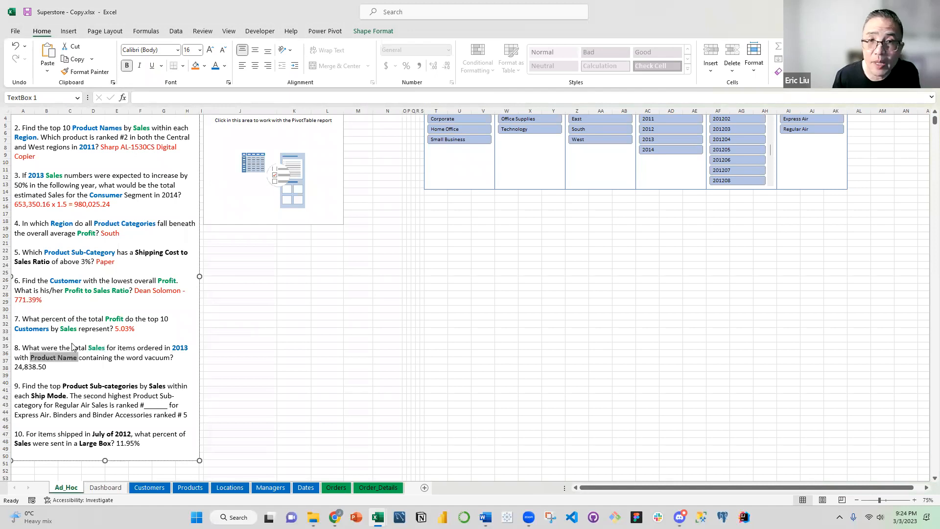
pyautogui.click(215, 66)
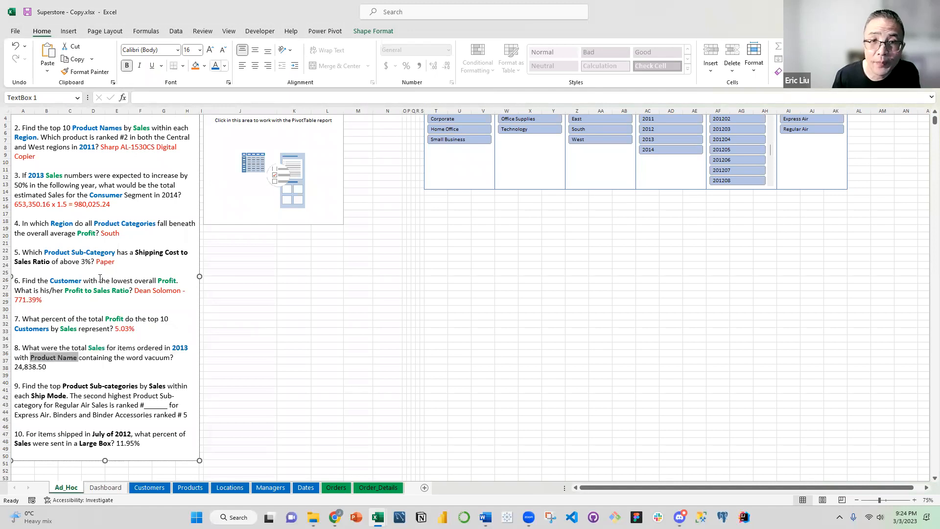
pyautogui.click(102, 304)
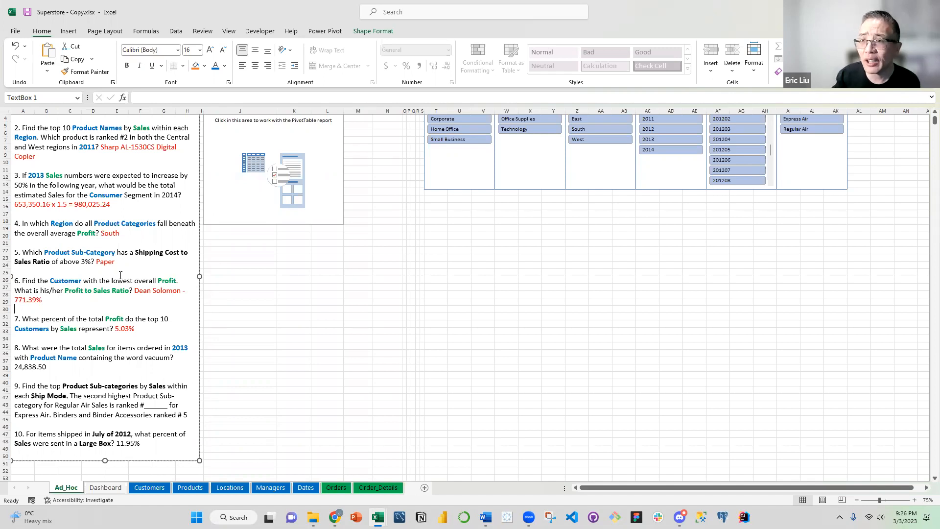
pyautogui.scroll(1, 634, 155)
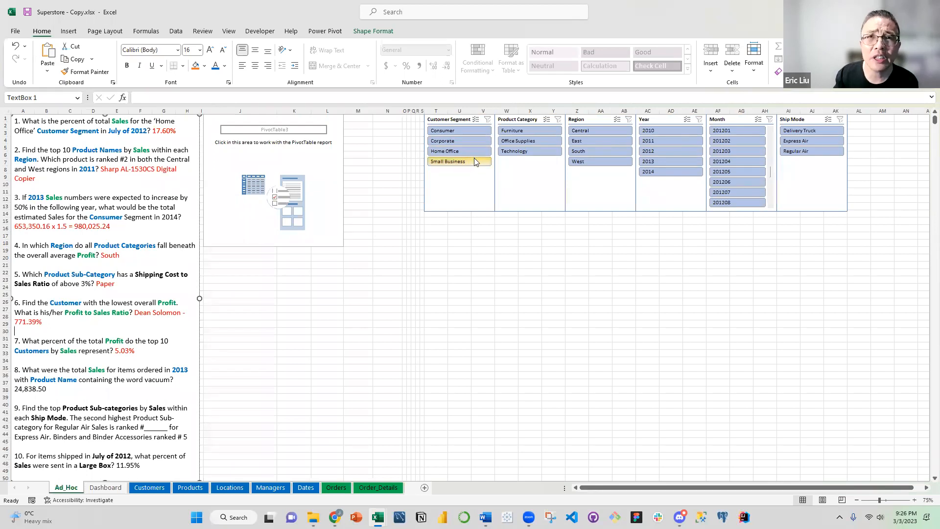
pyautogui.click(506, 258)
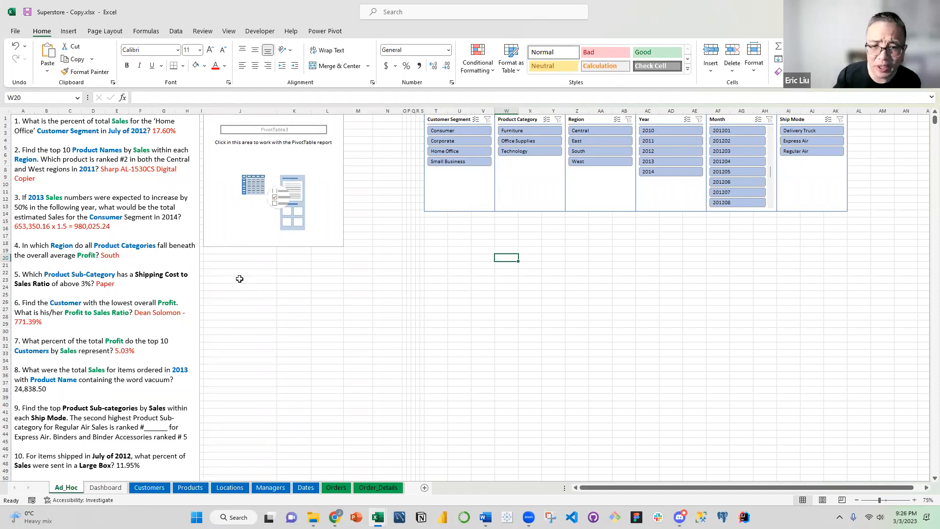
pyautogui.click(123, 384)
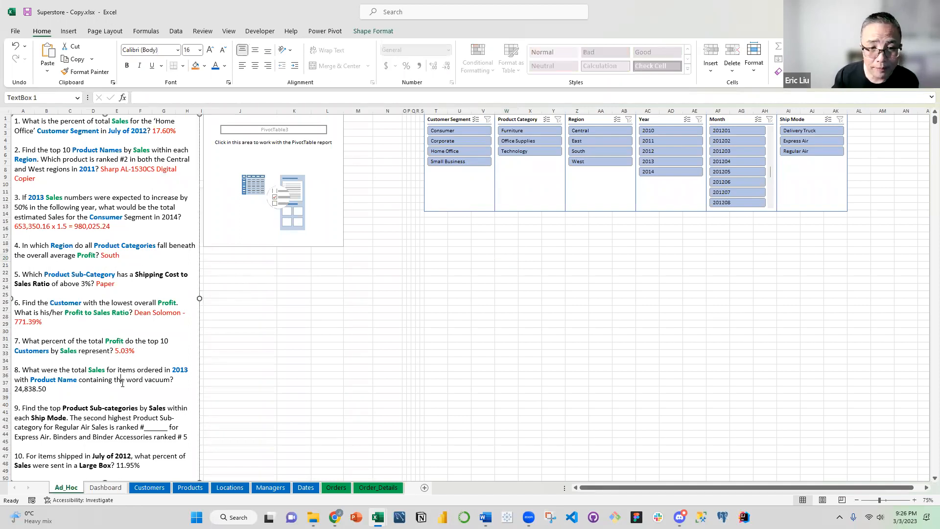
pyautogui.scroll(-3, 123, 384)
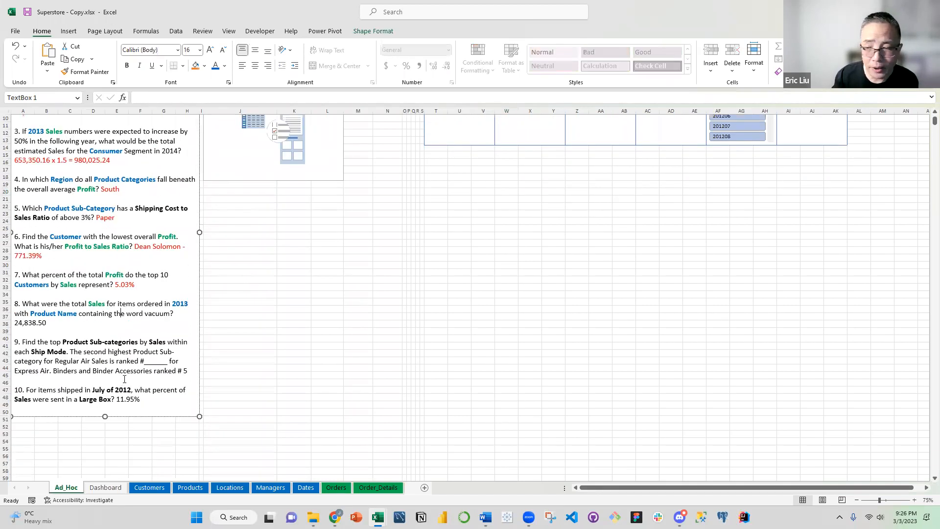
pyautogui.click(86, 323)
pyautogui.scroll(2, 83, 343)
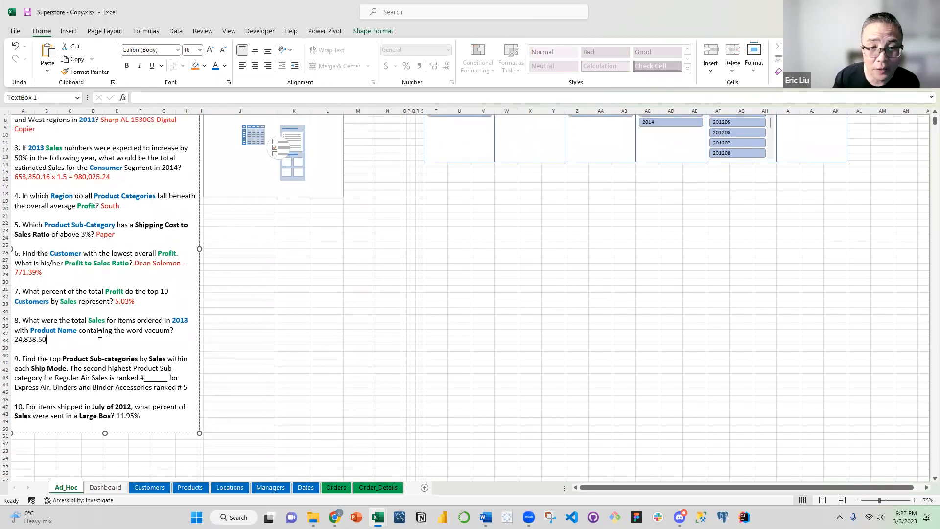
pyautogui.scroll(1, 84, 360)
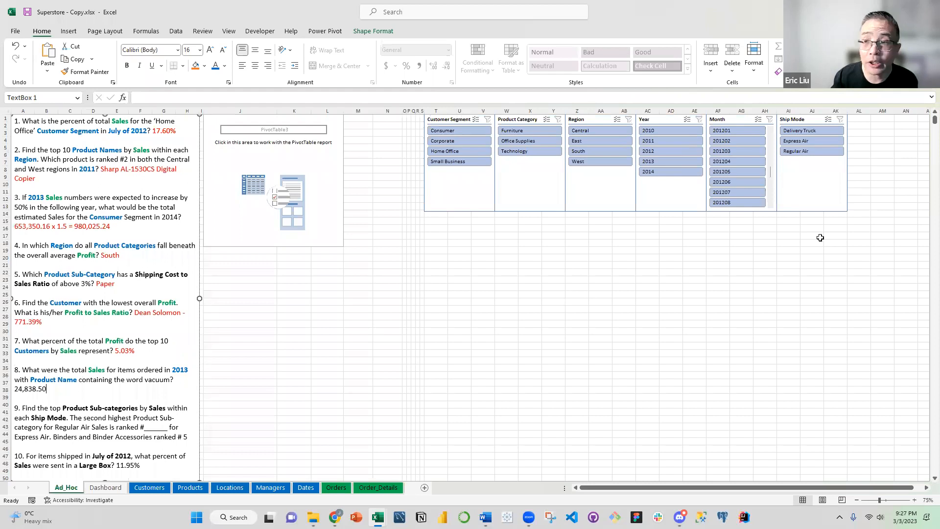
# Filter the PivotTable to Year 2013 and place Product Name from the Products table in Rows
pyautogui.click(666, 161)
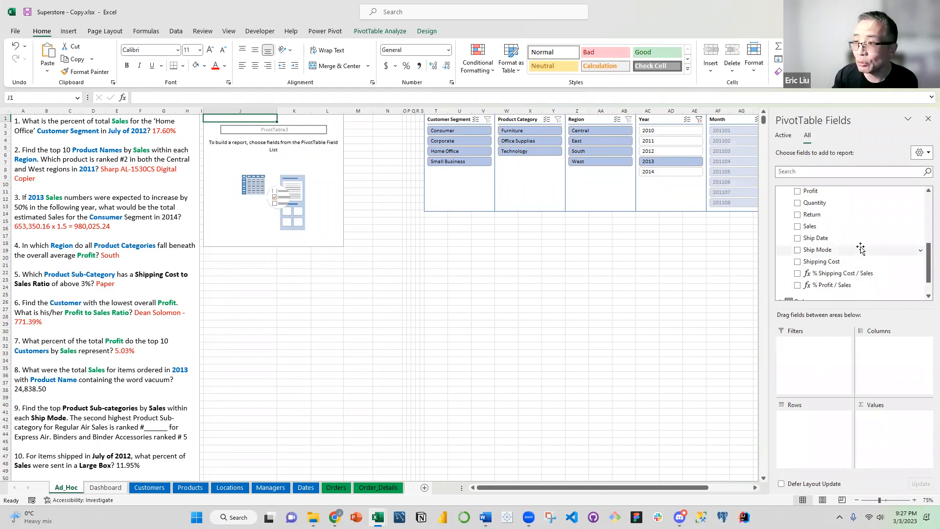
pyautogui.scroll(3, 862, 247)
pyautogui.click(782, 206)
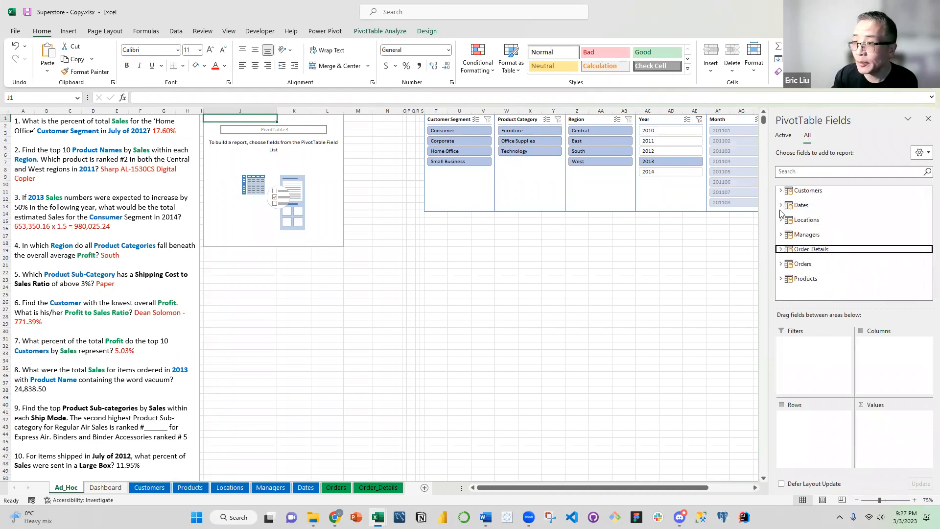
pyautogui.click(782, 279)
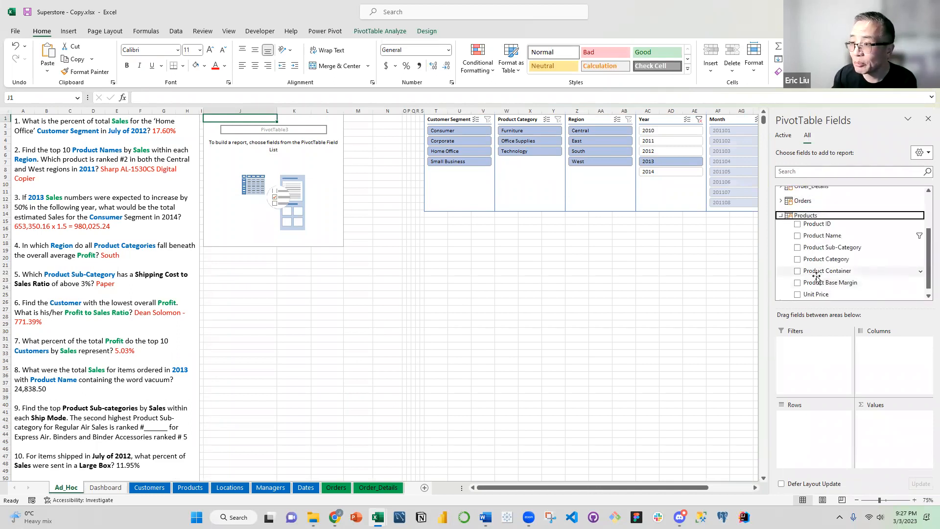
pyautogui.moveTo(820, 235); pyautogui.dragTo(809, 421)
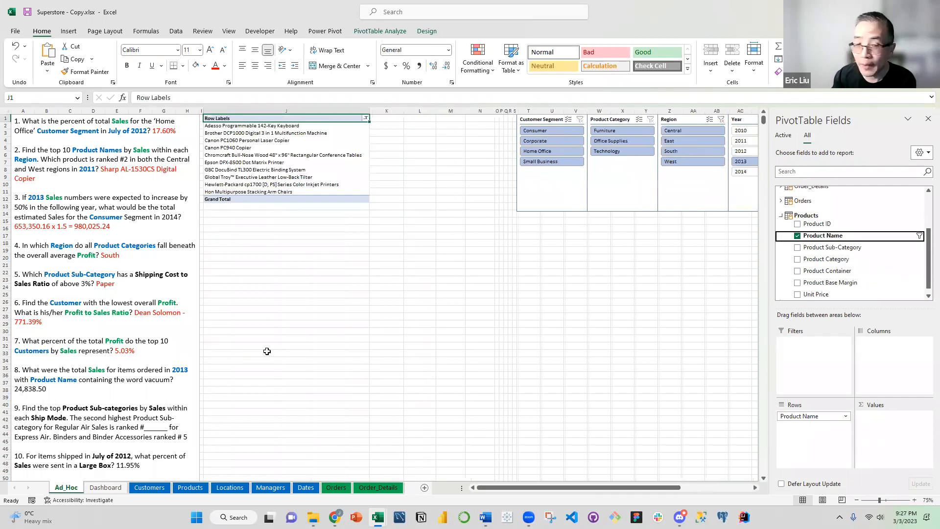
# Add Sales from the Order_Details table to the PivotTable's Values and look over the Year slicer selection
pyautogui.click(782, 217)
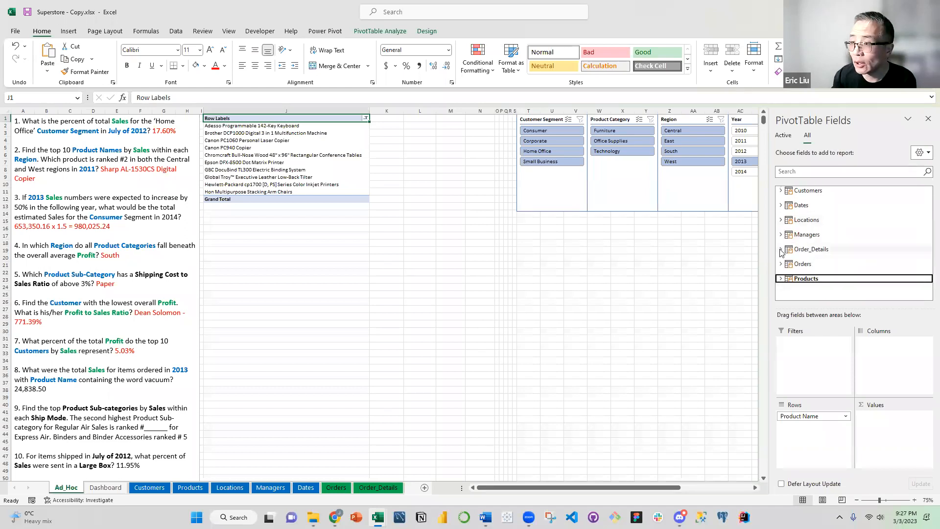
pyautogui.click(781, 251)
pyautogui.scroll(-5, 811, 240)
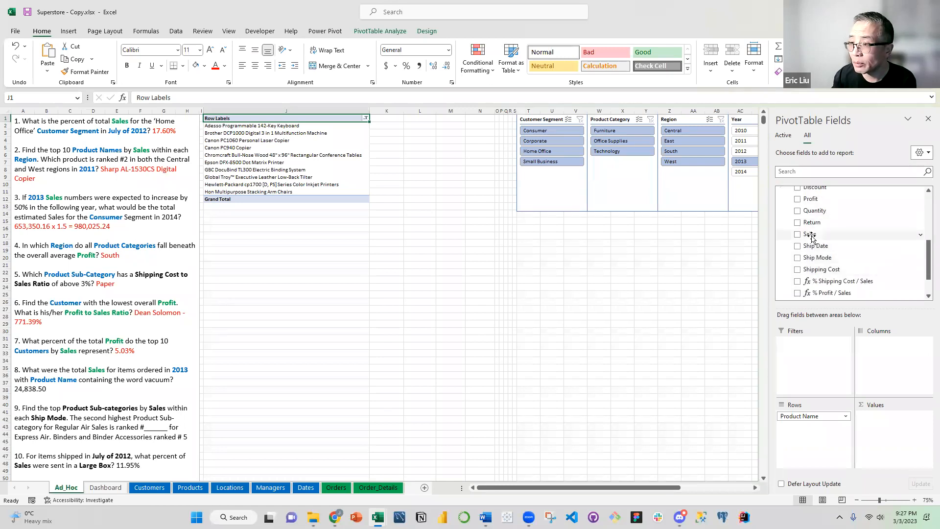
pyautogui.click(810, 235)
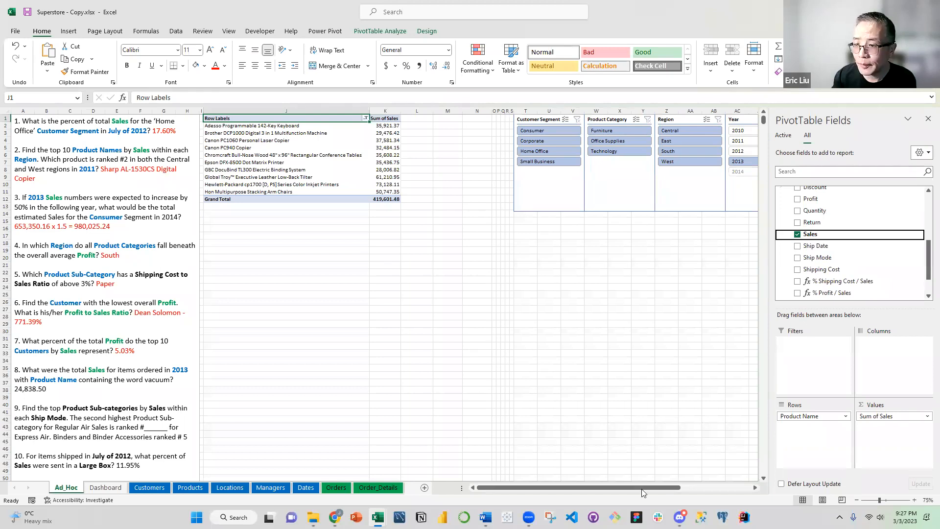
pyautogui.moveTo(655, 488); pyautogui.dragTo(693, 483)
pyautogui.hscroll(1, 598, 177)
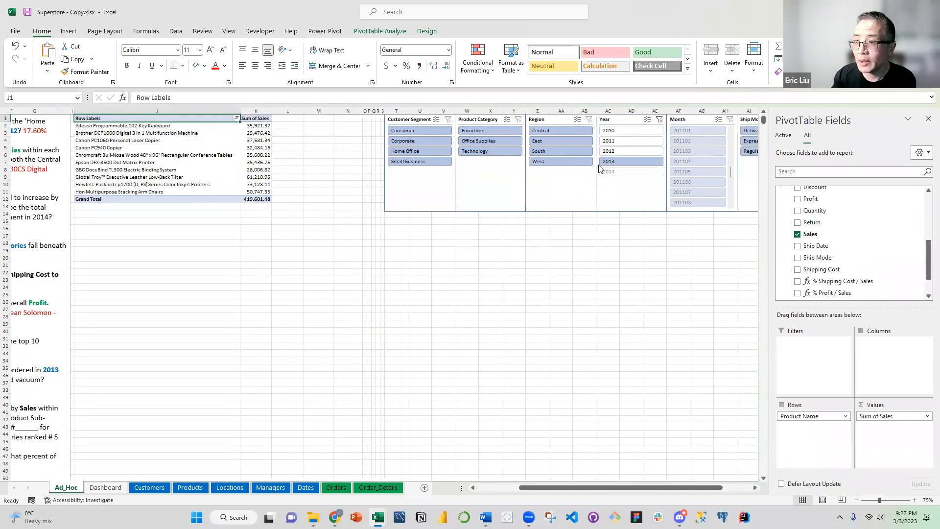
pyautogui.moveTo(696, 486); pyautogui.dragTo(551, 477)
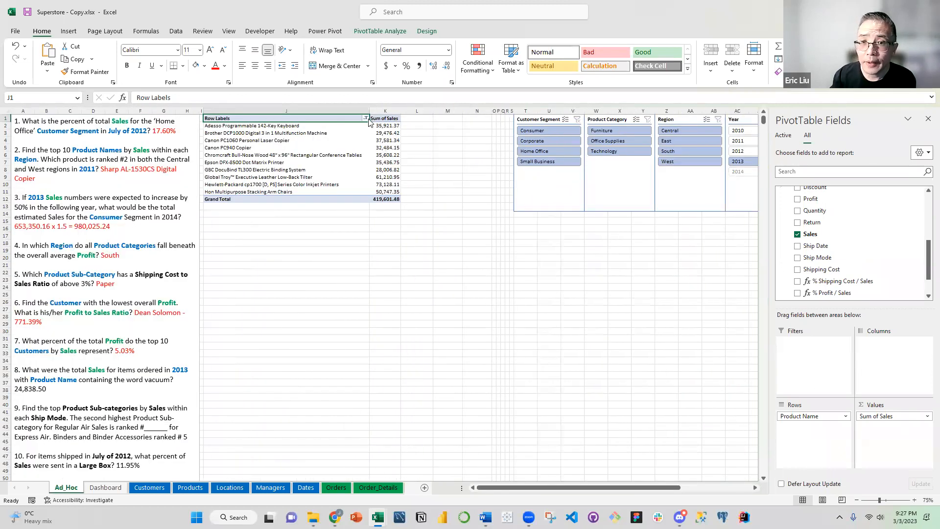
# Clear the existing Product Name filter and limit the PivotTable rows to product names containing "vacuum"
pyautogui.click(366, 119)
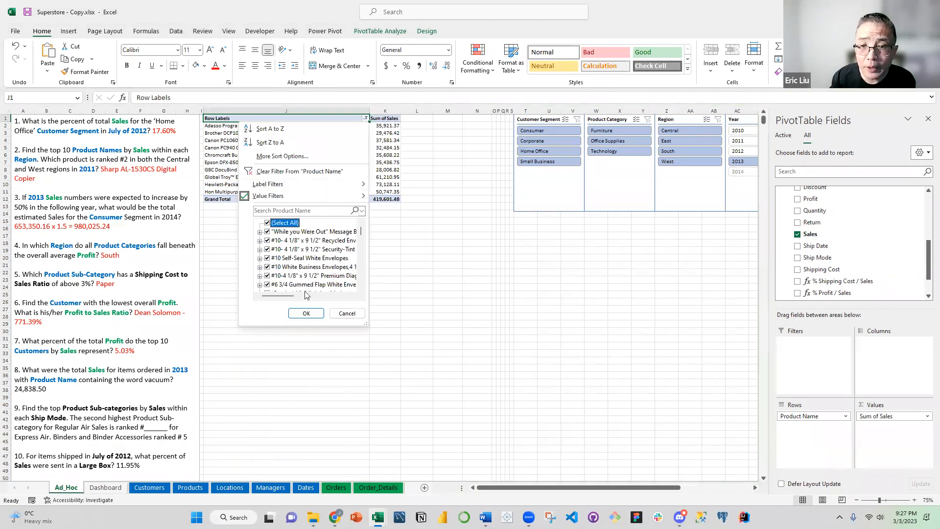
pyautogui.click(303, 313)
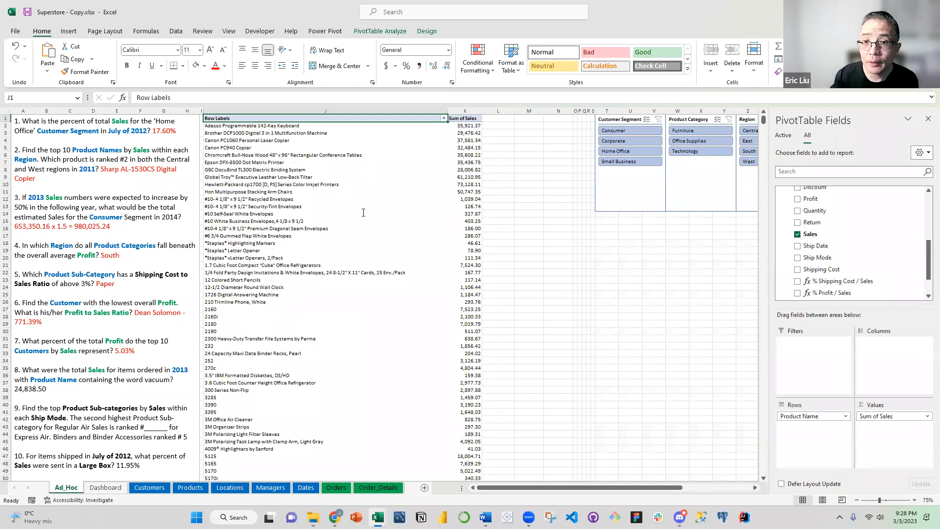
pyautogui.click(444, 118)
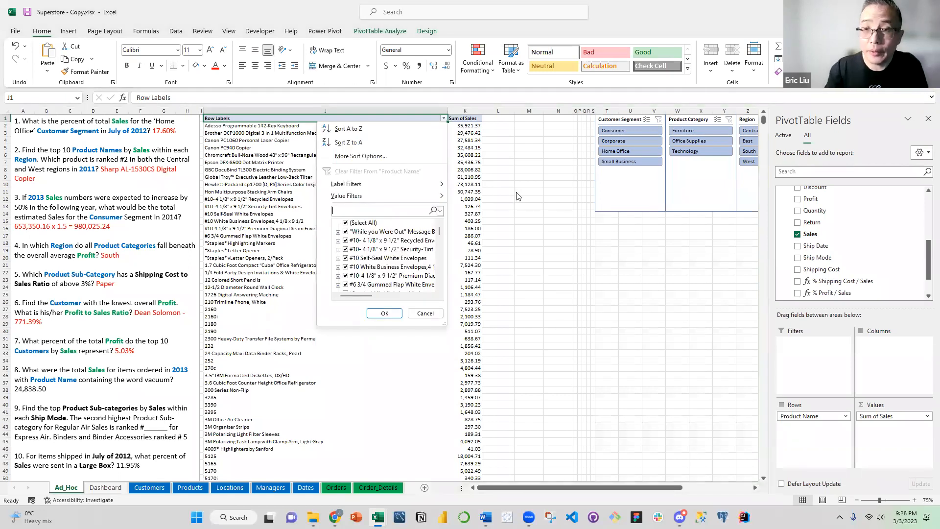
pyautogui.write('vac')
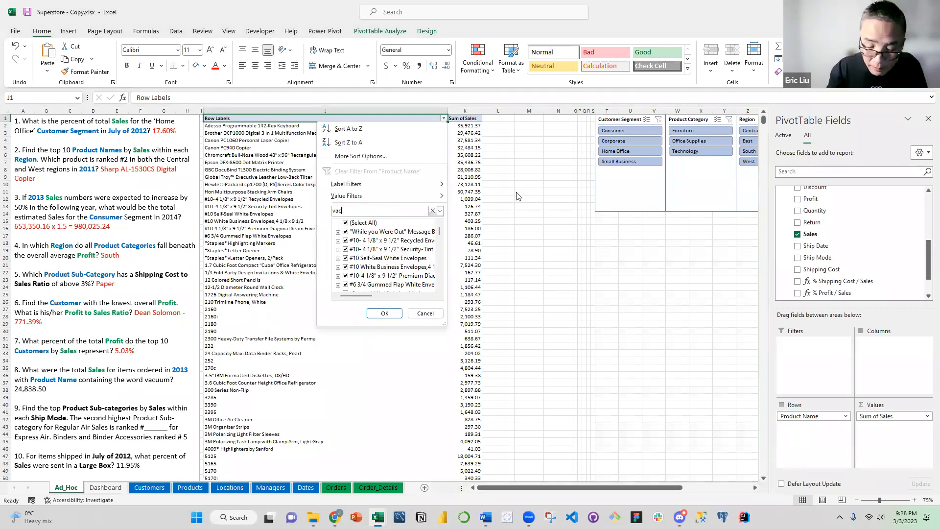
pyautogui.write('u')
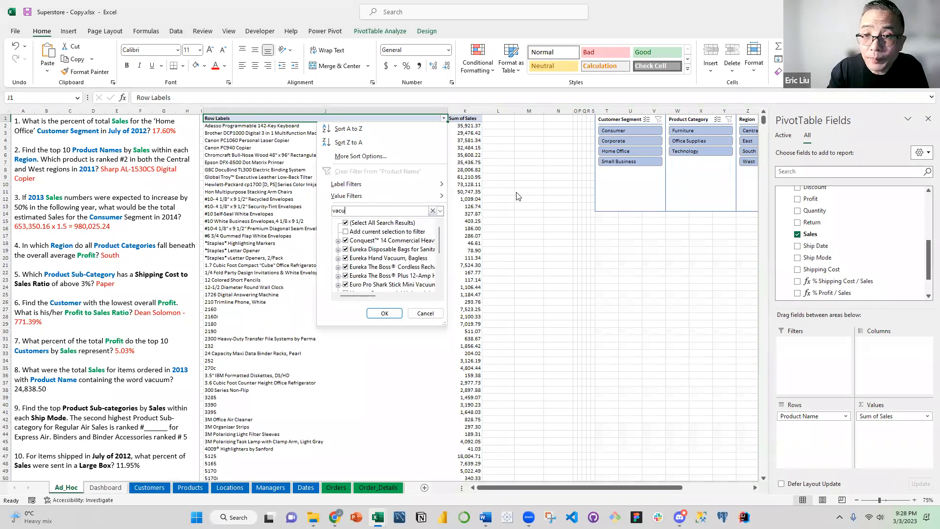
pyautogui.write('um')
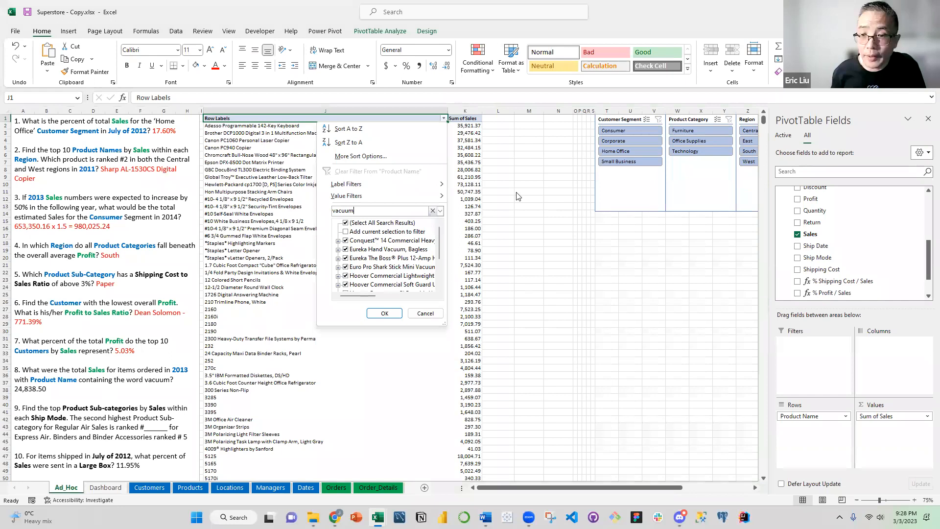
pyautogui.click(385, 313)
pyautogui.click(383, 244)
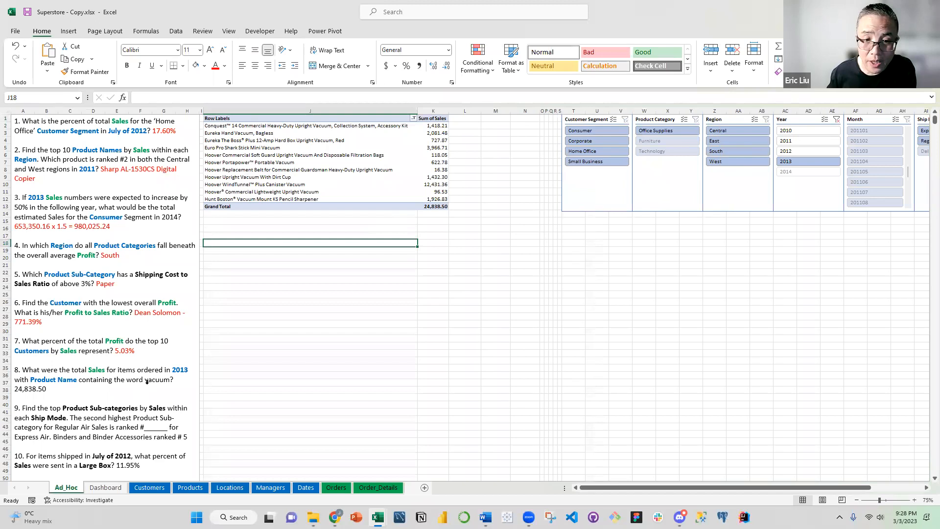
# Check question 8's answer against the Sum of Sales grand total and color the answer 24,838.50 red
pyautogui.click(432, 206)
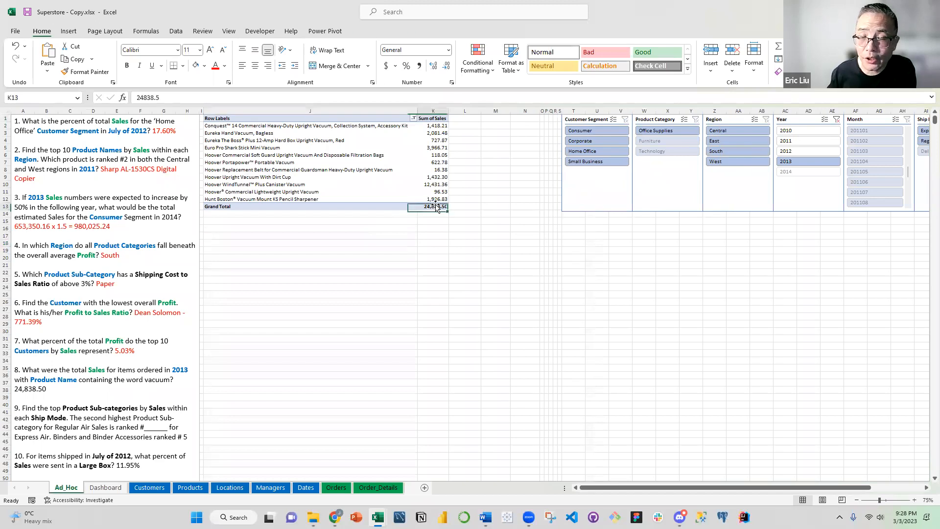
pyautogui.moveTo(55, 389); pyautogui.dragTo(14, 388)
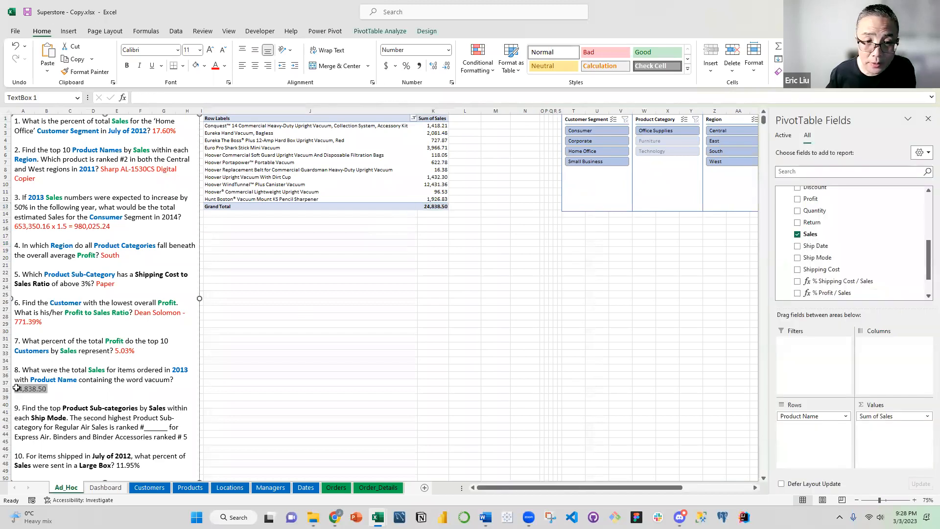
pyautogui.click(224, 69)
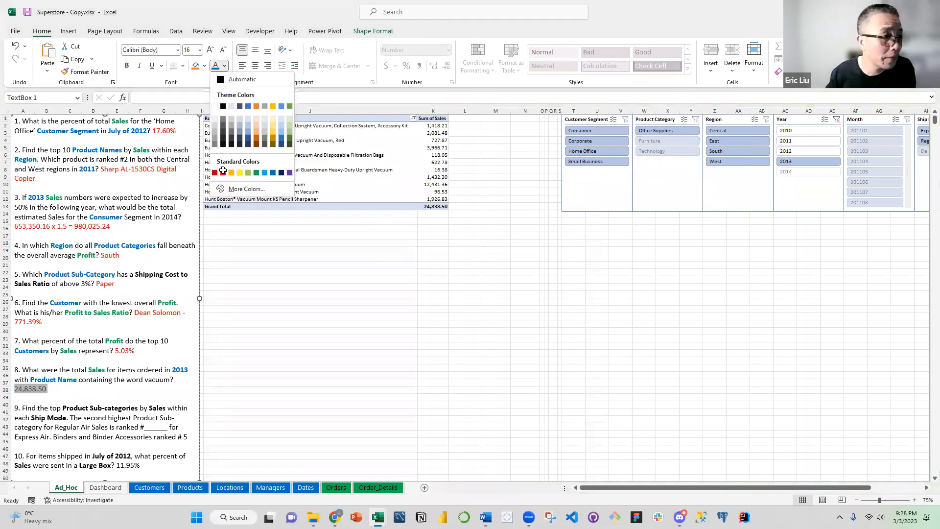
pyautogui.click(222, 172)
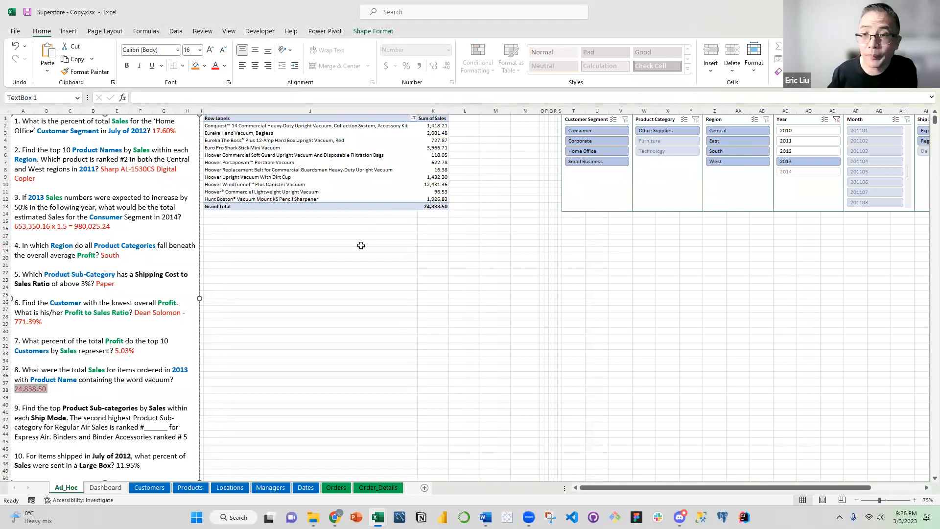
pyautogui.press('Escape')
pyautogui.press('Escape')
# Read question 9, remove Sum of Sales and Product Name from the PivotTable layout, and clear the Year slicer filter
pyautogui.scroll(-2, 132, 332)
pyautogui.click(110, 376)
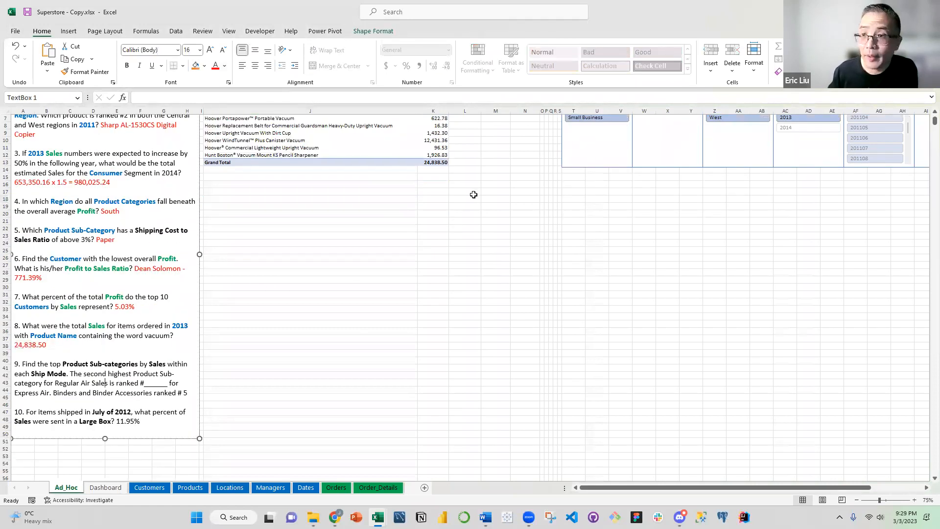
pyautogui.scroll(2, 416, 150)
pyautogui.click(420, 157)
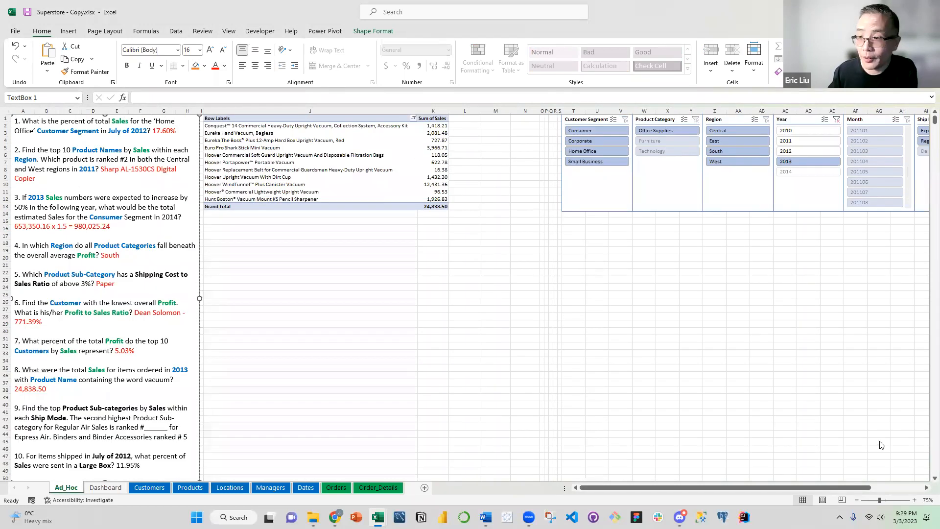
pyautogui.moveTo(882, 415); pyautogui.dragTo(871, 196)
pyautogui.moveTo(814, 416); pyautogui.dragTo(844, 210)
pyautogui.moveTo(652, 488); pyautogui.dragTo(745, 479)
pyautogui.click(431, 120)
pyautogui.moveTo(605, 487); pyautogui.dragTo(492, 485)
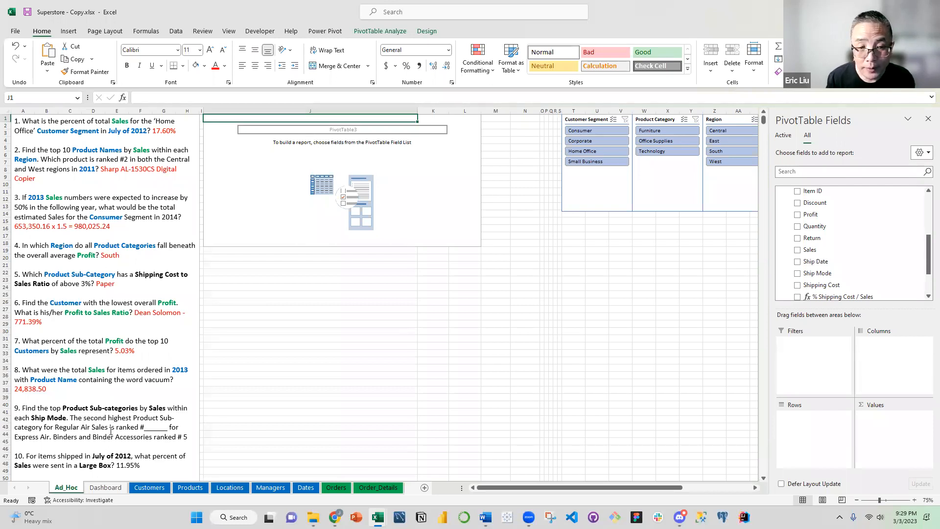
# Color Product Sub-categories and Ship Mode in question 9 blue
pyautogui.click(63, 408)
pyautogui.moveTo(136, 408)
pyautogui.mouseDown()
pyautogui.moveTo(147, 408)
pyautogui.moveTo(138, 408)
pyautogui.mouseUp()
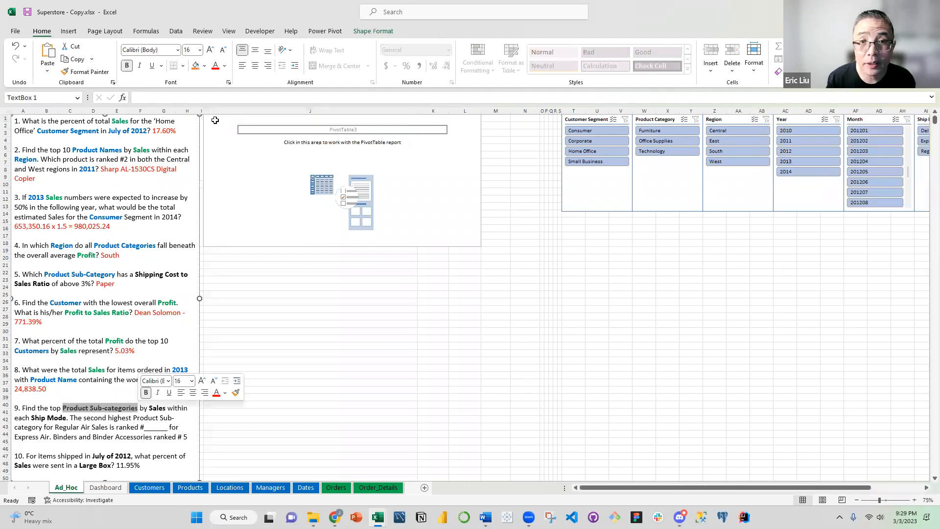
pyautogui.click(224, 65)
pyautogui.click(264, 173)
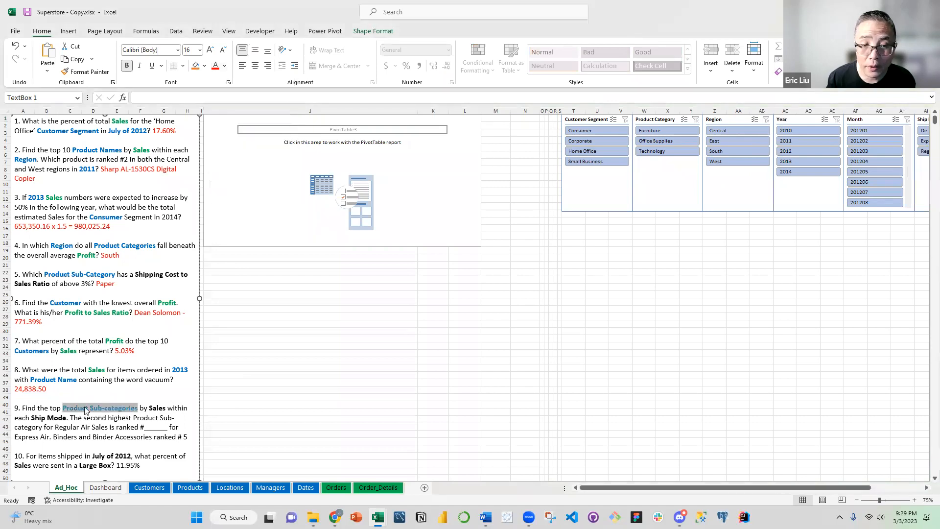
pyautogui.click(81, 417)
pyautogui.moveTo(32, 417); pyautogui.dragTo(67, 417)
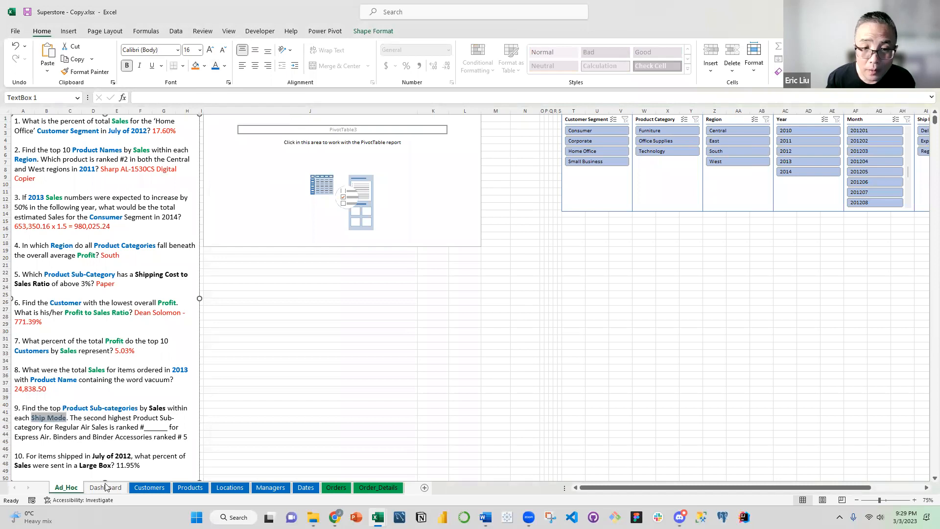
# Color the word Sales in question 9 green
pyautogui.doubleClick(154, 407)
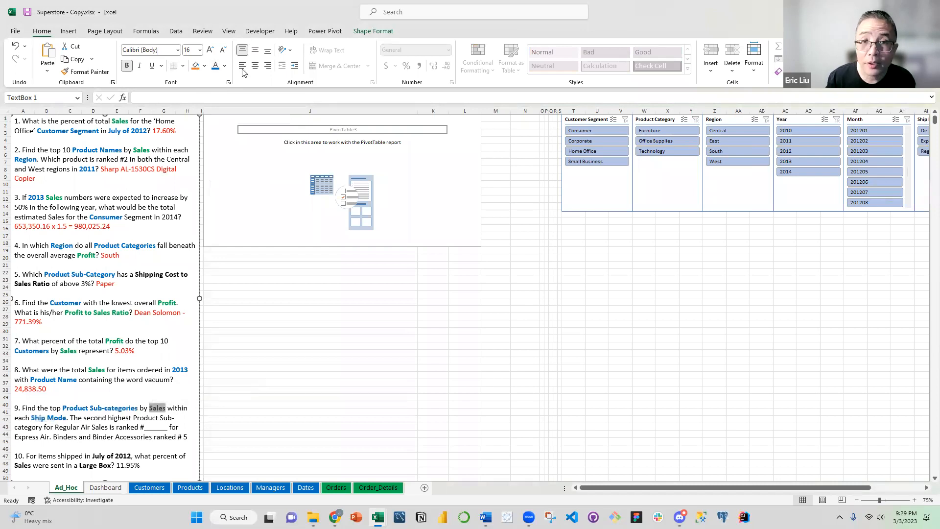
pyautogui.click(224, 65)
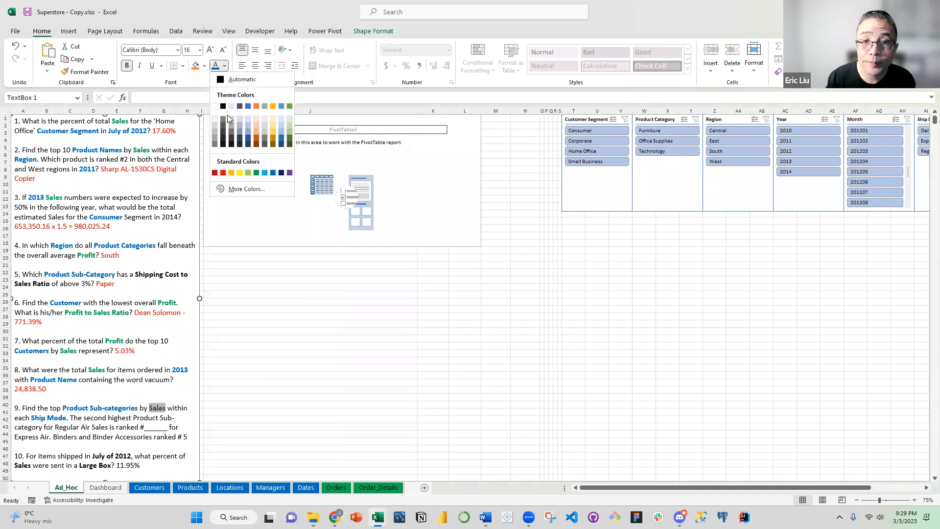
pyautogui.click(256, 173)
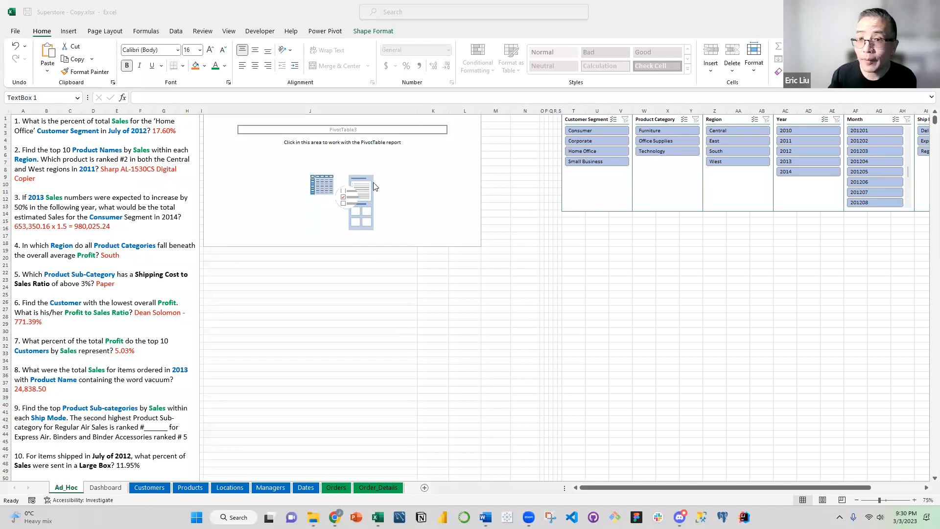
# Add Product Sub-Category from the Products table to the rows of the empty PivotTable
pyautogui.click(404, 206)
pyautogui.click(402, 211)
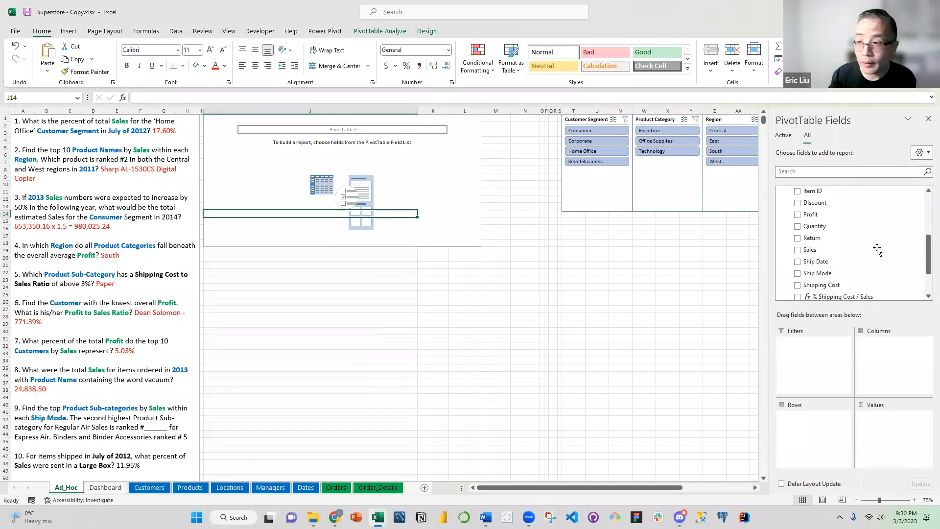
pyautogui.scroll(5, 864, 254)
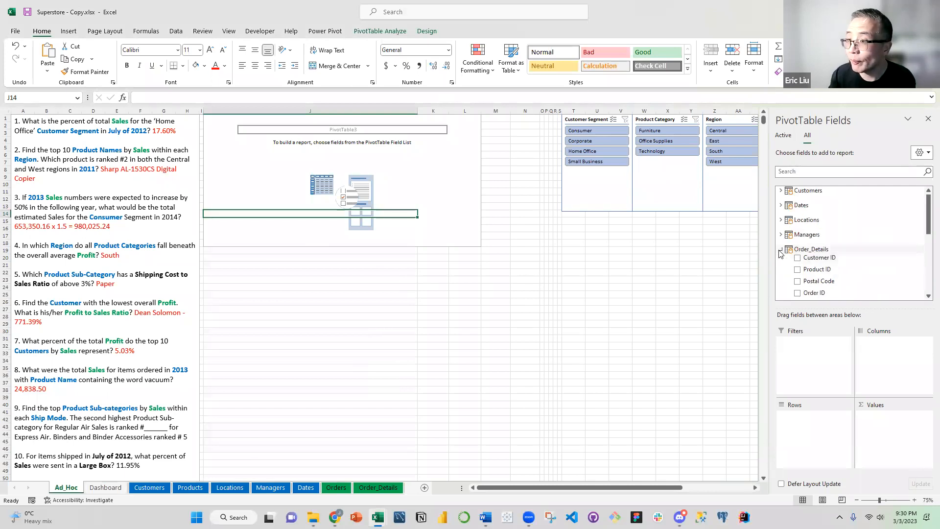
pyautogui.click(833, 251)
pyautogui.click(781, 279)
pyautogui.click(781, 278)
pyautogui.moveTo(827, 248); pyautogui.dragTo(803, 424)
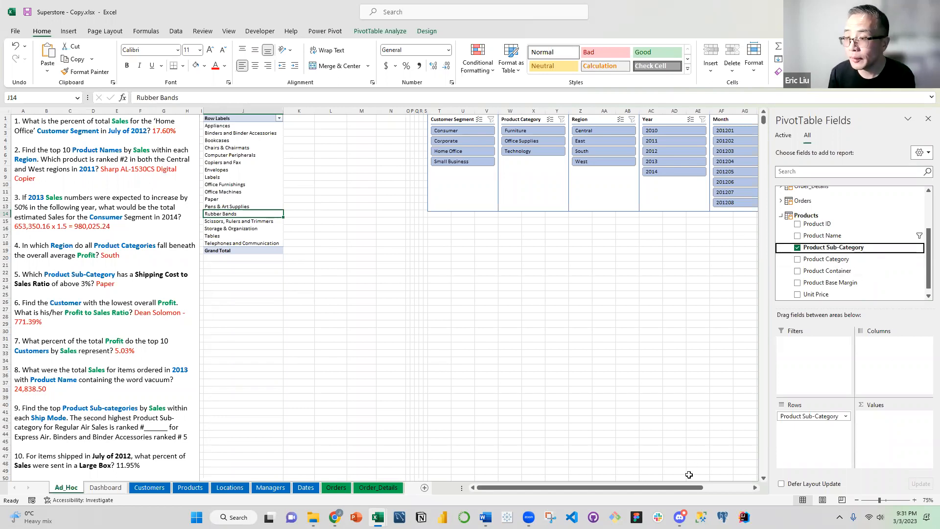
# Set the width of the empty columns K through N beside the PivotTable to 1
pyautogui.moveTo(691, 488); pyautogui.dragTo(562, 473)
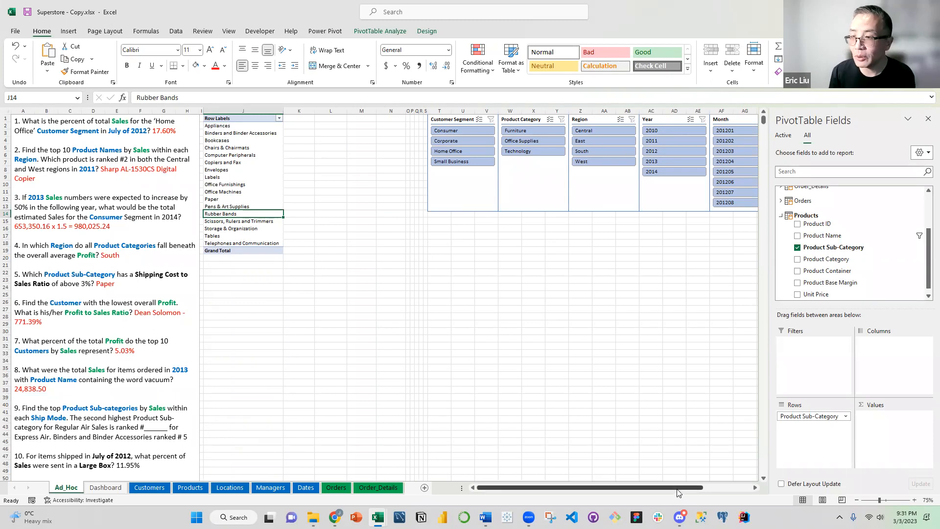
pyautogui.click(329, 147)
pyautogui.moveTo(300, 110); pyautogui.dragTo(391, 117)
pyautogui.rightClick(371, 147)
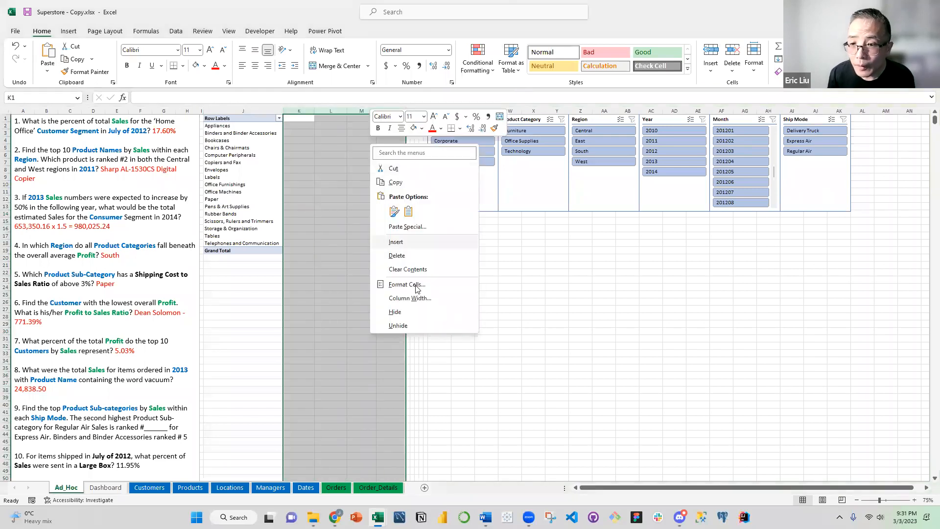
pyautogui.click(413, 299)
pyautogui.write('1')
pyautogui.click(397, 318)
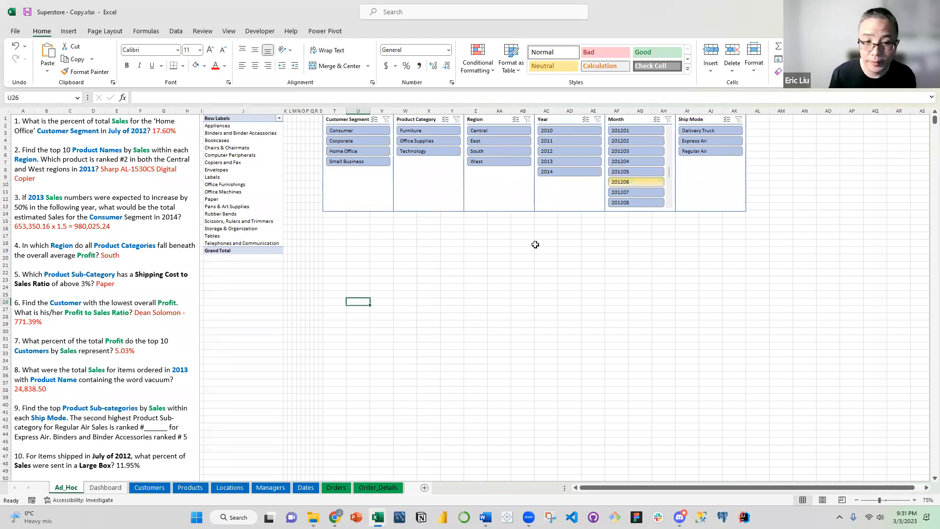
# Add Sales from Order_Details to the PivotTable values and close the field list
pyautogui.click(262, 199)
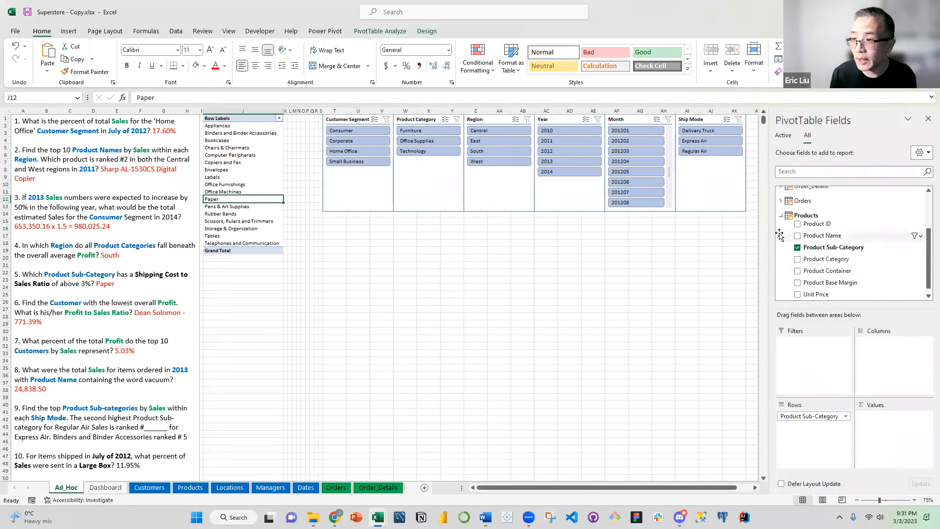
pyautogui.click(781, 215)
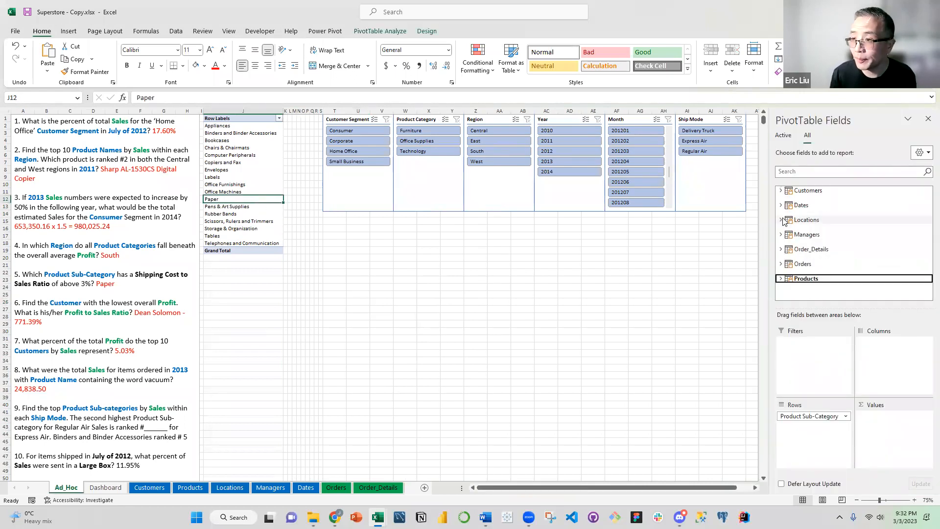
pyautogui.click(781, 249)
pyautogui.scroll(-3, 818, 255)
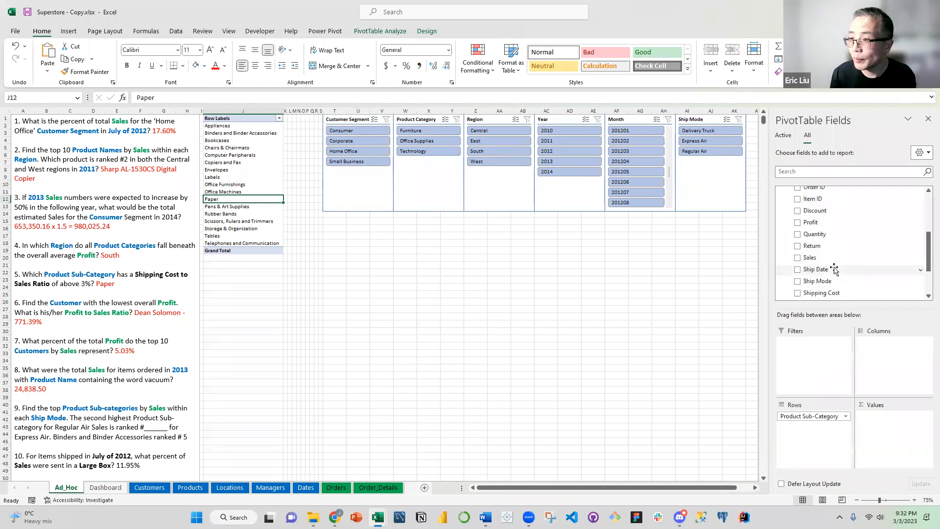
pyautogui.moveTo(811, 234); pyautogui.dragTo(893, 434)
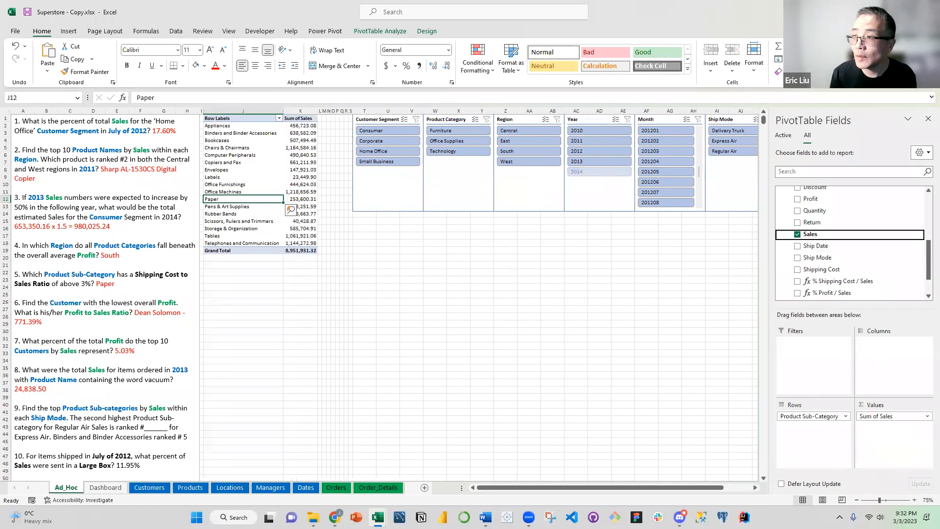
pyautogui.click(926, 117)
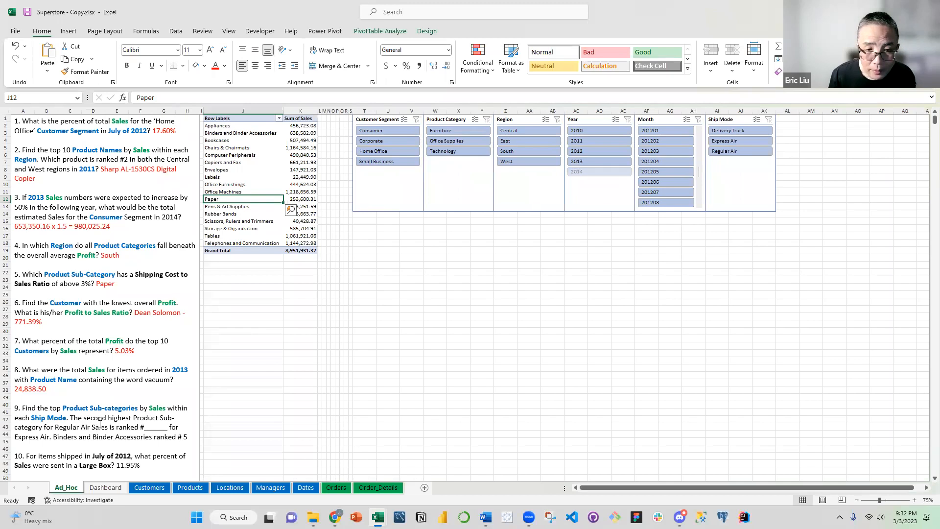
# Filter the Ship Mode slicer to Regular Air and sort the product sub-categories in descending order by Sum of Sales
pyautogui.click(737, 151)
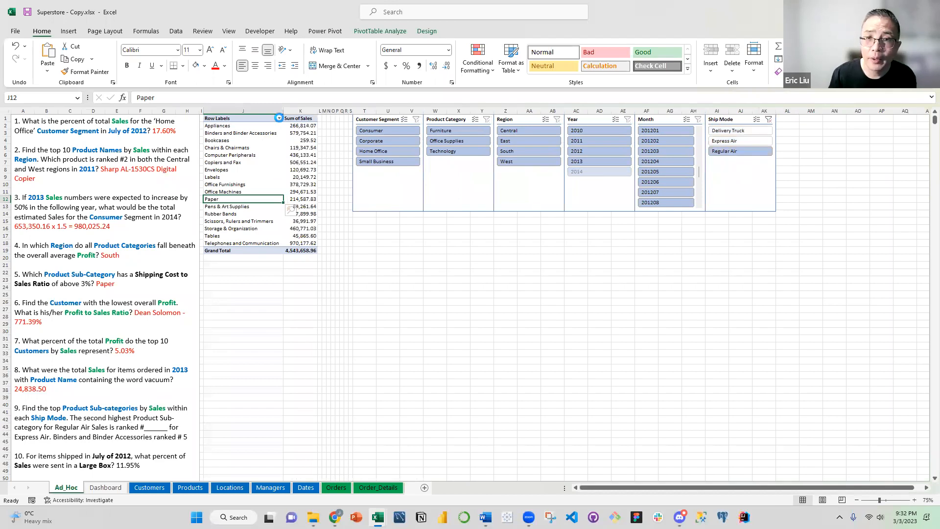
pyautogui.click(279, 118)
pyautogui.click(227, 160)
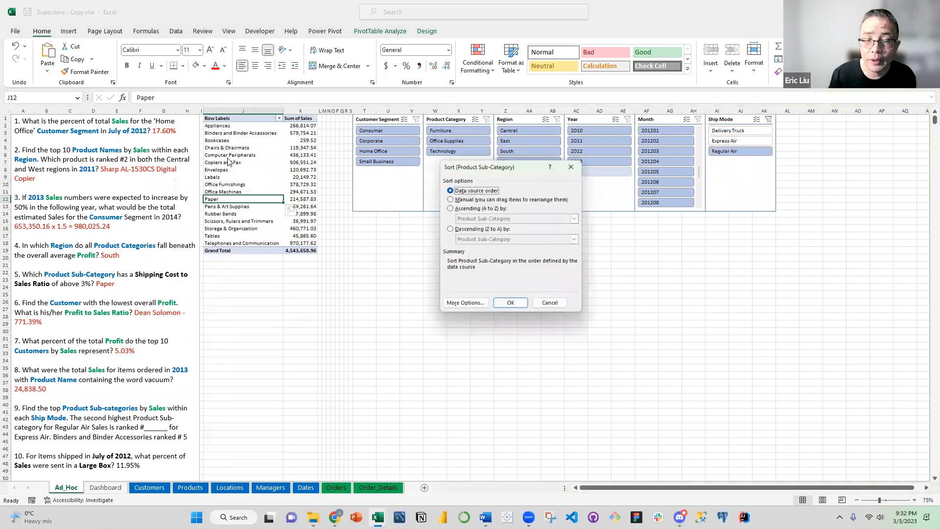
pyautogui.click(460, 231)
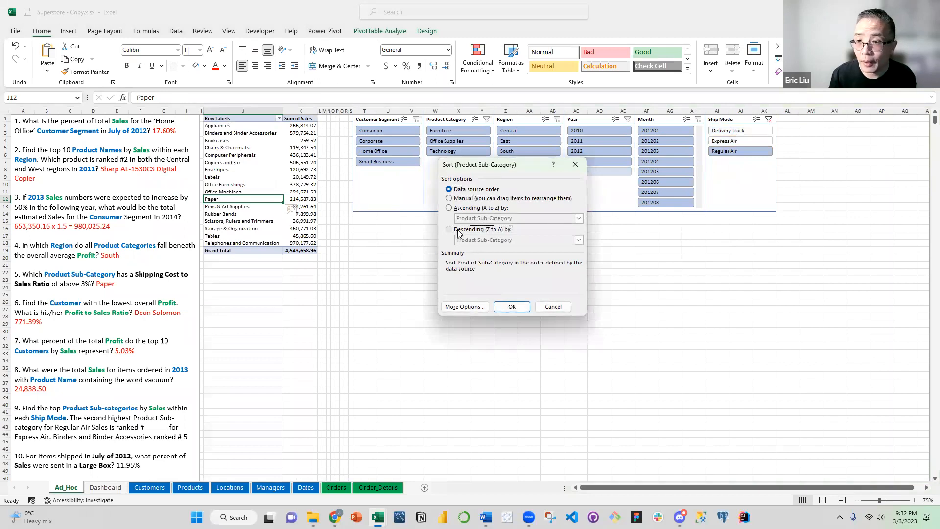
pyautogui.click(578, 240)
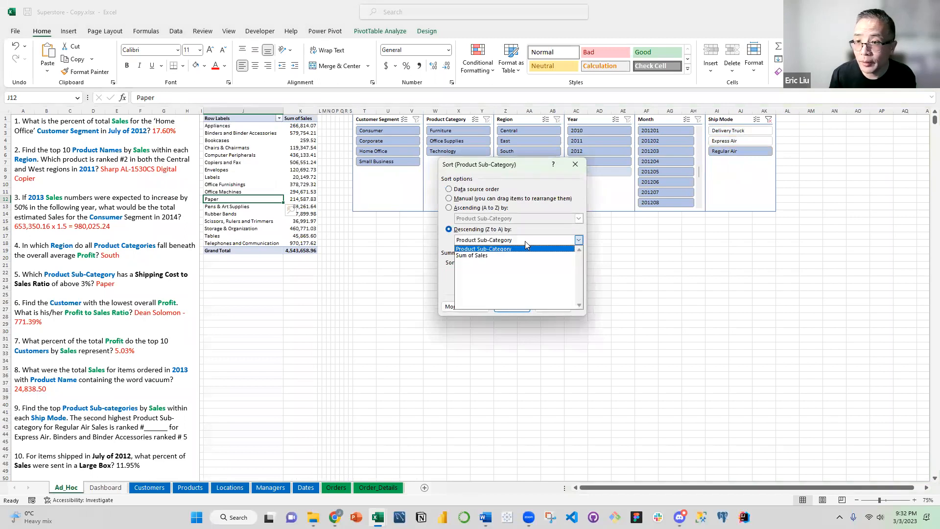
pyautogui.click(505, 255)
pyautogui.click(506, 303)
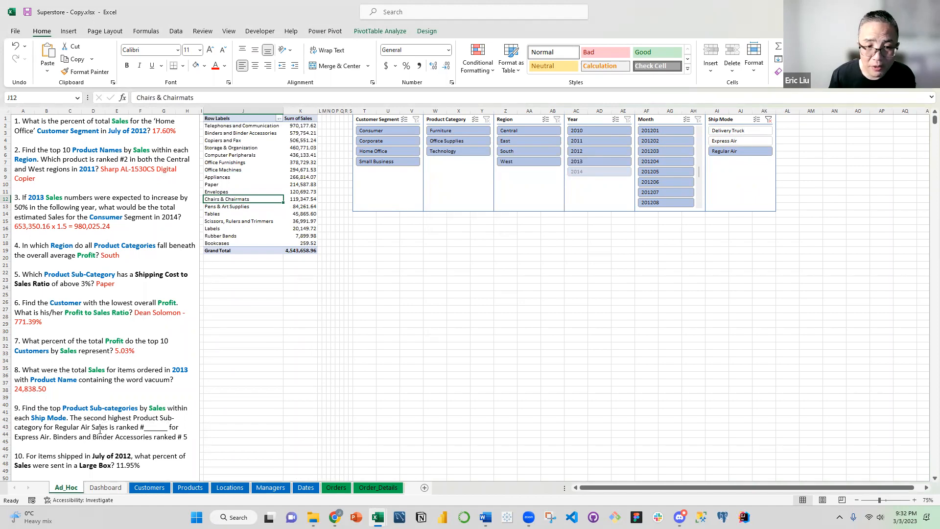
# Highlight the Binders and Binder Accessories row, including its sales value, in yellow
pyautogui.click(225, 134)
pyautogui.moveTo(304, 137); pyautogui.dragTo(310, 134)
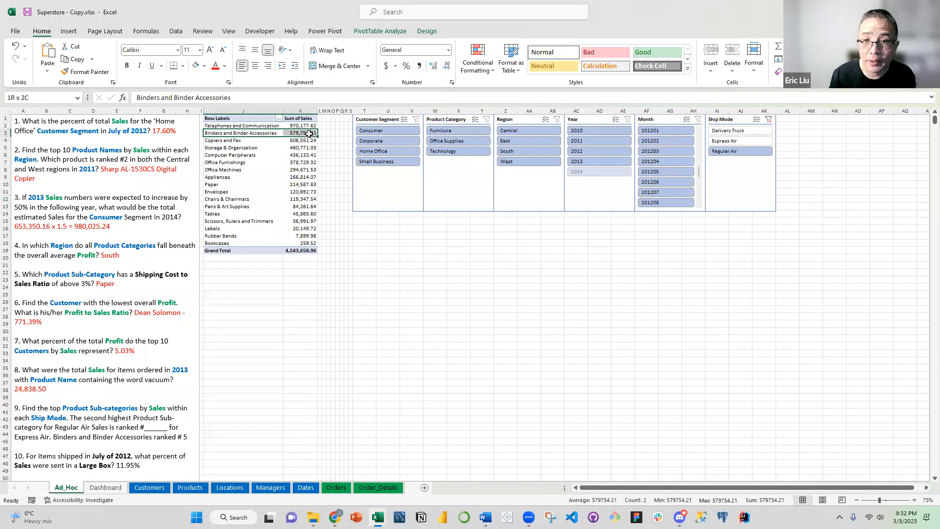
pyautogui.click(204, 65)
pyautogui.click(229, 158)
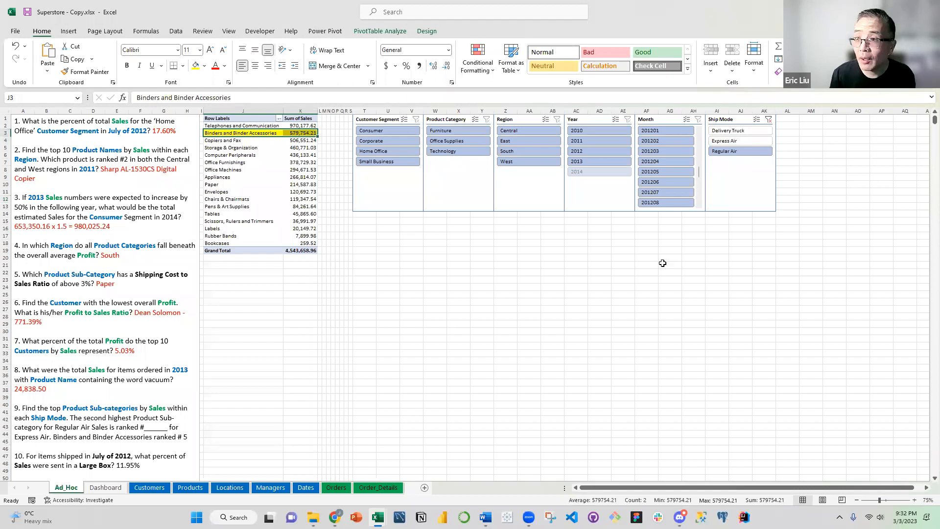
# Switch the Ship Mode slicer to Express Air and count down the rows to the rank of Binders and Binder Accessories
pyautogui.click(724, 142)
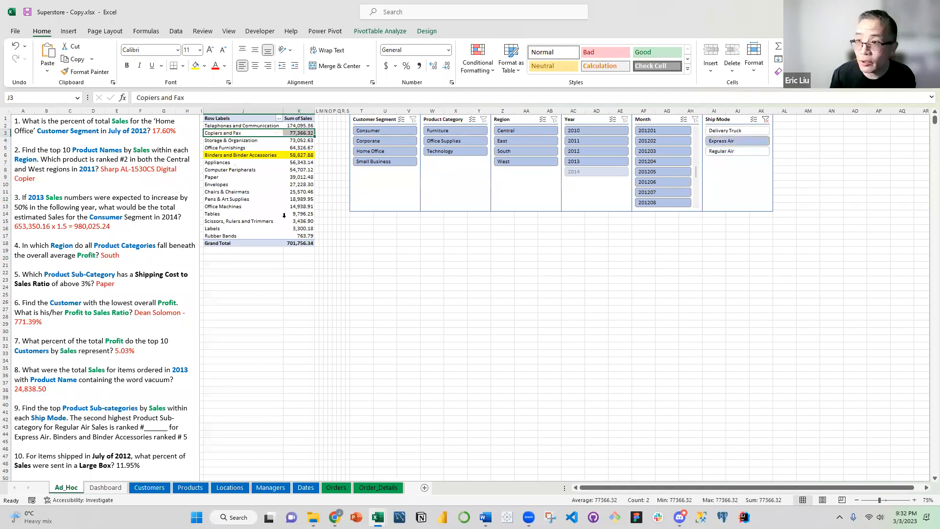
pyautogui.click(252, 126)
pyautogui.click(249, 134)
pyautogui.click(247, 141)
pyautogui.click(244, 148)
pyautogui.click(245, 155)
# Color question 9's answer, "Binders and Binder Accessories ranked # 5", red
pyautogui.moveTo(187, 437); pyautogui.dragTo(177, 438)
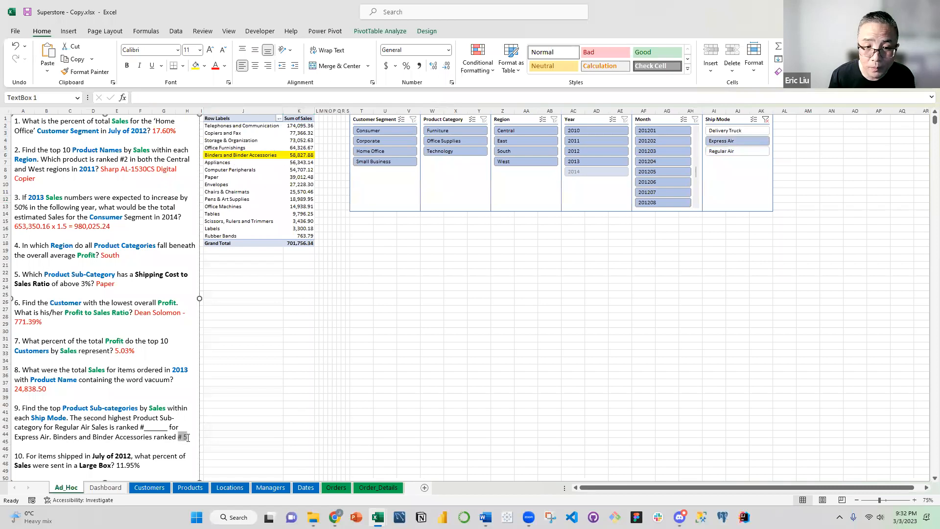
pyautogui.click(54, 437)
pyautogui.moveTo(55, 437); pyautogui.dragTo(189, 439)
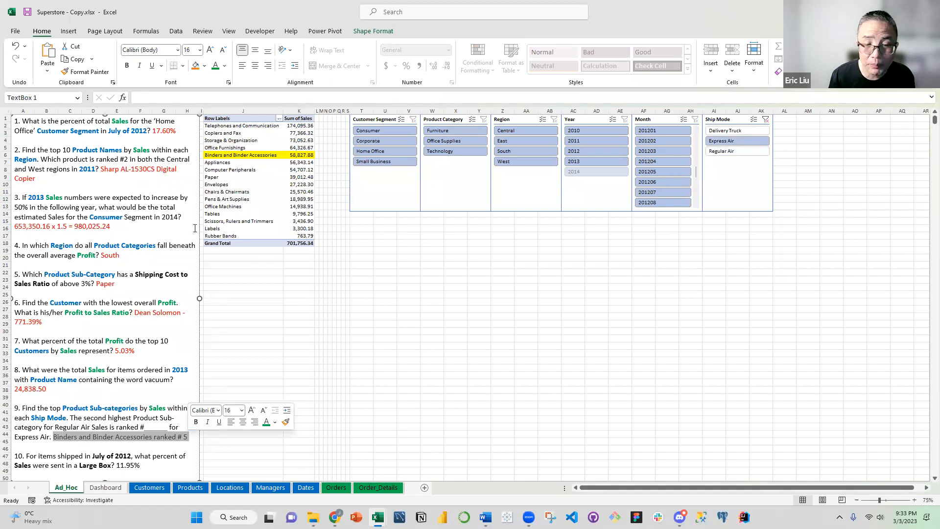
pyautogui.click(225, 65)
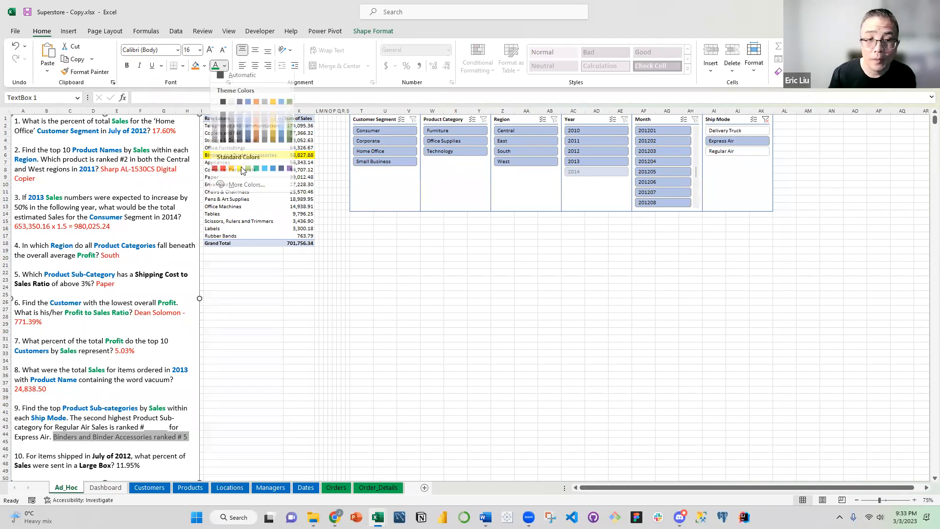
pyautogui.click(223, 169)
pyautogui.click(117, 417)
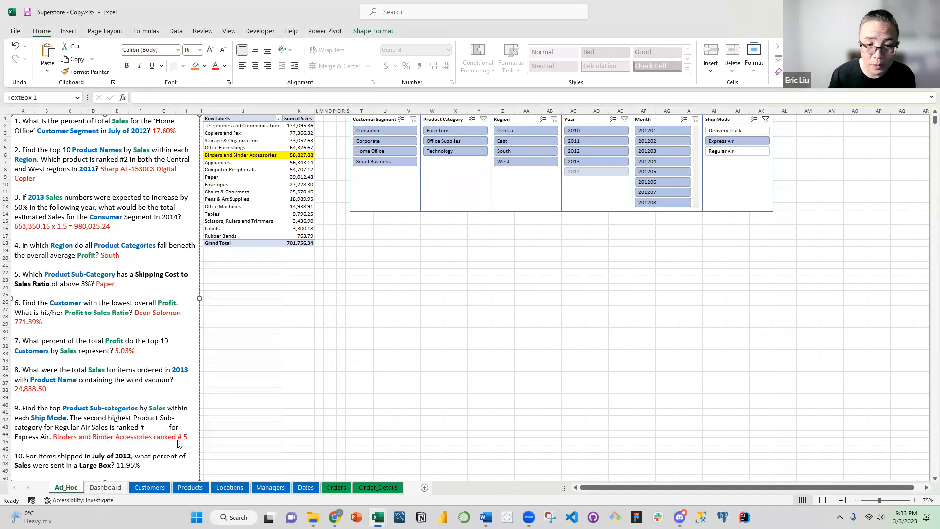
# Color the words July of 2012 in question 10 blue
pyautogui.scroll(-1, 138, 422)
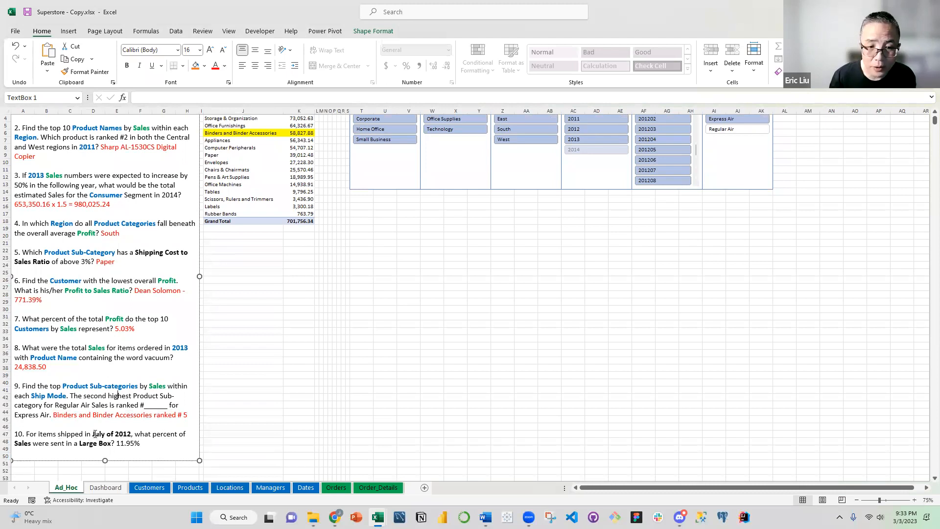
pyautogui.moveTo(85, 434); pyautogui.dragTo(131, 433)
pyautogui.click(224, 65)
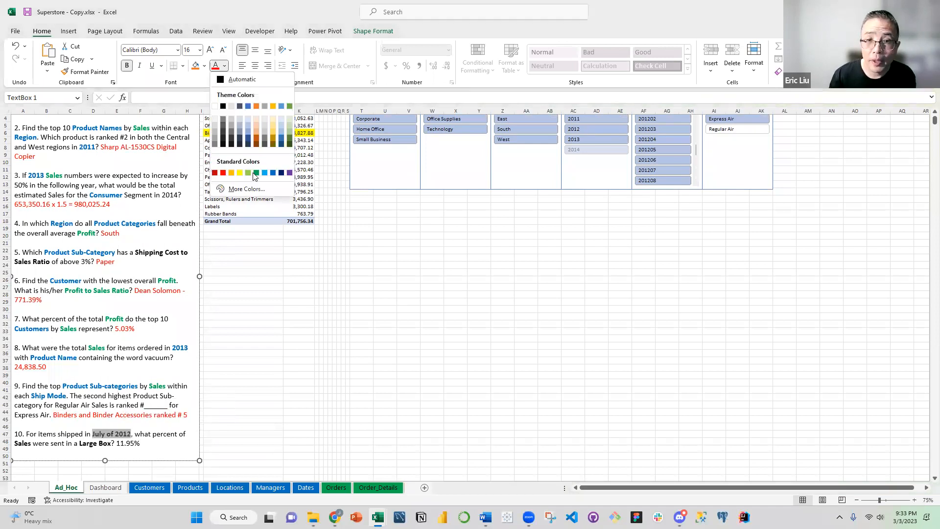
pyautogui.click(273, 173)
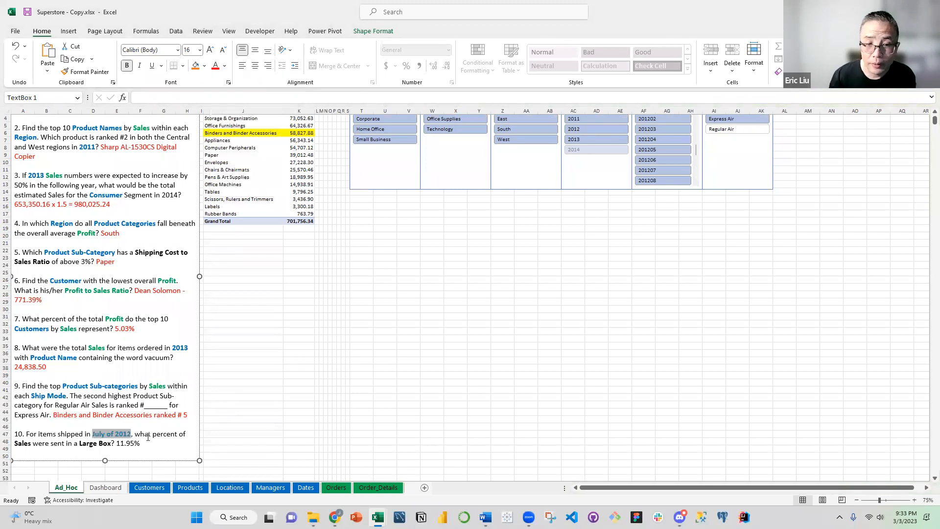
pyautogui.click(142, 443)
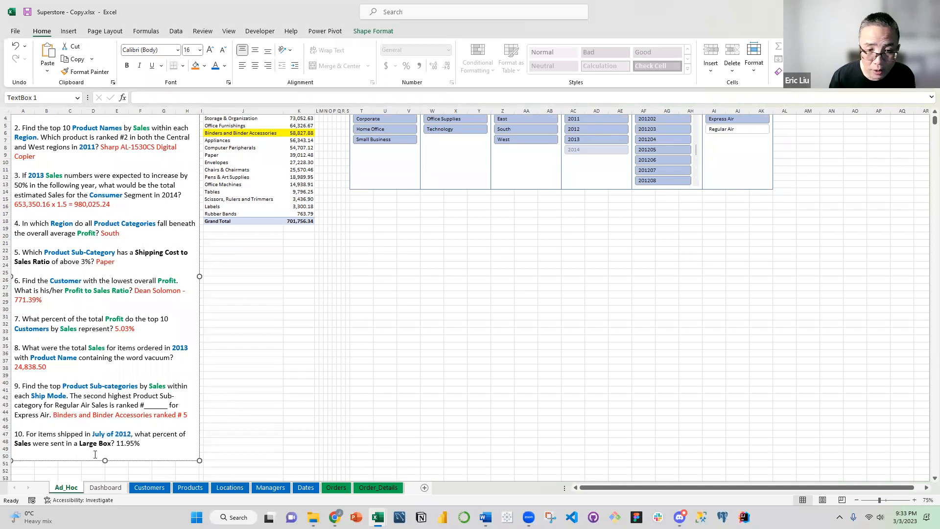
pyautogui.press('Down')
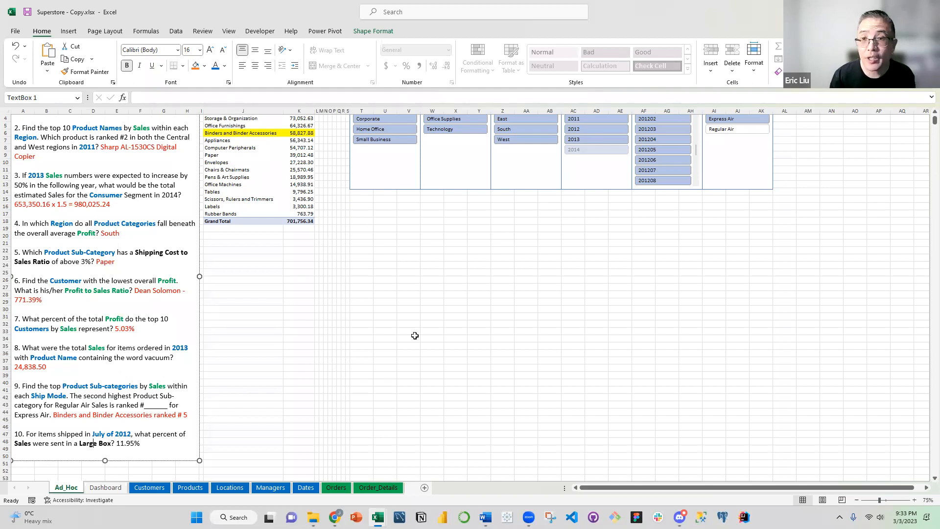
# Open the data model in Power Pivot and show its table relationships in Diagram View
pyautogui.scroll(1, 364, 166)
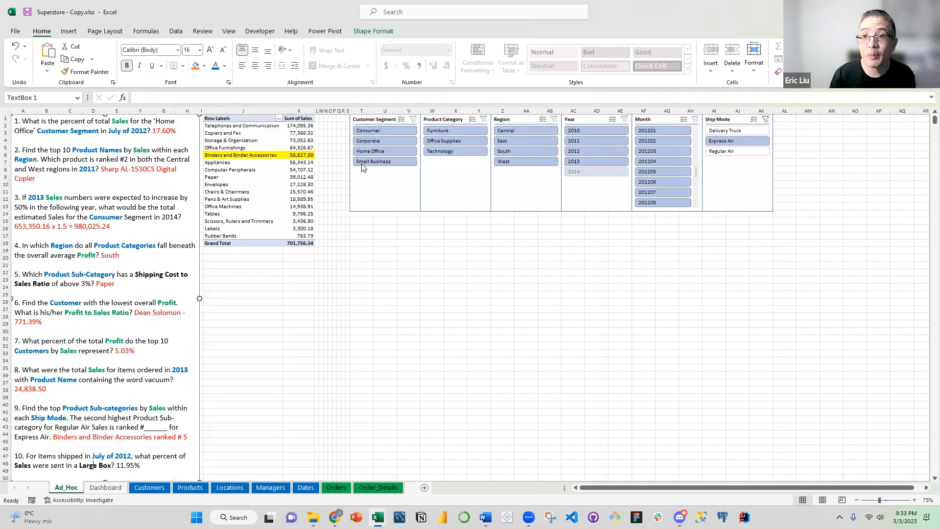
pyautogui.click(327, 32)
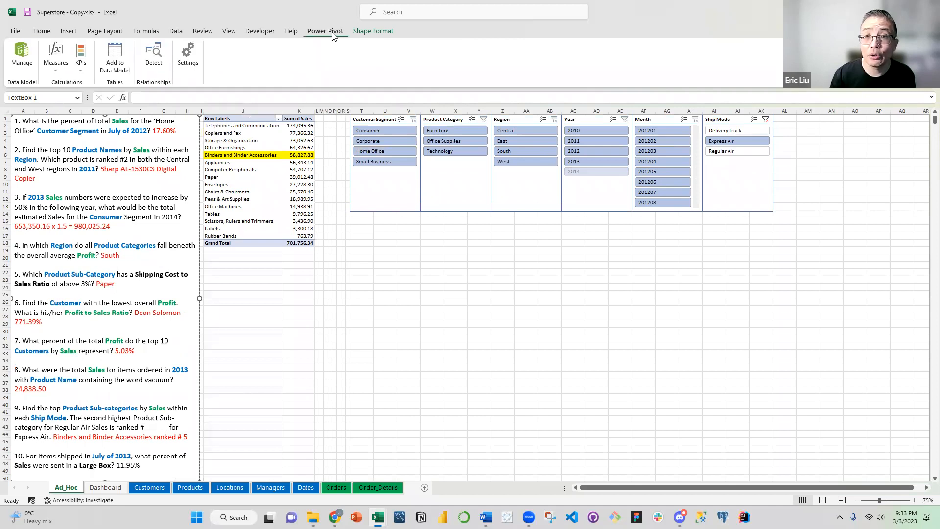
pyautogui.click(22, 55)
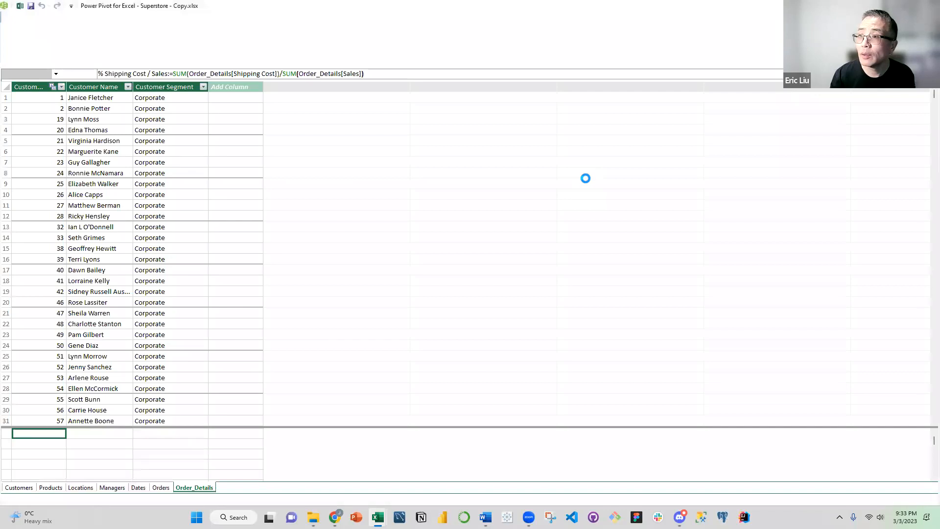
pyautogui.click(526, 40)
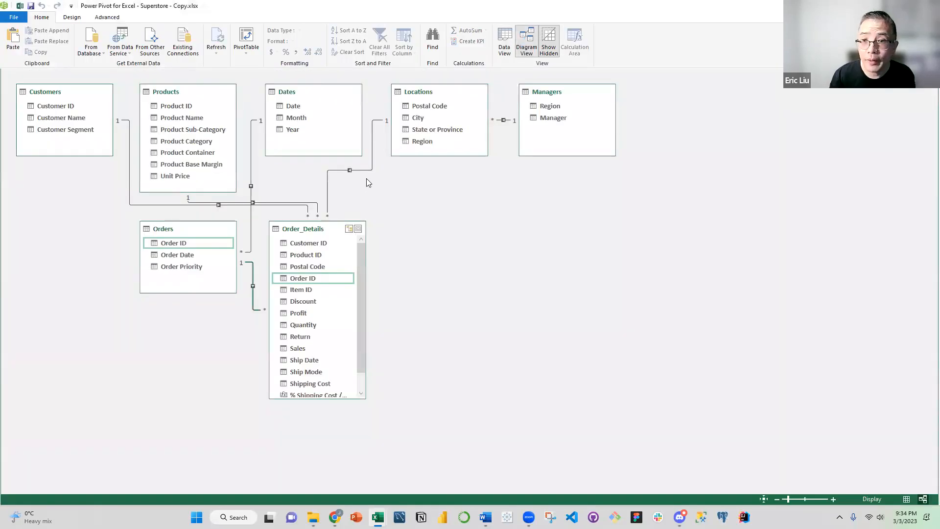
# Delete the relationship between Dates and Orders' Order Date, and relate Date in Dates to Ship Date in Order_Details instead
pyautogui.click(250, 159)
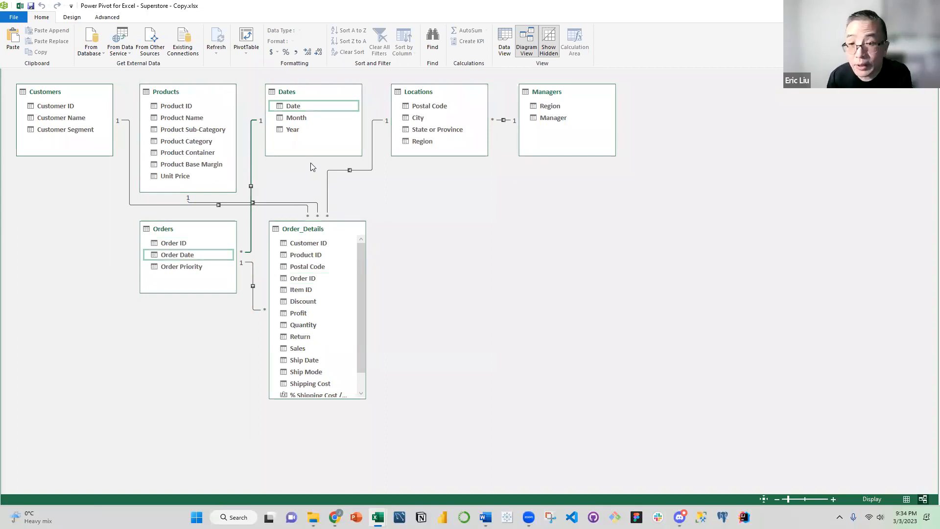
pyautogui.press('Delete')
pyautogui.click(452, 270)
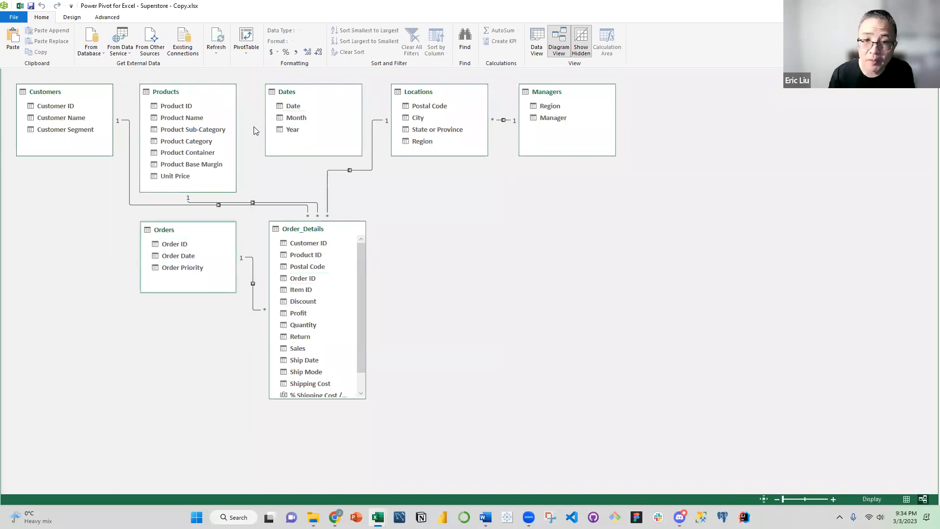
pyautogui.moveTo(289, 109); pyautogui.dragTo(315, 360)
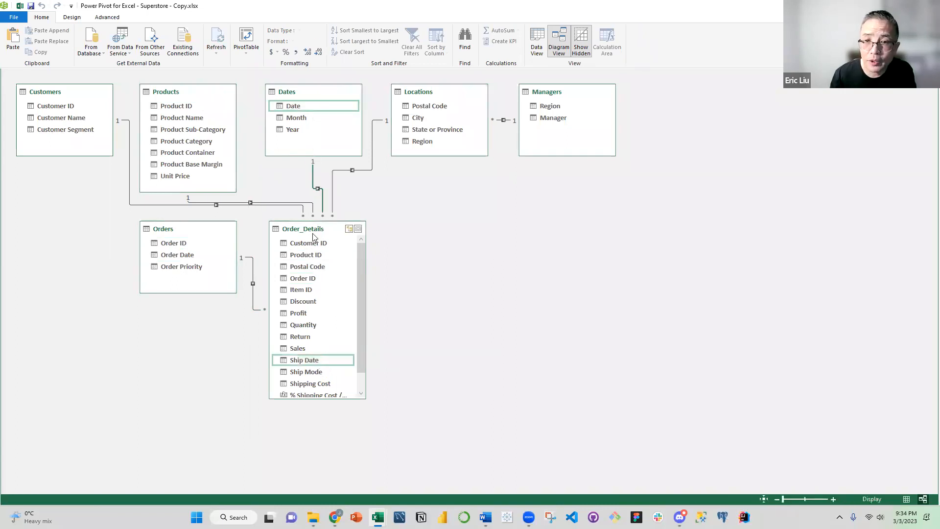
# Return to the Ad_Hoc sheet, remove Product Sub-Category from the PivotTable rows, and clear the Ship Mode slicer filter
pyautogui.click(929, 5)
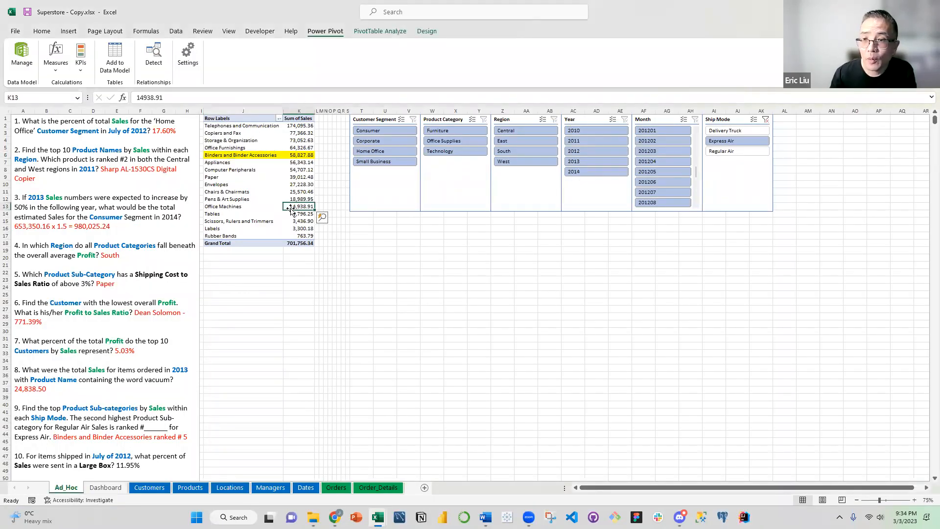
pyautogui.rightClick(292, 229)
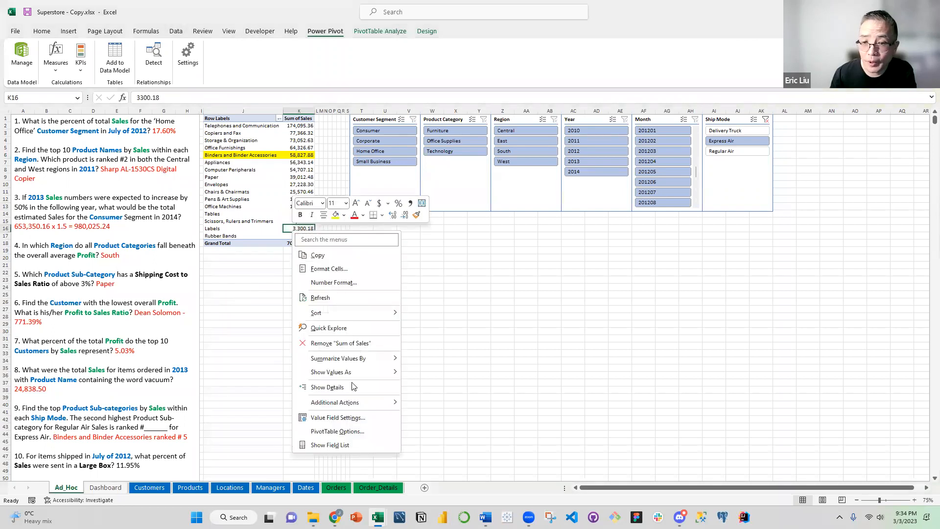
pyautogui.click(331, 445)
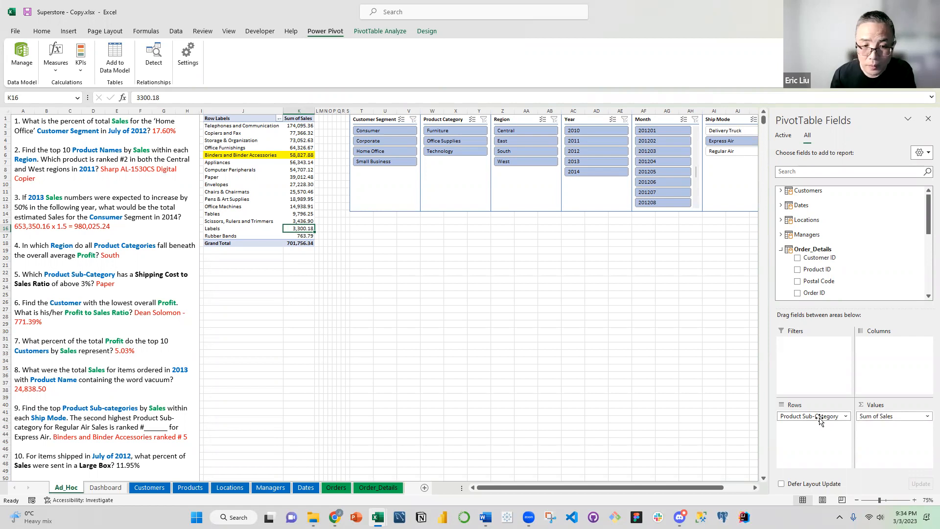
pyautogui.moveTo(821, 420); pyautogui.dragTo(833, 254)
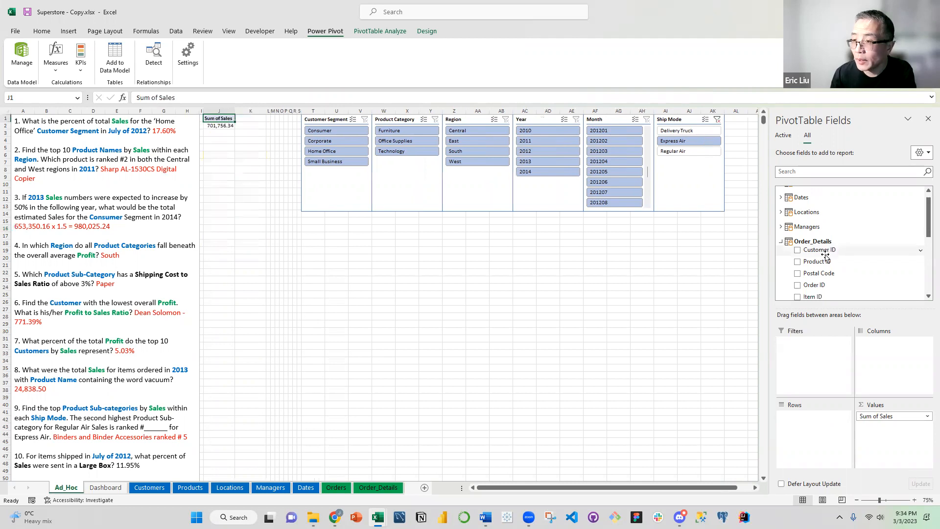
pyautogui.click(718, 119)
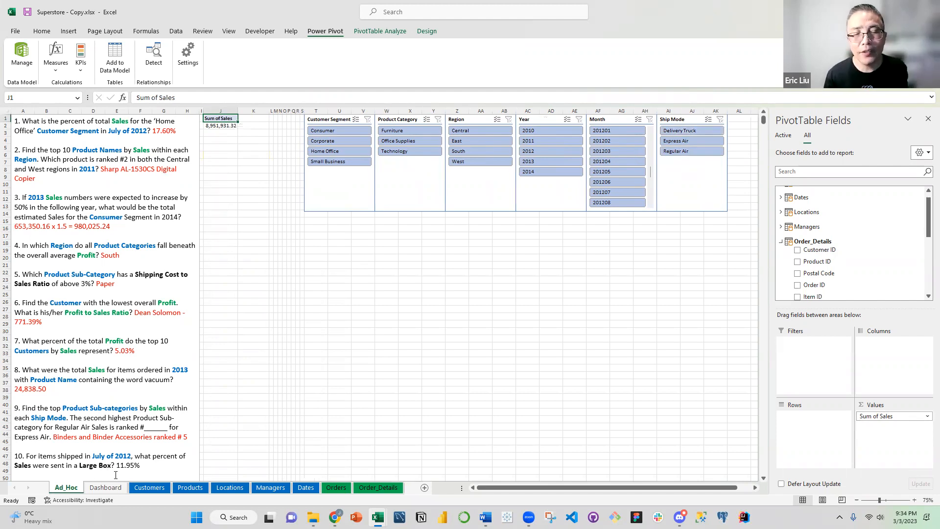
# Add Product Container from the Products table to the PivotTable rows
pyautogui.click(781, 241)
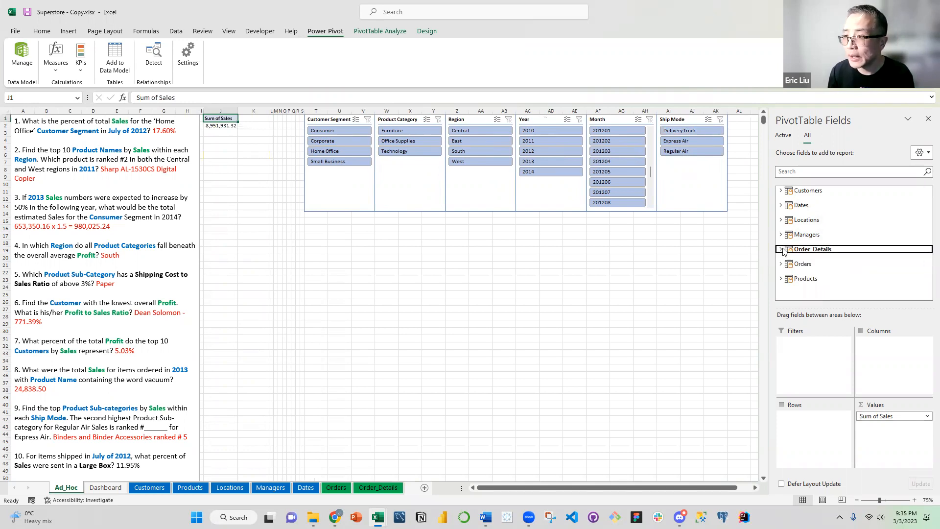
pyautogui.click(781, 278)
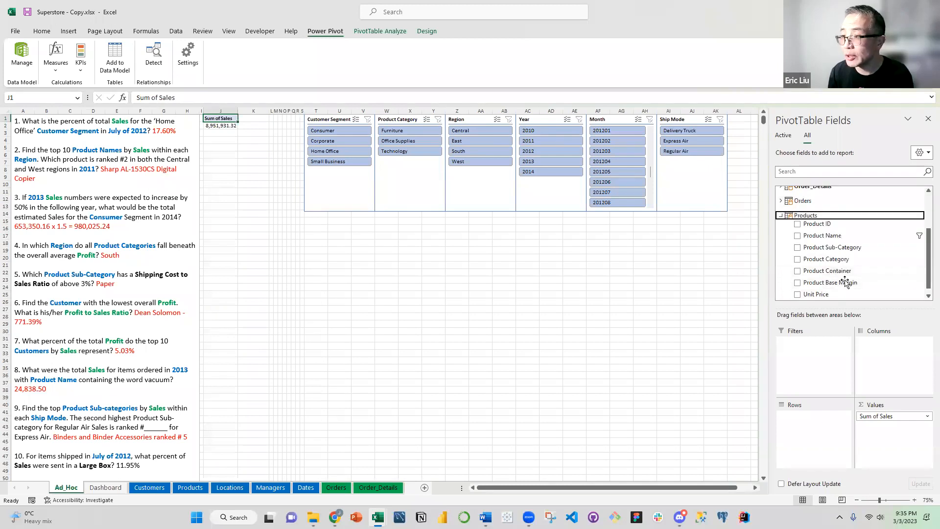
pyautogui.scroll(-1, 840, 280)
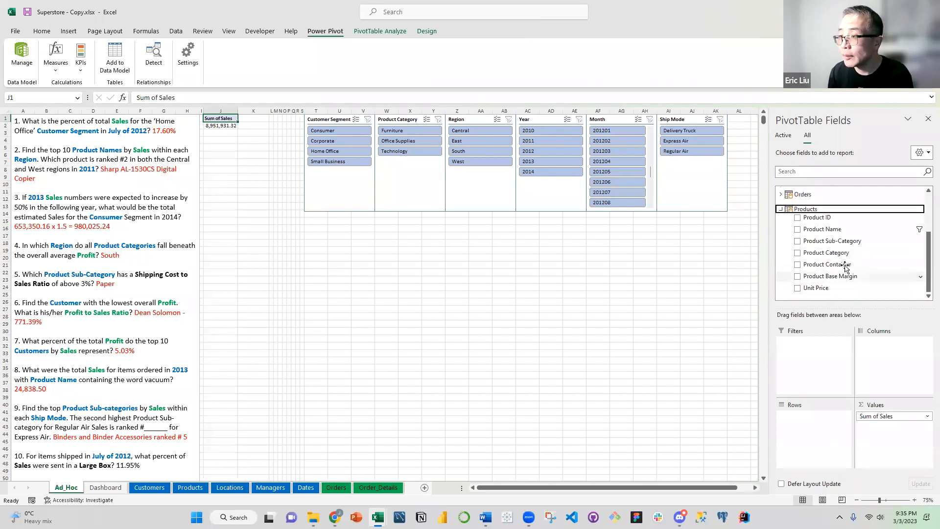
pyautogui.moveTo(835, 265); pyautogui.dragTo(817, 420)
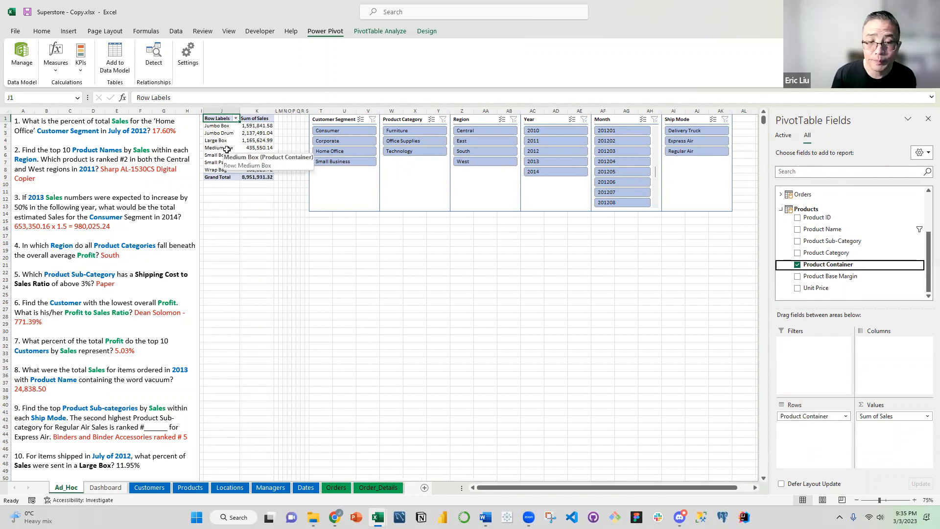
# Show the PivotTable's Sum of Sales values as % of Column Total
pyautogui.click(242, 141)
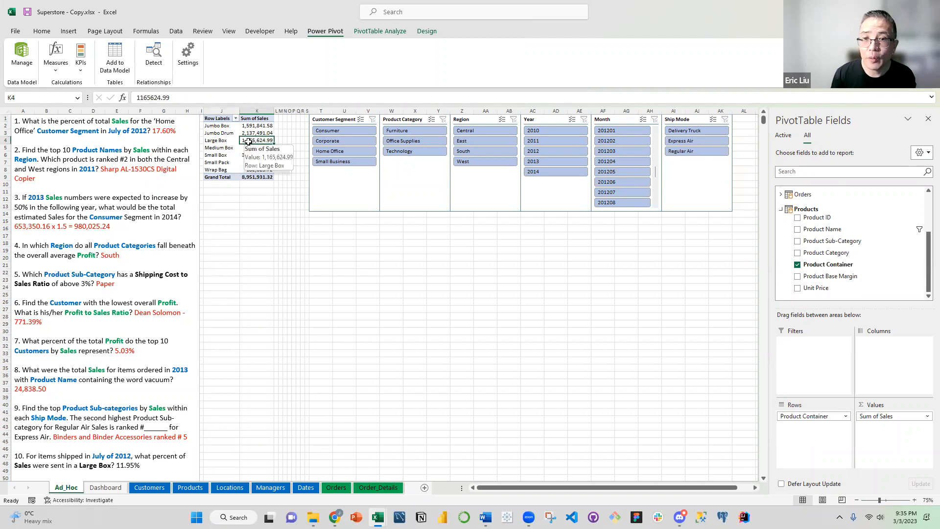
pyautogui.rightClick(248, 142)
pyautogui.click(284, 204)
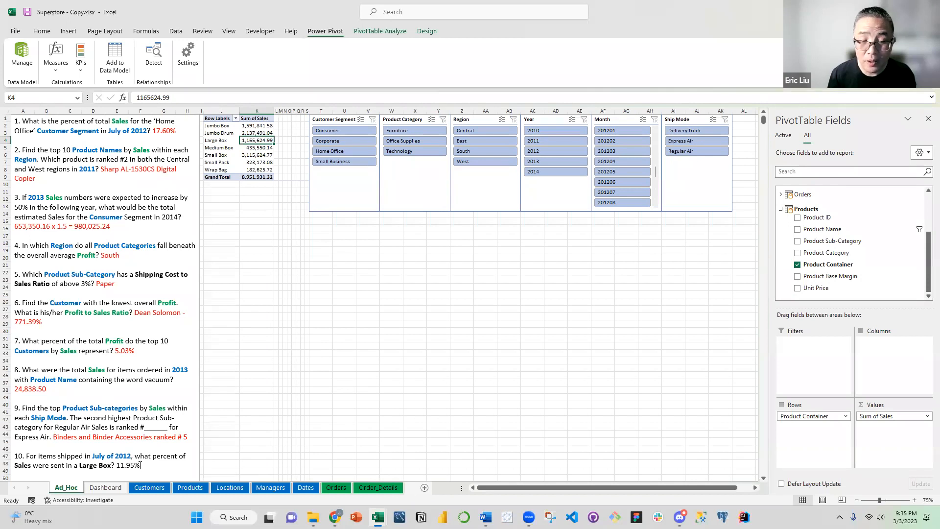
pyautogui.click(891, 415)
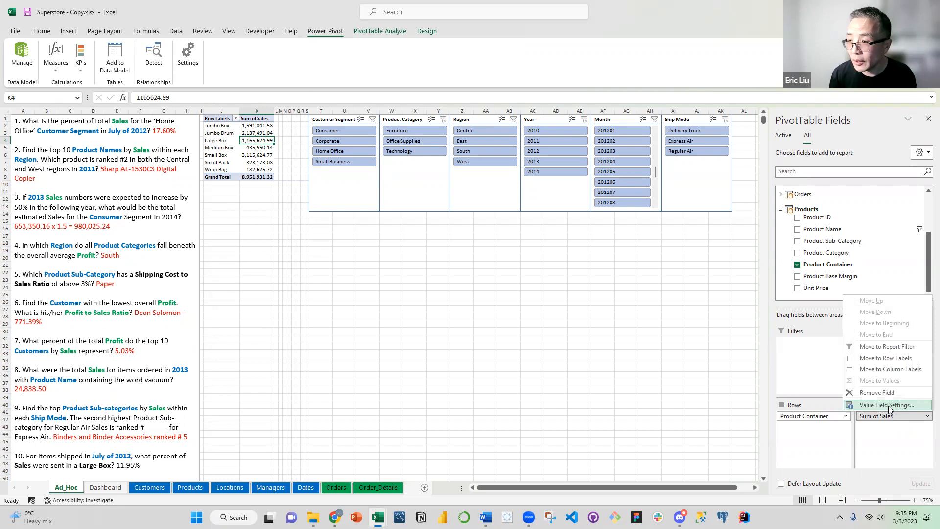
pyautogui.click(889, 406)
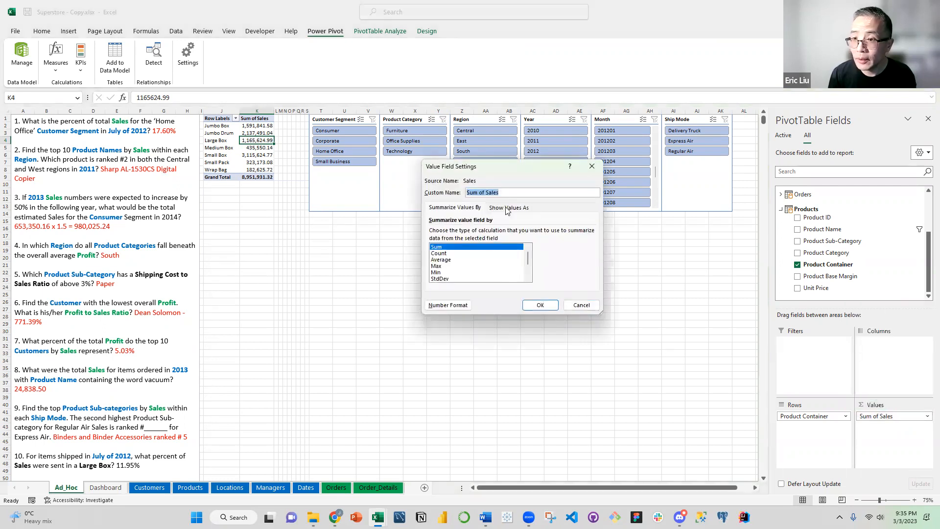
pyautogui.click(507, 207)
pyautogui.click(561, 232)
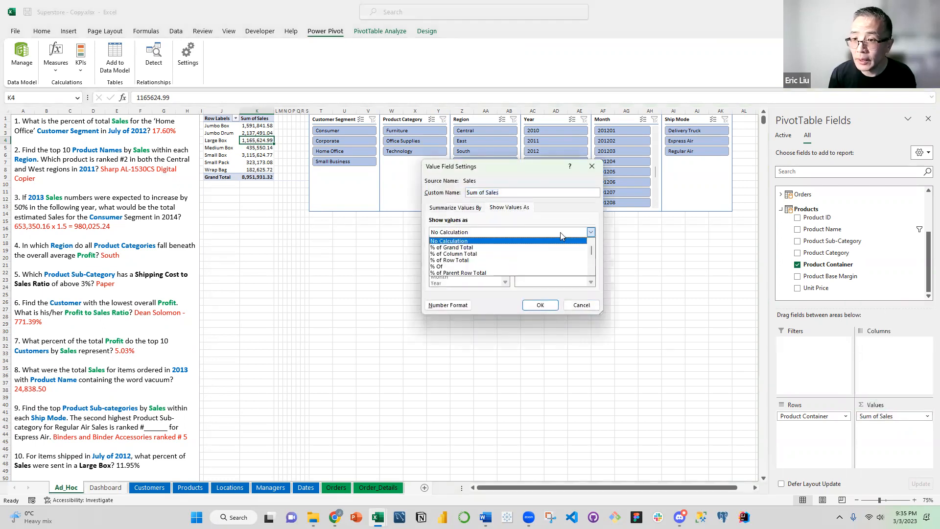
pyautogui.click(536, 254)
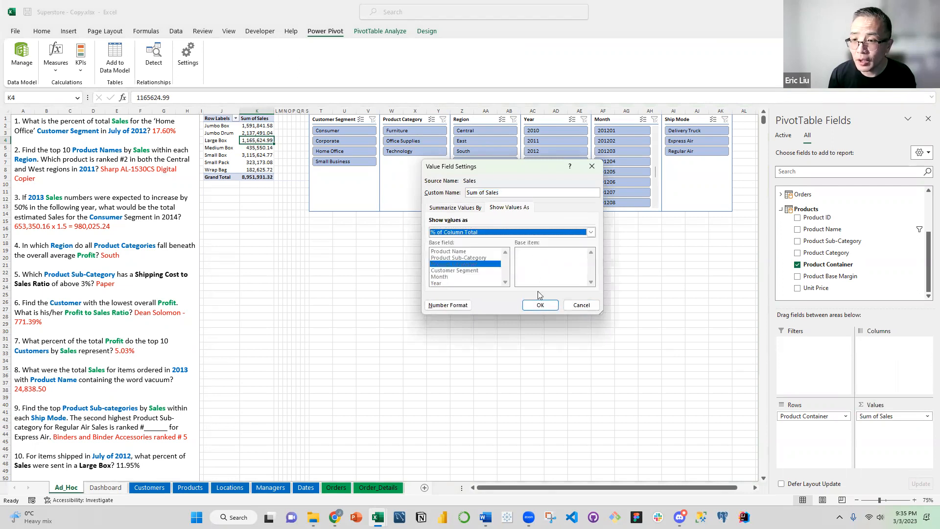
pyautogui.click(541, 304)
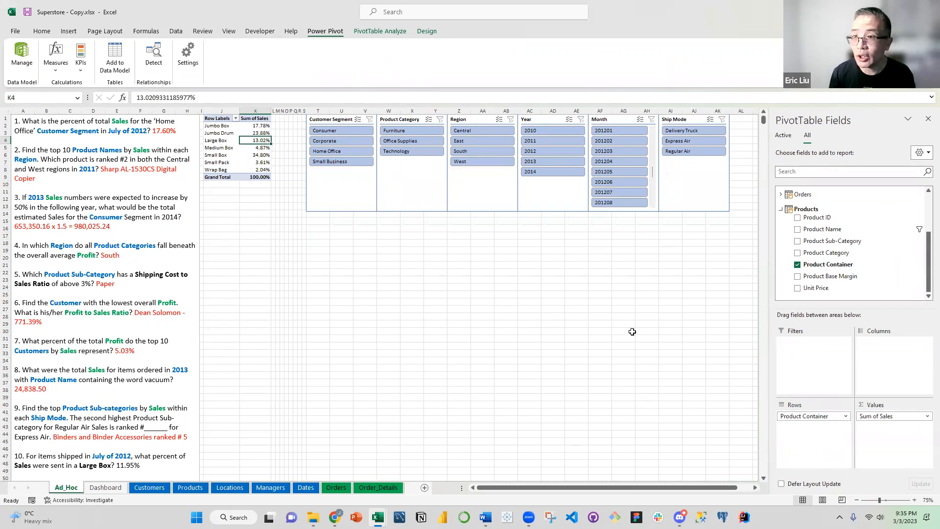
# Filter the PivotTable to month 201207 and highlight its Large Box row in yellow
pyautogui.click(616, 192)
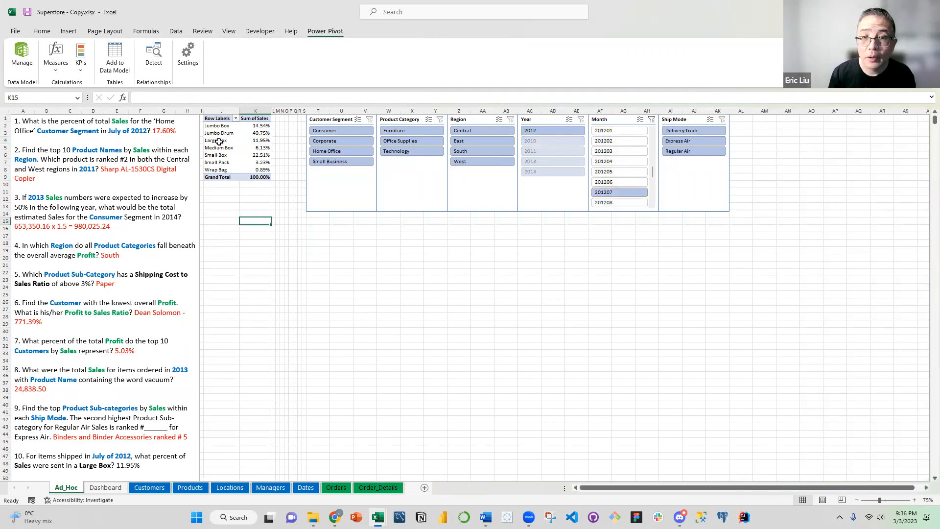
pyautogui.moveTo(219, 141); pyautogui.dragTo(259, 140)
pyautogui.click(48, 32)
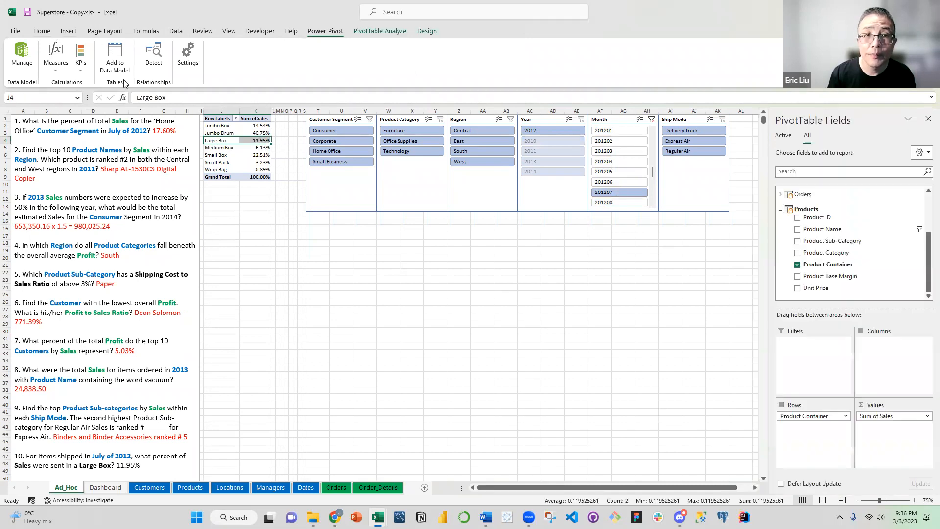
pyautogui.click(196, 65)
pyautogui.click(254, 148)
# Color question 10's answer, 11.95%, red
pyautogui.moveTo(146, 465); pyautogui.dragTo(117, 466)
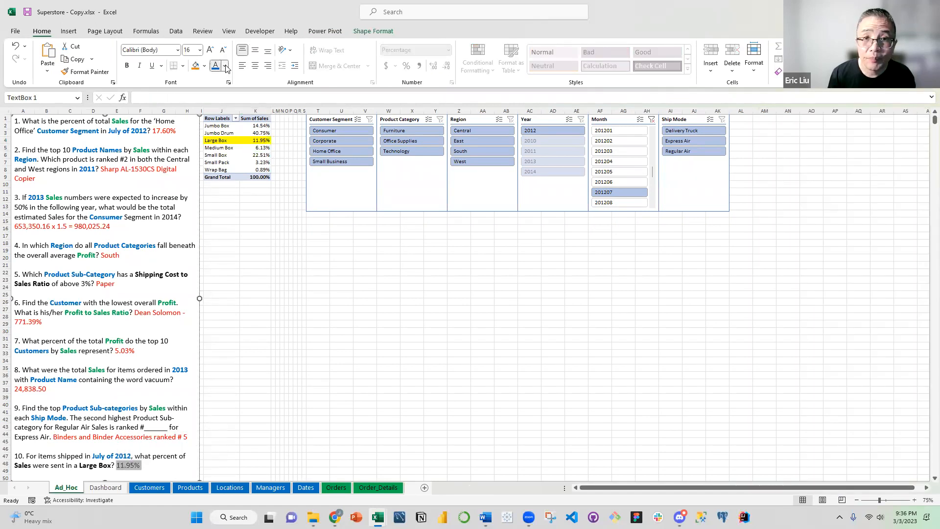
pyautogui.click(224, 66)
pyautogui.click(224, 174)
# Color the word Sales in question 10 green
pyautogui.click(67, 466)
pyautogui.moveTo(30, 467)
pyautogui.mouseDown()
pyautogui.moveTo(142, 466)
pyautogui.moveTo(14, 466)
pyautogui.mouseUp()
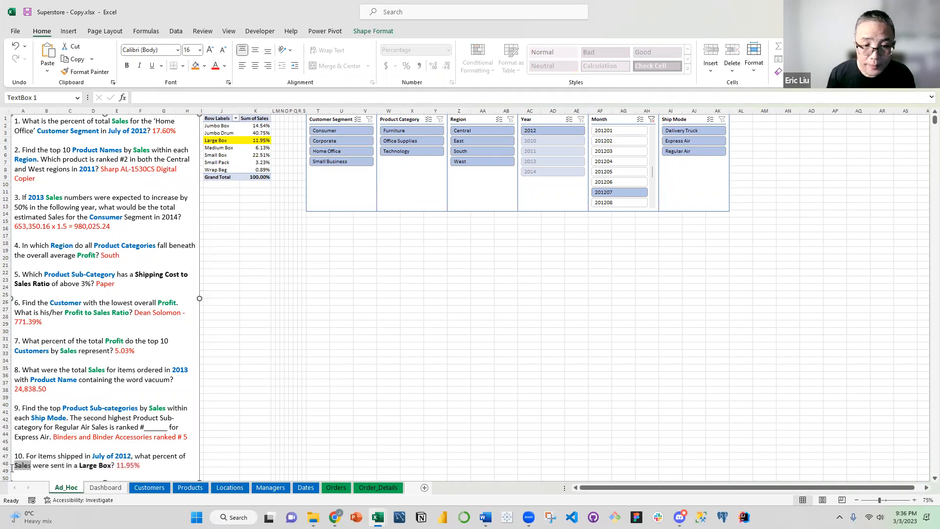
pyautogui.click(225, 66)
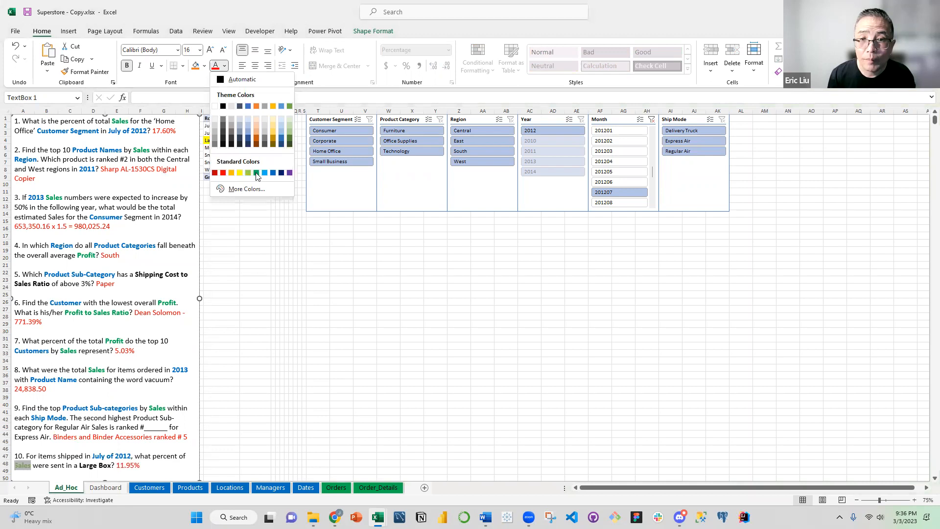
# Color the words Large Box in question 10 blue
pyautogui.click(100, 465)
pyautogui.moveTo(80, 467); pyautogui.dragTo(112, 465)
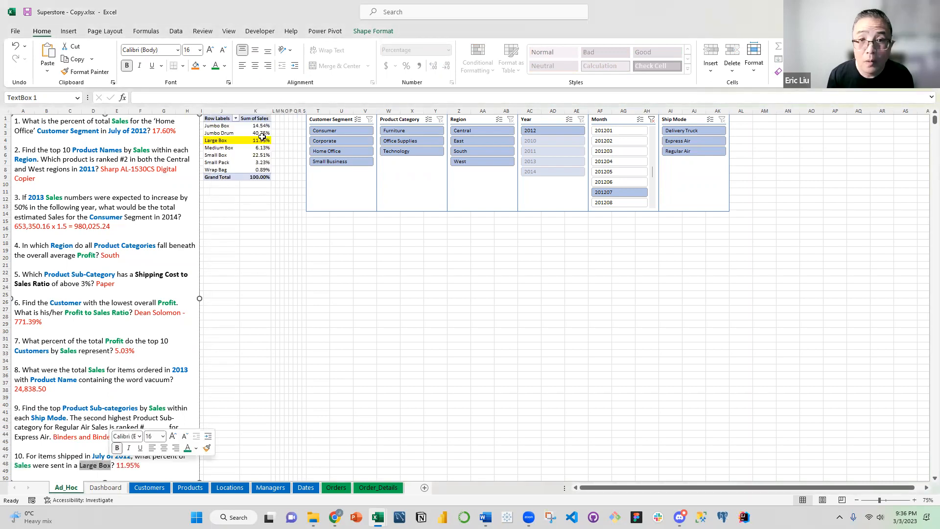
pyautogui.click(225, 66)
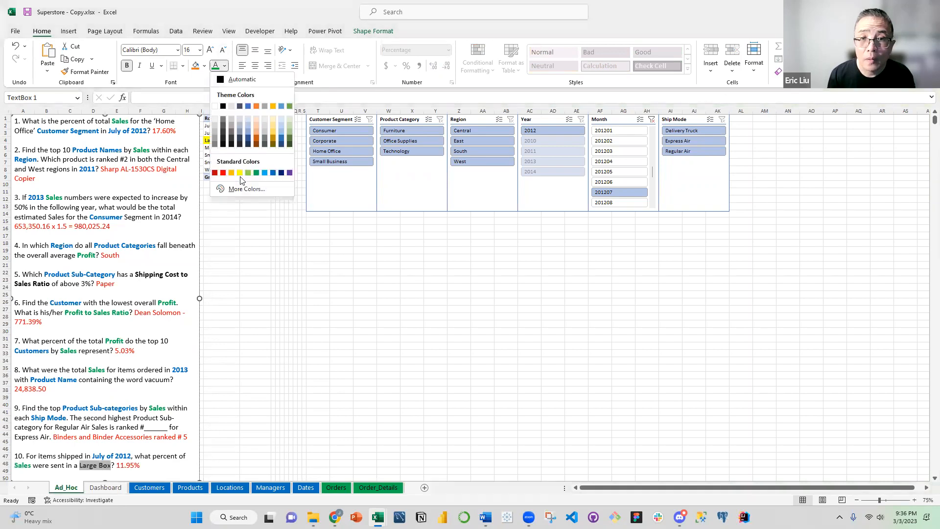
pyautogui.click(266, 174)
# Leave the question text box and save the Superstore - Copy.xlsx workbook
pyautogui.click(210, 357)
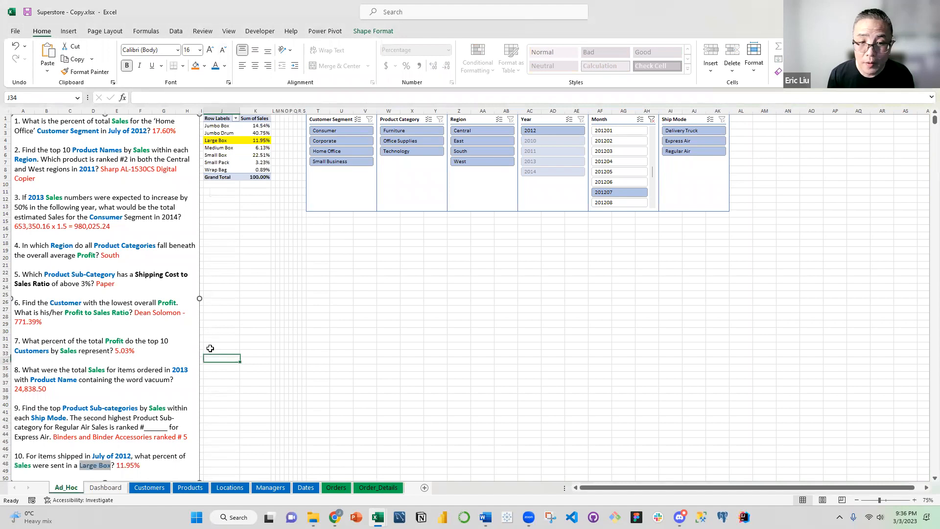
pyautogui.hotkey('ctrl', 's')
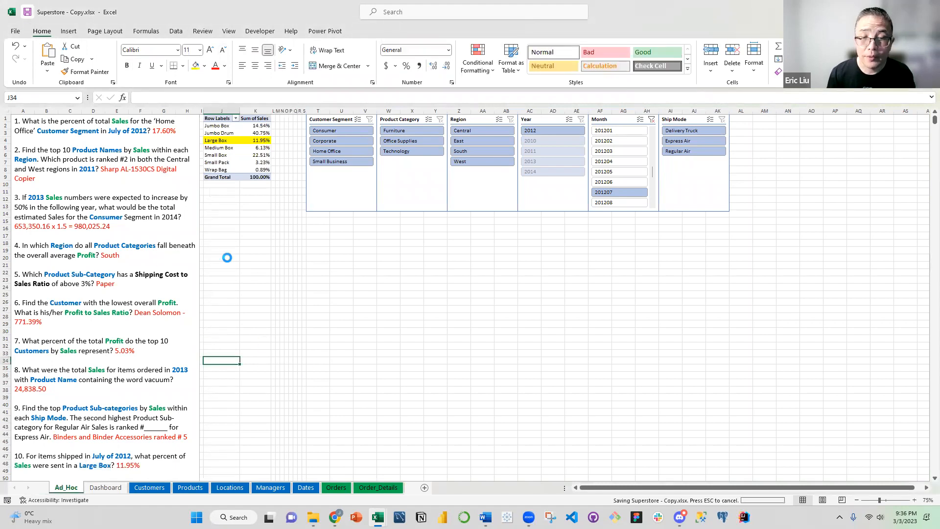
pyautogui.click(223, 250)
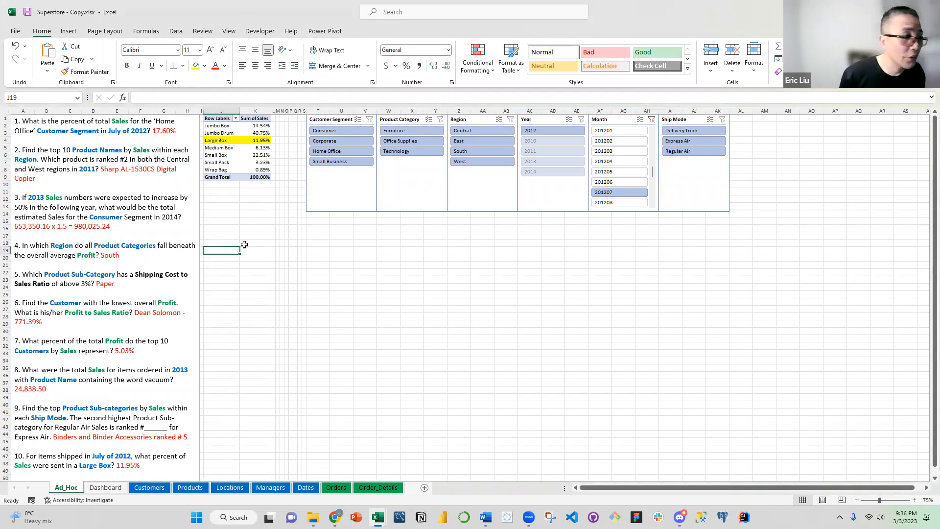
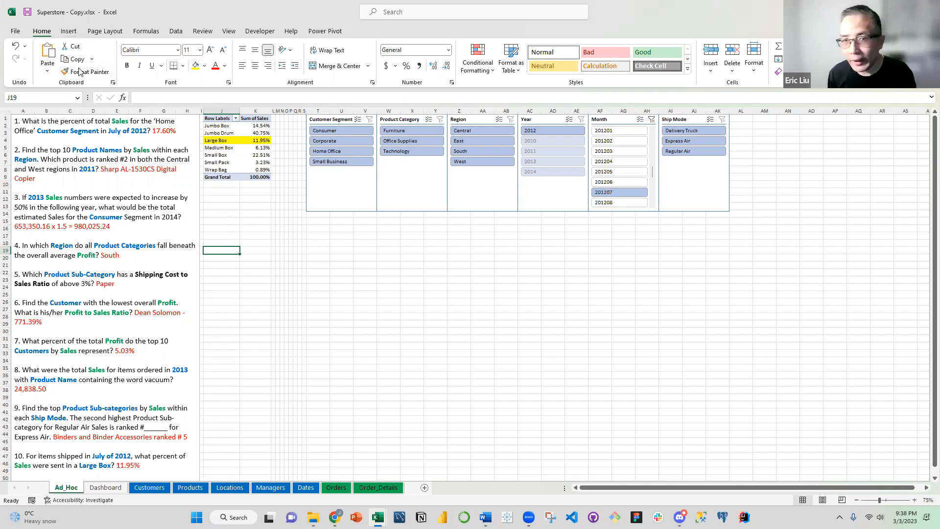
# Save the Superstore - Copy.xlsx workbook
pyautogui.click(28, 18)
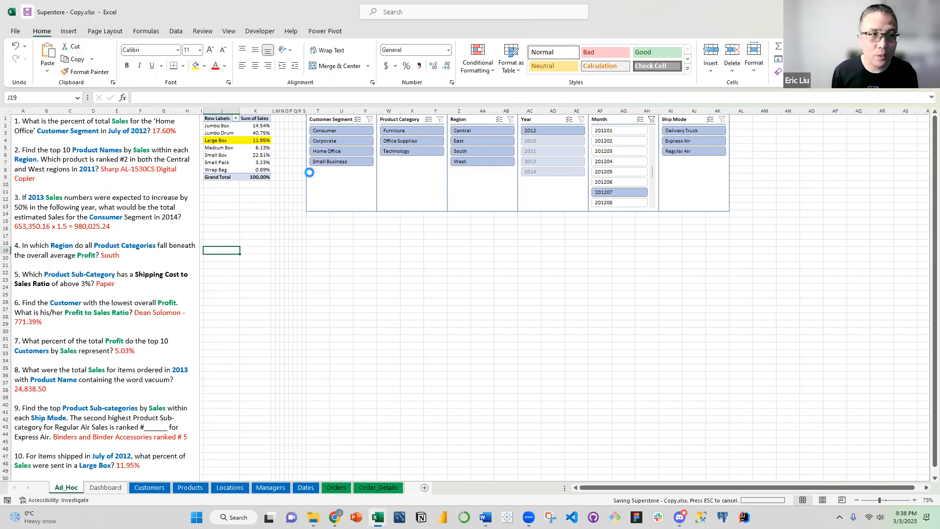
pyautogui.click(382, 265)
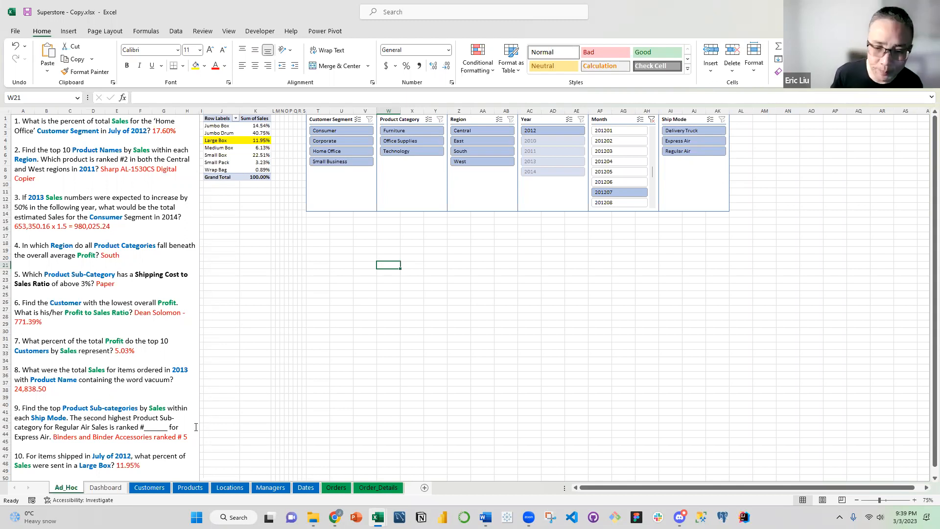
# Open the Superstore (Completed).xlsx workbook from the Superstore folder in File Explorer
pyautogui.click(313, 518)
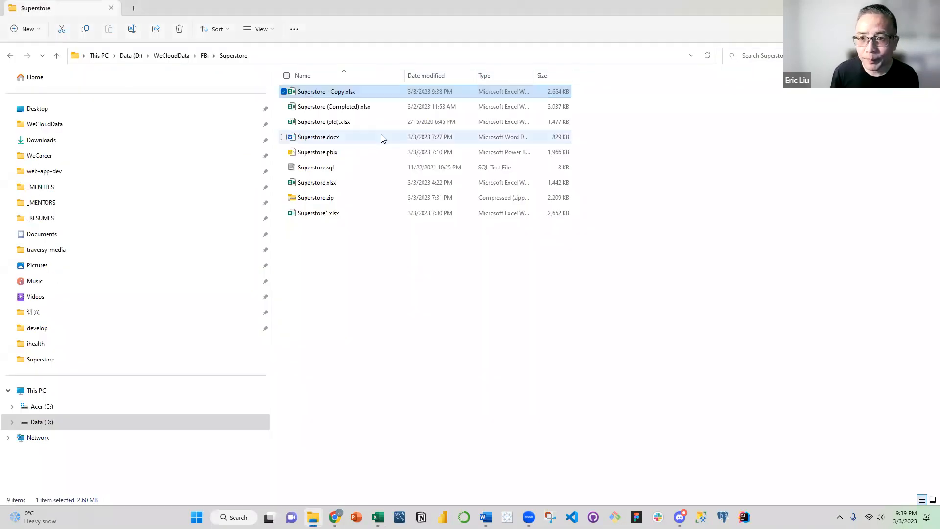
pyautogui.click(368, 107)
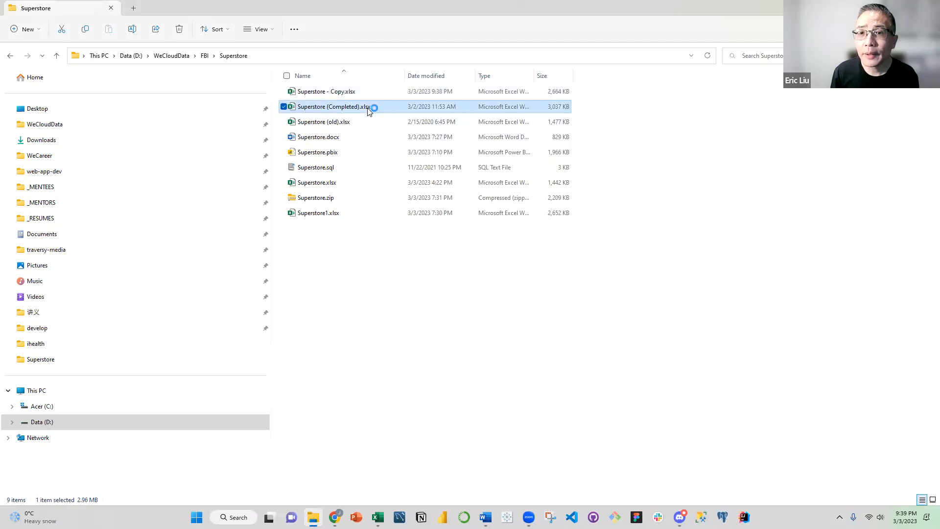
pyautogui.doubleClick(368, 106)
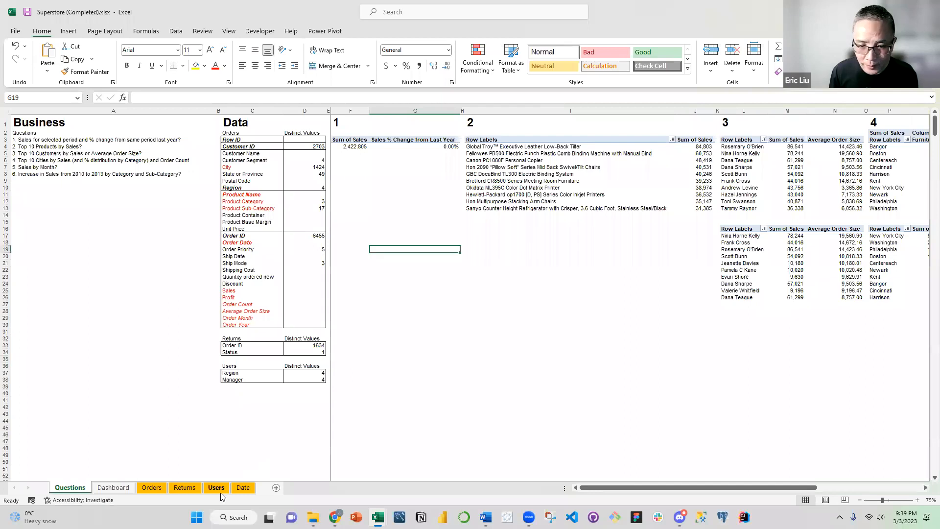
# Examine the sales charts, Manager slicer and year timeline on the Dashboard sheet from start to end
pyautogui.click(113, 488)
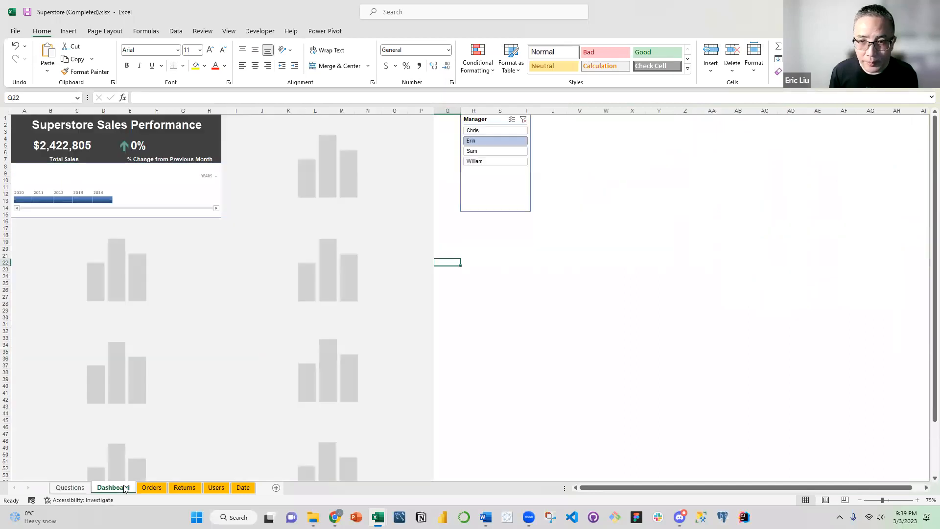
pyautogui.click(595, 290)
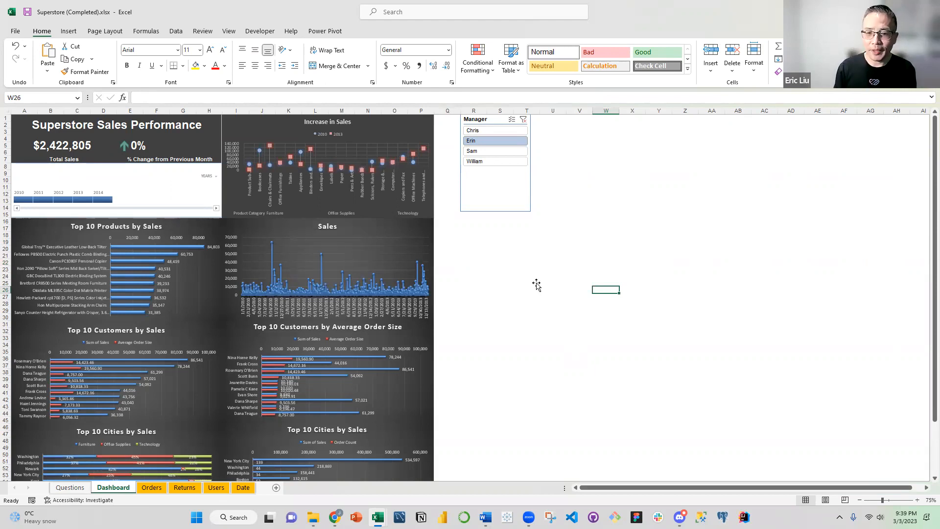
pyautogui.scroll(-3, 537, 278)
pyautogui.scroll(-3, 536, 276)
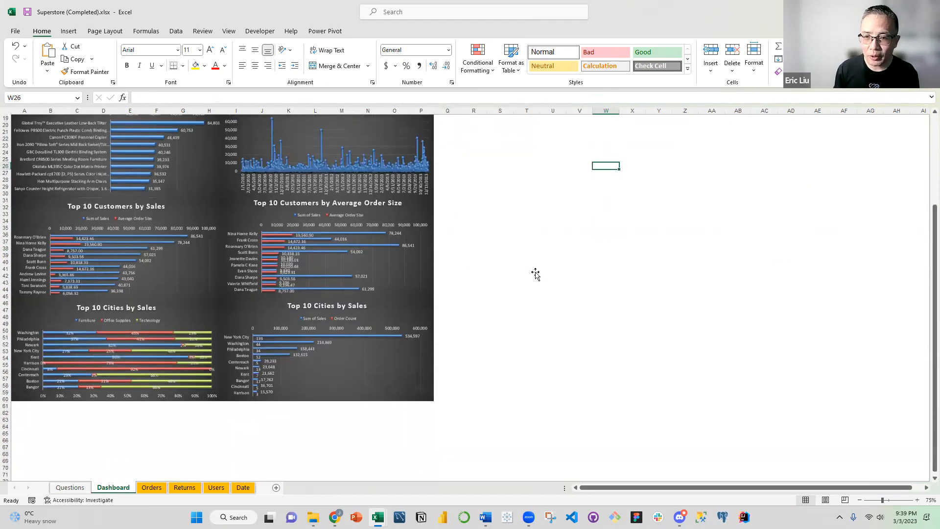
pyautogui.scroll(6, 535, 274)
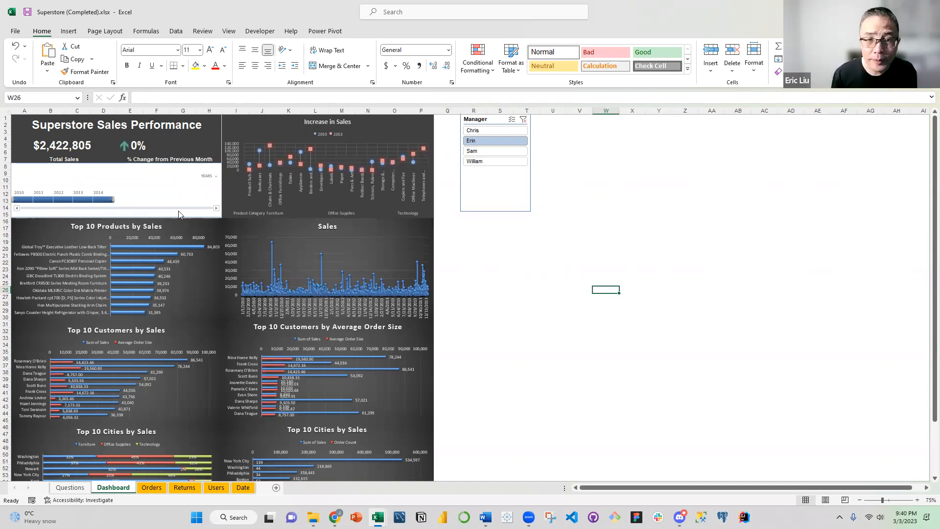
pyautogui.click(115, 198)
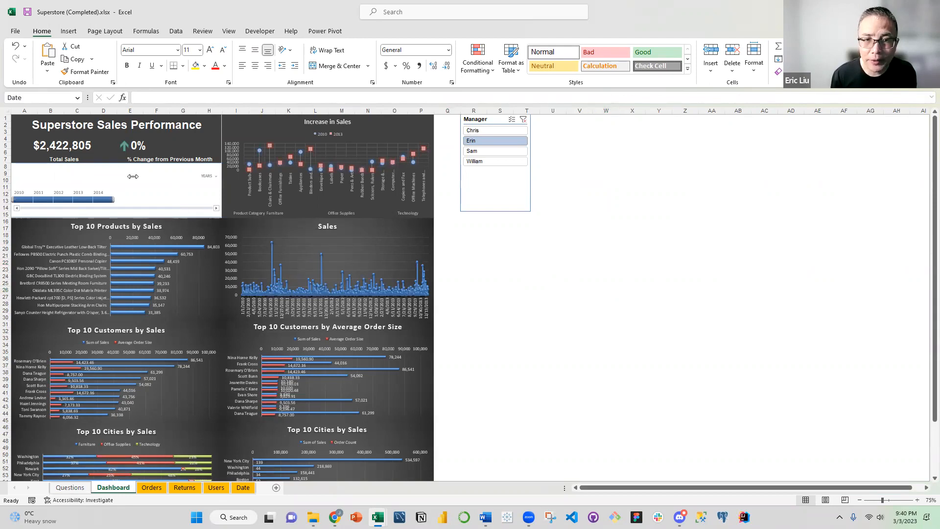
pyautogui.click(531, 250)
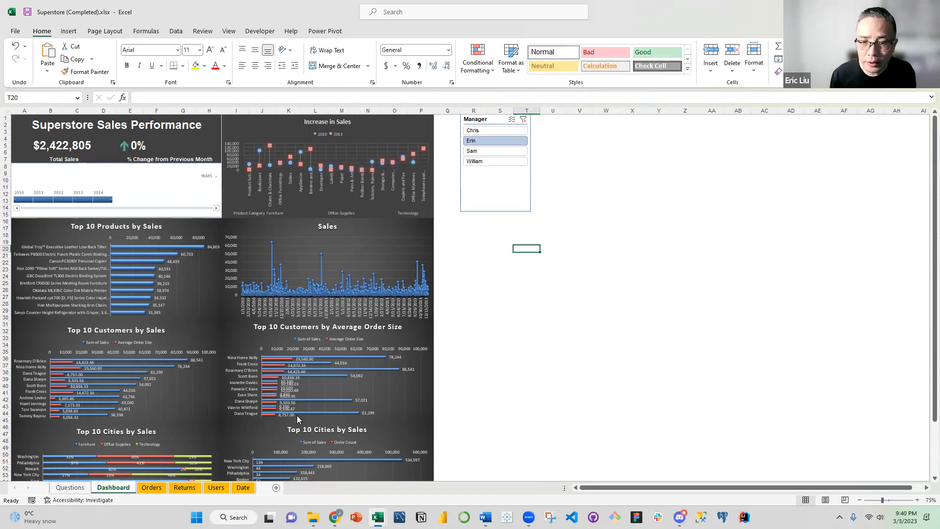
# On the Questions sheet, look up the Insert Timeline command for the PivotTable containing Sales % Change from Last Year
pyautogui.click(71, 488)
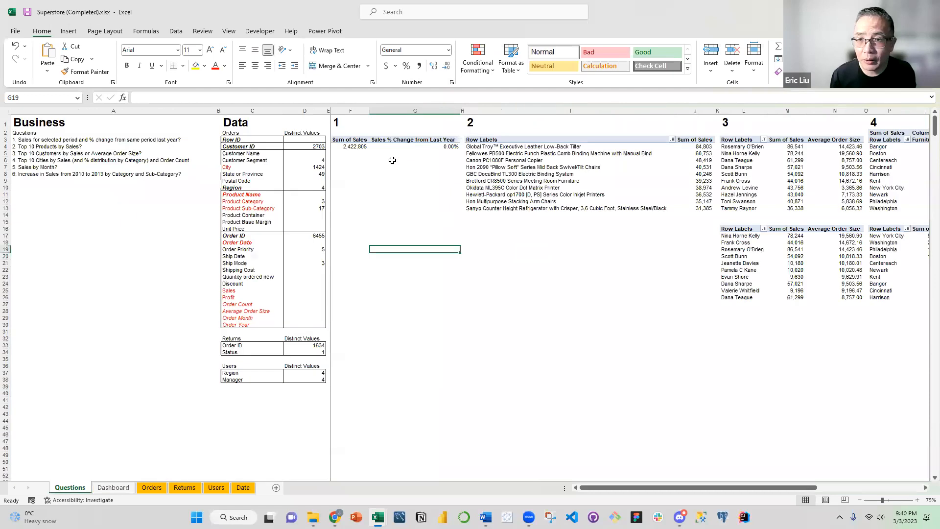
pyautogui.click(388, 140)
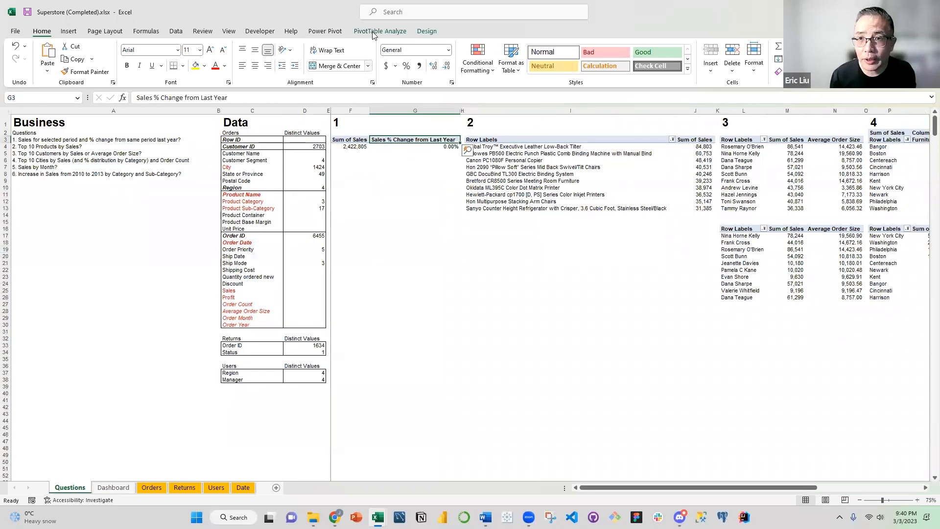
pyautogui.click(373, 33)
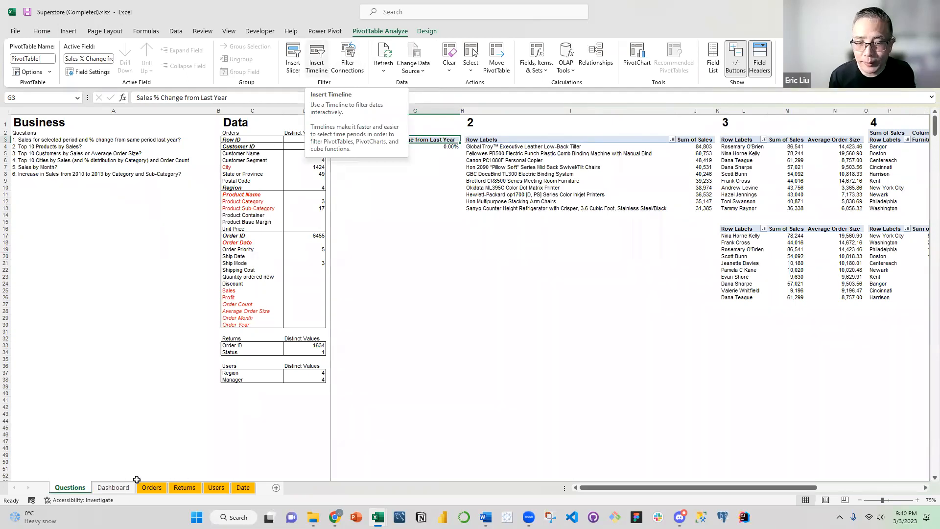
# Return to the Dashboard sheet and narrow its timeline filter to 2012 only
pyautogui.click(113, 487)
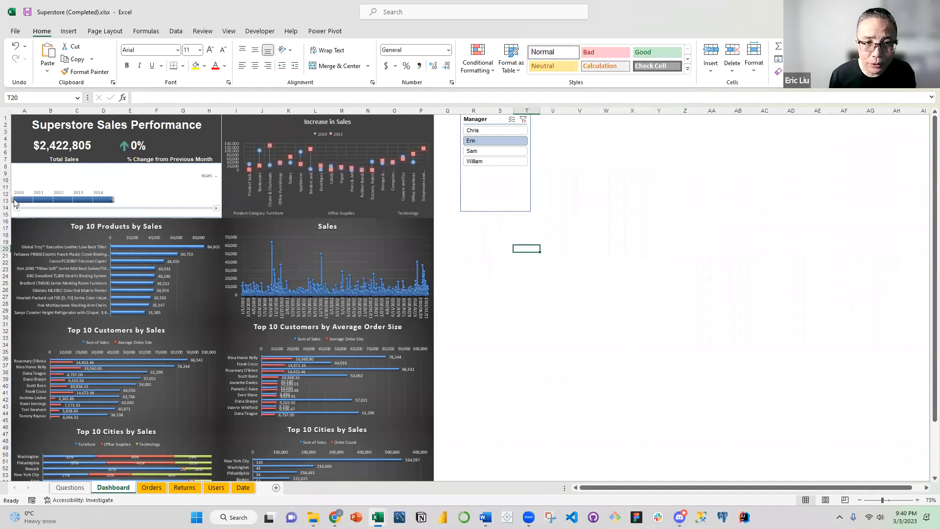
pyautogui.moveTo(15, 200); pyautogui.dragTo(113, 210)
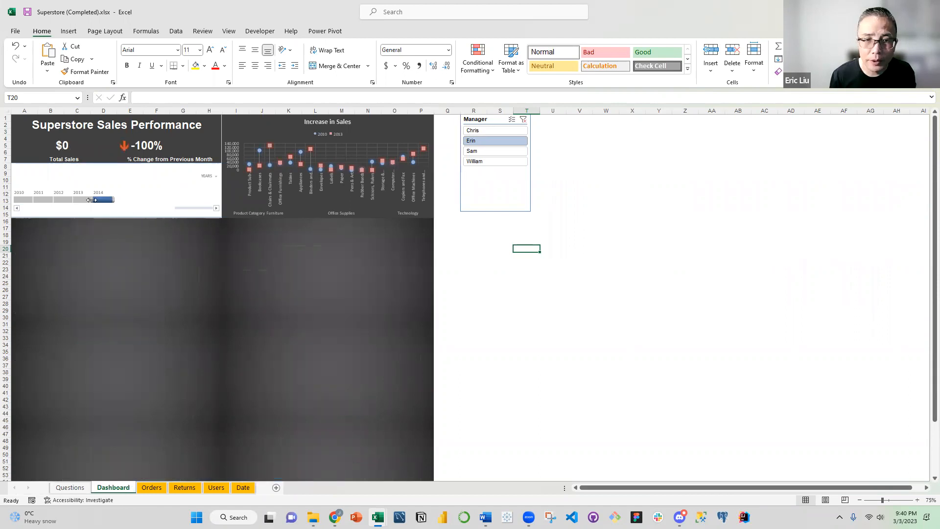
pyautogui.moveTo(86, 200)
pyautogui.mouseDown()
pyautogui.moveTo(52, 201)
pyautogui.moveTo(70, 201)
pyautogui.mouseUp()
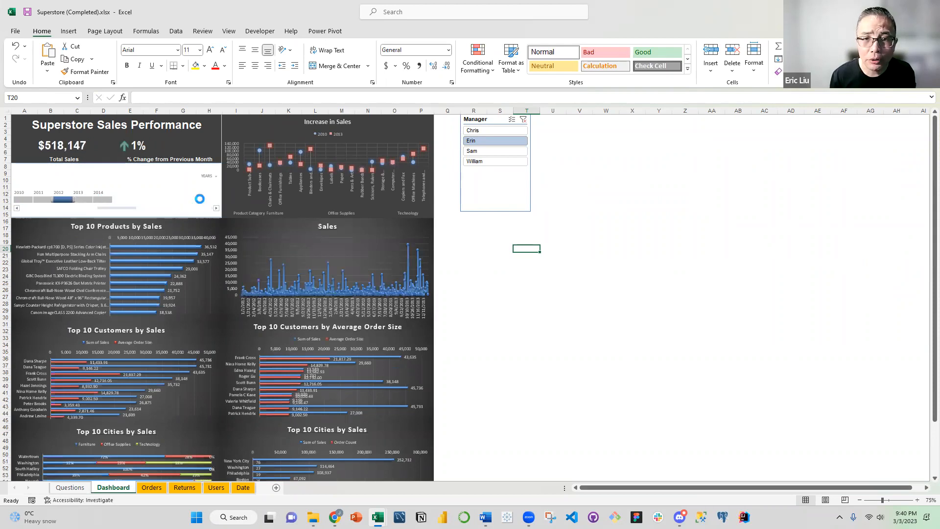
# Switch the dashboard timeline's time level to quarters and back to years
pyautogui.click(211, 177)
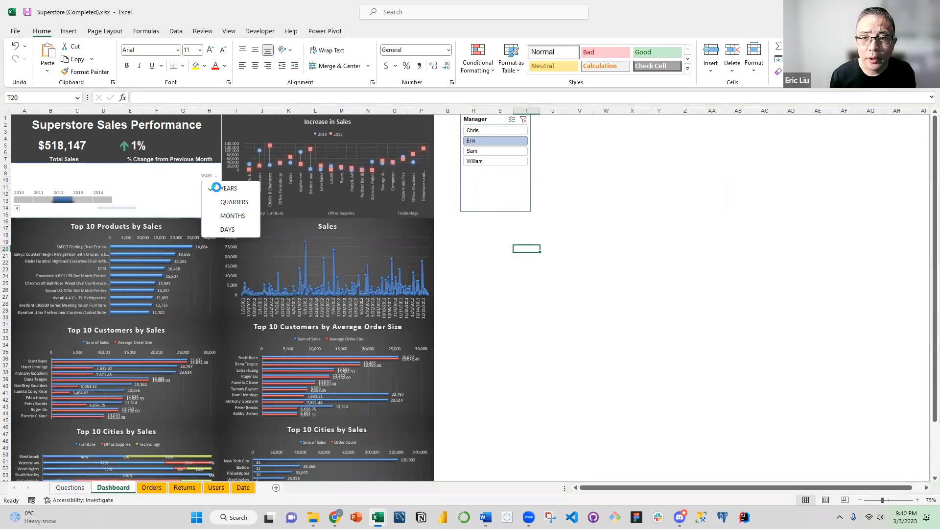
pyautogui.click(226, 203)
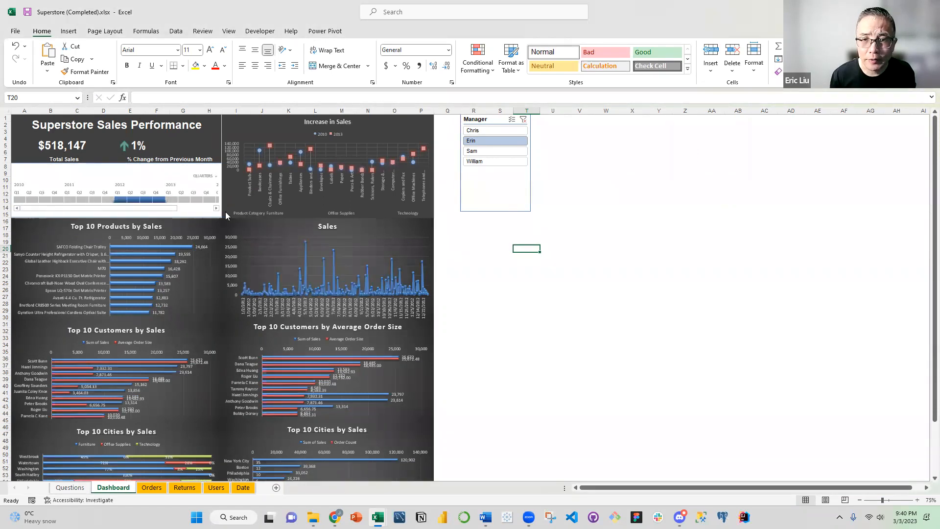
pyautogui.click(211, 177)
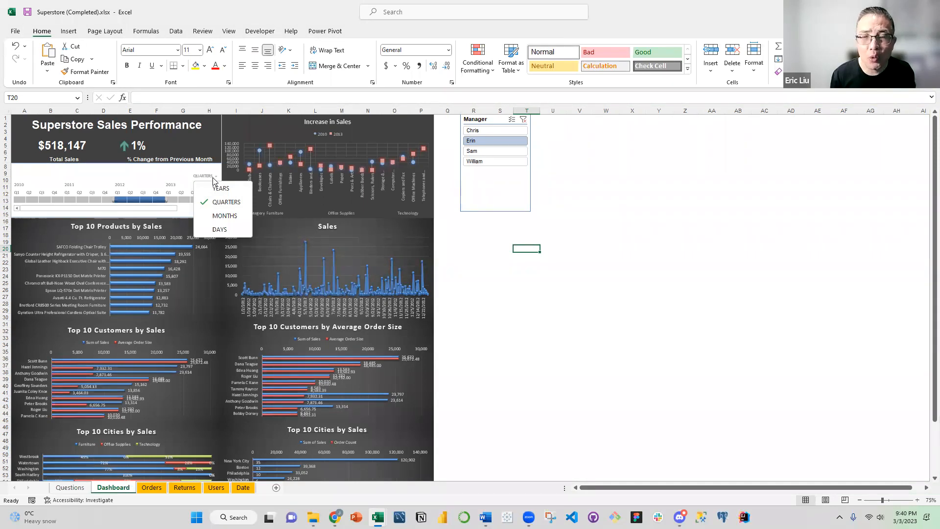
pyautogui.click(219, 190)
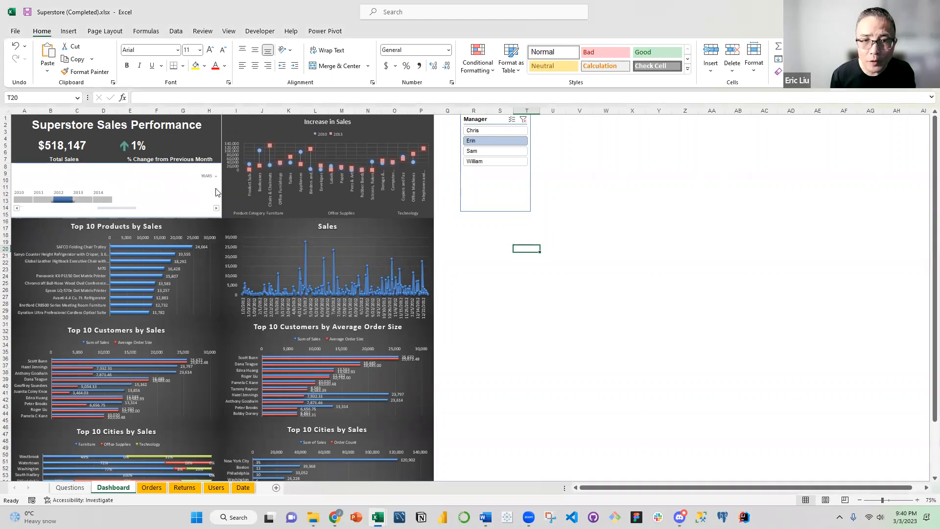
# Widen the timeline filter to 2010–2012 to inspect the Total Sales cell, and restore the filter to 2012
pyautogui.moveTo(51, 201); pyautogui.dragTo(12, 201)
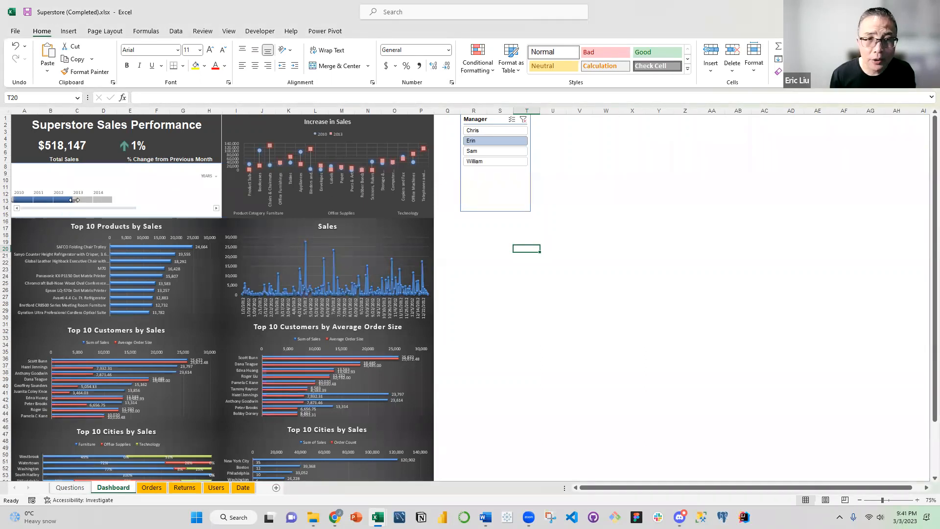
pyautogui.click(107, 143)
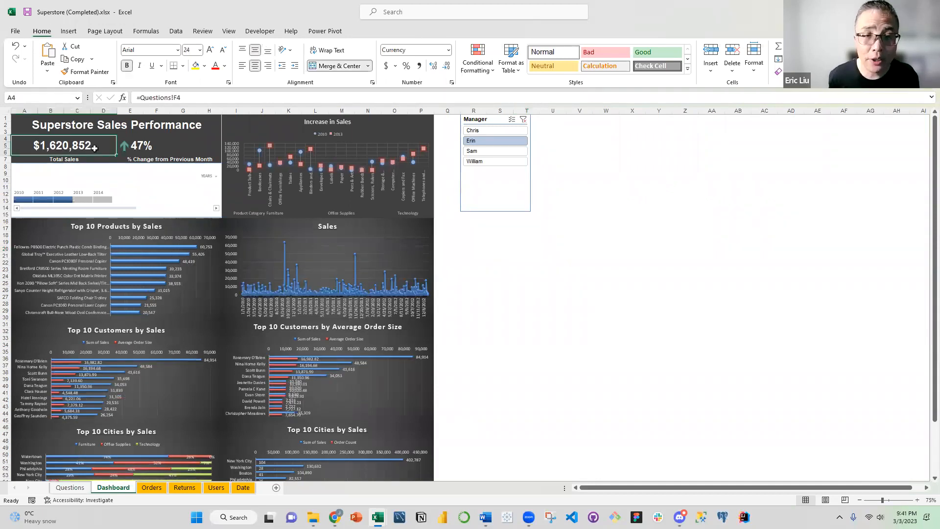
pyautogui.moveTo(13, 199); pyautogui.dragTo(55, 199)
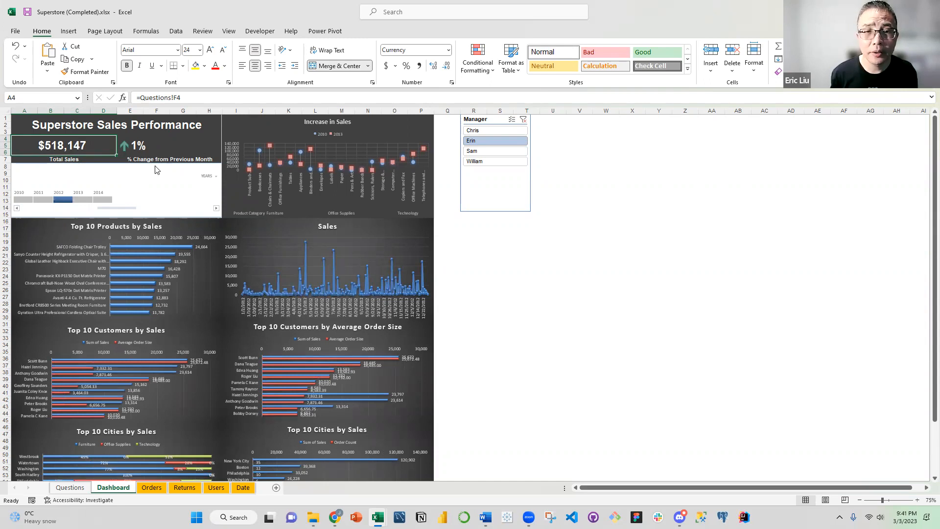
pyautogui.click(201, 162)
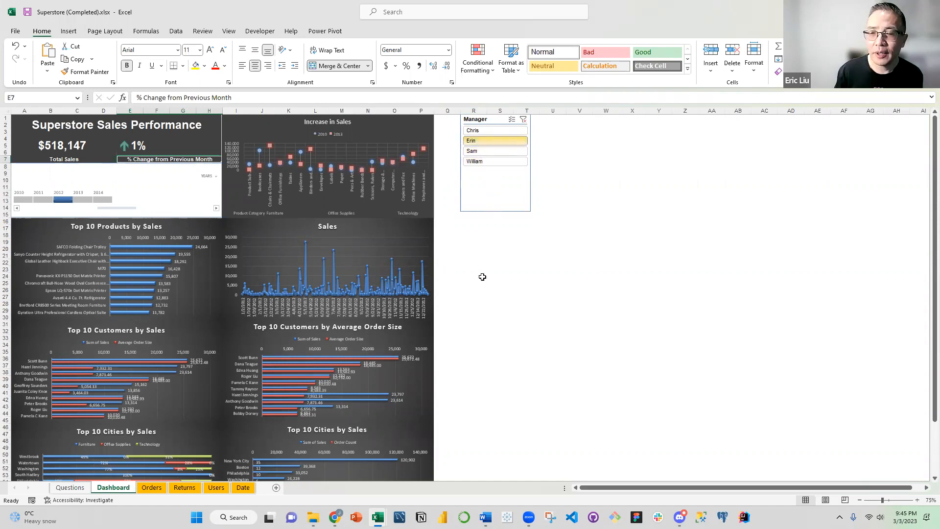
# Filter the dashboard by the first manager in the slicer and check that manager's region on the Users sheet
pyautogui.click(483, 132)
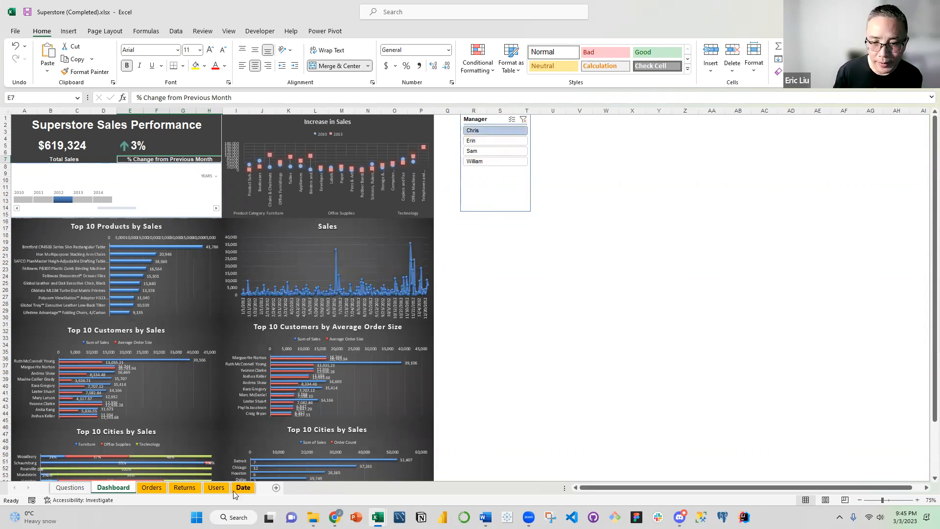
pyautogui.click(217, 488)
pyautogui.click(63, 161)
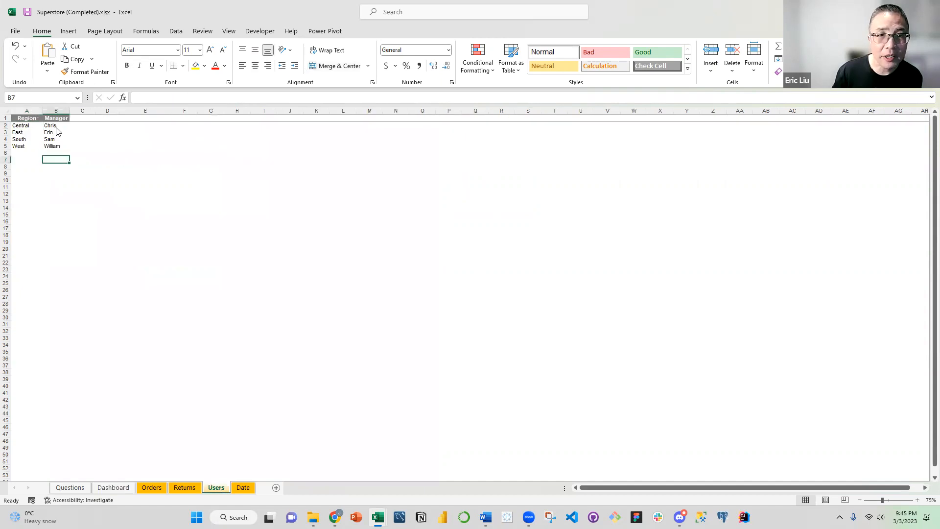
pyautogui.click(55, 126)
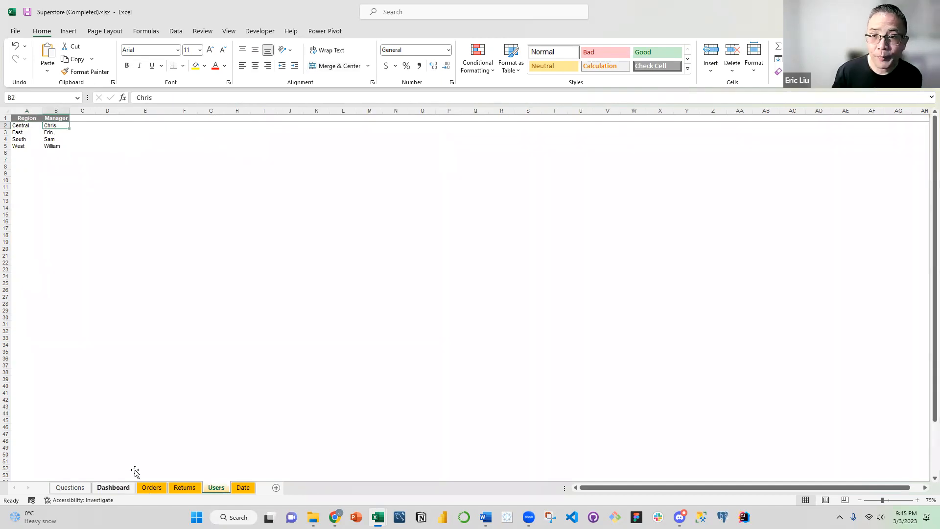
# Return to the Dashboard sheet, filter it by the South region's manager and select the Increase in Sales chart
pyautogui.click(113, 487)
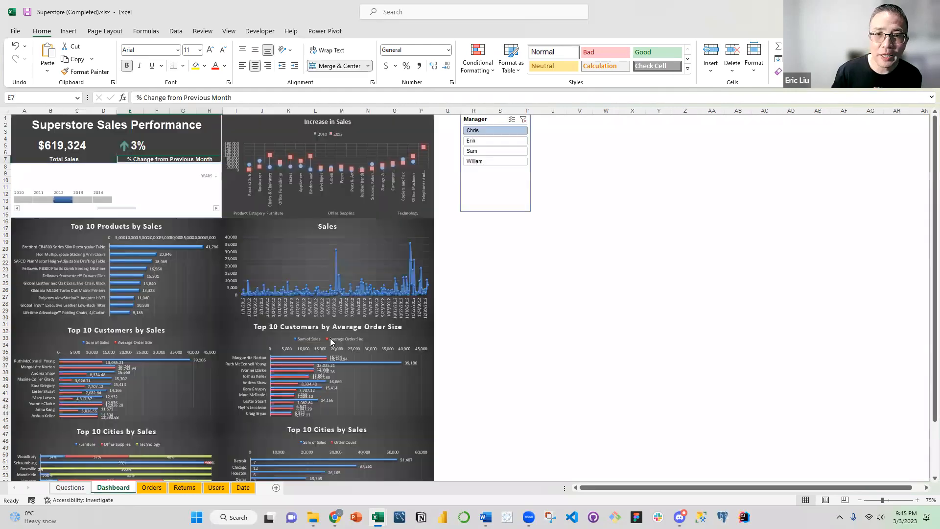
pyautogui.click(477, 153)
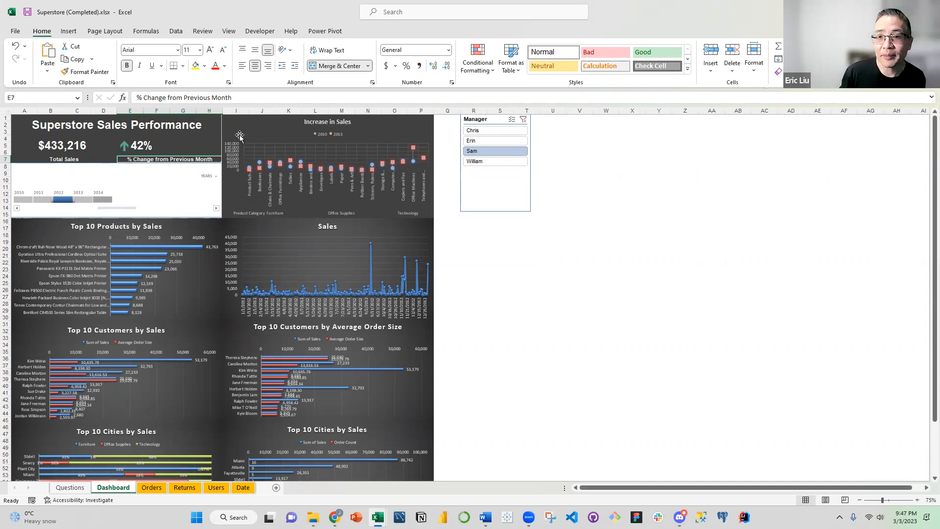
pyautogui.click(267, 129)
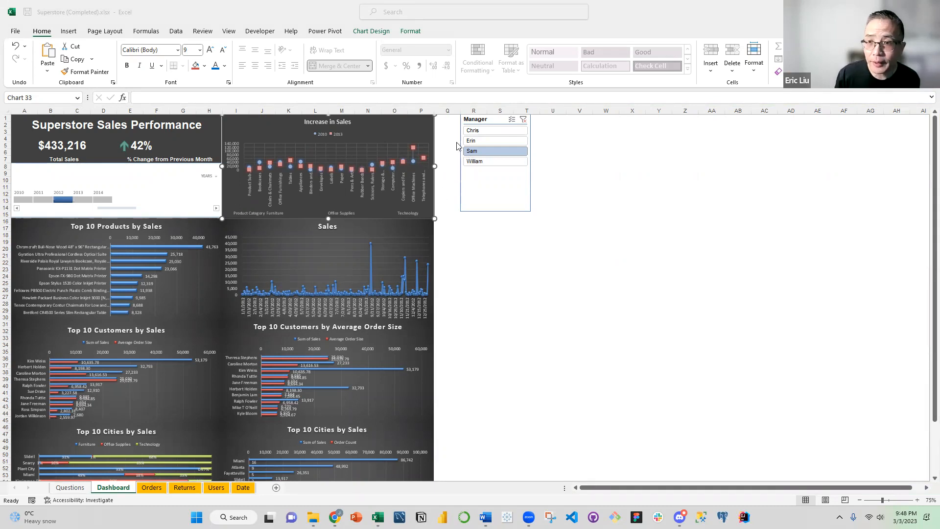
# Set the Manager slicer to the East region's manager and review the dashboard's product, customer and city charts
pyautogui.click(476, 141)
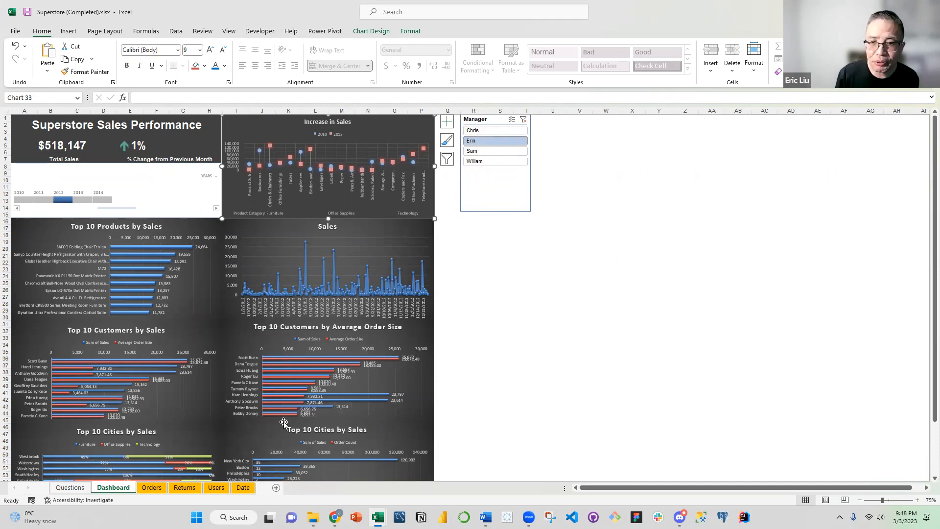
pyautogui.scroll(-3, 258, 250)
pyautogui.scroll(3, 276, 206)
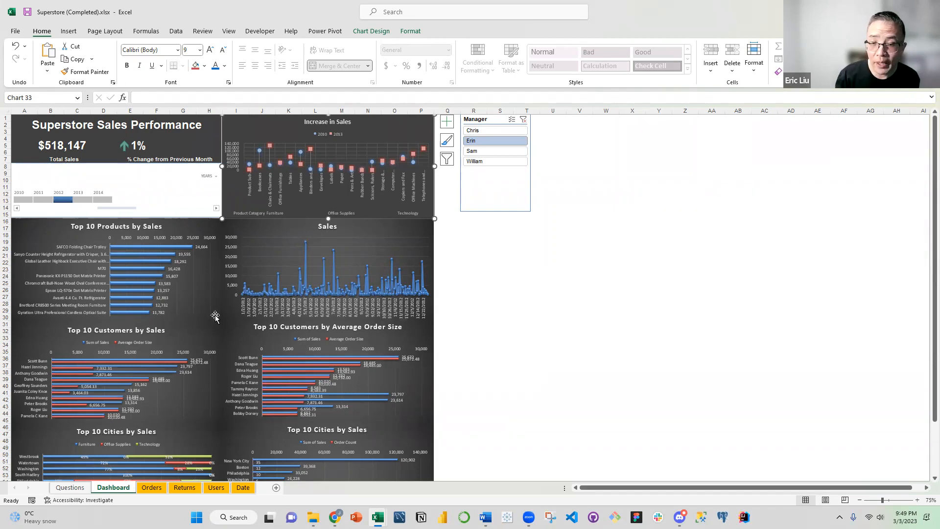
pyautogui.scroll(-2, 271, 338)
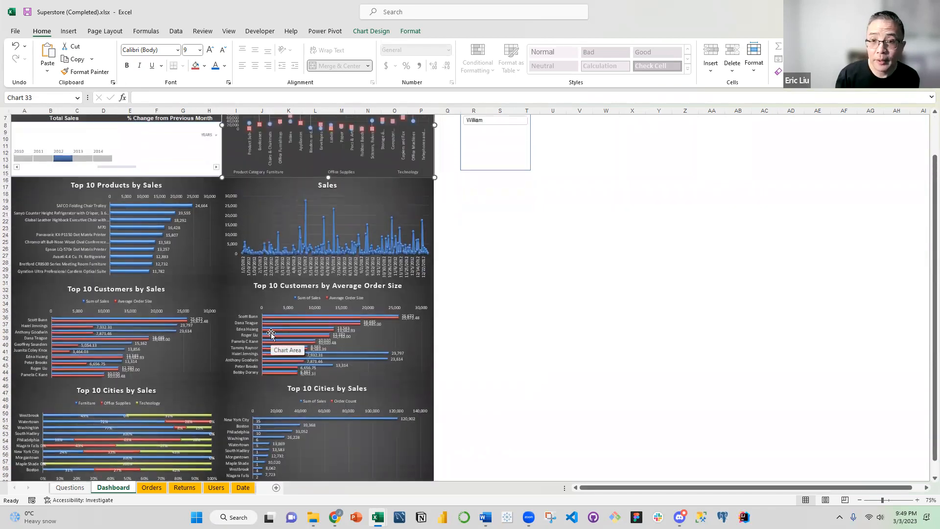
pyautogui.scroll(2, 270, 333)
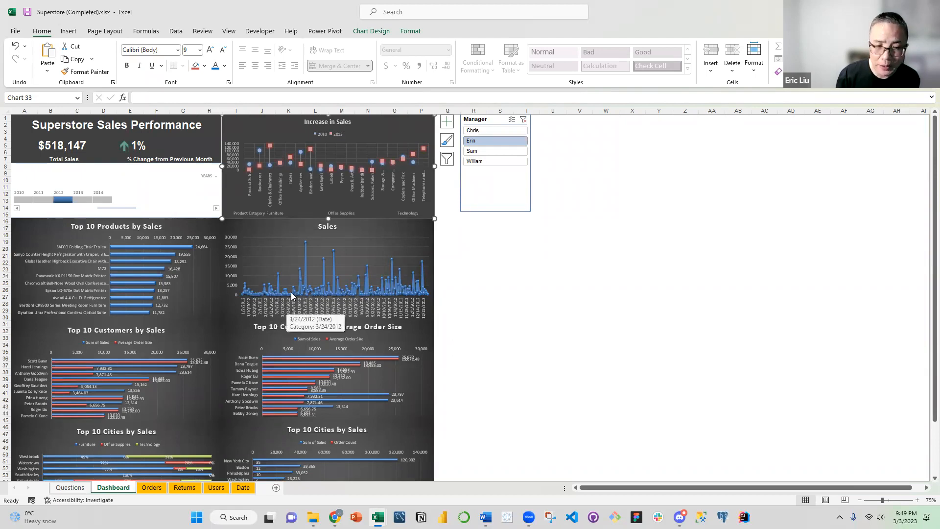
# Deselect the Increase in Sales chart, switch to Chrome, and open the bookmarked Indeed job search in a new tab
pyautogui.moveTo(310, 295)
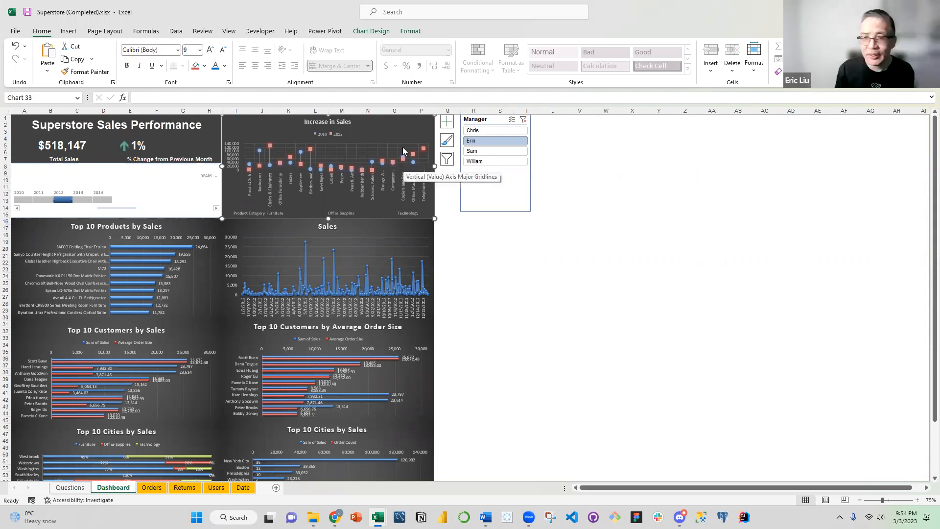
pyautogui.click(764, 277)
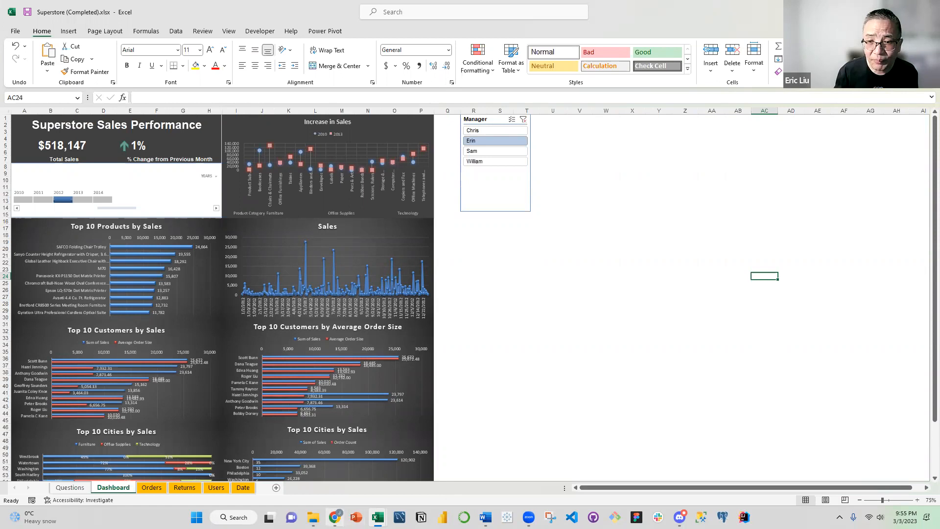
pyautogui.click(334, 517)
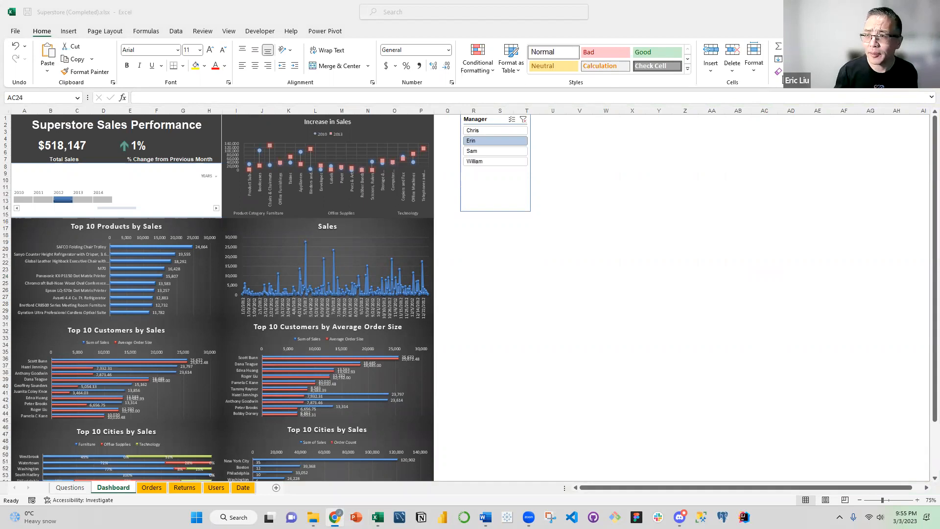
pyautogui.moveTo(783, 76); pyautogui.dragTo(317, 71)
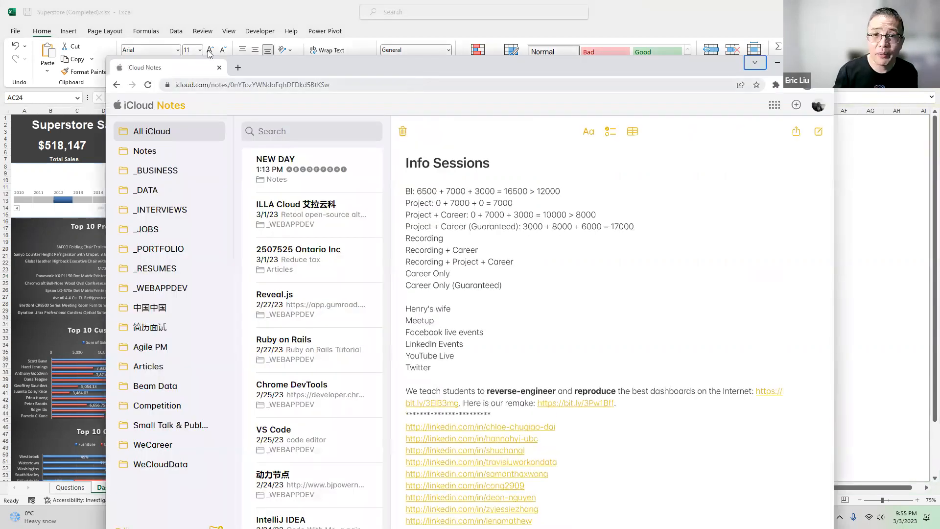
pyautogui.moveTo(209, 53); pyautogui.dragTo(201, 1)
pyautogui.click(132, 9)
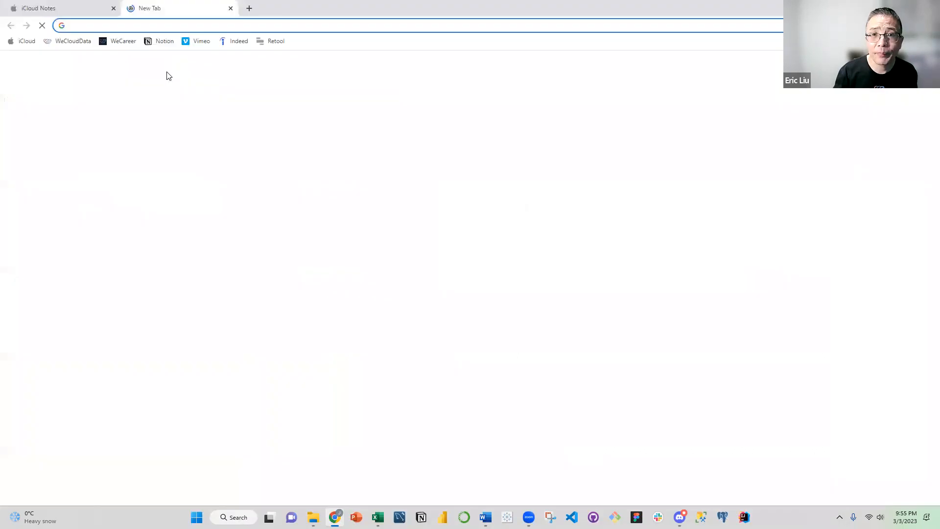
pyautogui.click(236, 43)
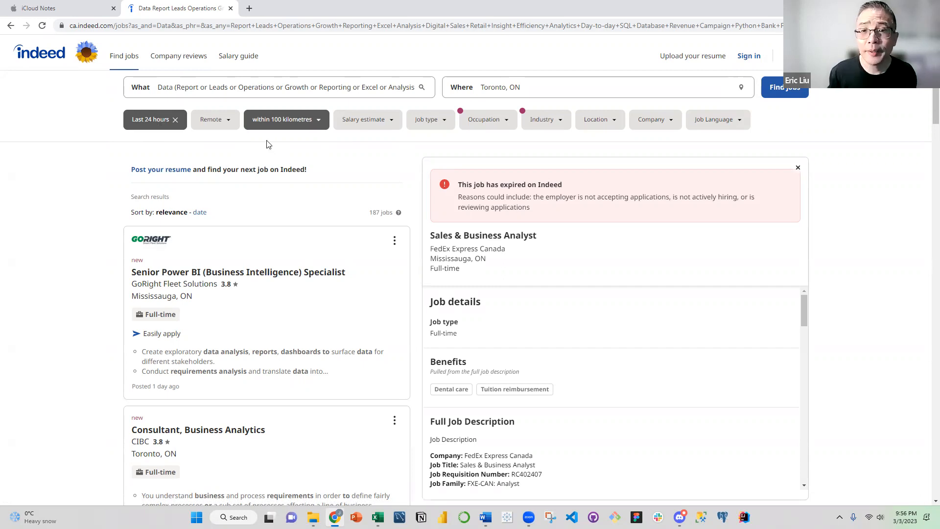
# Check the Remote filter's options and examine the Toronto data and business analyst job listings, returning to the first result
pyautogui.click(228, 123)
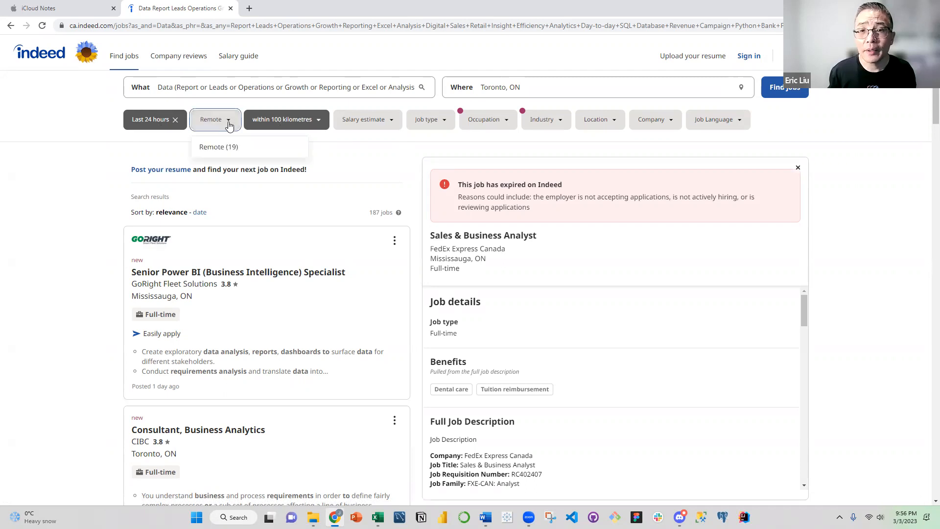
pyautogui.click(350, 149)
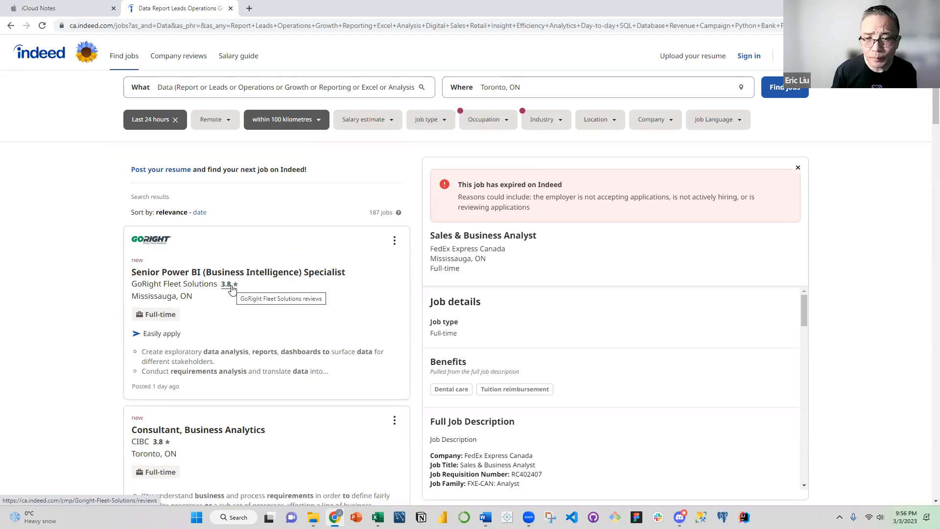
pyautogui.scroll(-1, 228, 286)
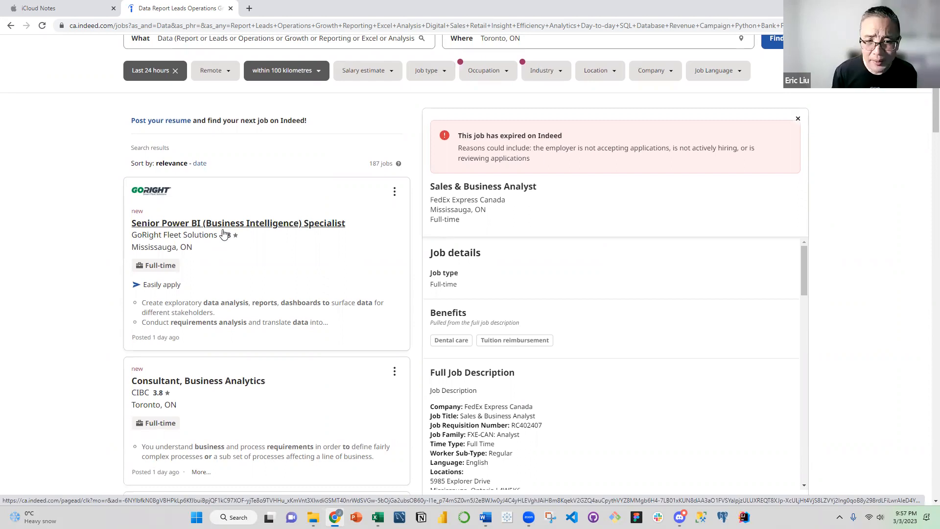
pyautogui.scroll(-3, 224, 234)
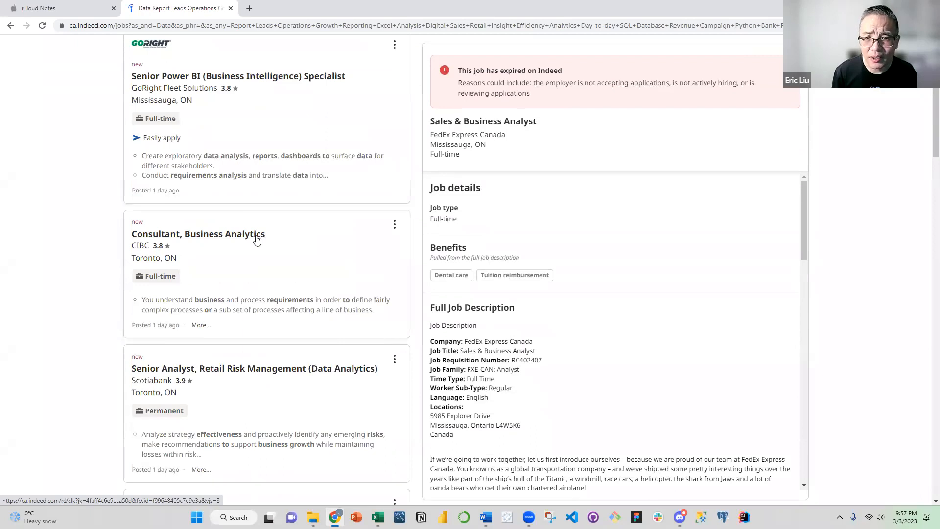
pyautogui.scroll(-3, 205, 274)
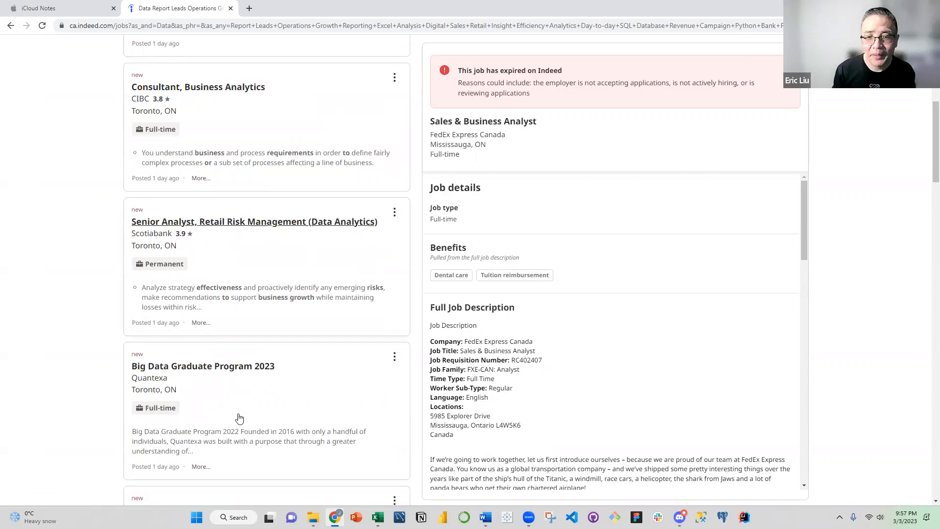
pyautogui.scroll(-2, 243, 421)
pyautogui.scroll(-8, 242, 397)
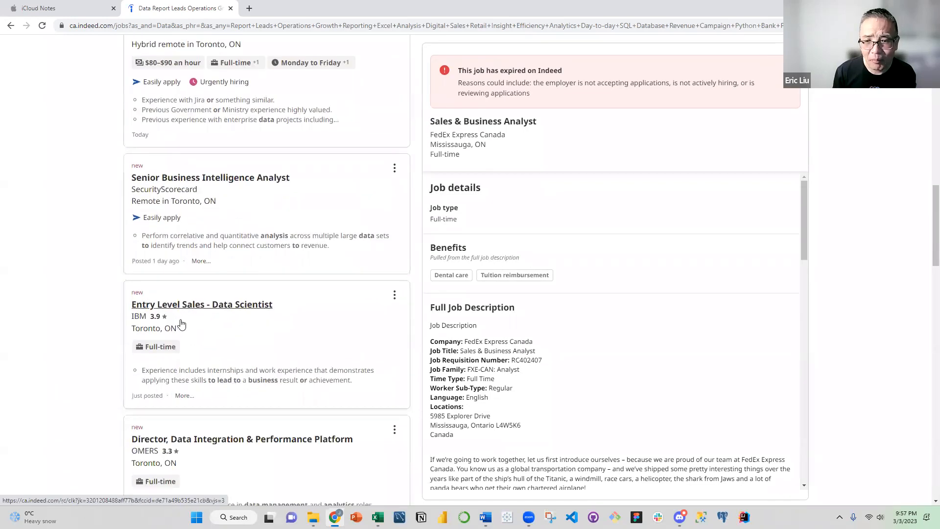
pyautogui.scroll(-3, 189, 334)
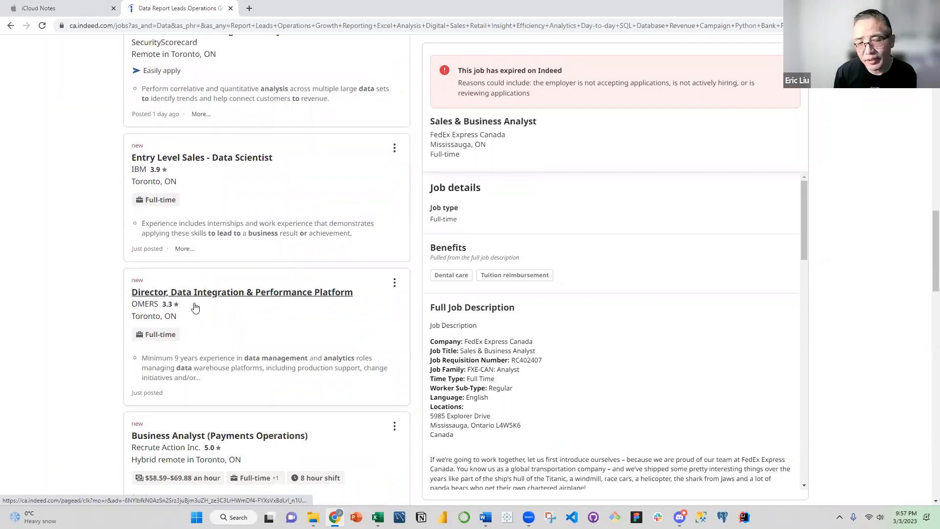
pyautogui.scroll(-1, 257, 375)
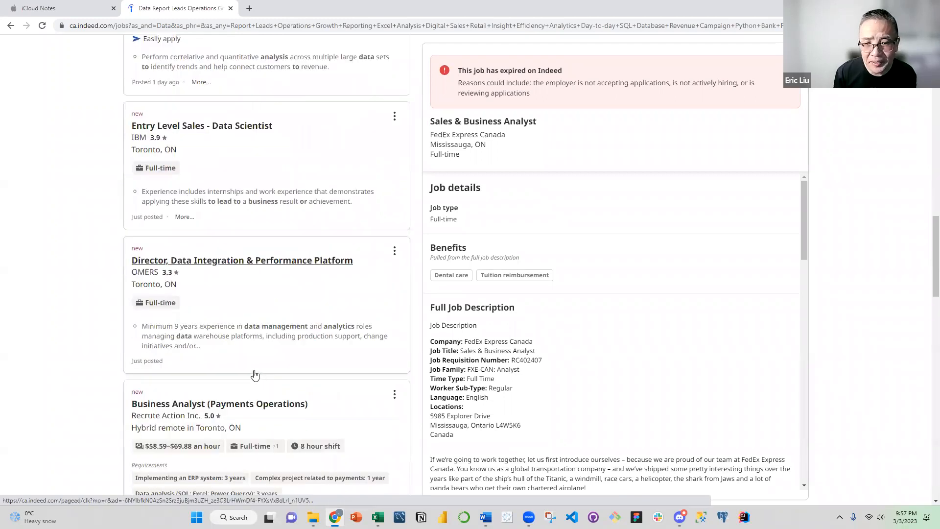
pyautogui.scroll(-1, 254, 371)
pyautogui.scroll(-1, 253, 370)
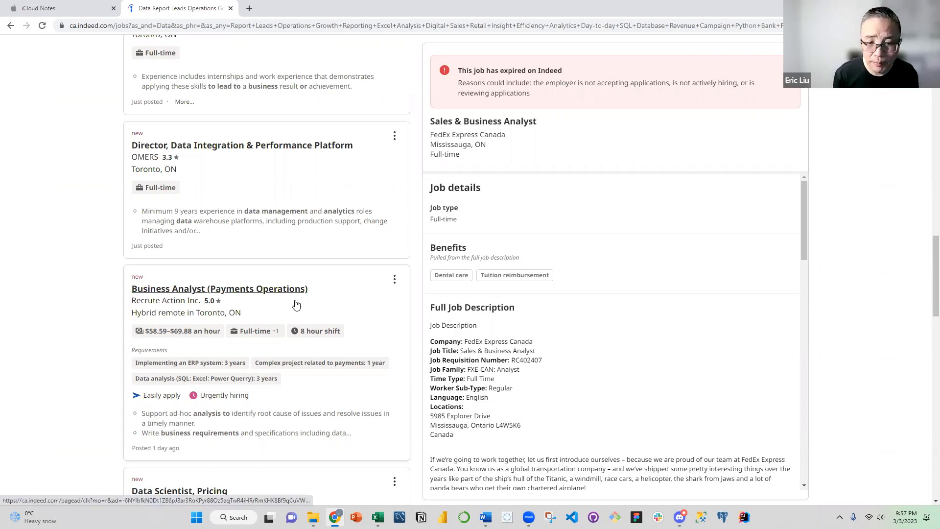
pyautogui.scroll(-3, 294, 304)
pyautogui.scroll(-2, 240, 337)
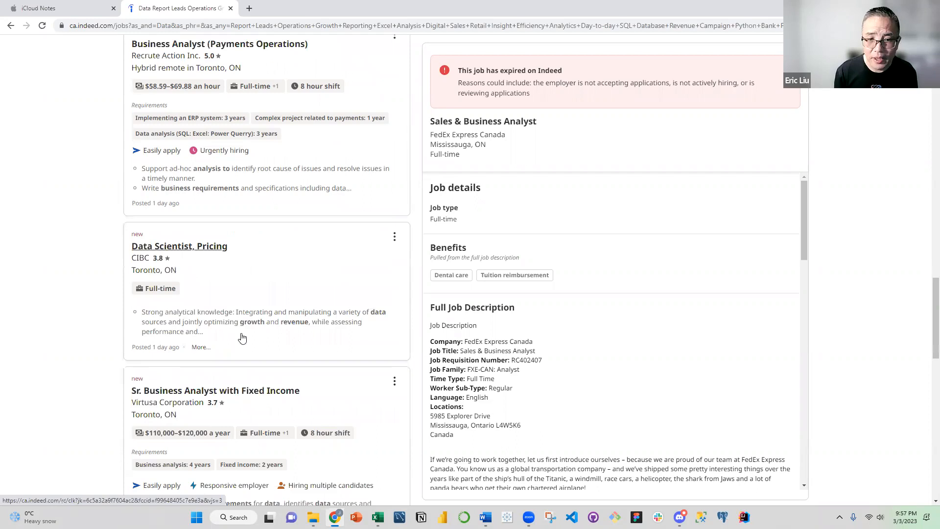
pyautogui.scroll(-1, 235, 377)
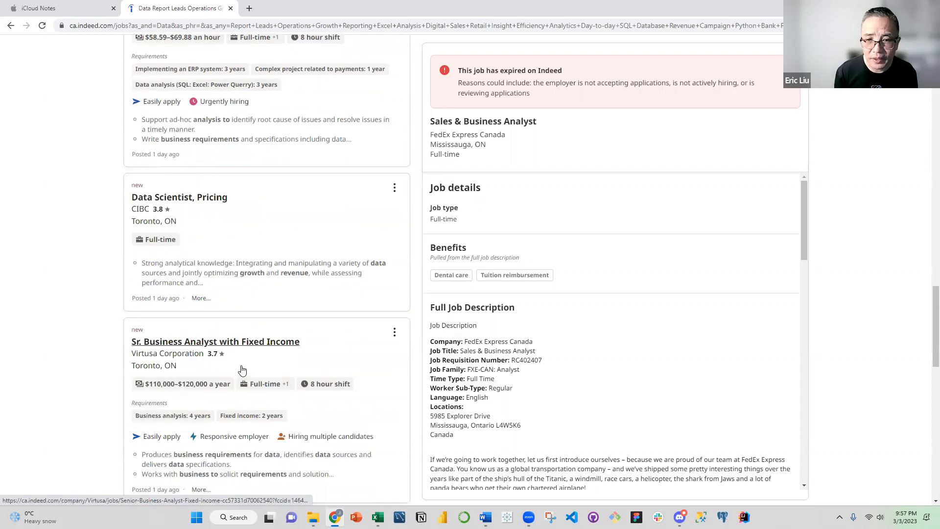
pyautogui.scroll(-3, 240, 392)
pyautogui.scroll(-5, 242, 400)
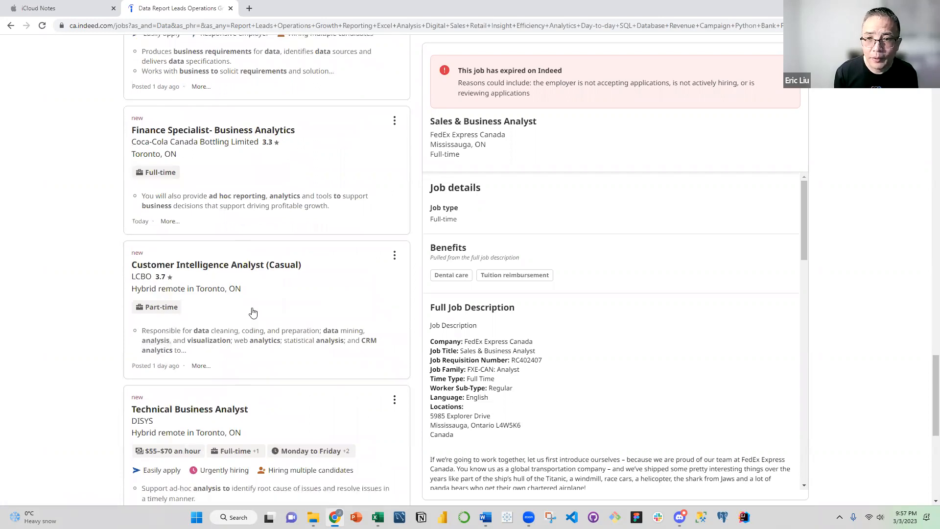
pyautogui.scroll(-8, 253, 313)
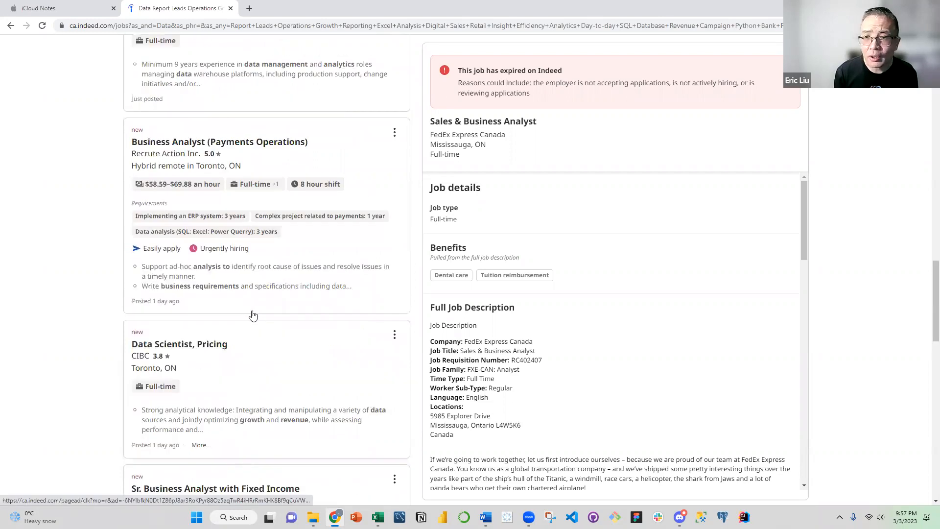
pyautogui.scroll(20, 253, 316)
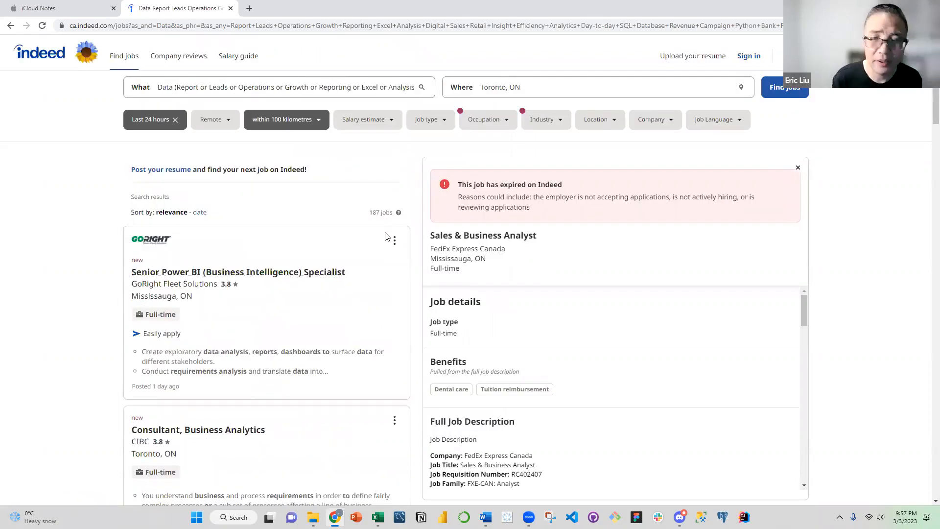